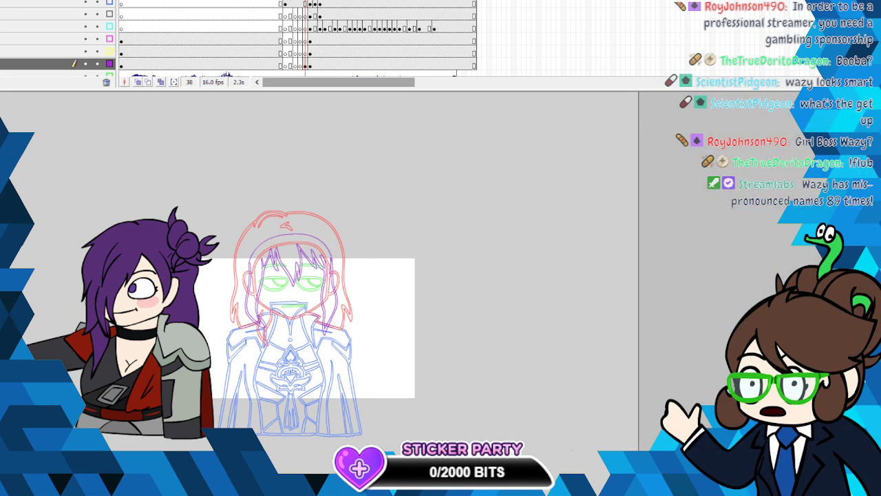
key("alt+f")
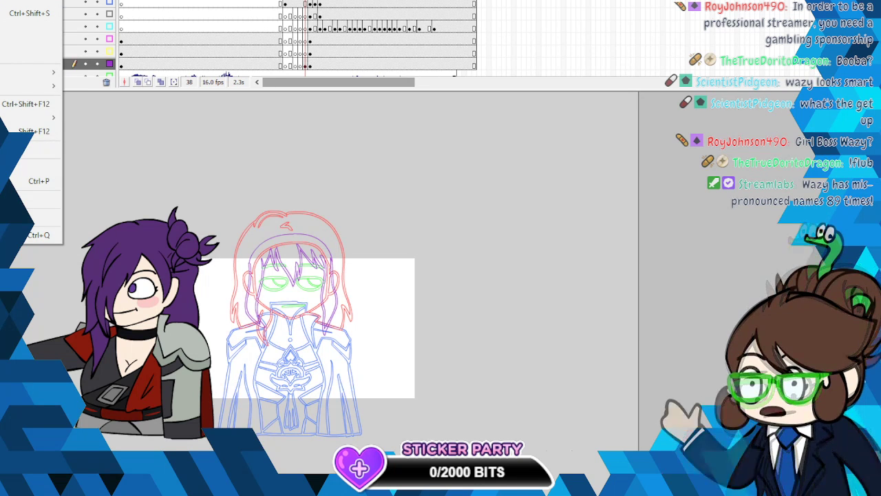
key("Escape")
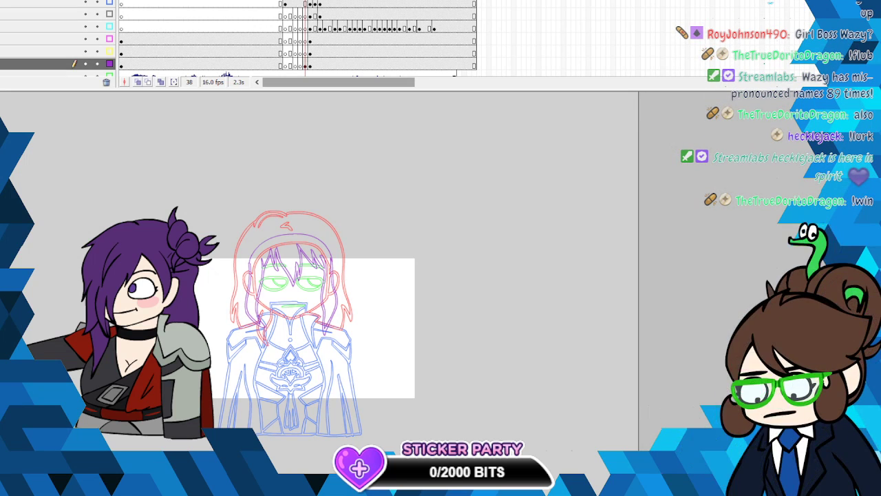
left_click(128, 294)
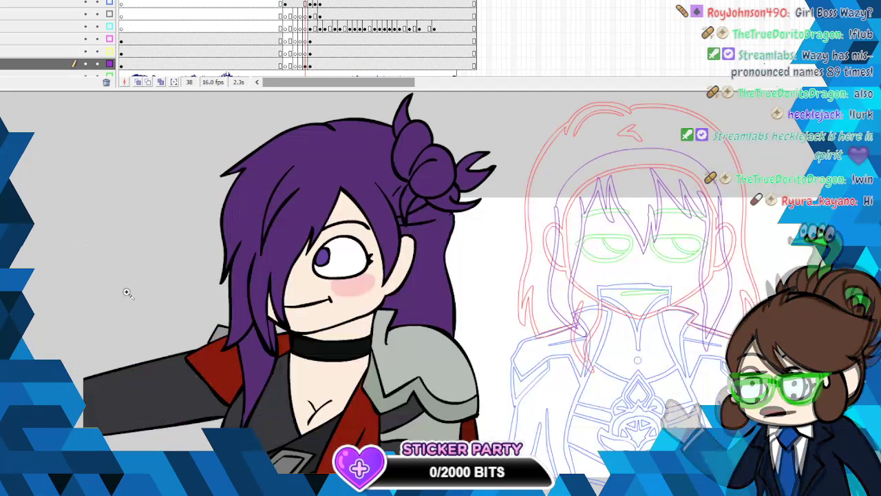
left_click_drag(128, 301, 136, 250)
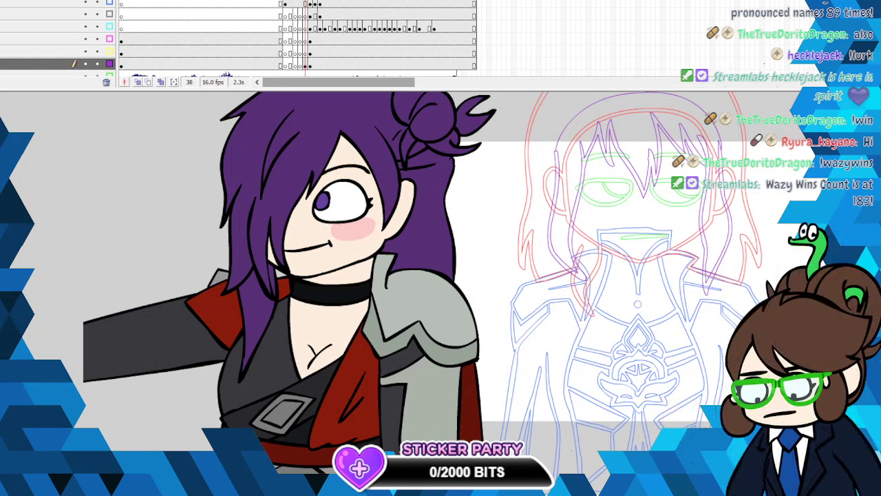
key("ctrl+minus")
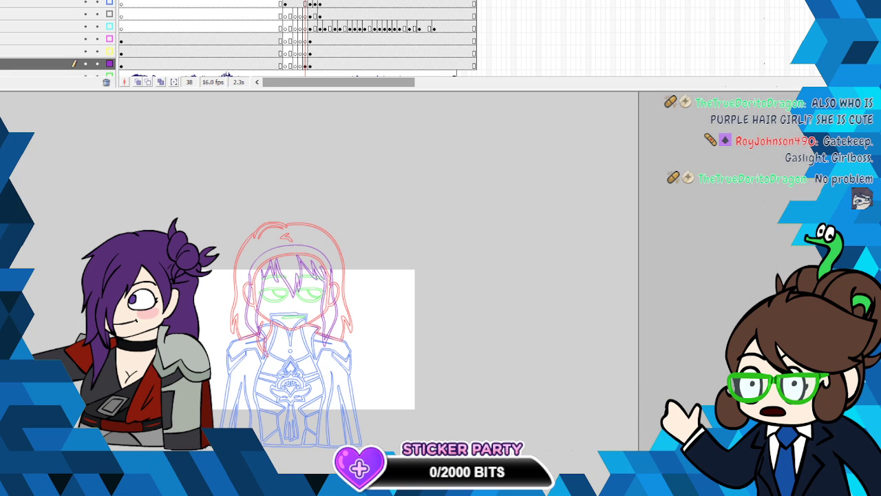
left_click(305, 63)
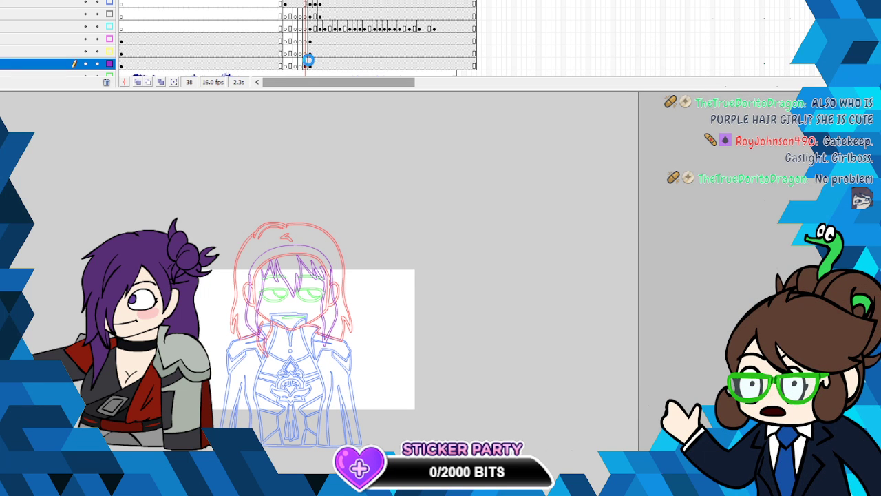
left_click(319, 169)
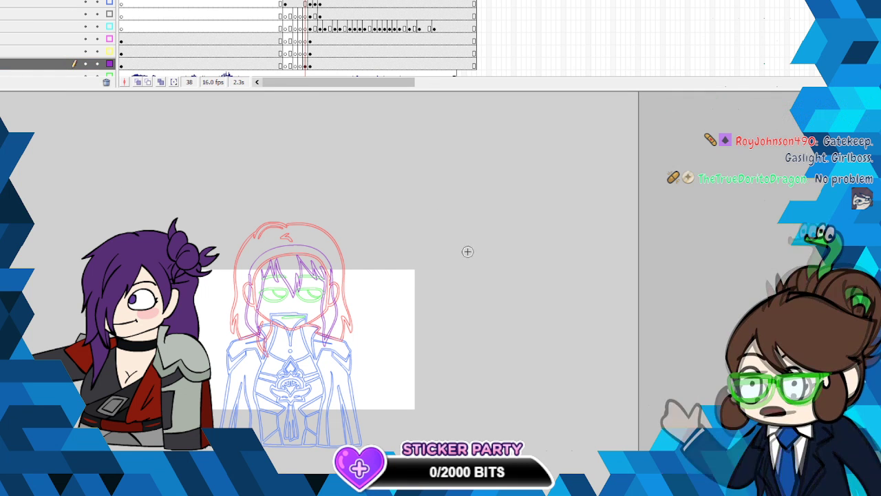
left_click_drag(323, 230, 382, 245)
right_click(382, 244)
left_click(398, 251)
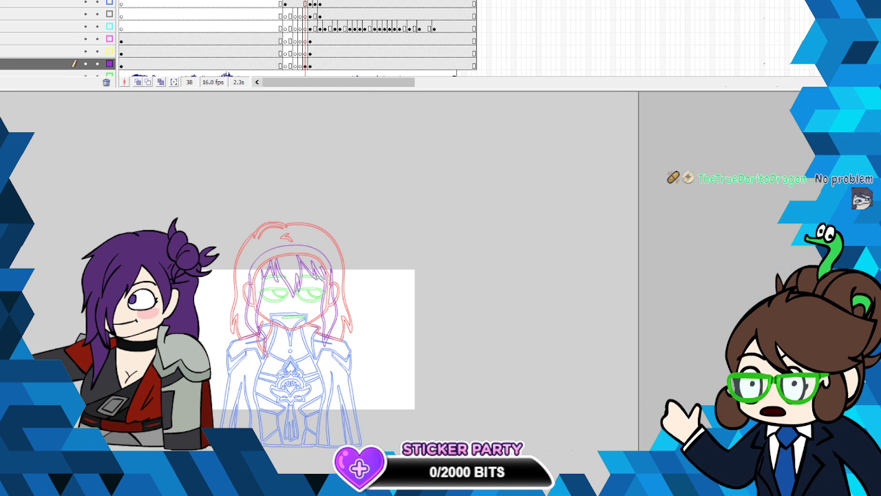
- Turn on onion skinning around frame 38 to show the purple-haired character's neighbouring pose
left_click(219, 337)
scroll(431, 283, "up", 2)
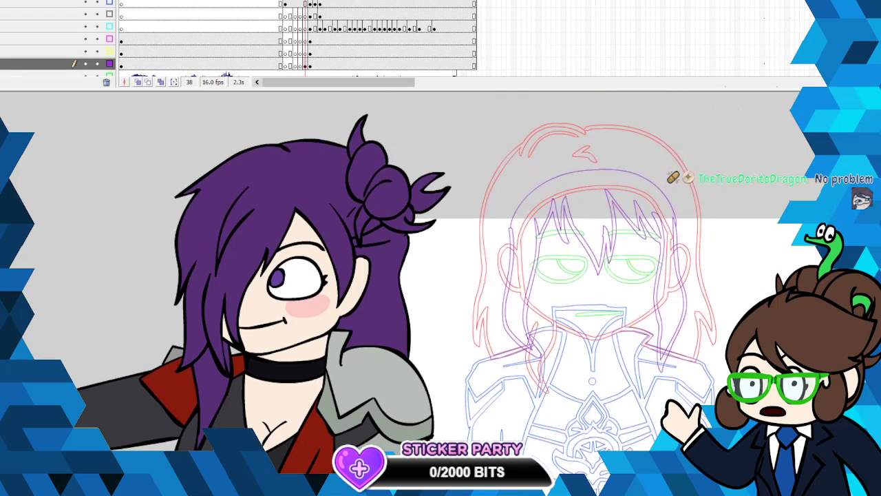
scroll(639, 236, "down", 1)
left_click_drag(481, 91, 486, 68)
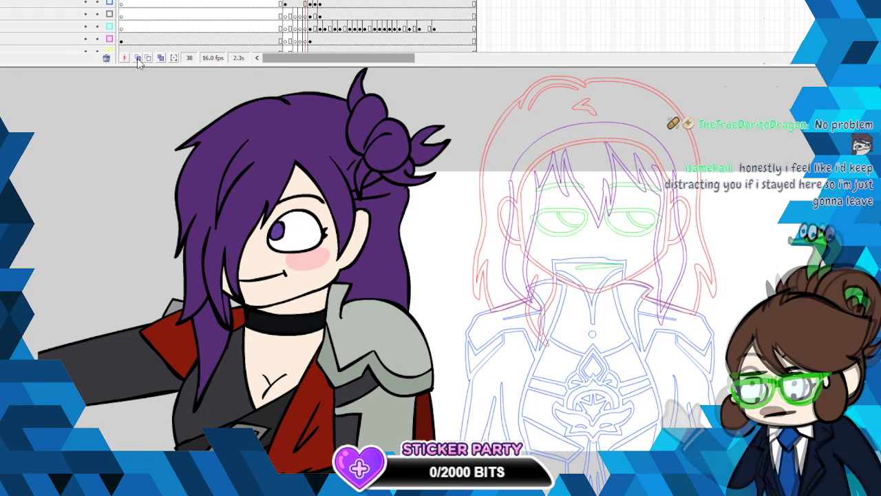
left_click(137, 60)
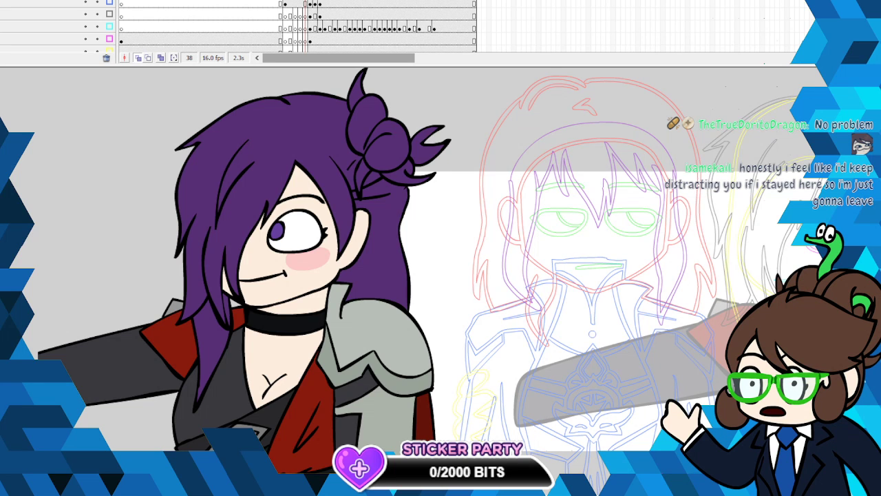
scroll(515, 318, "right", 3)
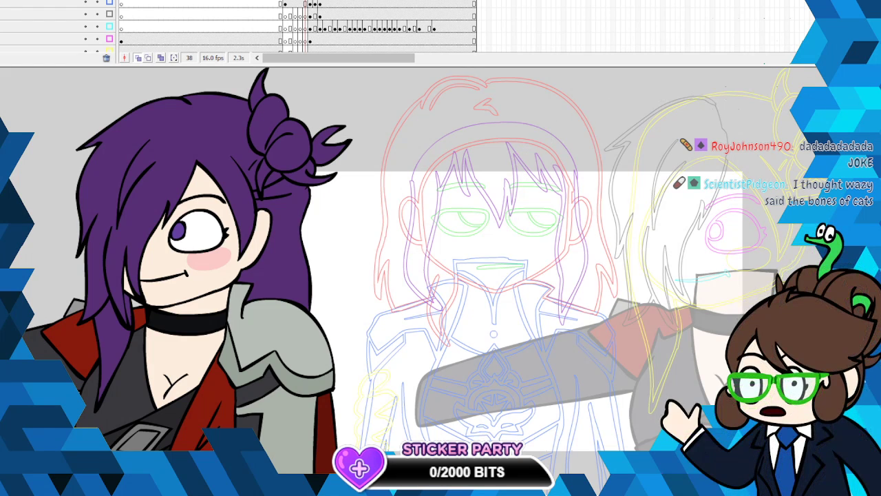
- Show the purple-haired character's layers in full colour, keep the green-haired character in outlines, and cut the black trial stroke from the onion-skinned hair
left_click(109, 1)
left_click(110, 1)
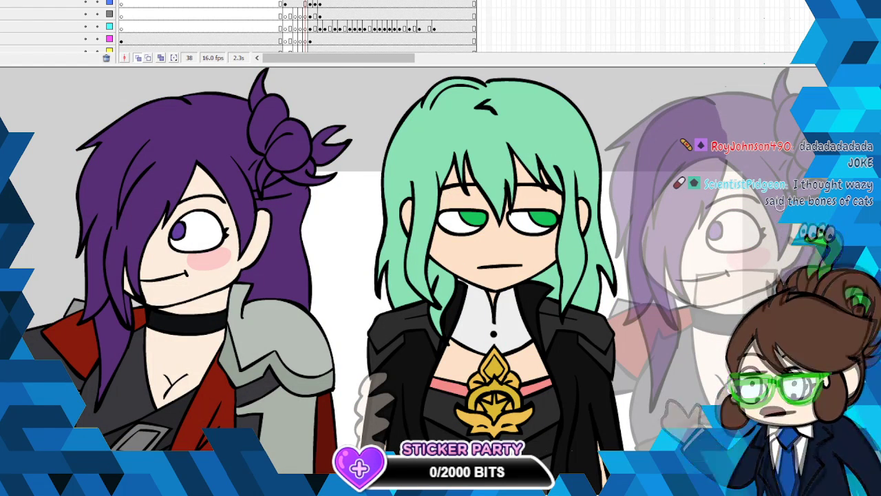
left_click_drag(709, 104, 624, 135)
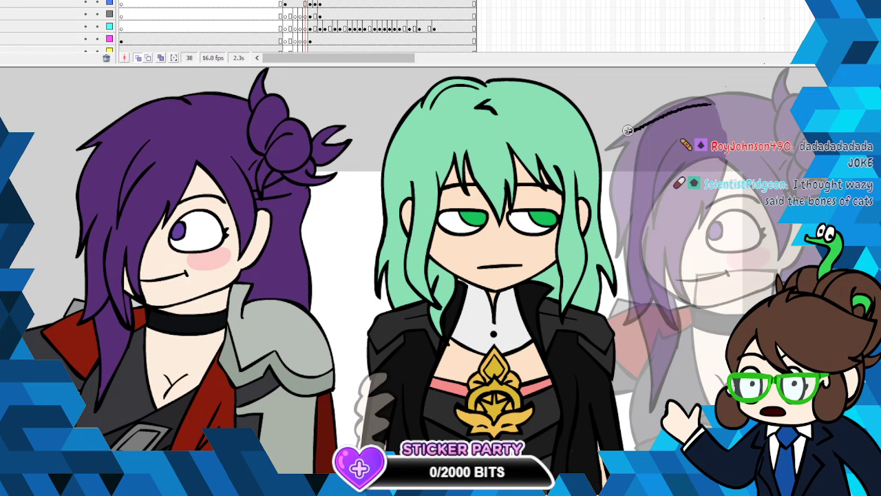
left_click(110, 1)
left_click(110, 1)
left_click(110, 1)
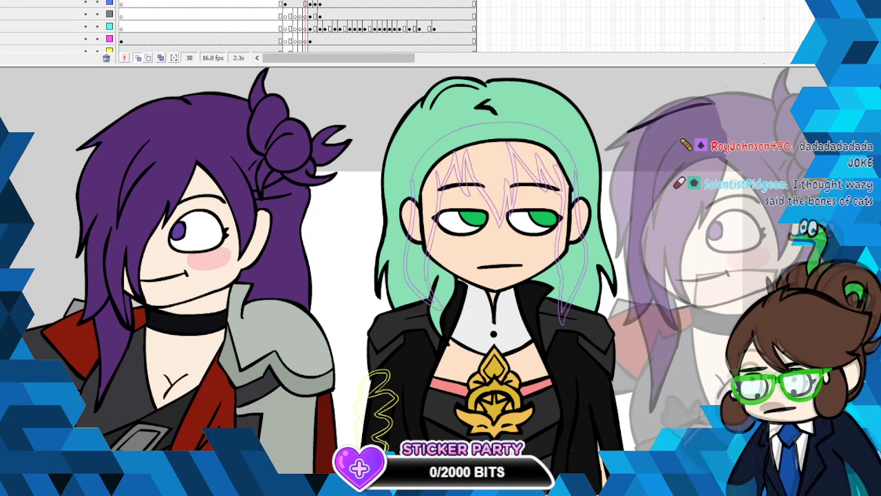
left_click(110, 0)
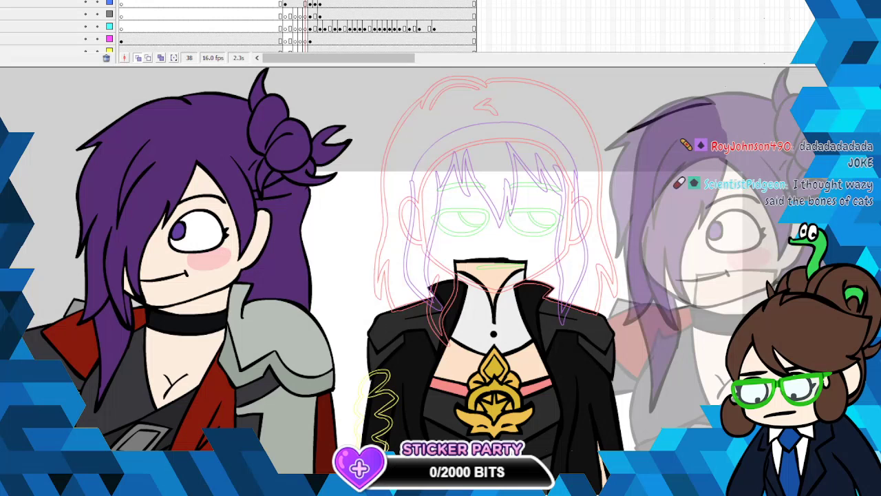
left_click(109, 2)
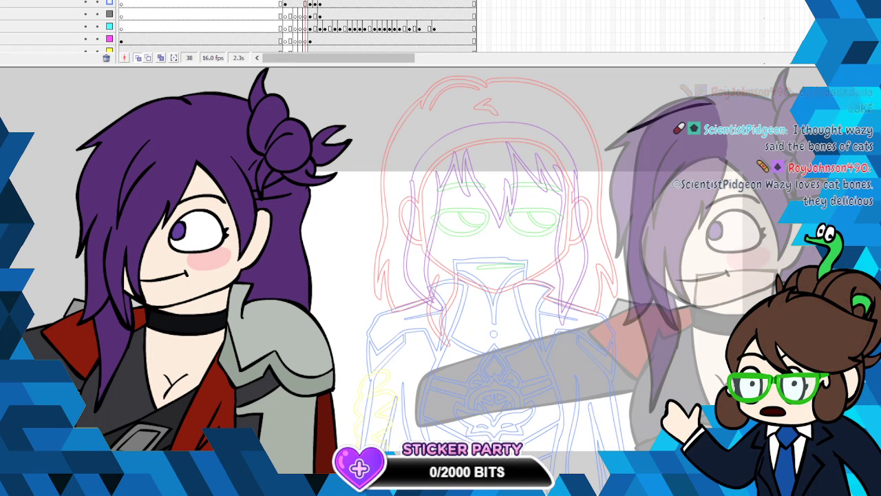
right_click(680, 111)
left_click(709, 119)
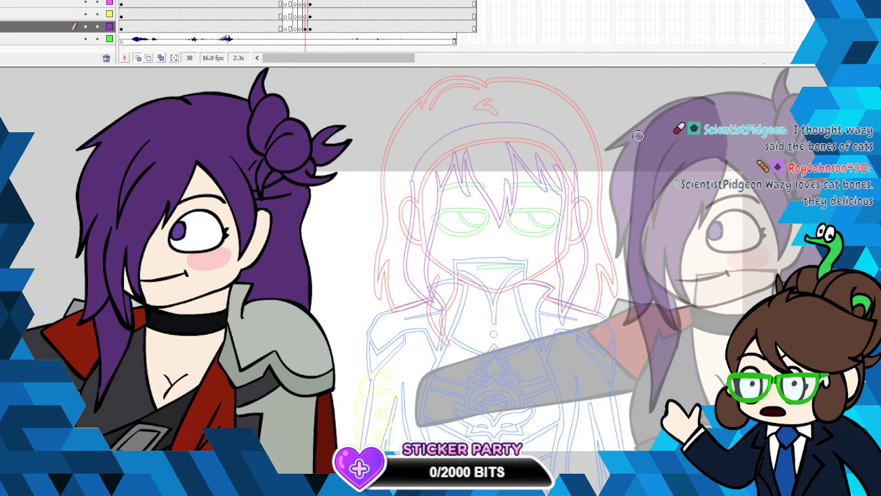
- On the yellow-marked layer at frame 38, sketch spiky trailing hair strands in red over the onion-skinned purple-haired character
left_click(306, 25)
left_click(307, 15)
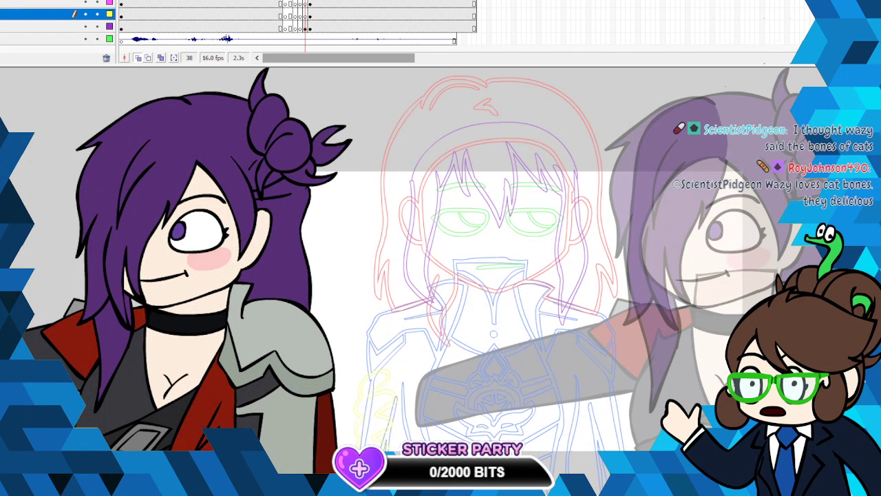
left_click(1, 109)
left_click(4, 172)
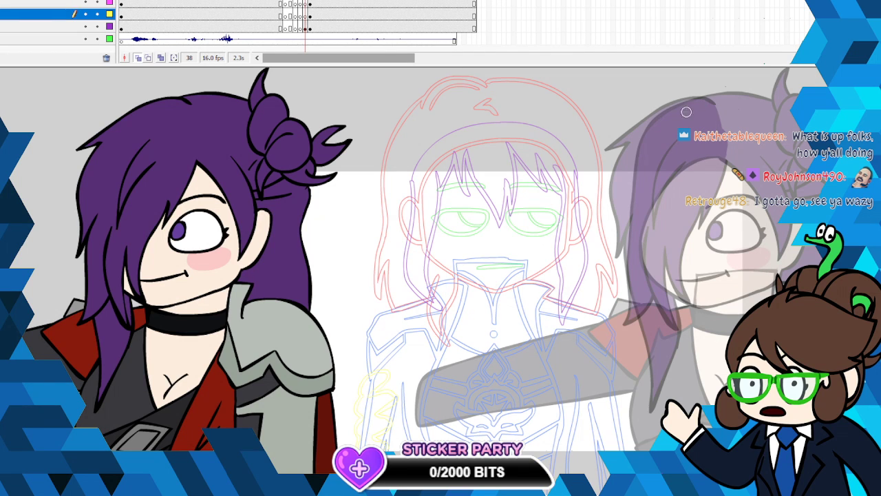
mouse_move(679, 109)
left_mouse_down()
mouse_move(571, 159)
mouse_move(602, 157)
mouse_move(582, 204)
mouse_move(559, 226)
mouse_move(597, 222)
left_mouse_up()
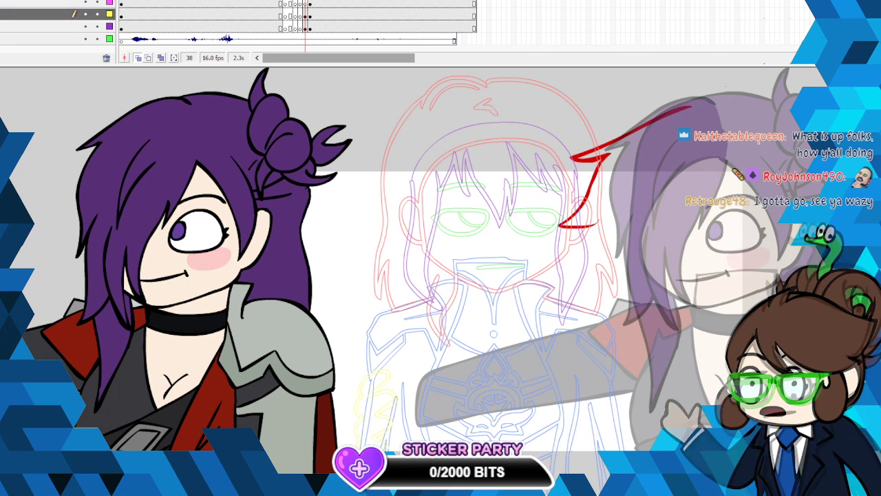
mouse_move(722, 162)
left_mouse_down()
mouse_move(684, 223)
mouse_move(637, 261)
mouse_move(614, 302)
left_mouse_up()
mouse_move(624, 260)
left_mouse_down()
mouse_move(618, 250)
mouse_move(571, 314)
mouse_move(574, 288)
left_mouse_up()
left_click_drag(612, 224, 574, 253)
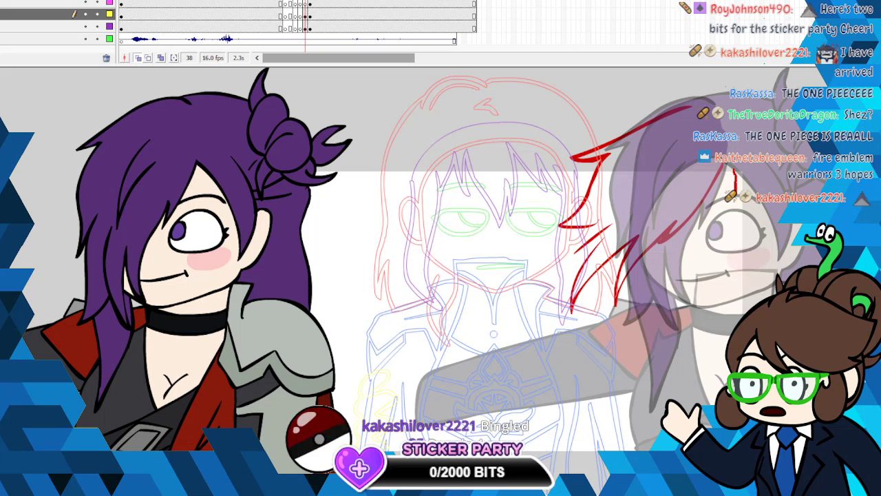
- Sketch the hair strands over the face, the ear curve and the jaw line in red
mouse_move(734, 169)
left_mouse_down()
mouse_move(734, 215)
mouse_move(715, 258)
mouse_move(766, 178)
left_mouse_up()
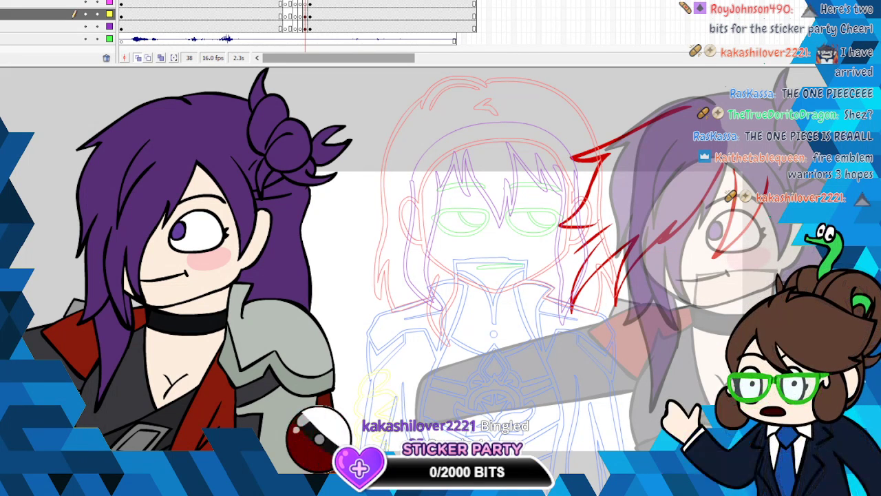
key("ctrl+z")
right_click(641, 298)
left_click_drag(636, 272, 635, 288)
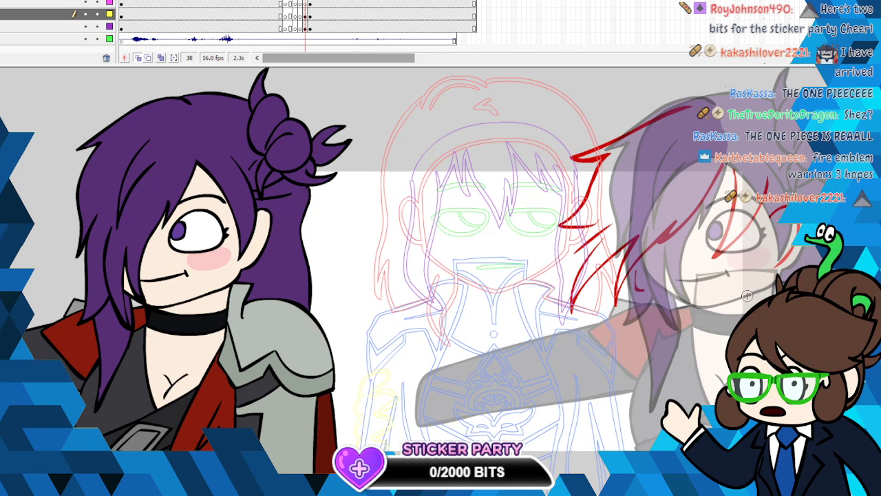
mouse_move(735, 295)
left_mouse_down()
mouse_move(677, 317)
mouse_move(652, 311)
left_mouse_up()
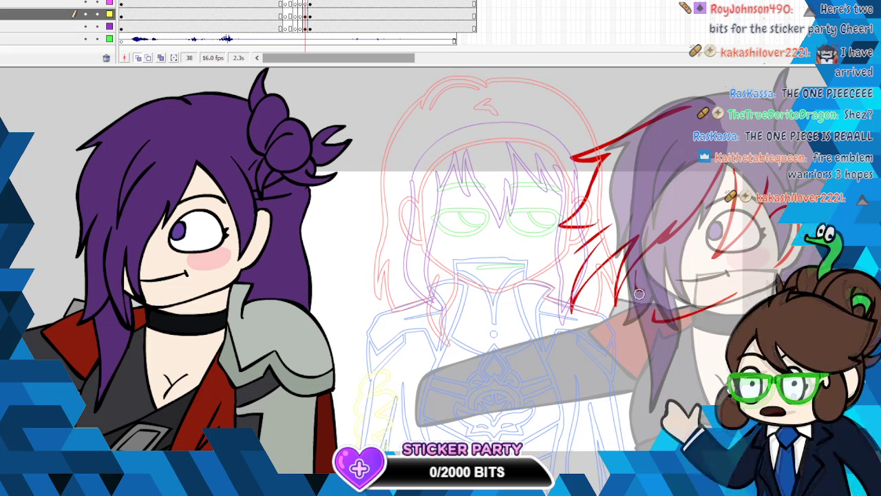
- Cut the short stray red stroke beside the jaw and sketch the onion-skinned character's eye in red
right_click(639, 289)
left_click(648, 297)
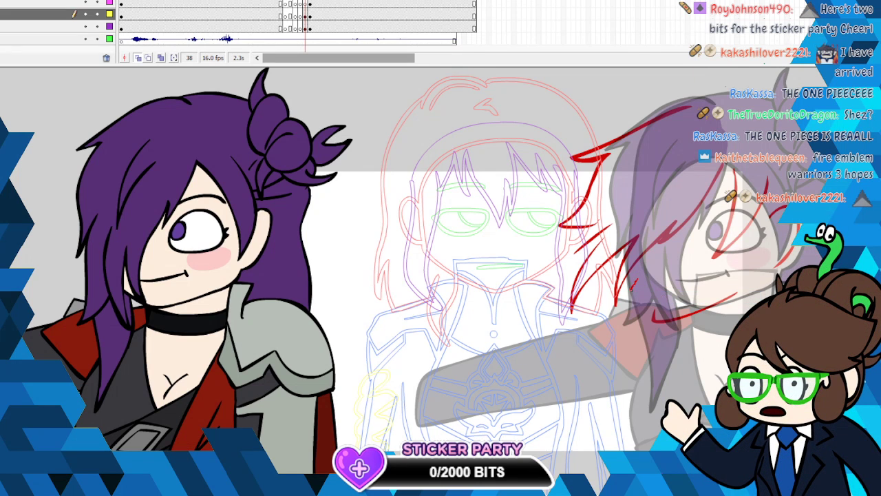
right_click(638, 289)
right_click(635, 284)
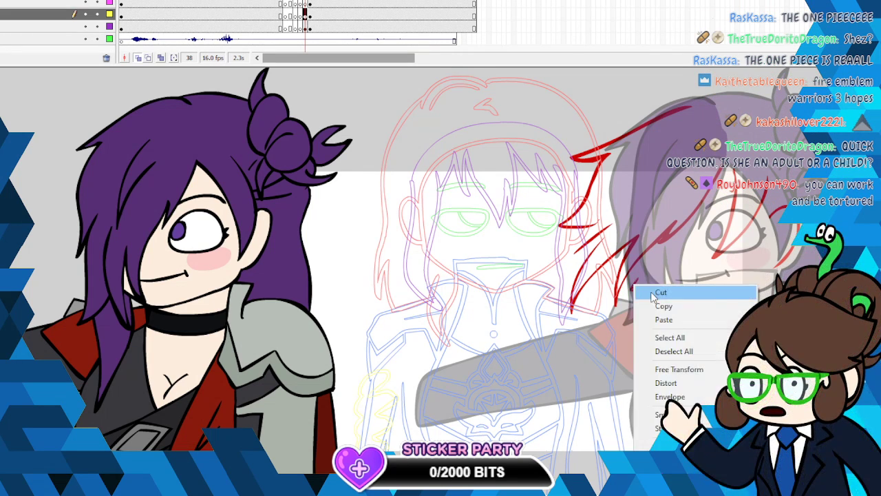
left_click(656, 296)
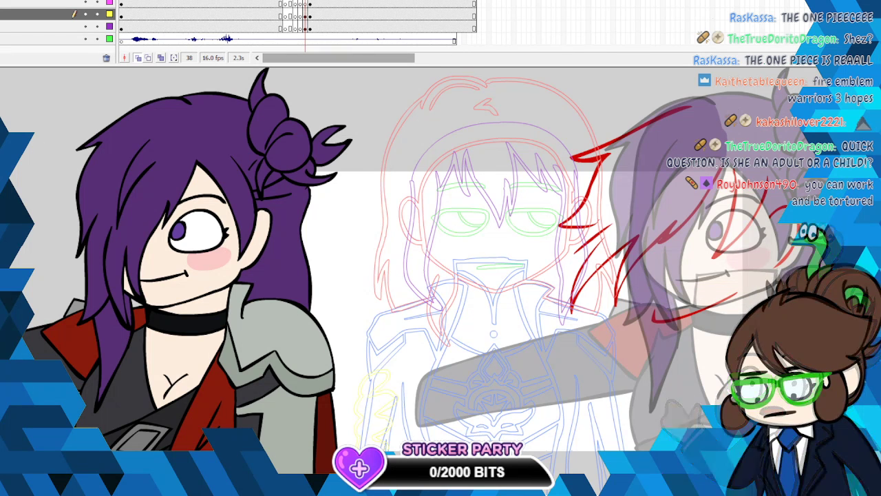
left_click_drag(672, 308, 629, 325)
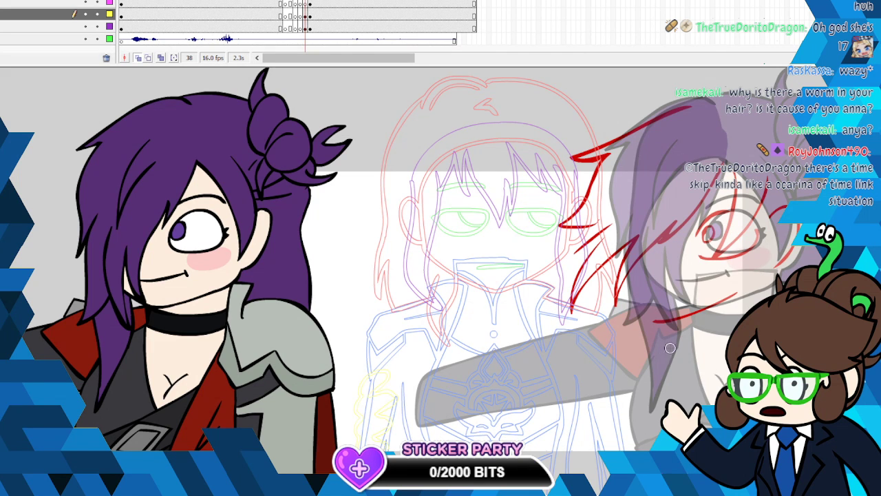
- Sketch the hair bun and its upper spike in red over the onion-skinned character's head
scroll(440, 272, "right", 5)
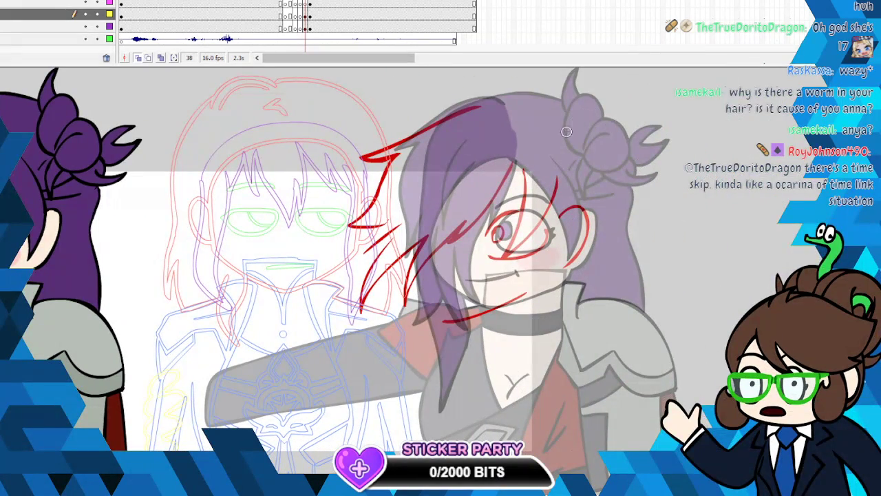
mouse_move(548, 118)
left_mouse_down()
mouse_move(540, 126)
mouse_move(559, 152)
left_mouse_up()
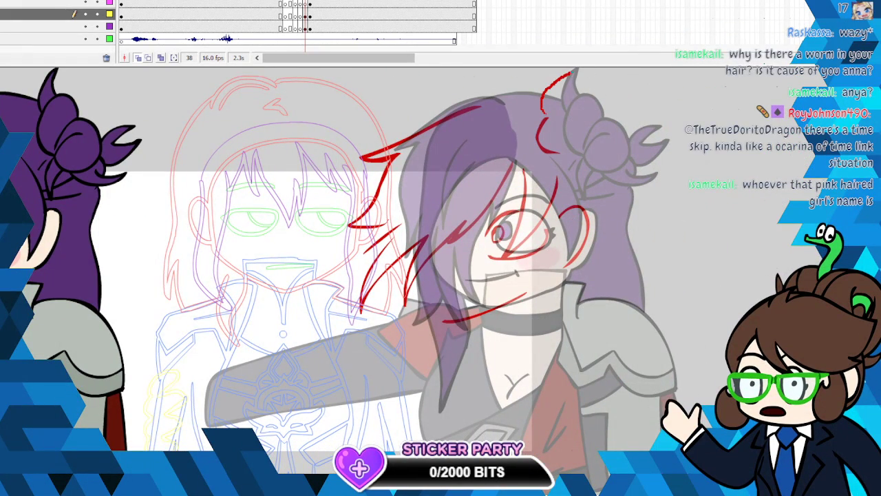
mouse_move(570, 74)
left_mouse_down()
mouse_move(559, 104)
mouse_move(605, 123)
mouse_move(592, 154)
mouse_move(620, 156)
mouse_move(594, 184)
left_mouse_up()
mouse_move(592, 137)
left_mouse_down()
mouse_move(567, 179)
mouse_move(571, 170)
left_mouse_up()
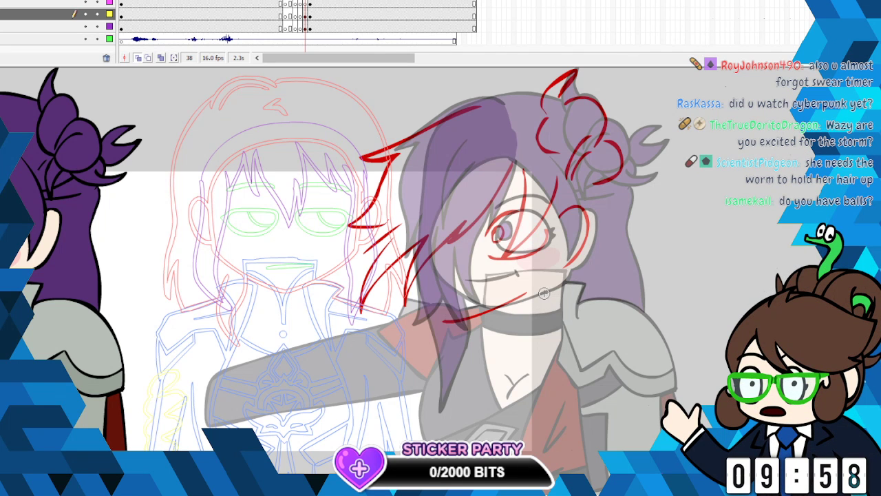
- Sketch the neck line, the outstretched arm's upper edge and the jagged strokes at its far end in red
mouse_move(540, 292)
left_mouse_down()
mouse_move(538, 293)
mouse_move(537, 337)
left_mouse_up()
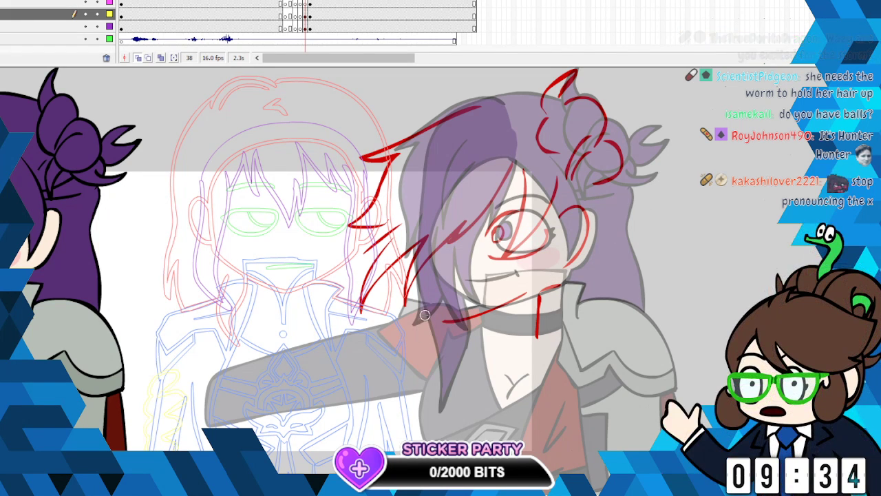
left_click_drag(415, 311, 322, 334)
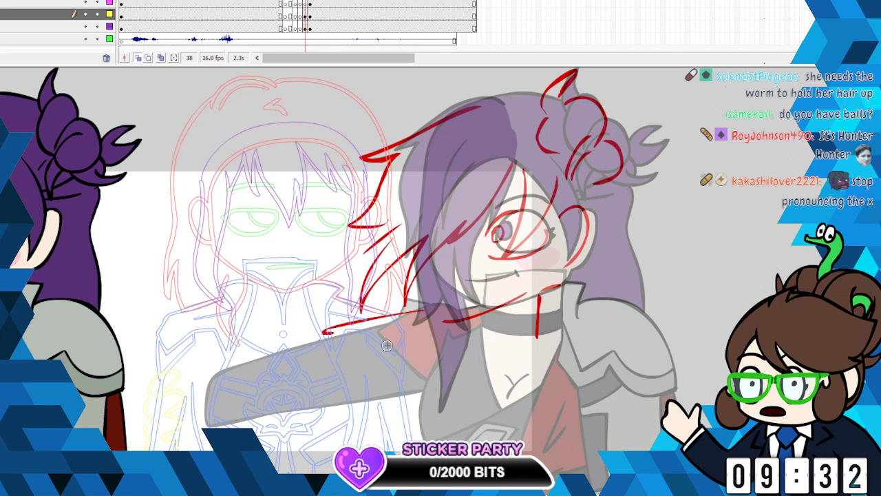
mouse_move(188, 359)
left_mouse_down()
mouse_move(133, 371)
mouse_move(113, 383)
mouse_move(138, 380)
mouse_move(113, 400)
left_mouse_up()
left_click_drag(180, 405, 104, 437)
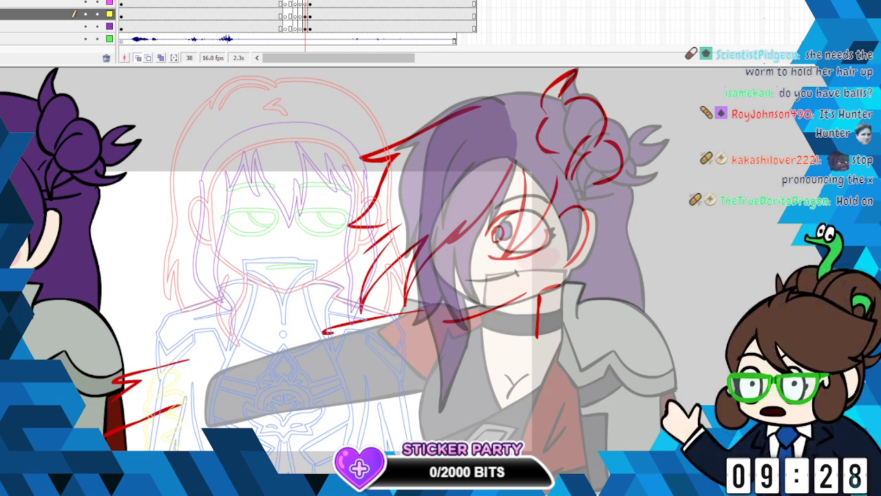
scroll(431, 276, "down", 3)
mouse_move(462, 331)
left_mouse_down()
mouse_move(422, 363)
mouse_move(454, 376)
left_mouse_up()
mouse_move(506, 353)
left_mouse_down()
mouse_move(465, 329)
mouse_move(443, 356)
mouse_move(473, 374)
mouse_move(498, 347)
mouse_move(473, 338)
left_mouse_up()
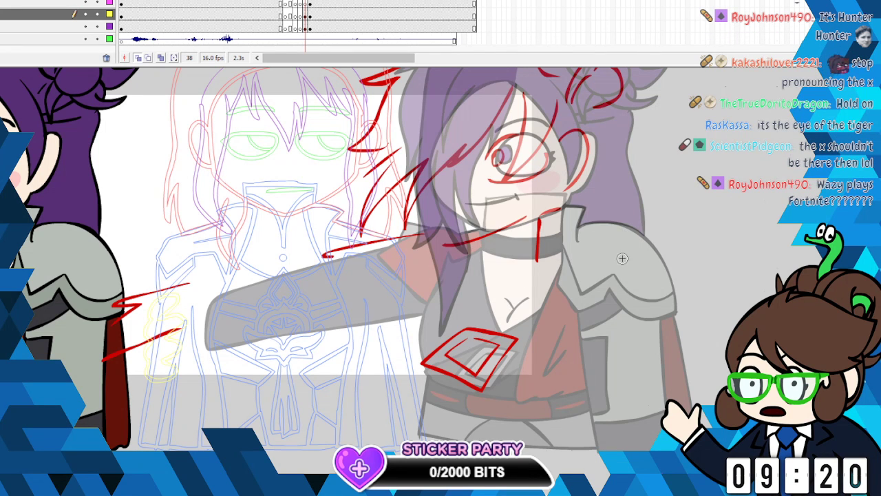
right_click(516, 340)
left_click(556, 142)
right_click(490, 343)
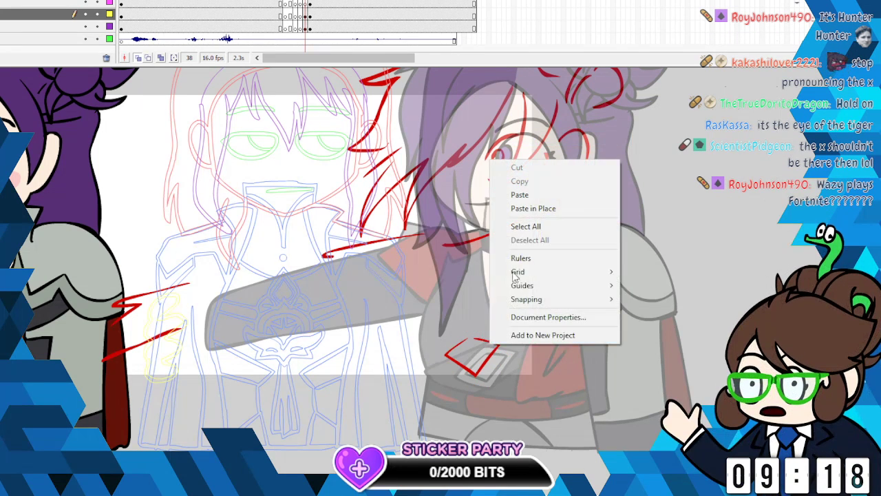
right_click(482, 342)
left_click(521, 143)
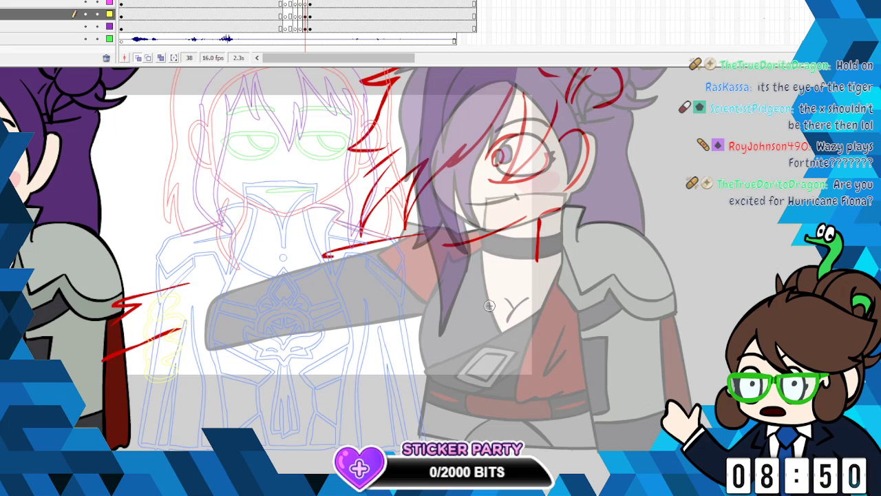
- Sketch the pointed belt buckle, the torso's side, the draped cloth edge and the waist belt in red over the onion-skinned body
mouse_move(453, 354)
left_mouse_down()
mouse_move(425, 372)
mouse_move(466, 389)
mouse_move(483, 382)
mouse_move(471, 354)
mouse_move(492, 362)
mouse_move(487, 379)
mouse_move(461, 376)
left_mouse_up()
mouse_move(424, 285)
left_mouse_down()
mouse_move(401, 324)
mouse_move(408, 365)
mouse_move(389, 428)
left_mouse_up()
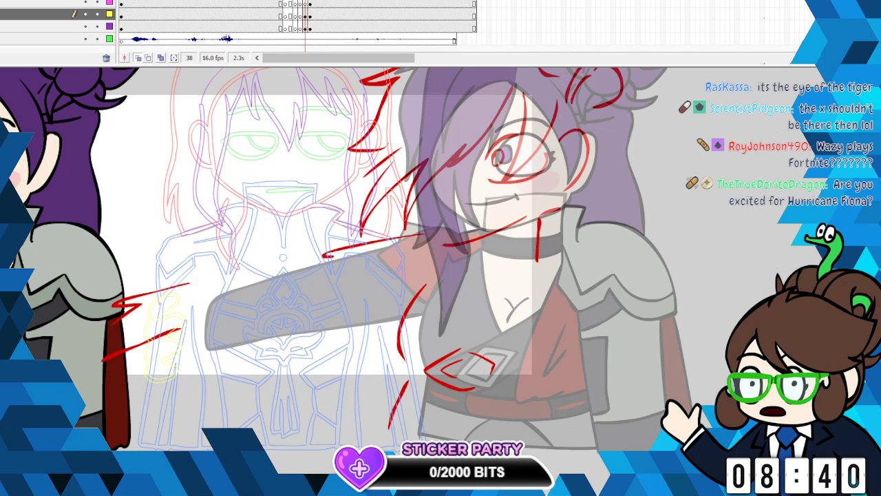
mouse_move(542, 296)
left_mouse_down()
mouse_move(501, 375)
mouse_move(510, 391)
mouse_move(566, 386)
left_mouse_up()
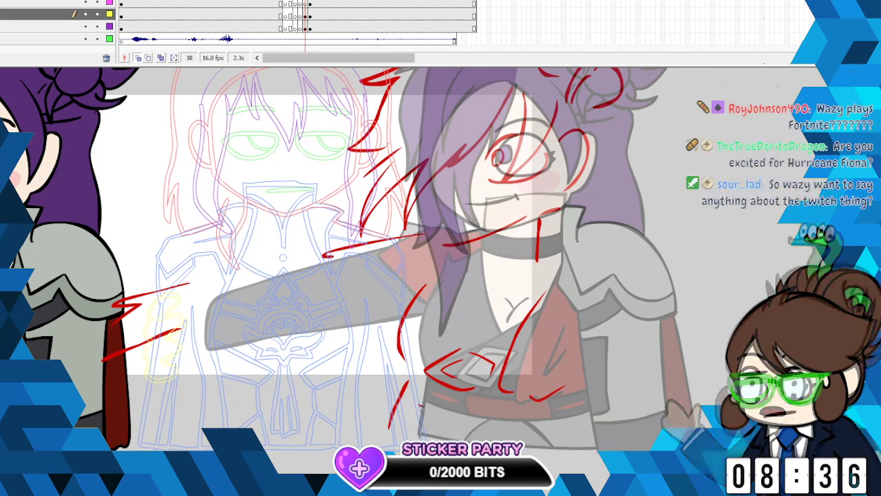
left_click_drag(422, 405, 543, 421)
left_click_drag(441, 393, 445, 412)
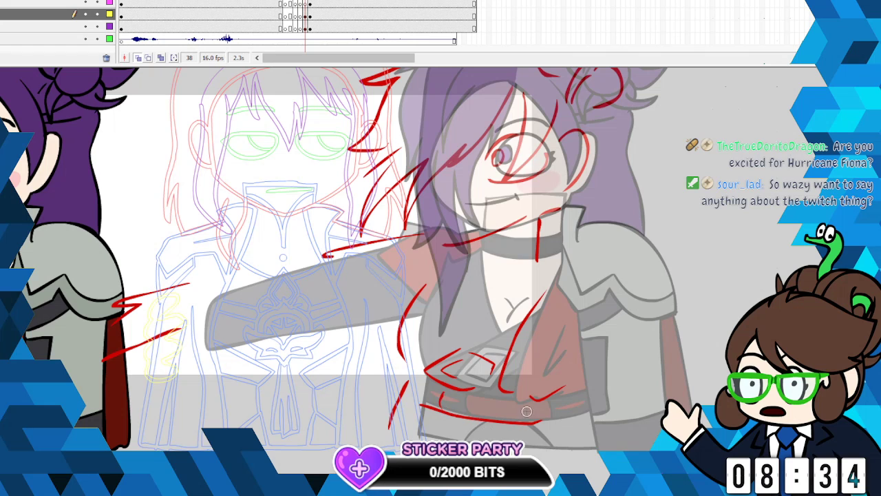
left_click_drag(528, 407, 530, 416)
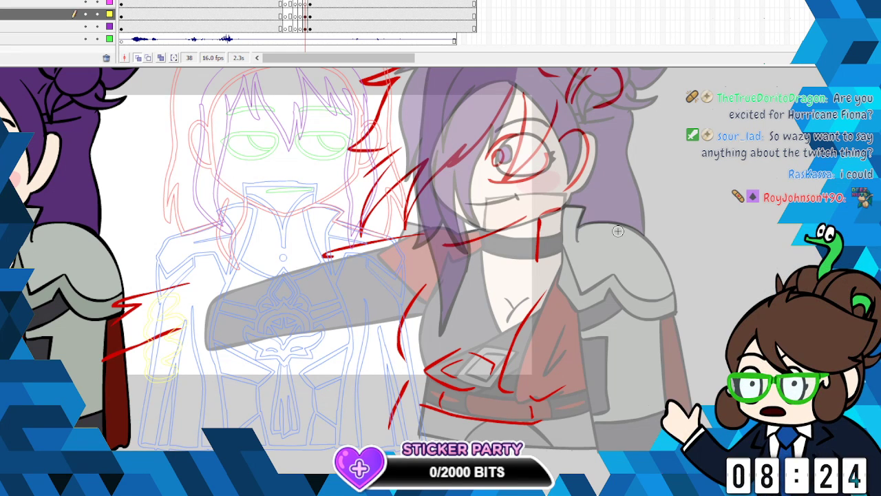
- Sketch the rounded shoulder armour with its collar and zigzag edge in red, replacing the first attempt at the curve
mouse_move(570, 233)
left_mouse_down()
mouse_move(606, 227)
mouse_move(636, 292)
left_mouse_up()
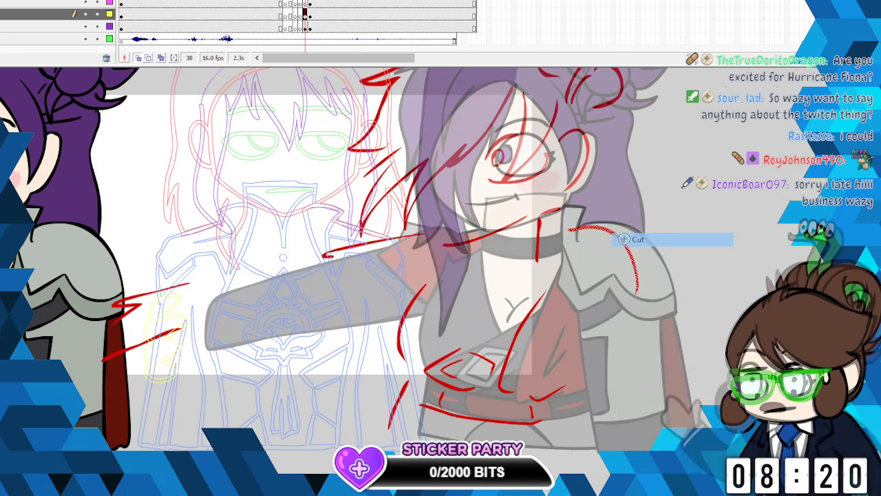
key("ctrl+z")
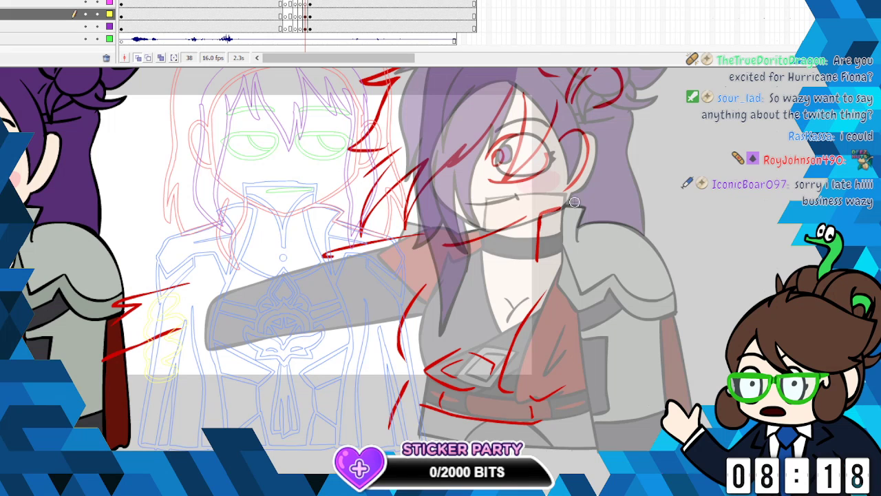
mouse_move(571, 227)
left_mouse_down()
mouse_move(618, 237)
mouse_move(647, 318)
mouse_move(592, 318)
left_mouse_up()
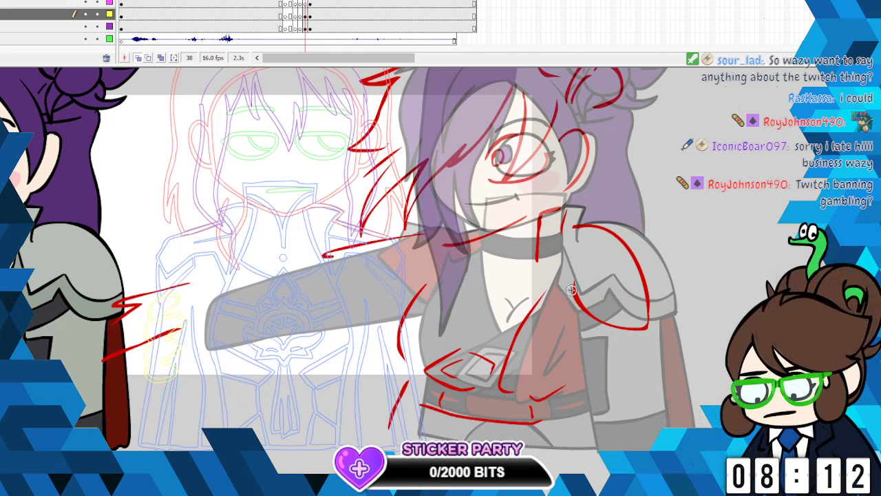
mouse_move(541, 262)
left_mouse_down()
mouse_move(533, 276)
mouse_move(550, 300)
left_mouse_up()
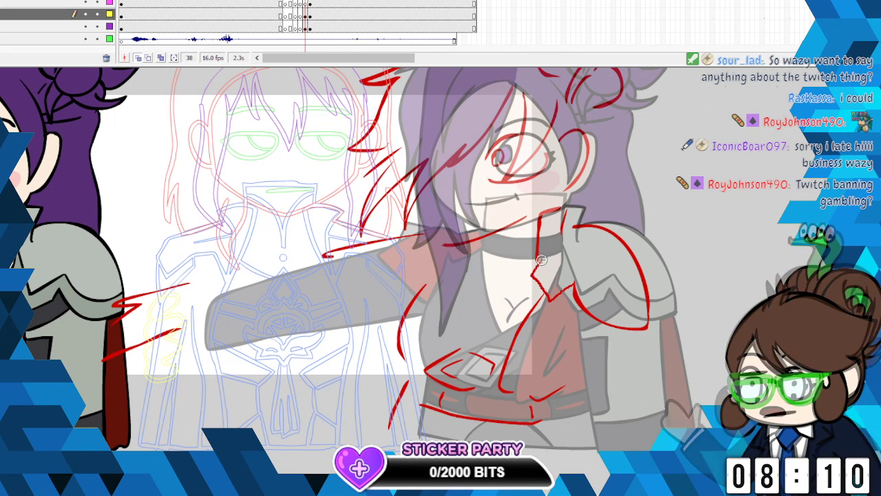
left_click_drag(561, 263, 587, 280)
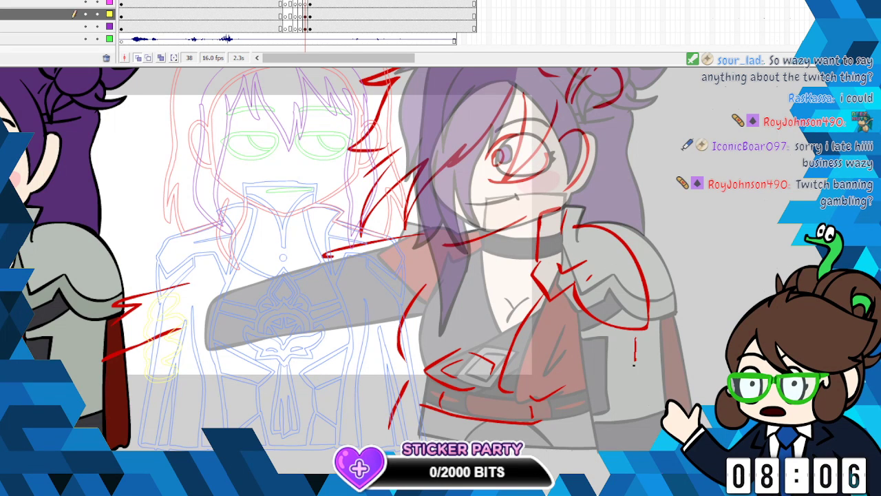
- Sketch the long vertical line below the shoulder armour and the folds of the red cloth in red
left_click_drag(634, 363, 625, 449)
left_click_drag(577, 326, 538, 418)
mouse_move(603, 342)
left_mouse_down()
mouse_move(578, 388)
mouse_move(558, 400)
left_mouse_up()
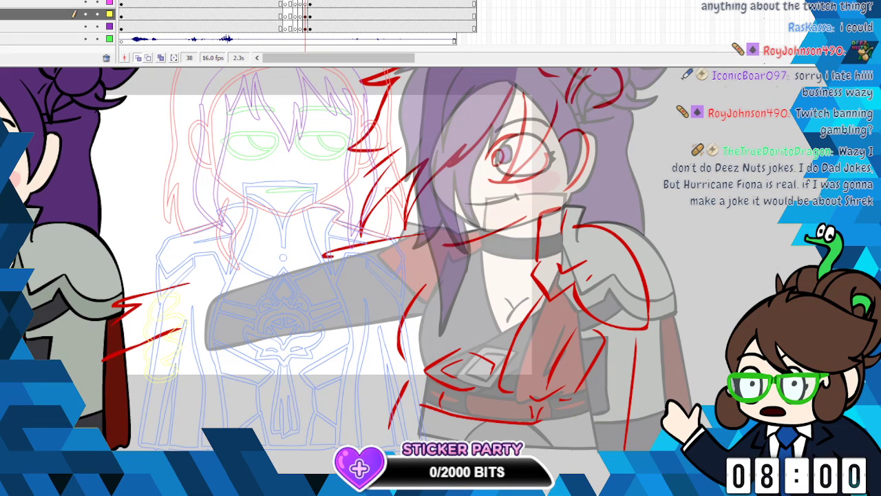
scroll(440, 275, "down", 1)
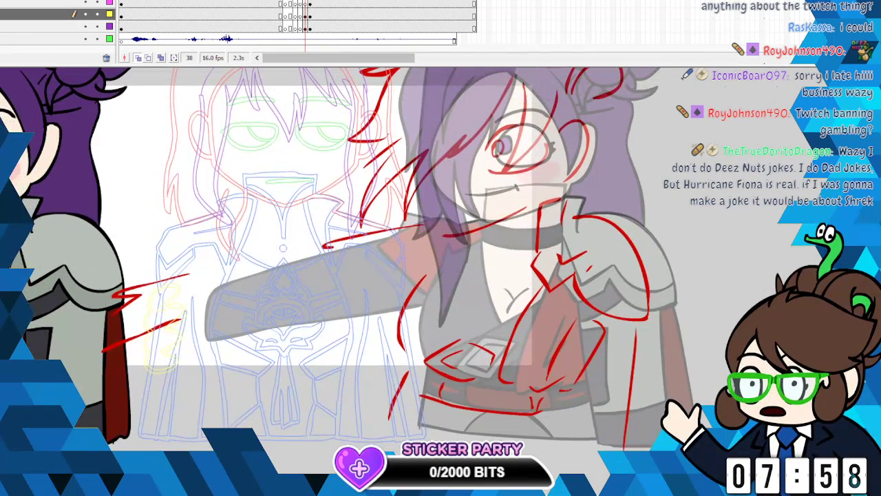
scroll(440, 275, "down", 3)
scroll(440, 276, "up", 6)
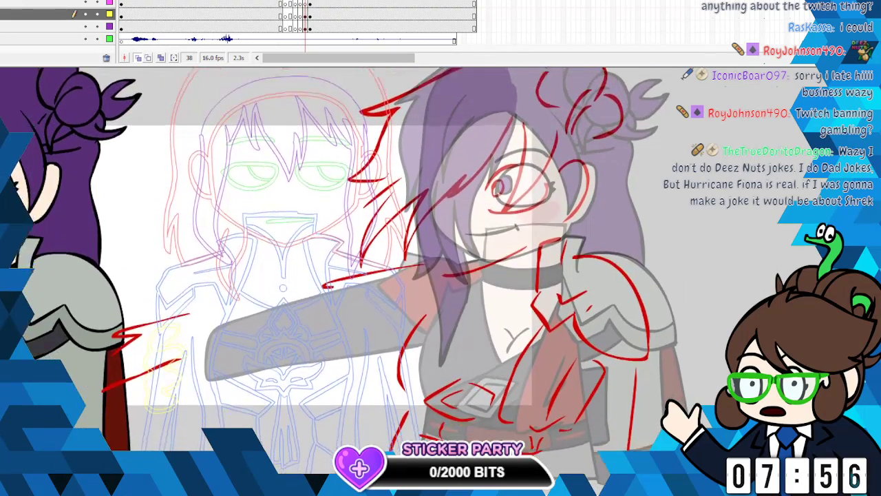
scroll(441, 276, "down", 8)
scroll(440, 275, "up", 10)
scroll(440, 275, "down", 7)
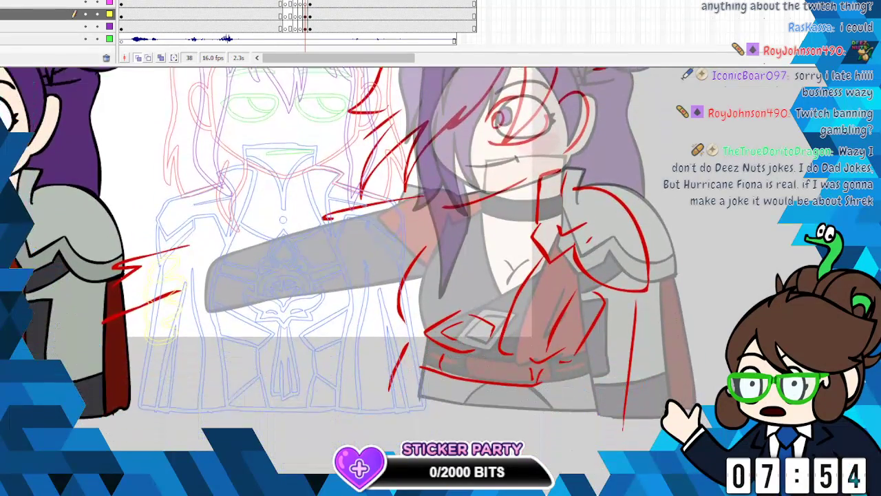
scroll(441, 276, "down", 2)
scroll(440, 275, "up", 5)
scroll(440, 275, "down", 3)
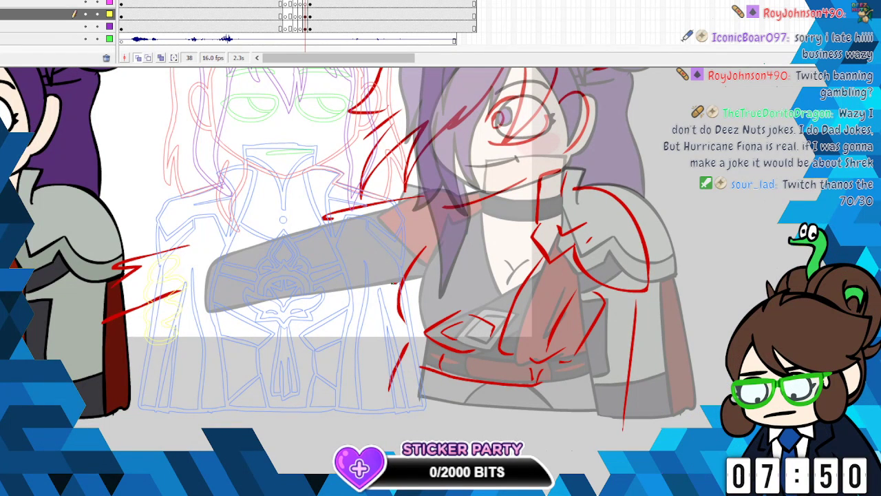
left_click_drag(396, 283, 301, 291)
left_click_drag(209, 297, 207, 298)
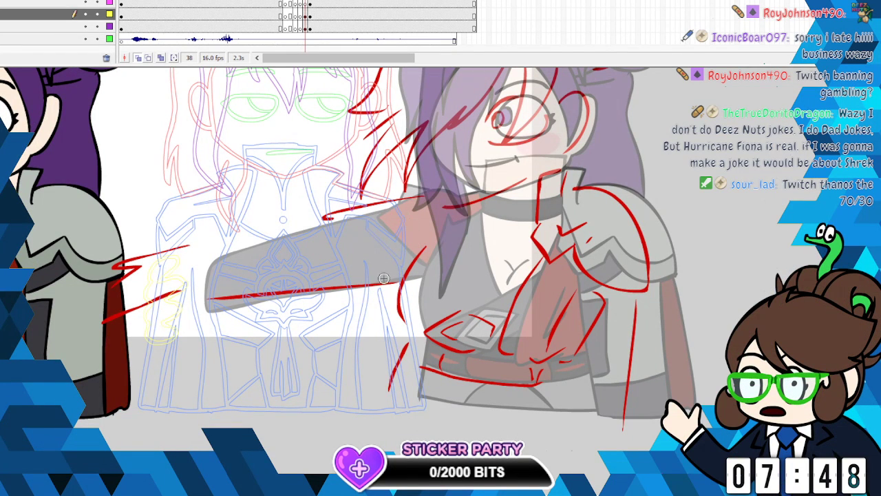
key("ctrl+z")
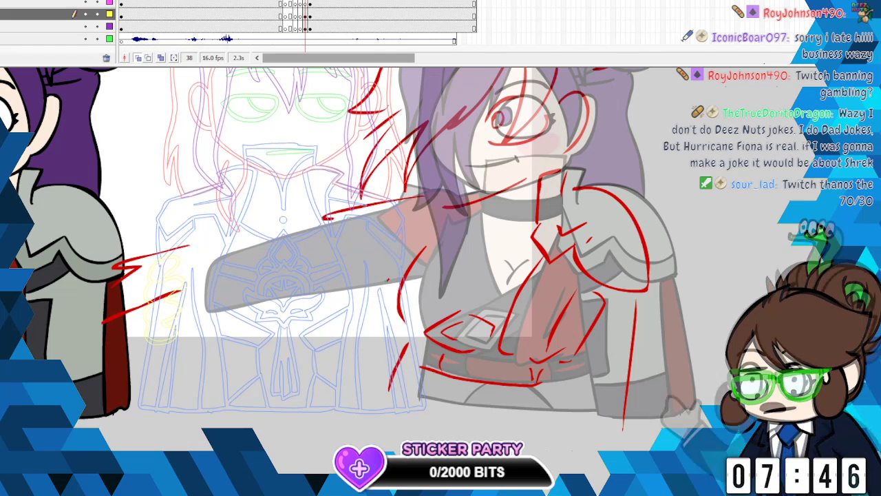
- Sketch the lower edge of the outstretched arm and the crossed V-neckline of the top in red
left_click_drag(389, 279, 166, 322)
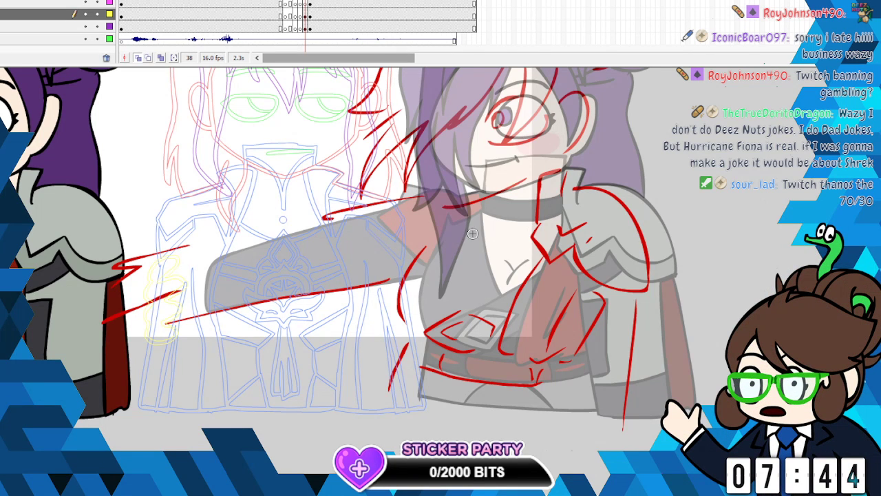
left_click_drag(486, 210, 462, 297)
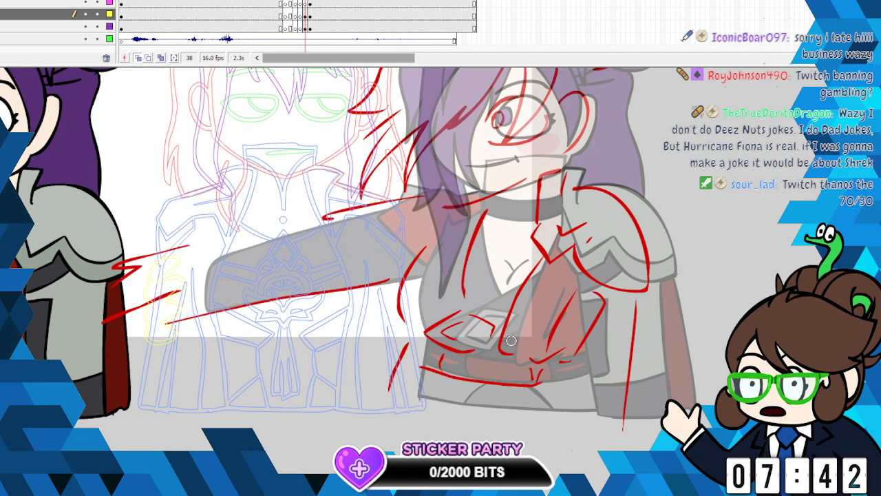
left_click_drag(527, 259, 458, 303)
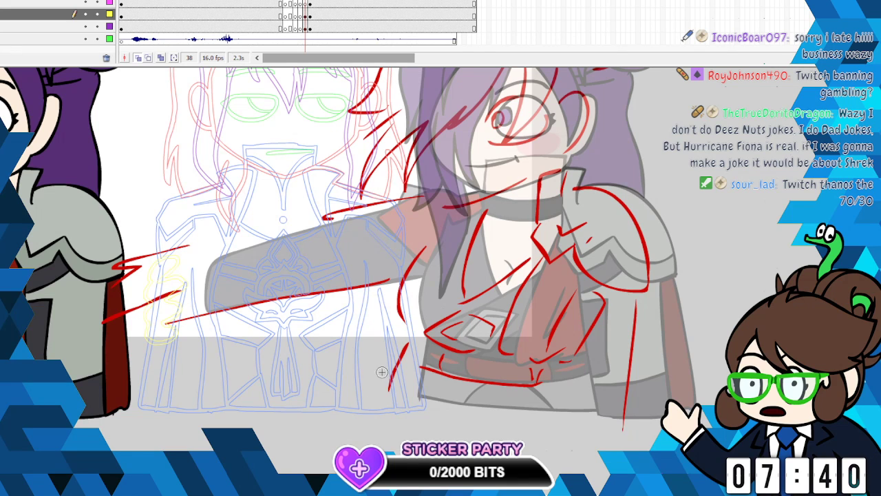
- Sketch the wavy strand of back hair falling from the bun to the shoulder armour in red
scroll(610, 186, "up", 4)
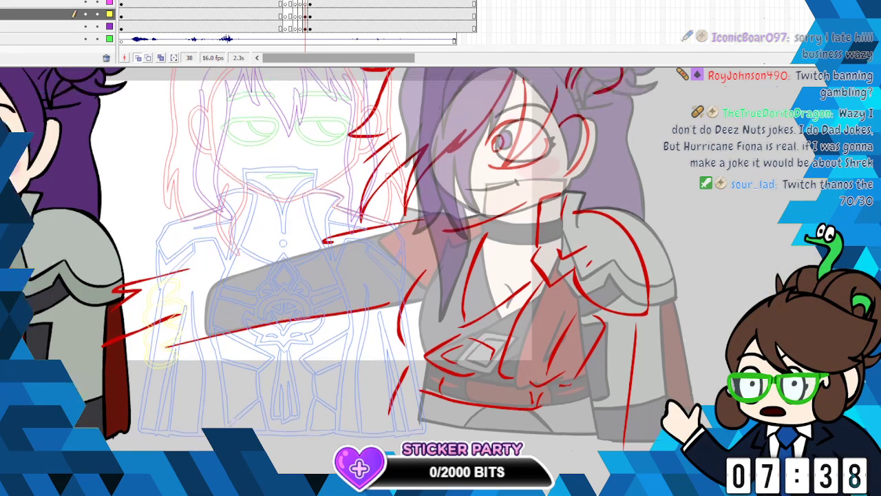
mouse_move(610, 185)
left_mouse_down()
mouse_move(605, 273)
mouse_move(612, 243)
mouse_move(615, 317)
left_mouse_up()
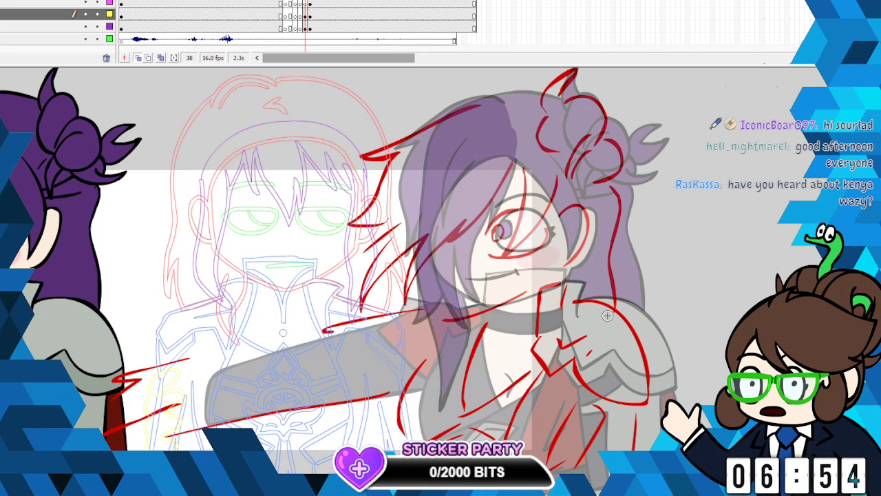
- Recolour the whole red sketch at frame 38 on the yellow-marked layer to black
left_click(303, 13)
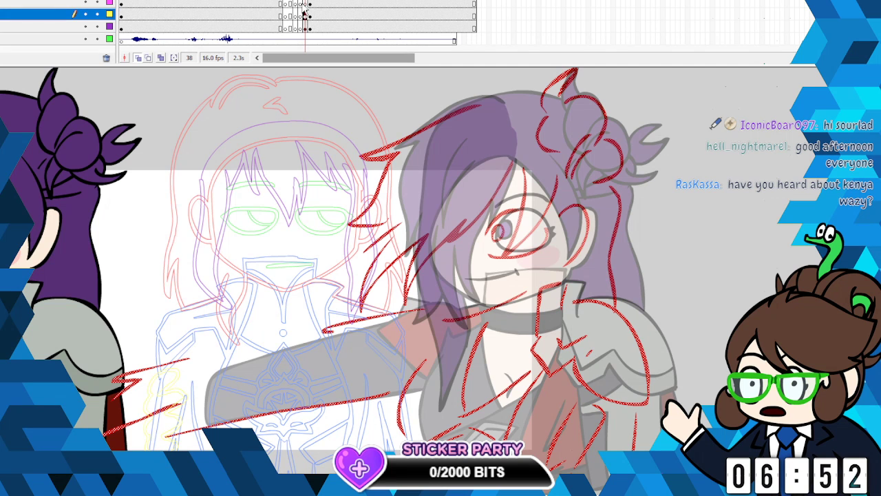
left_click(2, 110)
left_click(3, 141)
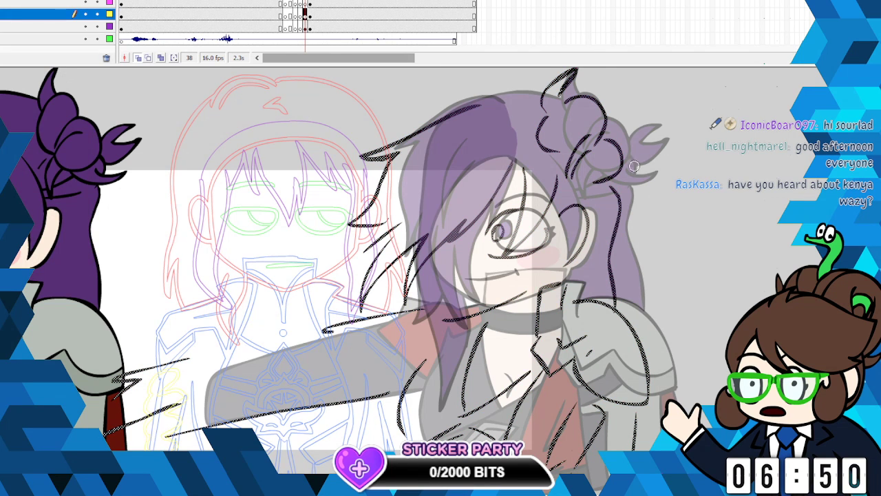
left_click(451, 141)
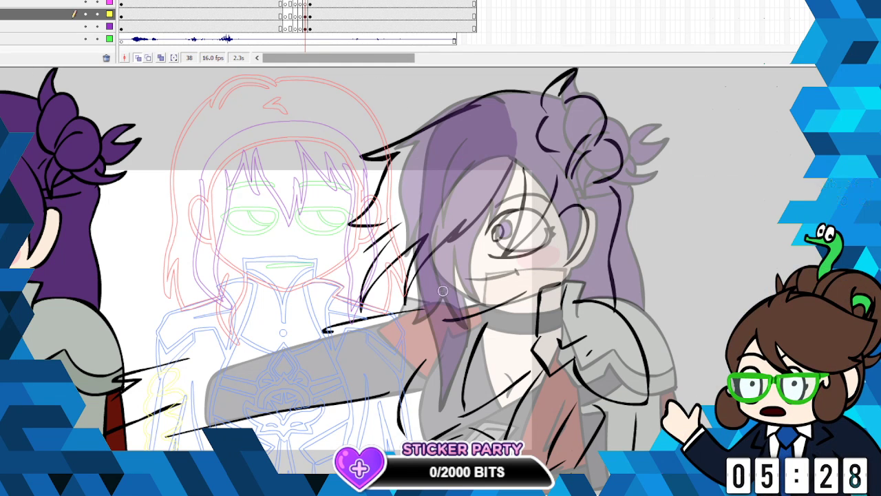
- Draw the character's slanted smiling mouth in black above the jaw line, removing the first attempt and redrawing it
left_click_drag(439, 300, 501, 273)
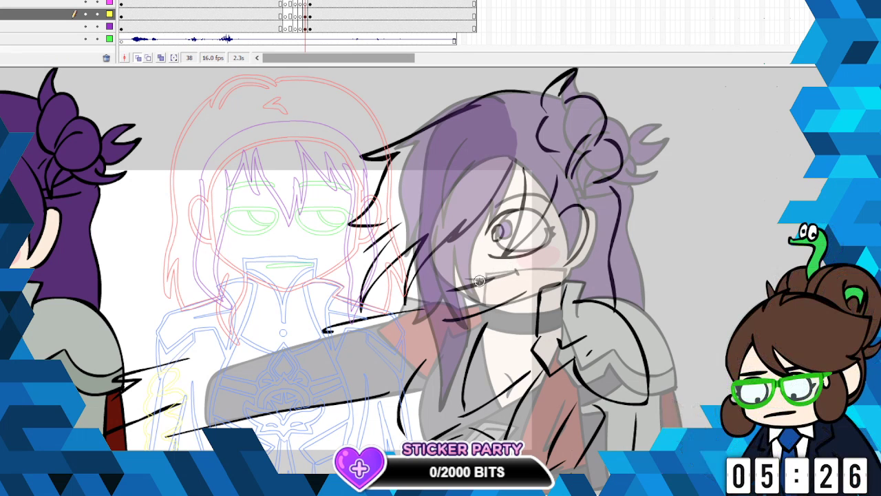
right_click(486, 282)
left_click(491, 289)
left_click_drag(446, 290, 496, 282)
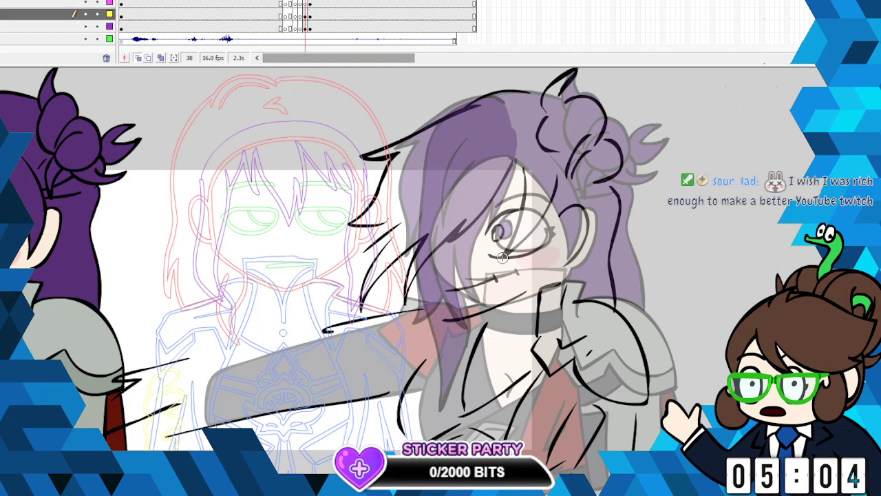
- Turn off onion skinning so that frame 38's black sketch is shown without the neighbouring poses
left_click(306, 12)
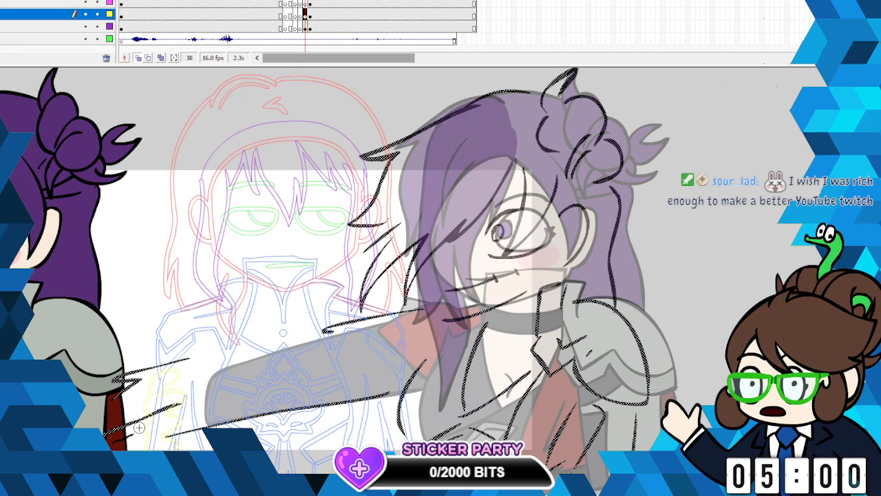
left_click(210, 365)
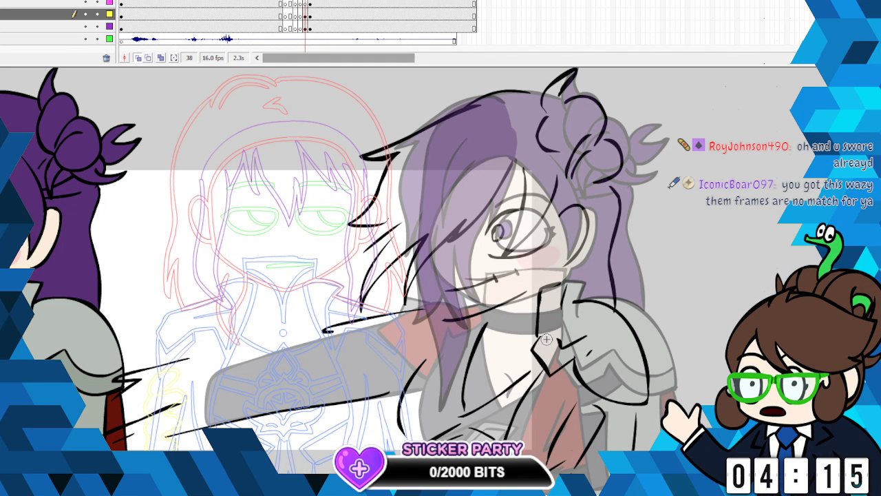
left_click(147, 58)
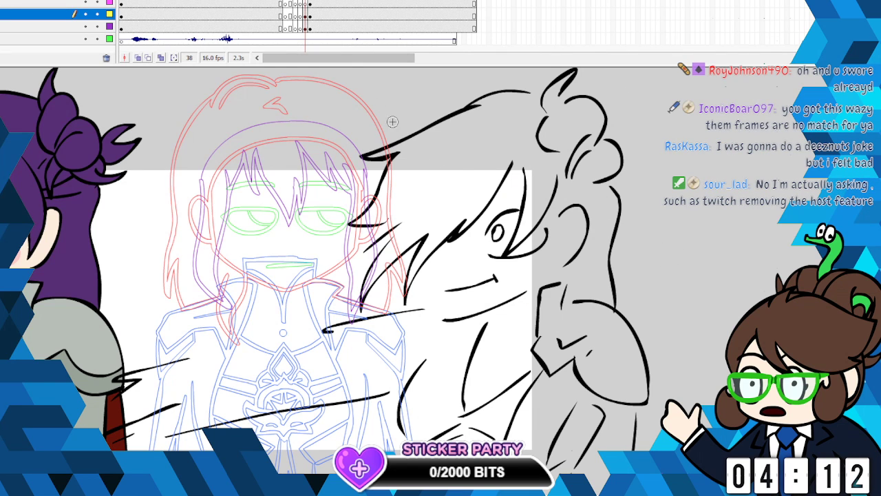
- Select the whole black sketch at frame 38 on the yellow-marked layer and copy it
key("ctrl+a")
right_click(417, 132)
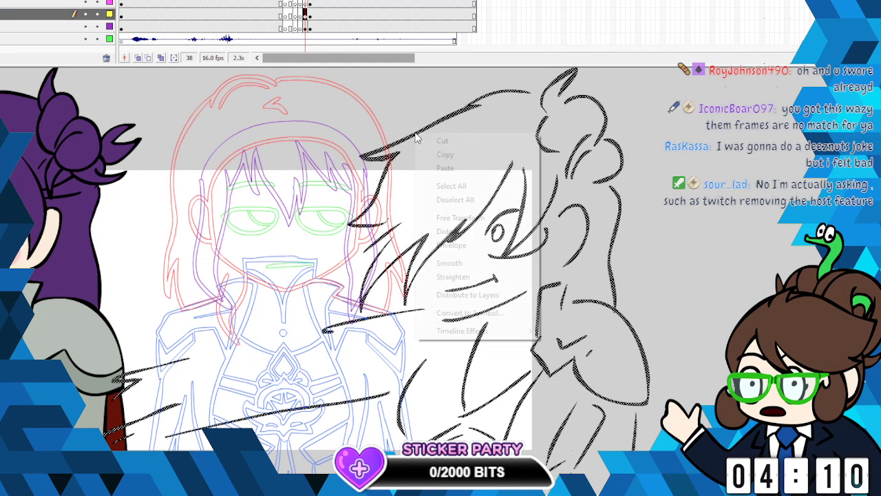
left_click(447, 155)
key("Escape")
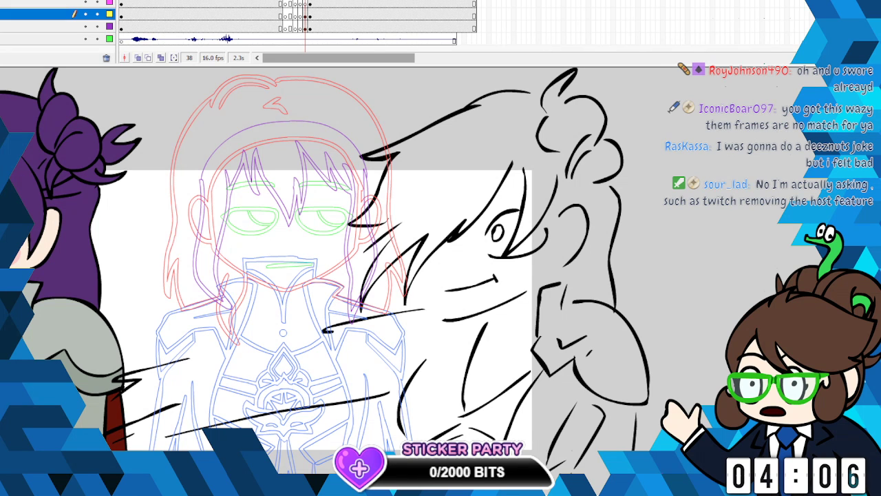
key("k")
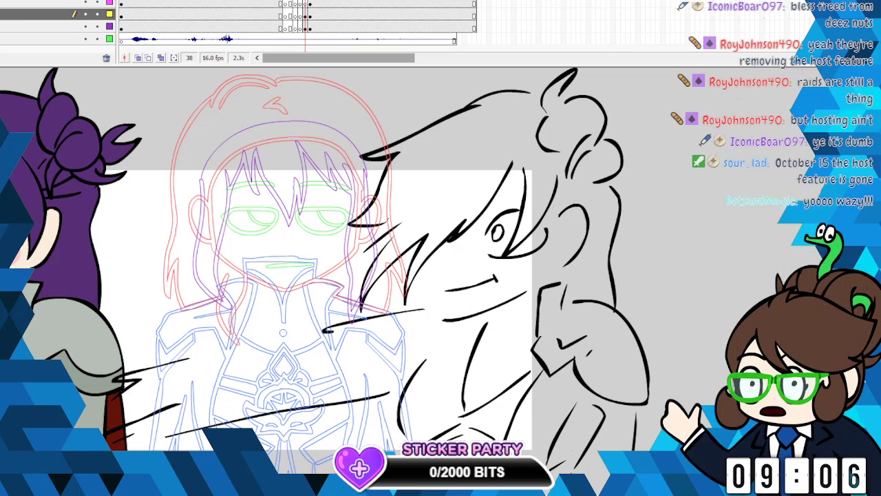
left_click(313, 19)
right_click(395, 142)
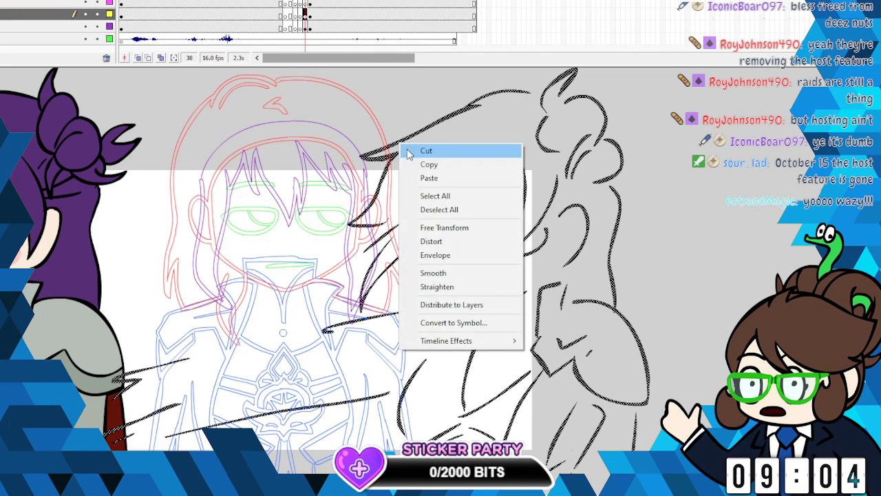
left_click(413, 148)
- Paint purple brush strokes that close the open gaps between the front strands of the bangs
left_click(8, 2)
left_click(41, 2)
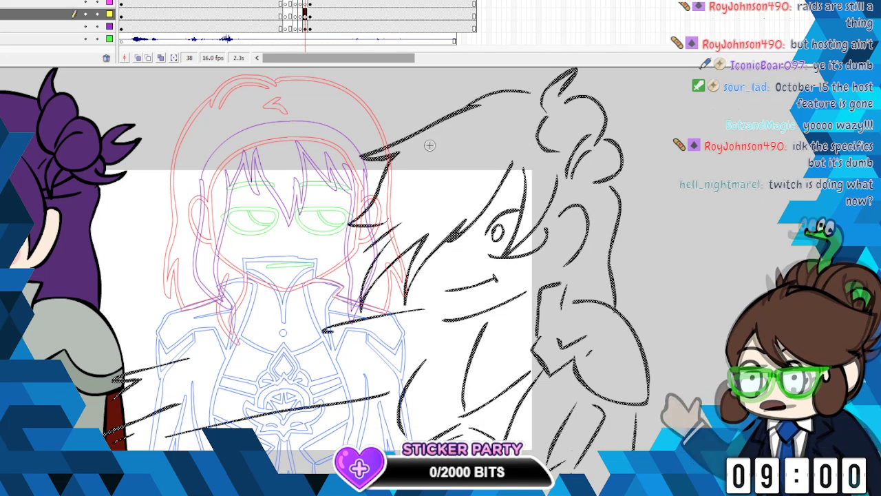
left_click_drag(424, 190, 386, 231)
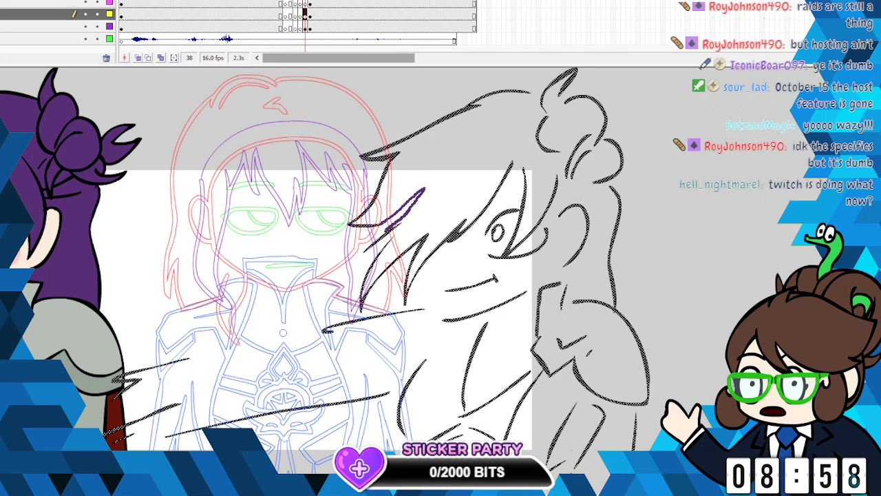
left_click_drag(351, 277, 394, 238)
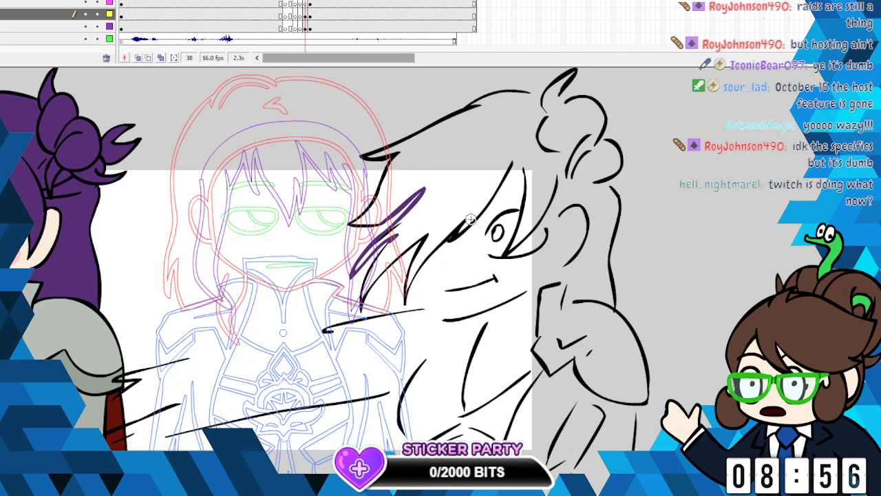
- Close the gaps along the crown, the bun and the top of the back hair with purple strokes
left_click_drag(529, 94, 491, 122)
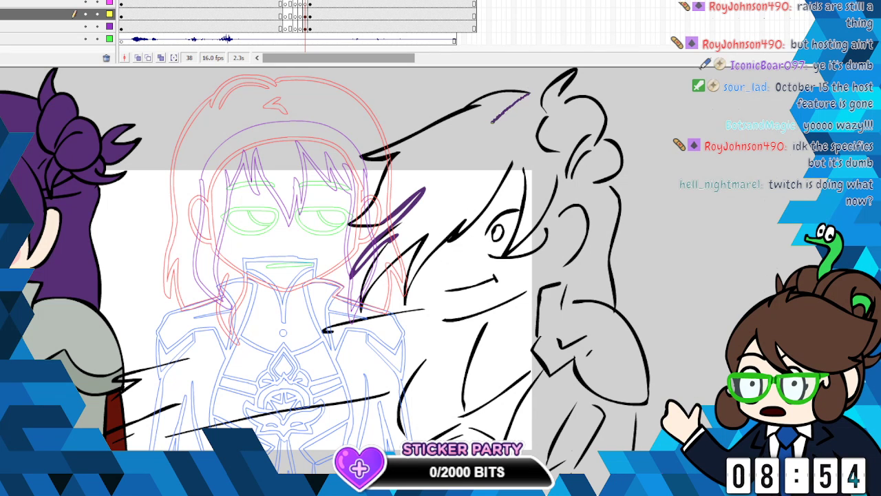
mouse_move(539, 106)
left_mouse_down()
mouse_move(546, 113)
mouse_move(571, 101)
left_mouse_up()
left_click_drag(585, 155, 615, 135)
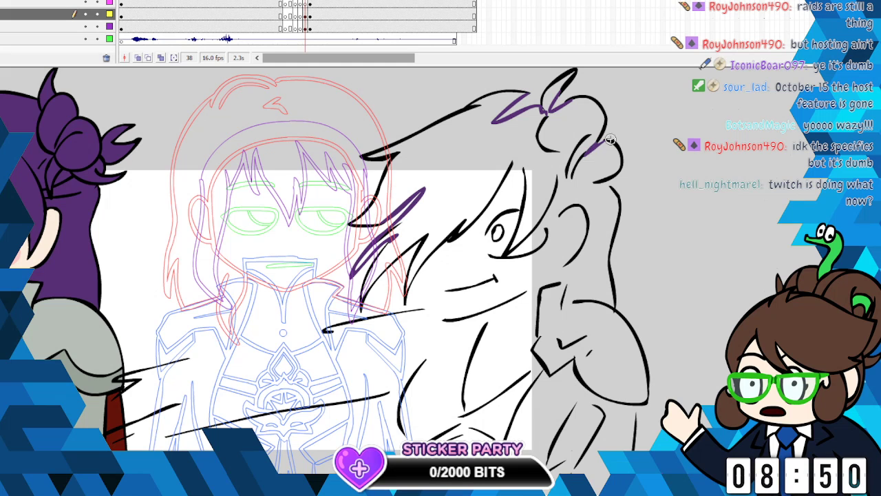
mouse_move(582, 194)
left_mouse_down()
mouse_move(615, 191)
mouse_move(619, 203)
left_mouse_up()
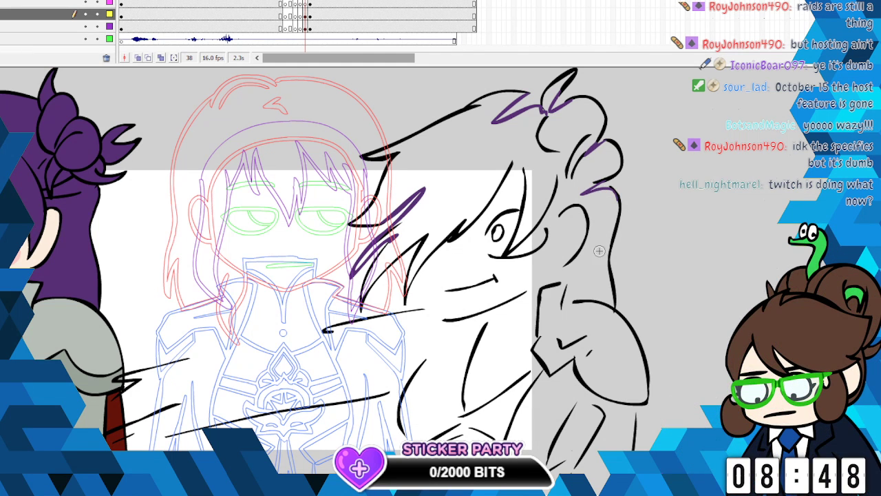
- Paint the lower edge of the back hair in purple, from the shoulder armour forward along the jaw
mouse_move(566, 266)
left_mouse_down()
mouse_move(546, 280)
mouse_move(561, 283)
mouse_move(563, 318)
left_mouse_up()
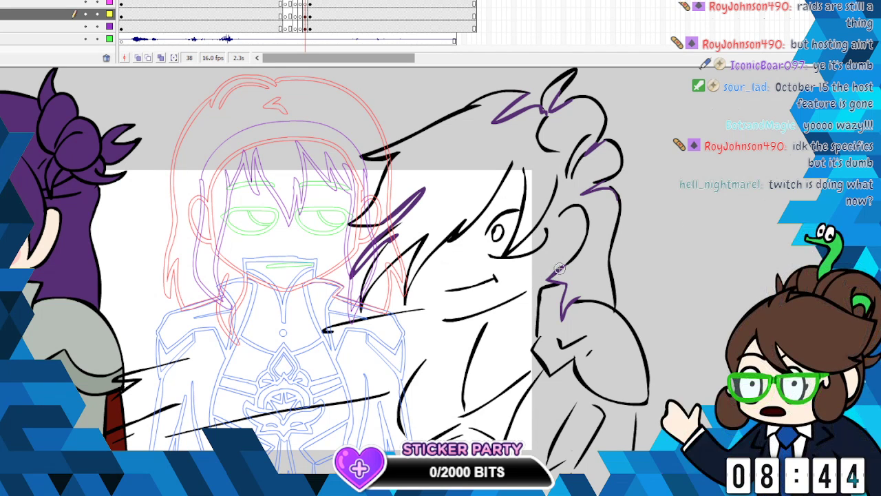
mouse_move(566, 264)
left_mouse_down()
mouse_move(514, 290)
mouse_move(549, 280)
left_mouse_up()
left_click_drag(548, 281, 506, 293)
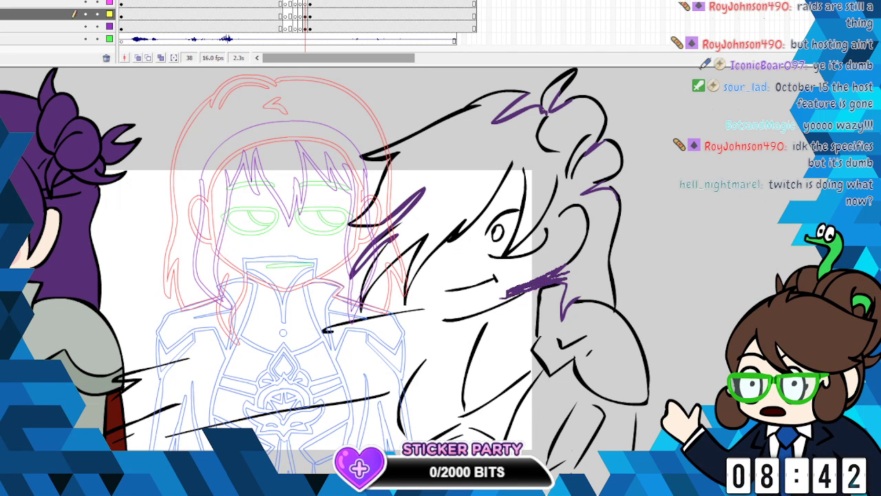
mouse_move(566, 273)
left_mouse_down()
mouse_move(468, 303)
mouse_move(510, 294)
left_mouse_up()
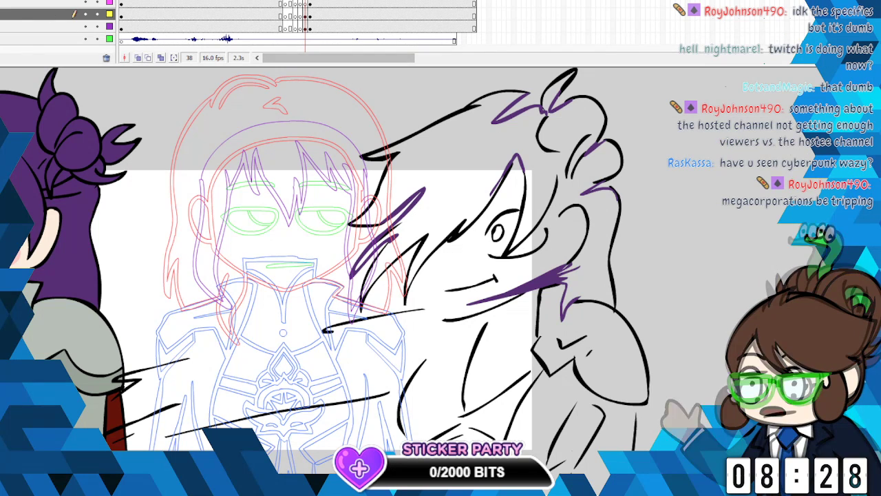
- Hide the other layers, close the remaining gap near the ear and fill the hair and bun with purple
left_click(85, 1)
left_click(86, 14)
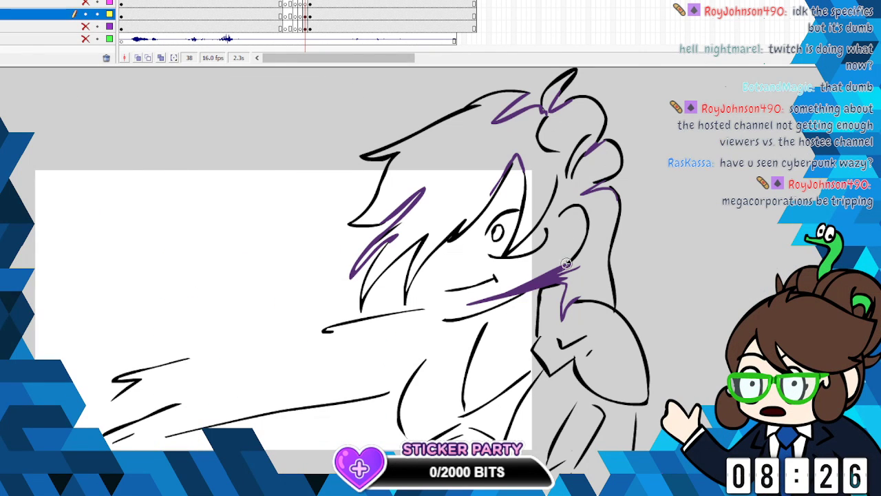
left_click_drag(538, 229, 560, 177)
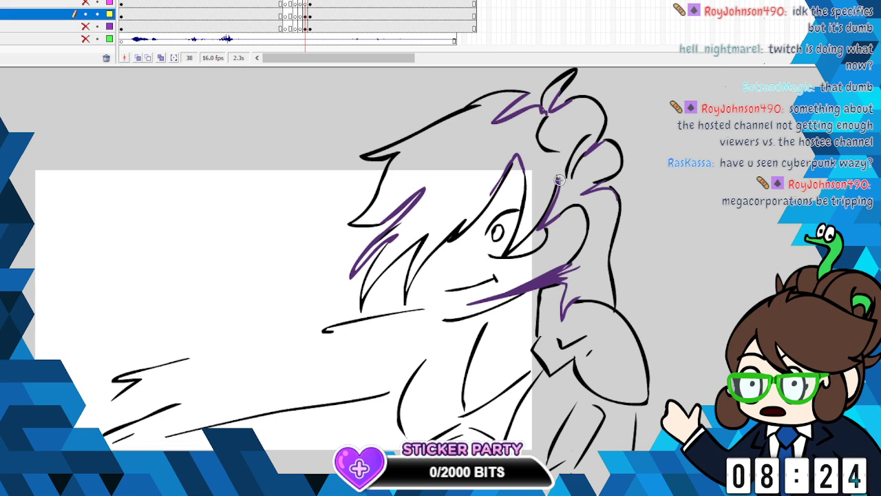
left_click(571, 119)
left_click(550, 97)
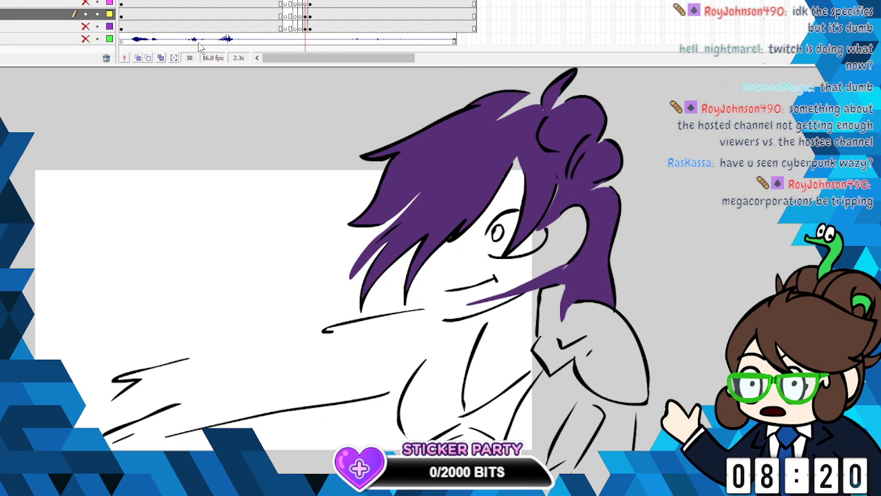
- Add loose purple motion streaks in front of and below the tips of the bangs
left_click_drag(363, 231, 329, 269)
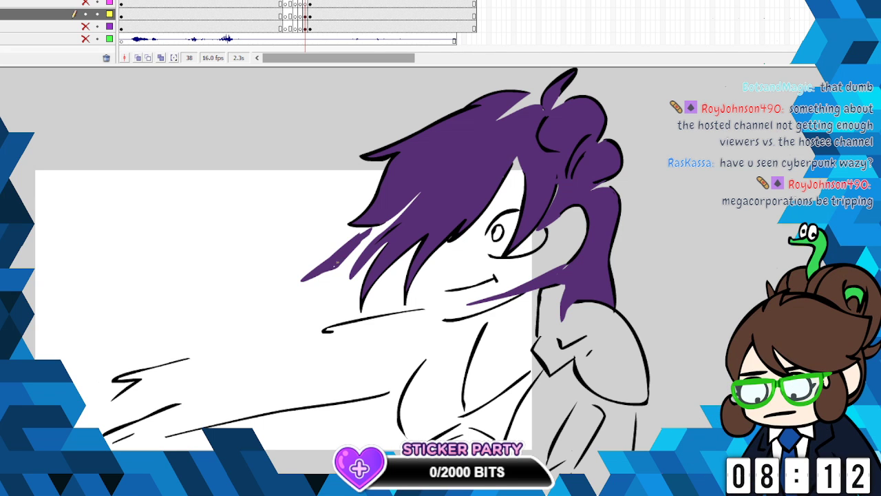
mouse_move(360, 202)
left_mouse_down()
mouse_move(336, 219)
mouse_move(359, 209)
left_mouse_up()
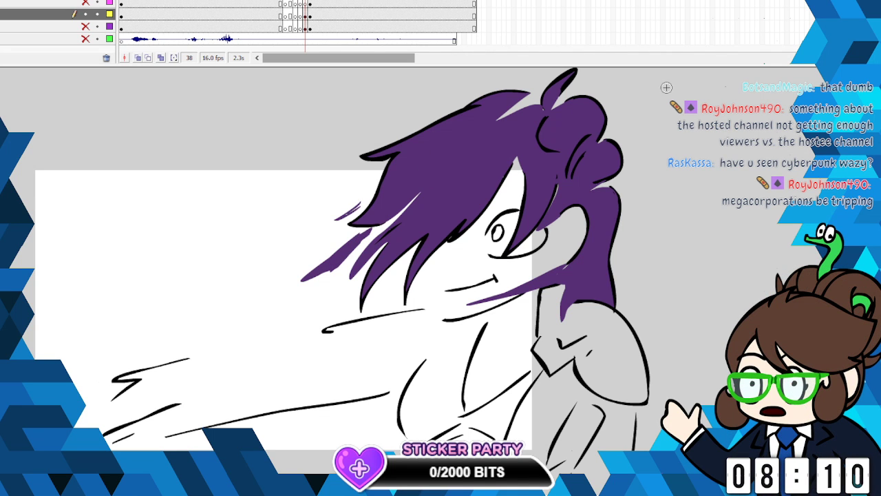
mouse_move(393, 277)
left_mouse_down()
mouse_move(375, 299)
mouse_move(391, 289)
mouse_move(384, 301)
left_mouse_up()
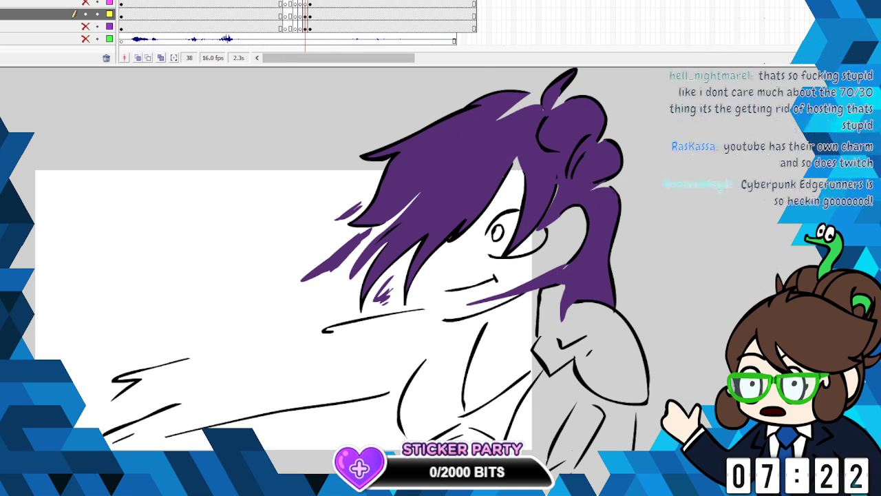
- Show the purple-marked layer and colour the face and ear in its character's skin tone, closing the open edges with strokes before filling
left_click(87, 26)
left_click(3, 121)
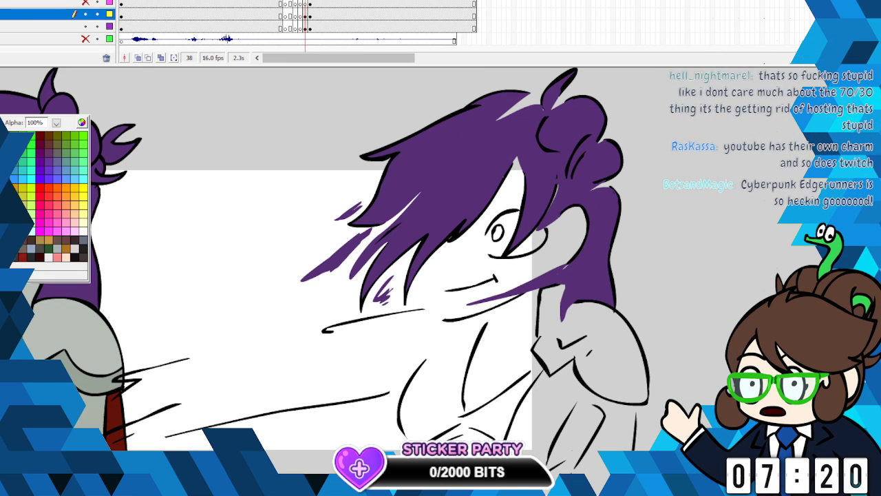
left_click(4, 138)
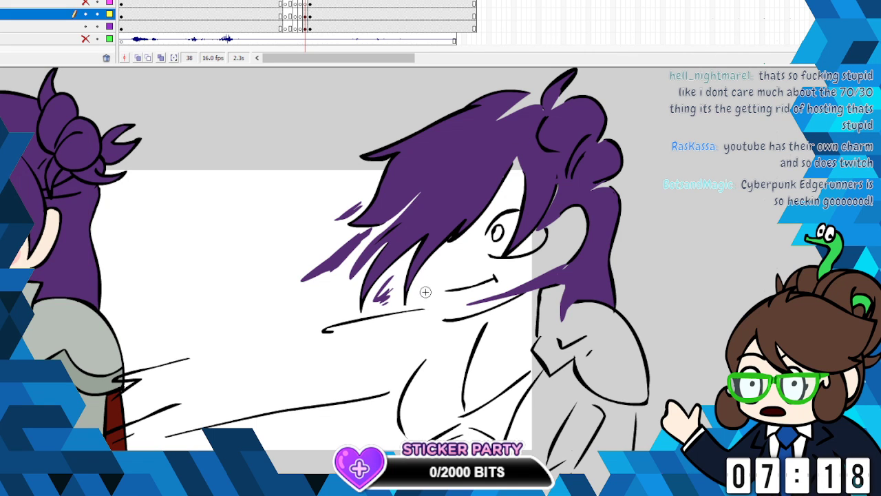
mouse_move(430, 306)
left_mouse_down()
mouse_move(503, 279)
mouse_move(435, 306)
mouse_move(421, 299)
mouse_move(449, 265)
mouse_move(422, 273)
left_mouse_up()
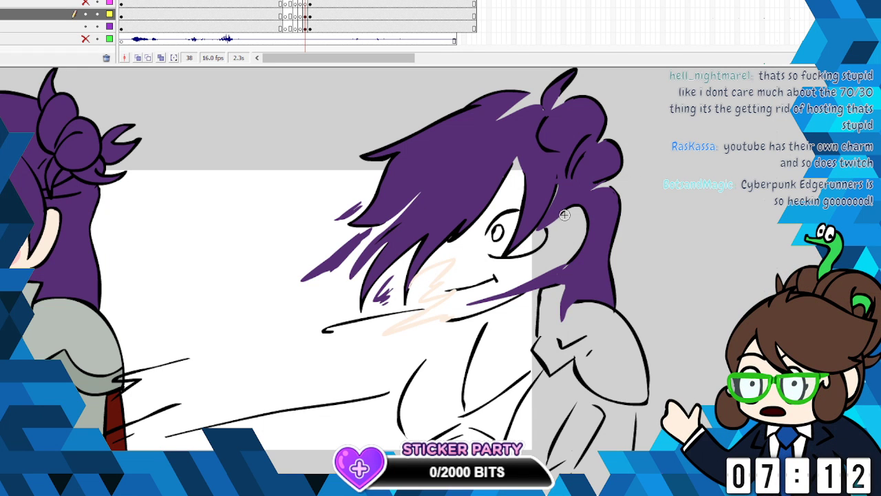
left_click_drag(551, 232, 579, 221)
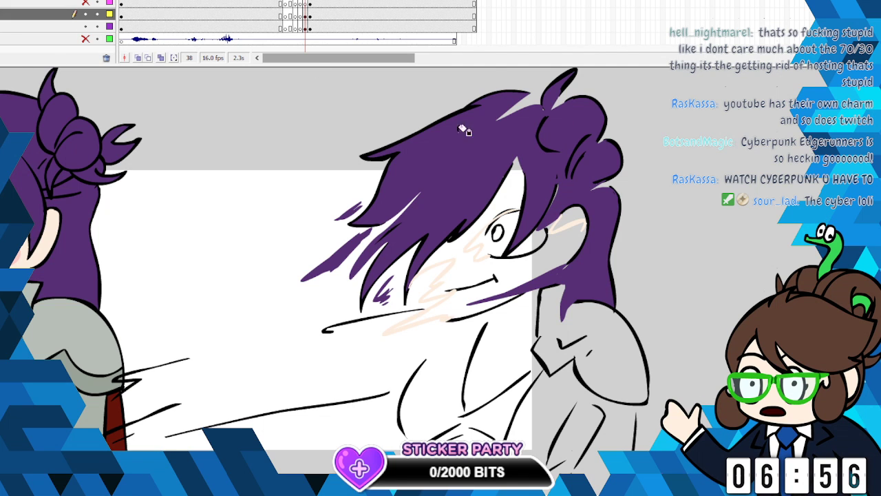
left_click(509, 191)
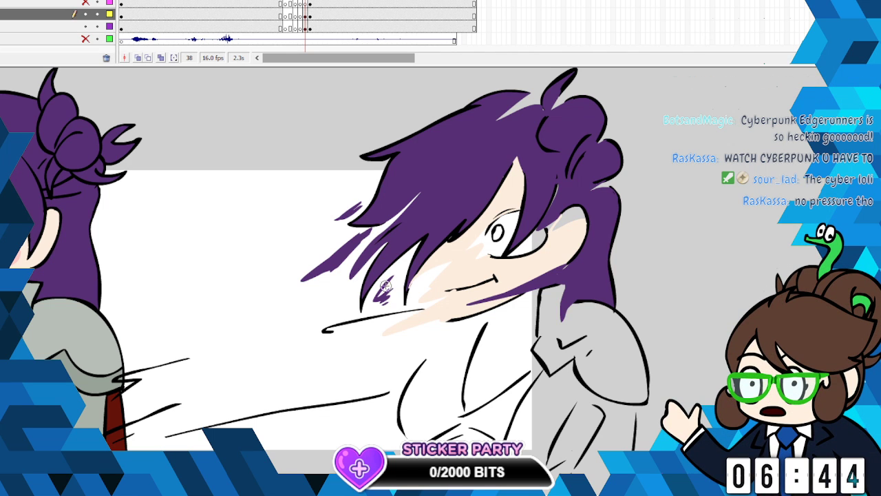
- Brush skin-tone strokes below the bangs and around the neck and neckline, and fill the neck and chest
left_click_drag(384, 296, 376, 309)
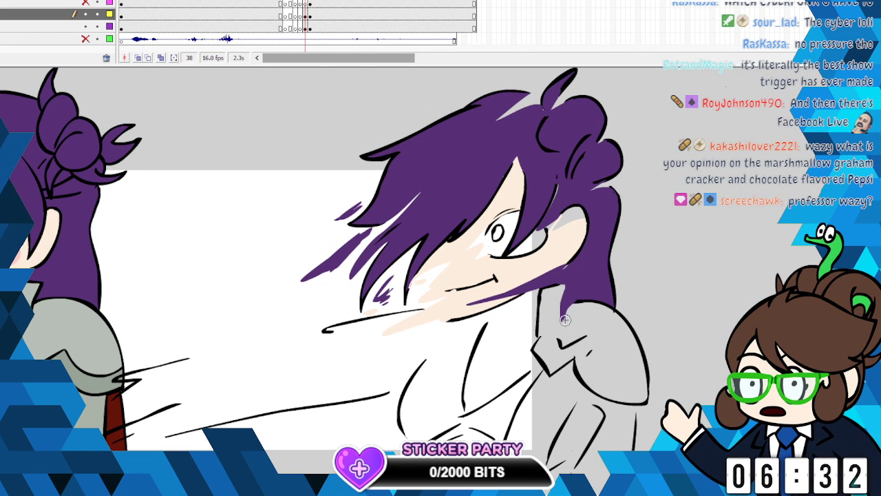
left_click_drag(422, 347, 478, 314)
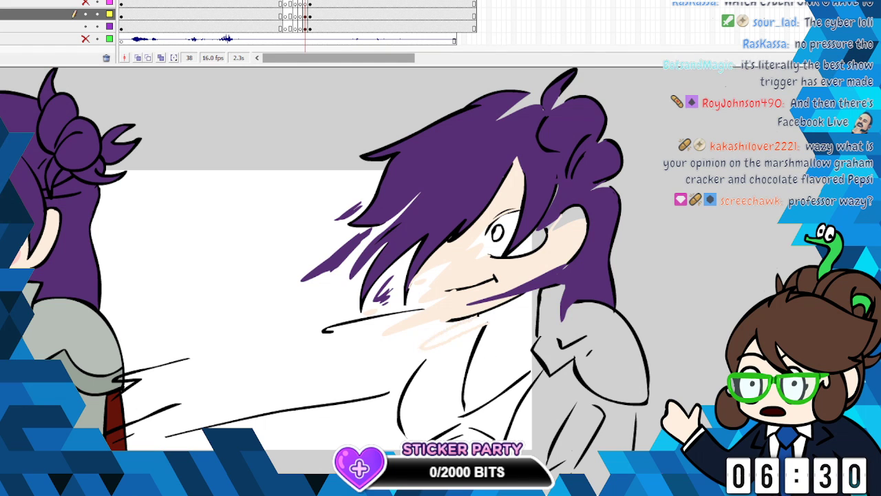
mouse_move(439, 418)
left_mouse_down()
mouse_move(528, 375)
mouse_move(532, 367)
mouse_move(507, 364)
mouse_move(533, 343)
left_mouse_up()
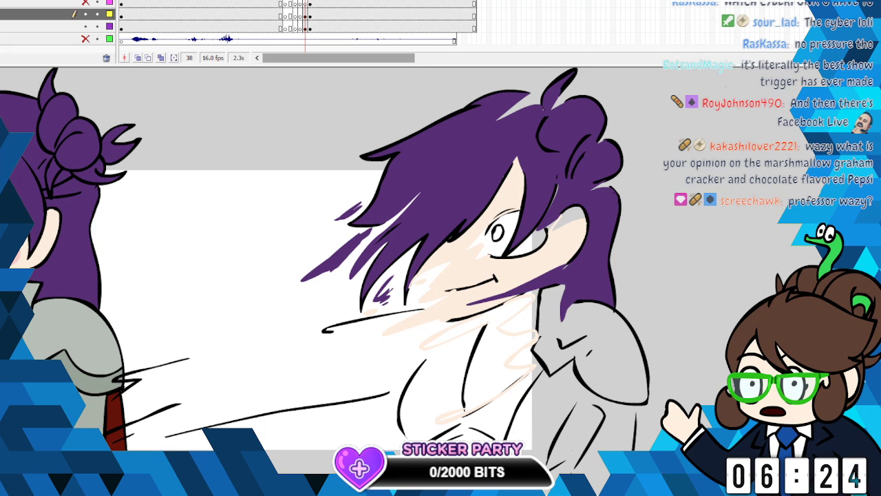
left_click(499, 355)
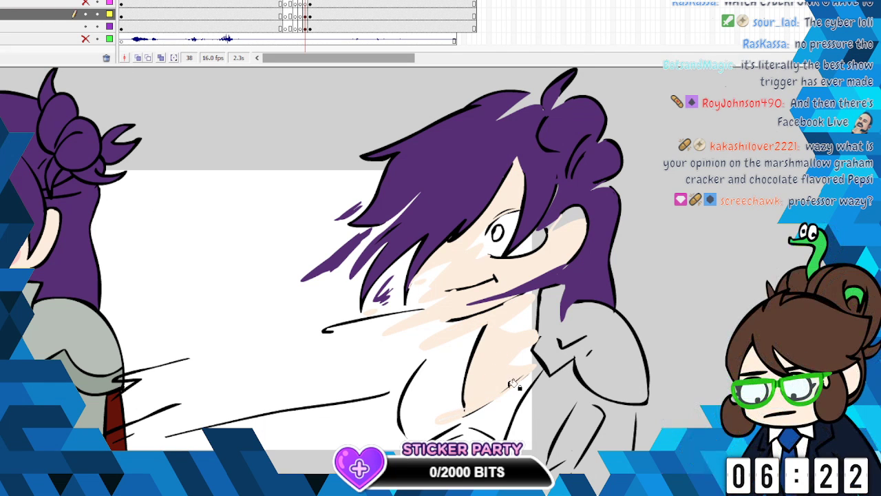
- Pick the grey of the neighbouring character's armour and paint strokes across the collar plate and the lower rim of the shoulder armour
scroll(324, 268, "down", 2)
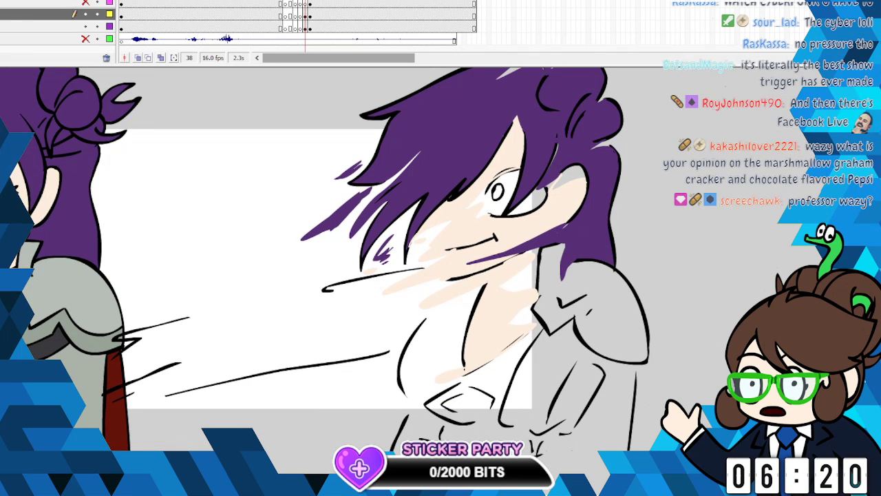
left_click(2, 206)
left_click(93, 303)
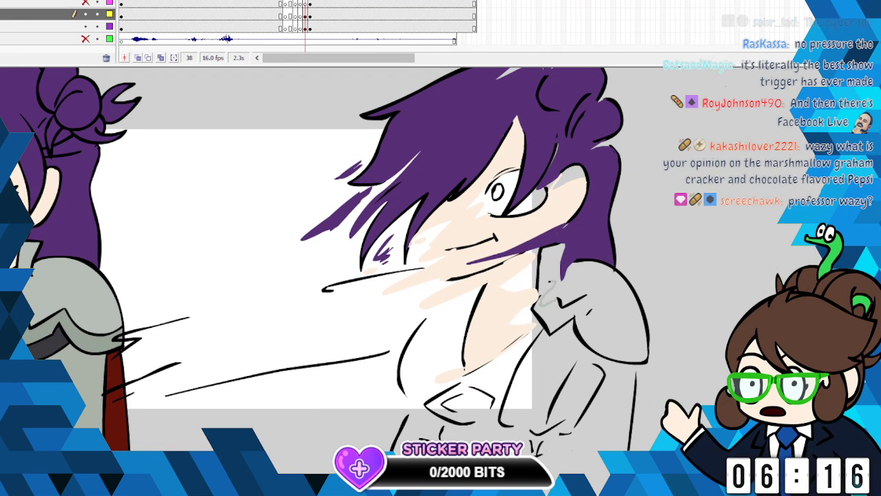
mouse_move(545, 282)
left_mouse_down()
mouse_move(585, 315)
mouse_move(586, 331)
mouse_move(630, 360)
left_mouse_up()
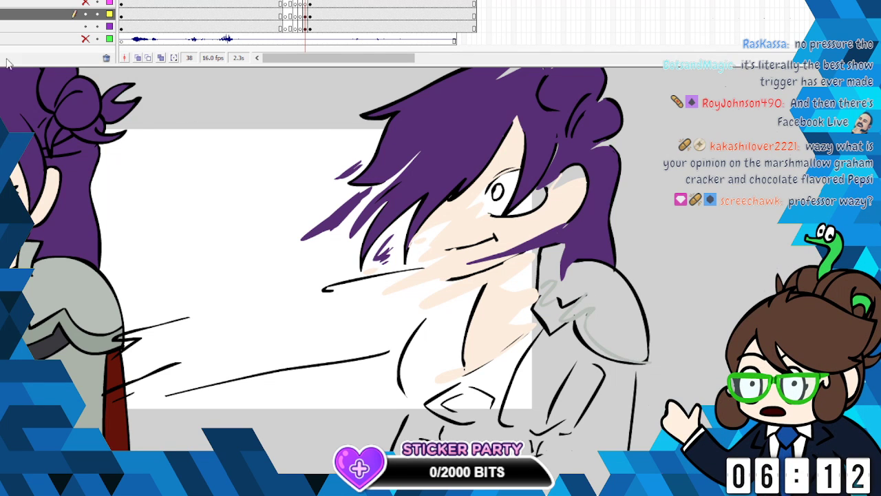
- Pick the darker armour grey from the neighbouring character, brush rough strokes across the collar plate and fill the collar with it
left_click(607, 272)
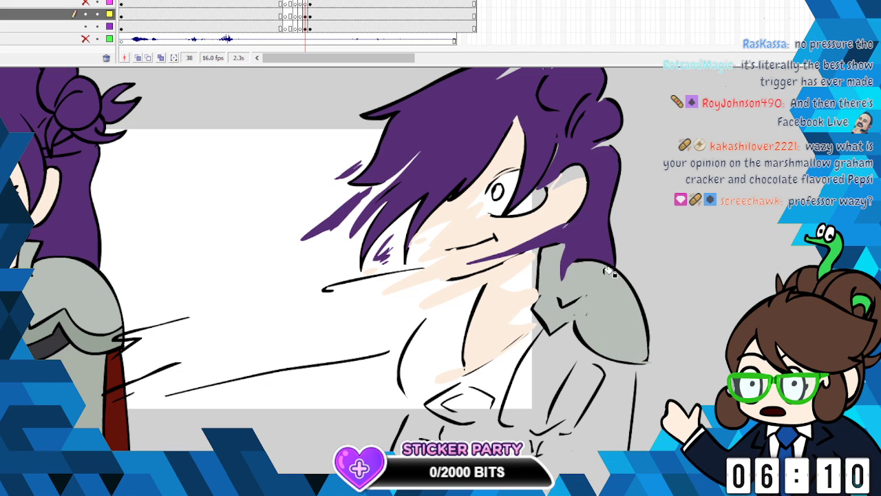
key("ctrl+z")
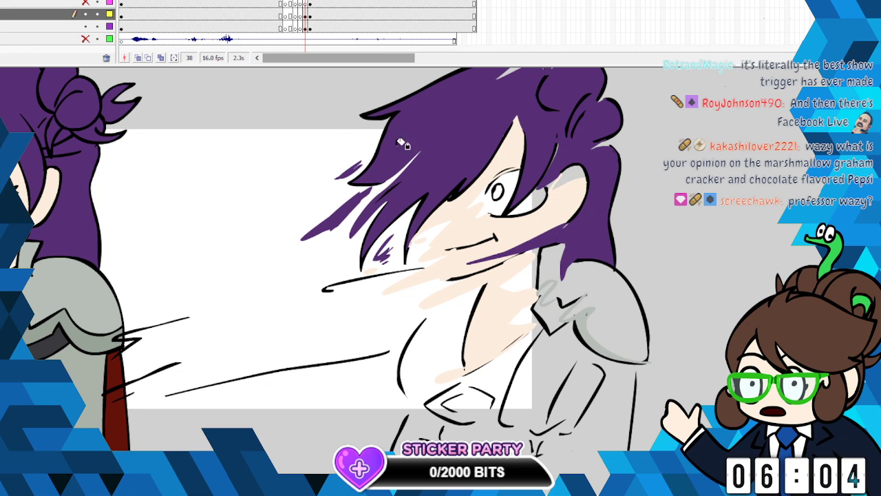
left_click(558, 308)
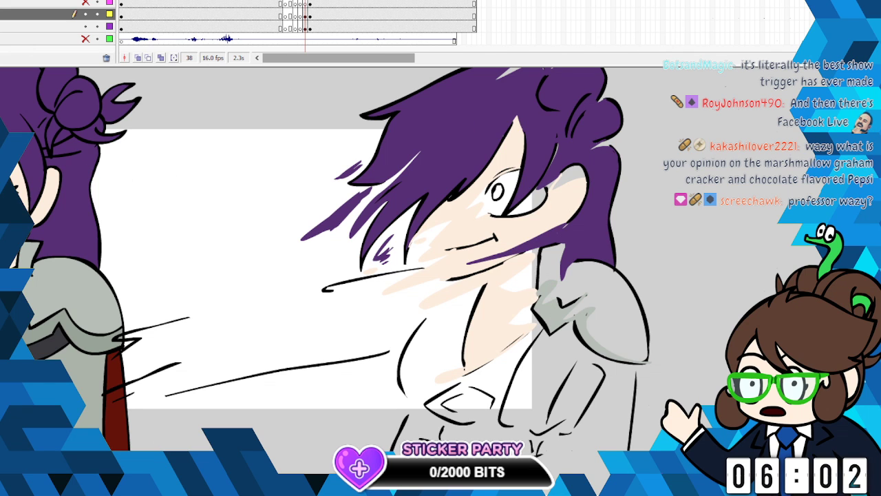
left_click(7, 275)
left_click(39, 336)
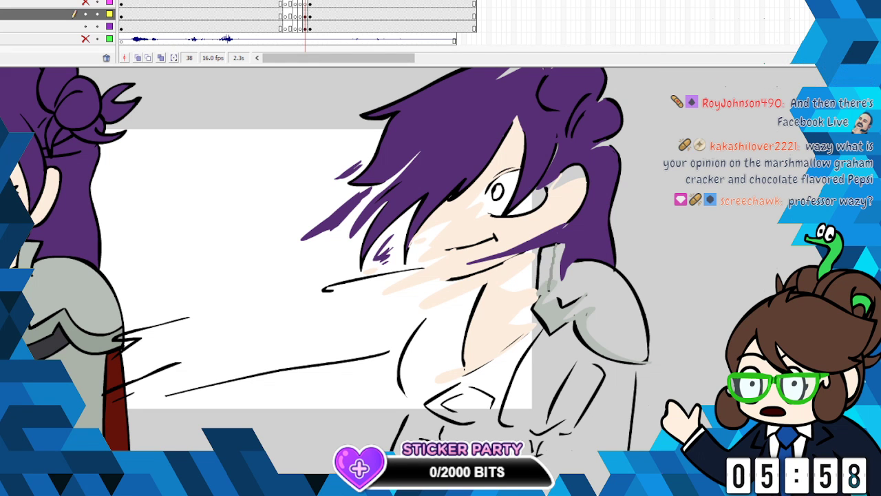
left_click_drag(550, 299, 530, 313)
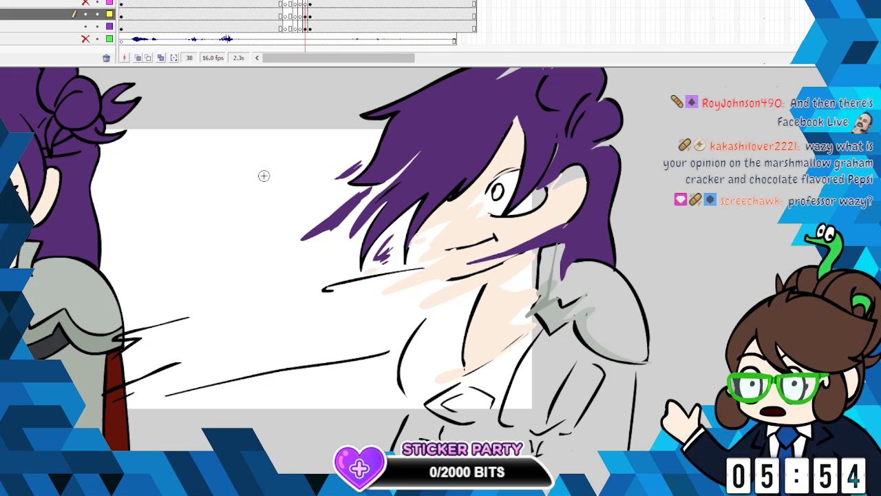
left_click(550, 267)
left_click(553, 311)
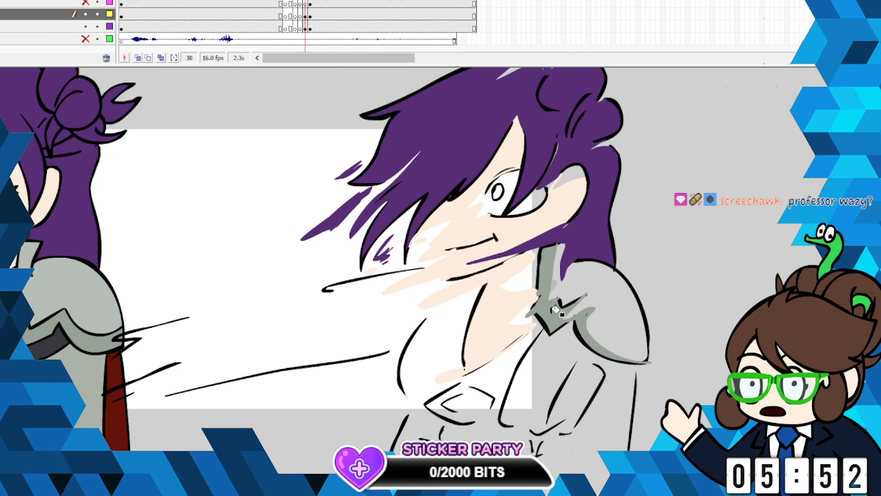
- Pick the neighbouring armour's lighter grey, brush loose streaks over the shoulder plate and fill between them, leaving smear gaps
left_click(2, 113)
left_click(73, 303)
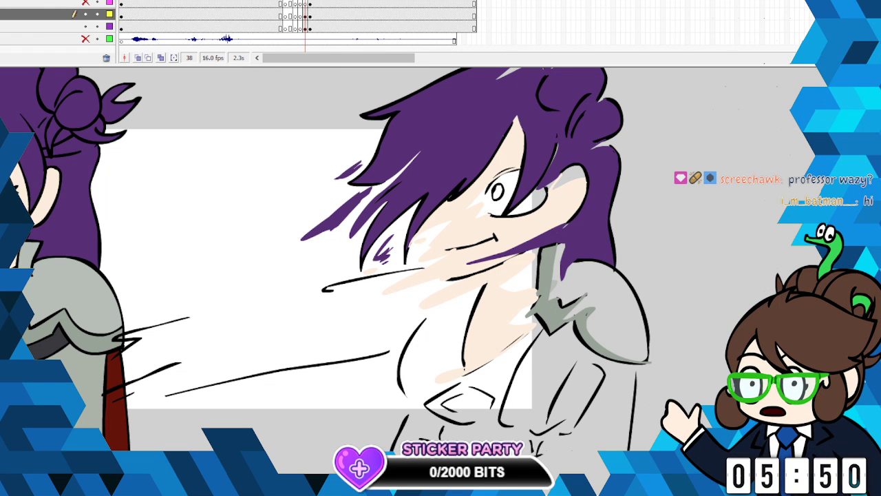
key("b")
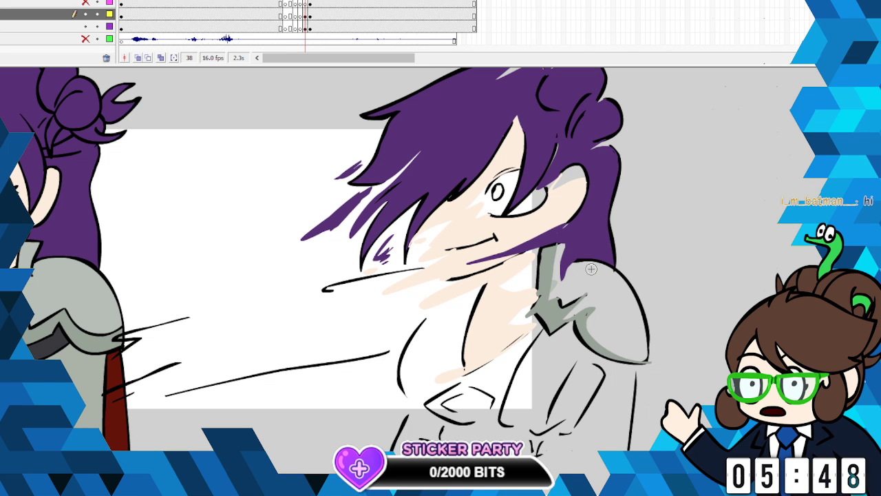
mouse_move(593, 265)
left_mouse_down()
mouse_move(573, 276)
mouse_move(621, 294)
left_mouse_up()
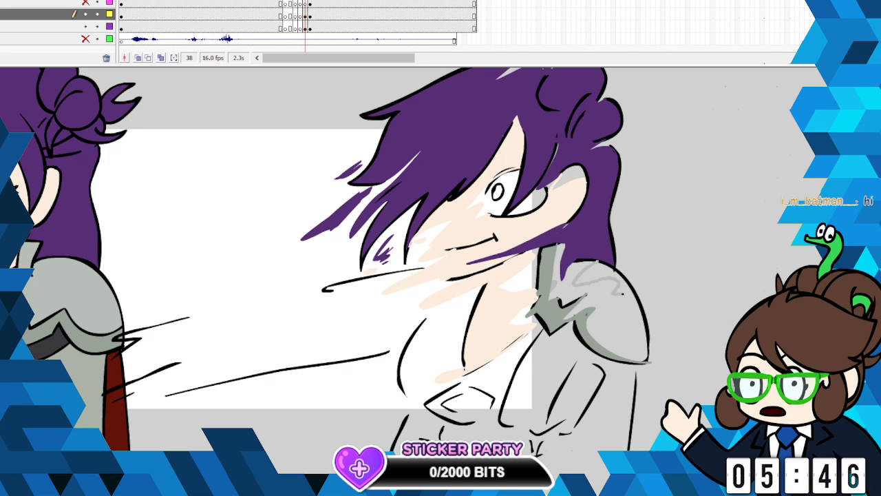
left_click_drag(601, 323, 637, 306)
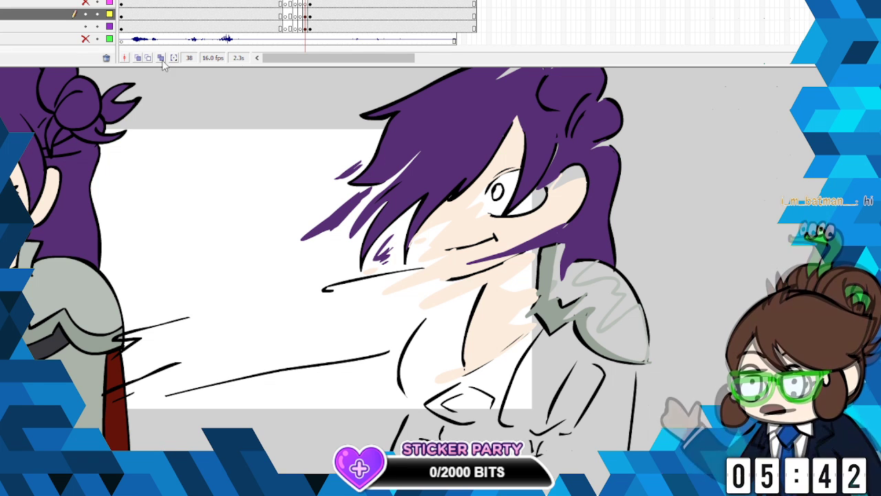
left_click(573, 282)
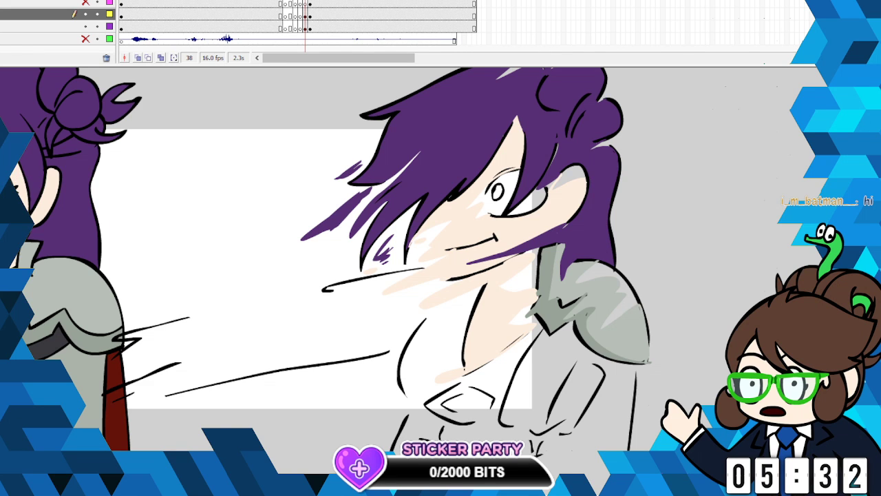
- Pick the neighbouring strap's charcoal, outline the dark panel on the torso armour below the shoulder plate with rough strokes and fill it
left_click(2, 288)
left_click(31, 359)
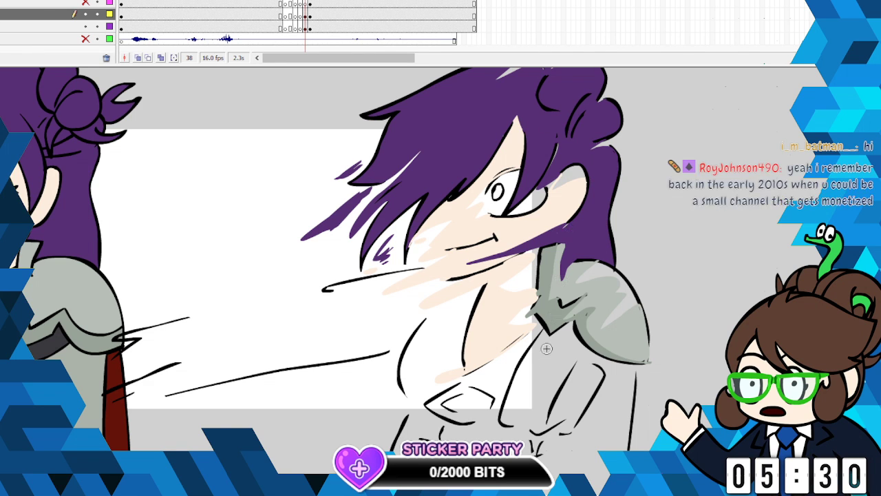
mouse_move(590, 358)
left_mouse_down()
mouse_move(539, 362)
mouse_move(566, 385)
mouse_move(561, 421)
mouse_move(534, 434)
mouse_move(594, 397)
left_mouse_up()
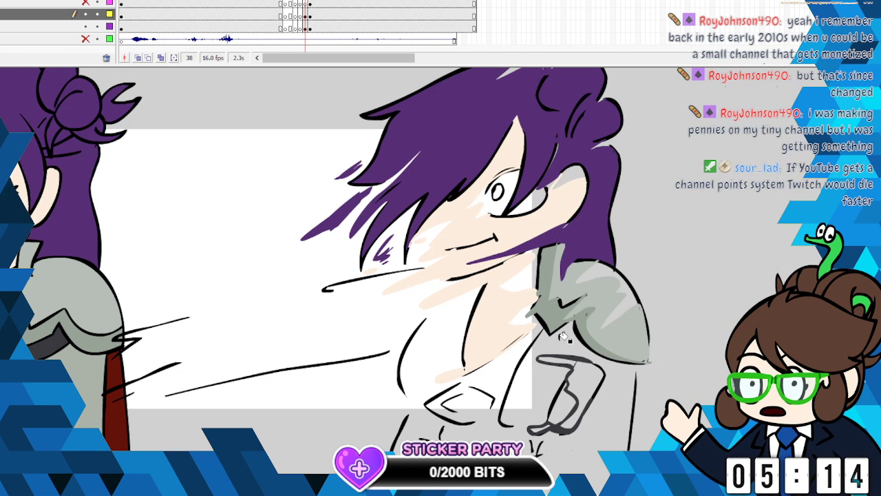
left_click(591, 378)
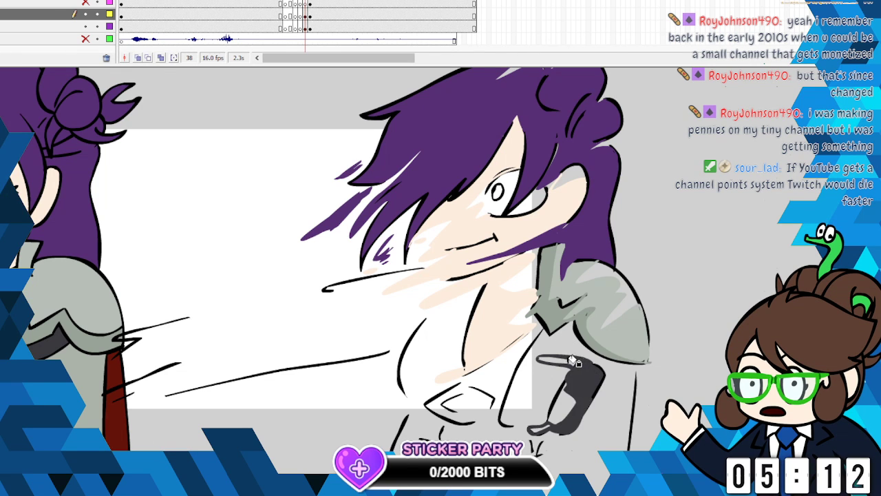
left_click(575, 365)
left_click(548, 428)
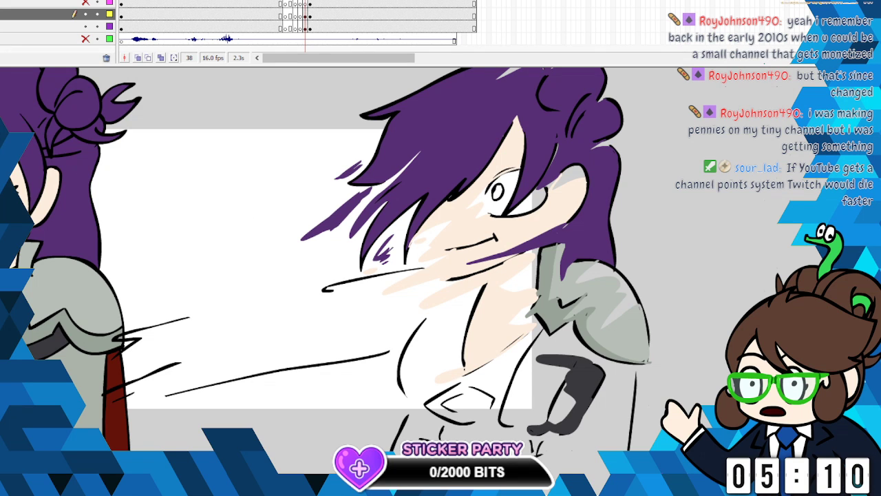
- Outline the outstretched arm in charcoal with jagged smear ends, fill it, and add a small filled charcoal streak beside the chest
key("b")
left_click_drag(394, 347, 342, 320)
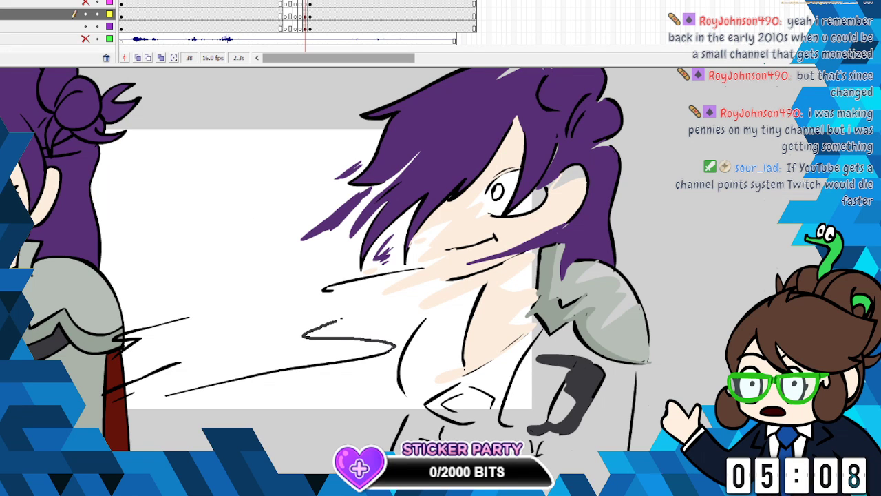
mouse_move(331, 290)
left_mouse_down()
mouse_move(186, 318)
mouse_move(223, 332)
mouse_move(166, 344)
left_mouse_up()
left_click_drag(101, 360, 75, 379)
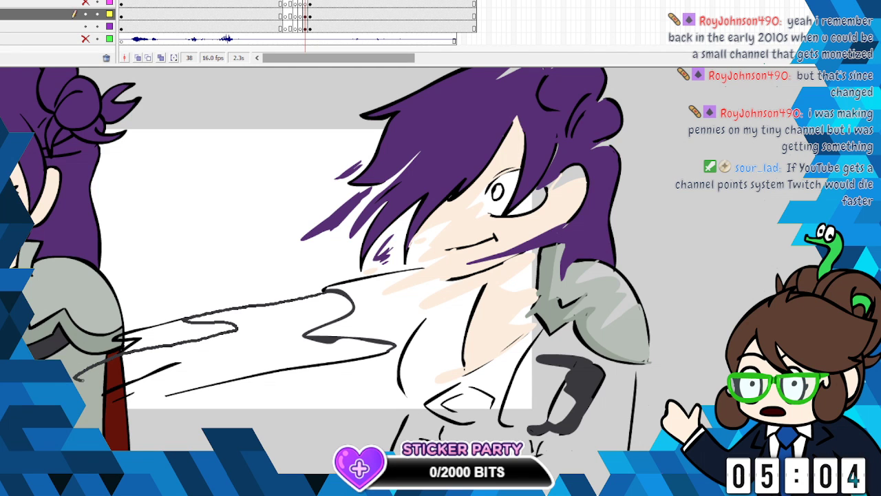
left_click_drag(165, 365, 192, 355)
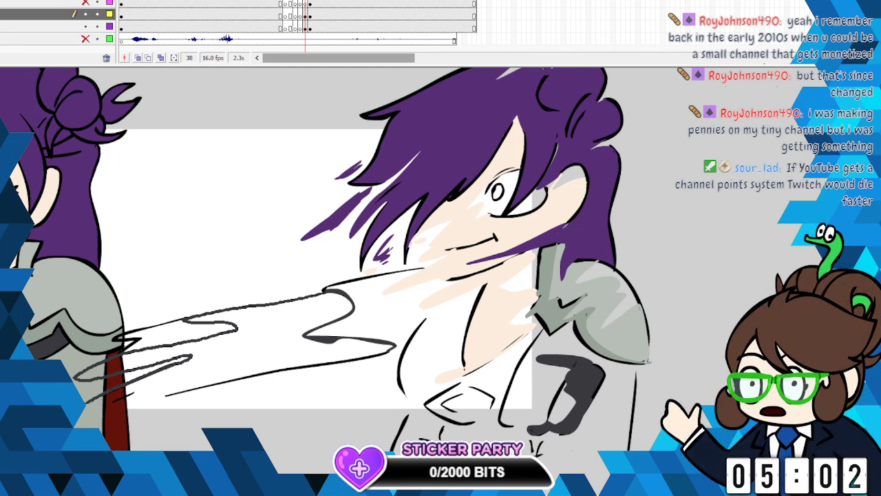
mouse_move(165, 395)
left_mouse_down()
mouse_move(194, 375)
mouse_move(187, 391)
left_mouse_up()
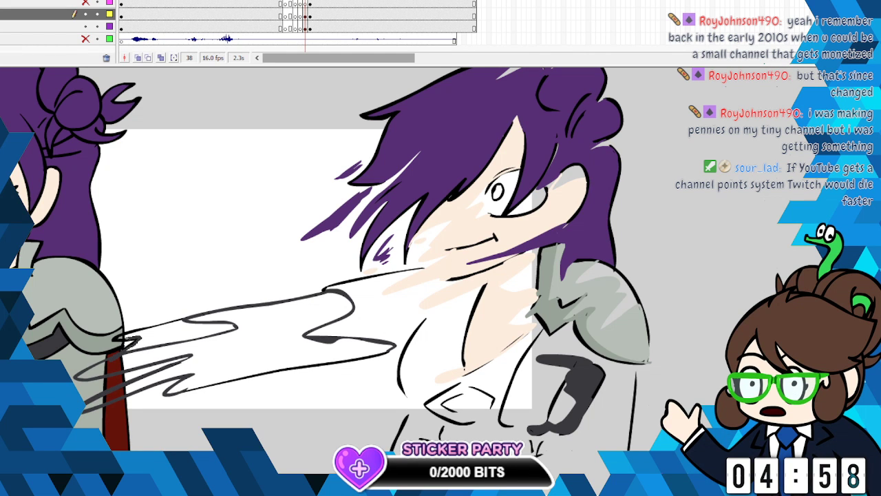
left_click_drag(138, 334, 193, 315)
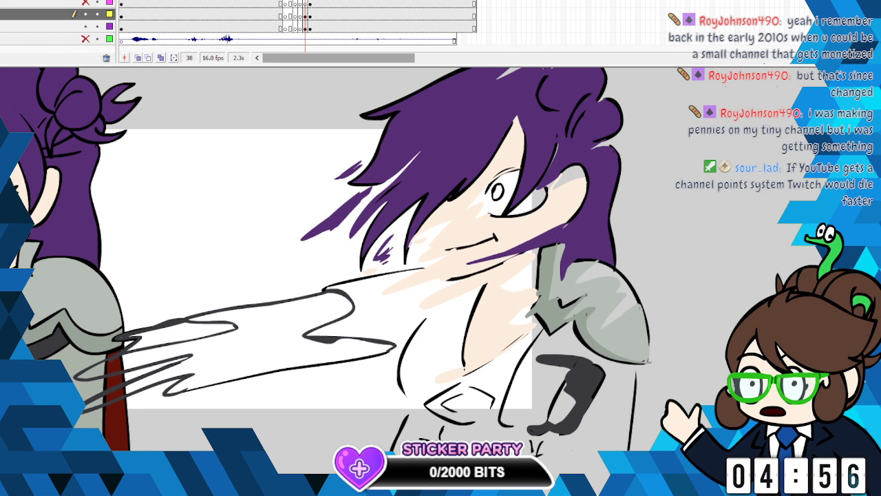
left_click(188, 331)
left_click(235, 327)
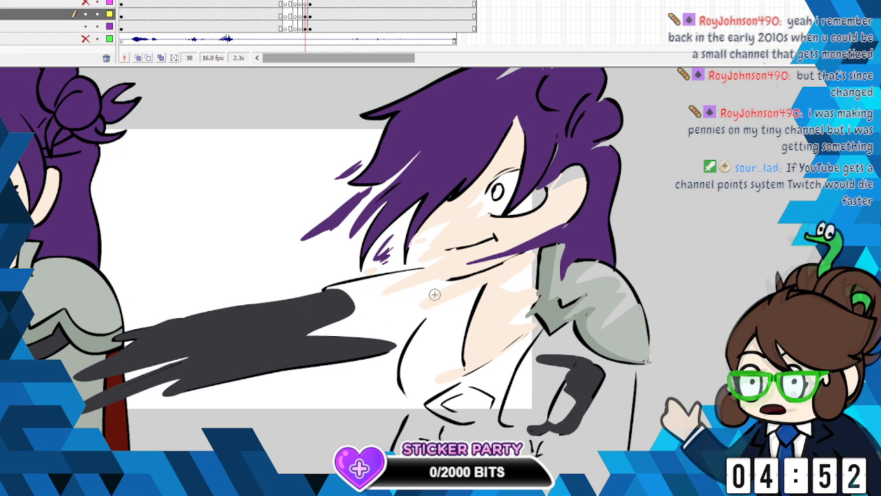
mouse_move(361, 321)
left_mouse_down()
mouse_move(416, 329)
mouse_move(402, 318)
left_mouse_up()
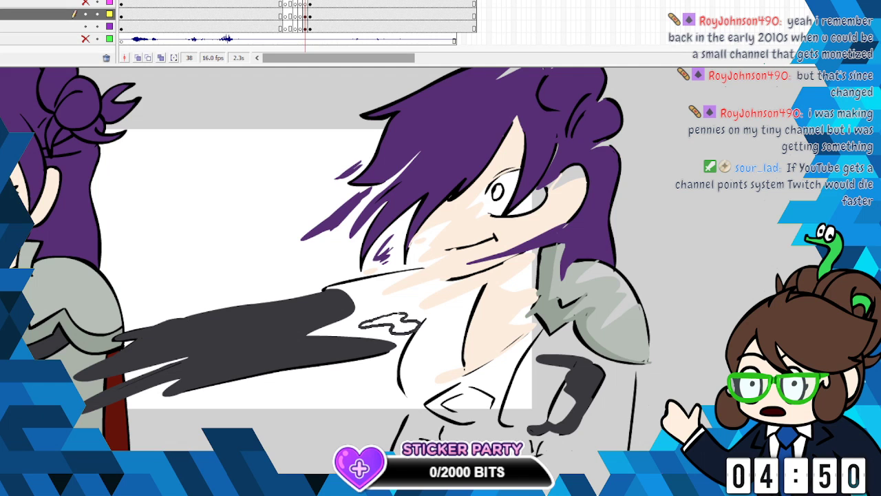
left_click(413, 328)
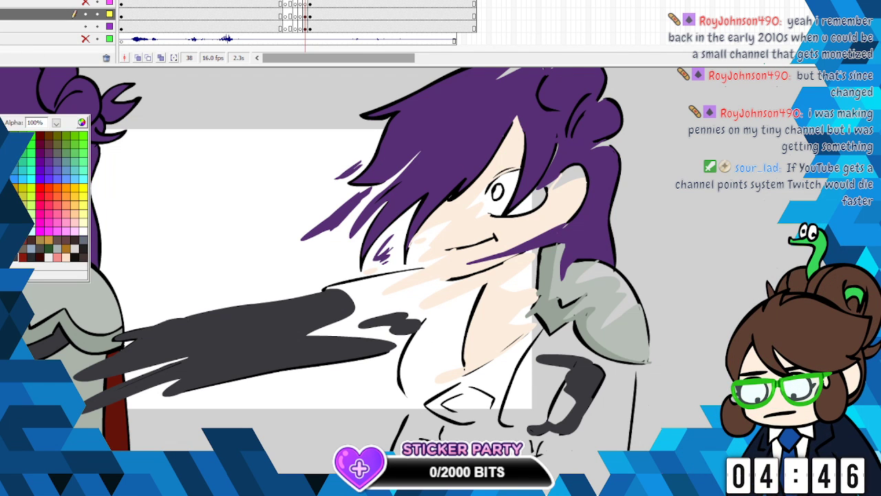
- With near-black, extend the bust outline upwards, draw the edge of the diagonal band below the neckline and fill the band
left_click(24, 249)
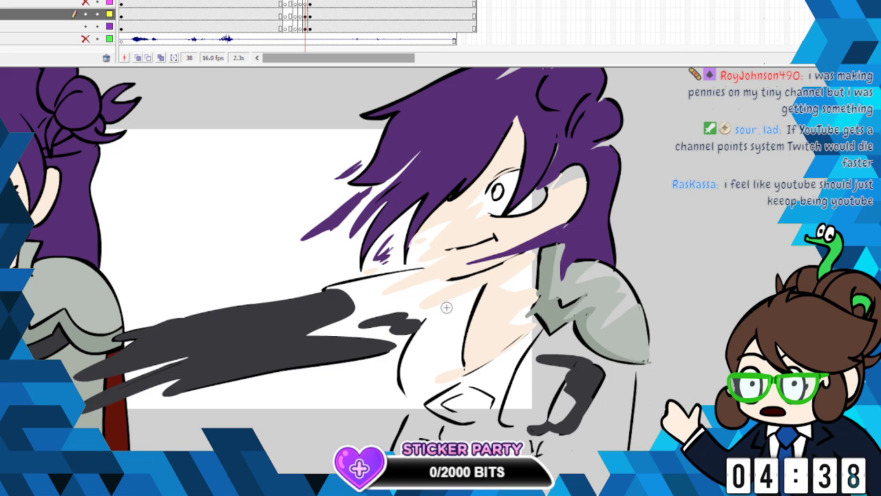
mouse_move(451, 300)
left_mouse_down()
mouse_move(421, 318)
mouse_move(402, 361)
left_mouse_up()
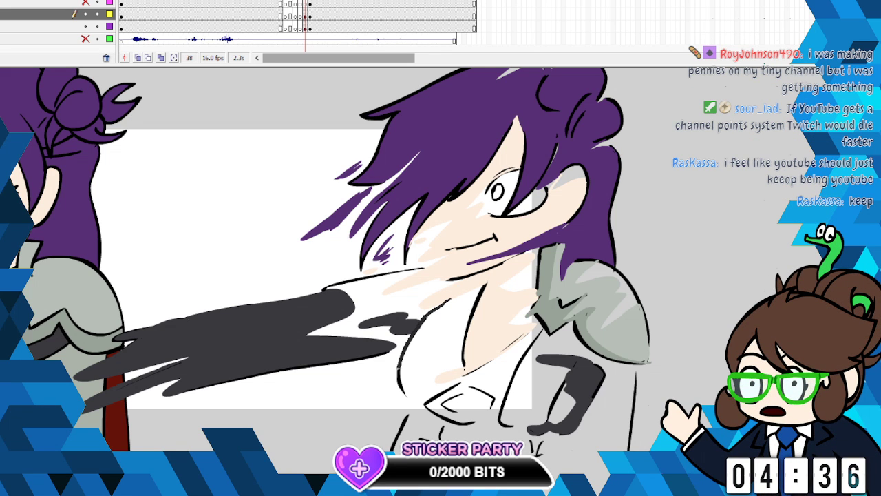
scroll(407, 289, "left", 3)
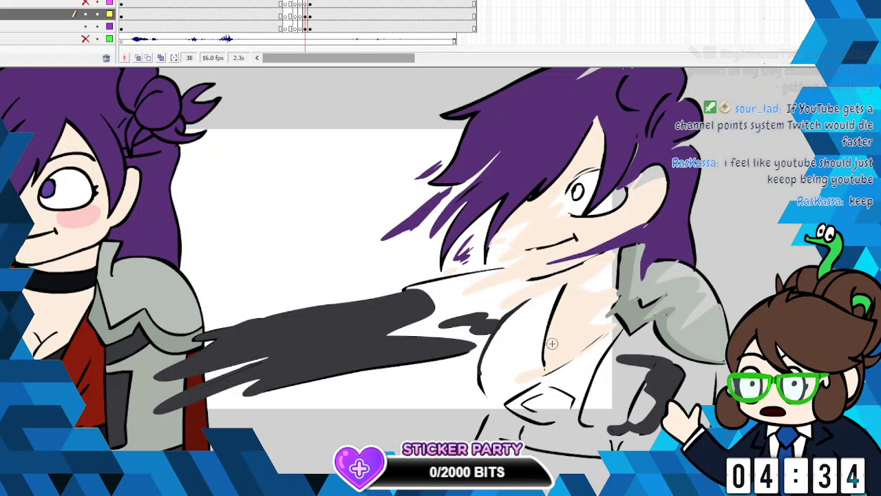
mouse_move(544, 375)
left_mouse_down()
mouse_move(472, 409)
mouse_move(486, 417)
left_mouse_up()
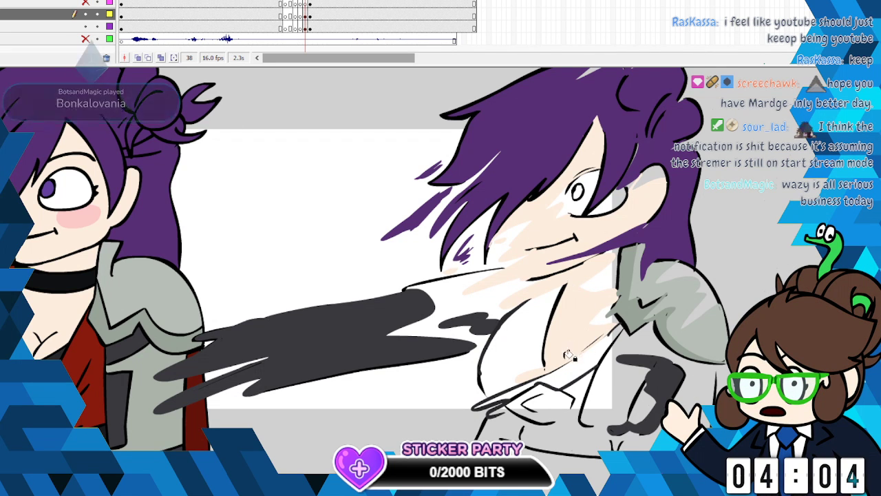
left_click(542, 391)
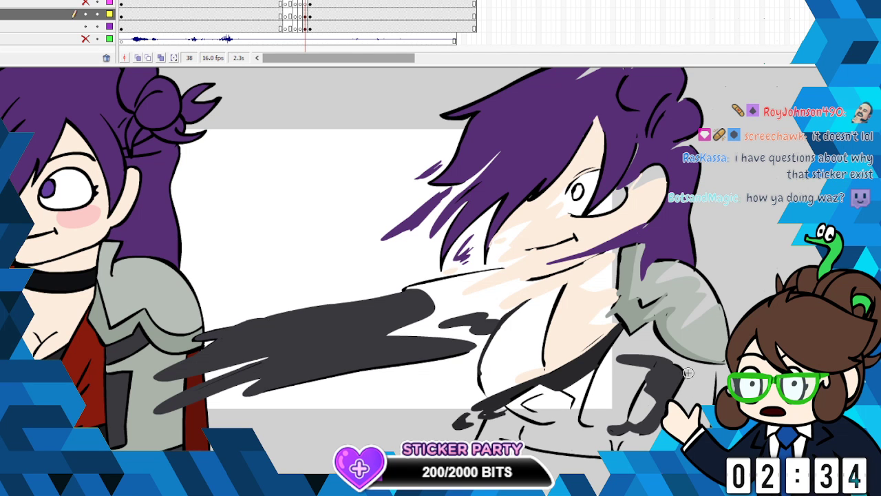
- Brush loose armour-grey strokes around the dark panel and along the side and lower edge of the torso armour
left_click_drag(621, 357, 626, 359)
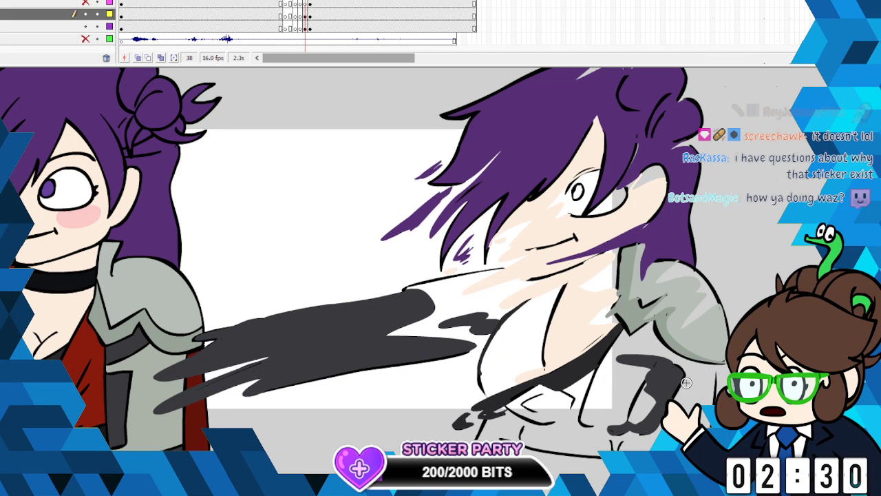
mouse_move(658, 337)
left_mouse_down()
mouse_move(626, 347)
mouse_move(677, 354)
left_mouse_up()
mouse_move(646, 436)
left_mouse_down()
mouse_move(585, 442)
mouse_move(632, 440)
left_mouse_up()
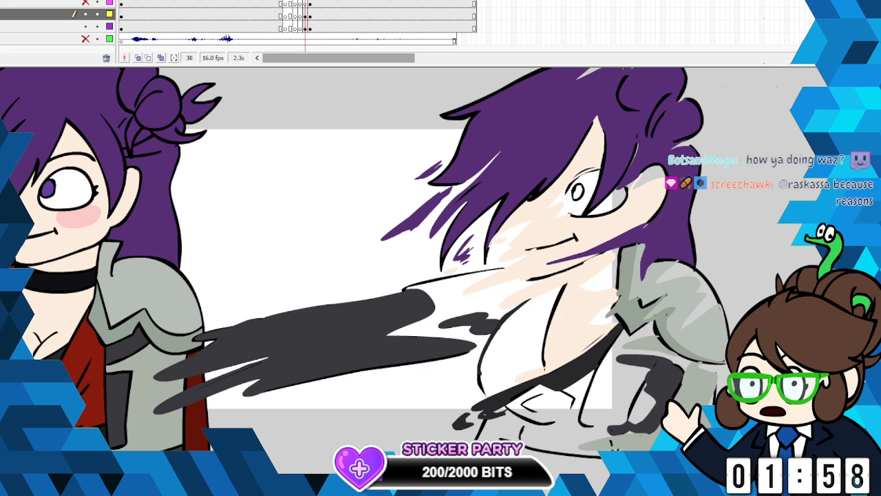
- Pick the arm's charcoal, outline the bust area beside the neckline with brush strokes and fill it
left_click(6, 265)
left_click(287, 319)
mouse_move(524, 303)
left_mouse_down()
mouse_move(550, 289)
mouse_move(535, 313)
mouse_move(544, 341)
left_mouse_up()
mouse_move(513, 367)
left_mouse_down()
mouse_move(491, 377)
mouse_move(486, 392)
mouse_move(504, 388)
left_mouse_up()
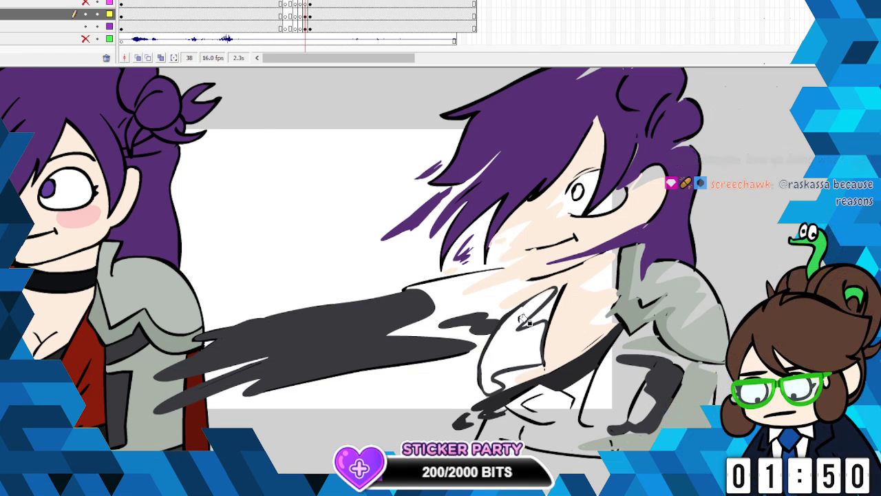
left_click(531, 337)
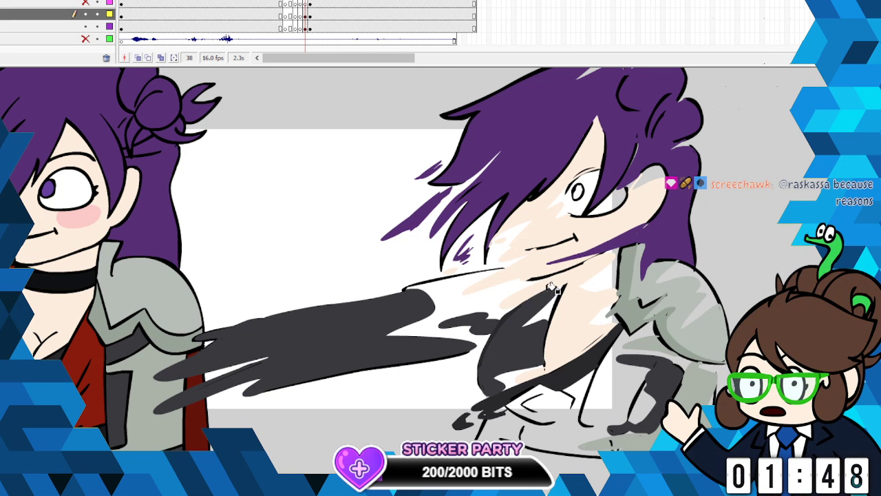
- Choose a medium grey, brush a loose outline around the angular buckle below the bust and fill it
left_click(2, 327)
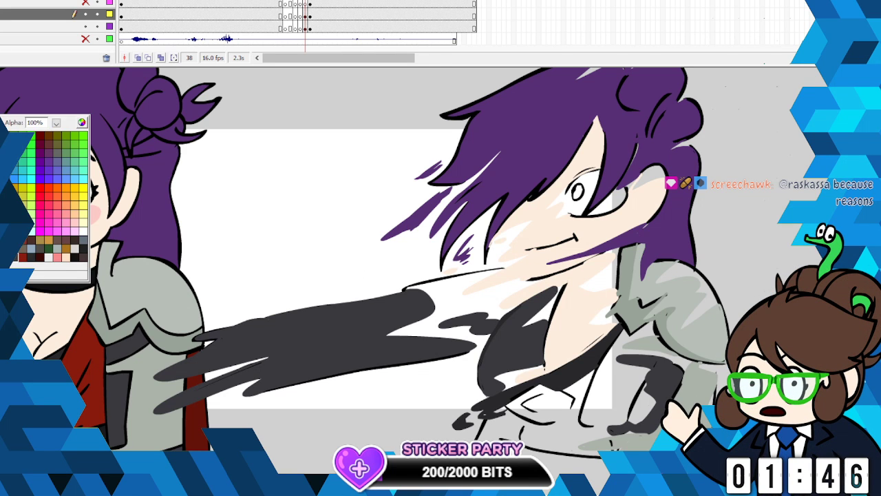
left_click(79, 362)
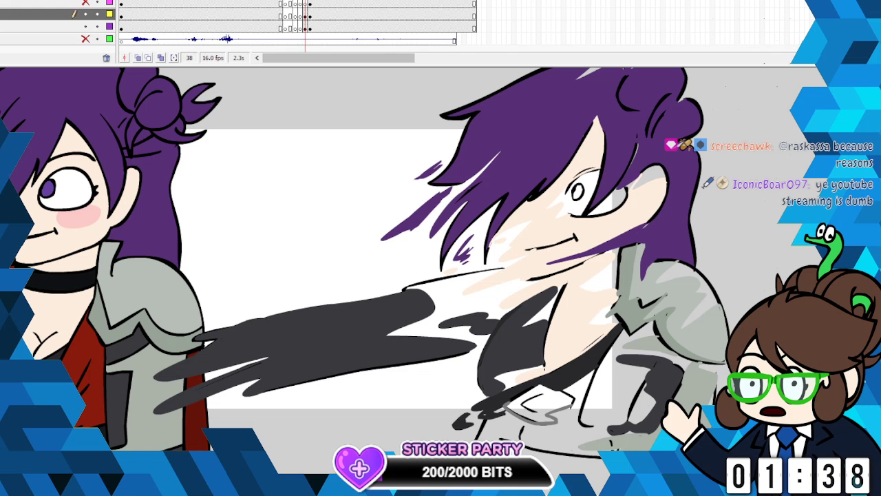
left_click(561, 397)
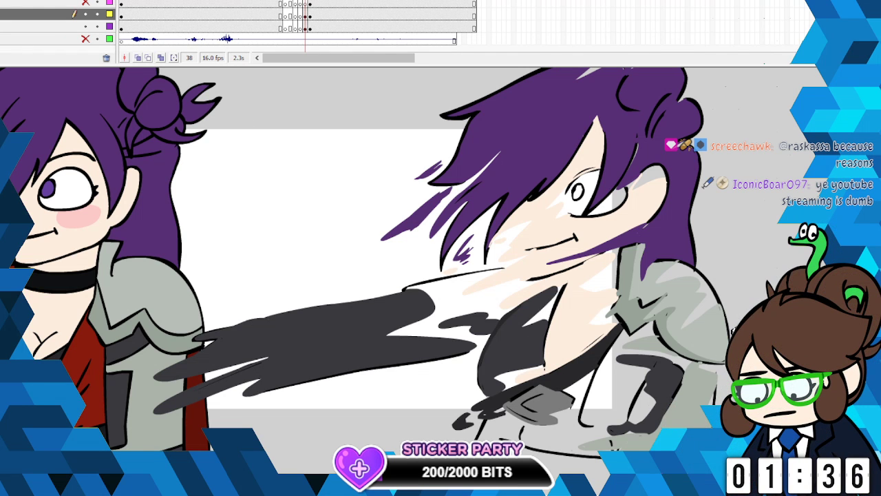
- Pick the jacket's dark red, brush loose strokes at the lapel's upper and lower ends and fill the lapel
left_click(2, 118)
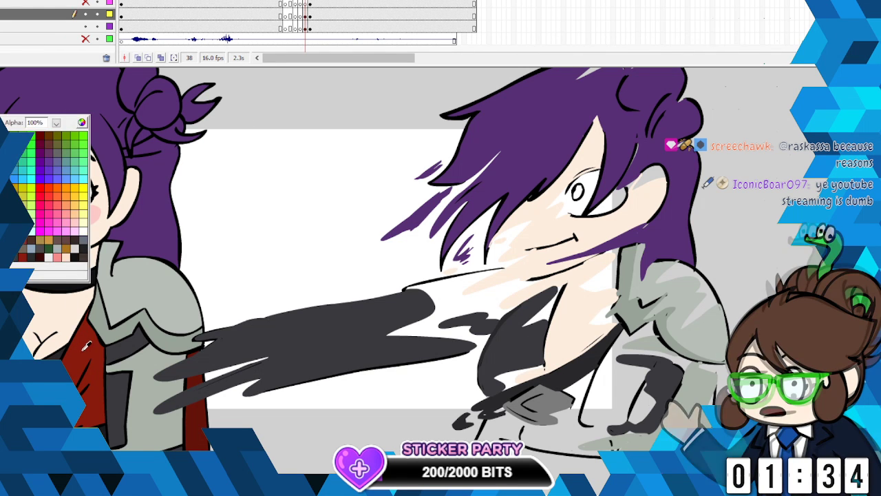
left_click(49, 245)
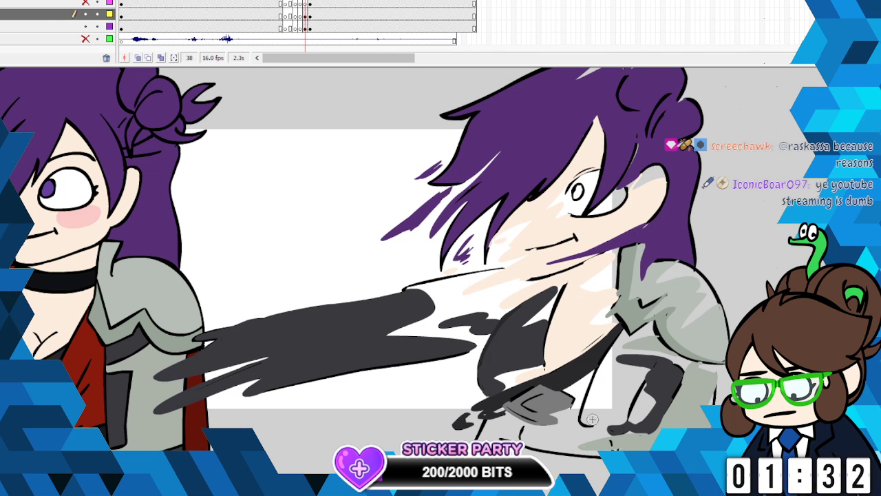
mouse_move(592, 424)
left_mouse_down()
mouse_move(610, 415)
mouse_move(566, 427)
mouse_move(571, 421)
left_mouse_up()
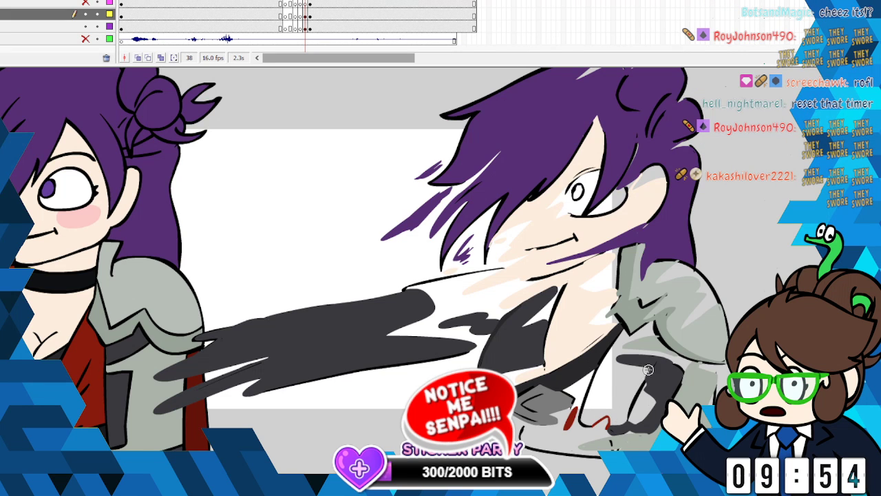
mouse_move(648, 370)
left_mouse_down()
mouse_move(614, 360)
mouse_move(655, 347)
mouse_move(616, 350)
mouse_move(636, 345)
mouse_move(622, 334)
mouse_move(627, 326)
mouse_move(655, 322)
left_mouse_up()
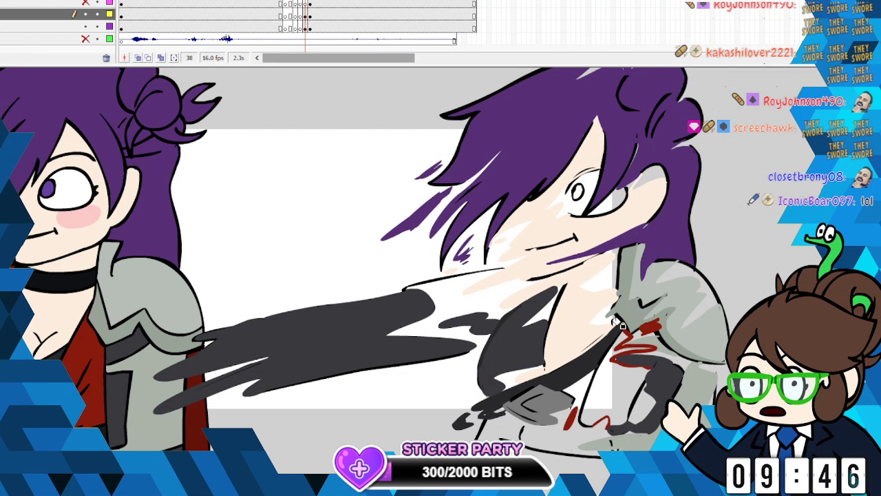
left_click(596, 363)
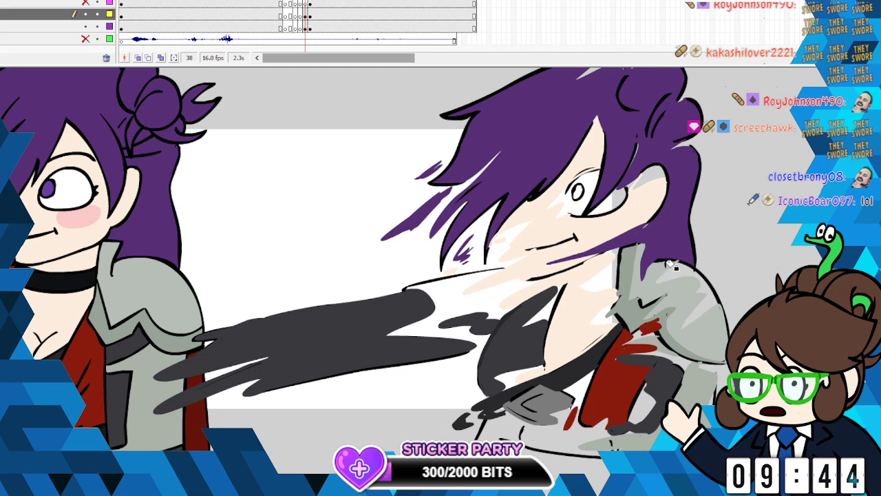
- Brush loose dark-red smear strokes across the waist sash below the buckle
key("b")
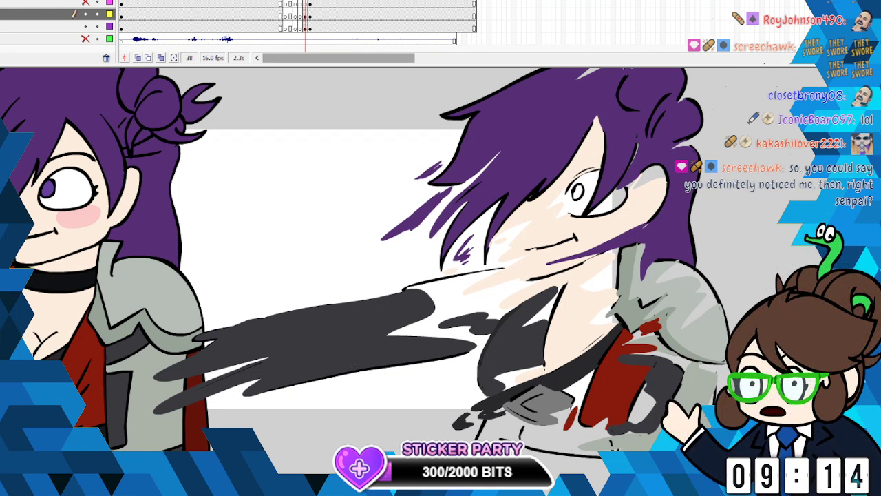
left_click(4, 294)
left_click(48, 249)
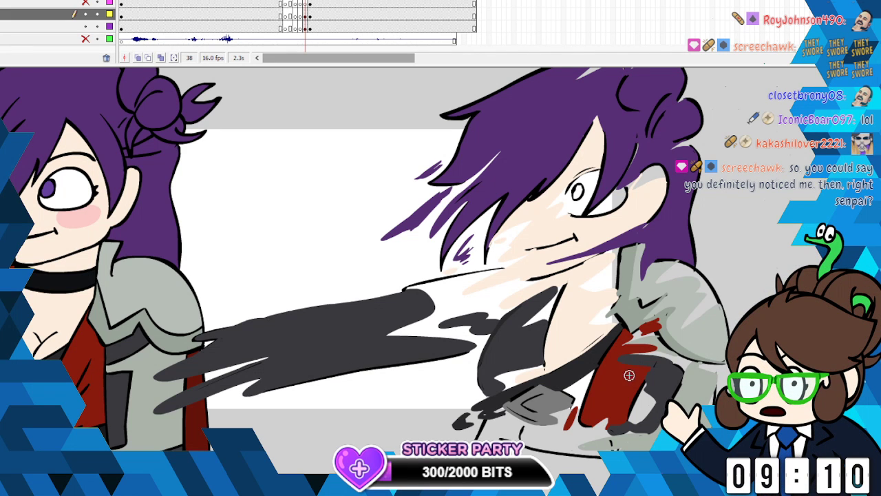
mouse_move(553, 429)
left_mouse_down()
mouse_move(531, 439)
mouse_move(610, 445)
mouse_move(526, 438)
mouse_move(601, 434)
left_mouse_up()
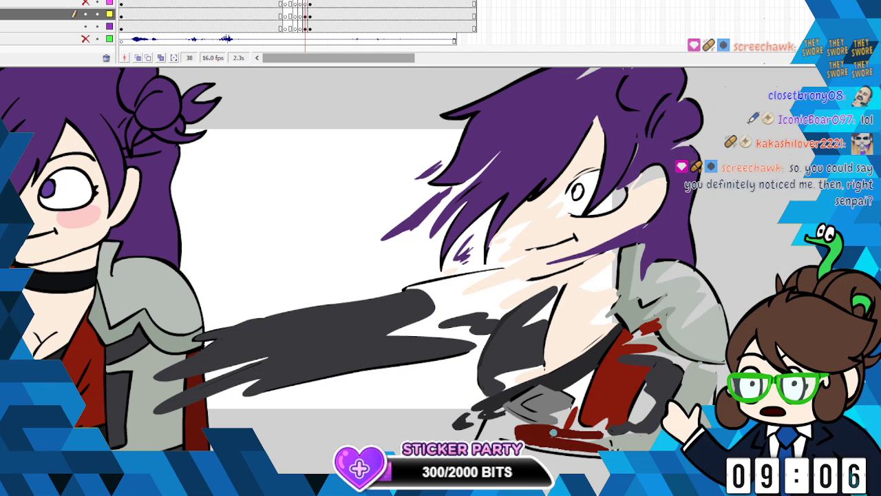
left_click_drag(539, 445, 556, 448)
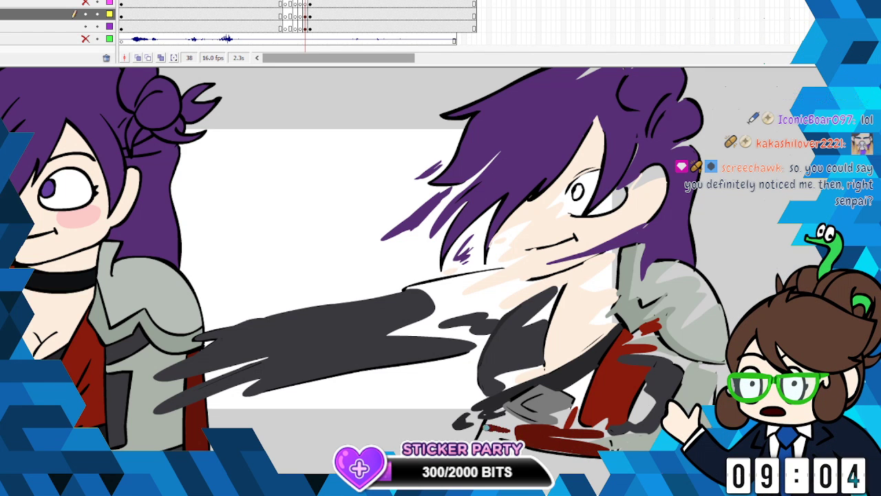
left_click_drag(509, 431, 485, 428)
- Pick a medium grey and brush a loose stroke along the lower torso beneath the red sash
left_click(4, 114)
left_click(547, 405)
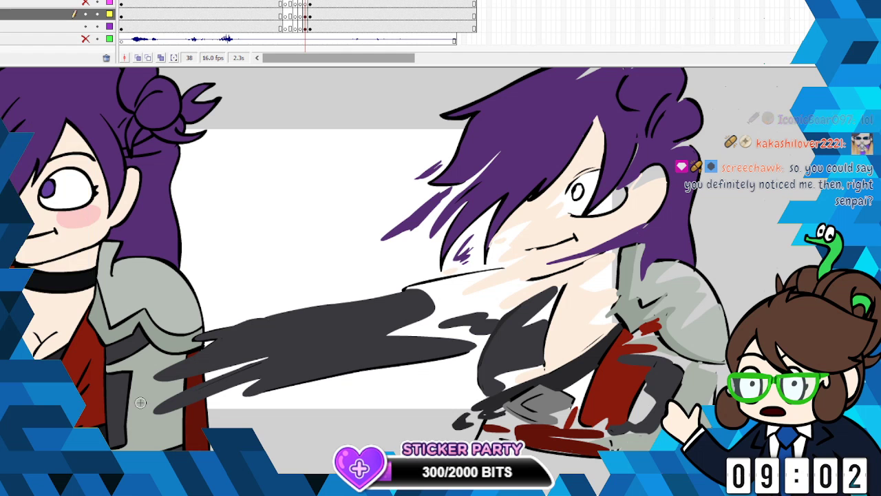
mouse_move(537, 453)
left_mouse_down()
mouse_move(609, 471)
mouse_move(555, 454)
left_mouse_up()
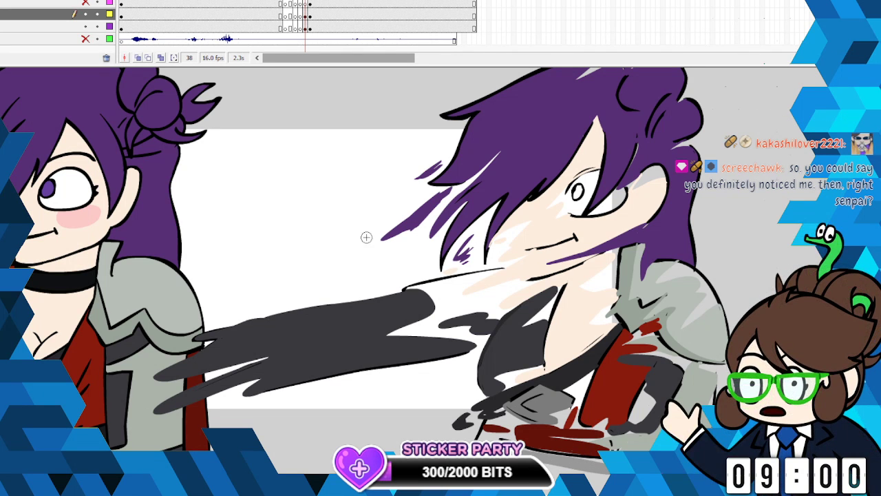
- Pick the jacket's dark red and brush loose smear strokes over the top of the outstretched arm near the chin
left_click(5, 114)
left_click(466, 287)
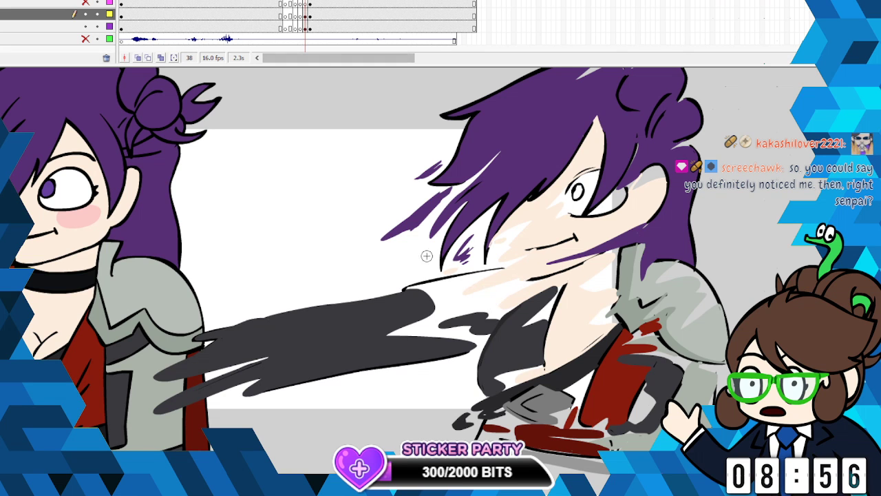
left_click(2, 114)
left_click(81, 389)
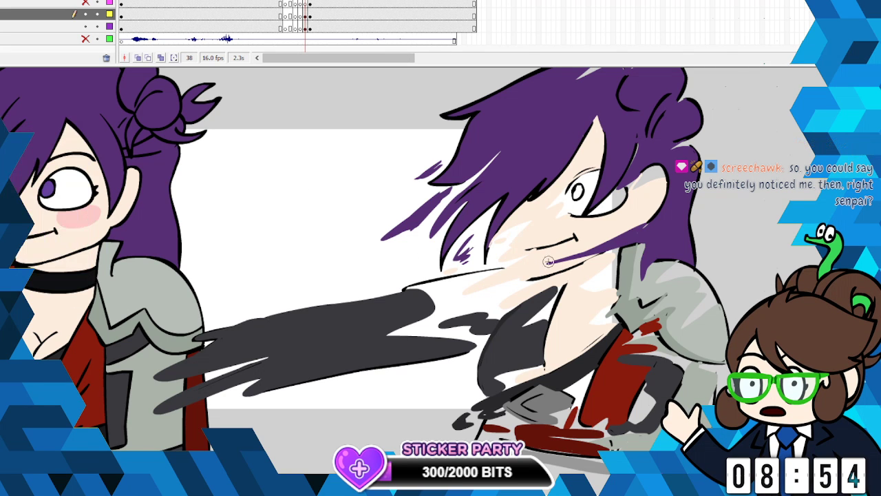
mouse_move(503, 299)
left_mouse_down()
mouse_move(449, 309)
mouse_move(462, 303)
left_mouse_up()
mouse_move(502, 275)
left_mouse_down()
mouse_move(424, 298)
mouse_move(383, 292)
mouse_move(485, 273)
mouse_move(452, 280)
mouse_move(472, 277)
left_mouse_up()
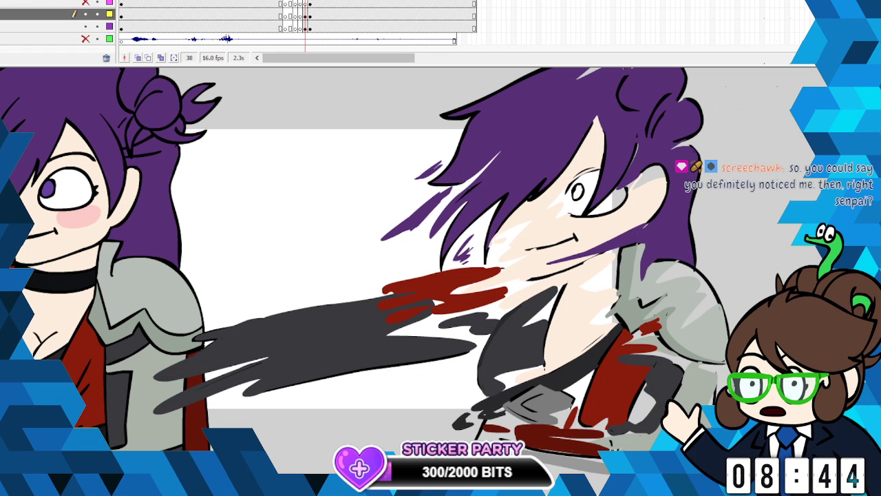
- Pick the choker's black from the neighbouring pose and brush a loose choker across the neck
left_click(2, 234)
left_click(71, 283)
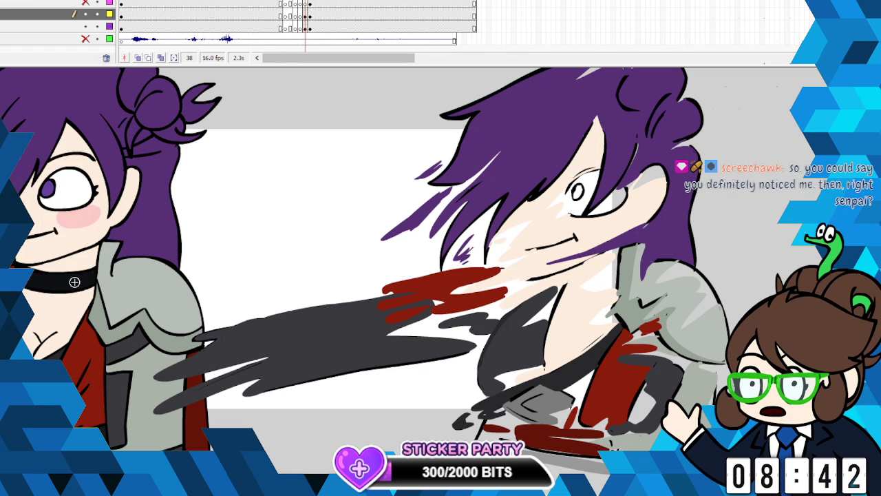
mouse_move(607, 275)
left_mouse_down()
mouse_move(560, 282)
mouse_move(608, 277)
mouse_move(619, 267)
mouse_move(590, 286)
left_mouse_up()
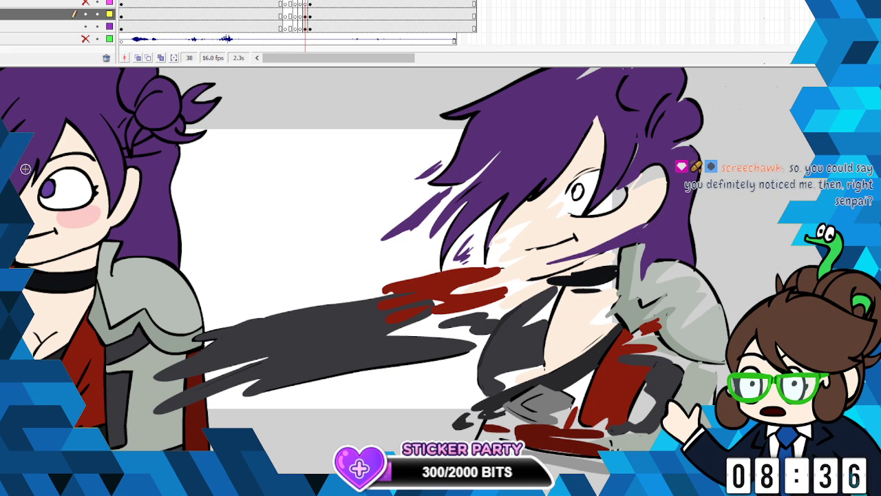
- Pick the blush pink from the neighbouring pose and brush loose blush strokes on the cheek
left_click(4, 164)
left_click(96, 207)
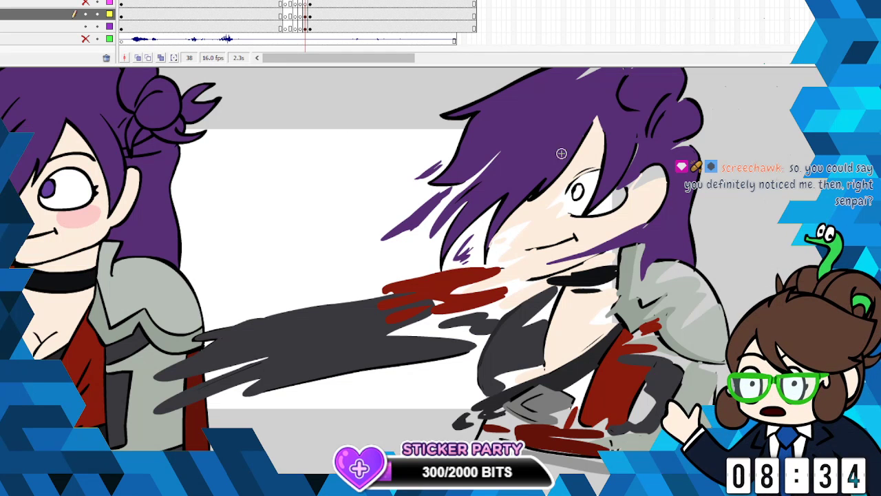
left_click_drag(604, 227, 583, 230)
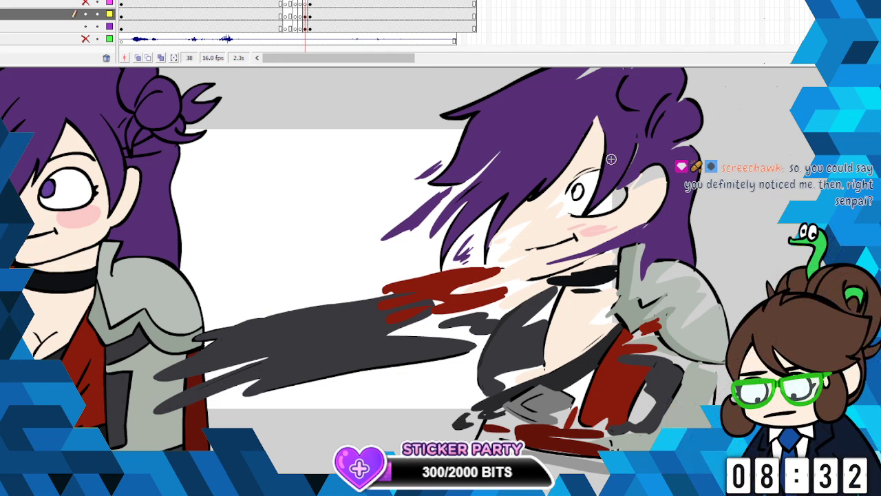
- Pick white and paint over the eye's outline and iris ring, leaving a loose white eye shape
left_click(4, 164)
left_click(111, 181)
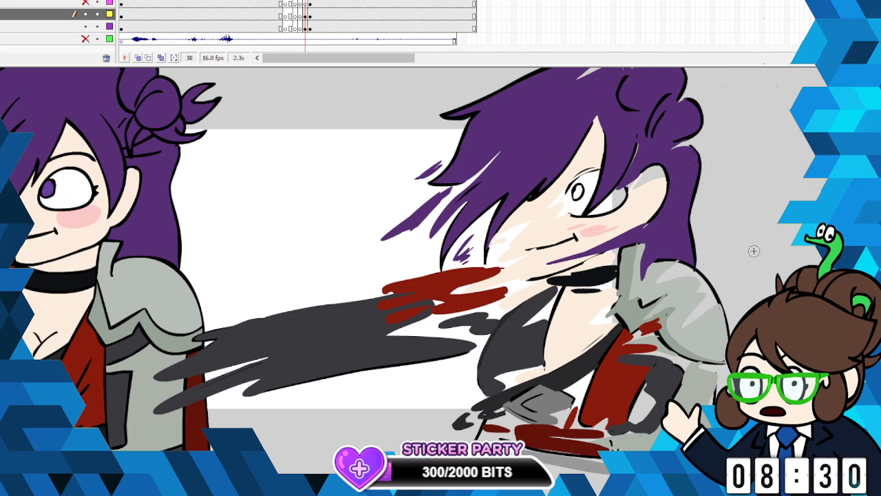
left_click_drag(239, 325, 300, 325)
left_click(4, 164)
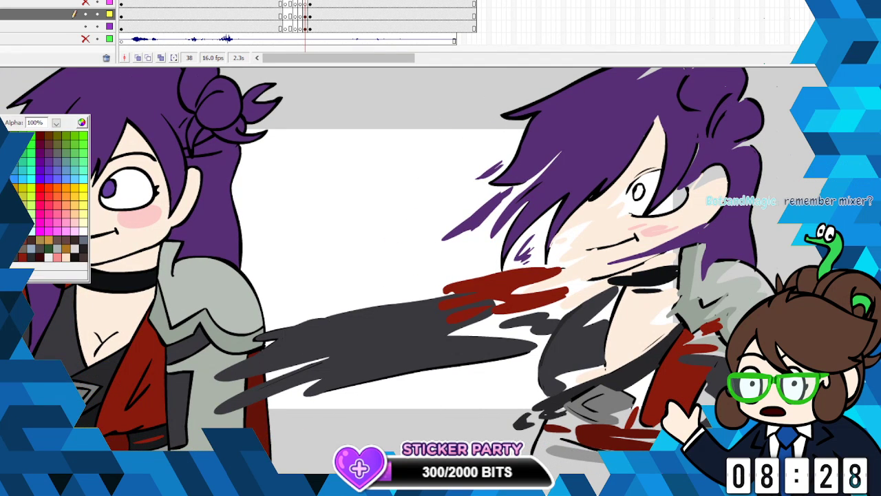
left_click(72, 105)
left_click(629, 192)
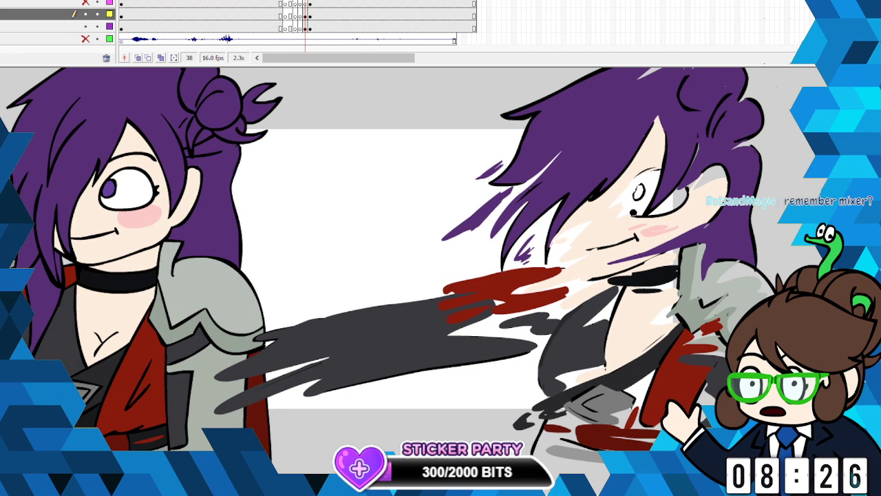
left_click_drag(649, 201, 640, 186)
- Pick the iris purple from the neighbouring pose and brush a ragged iris into the white of the eye
key("b")
left_click(1, 122)
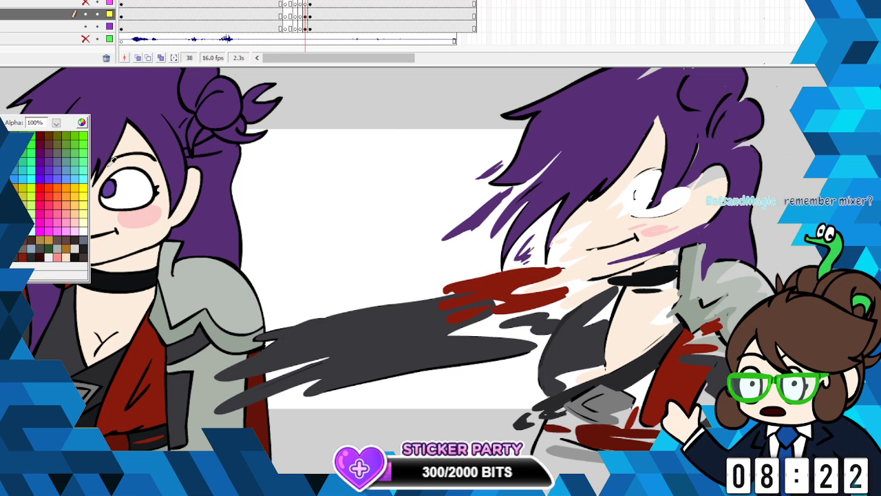
left_click(110, 188)
left_click_drag(638, 192, 632, 202)
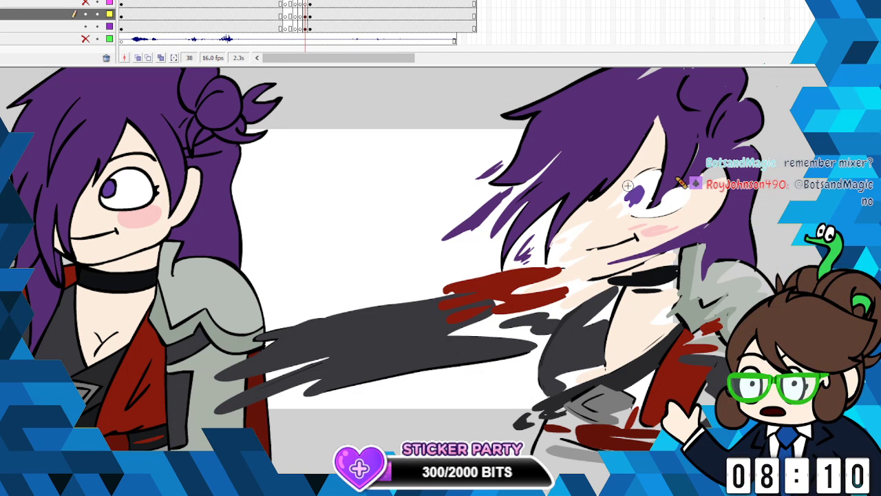
- With near-black, brush loose smear strokes along the red sash, beside the waist and below the end of the sleeve
left_click(3, 116)
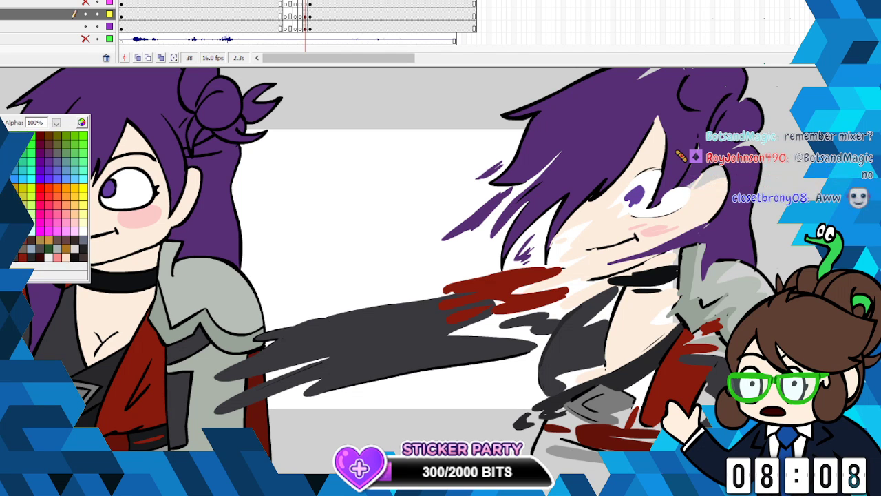
left_click(121, 386)
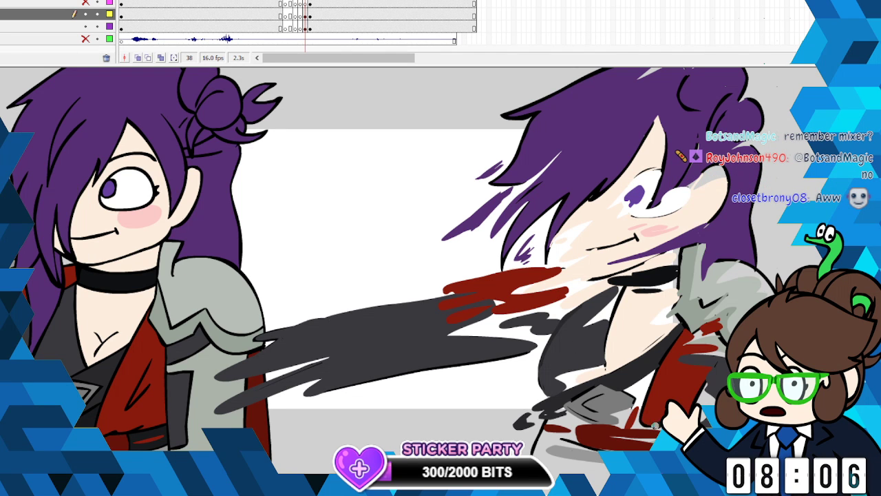
left_click_drag(655, 426, 613, 430)
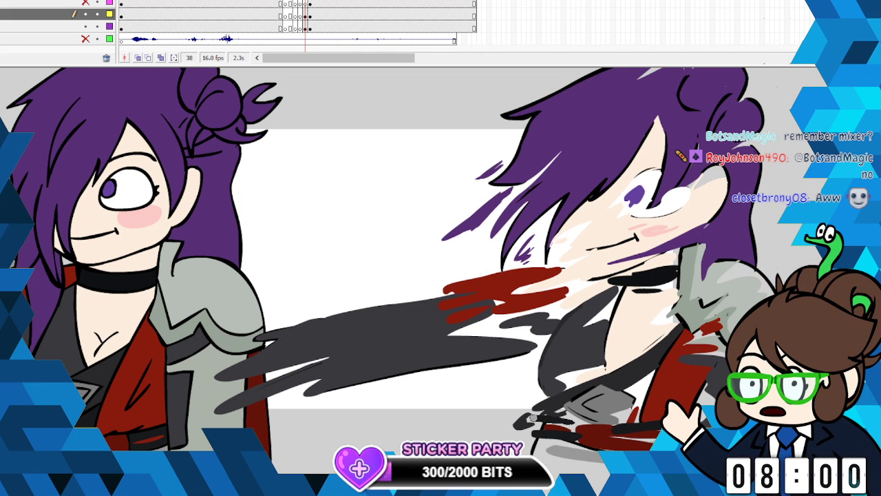
left_click_drag(539, 434, 492, 432)
left_click_drag(515, 418, 498, 421)
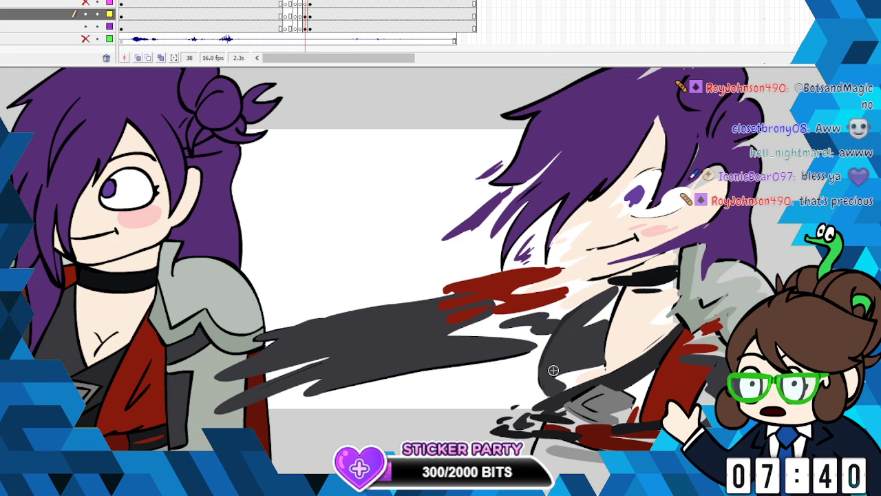
left_click_drag(522, 357, 495, 380)
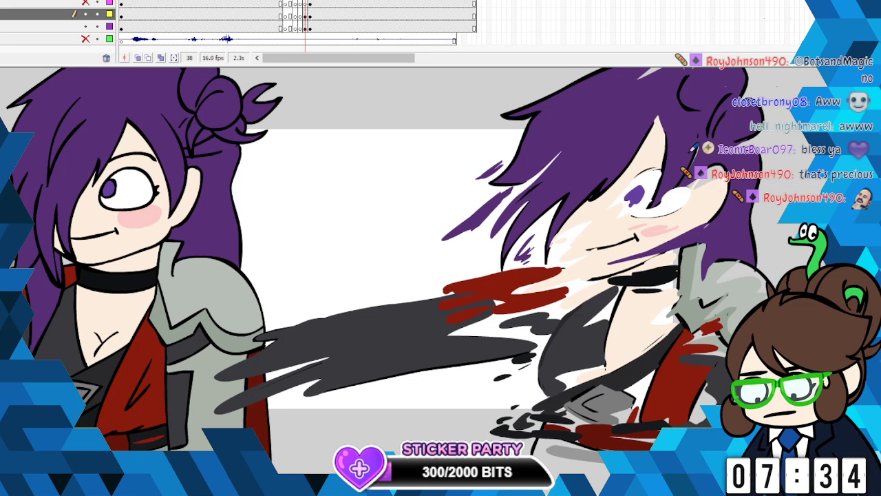
- Brush charcoal over the gap at the sleeve's upper end, and add near-black strokes around the buckle
left_click(3, 282)
left_click(46, 315)
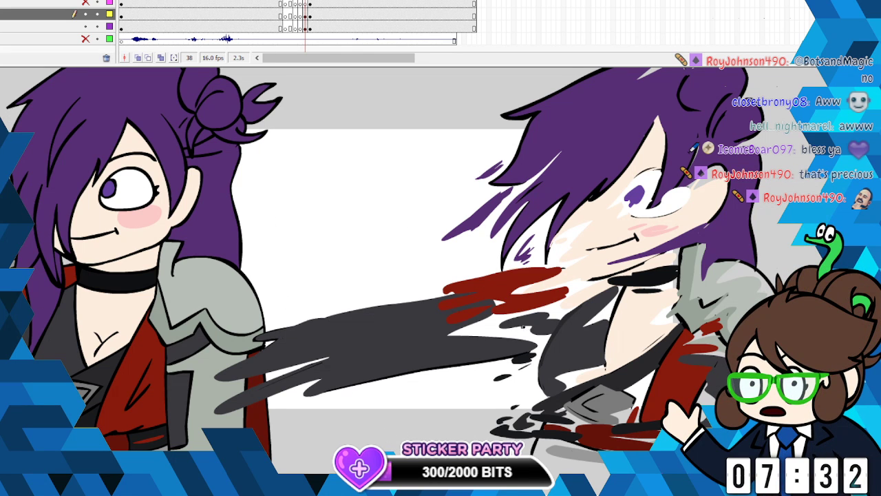
mouse_move(523, 327)
left_mouse_down()
mouse_move(452, 342)
mouse_move(541, 320)
left_mouse_up()
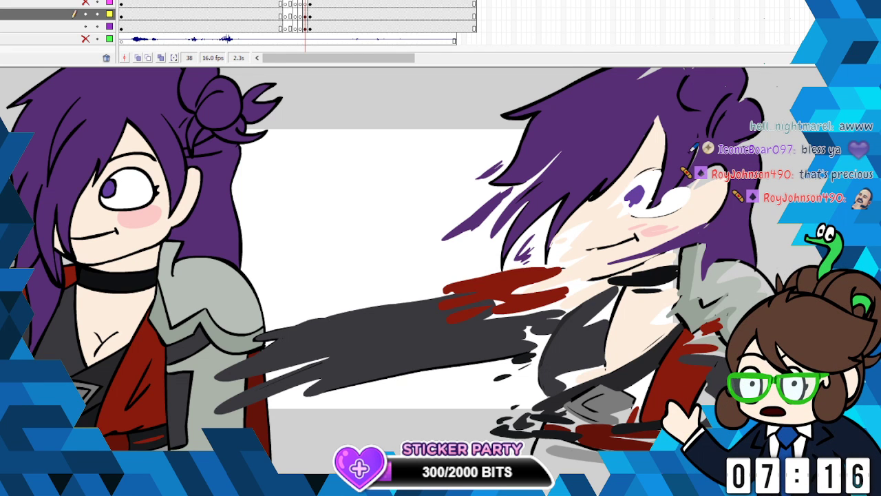
left_click(3, 275)
left_click(87, 422)
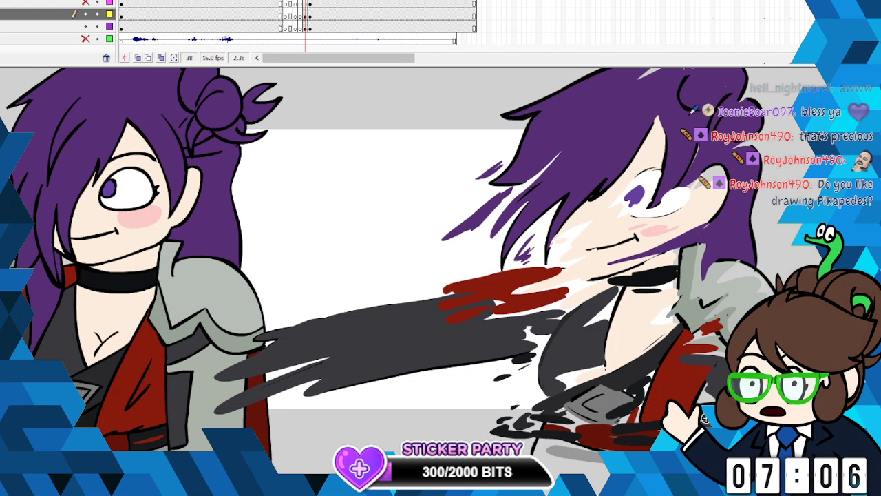
- Pick the skin tone and brush loose strokes over the lower edge of the fringe beside the eye
left_click(2, 130)
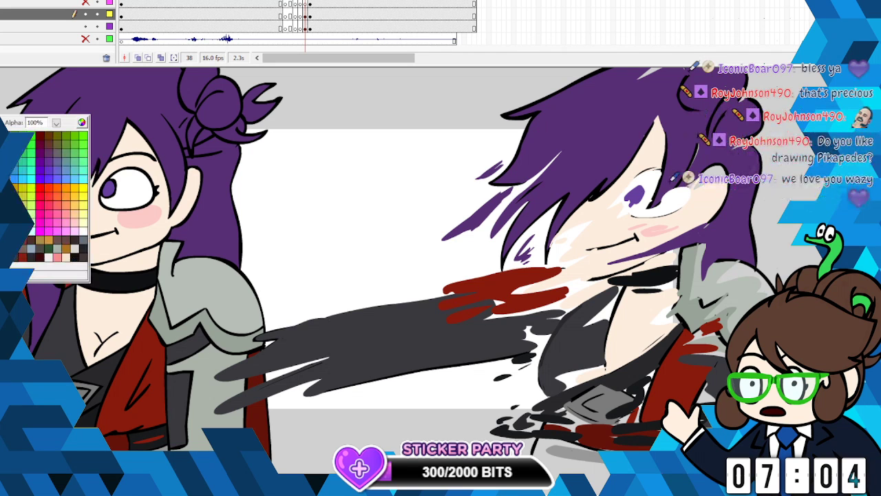
left_click(602, 224)
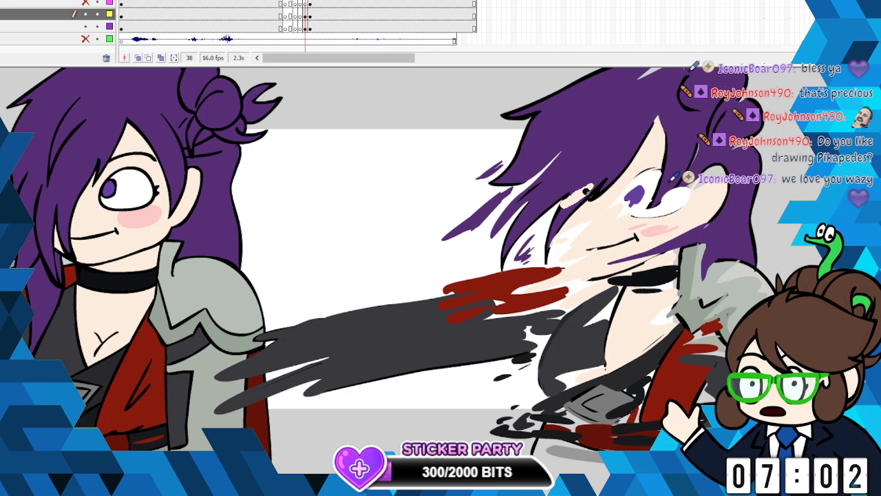
mouse_move(585, 192)
left_mouse_down()
mouse_move(584, 181)
mouse_move(560, 195)
mouse_move(588, 184)
left_mouse_up()
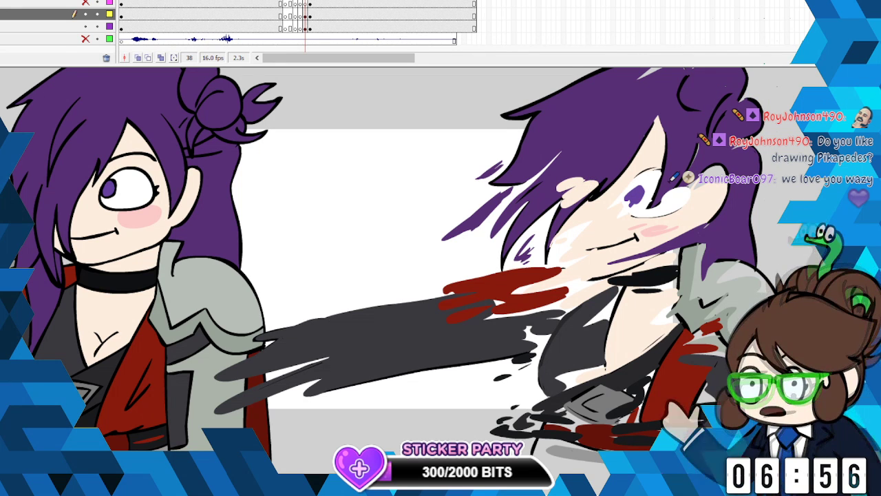
key("alt+f")
key("Escape")
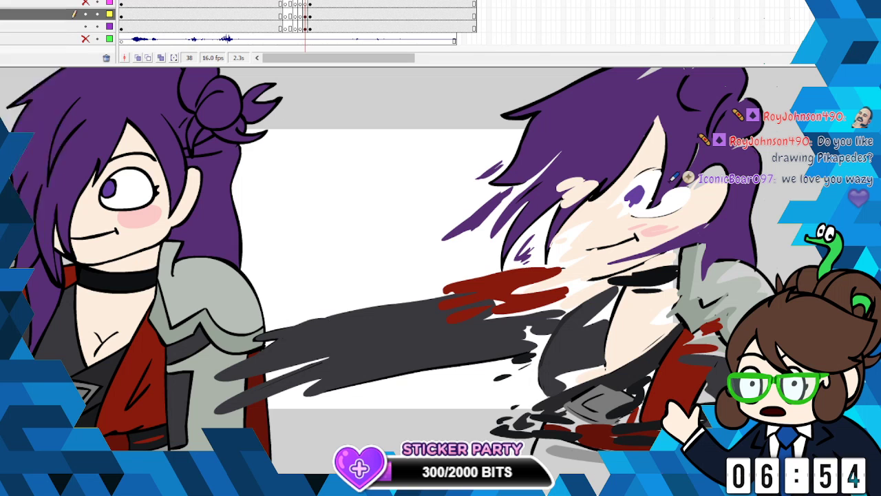
- Delete the selected content on frame 38 and paste the black line art in place over the colour strokes
key("alt+e")
key("ctrl+a")
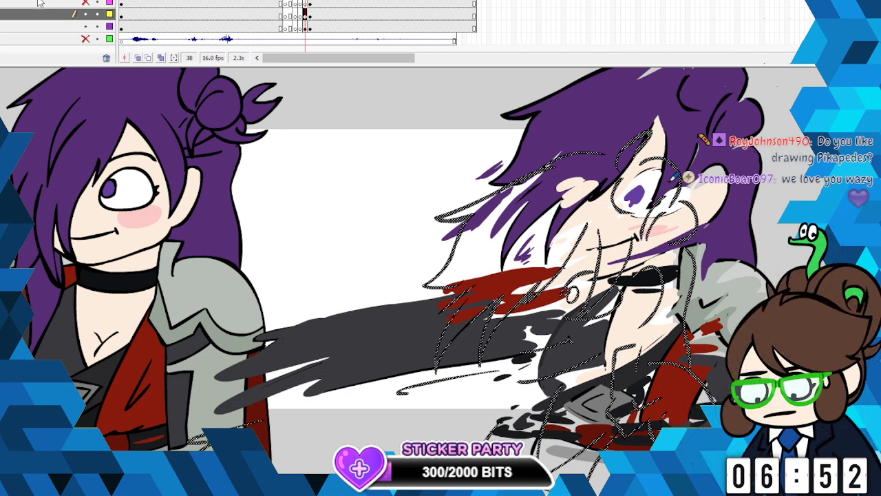
key("Delete")
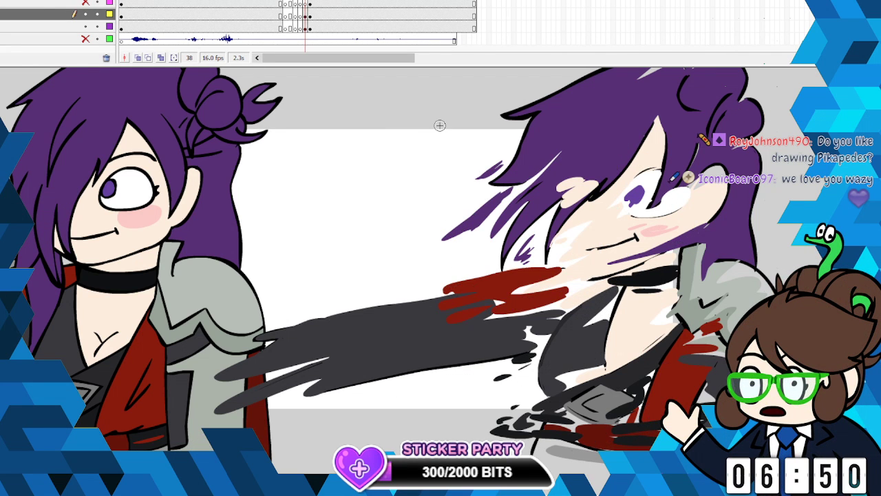
left_click(6, 0)
key("ctrl+shift+v")
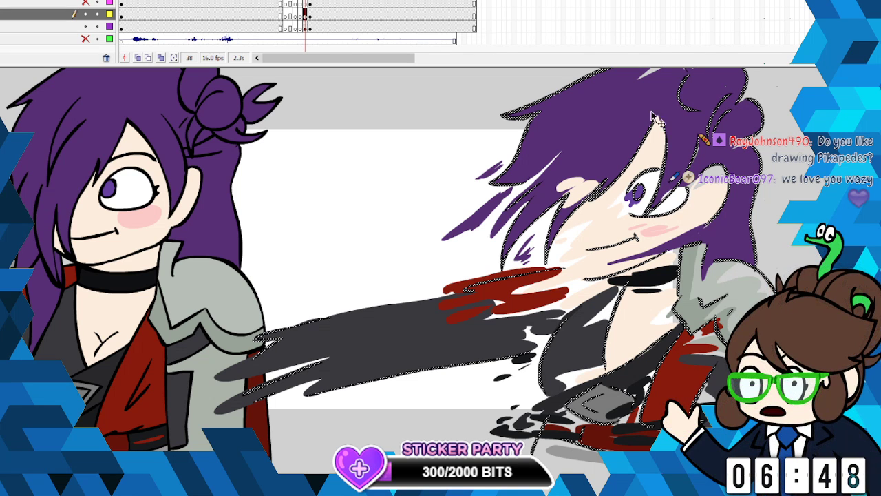
key("Escape")
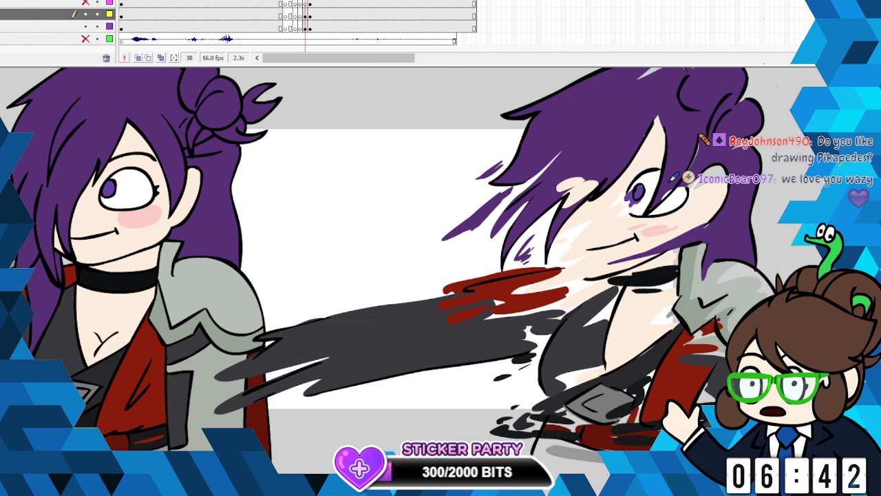
- Compare the smeared in-between with its neighbouring poses by stepping back and forth through frames 37 to 39
left_click(303, 245)
scroll(399, 278, "up", 1)
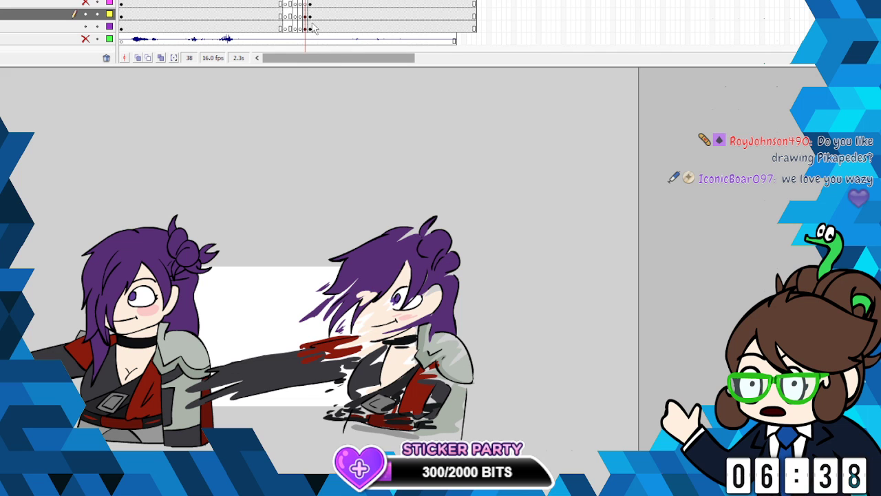
left_click(300, 14)
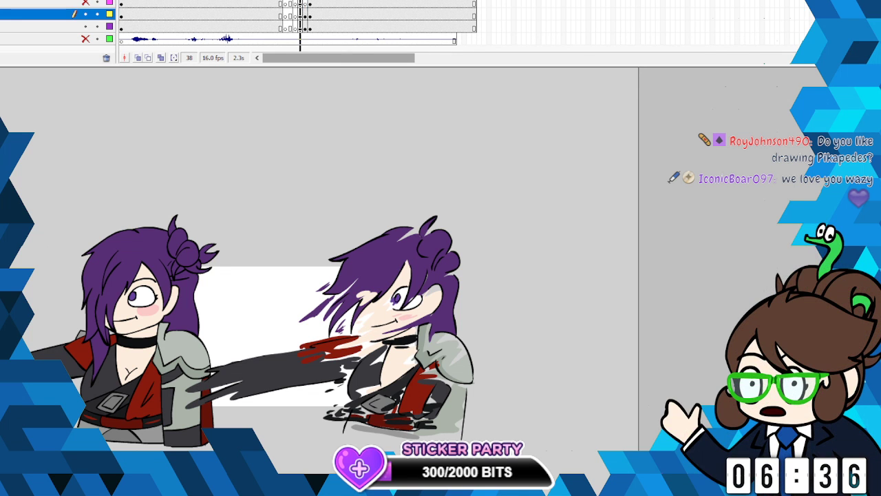
key("period")
key("period")
key("comma")
key("comma")
key("period")
key("comma")
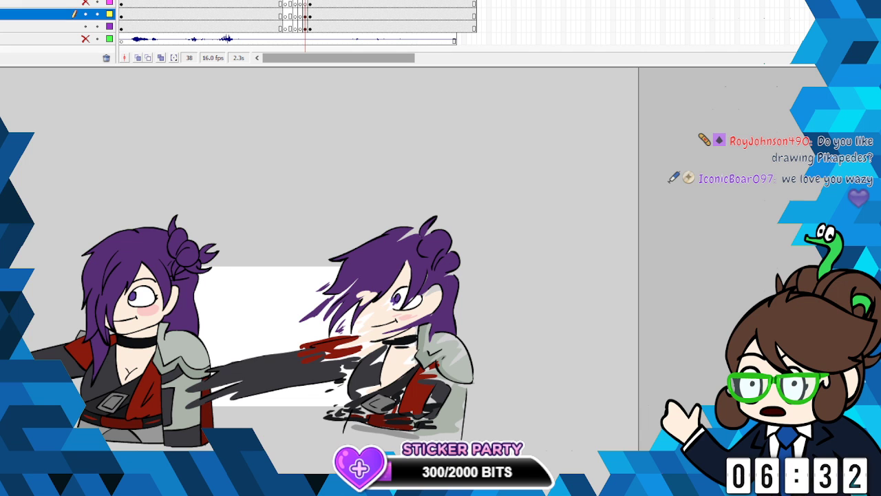
- Move the clean character pose on the purple-marked layer from frame 38 to frame 37
left_click(304, 27)
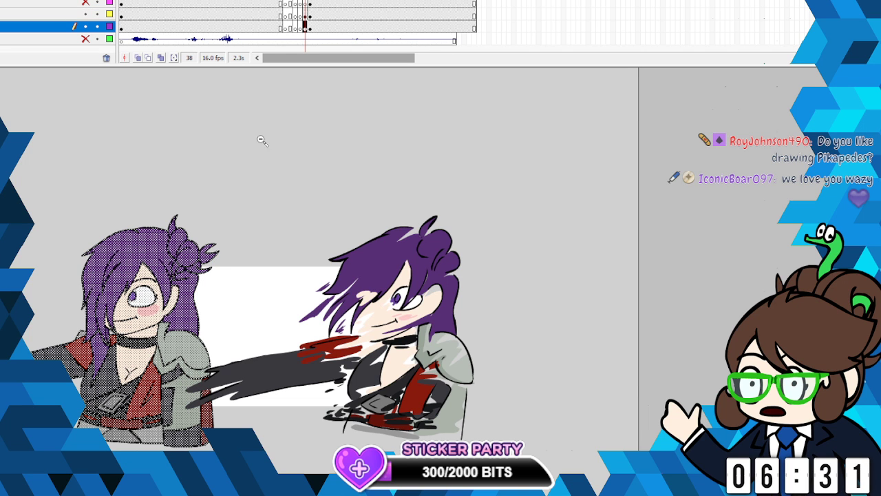
right_click(304, 26)
left_click(327, 66)
left_click(301, 26)
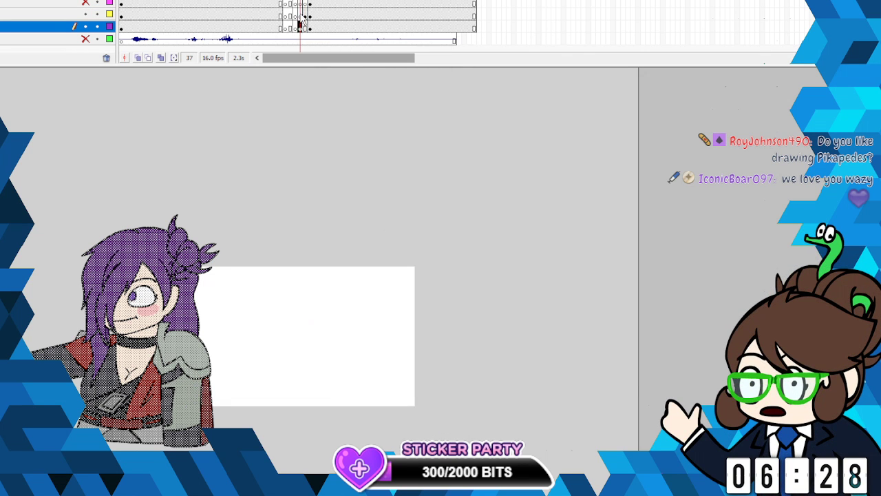
left_click(301, 15)
right_click(304, 26)
left_click(349, 98)
left_click(301, 15)
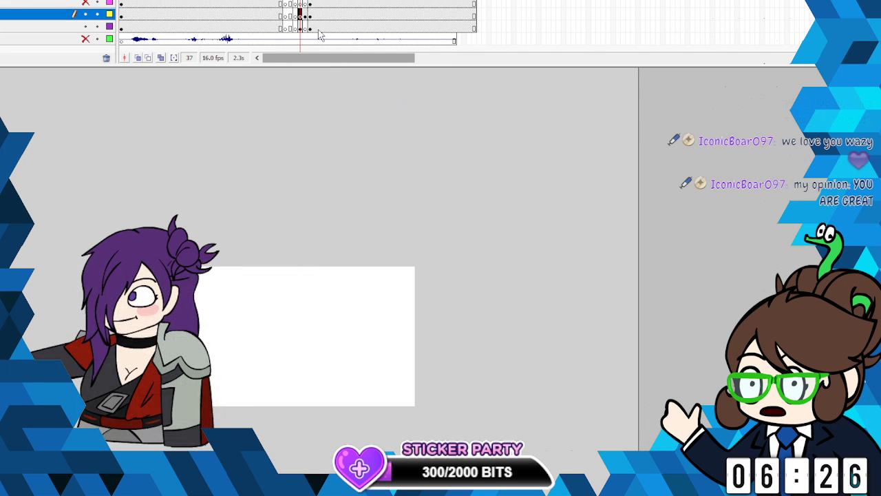
- Turn on onion skinning and make the pink-marked layer active at frame 37 for sketching between the two poses
left_click(138, 57)
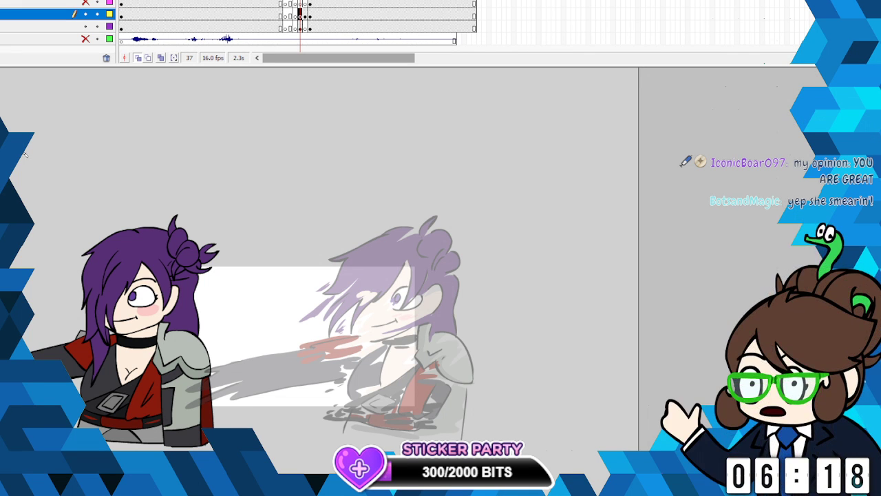
key("ctrl+equal")
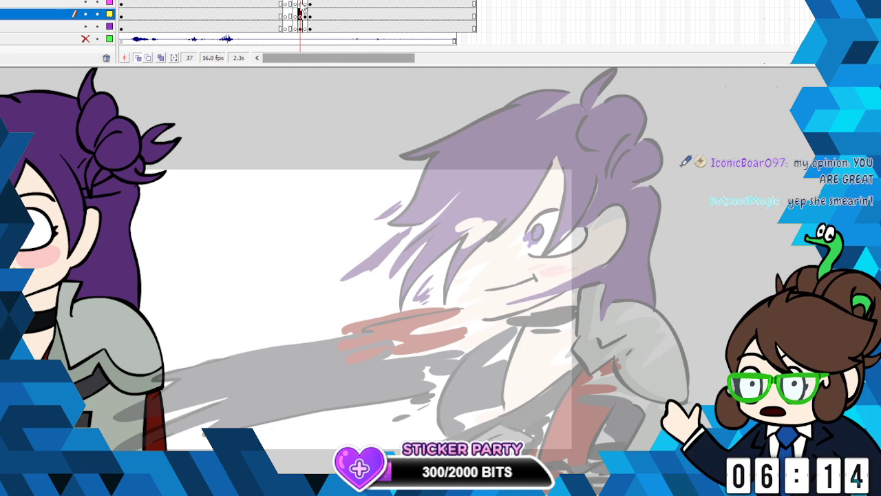
left_click(86, 4)
left_click(4, 109)
left_click(27, 172)
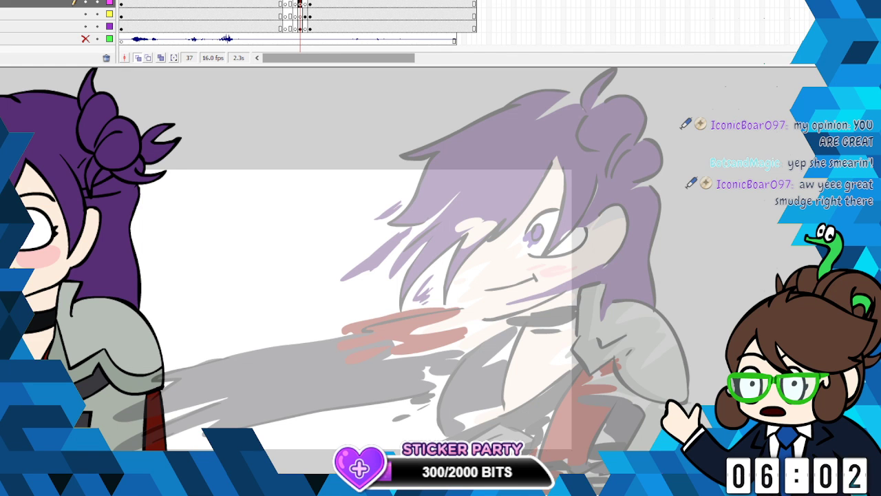
scroll(552, 424, "left", 4)
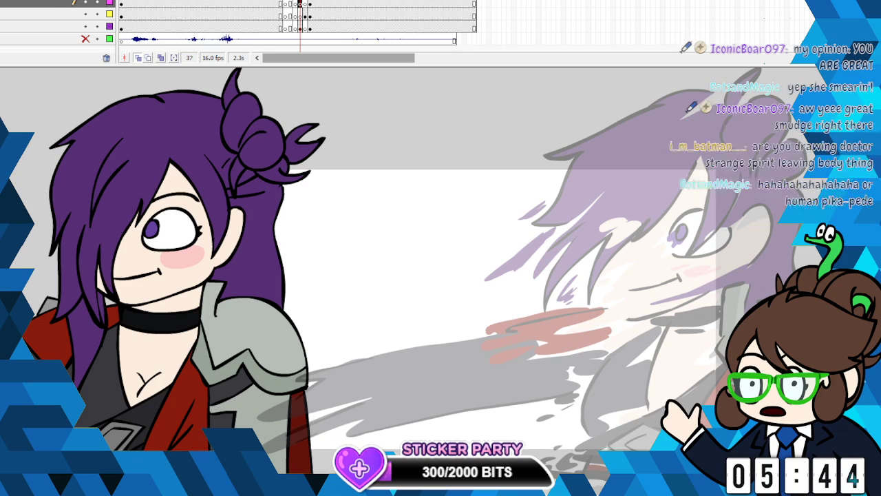
- Switch to the browser and look through the Twitter profile's posts, viewing the Marge birthday drawing enlarged
left_click_drag(0, 62, 197, 6)
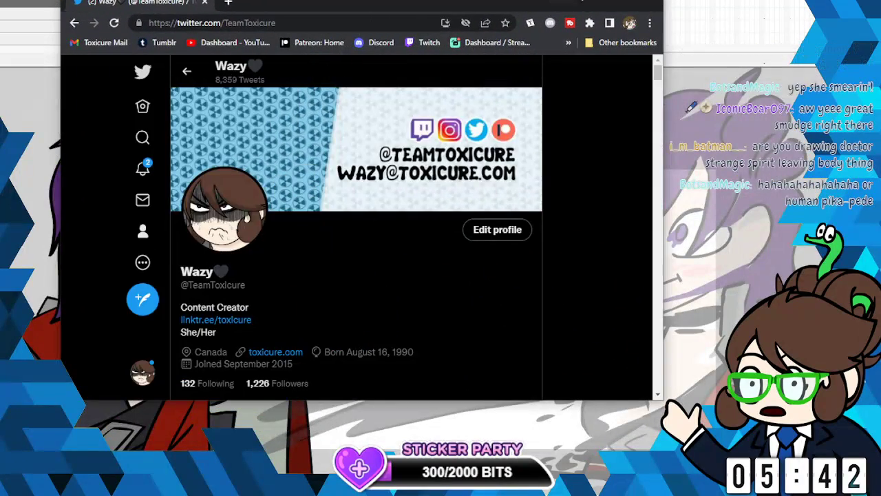
left_click(625, 0)
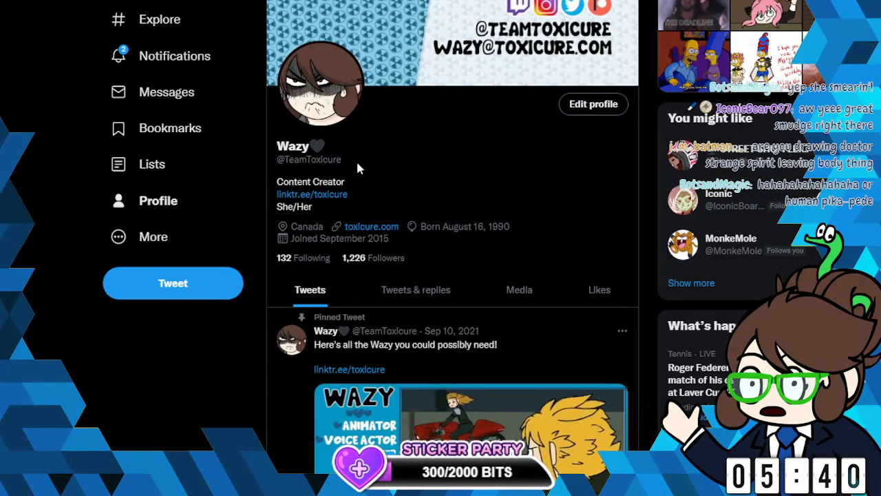
scroll(448, 222, "down", 15)
scroll(448, 222, "down", 3)
scroll(454, 222, "up", 9)
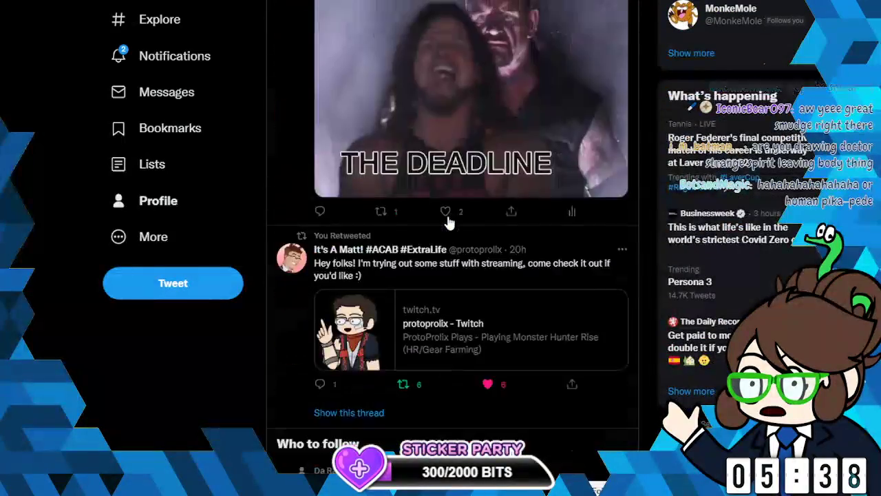
scroll(460, 222, "down", 15)
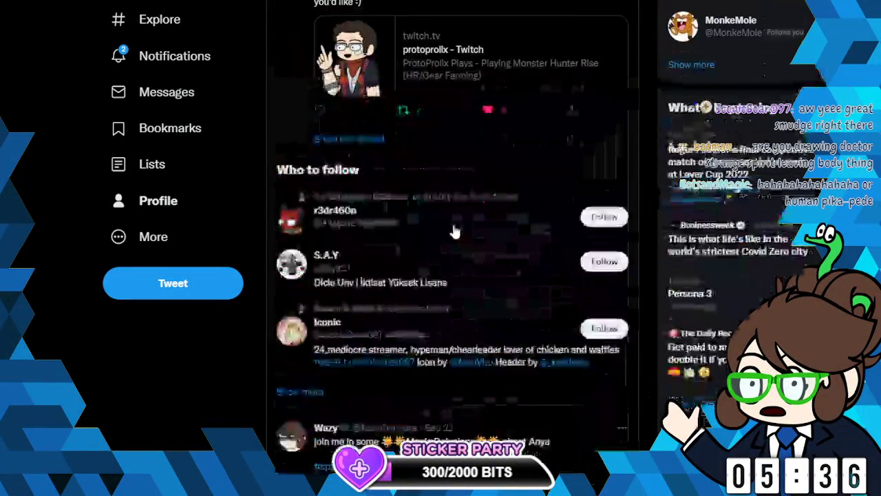
scroll(454, 231, "down", 3)
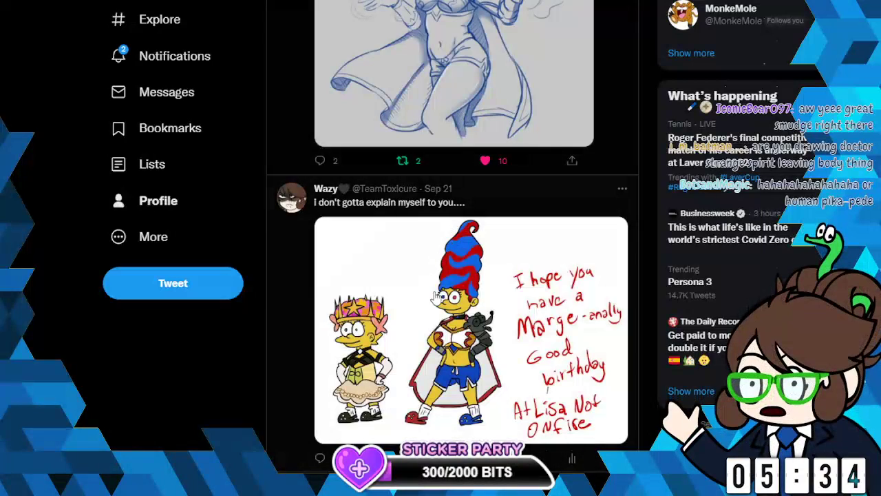
left_click(454, 231)
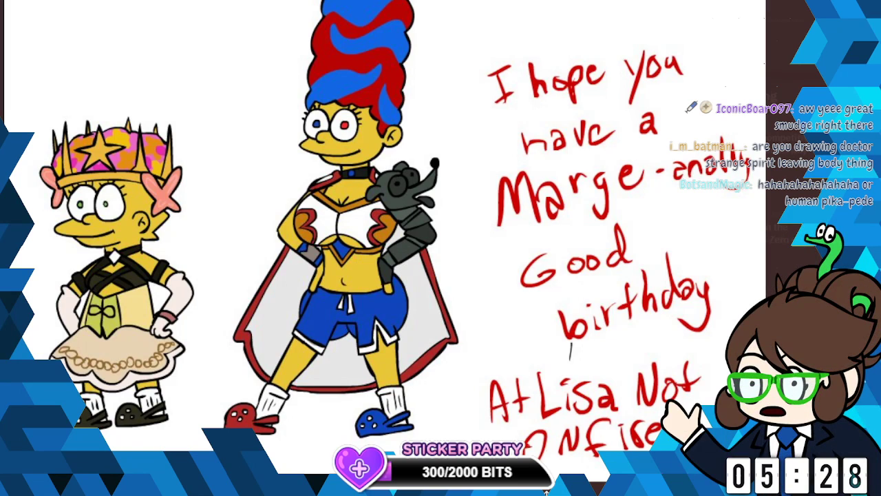
left_click(39, 40)
- View the retweeted blue pencil sketch of Marge enlarged and look over the surrounding posts
scroll(453, 304, "up", 1)
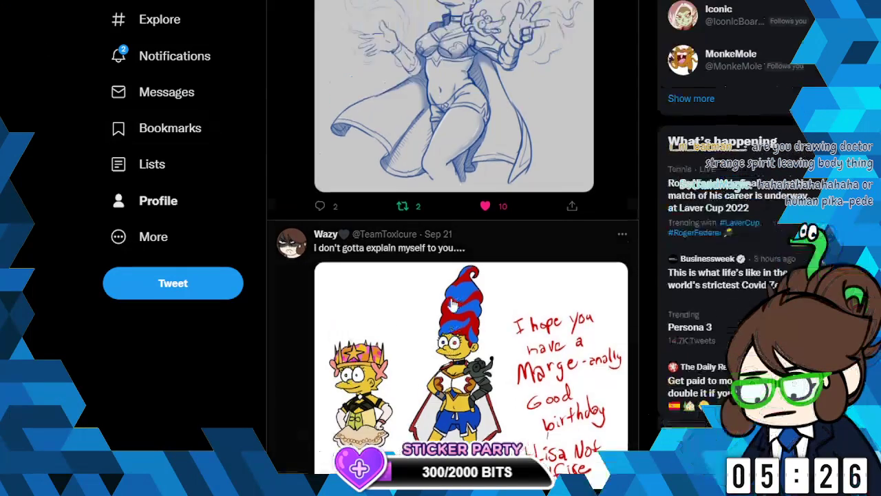
scroll(452, 305, "up", 3)
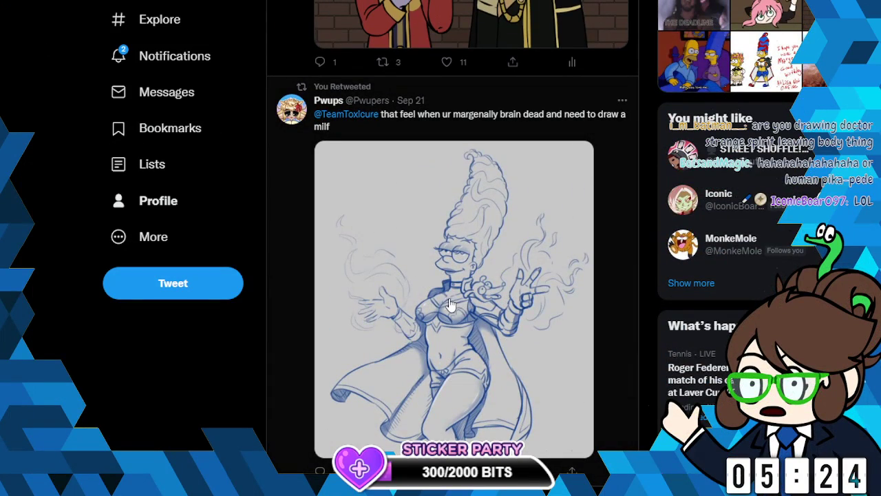
left_click(447, 302)
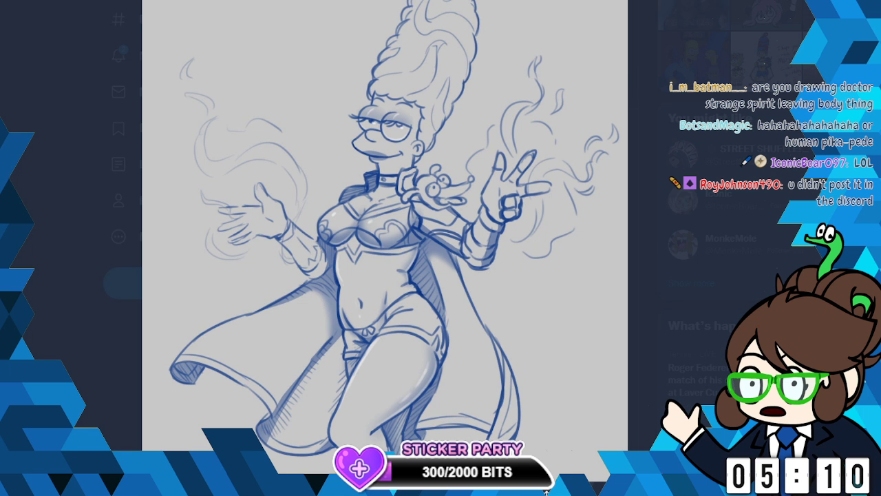
key("Escape")
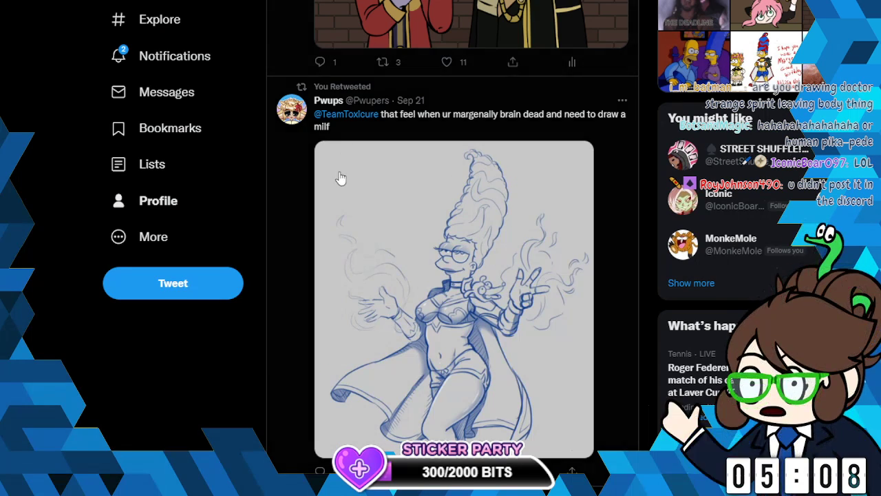
scroll(527, 229, "down", 3)
scroll(519, 232, "down", 2)
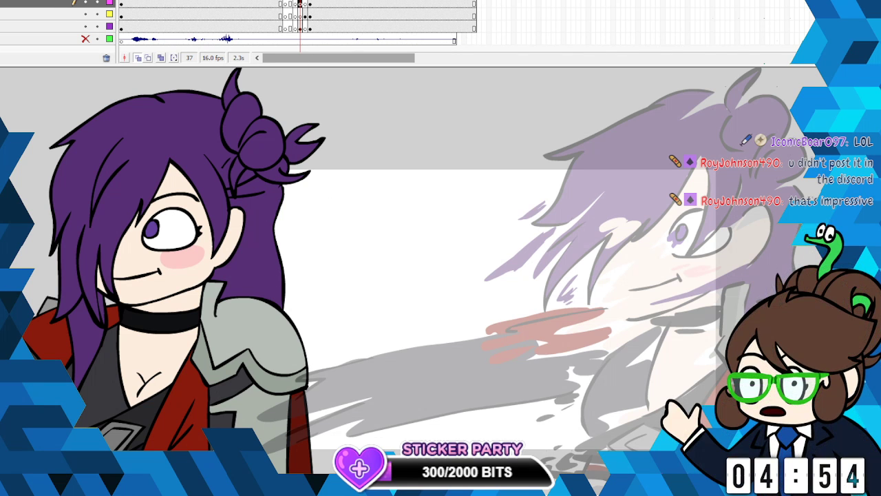
- On frame 37 of the pink-marked layer, sketch two jagged blue fringe tips between the two poses
left_click(302, 4)
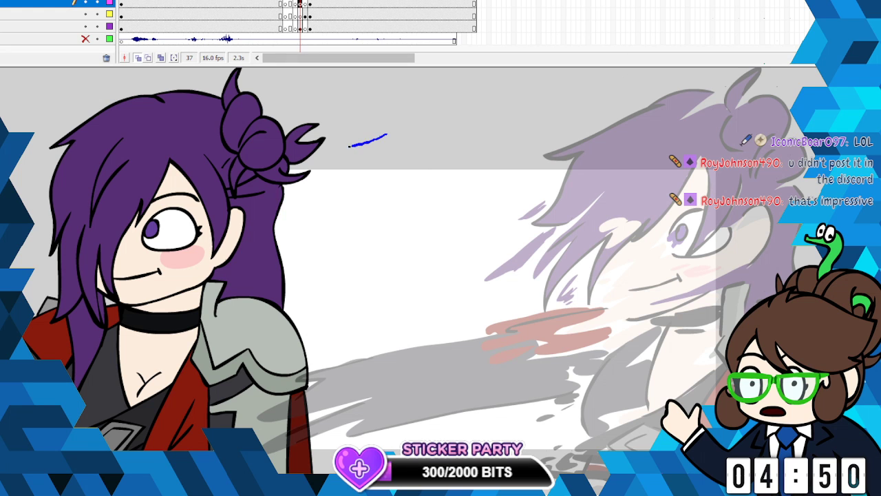
mouse_move(349, 146)
left_mouse_down()
mouse_move(324, 157)
mouse_move(332, 169)
left_mouse_up()
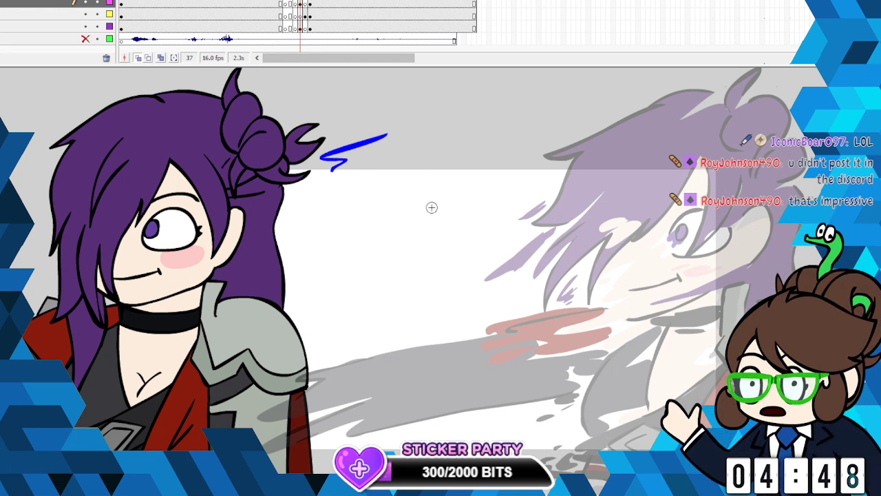
mouse_move(432, 207)
left_mouse_down()
mouse_move(351, 235)
mouse_move(356, 244)
left_mouse_up()
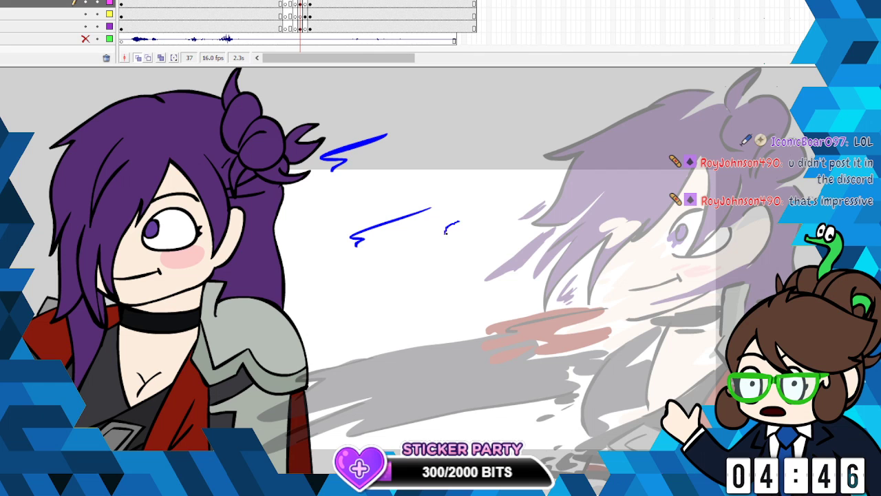
- Sketch the iris and eye outline in blue, with two slanted strands across its outer corner and a curved ear beside it
mouse_move(458, 221)
left_mouse_down()
mouse_move(448, 230)
mouse_move(462, 227)
left_mouse_up()
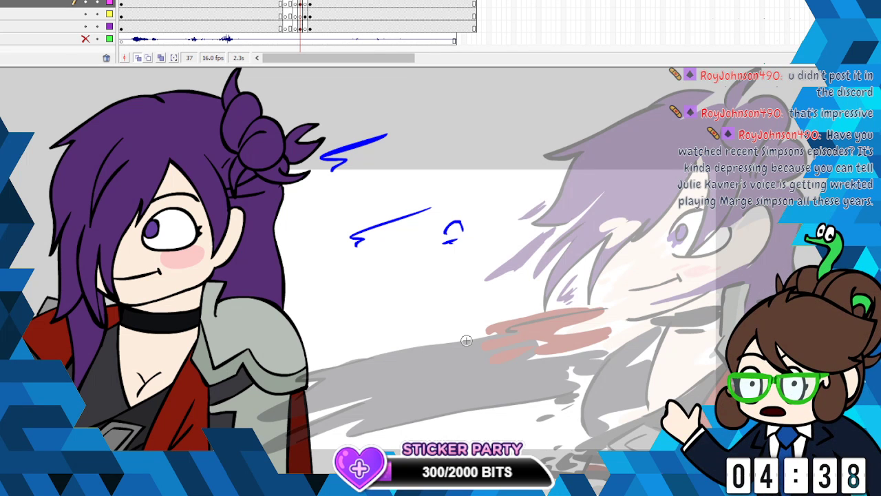
mouse_move(427, 232)
left_mouse_down()
mouse_move(446, 213)
mouse_move(484, 213)
mouse_move(490, 247)
mouse_move(433, 261)
left_mouse_up()
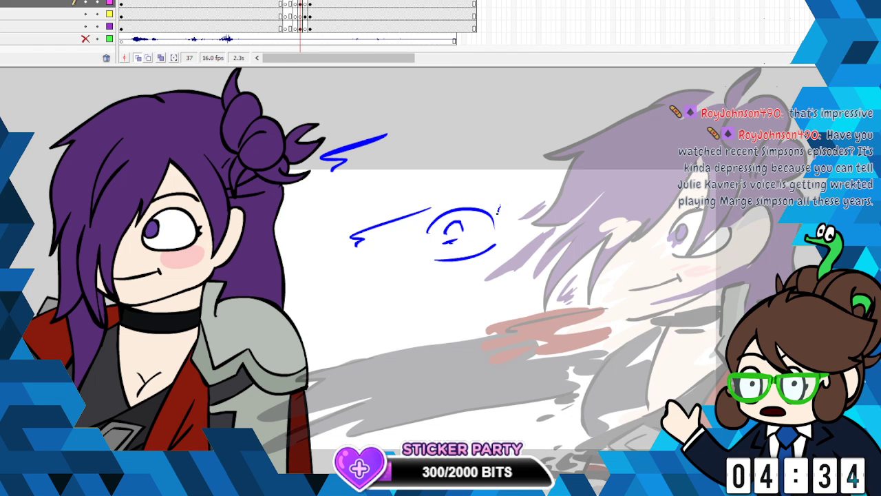
left_click_drag(498, 210, 454, 258)
left_click_drag(513, 228, 473, 256)
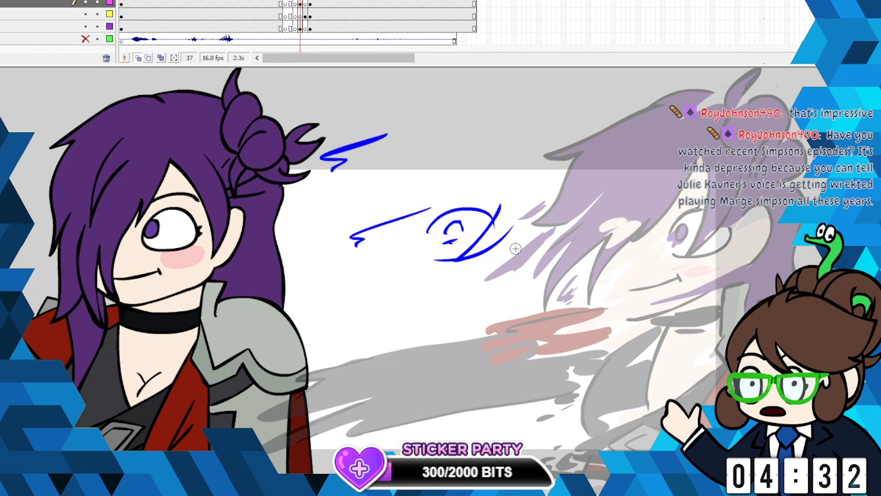
left_click_drag(520, 283, 518, 233)
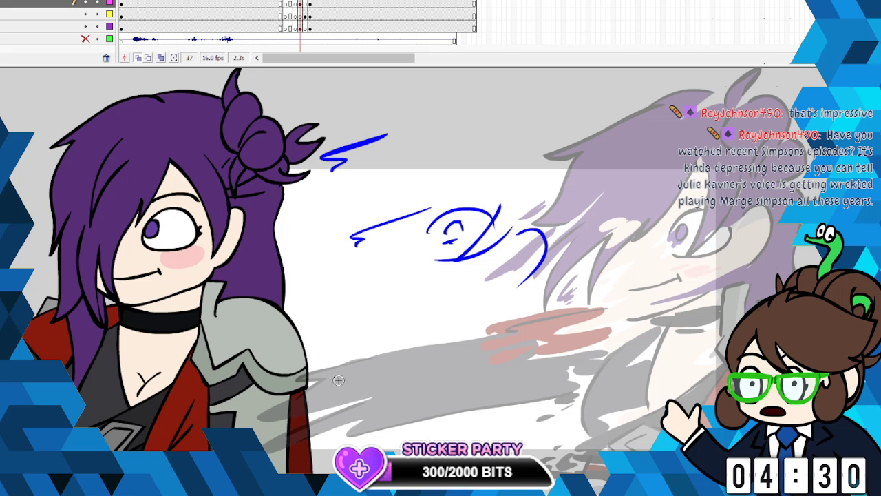
- Sketch the mouth and jaw lines below the eye, and loose curved strokes with a pointed tip for the hair bun
mouse_move(366, 311)
left_mouse_down()
mouse_move(436, 300)
mouse_move(413, 335)
mouse_move(363, 345)
mouse_move(353, 333)
left_mouse_up()
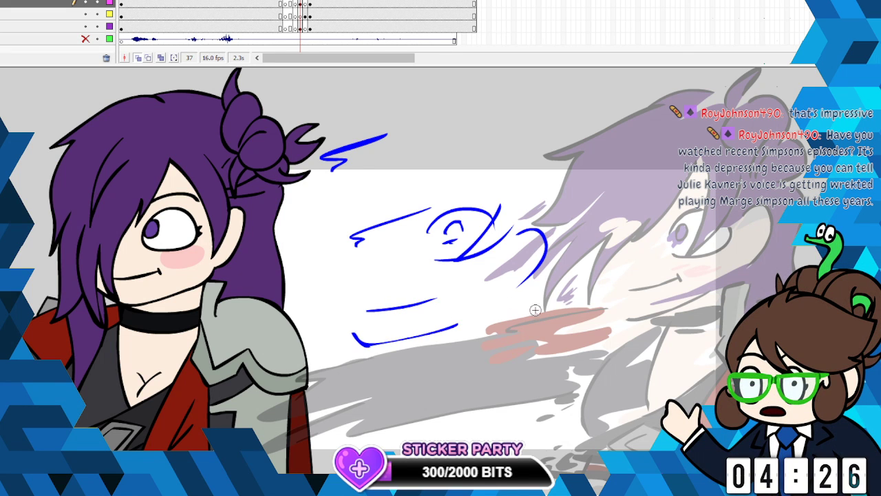
mouse_move(501, 125)
left_mouse_down()
mouse_move(518, 111)
mouse_move(531, 132)
mouse_move(515, 182)
left_mouse_up()
left_click_drag(544, 147, 518, 194)
scroll(487, 148, "up", 2)
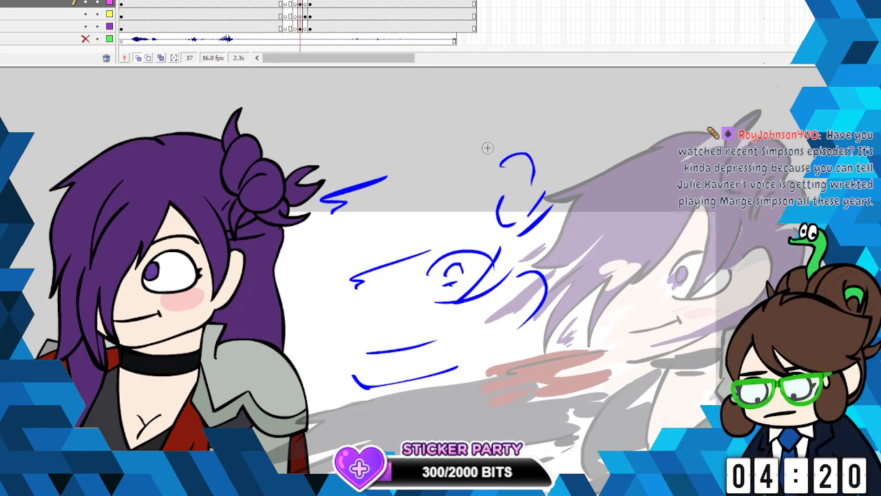
left_click_drag(488, 147, 530, 116)
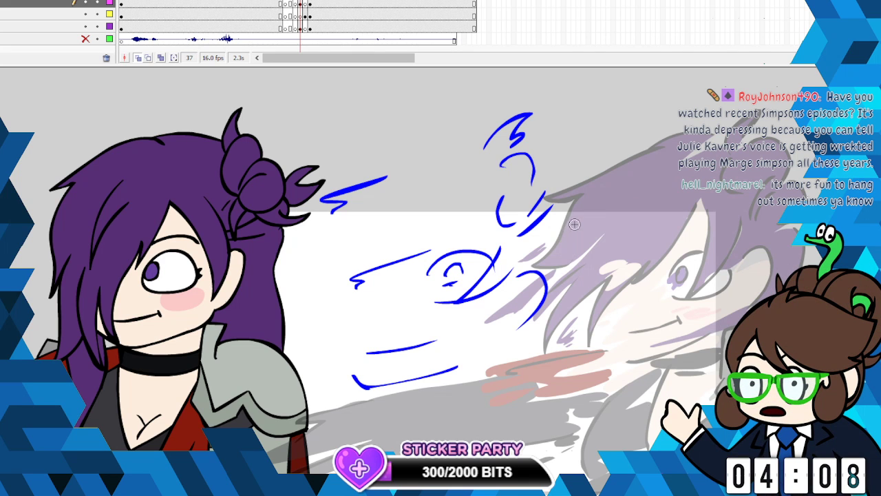
- Sketch the ponytail's long wavy back edge with a short stroke at its tip, and the pointed collar below the jaw
mouse_move(565, 215)
left_mouse_down()
mouse_move(554, 335)
mouse_move(564, 307)
mouse_move(582, 328)
mouse_move(518, 428)
left_mouse_up()
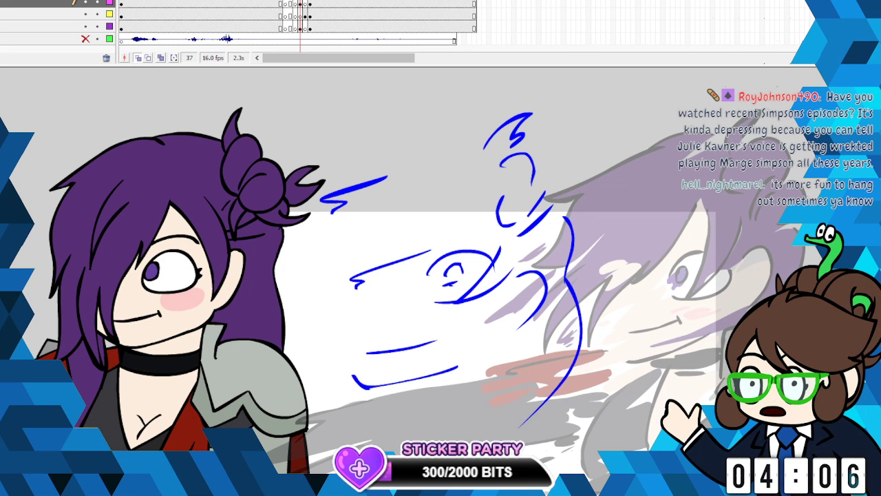
left_click_drag(527, 384, 488, 415)
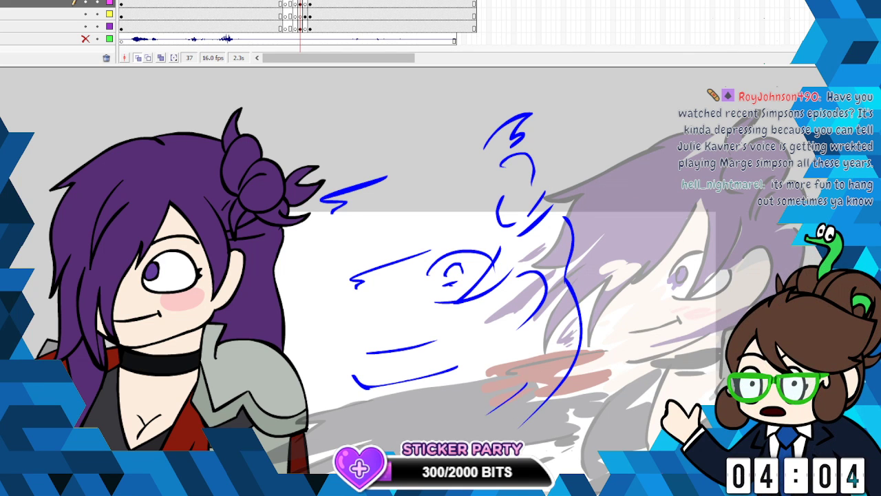
scroll(441, 275, "down", 5)
mouse_move(470, 234)
left_mouse_down()
mouse_move(441, 298)
mouse_move(493, 228)
left_mouse_up()
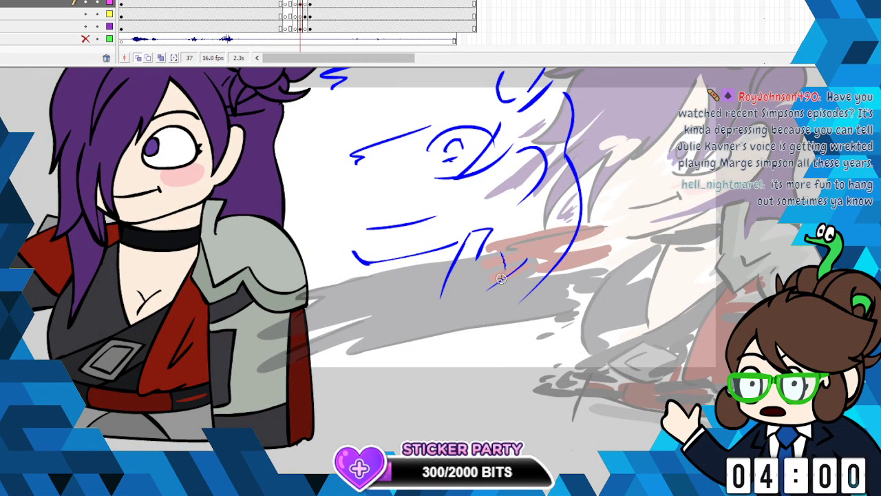
- Sketch the curved shoulder edge, two diagonal strokes for the lower coat, and a bowed line for the front of the torso
mouse_move(501, 278)
left_mouse_down()
mouse_move(508, 362)
mouse_move(494, 388)
mouse_move(472, 388)
mouse_move(398, 442)
left_mouse_up()
left_click_drag(427, 364, 375, 416)
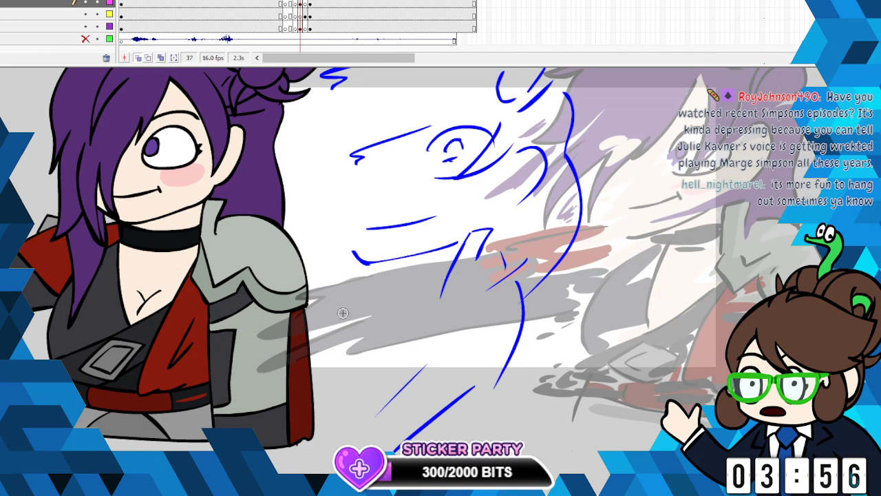
left_click_drag(307, 279, 219, 399)
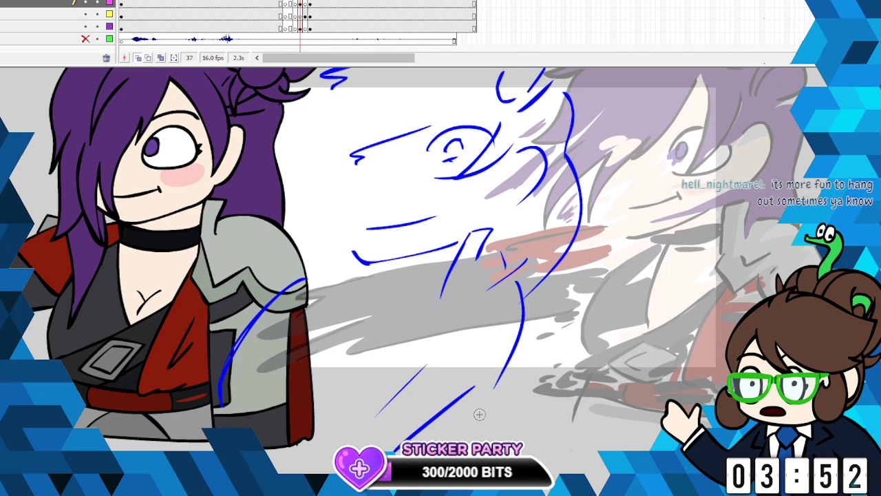
- Sketch the neck line under the jaw, a short curve inside the torso's front edge, and a long diagonal across the chest
scroll(480, 414, "left", 4)
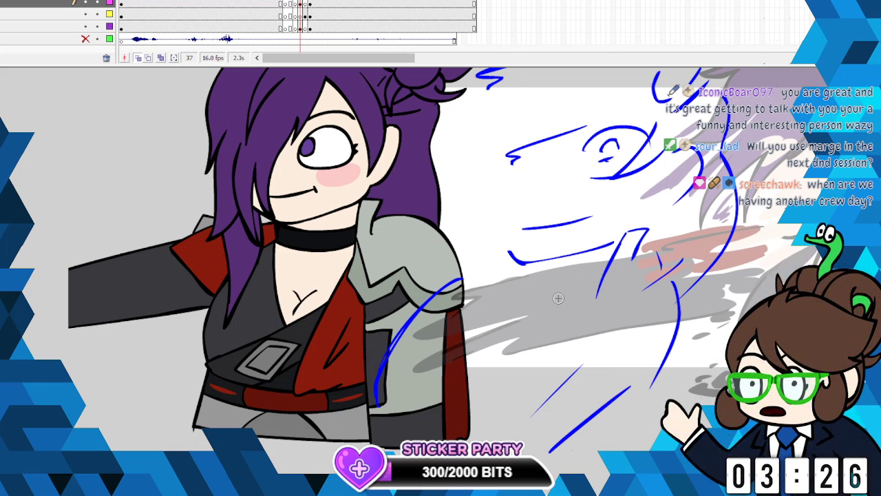
mouse_move(601, 267)
left_mouse_down()
mouse_move(517, 277)
mouse_move(426, 380)
left_mouse_up()
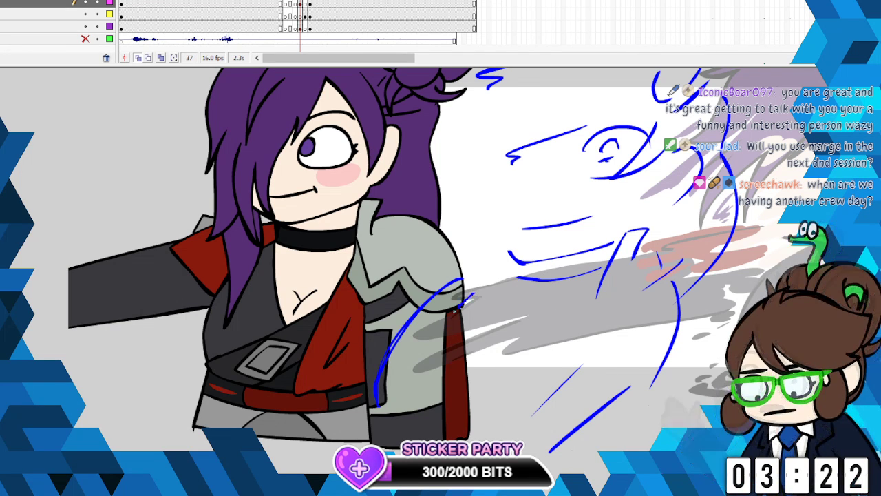
left_click_drag(572, 311, 468, 379)
left_click_drag(509, 327, 465, 361)
- Sketch the angular belt buckle with an inner stroke at the waist, and the long coat lapel edge with a short fold line beside it
left_click_drag(448, 395, 399, 426)
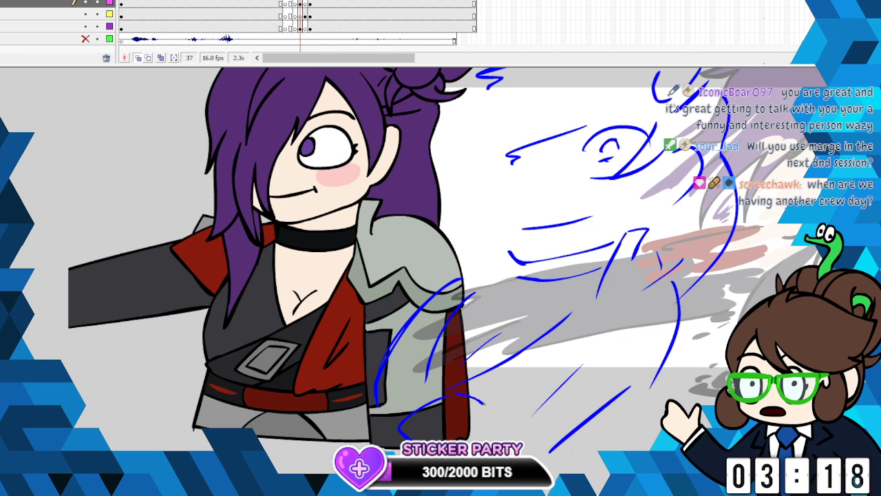
mouse_move(484, 403)
left_mouse_down()
mouse_move(503, 412)
mouse_move(474, 441)
left_mouse_up()
left_click_drag(449, 410, 419, 422)
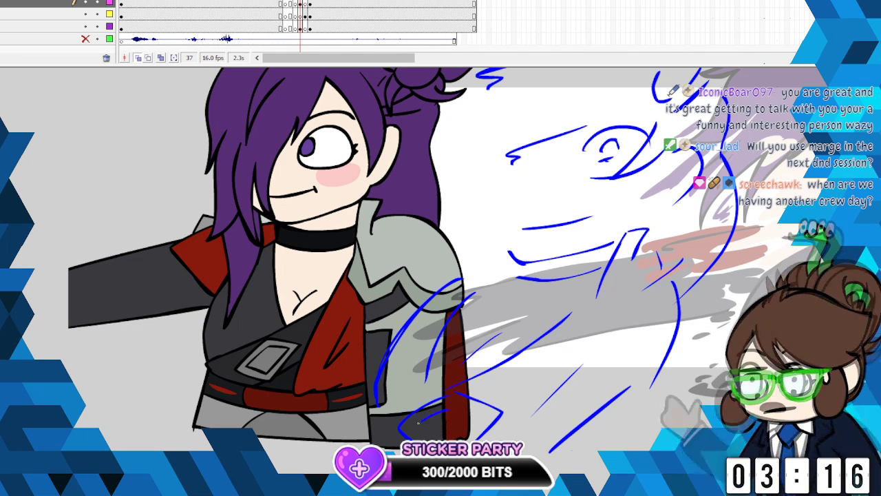
mouse_move(579, 303)
left_mouse_down()
mouse_move(520, 385)
mouse_move(507, 438)
left_mouse_up()
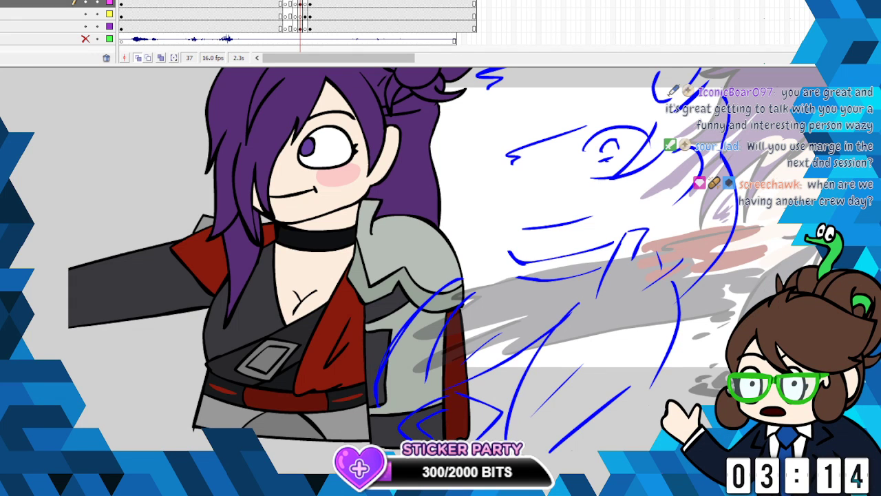
left_click_drag(540, 376, 528, 414)
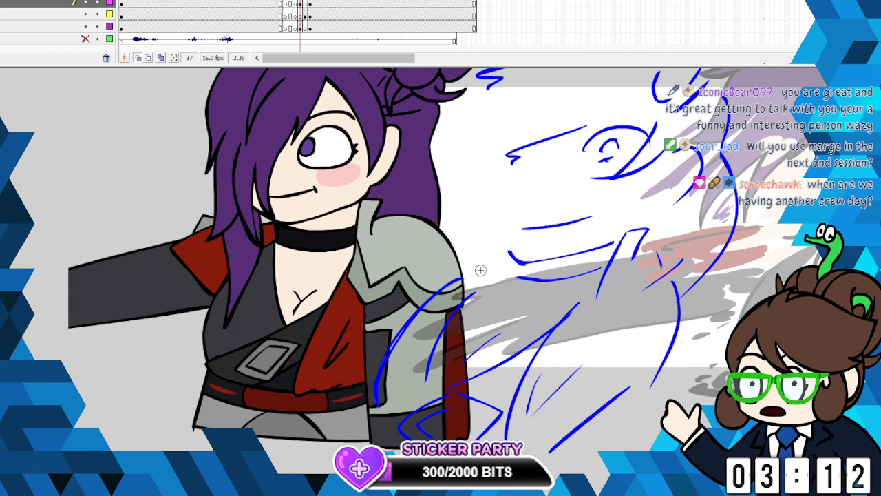
- Sketch the outstretched arm as long sweeping strokes across the first pose's chest and belt, with an extra streak along the upper edge
mouse_move(436, 255)
left_mouse_down()
mouse_move(196, 318)
mouse_move(122, 350)
mouse_move(84, 386)
left_mouse_up()
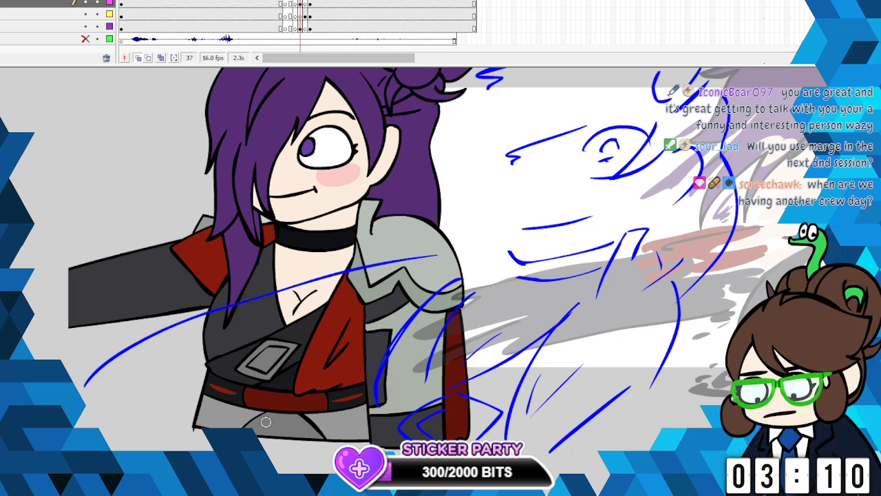
left_click_drag(357, 363, 152, 423)
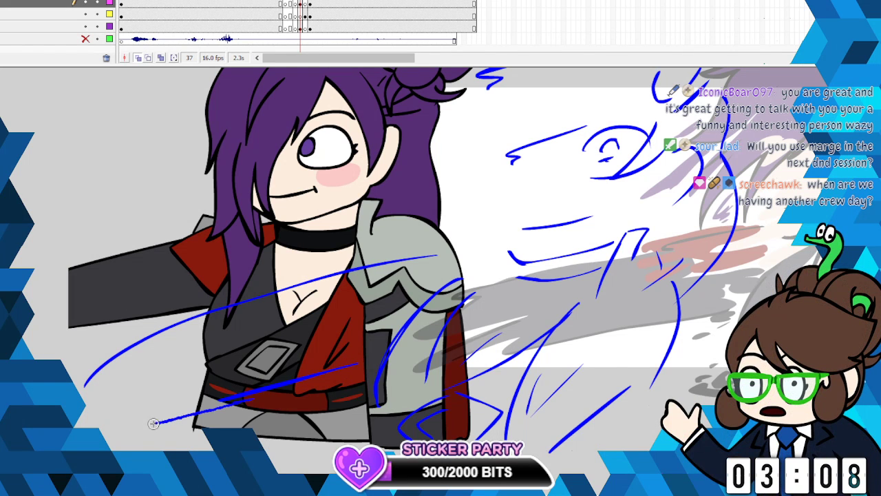
left_click_drag(206, 308, 63, 364)
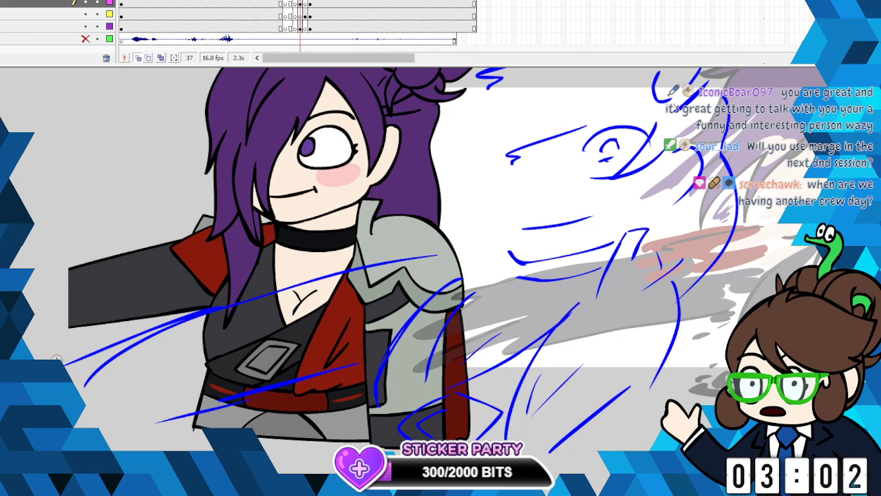
- Sketch the fringe's jagged lower tips beside the face and a curved outline for the top of the head
scroll(536, 263, "up", 5)
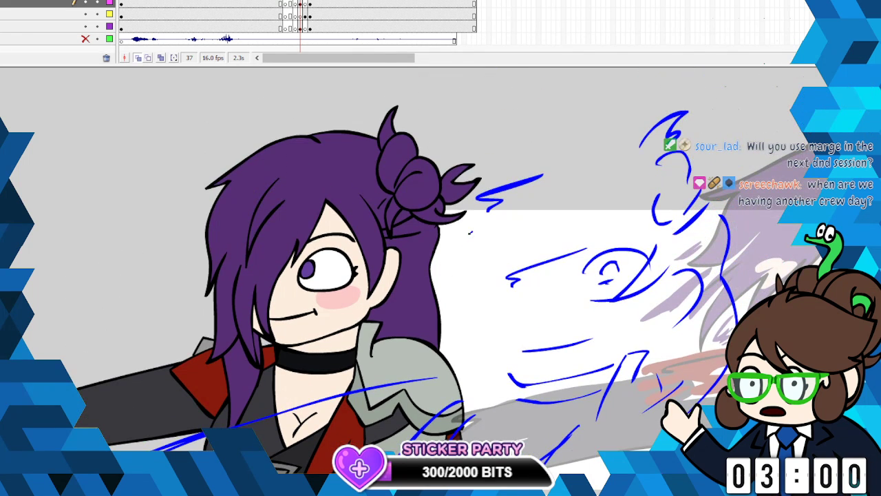
left_click_drag(472, 232, 439, 296)
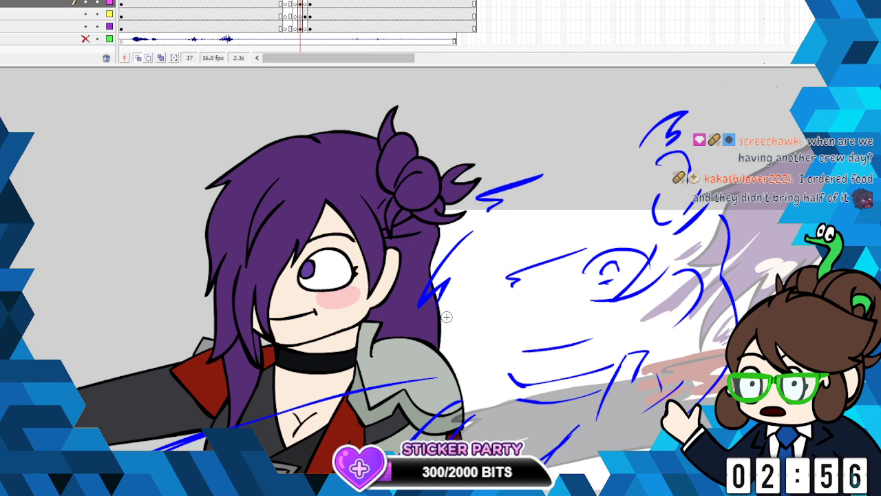
mouse_move(483, 308)
left_mouse_down()
mouse_move(452, 322)
mouse_move(475, 317)
left_mouse_up()
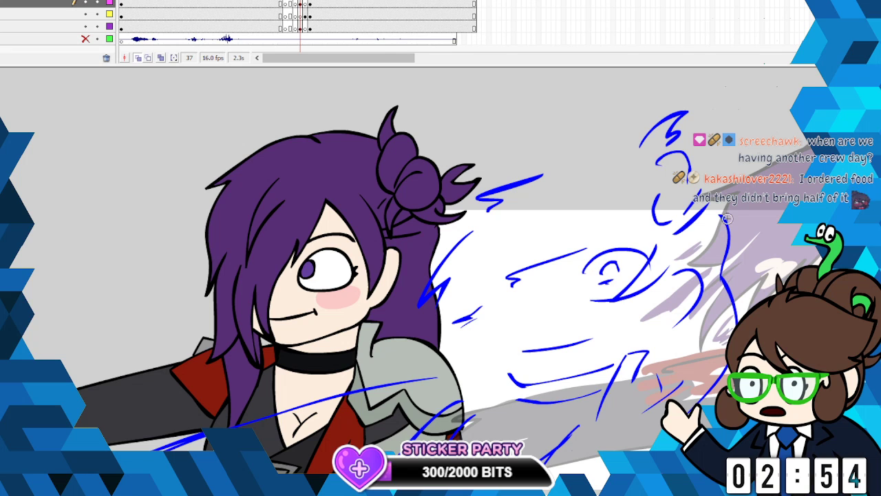
left_click_drag(626, 153, 505, 184)
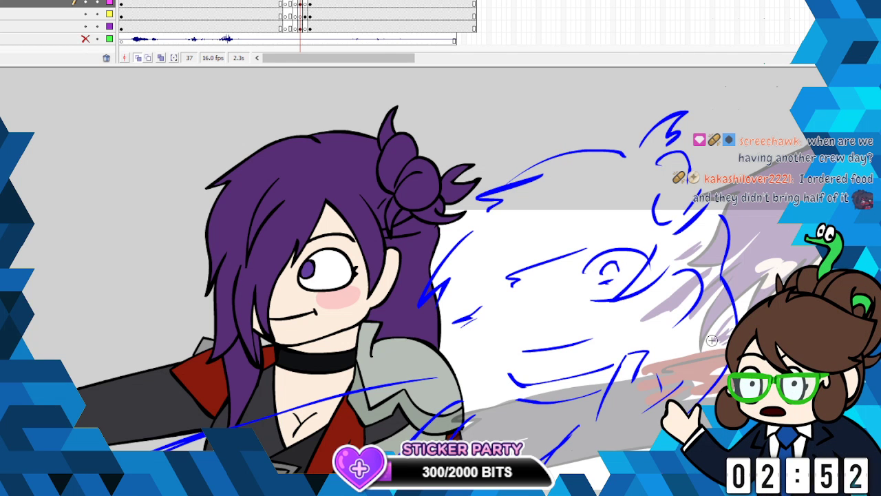
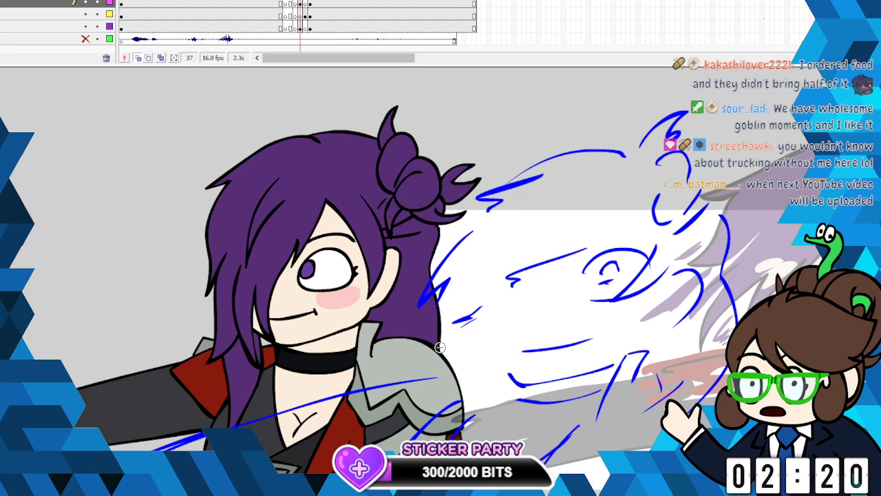
- Sketch the trailing hair tip over the shoulder armour and short diagonal fold strokes beside the shoulder and along the coat
left_click_drag(433, 330, 346, 386)
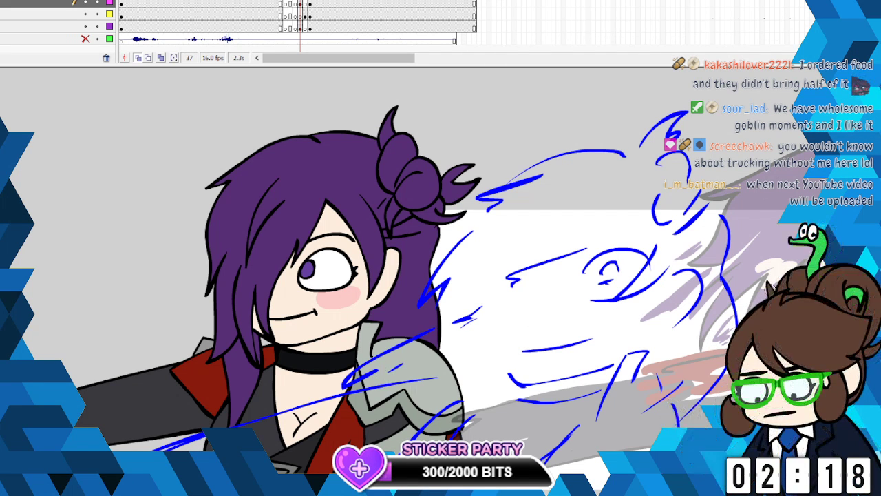
scroll(440, 276, "down", 4)
scroll(620, 219, "up", 1)
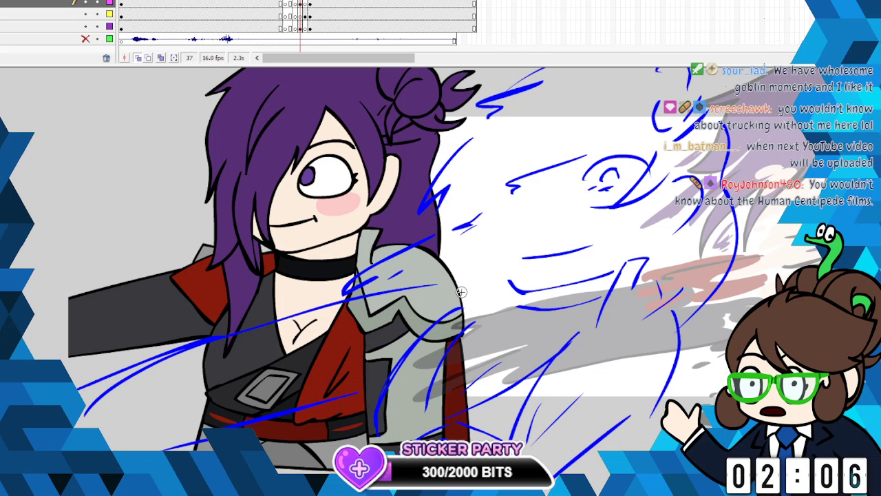
mouse_move(474, 243)
left_mouse_down()
mouse_move(451, 285)
mouse_move(474, 243)
left_mouse_up()
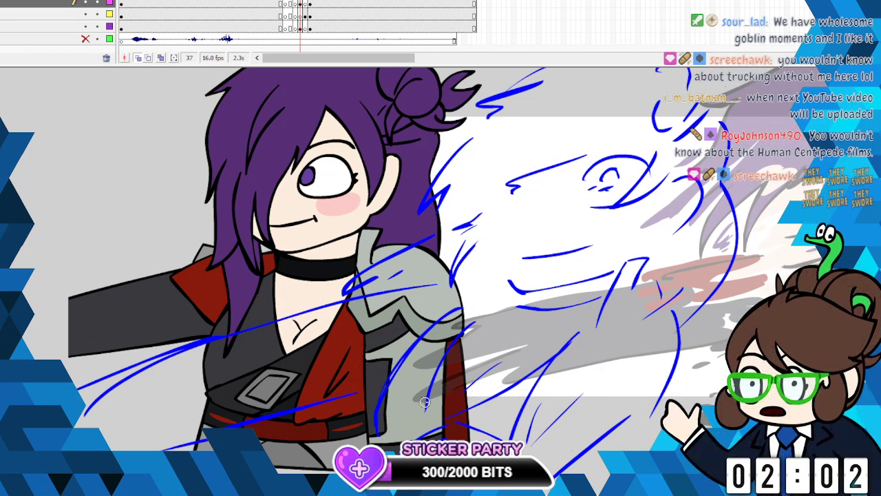
left_click_drag(398, 324, 380, 342)
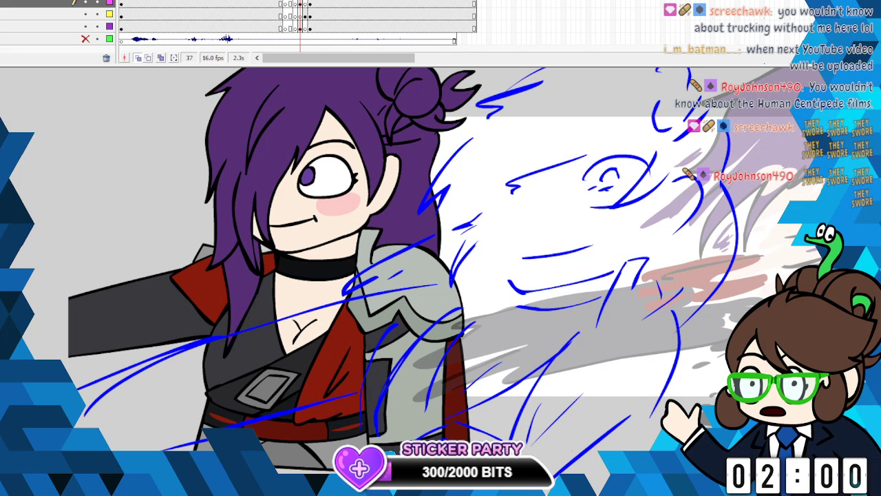
- Recolour all the blue sketch lines at frame 37 black, and pick the character's hair purple as the drawing colour
left_click(300, 4)
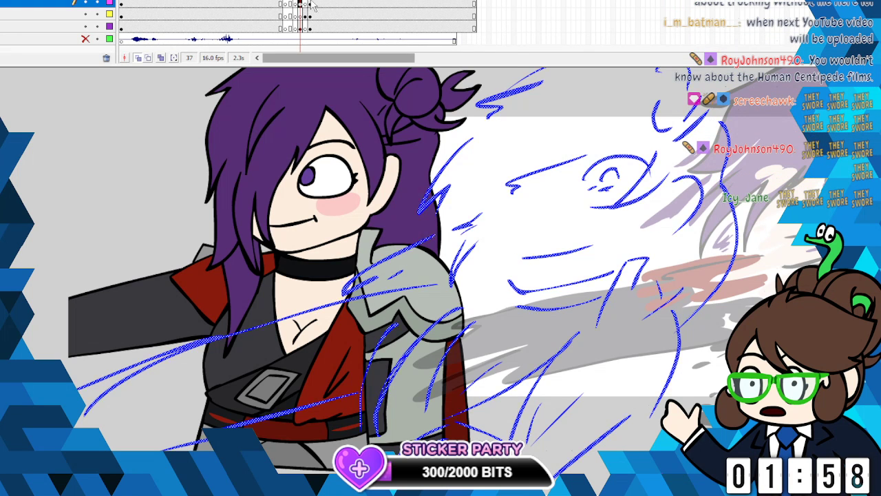
left_click(2, 119)
left_click(2, 137)
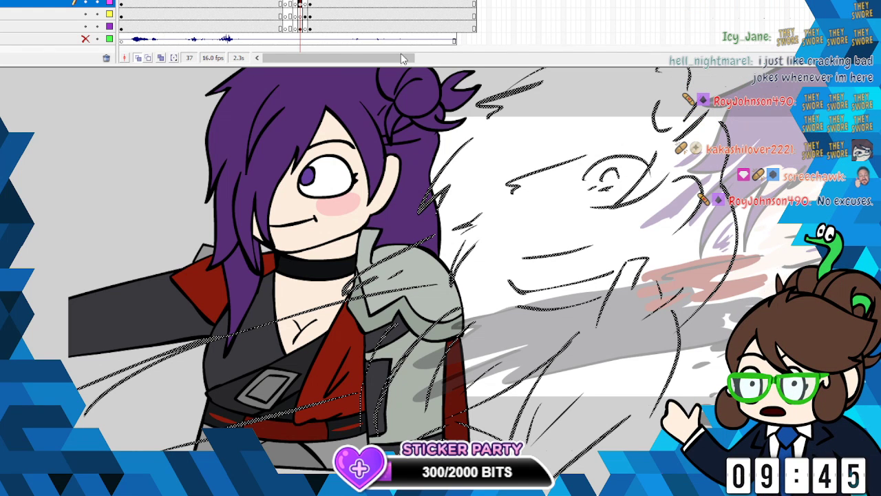
right_click(446, 165)
left_click(475, 190)
left_click(344, 1)
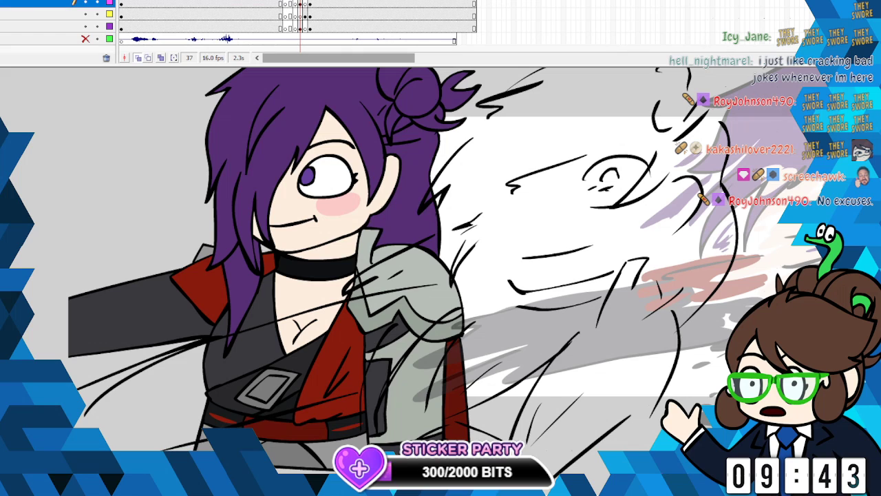
left_click(7, 289)
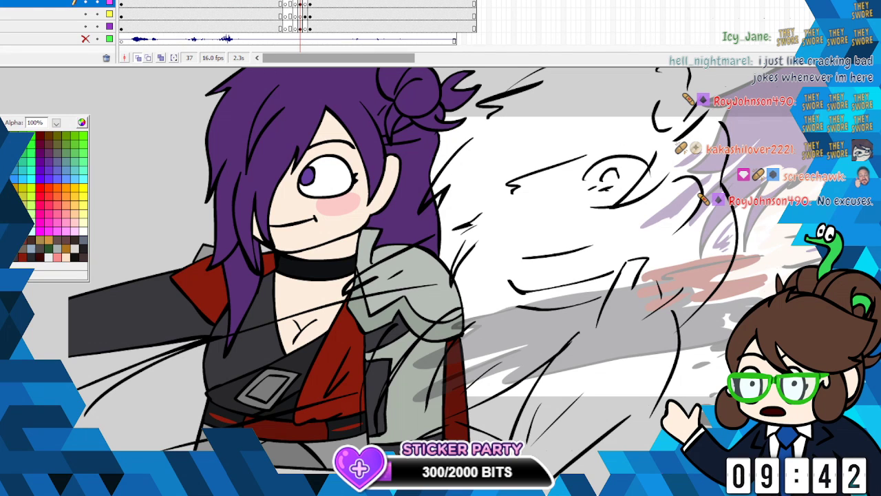
left_click(269, 161)
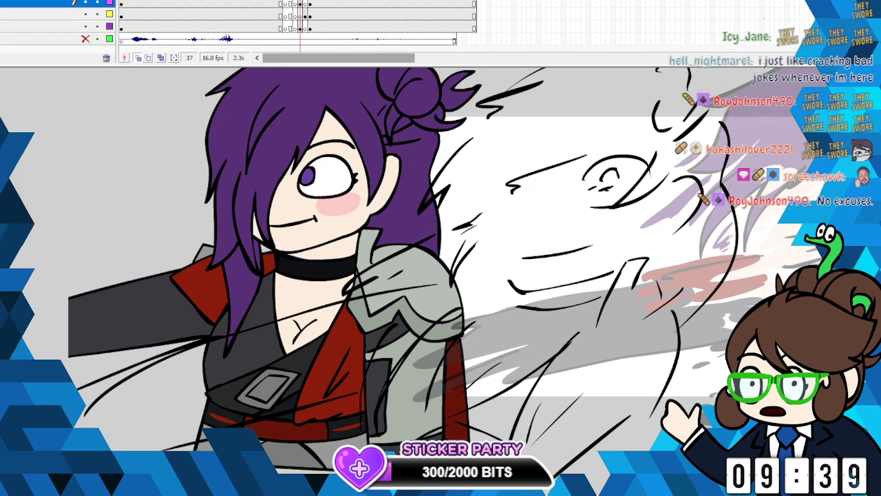
left_click(303, 6)
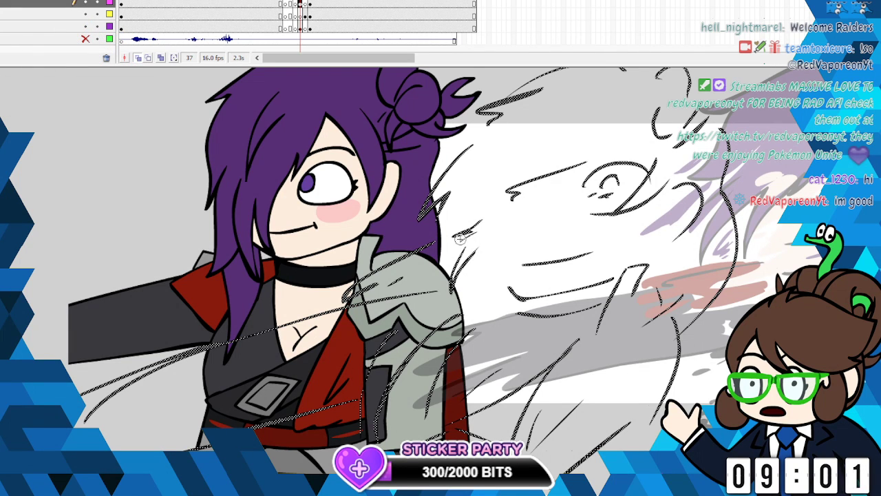
left_click_drag(500, 117, 476, 137)
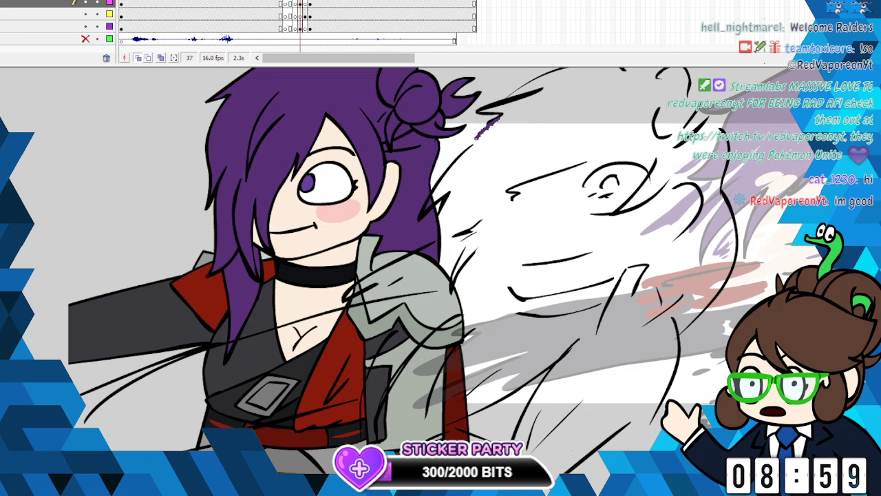
key("ctrl+z")
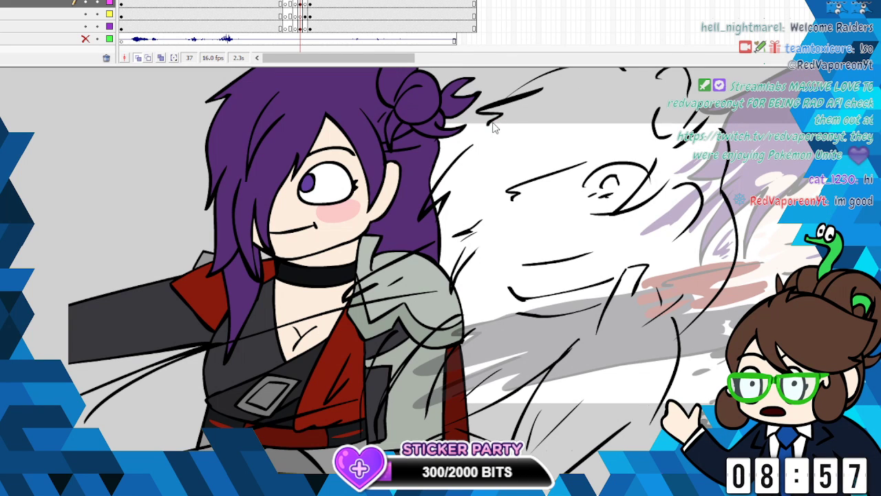
- On the yellow-marked layer at frame 37, outline the smeared hair's front edge and jagged lower tips in purple, with the finished pose's layer hidden
left_click(301, 13)
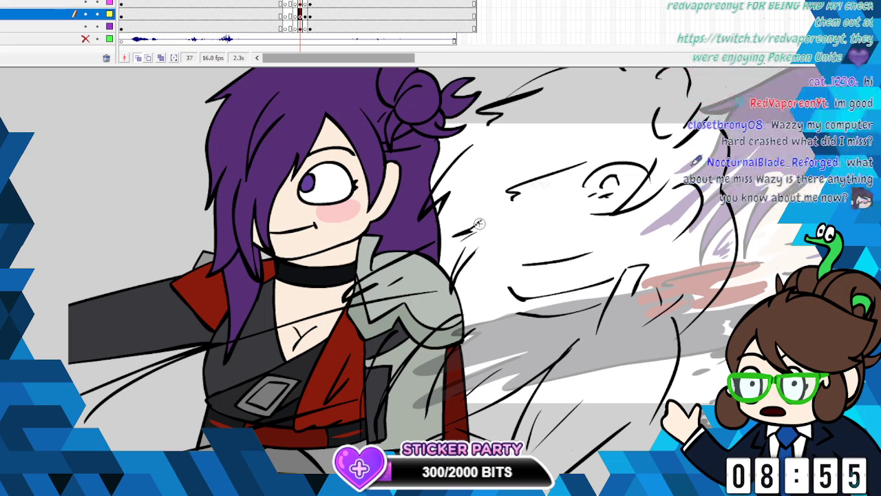
mouse_move(486, 146)
left_mouse_down()
mouse_move(444, 172)
mouse_move(433, 195)
mouse_move(453, 190)
mouse_move(430, 236)
left_mouse_up()
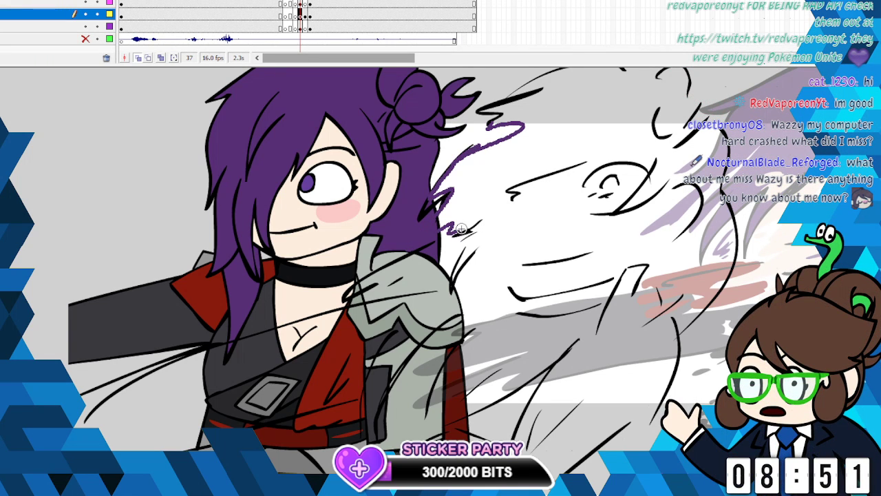
left_click(85, 25)
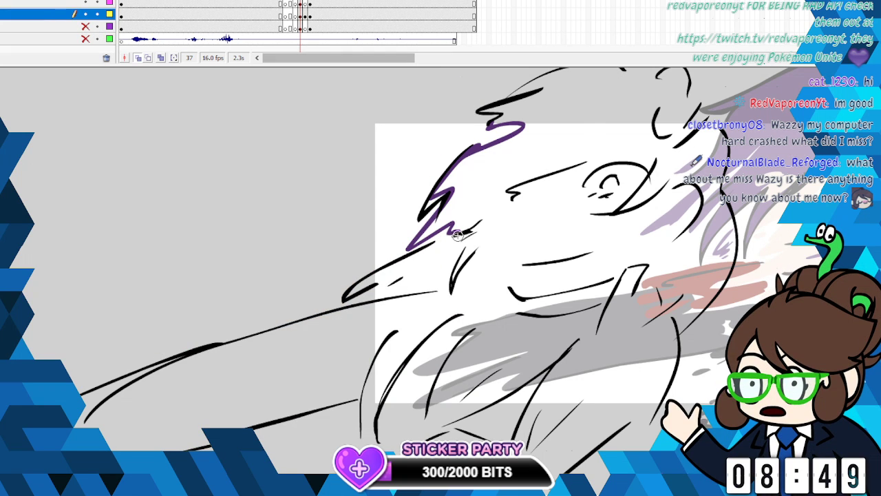
left_click_drag(473, 238, 449, 290)
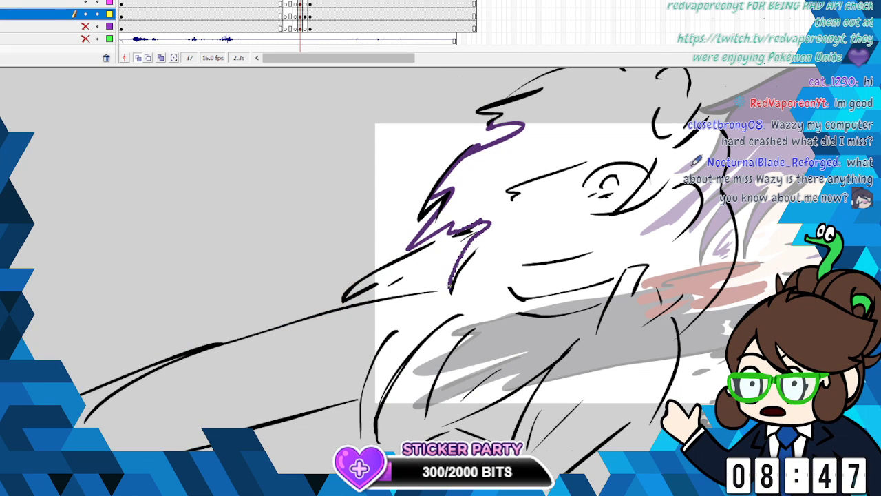
left_click_drag(513, 234, 515, 245)
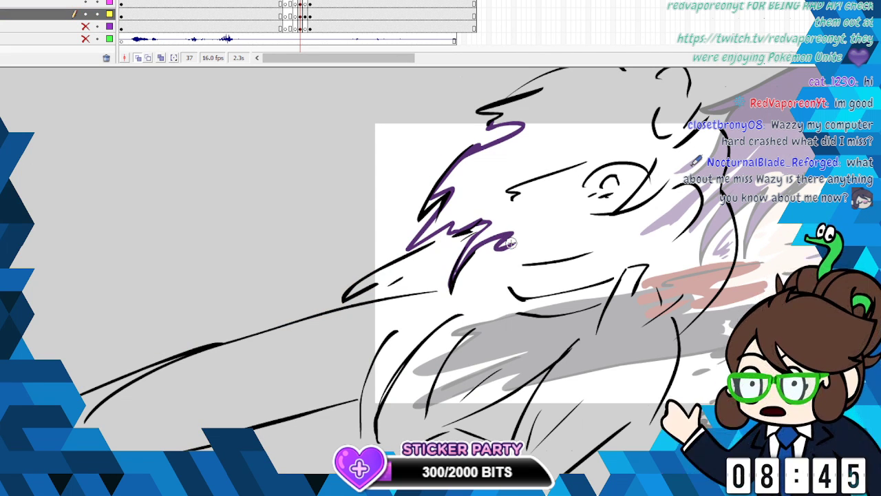
mouse_move(515, 195)
left_mouse_down()
mouse_move(508, 208)
mouse_move(522, 244)
left_mouse_up()
- Outline the hair around the eye, the side lock, and the long pointed strand by the neck in purple, and add trailing wisps in front
mouse_move(565, 182)
left_mouse_down()
mouse_move(642, 146)
mouse_move(653, 130)
mouse_move(662, 158)
mouse_move(617, 215)
left_mouse_up()
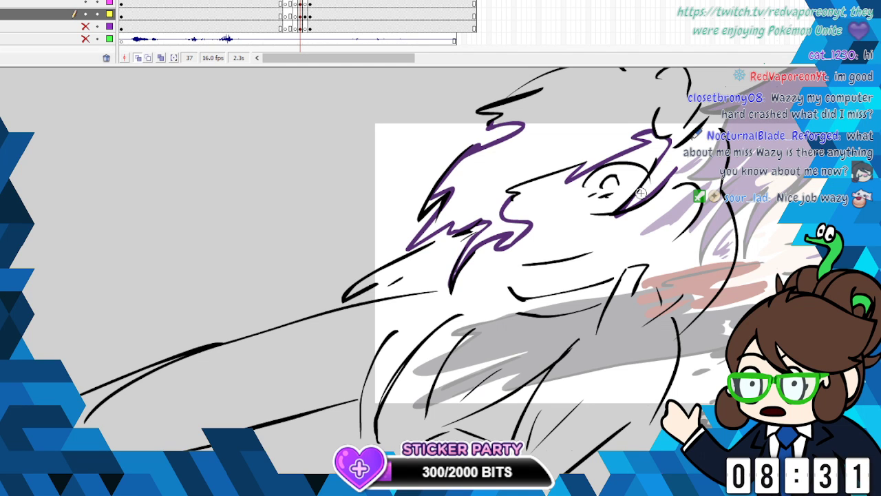
left_click_drag(659, 217, 678, 171)
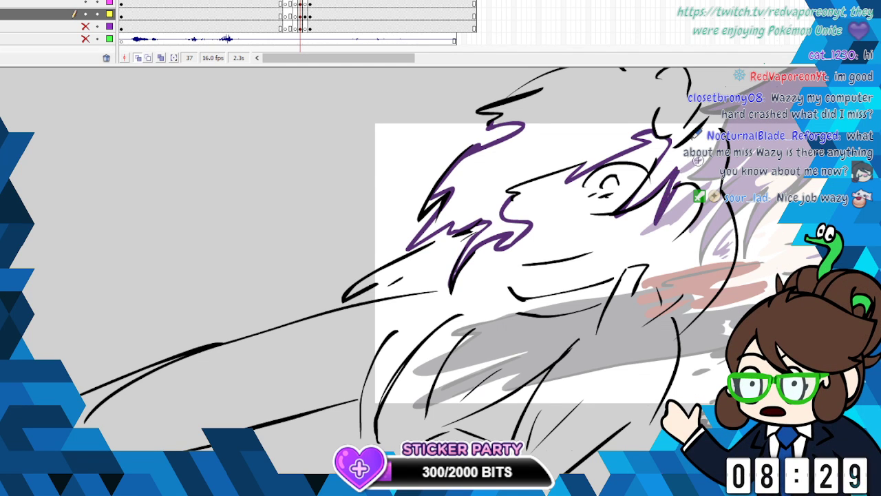
left_click_drag(679, 242, 669, 244)
mouse_move(655, 273)
left_mouse_down()
mouse_move(584, 373)
mouse_move(688, 284)
left_mouse_up()
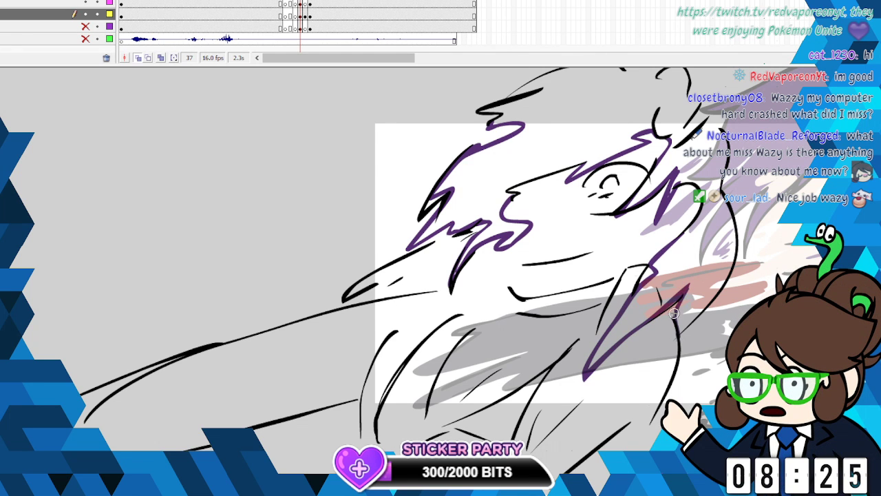
mouse_move(448, 280)
left_mouse_down()
mouse_move(365, 297)
mouse_move(380, 267)
mouse_move(454, 229)
mouse_move(343, 259)
mouse_move(398, 232)
mouse_move(369, 226)
mouse_move(384, 223)
left_mouse_up()
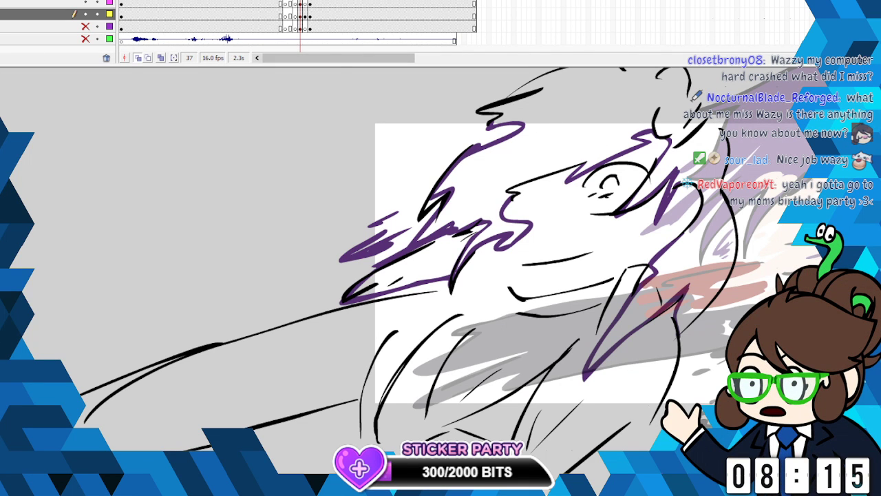
- Outline the spiky hair bun, the back edge of the hair, and the top of the head down to the fringe tip in purple
left_click(300, 14)
scroll(441, 275, "up", 5)
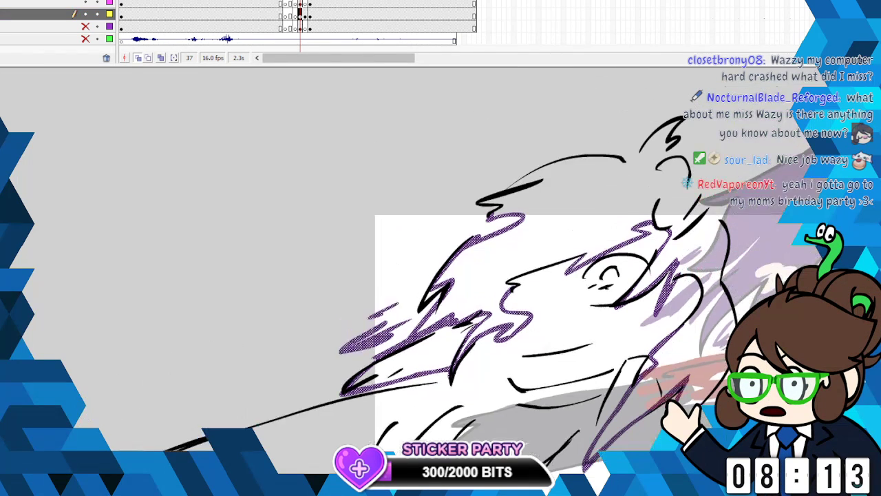
mouse_move(714, 394)
left_mouse_down()
mouse_move(725, 371)
mouse_move(732, 324)
mouse_move(715, 288)
mouse_move(701, 288)
mouse_move(723, 256)
mouse_move(725, 228)
mouse_move(708, 225)
mouse_move(674, 276)
mouse_move(710, 205)
mouse_move(690, 176)
mouse_move(652, 165)
mouse_move(682, 118)
left_mouse_up()
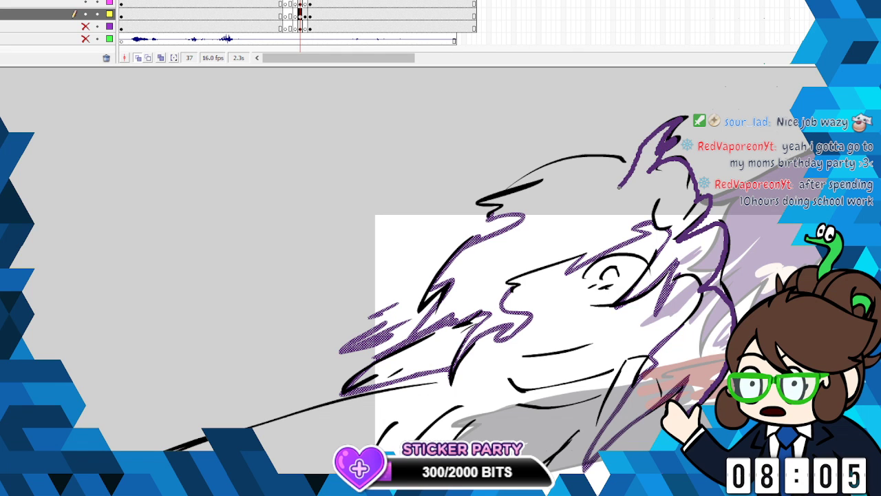
mouse_move(624, 157)
left_mouse_down()
mouse_move(554, 166)
mouse_move(477, 203)
left_mouse_up()
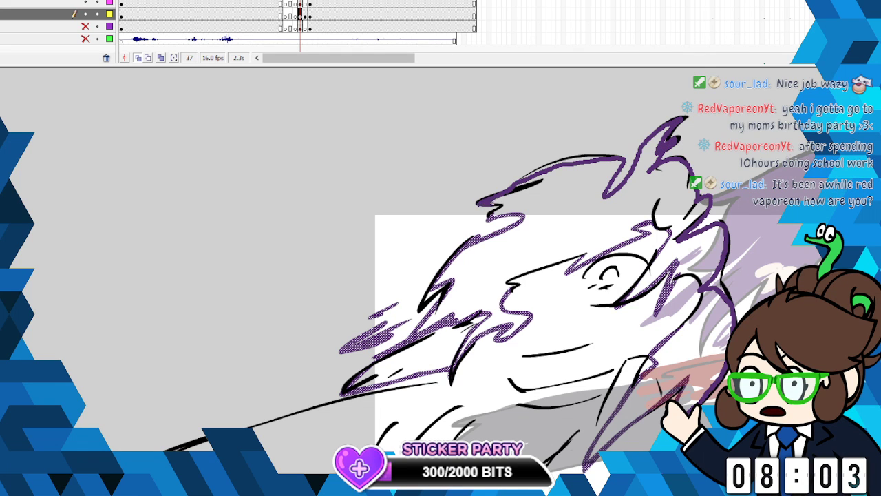
left_click(496, 179)
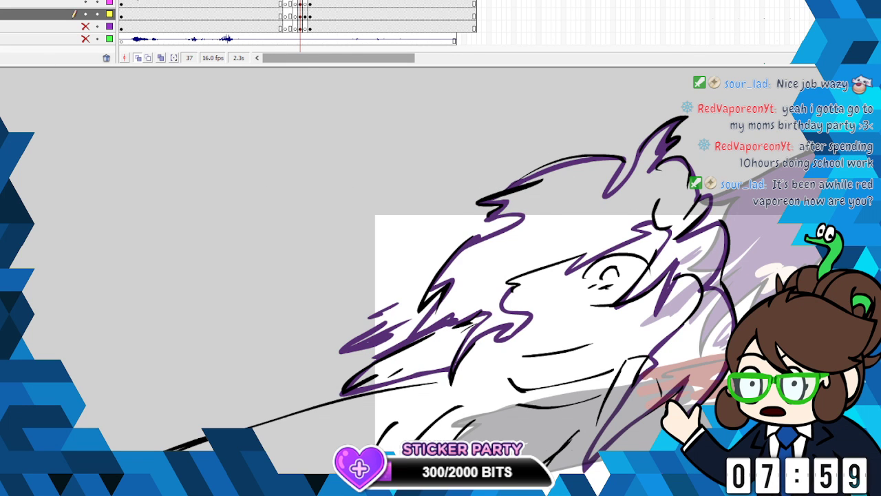
- Fill the smeared hair's lower tips and main mass with purple, hiding the line layer for the first fill and restoring all layers
left_click(86, 3)
left_click(443, 337)
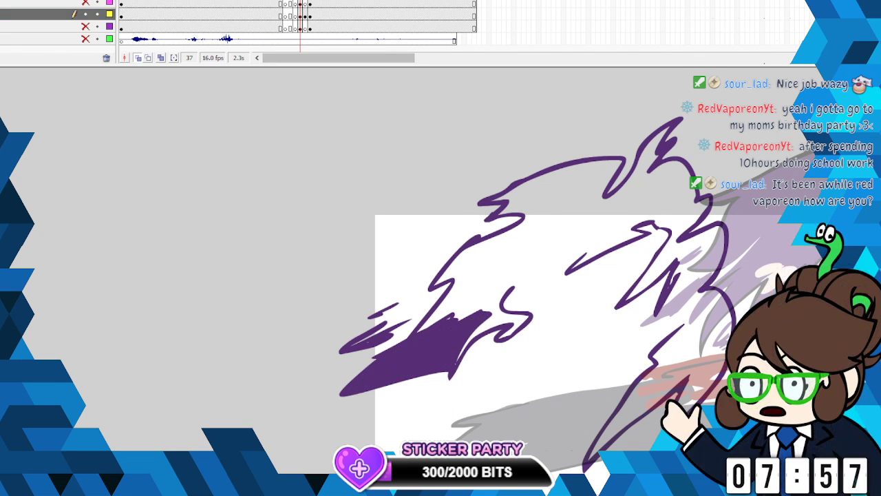
left_click(85, 0)
left_click(85, 0)
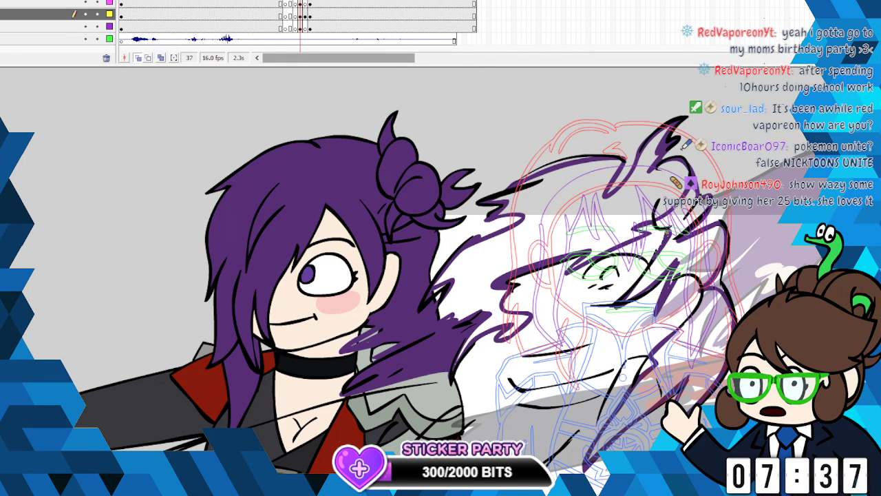
left_click(493, 238)
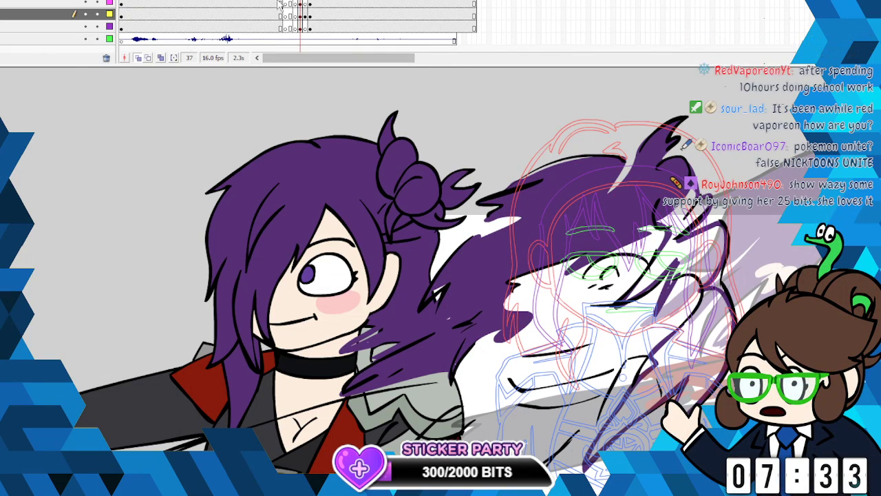
- Move the finished pose on the purple-marked layer sideways, clear of the smear drawing, and return to the yellow-marked layer at frame 37
left_click(295, 27)
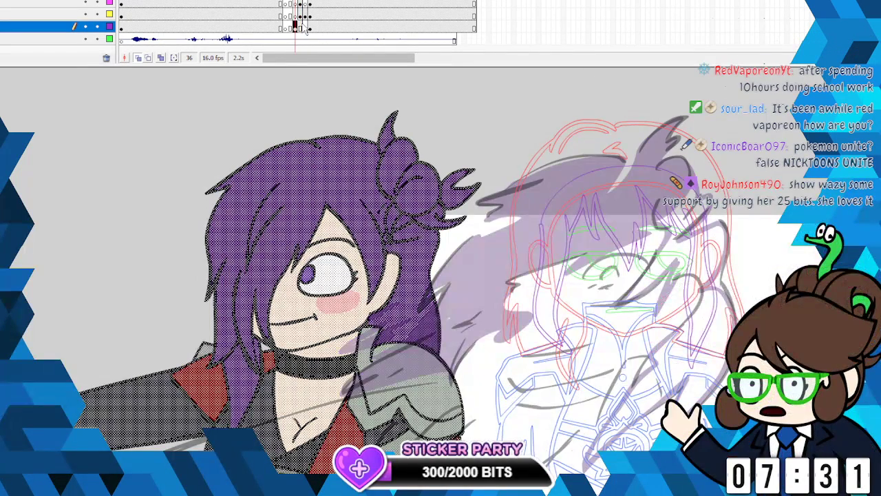
left_click(301, 15)
left_click(300, 28)
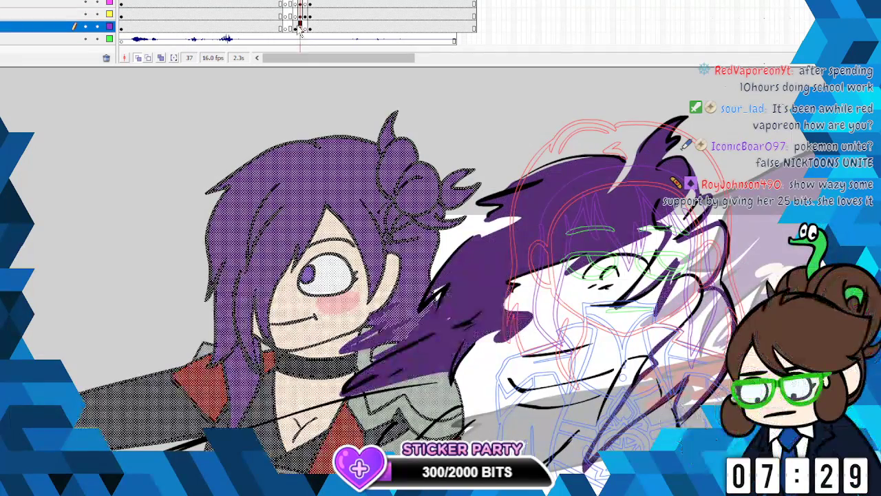
left_click_drag(343, 204, 89, 236)
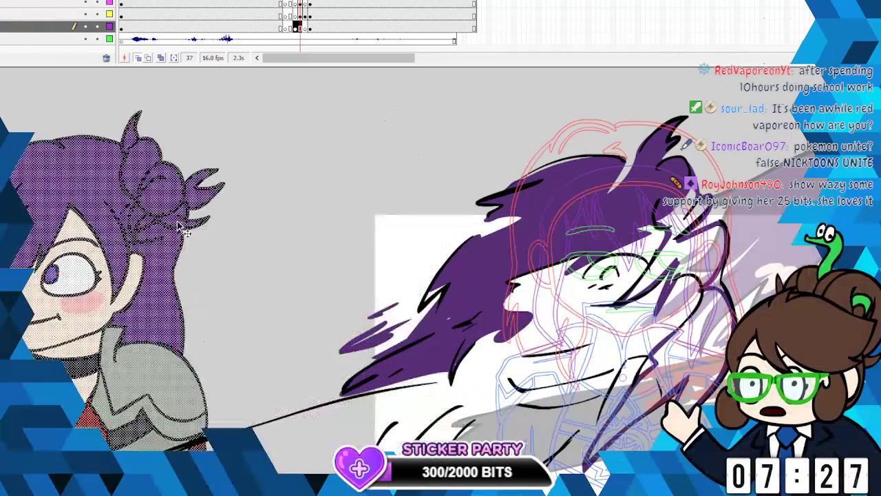
left_click(279, 248)
right_click(301, 27)
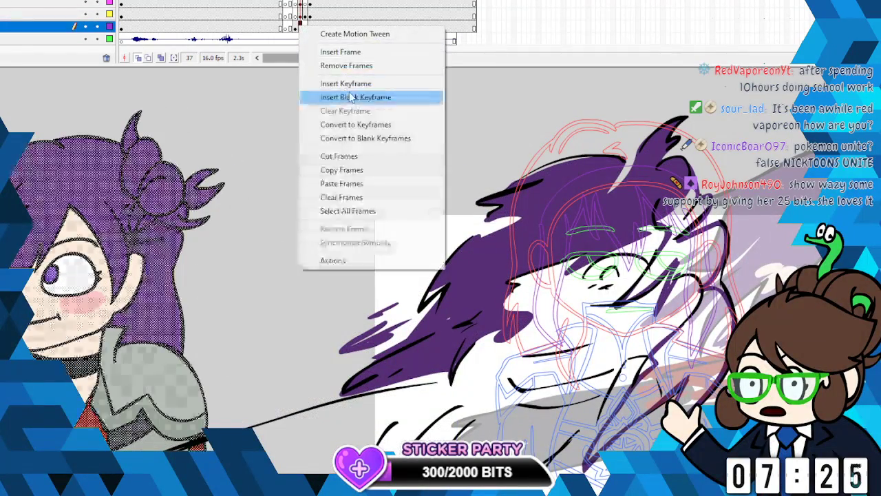
left_click(302, 14)
key("Escape")
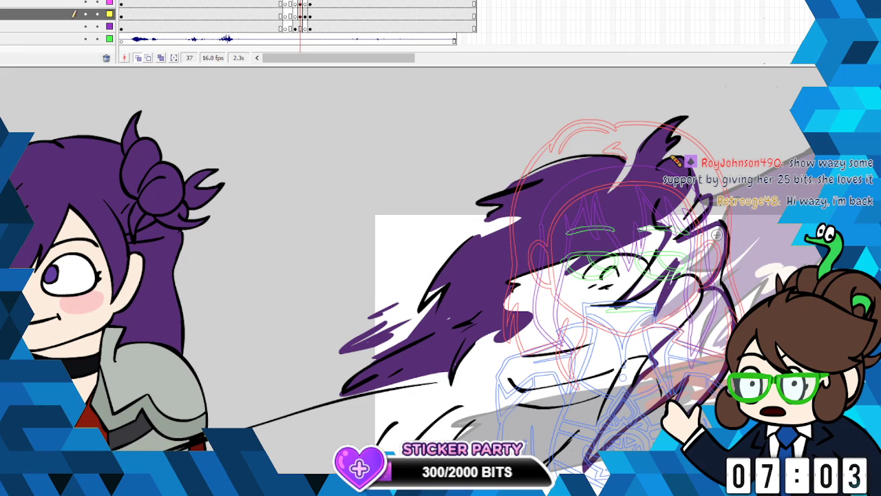
- Close the outline of the back hair behind the ear, fill it with purple, and add loose purple wisps behind the smear
mouse_move(704, 287)
left_mouse_down()
mouse_move(680, 276)
mouse_move(702, 283)
mouse_move(704, 298)
mouse_move(666, 340)
left_mouse_up()
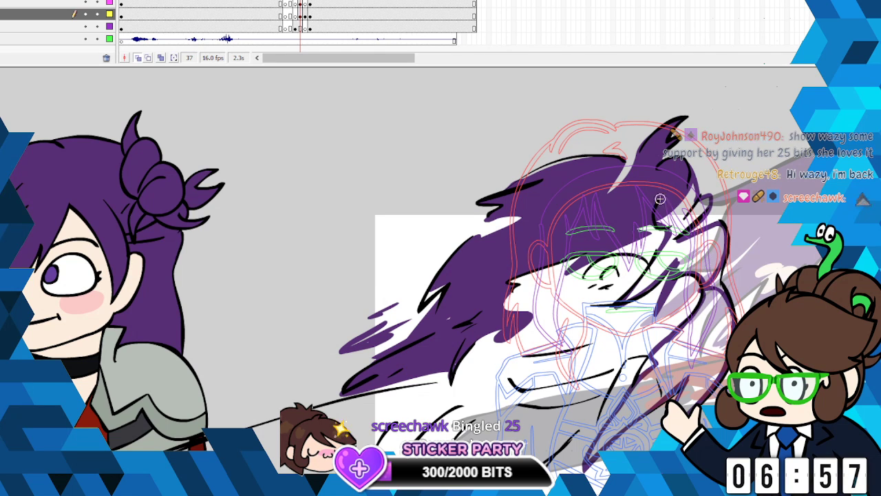
key("k")
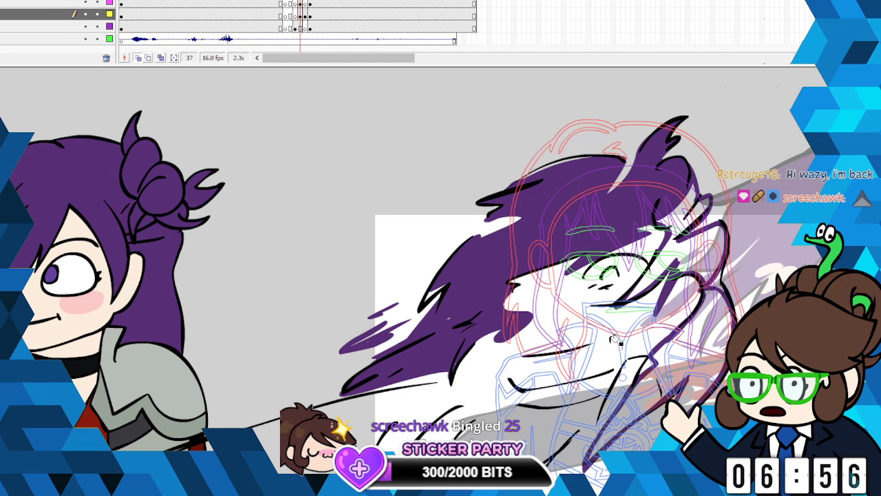
left_click(655, 385)
left_click(696, 247)
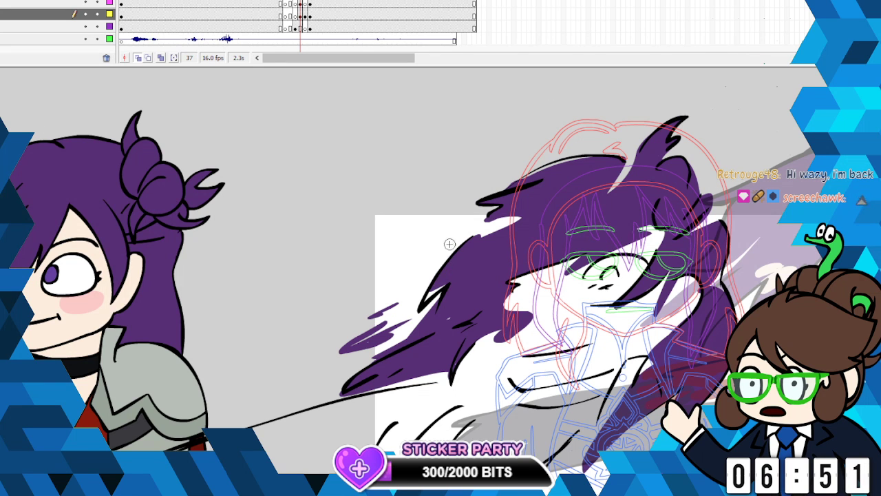
mouse_move(465, 222)
left_mouse_down()
mouse_move(422, 241)
mouse_move(427, 249)
mouse_move(450, 231)
mouse_move(414, 239)
left_mouse_up()
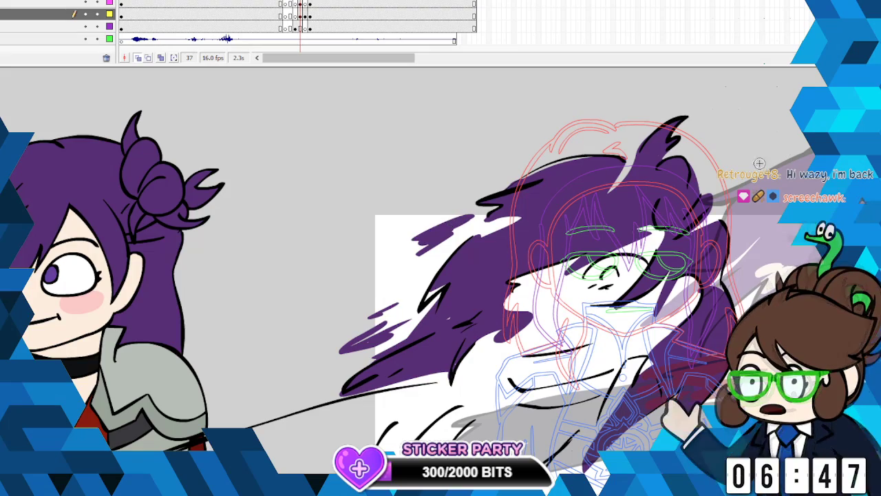
- Pick the skin tone from the finished pose's face as the fill colour
scroll(449, 225, "down", 3)
scroll(449, 220, "down", 2)
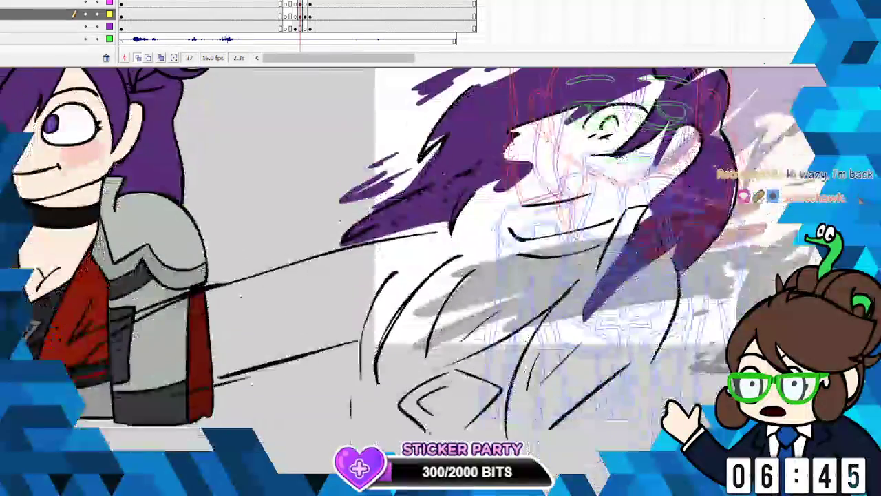
scroll(448, 221, "up", 3)
scroll(449, 220, "down", 2)
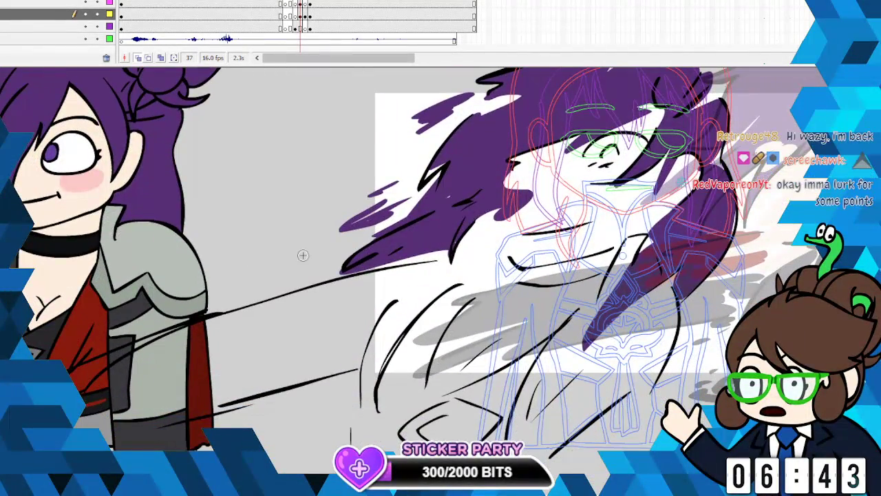
left_click(4, 189)
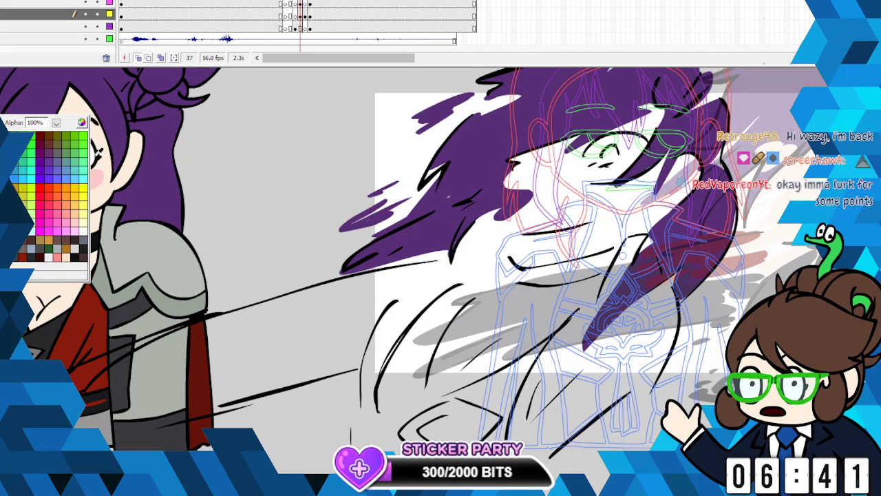
left_click(99, 153)
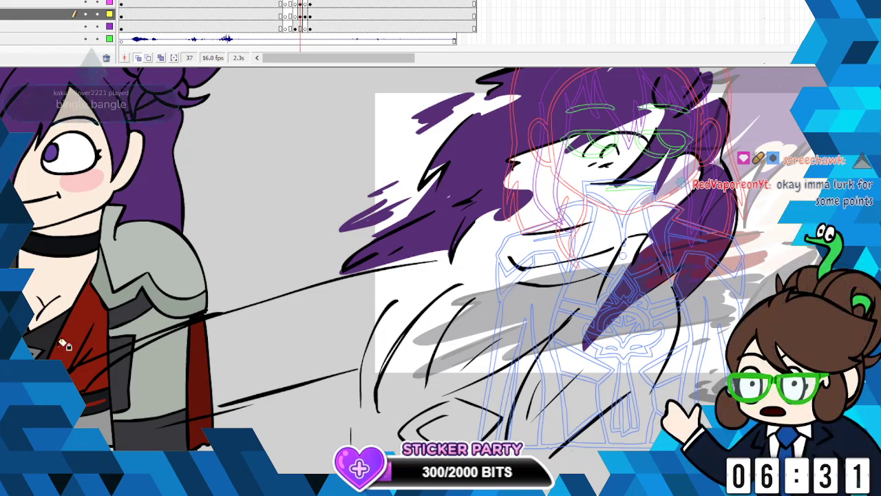
- Lock the layers around the yellow-marked one and display the foreground character in full colour instead of outlines
left_click_drag(98, 26, 98, 3)
left_click(97, 14)
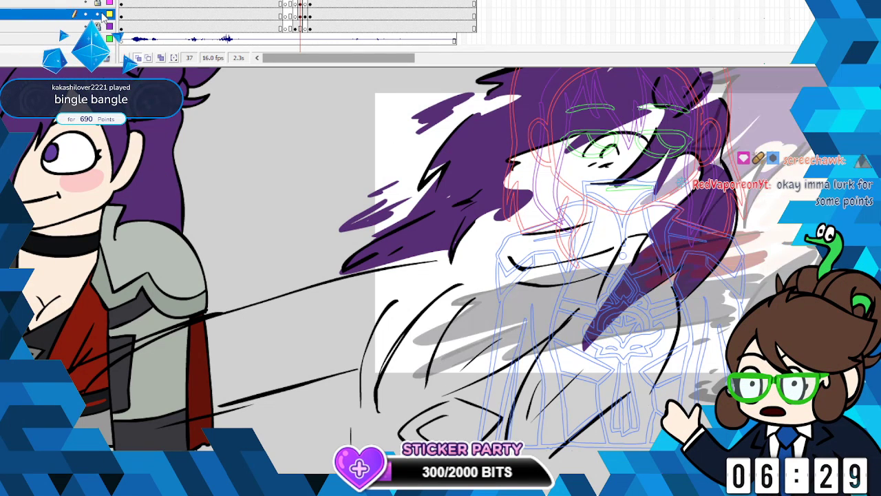
left_click_drag(622, 256, 623, 255)
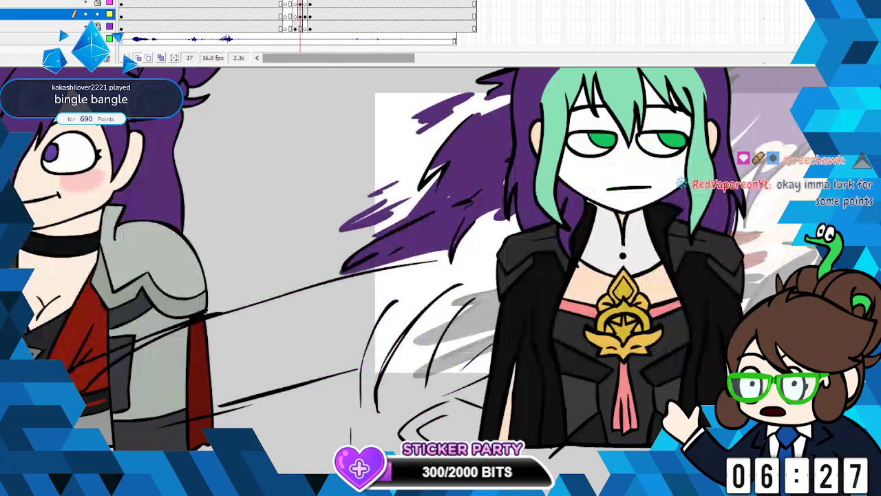
scroll(270, 187, "up", 3)
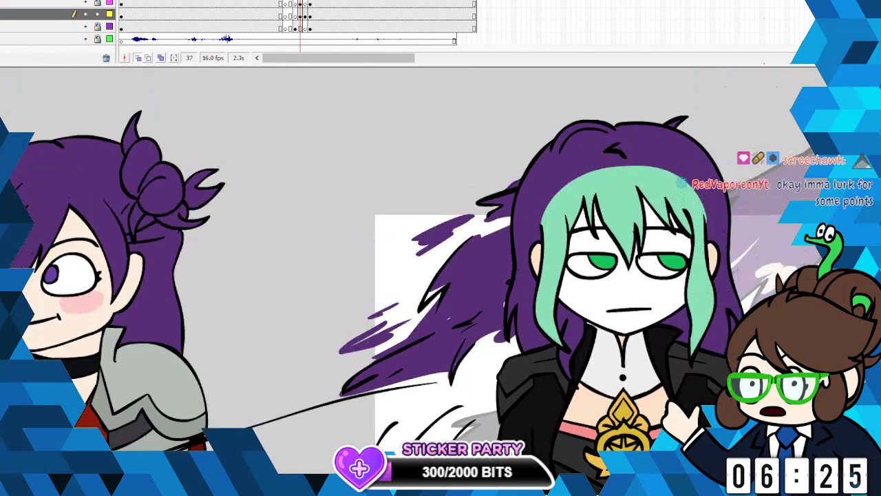
- Fill the foreground character's purple hair with the bangs' light green and the white face with the chest's skin tone
left_click(2, 124)
left_click(629, 189)
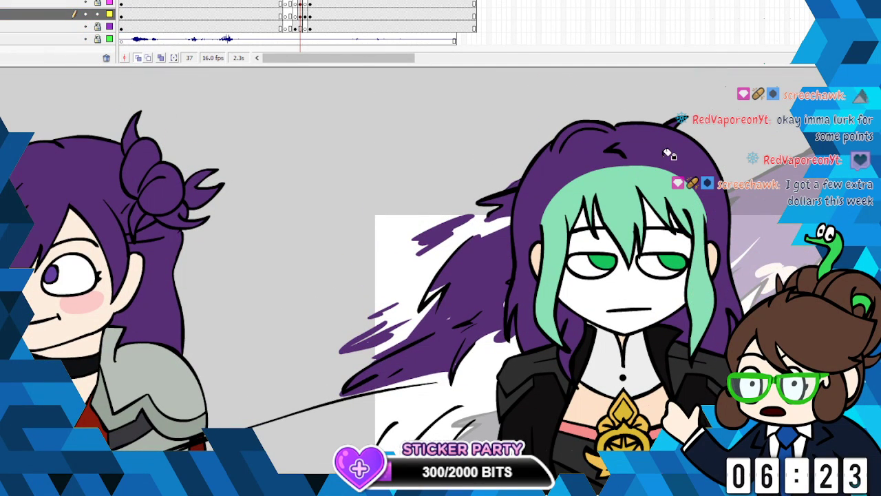
left_click(668, 153)
key("ctrl+z")
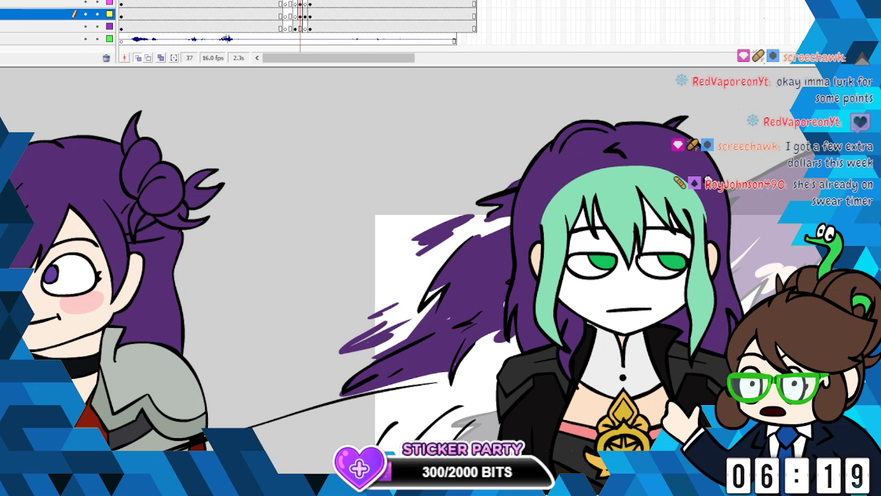
left_click(716, 176)
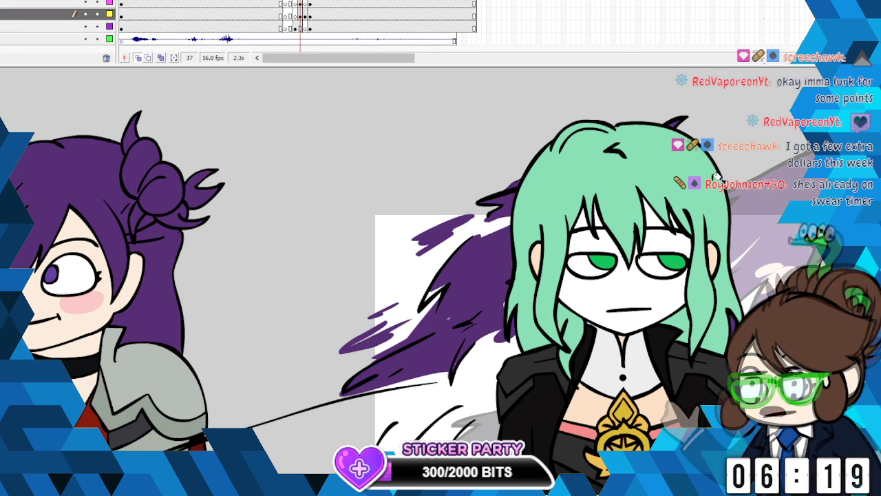
left_click(2, 119)
left_click(661, 402)
left_click(642, 281)
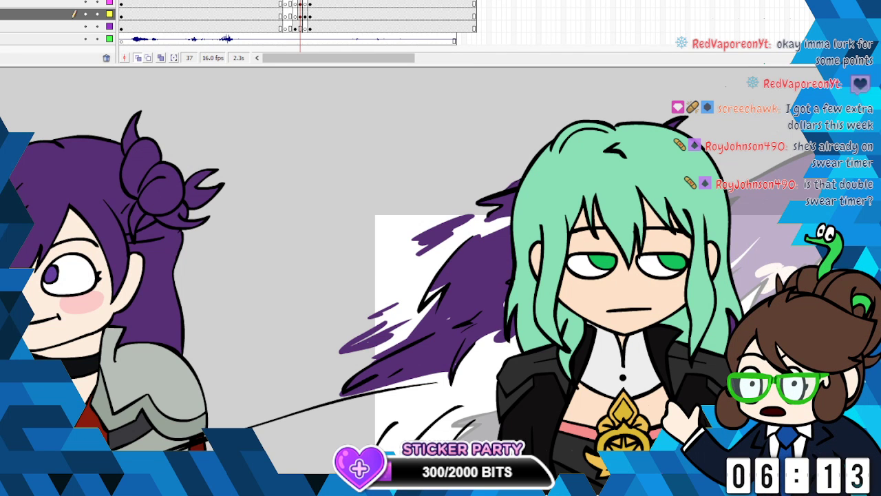
- Select frame 37 on the pink-marked line layer, lock all layers, and switch the foreground character's layers back to outline display
mouse_move(300, 1)
left_mouse_down()
mouse_move(345, 1)
mouse_move(285, 2)
mouse_move(305, 2)
mouse_move(296, 1)
left_mouse_up()
left_click(300, 3)
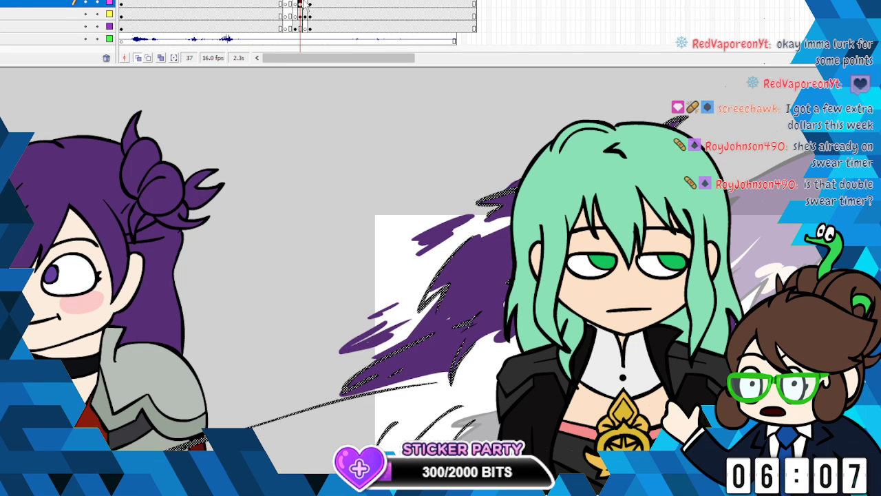
left_click(97, 0)
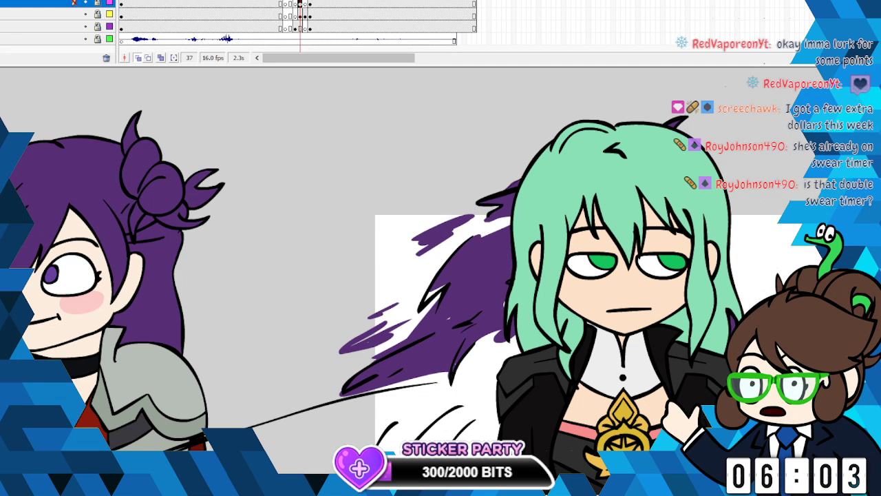
left_click_drag(109, 0, 109, 2)
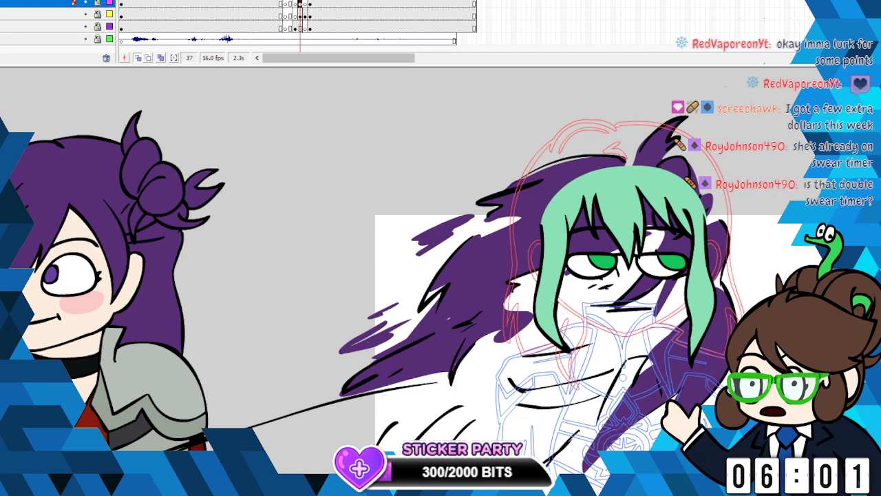
scroll(518, 2, "up", 2)
left_click_drag(109, 2, 109, 0)
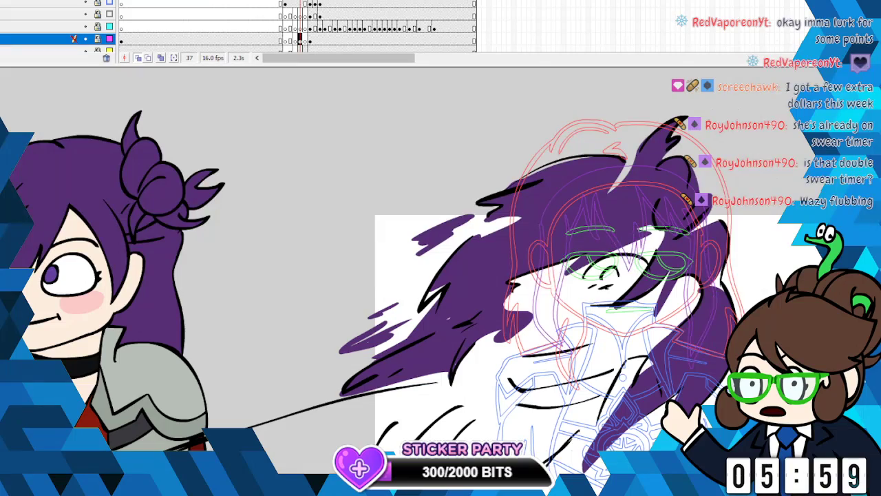
scroll(441, 262, "down", 4)
scroll(441, 275, "up", 4)
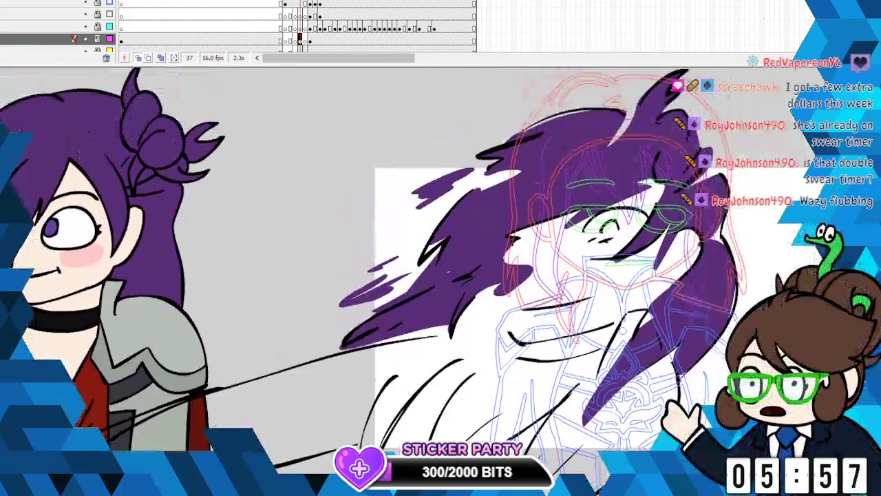
- Hide the foreground character's head, face and body layers so only the smear drawing and the finished pose show
left_click(86, 0)
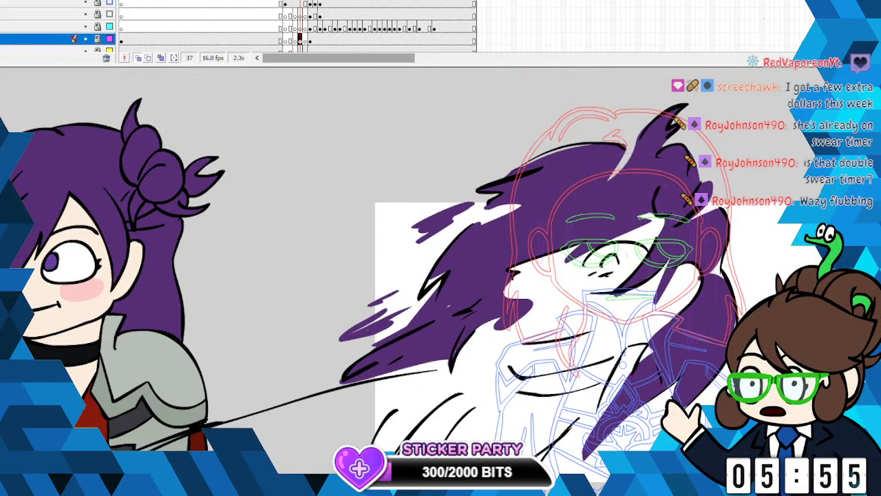
left_click(86, 1)
left_click(85, 1)
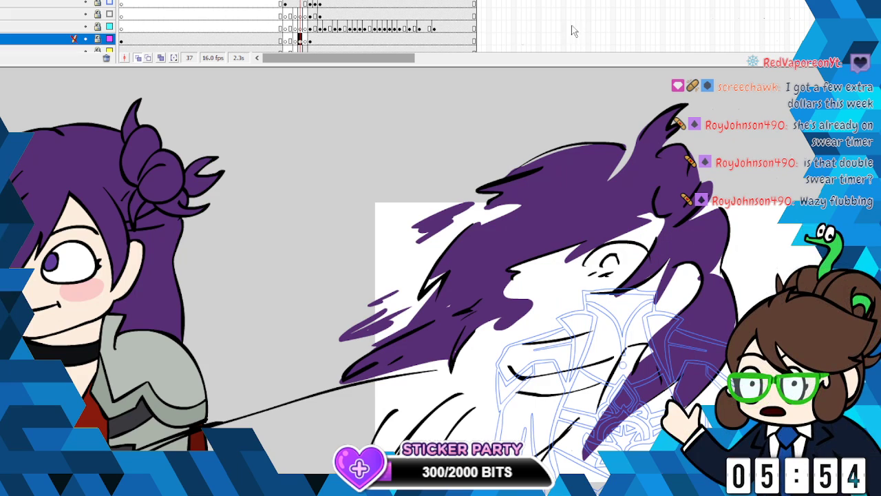
left_click(85, 3)
scroll(441, 275, "down", 4)
scroll(456, 133, "down", 1)
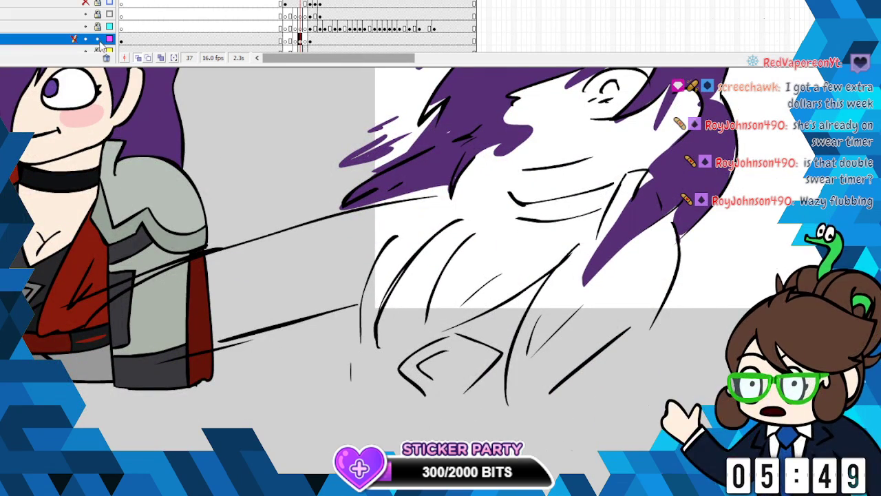
- Unlock the pink- and yellow-marked layers and make frame 37 of the yellow-marked layer active with nothing selected
left_click(304, 40)
scroll(571, 64, "up", 2)
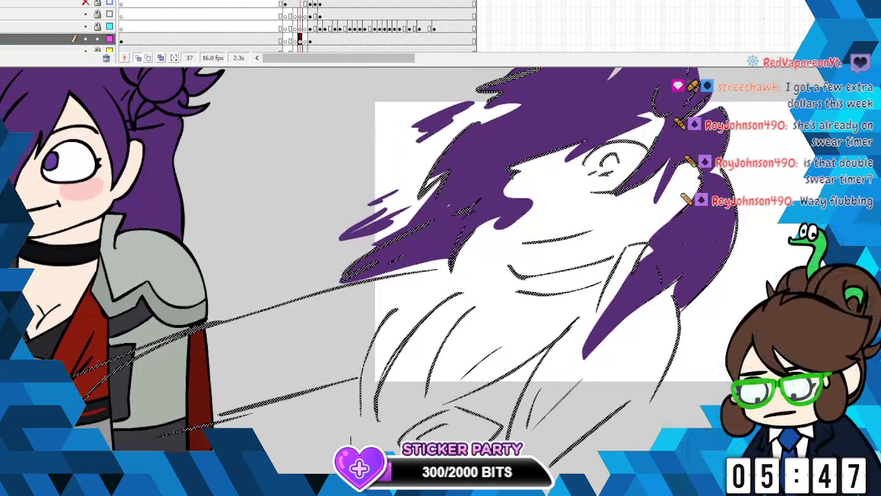
scroll(97, 26, "down", 1)
left_click(97, 13)
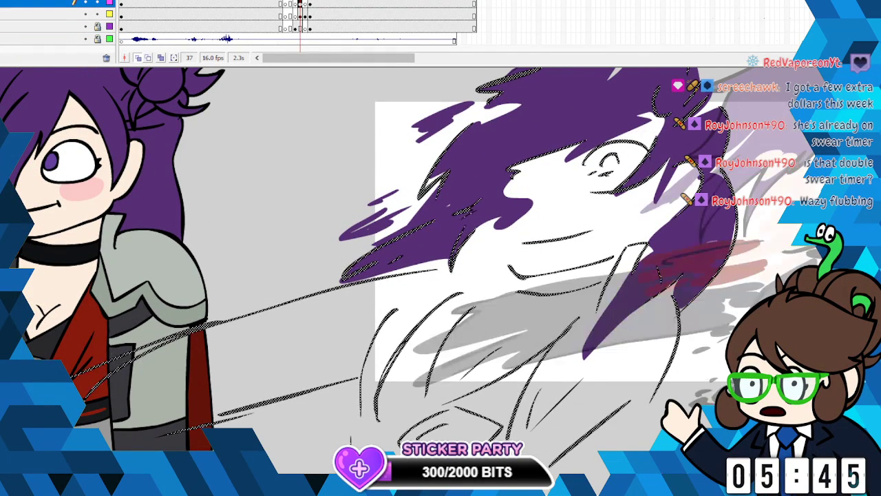
left_click(301, 14)
key("Escape")
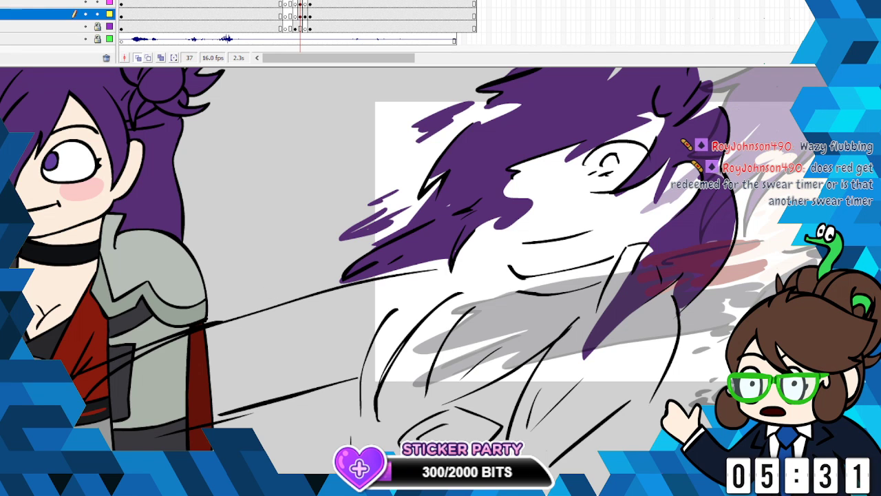
- Outline the smear's face, ear, neck and open chest in the finished pose's skin tone and fill the enclosed areas
left_click(3, 141)
left_click(94, 167)
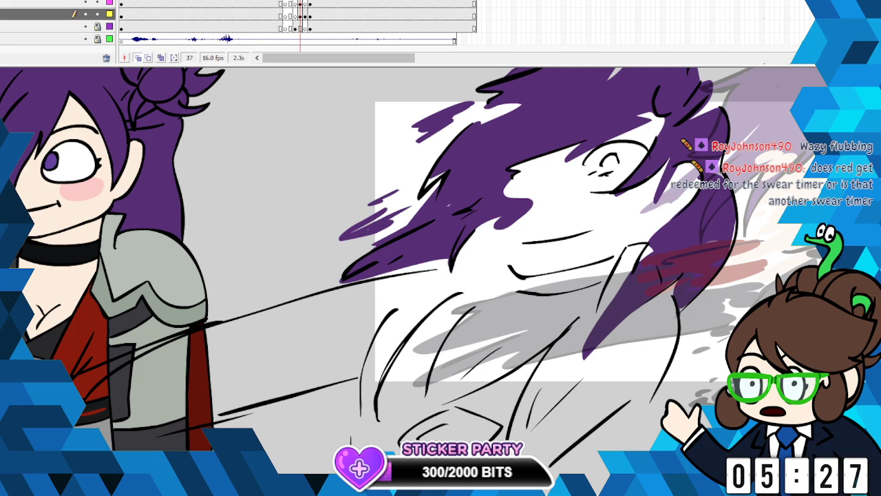
left_click(3, 286)
left_click(73, 285)
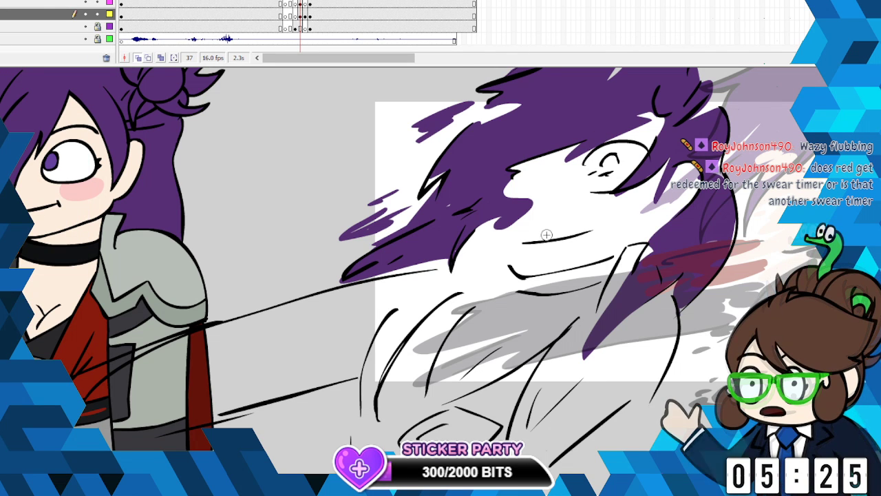
mouse_move(492, 237)
left_mouse_down()
mouse_move(509, 250)
mouse_move(505, 257)
mouse_move(542, 253)
mouse_move(525, 272)
mouse_move(471, 292)
mouse_move(476, 308)
mouse_move(414, 398)
mouse_move(427, 382)
mouse_move(431, 388)
mouse_move(399, 416)
mouse_move(491, 382)
mouse_move(548, 347)
mouse_move(602, 283)
left_mouse_up()
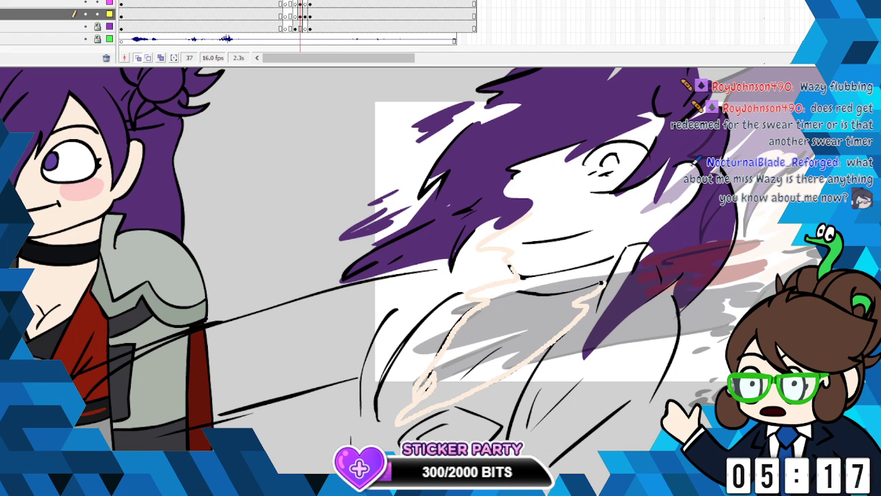
mouse_move(521, 294)
left_mouse_down()
mouse_move(507, 289)
mouse_move(530, 274)
mouse_move(616, 256)
mouse_move(690, 201)
left_mouse_up()
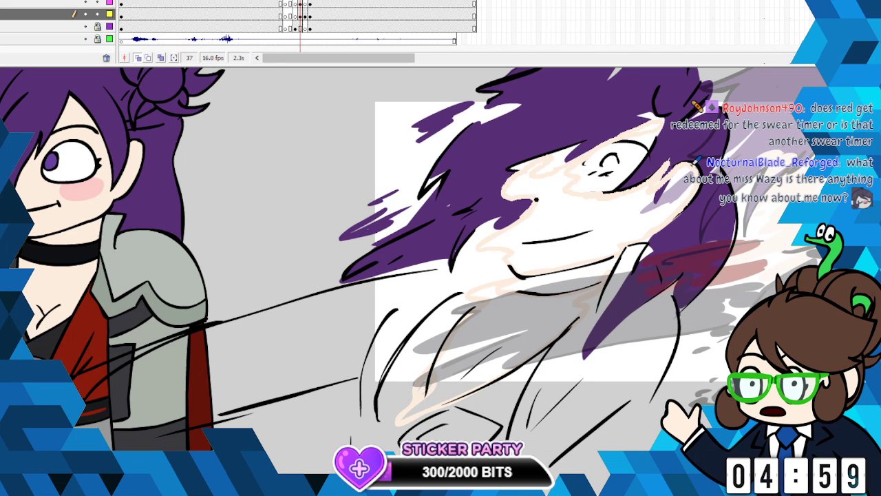
left_click_drag(520, 172, 482, 188)
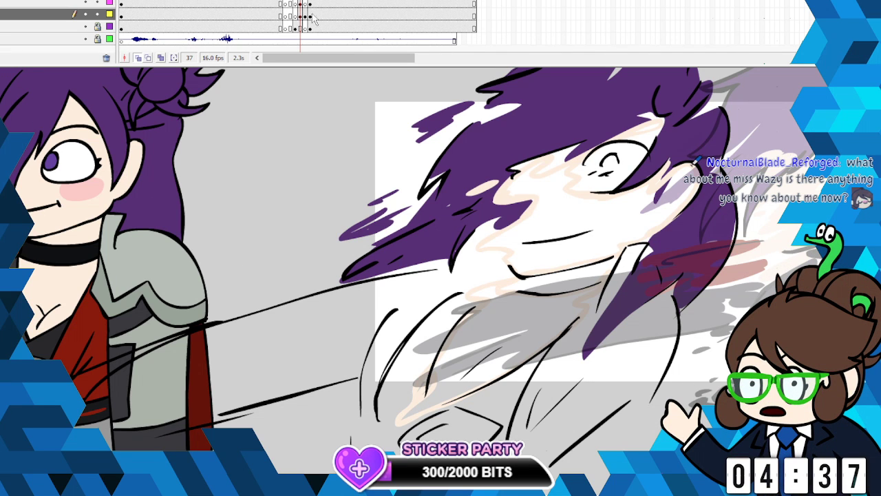
left_click(537, 246)
left_click(527, 305)
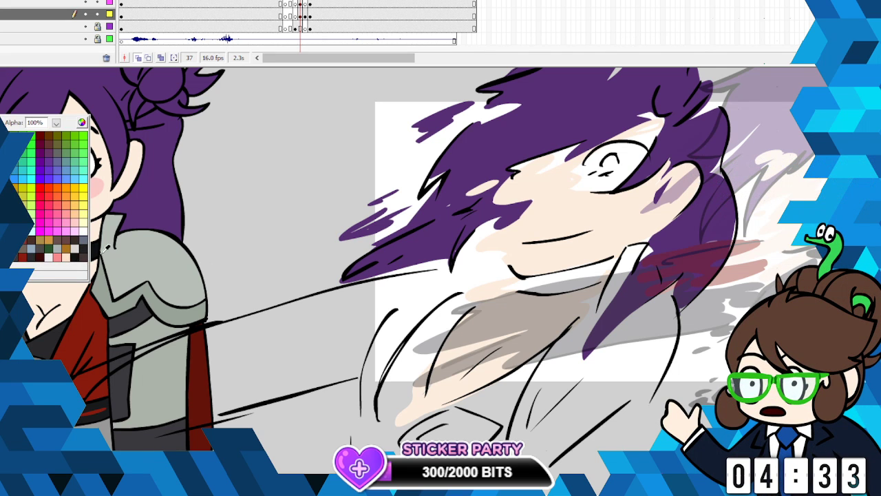
- Paint the choker band around the smear's neck in the finished pose's near-black choker colour
left_click(82, 187)
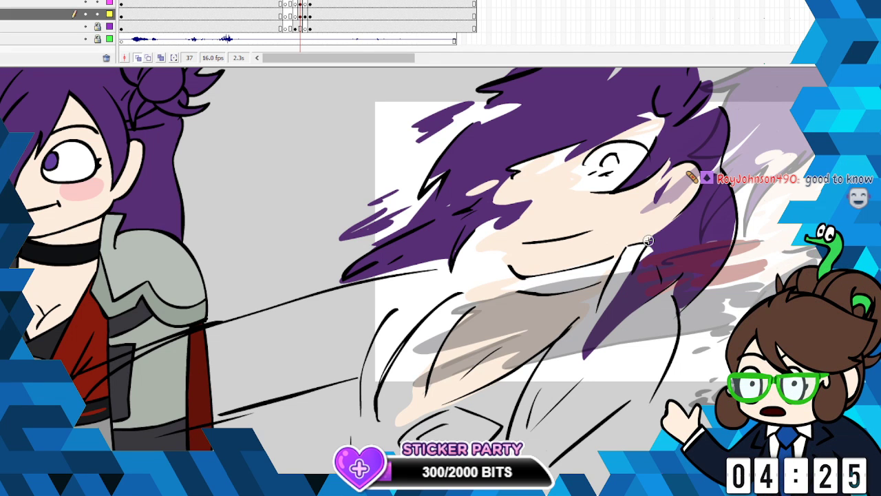
left_click_drag(610, 261, 572, 270)
mouse_move(505, 283)
left_mouse_down()
mouse_move(579, 286)
mouse_move(605, 278)
mouse_move(581, 278)
mouse_move(598, 263)
mouse_move(535, 279)
mouse_move(605, 266)
mouse_move(508, 284)
mouse_move(598, 284)
left_mouse_up()
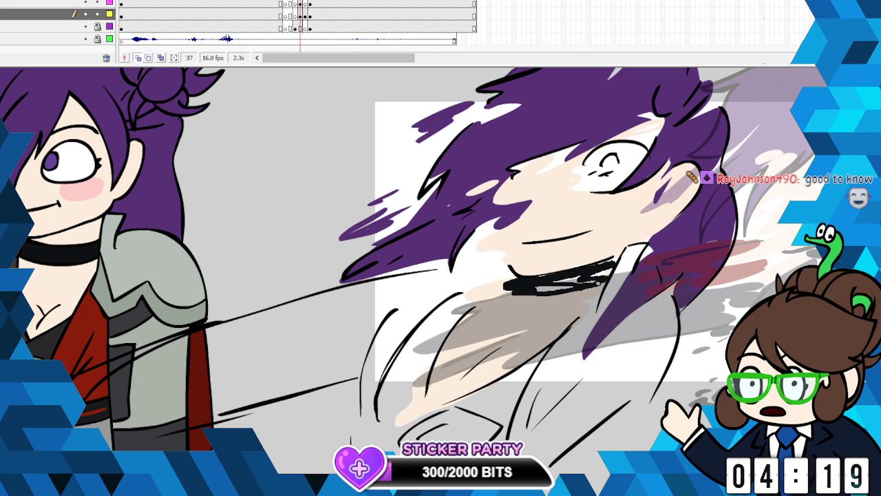
mouse_move(532, 289)
left_mouse_down()
mouse_move(512, 293)
mouse_move(521, 294)
left_mouse_up()
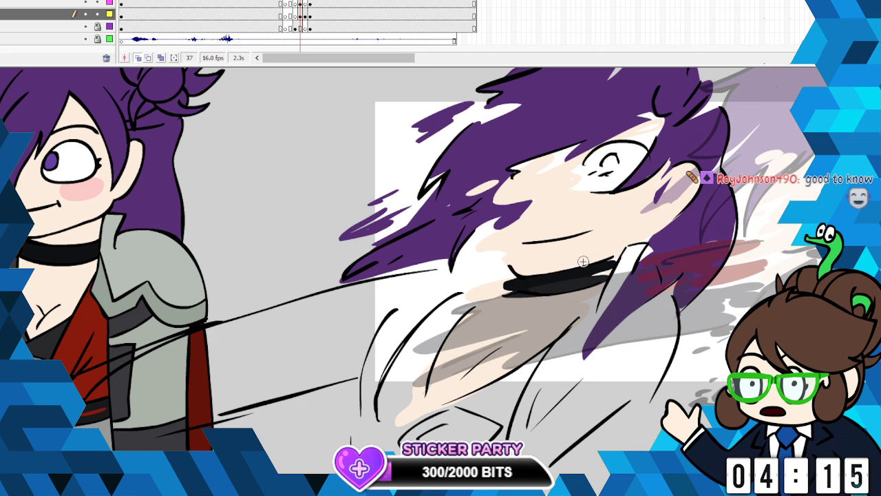
- Outline the ragged dark lapel strip running down beside the smear's open chest and fill it in dark grey
left_click(1, 206)
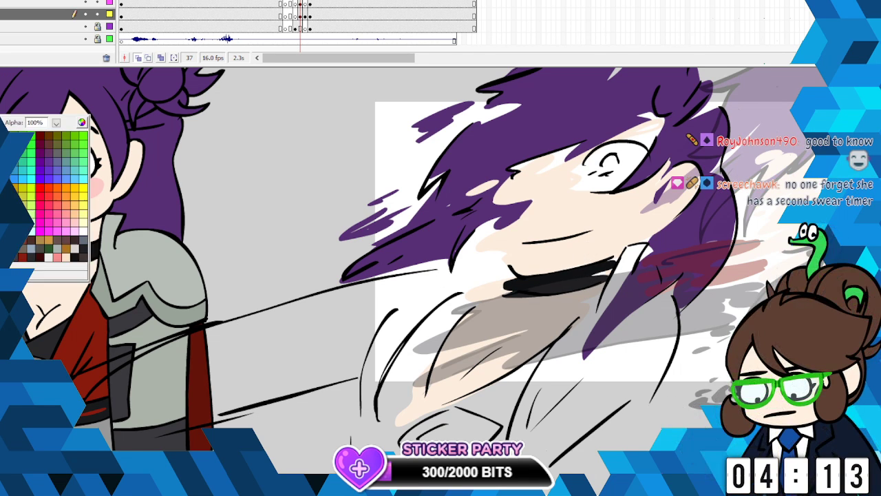
left_click(42, 252)
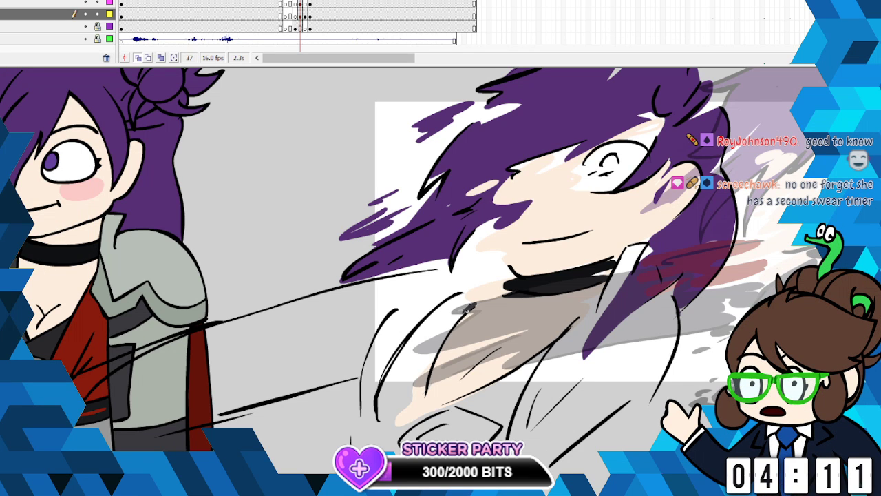
left_click_drag(472, 305, 457, 296)
mouse_move(420, 324)
left_mouse_down()
mouse_move(387, 368)
mouse_move(373, 417)
left_mouse_up()
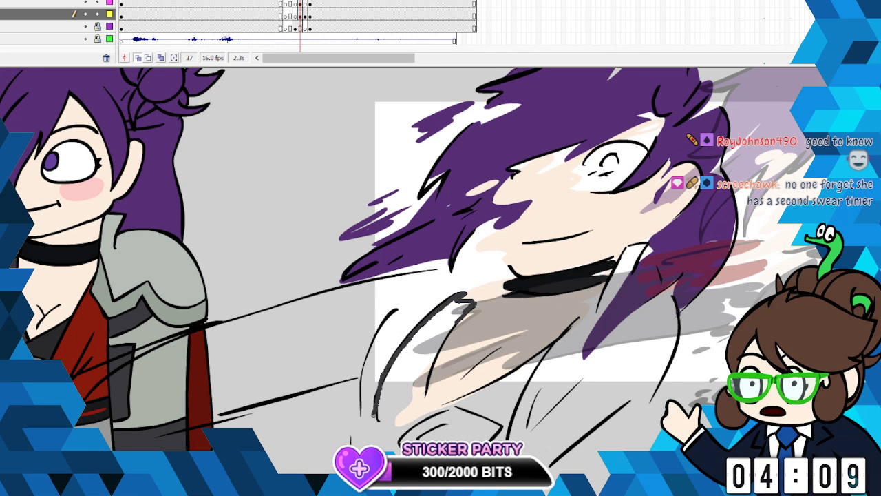
mouse_move(427, 415)
left_mouse_down()
mouse_move(397, 411)
mouse_move(437, 354)
mouse_move(376, 390)
left_mouse_up()
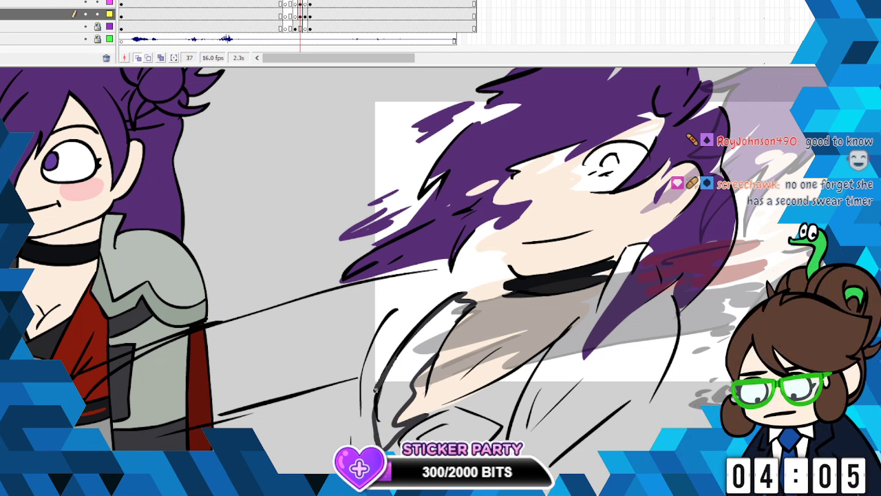
left_click_drag(347, 435, 371, 431)
left_click(3, 42)
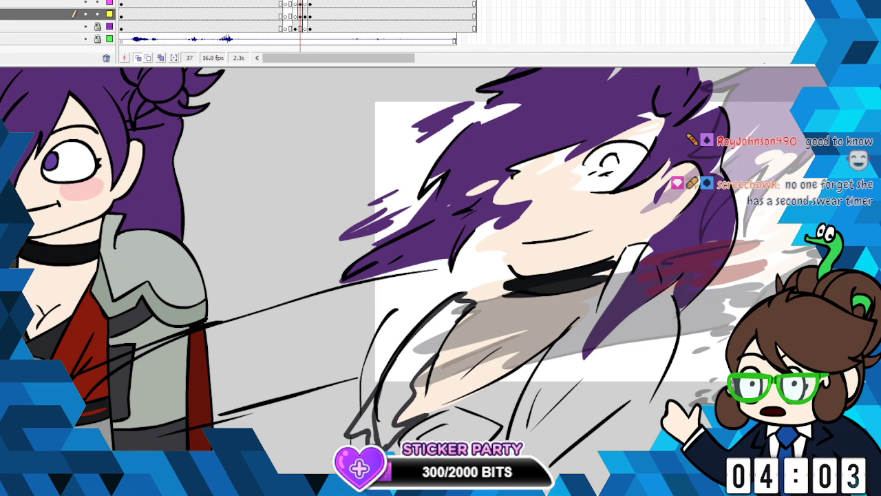
left_click(369, 421)
left_click(394, 423)
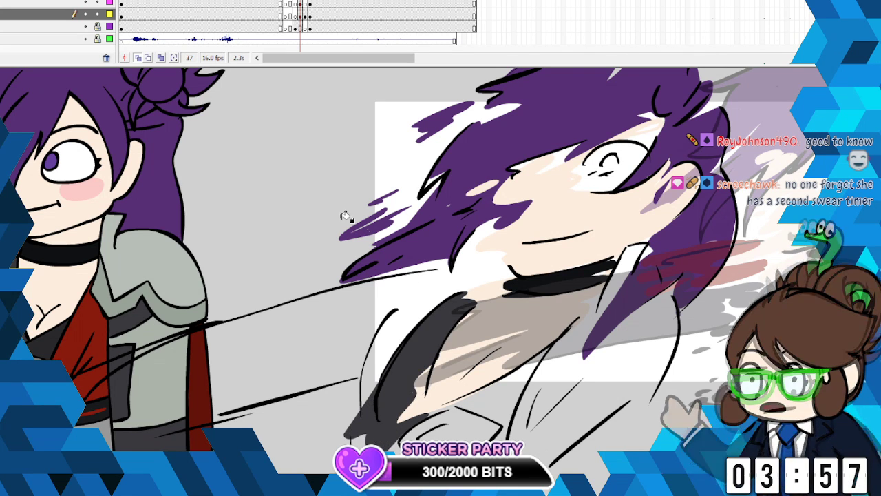
- Paint a streaky patch in the finished pose's red at the stretched arm's shoulder and fill the remaining sleeve with ragged dark grey
left_click(3, 118)
left_click(110, 358)
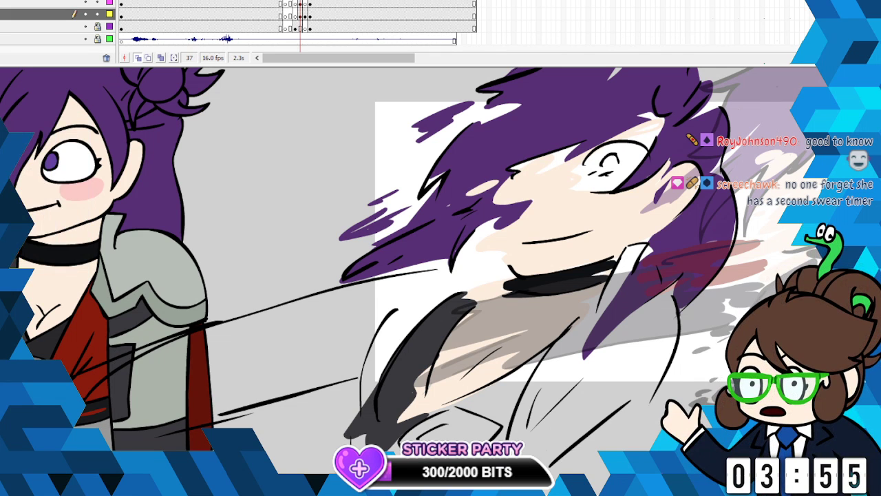
mouse_move(389, 313)
left_mouse_down()
mouse_move(436, 275)
mouse_move(404, 274)
mouse_move(293, 302)
mouse_move(294, 309)
mouse_move(345, 307)
mouse_move(296, 350)
mouse_move(384, 321)
mouse_move(404, 304)
left_mouse_up()
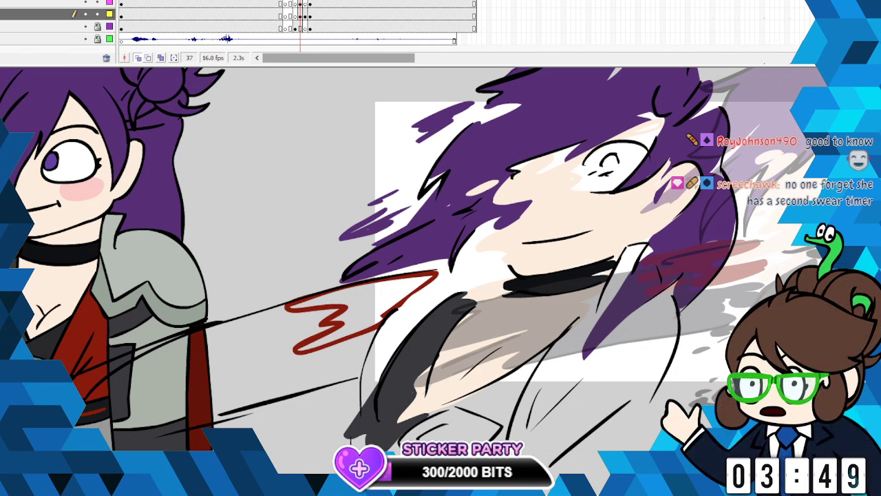
left_click(380, 316)
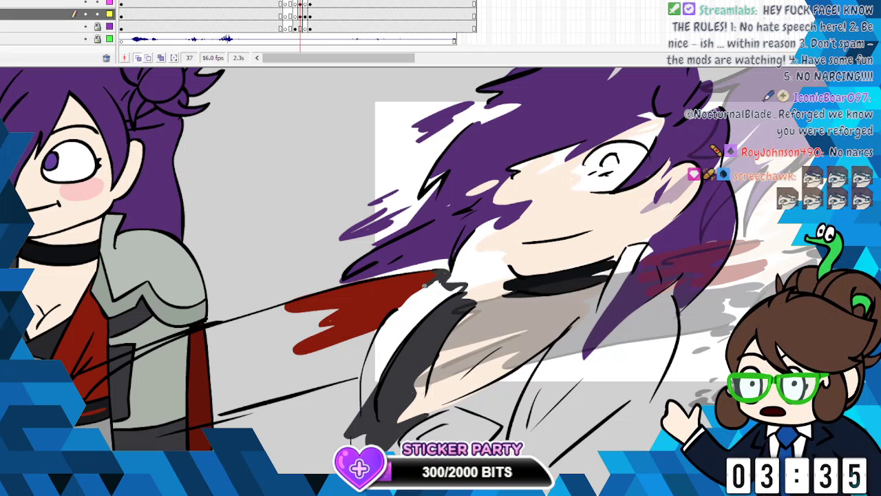
mouse_move(351, 336)
left_mouse_down()
mouse_move(274, 359)
mouse_move(309, 360)
mouse_move(294, 369)
mouse_move(247, 377)
mouse_move(238, 371)
mouse_move(304, 328)
mouse_move(251, 320)
mouse_move(264, 311)
mouse_move(72, 375)
mouse_move(98, 384)
mouse_move(185, 366)
mouse_move(124, 393)
mouse_move(210, 391)
mouse_move(168, 411)
mouse_move(206, 418)
mouse_move(378, 372)
left_mouse_up()
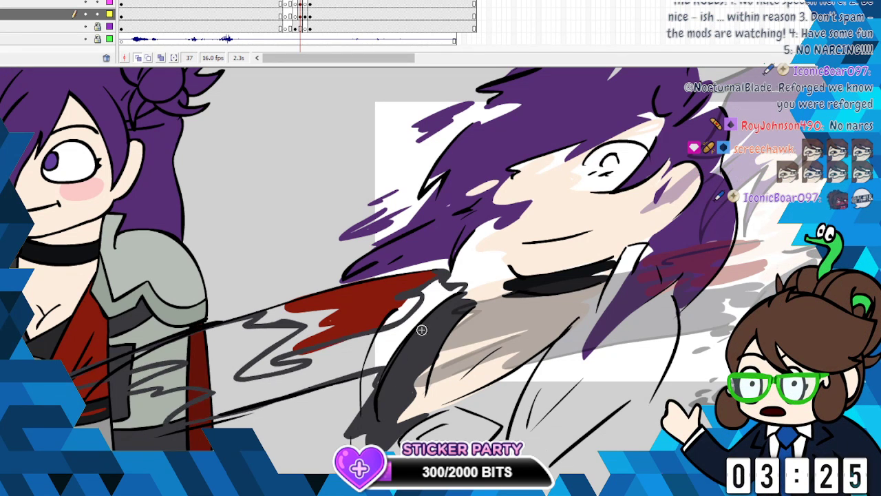
left_click(339, 342)
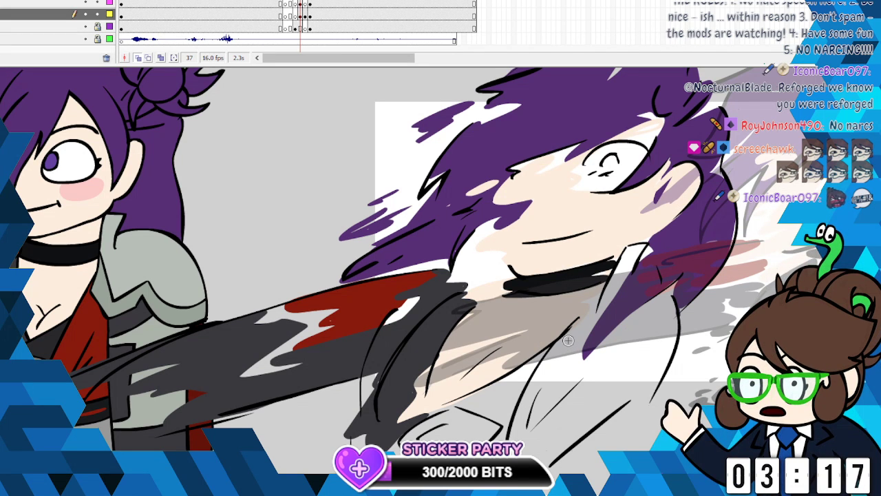
- Outline the coat panel on the other side of the smear's chest with a jagged edge and fill it in the finished pose's red
left_click(3, 118)
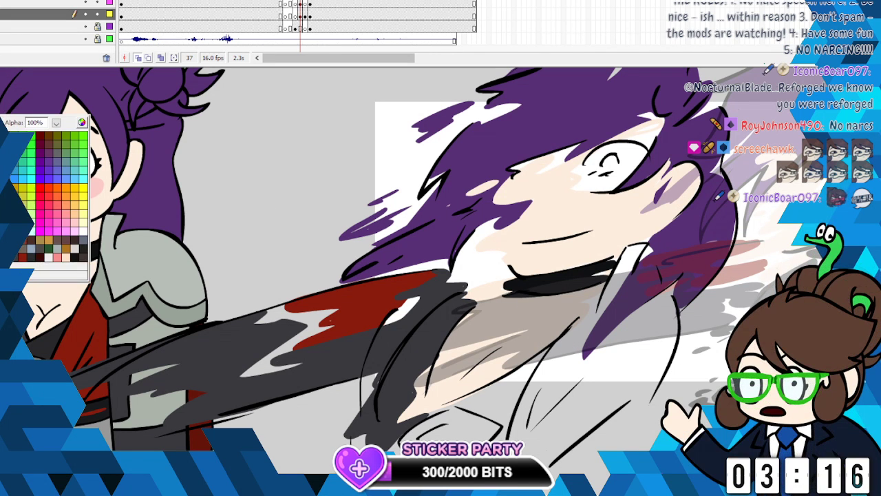
left_click(92, 322)
mouse_move(578, 320)
left_mouse_down()
mouse_move(532, 376)
mouse_move(510, 422)
mouse_move(530, 399)
mouse_move(545, 459)
mouse_move(640, 380)
mouse_move(613, 373)
mouse_move(634, 319)
left_mouse_up()
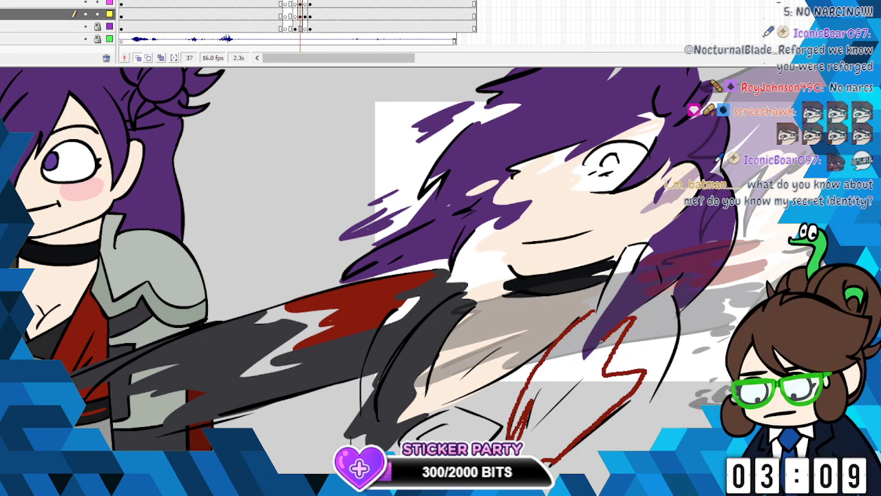
mouse_move(587, 339)
left_mouse_down()
mouse_move(599, 312)
mouse_move(582, 320)
left_mouse_up()
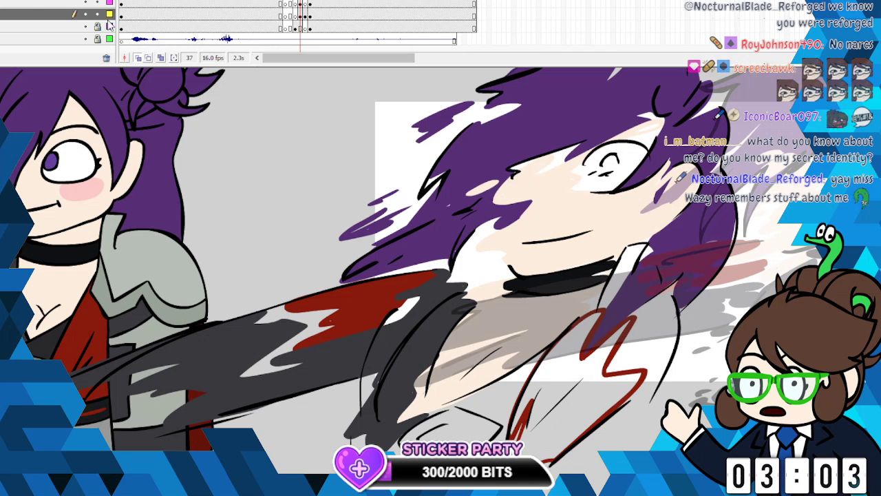
key("k")
left_click(556, 367)
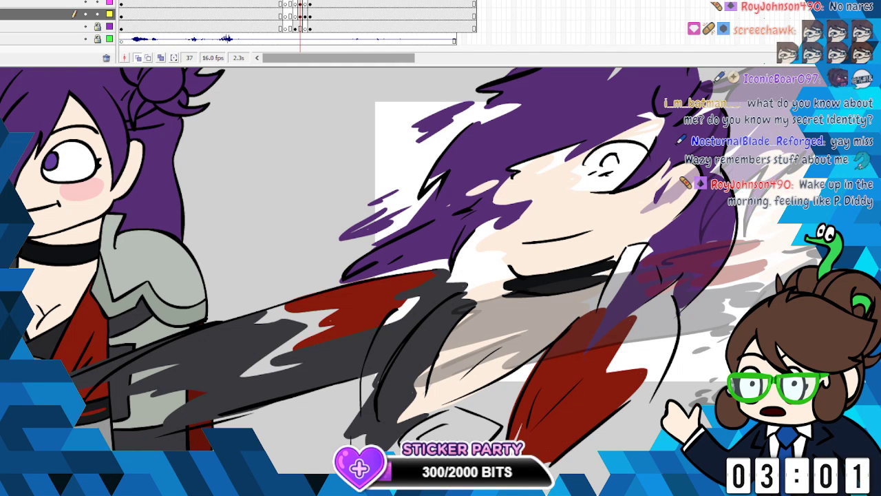
- Colour the small rounded shape below the smear's chest mid-grey and fill the undershirt around it in the finished pose's charcoal
left_click(57, 248)
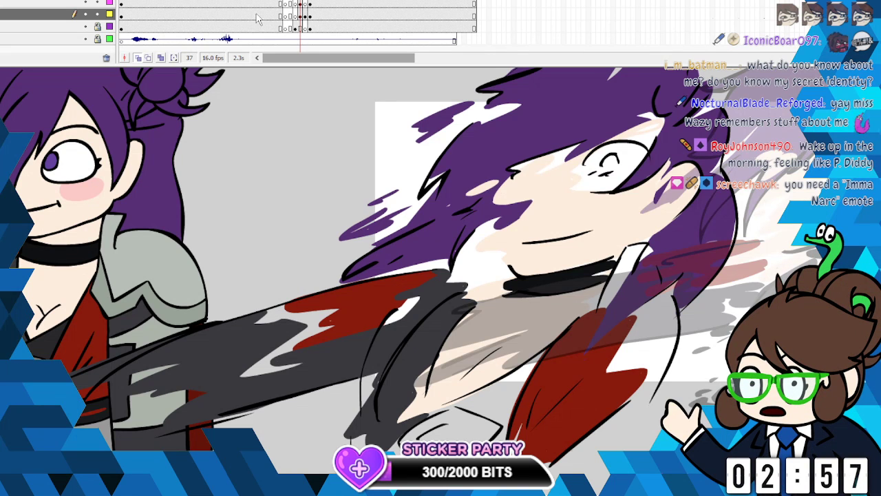
key("b")
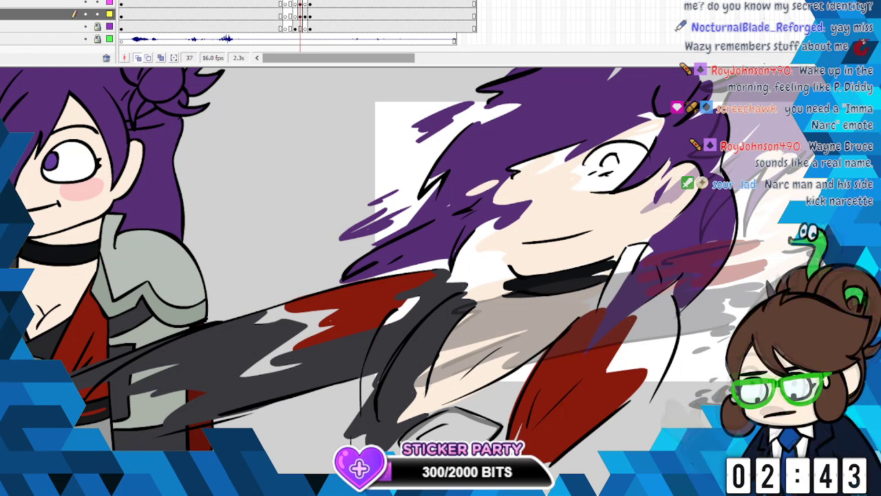
left_click(4, 207)
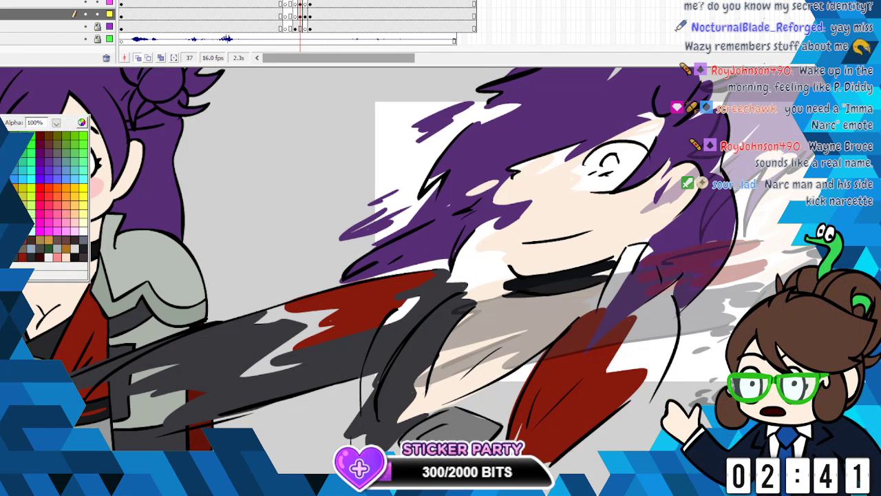
left_click(58, 336)
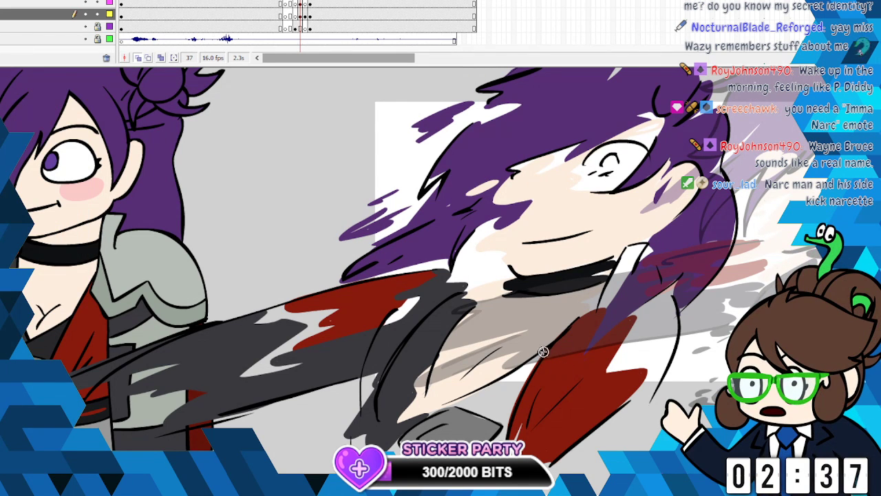
left_click_drag(463, 402, 505, 389)
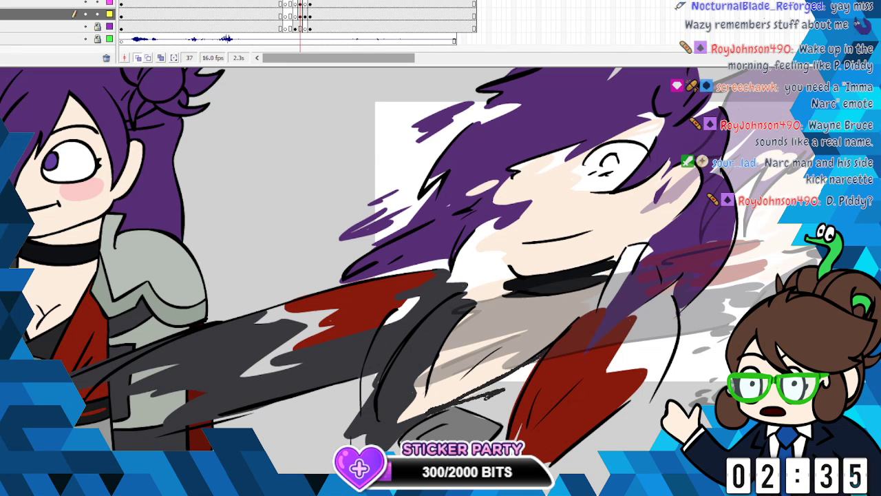
left_click_drag(462, 410, 506, 399)
left_click_drag(499, 434, 489, 440)
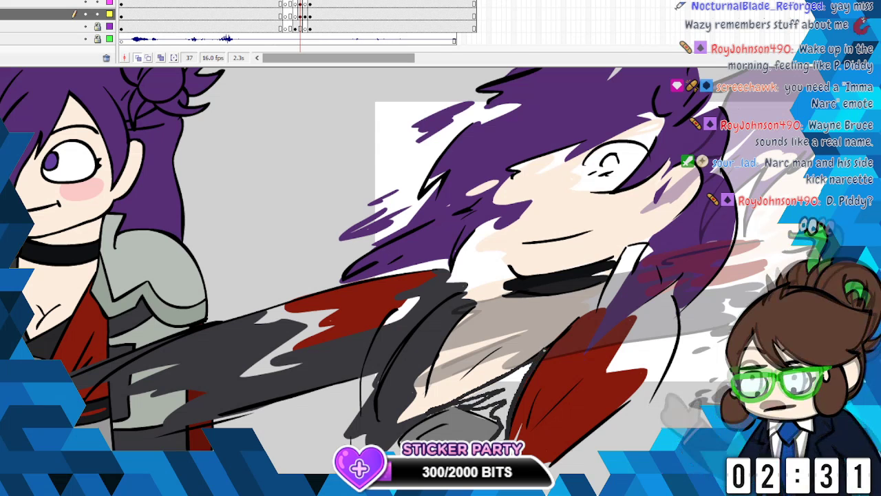
left_click(537, 303)
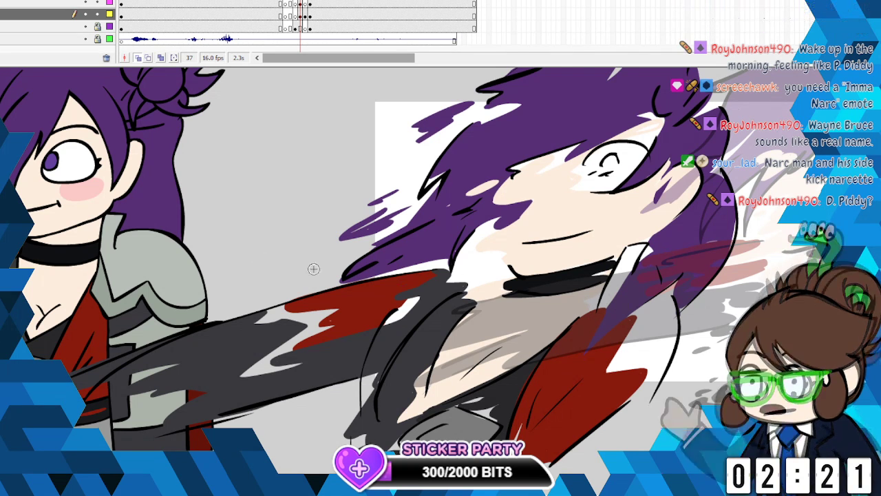
- Outline the far sleeve beside the red coat panel with a ragged upper edge and fill it in dark grey
left_click(3, 108)
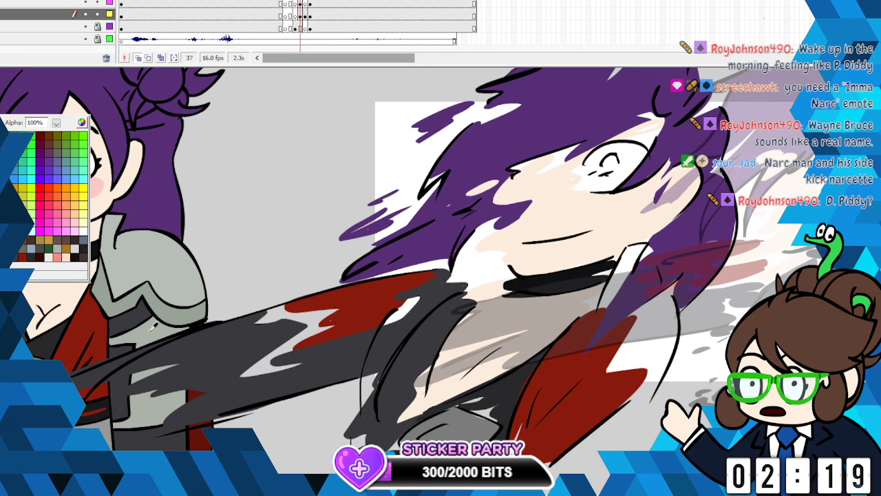
left_click(133, 402)
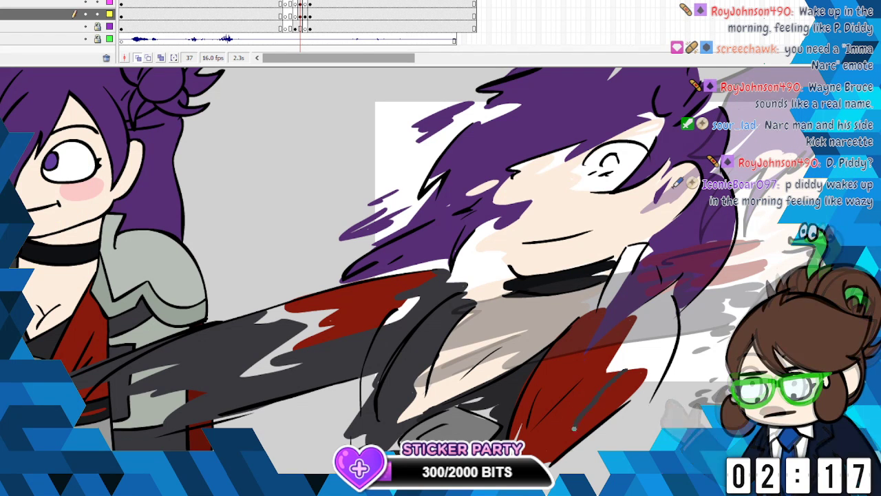
left_click_drag(654, 391, 568, 474)
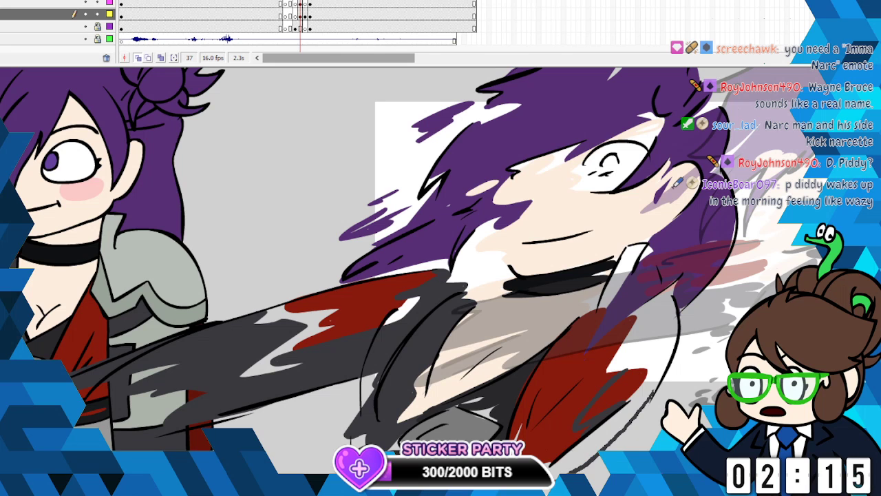
mouse_move(633, 398)
left_mouse_down()
mouse_move(546, 467)
mouse_move(663, 373)
mouse_move(622, 369)
left_mouse_up()
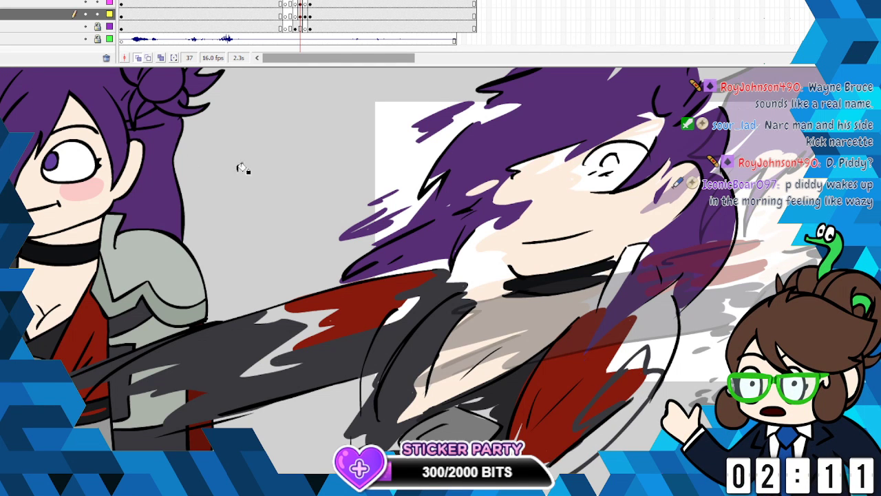
left_click(645, 380)
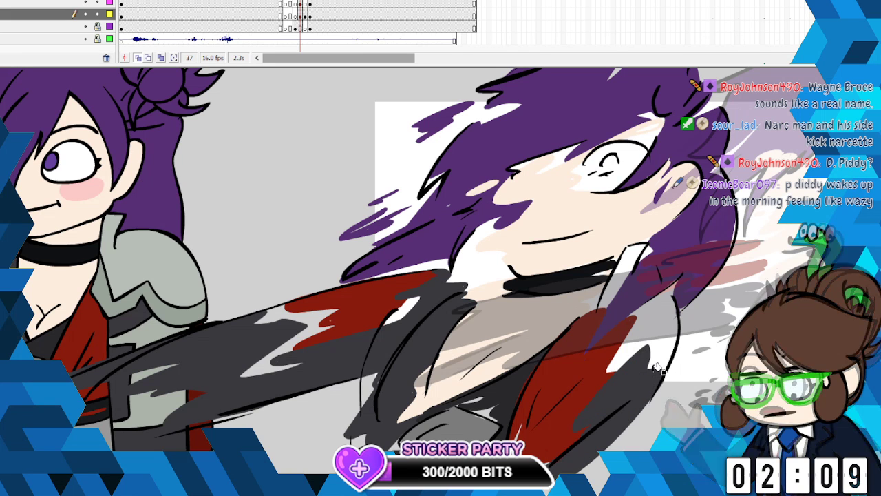
- Paint grey-green armour shading streaks along the far shoulder's lower edge and colour the upright collar piece beside the choker
left_click(3, 230)
left_click(176, 306)
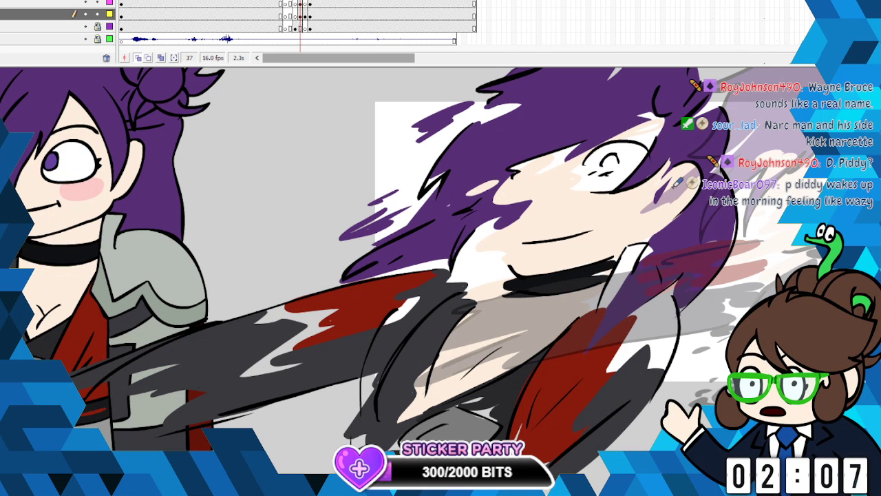
mouse_move(632, 319)
left_mouse_down()
mouse_move(615, 353)
mouse_move(650, 344)
left_mouse_up()
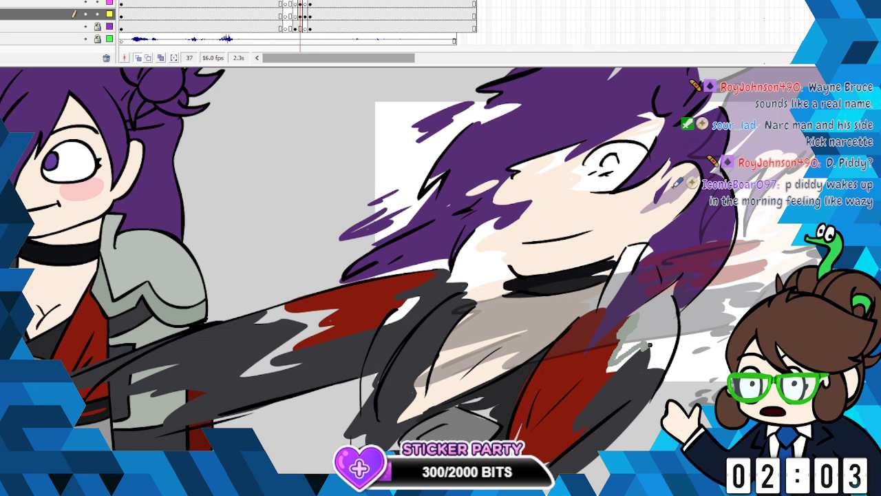
left_click_drag(637, 377, 668, 367)
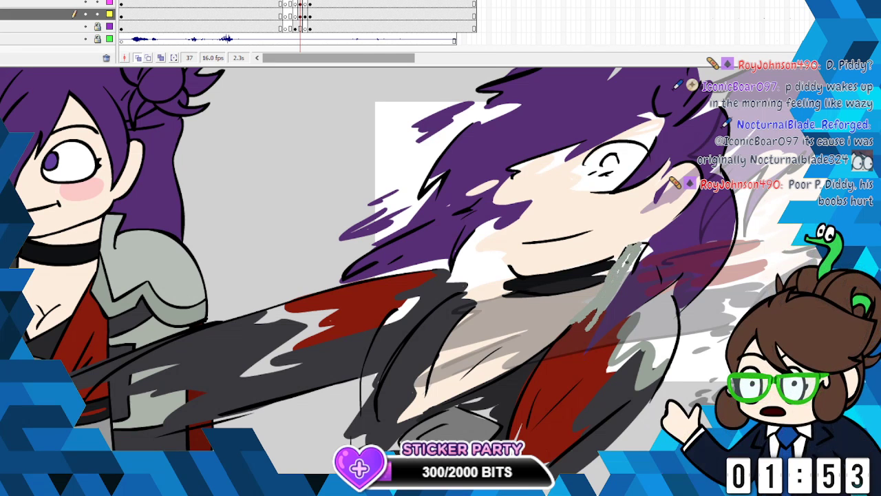
left_click_drag(636, 258, 623, 266)
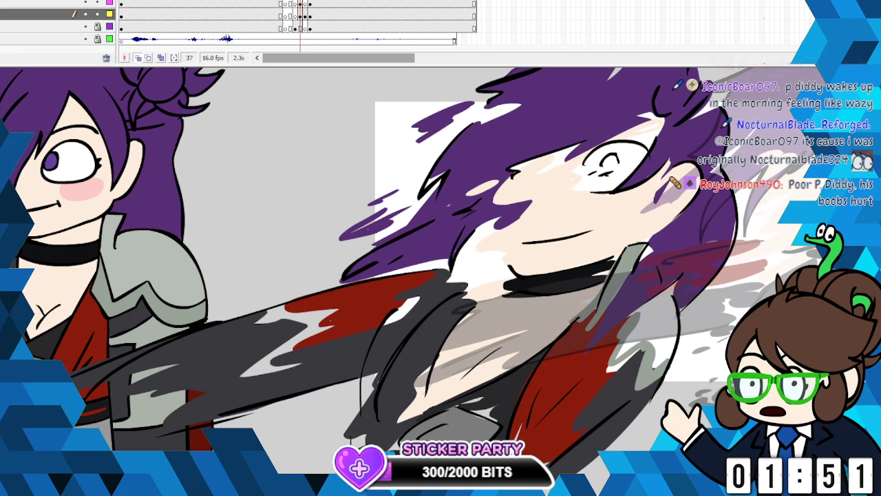
- Paint the far shoulder plate in light armour grey and pull a streak of it across the red coat panel
left_click(3, 109)
left_click(632, 233)
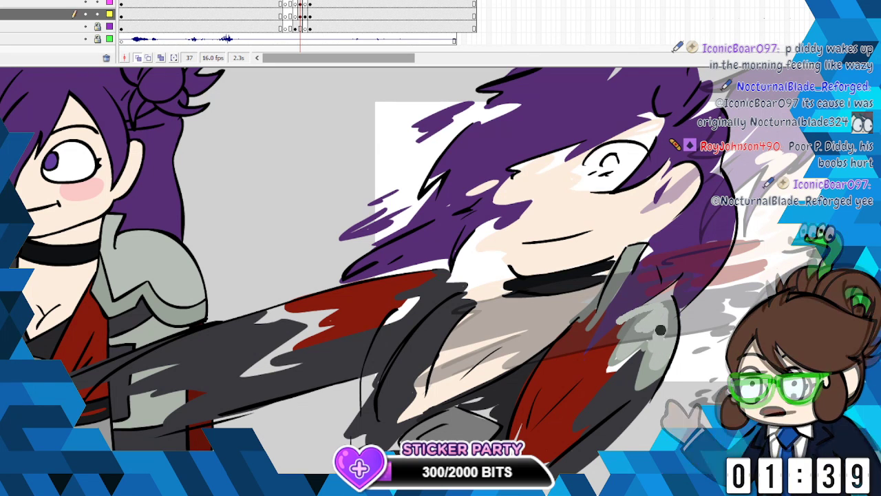
left_click_drag(639, 341, 638, 339)
left_click_drag(598, 381, 619, 359)
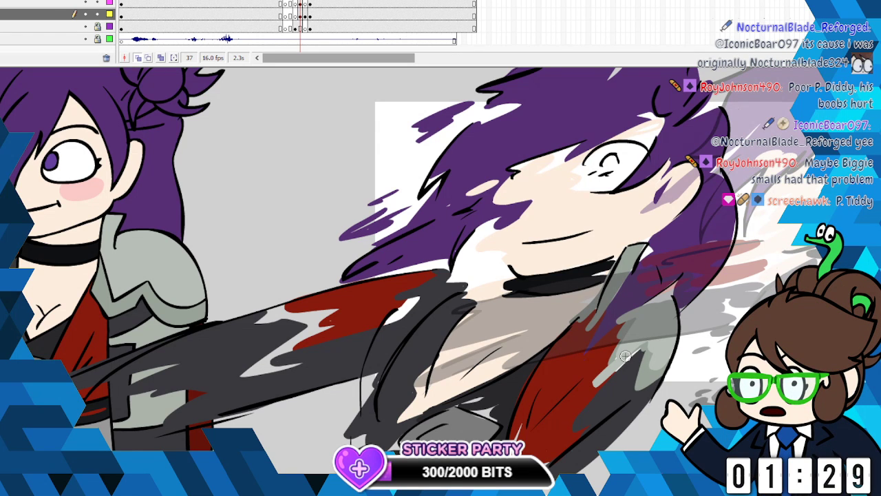
- Brush loose streaks in the hair's purple between the chin and the stretched arm's shoulder
left_click(3, 124)
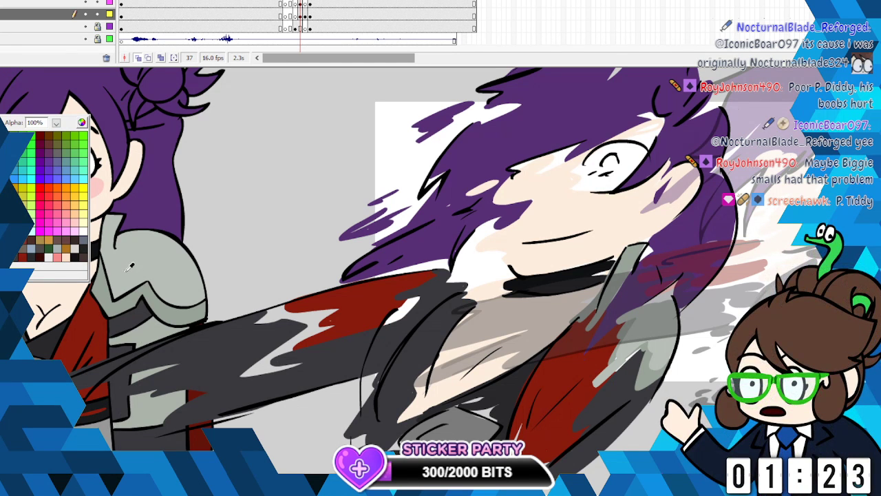
left_click(129, 229)
mouse_move(493, 263)
left_mouse_down()
mouse_move(455, 276)
mouse_move(490, 270)
mouse_move(420, 314)
left_mouse_up()
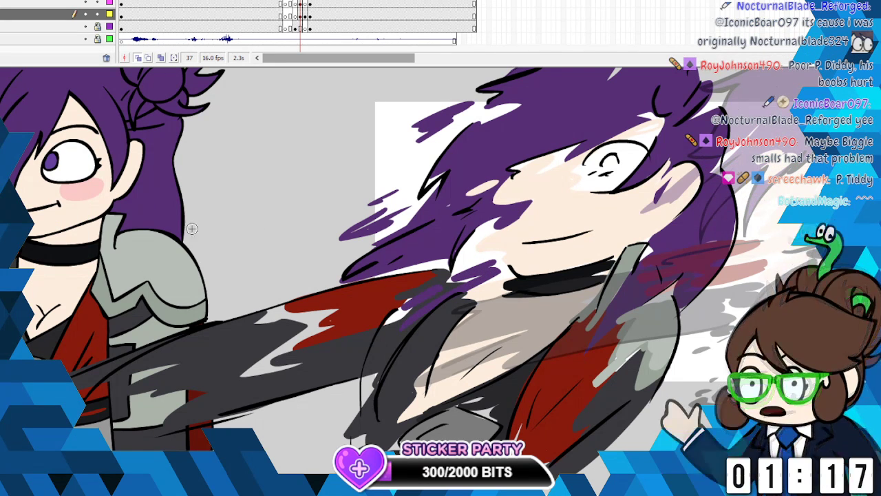
- Sample the hair's purple and brush it into the iris of the stretched face's eye at frame 37
left_click(2, 124)
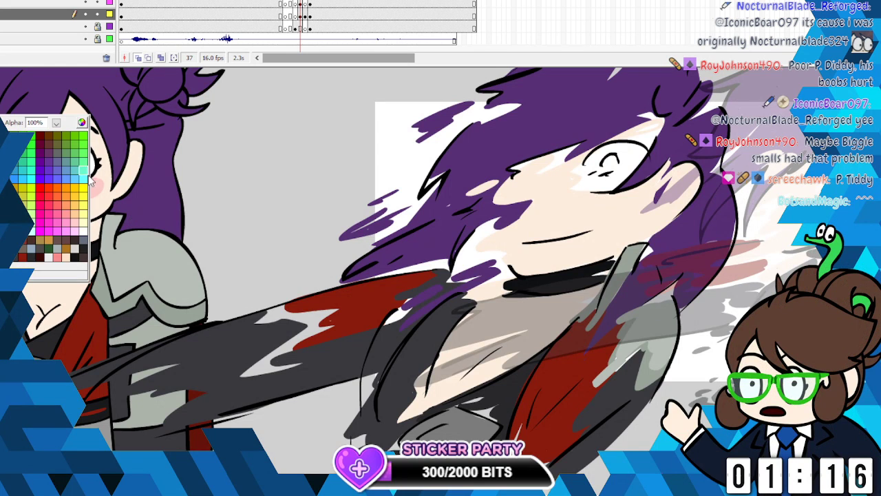
left_click(589, 112)
mouse_move(609, 160)
left_mouse_down()
mouse_move(581, 179)
mouse_move(607, 167)
left_mouse_up()
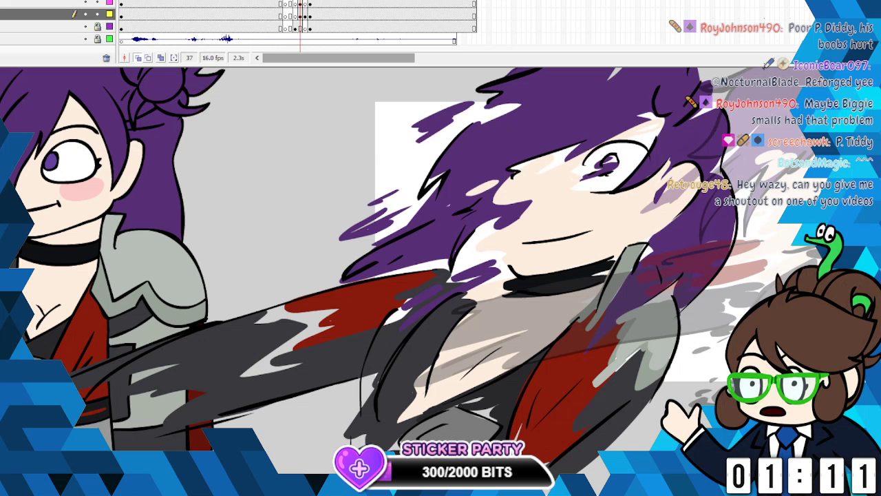
- Step back and forth through frames 35 to 38 to check how the smear flows between its neighbouring poses
key("ctrl+minus")
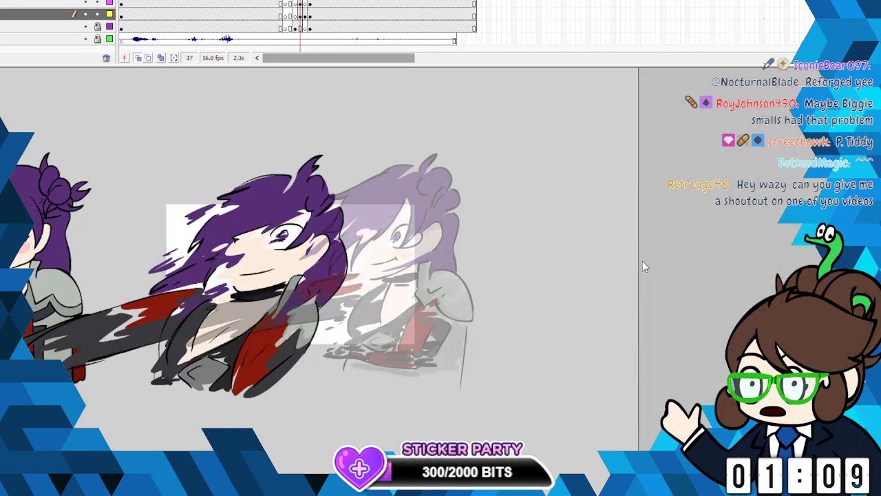
left_click(305, 13)
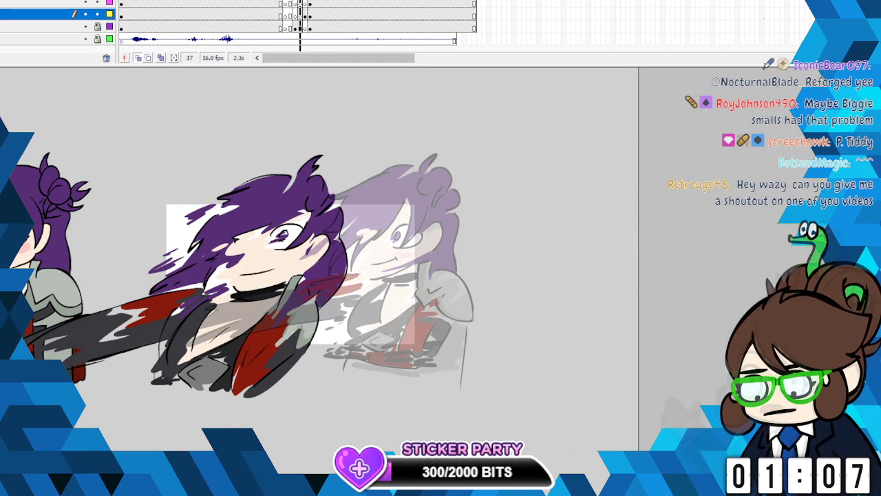
key("comma")
key("period")
key("comma")
key("comma")
key("comma")
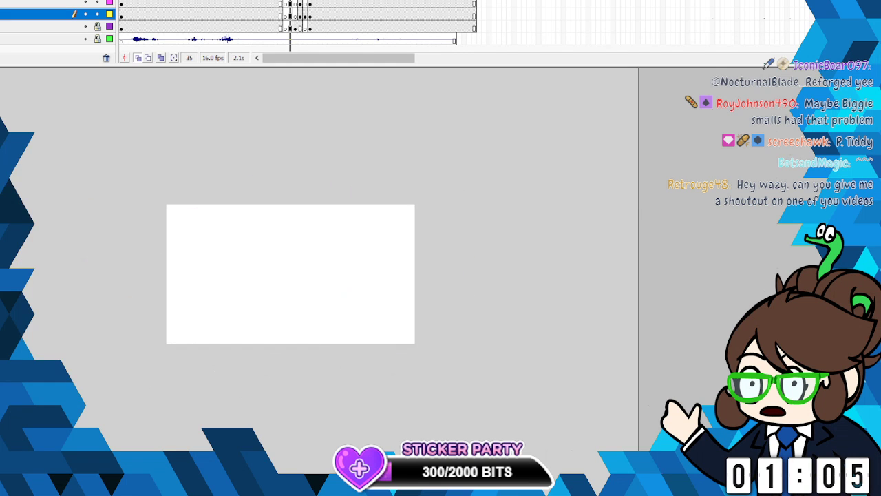
key("period")
key("period")
key("period")
key("comma")
key("comma")
key("comma")
key("period")
key("period")
key("period")
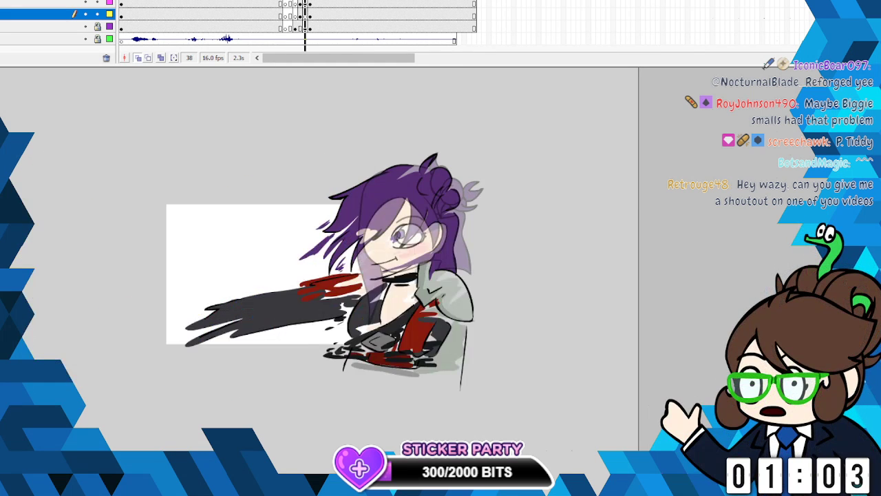
key("comma")
left_click(301, 3)
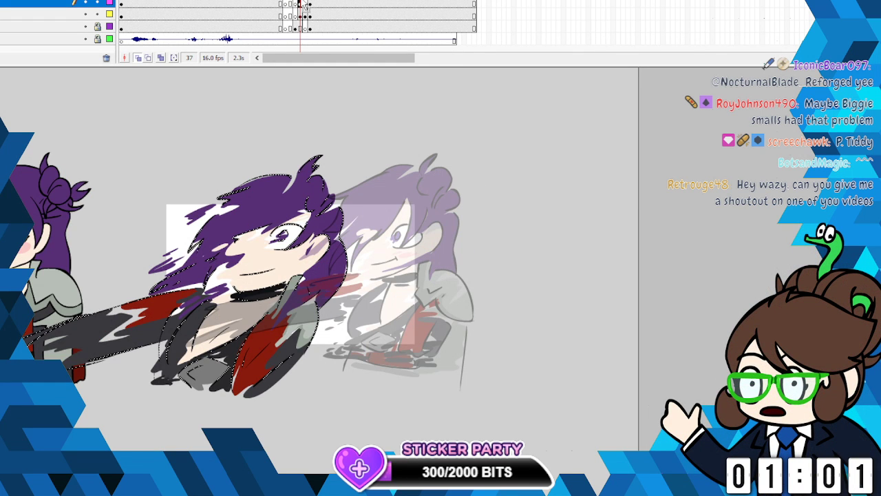
left_click(310, 14)
key("comma")
key("comma")
key("period")
key("comma")
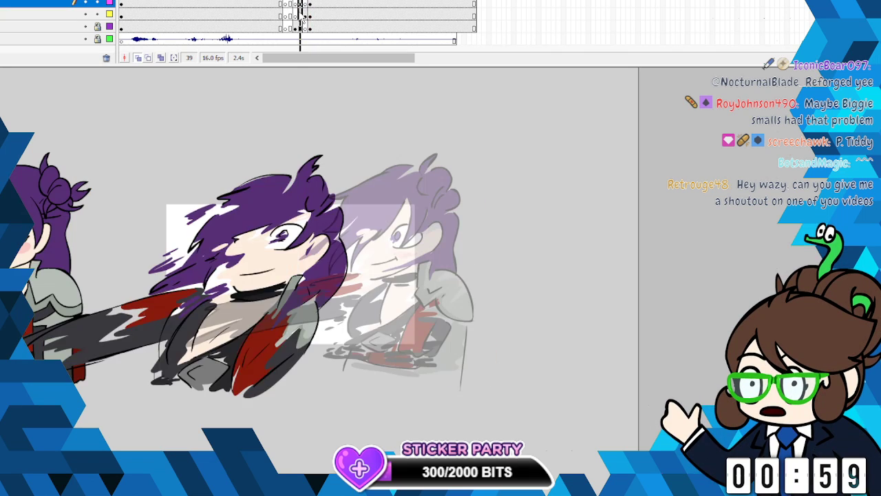
- Scale the whole frame 37 smear drawing, lines and colours together, down slightly and nudge it into place
right_click(298, 224)
left_click(348, 305)
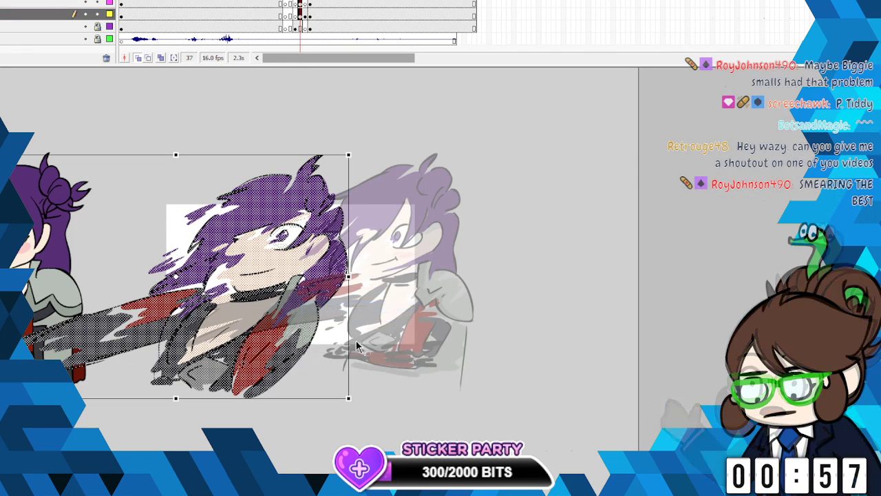
left_click_drag(338, 390, 322, 380)
left_click_drag(327, 148, 335, 161)
key("shift+Up")
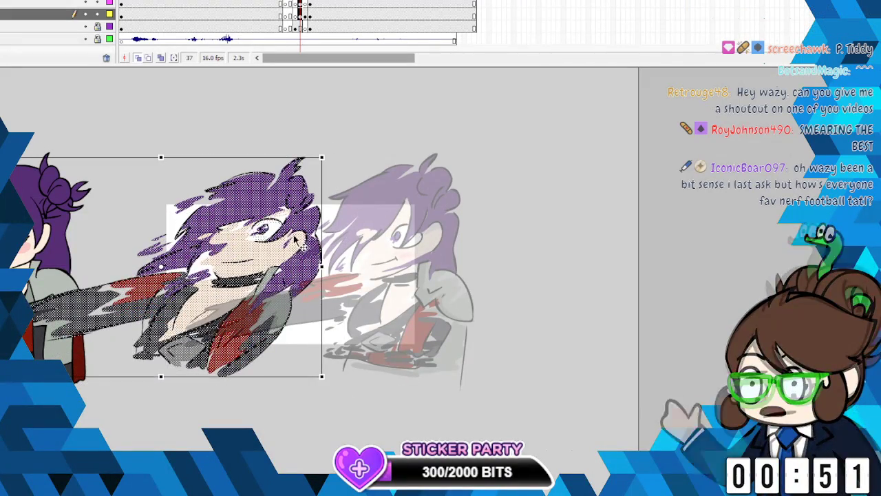
left_click(488, 195)
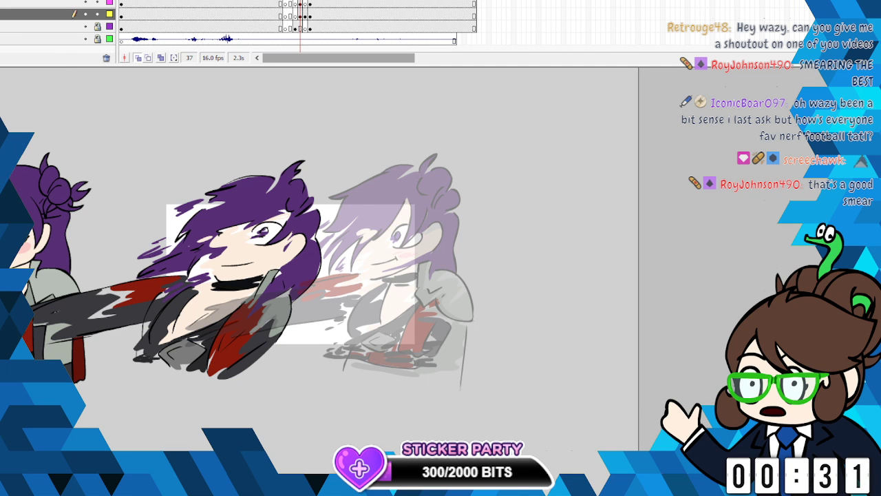
- Compare frames 37 and 38, and insert a blank keyframe at frame 37 on the original standing pose's layer
key("period")
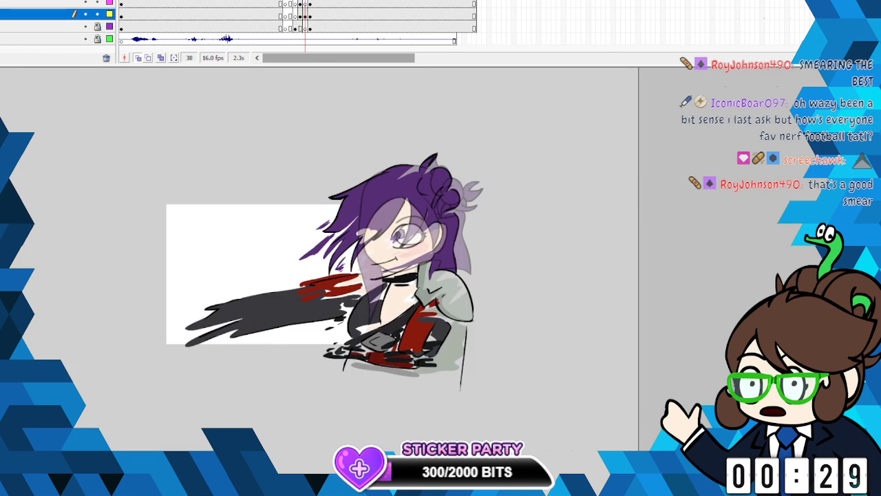
key("comma")
key("period")
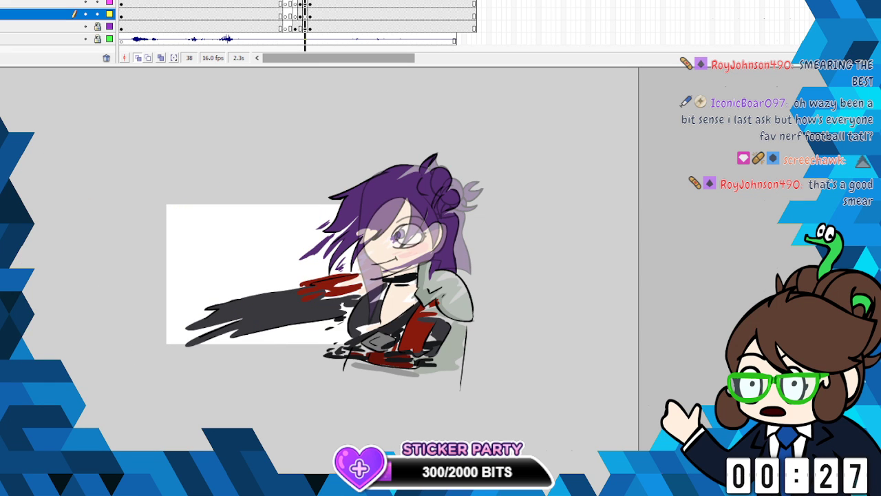
key("comma")
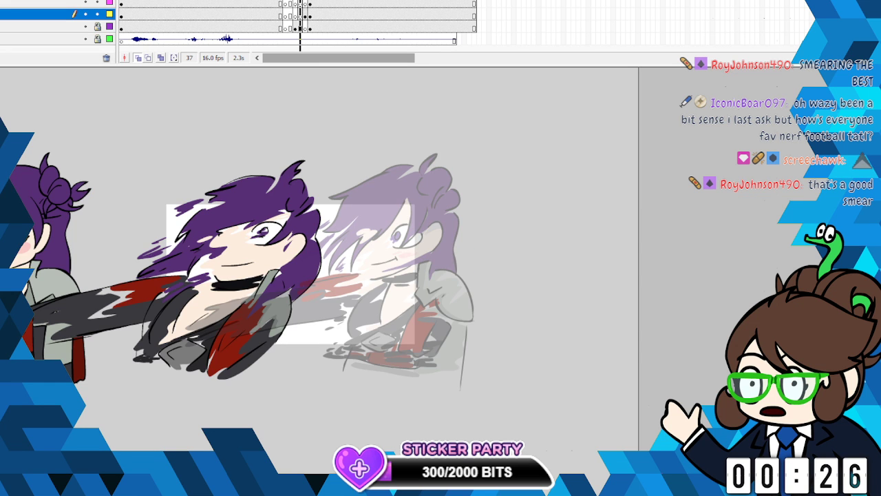
key("period")
key("comma")
right_click(300, 26)
left_click(357, 97)
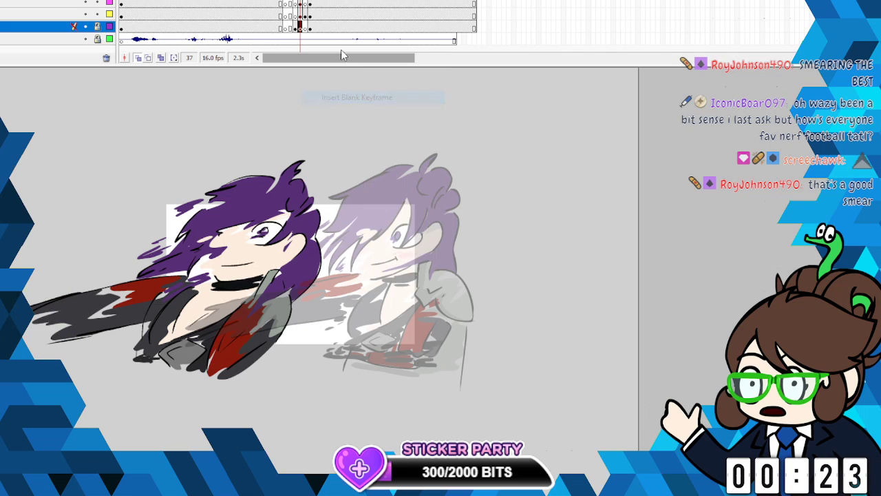
- Unlock the standing pose's layer and move its frame 36 drawing farther left, clear of the smear's stretched arm
key("comma")
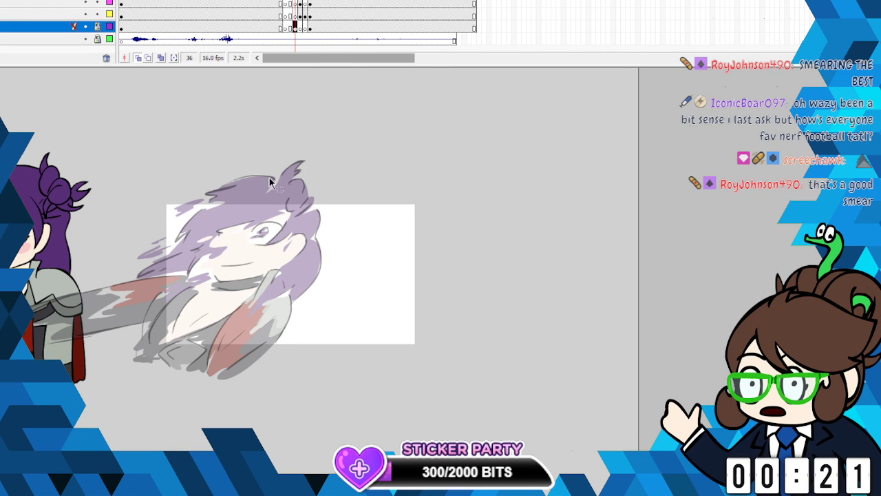
left_click(97, 26)
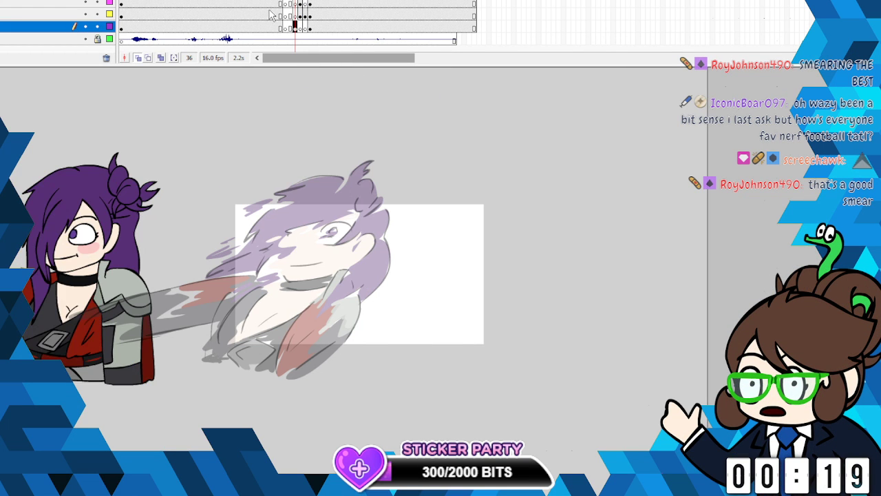
left_click(296, 31)
left_click_drag(124, 215, 13, 225)
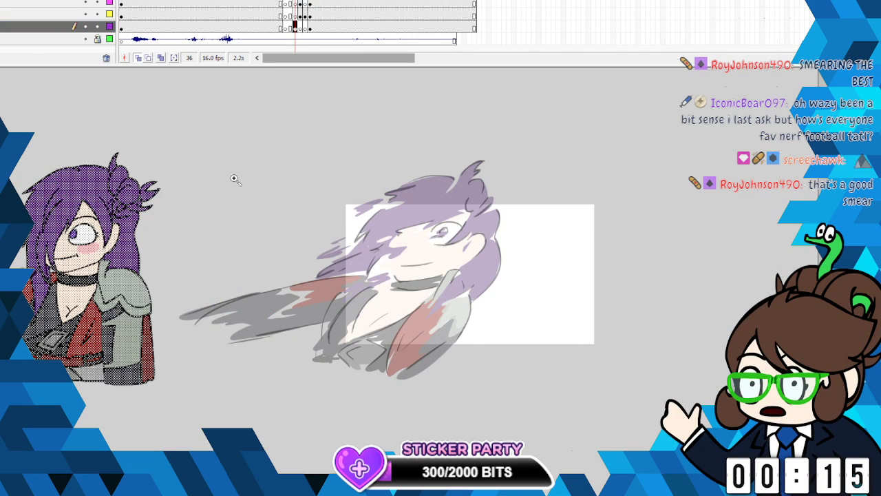
- Choose dark red for the brush and sketch two jagged hair streaks beside the standing character at frame 36
left_click(355, 233)
left_click_drag(427, 415, 695, 416)
left_click(296, 5)
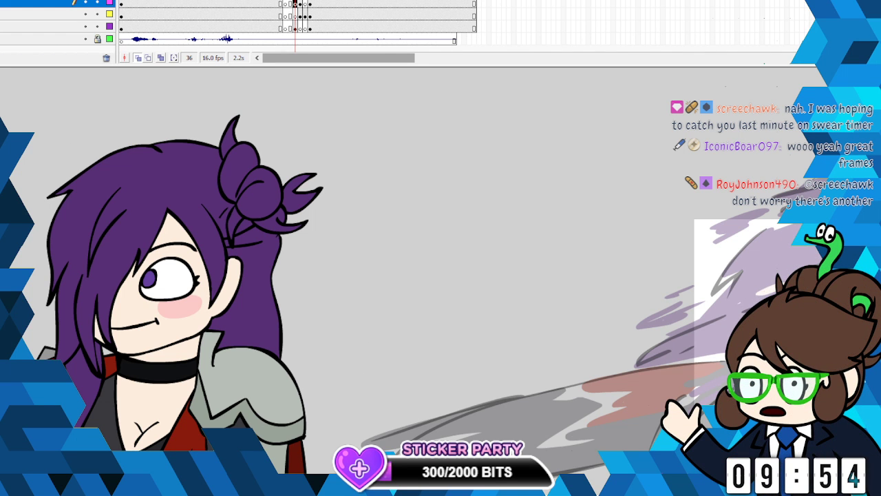
mouse_move(441, 488)
left_mouse_down()
mouse_move(422, 487)
mouse_move(541, 488)
mouse_move(430, 487)
left_mouse_up()
left_click(4, 120)
left_click(27, 186)
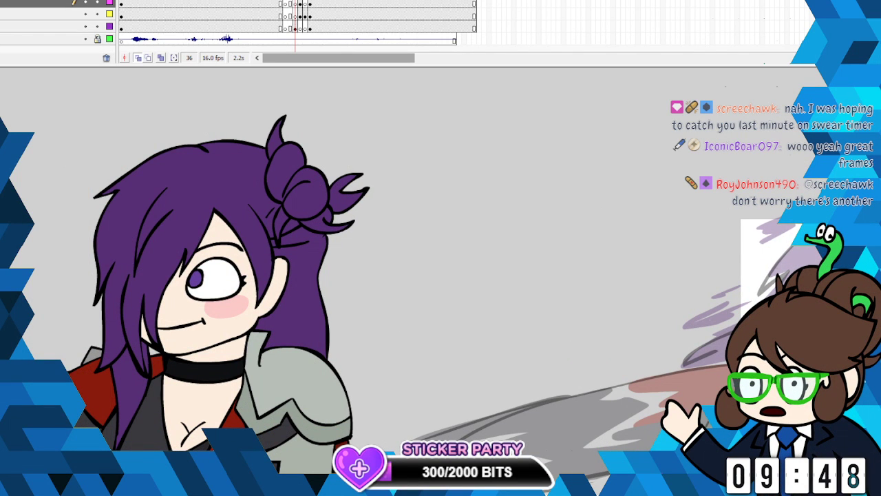
left_click(294, 14)
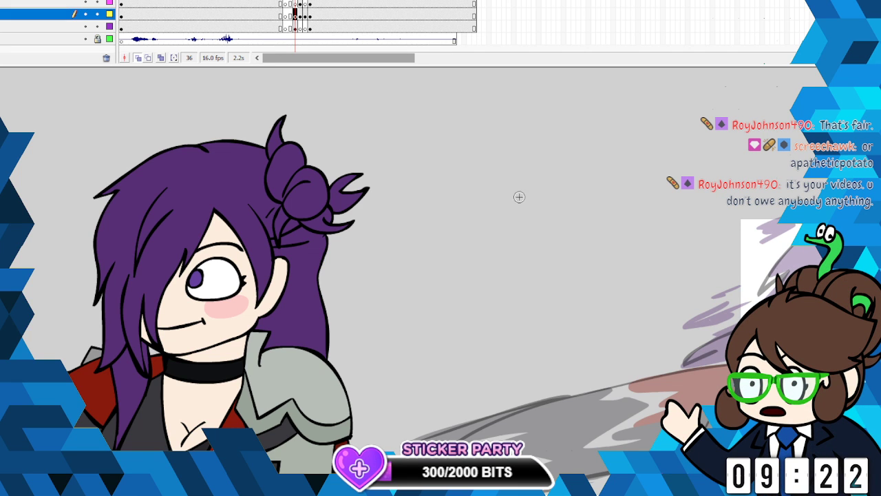
mouse_move(485, 195)
left_mouse_down()
mouse_move(469, 207)
mouse_move(481, 216)
mouse_move(438, 240)
left_mouse_up()
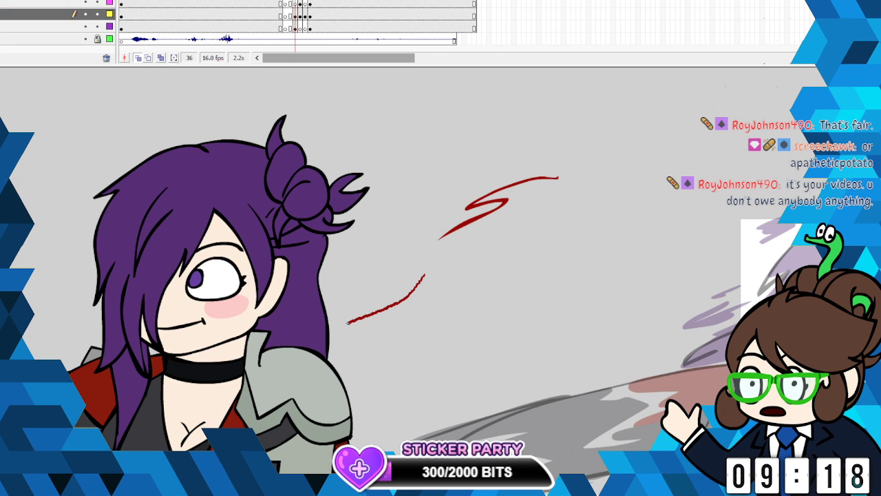
left_click_drag(347, 322, 393, 332)
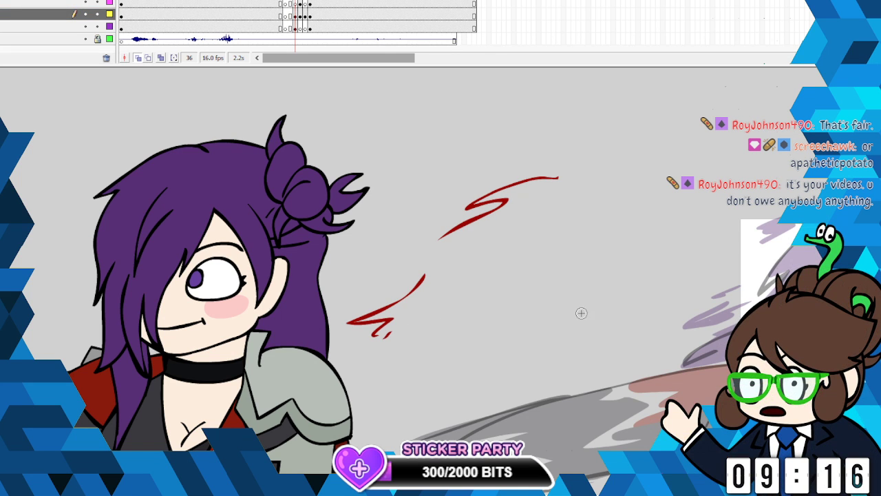
- Sketch the smeared face in dark red with a broken oval eye, a side edge, a jaw curve and a zigzag fringe line
left_click_drag(540, 292, 545, 289)
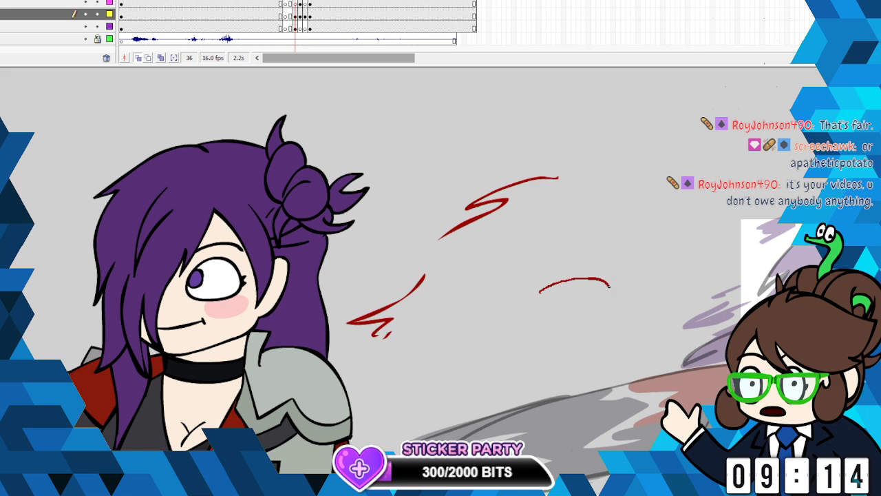
mouse_move(609, 286)
left_mouse_down()
mouse_move(600, 315)
mouse_move(554, 327)
mouse_move(531, 311)
left_mouse_up()
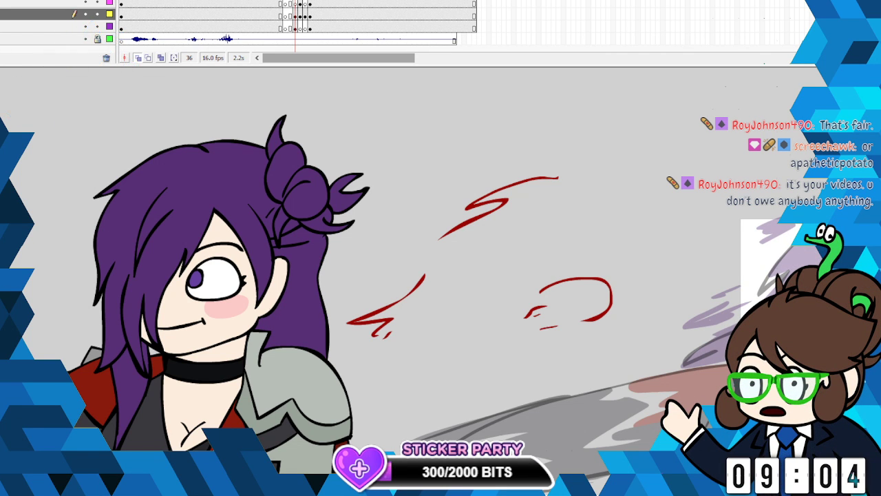
scroll(471, 301, "down", 3)
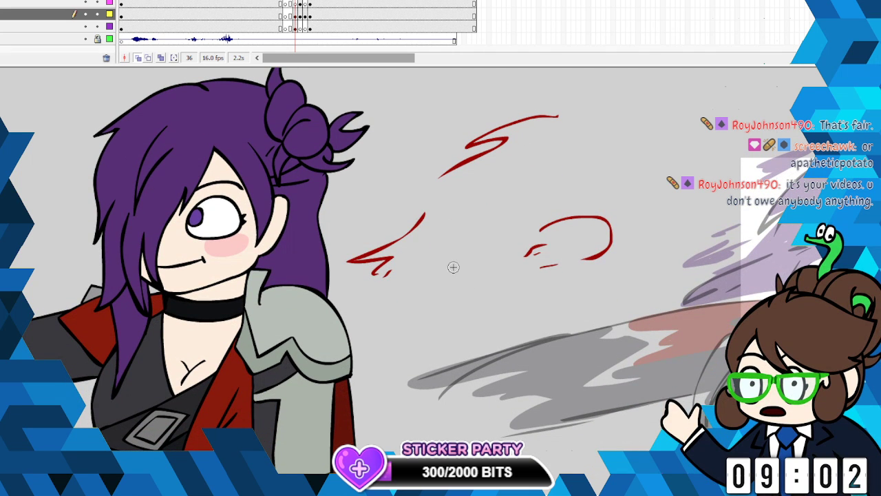
left_click_drag(453, 261, 454, 282)
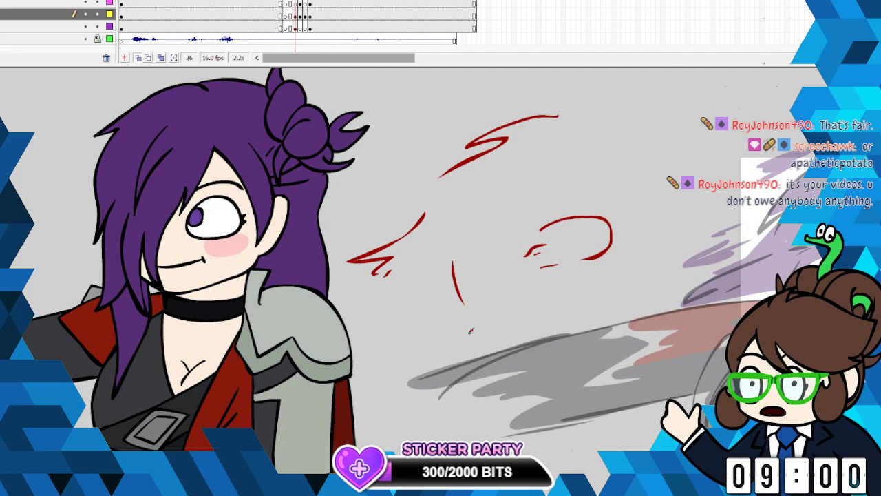
mouse_move(469, 335)
left_mouse_down()
mouse_move(552, 321)
mouse_move(581, 327)
mouse_move(473, 344)
left_mouse_up()
right_click(663, 270)
left_click(566, 129)
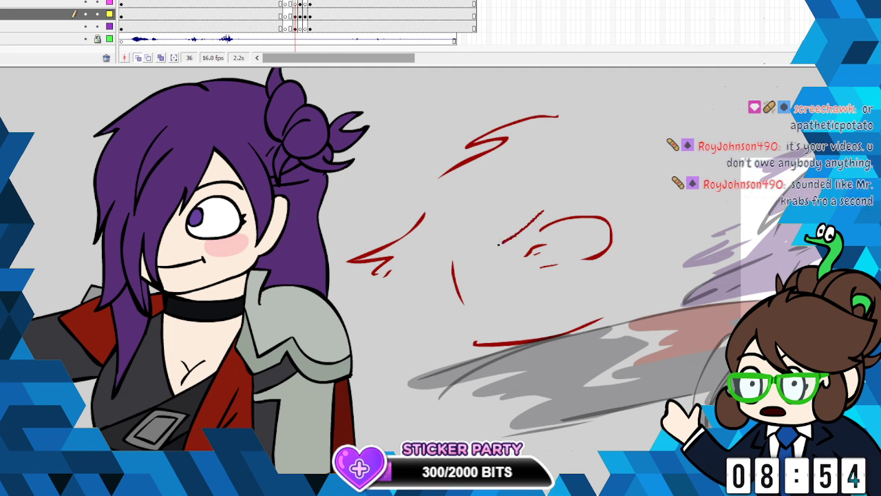
mouse_move(461, 245)
left_mouse_down()
mouse_move(504, 241)
mouse_move(544, 210)
left_mouse_up()
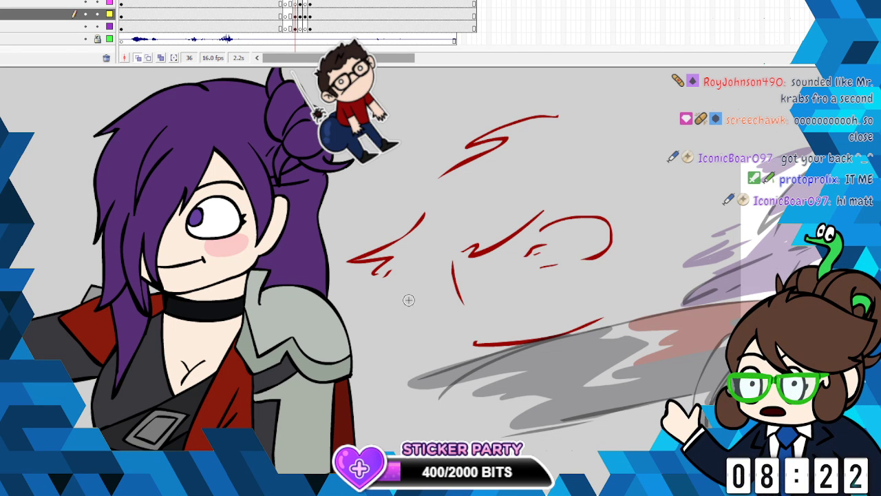
- Draw jagged black smear streaks trailing across the standing character's shoulder armour
left_click_drag(410, 299, 334, 355)
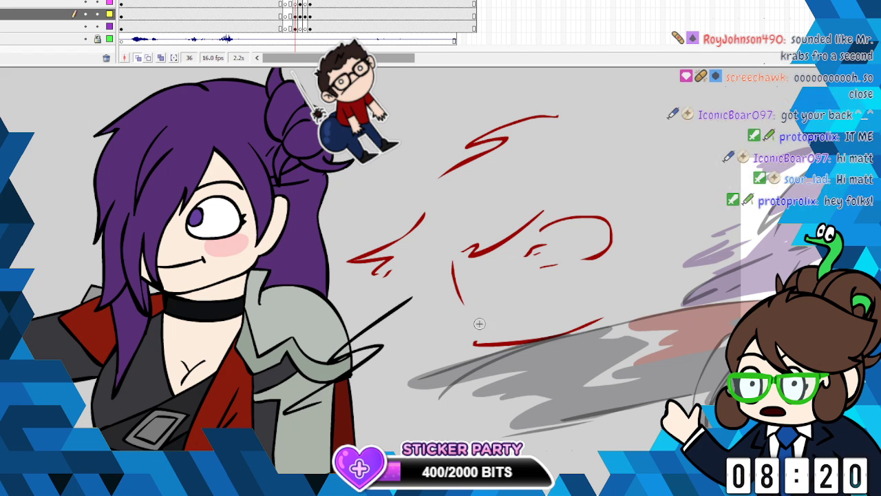
left_click_drag(411, 298, 282, 414)
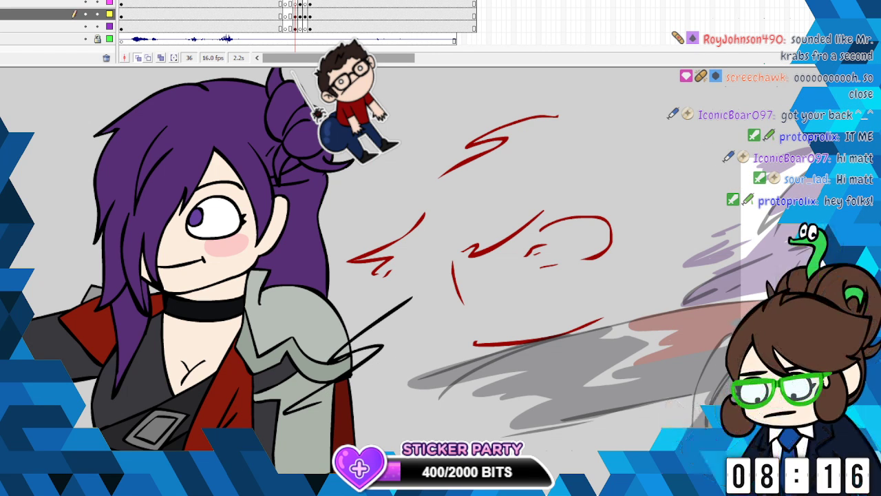
scroll(772, 245, "down", 2)
scroll(772, 245, "up", 3)
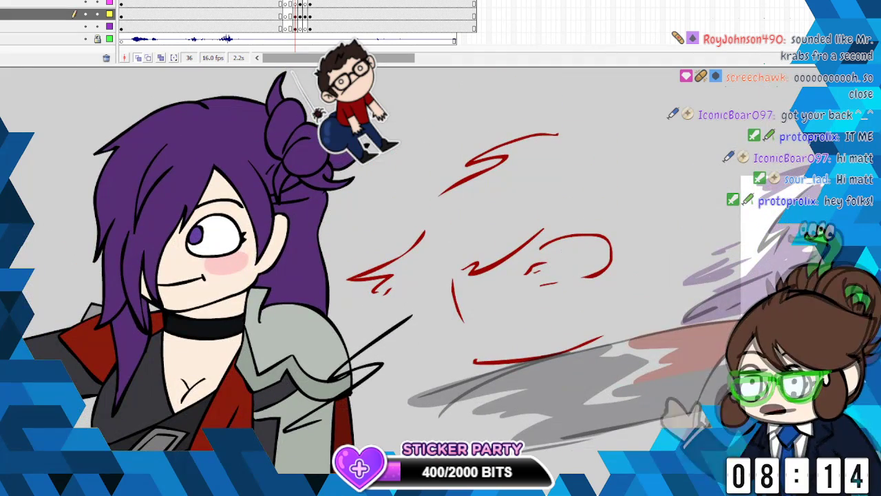
- Draw the smeared hair bun in broken black curves above the red face sketch and add a curved back-hair line
scroll(772, 245, "right", 5)
left_click_drag(506, 305, 507, 305)
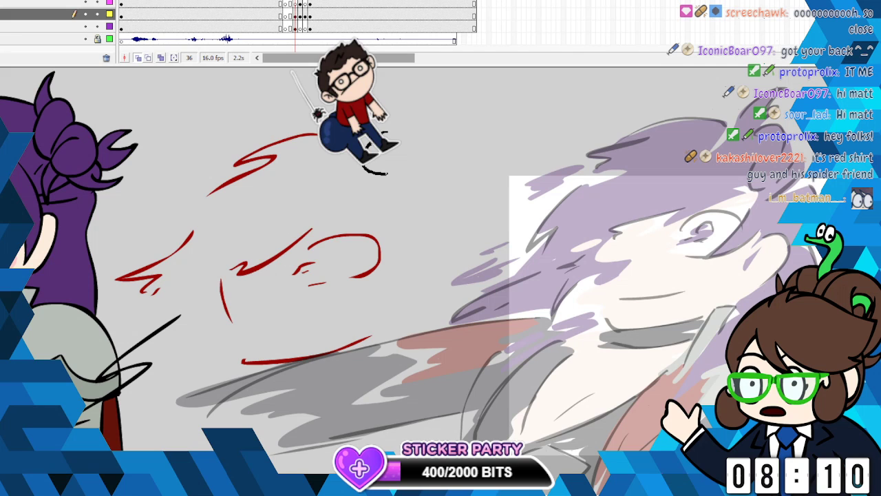
left_click_drag(388, 174, 404, 202)
mouse_move(397, 137)
left_mouse_down()
mouse_move(432, 104)
mouse_move(428, 128)
left_mouse_up()
left_click_drag(392, 183, 422, 173)
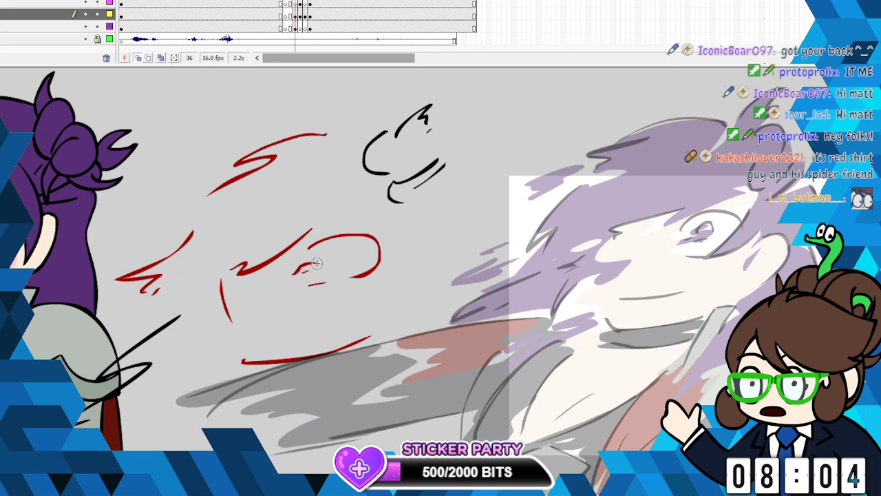
left_click_drag(462, 167, 459, 223)
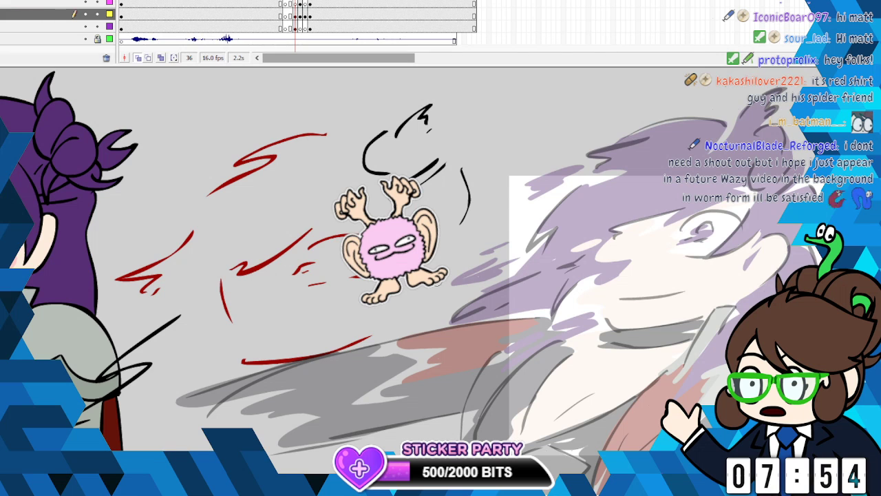
- Continue the black back-hair line down to the shoulder at frame 36 and draw jagged hair strands beside the smeared jaw
mouse_move(463, 224)
left_mouse_down()
mouse_move(461, 252)
mouse_move(405, 346)
left_mouse_up()
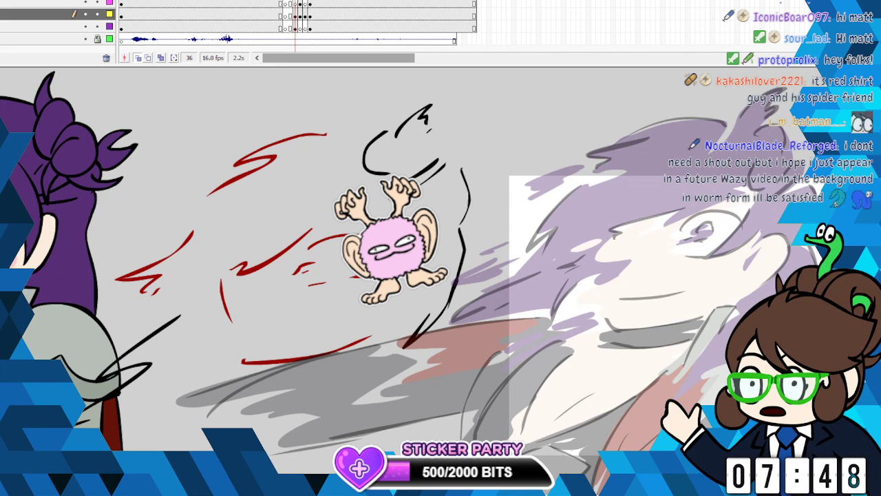
left_click_drag(373, 282, 345, 296)
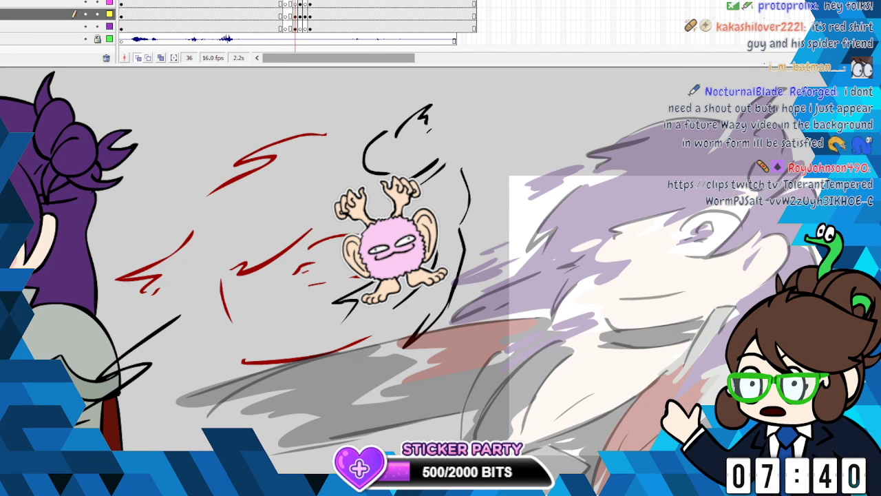
scroll(440, 261, "down", 2)
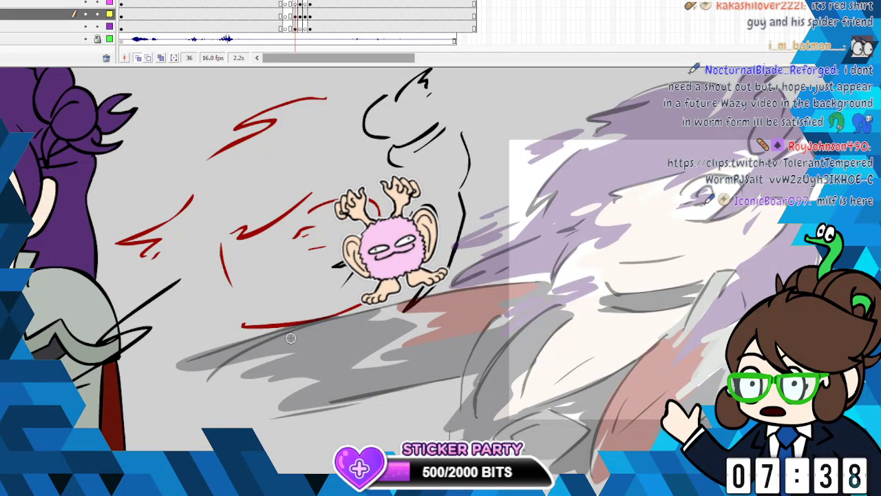
- Draw the smeared upper body in black with a short collar line, hair strands, a rounded shoulder curve and a long chest line below the face
left_click_drag(262, 359, 315, 353)
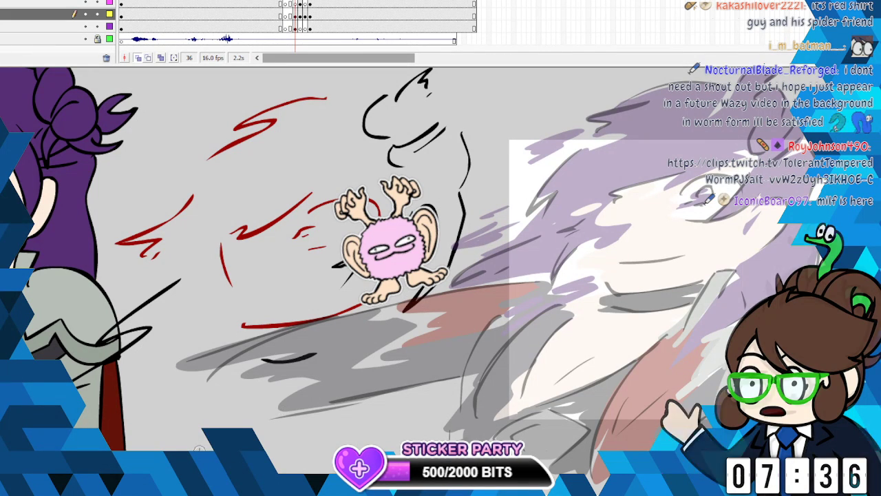
scroll(304, 321, "down", 3)
scroll(441, 259, "up", 1)
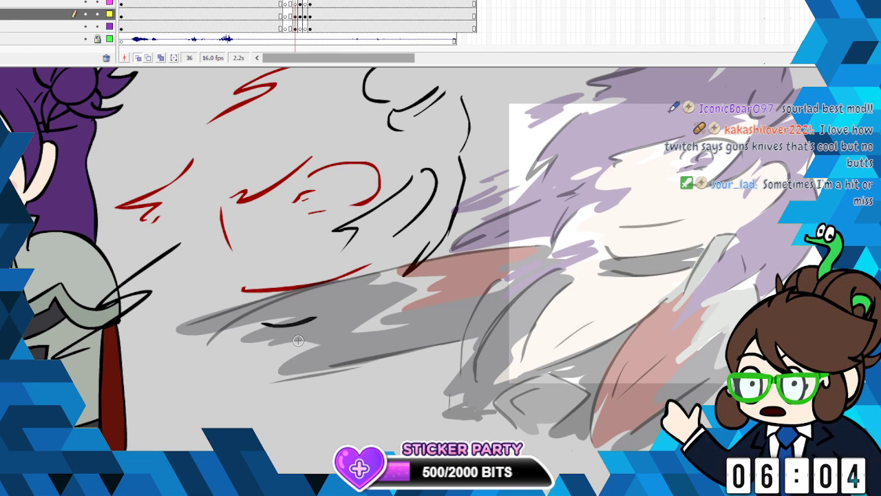
mouse_move(347, 315)
left_mouse_down()
mouse_move(430, 285)
mouse_move(420, 382)
mouse_move(375, 384)
left_mouse_up()
mouse_move(380, 305)
left_mouse_down()
mouse_move(366, 340)
mouse_move(252, 380)
mouse_move(206, 444)
left_mouse_up()
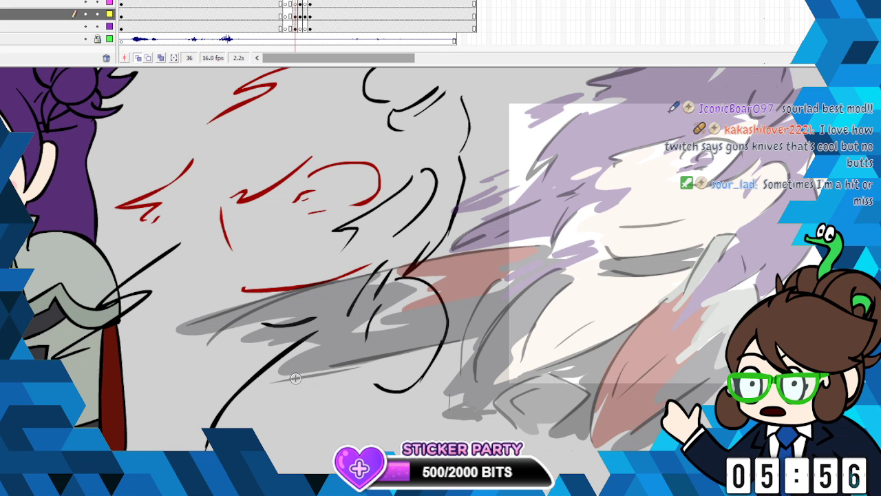
left_click_drag(296, 378, 265, 407)
left_click_drag(305, 383, 257, 417)
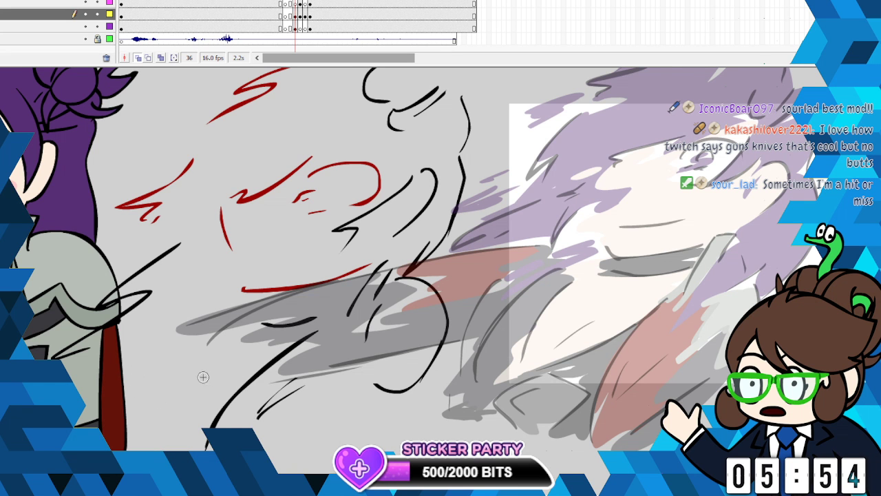
- Draw black trailing lines for the smeared arm and waist across the standing character, plus a curved hair line above the jagged streak
scroll(413, 269, "left", 4)
mouse_move(365, 327)
left_mouse_down()
mouse_move(330, 356)
mouse_move(300, 435)
left_mouse_up()
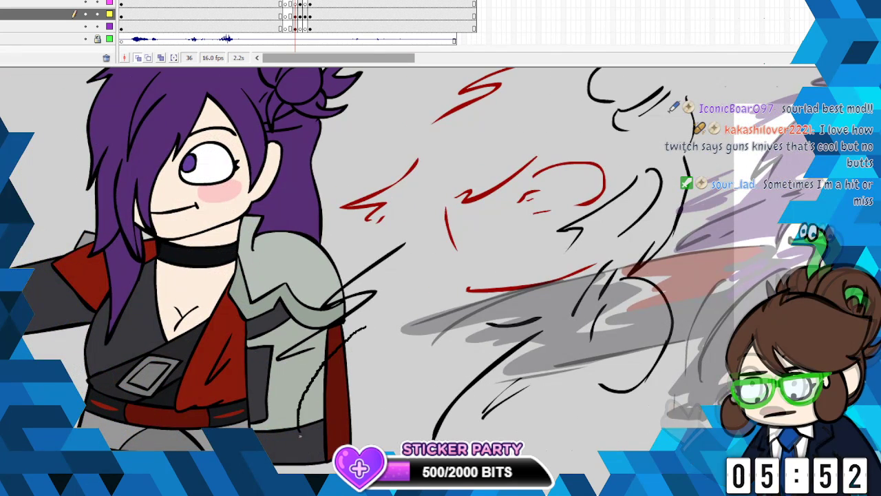
mouse_move(372, 323)
left_mouse_down()
mouse_move(321, 364)
mouse_move(299, 414)
mouse_move(307, 452)
left_mouse_up()
left_click_drag(442, 399, 347, 432)
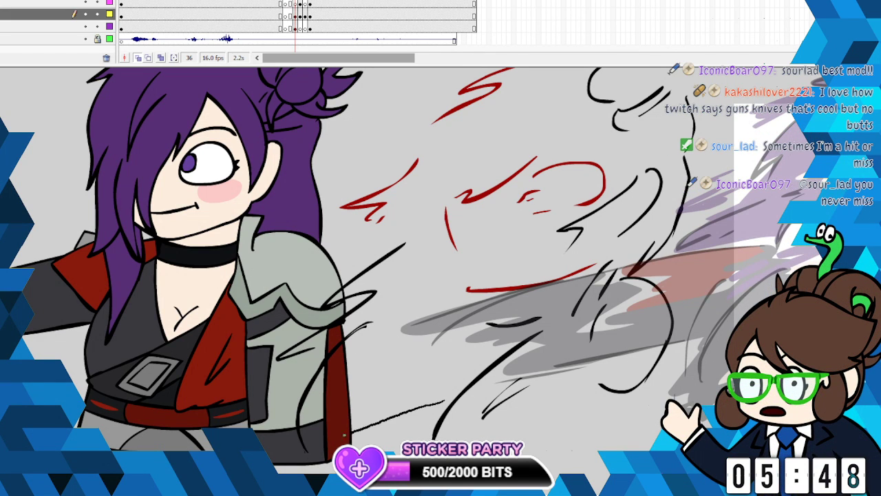
left_click_drag(433, 424, 354, 444)
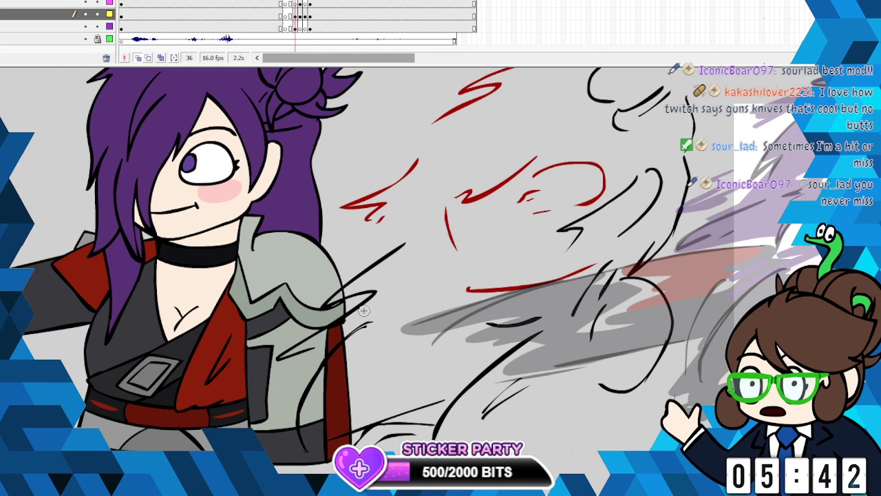
left_click_drag(331, 301, 130, 353)
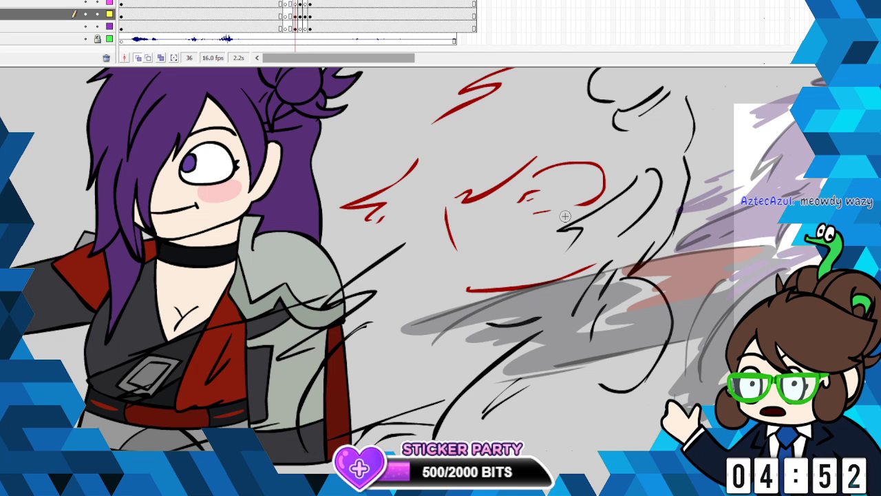
left_click_drag(462, 130, 407, 159)
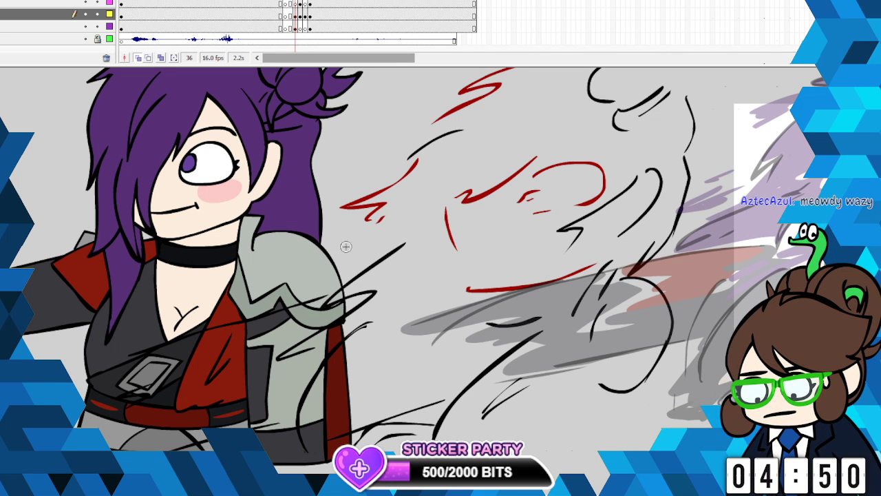
- Move the frame 36 line art to the pink layer above and recolour all its strokes black
left_click(295, 14)
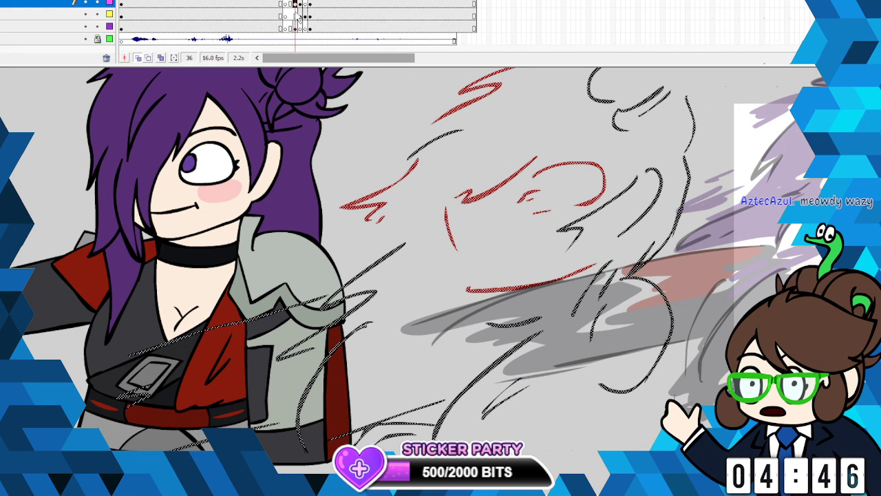
right_click(294, 10)
left_click(331, 84)
left_click(295, 4)
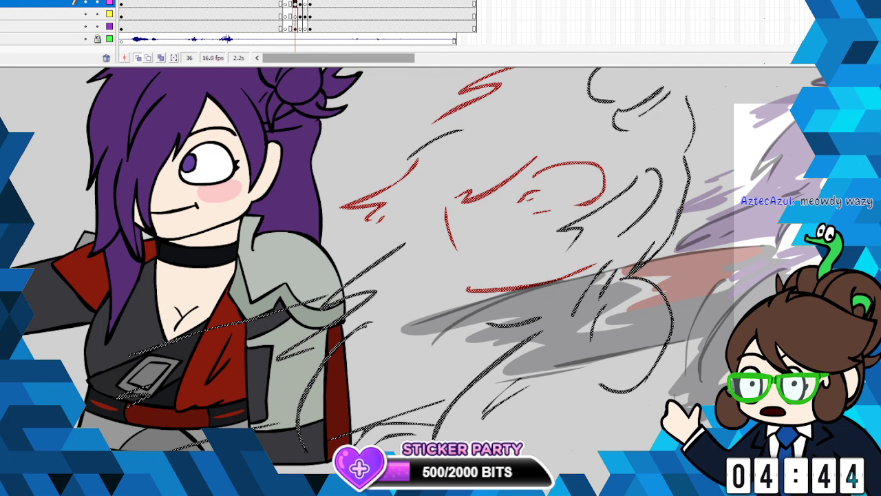
left_click(347, 78)
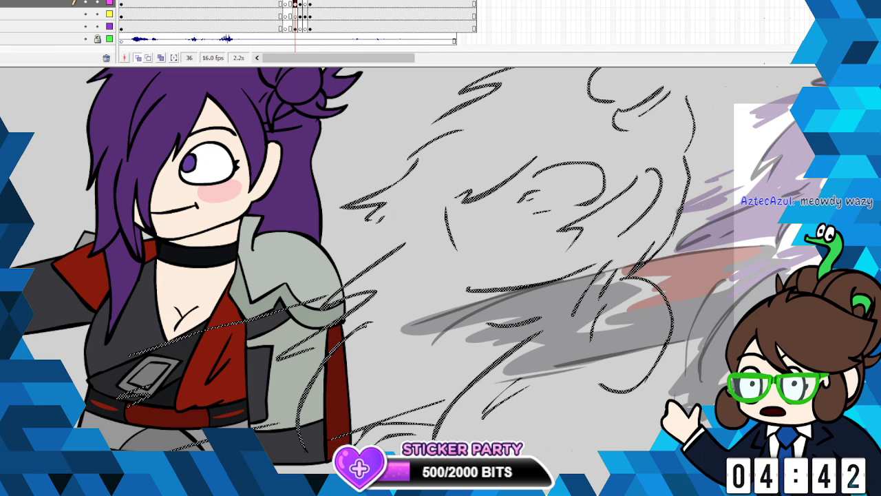
- Add short black smear streaks over the shoulder armour and across the gap beside the smeared torso
left_click_drag(349, 266, 298, 293)
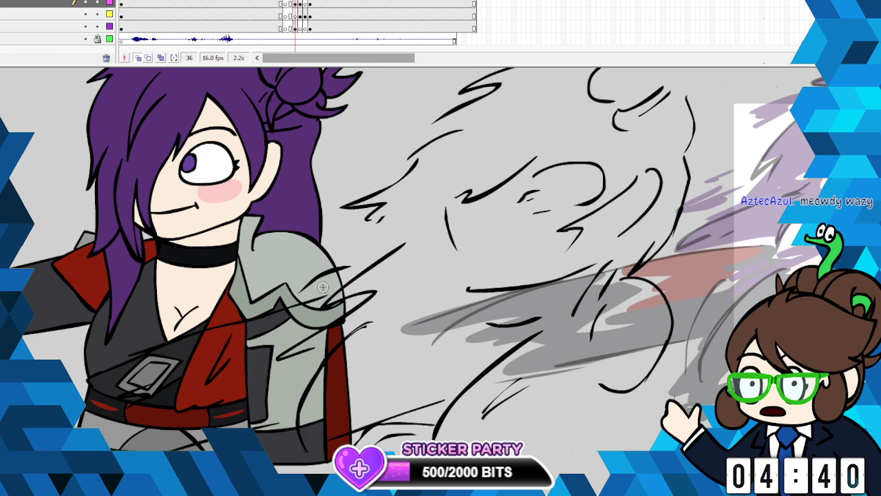
left_click_drag(410, 322, 391, 337)
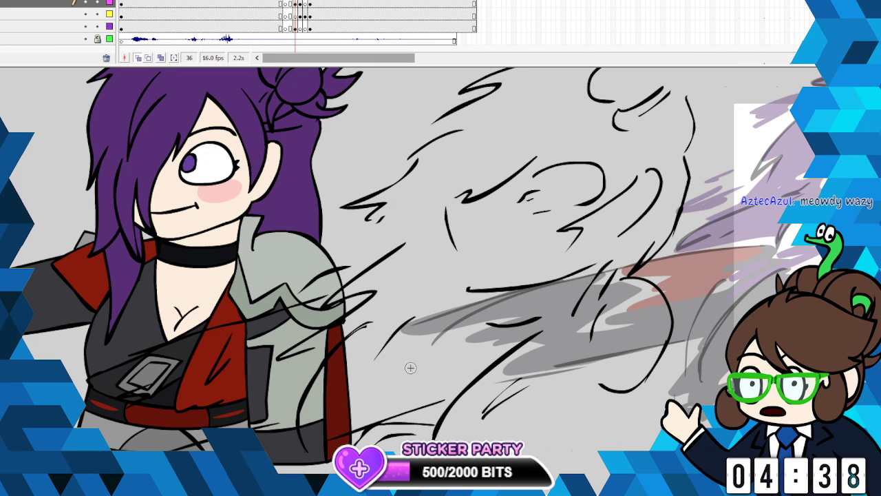
left_click(517, 14)
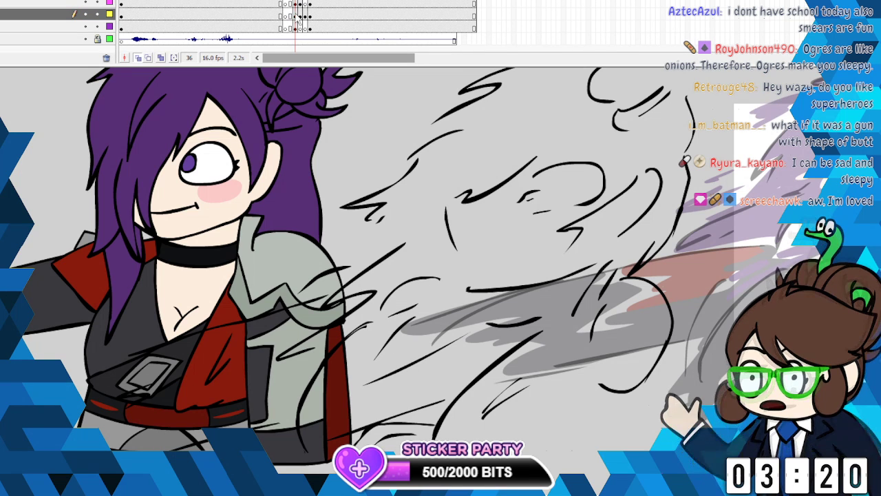
- Cut the stray curved stroke from the yellow layer and paste it in place on the pink line-art layer at frame 36
right_click(414, 292)
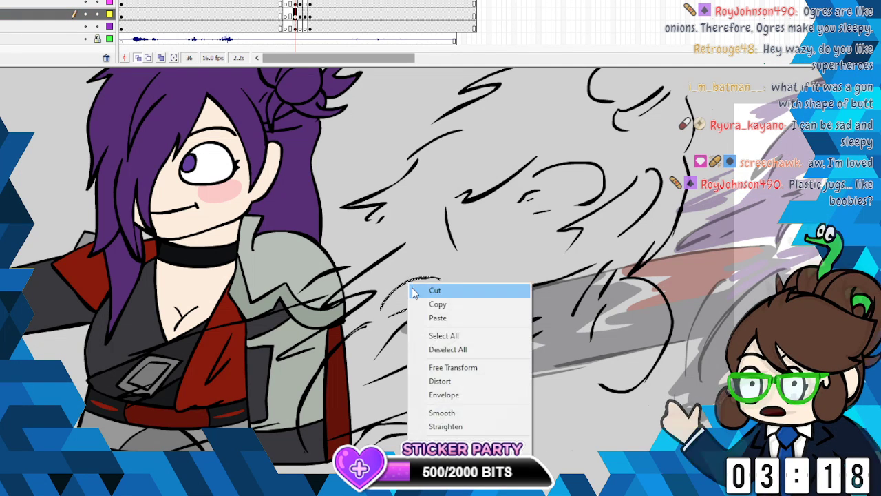
left_click(413, 292)
left_click(295, 4)
left_click(1, 1)
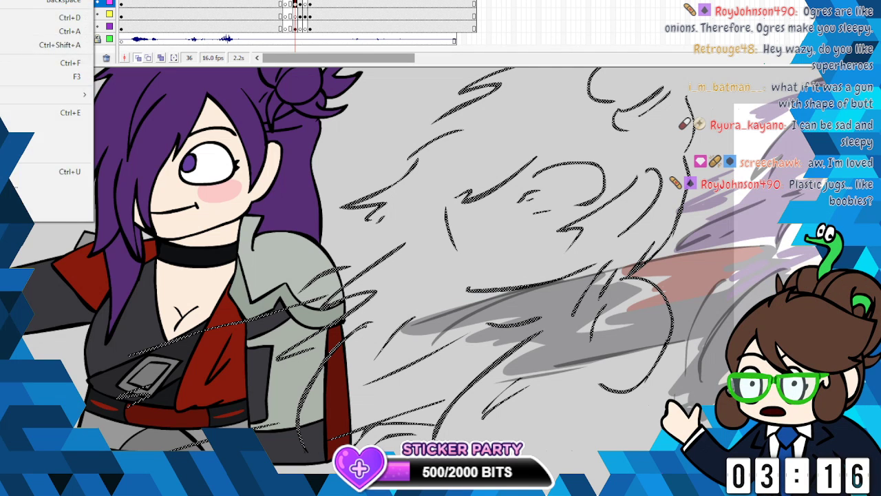
key("ctrl+shift+v")
key("Escape")
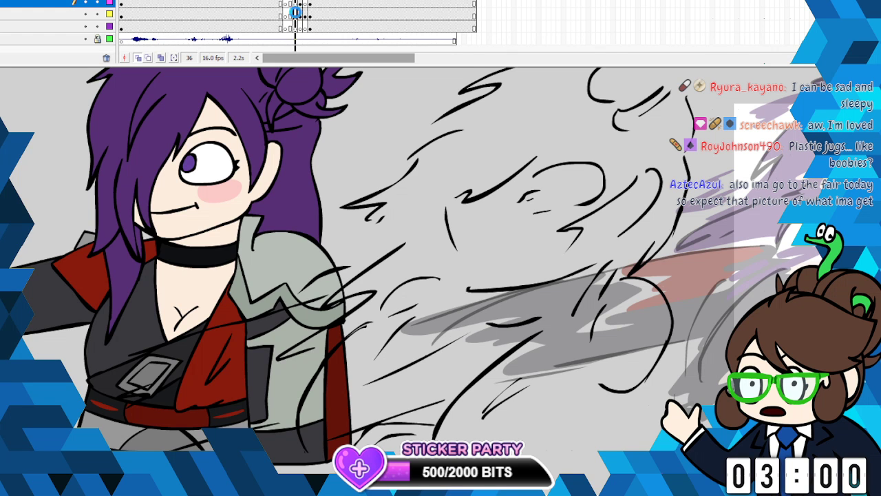
- Select frame 36 of the yellow layer and sample the jacket's dark grey as the fill colour
left_click(296, 13)
left_click(4, 292)
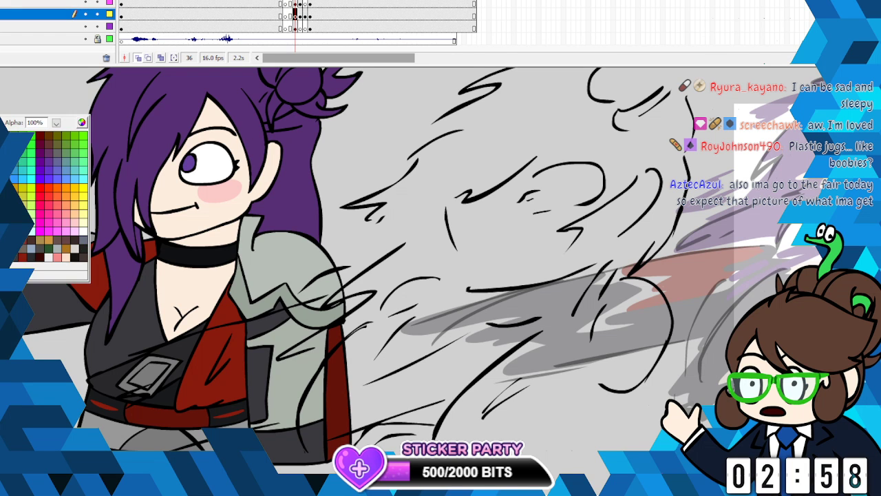
left_click(138, 318)
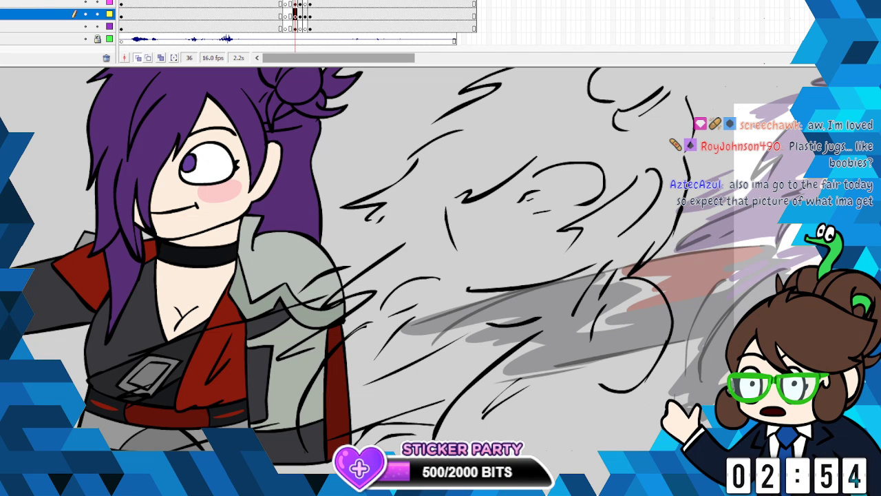
- Select the standing character on the purple layer at frame 36 and move it horizontally away from the smear line art
left_click(295, 26)
key("v")
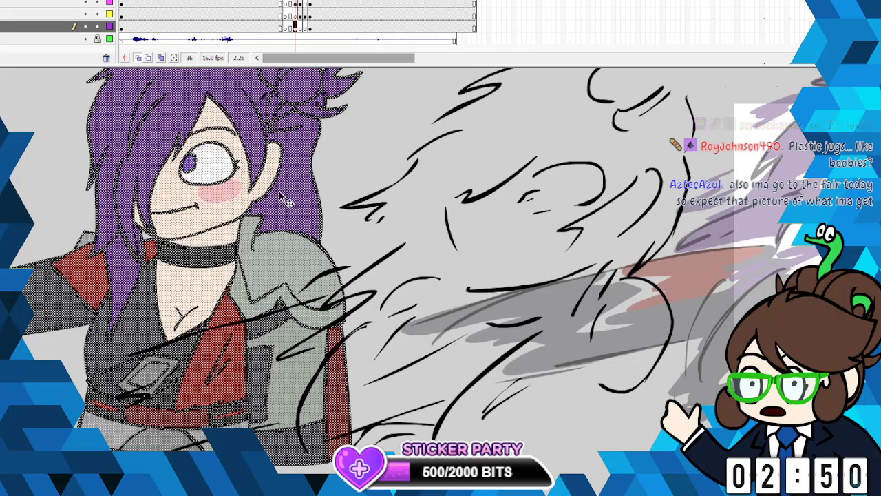
left_click_drag(283, 196, 91, 196)
left_click_drag(136, 252, 259, 252)
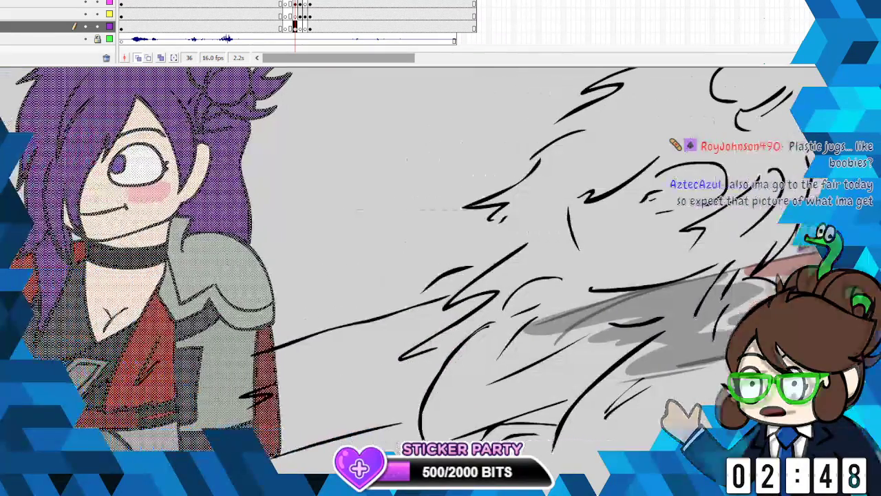
left_click(0, 0)
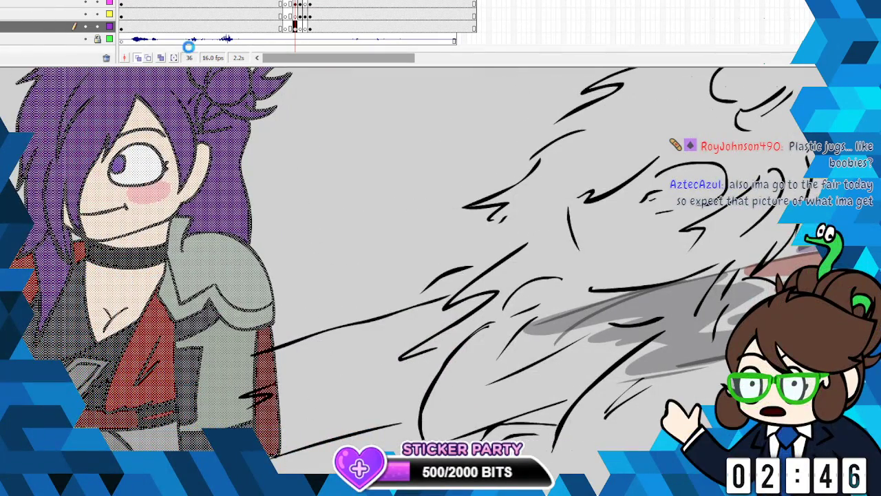
left_click(45, 6)
- Brush the smeared sleeve's ragged outline in dark grey on the yellow layer at frame 36 and fill its interior
left_click(296, 14)
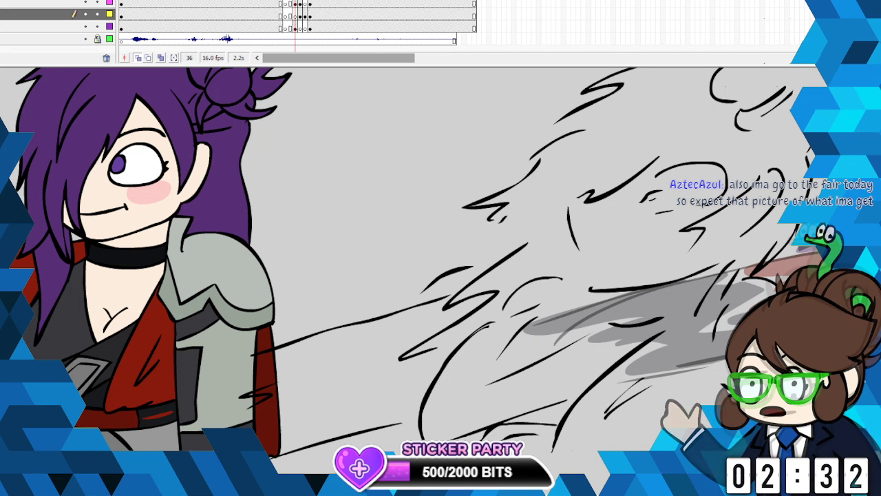
left_click(3, 124)
left_click(43, 200)
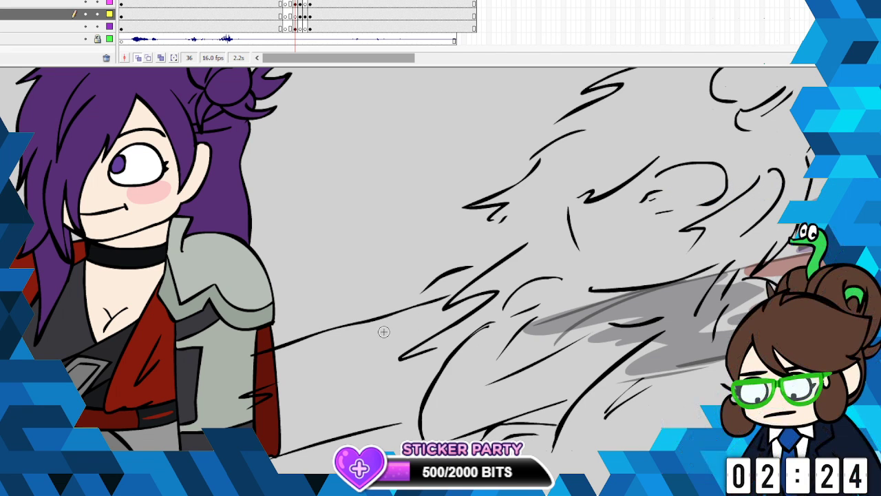
mouse_move(411, 313)
left_mouse_down()
mouse_move(215, 377)
mouse_move(275, 387)
mouse_move(248, 393)
mouse_move(260, 401)
mouse_move(213, 427)
mouse_move(276, 448)
mouse_move(421, 406)
mouse_move(512, 335)
mouse_move(478, 375)
mouse_move(340, 441)
left_mouse_up()
mouse_move(232, 396)
left_mouse_down()
mouse_move(226, 402)
mouse_move(231, 395)
left_mouse_up()
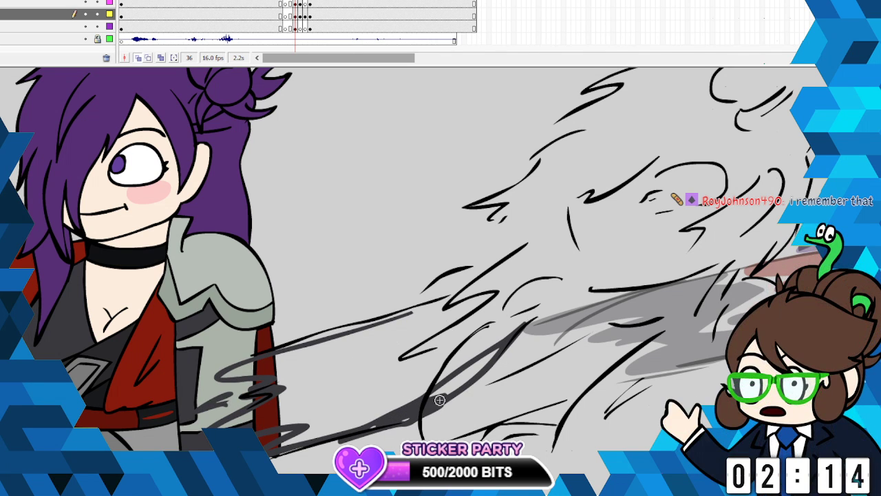
mouse_move(409, 411)
left_mouse_down()
mouse_move(482, 362)
mouse_move(521, 322)
mouse_move(479, 329)
mouse_move(346, 388)
mouse_move(457, 320)
mouse_move(455, 309)
mouse_move(341, 314)
left_mouse_up()
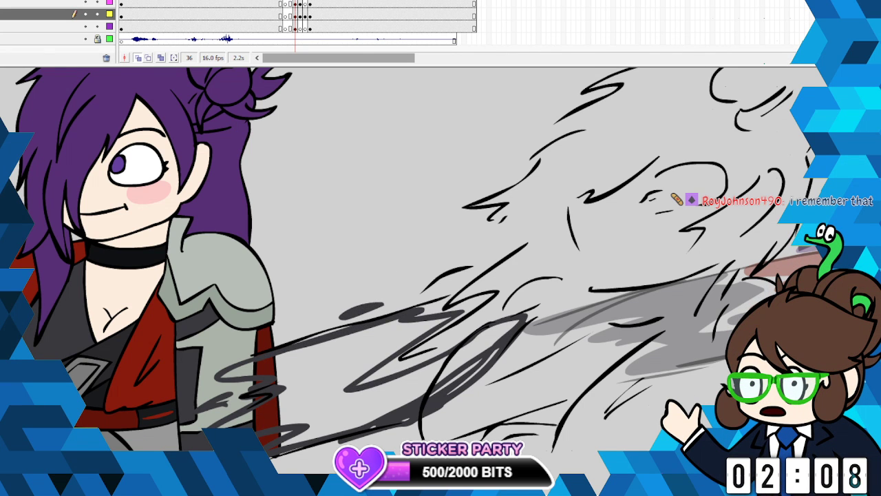
left_click(331, 377)
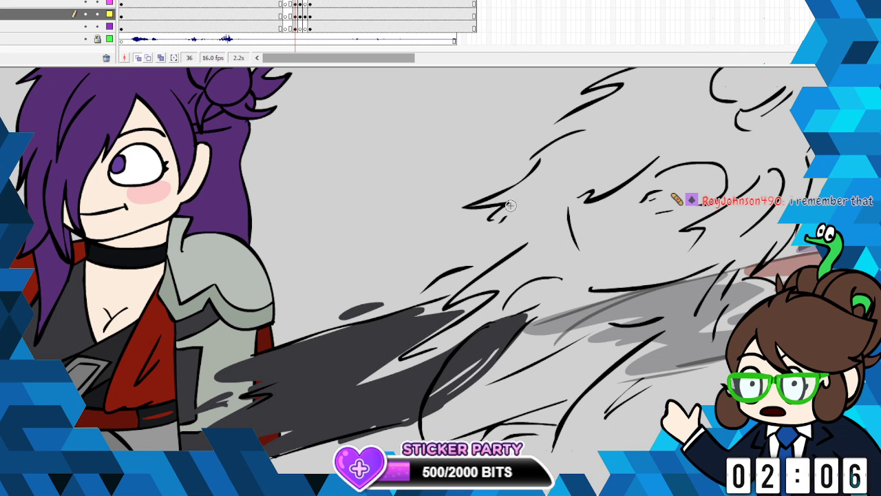
- Sample the darker tone of the jacket's inner wrap and paint the streaked lower torso smear with it
left_click(3, 118)
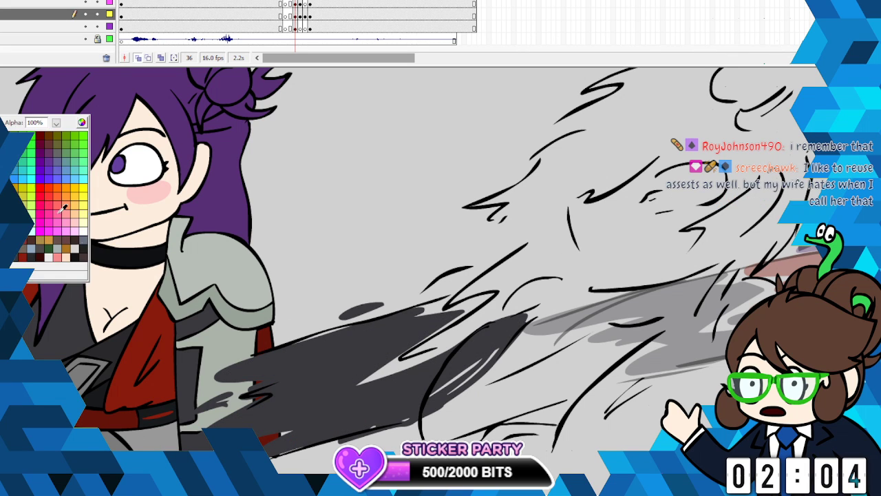
left_click(108, 346)
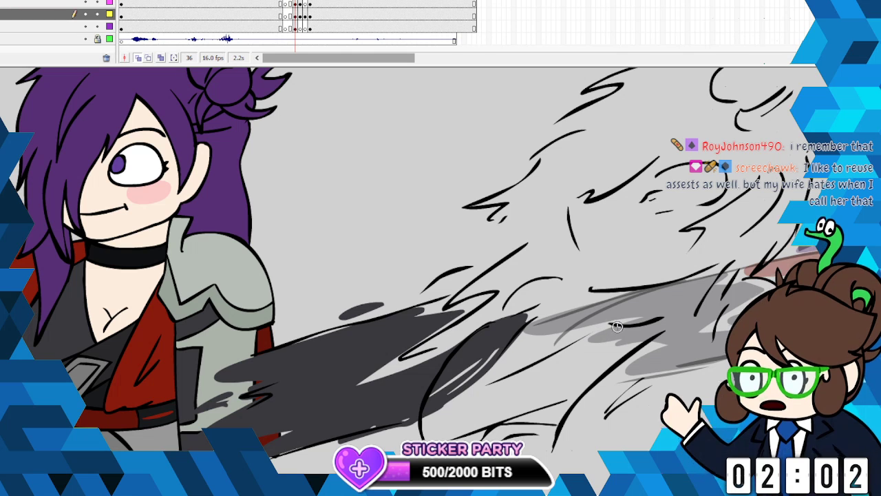
mouse_move(623, 324)
left_mouse_down()
mouse_move(441, 405)
mouse_move(426, 417)
mouse_move(521, 384)
mouse_move(420, 432)
mouse_move(522, 415)
mouse_move(577, 393)
mouse_move(671, 324)
mouse_move(585, 346)
mouse_move(469, 396)
mouse_move(517, 400)
mouse_move(452, 421)
mouse_move(557, 386)
mouse_move(535, 376)
mouse_move(587, 360)
mouse_move(601, 371)
mouse_move(574, 386)
mouse_move(568, 365)
mouse_move(597, 367)
mouse_move(632, 305)
left_mouse_up()
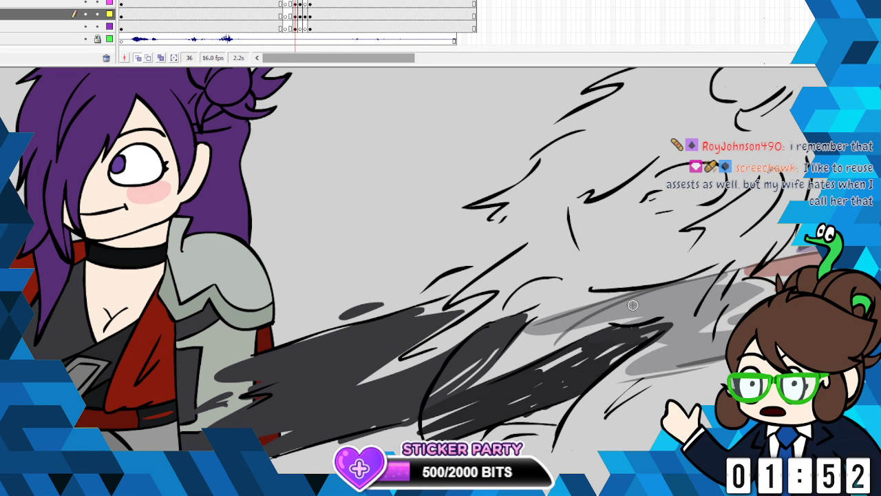
- Sample the standing character's coat red, outline and fill the smeared lapel, and extend the red over the dark torso streaks
left_click(2, 197)
left_click(150, 337)
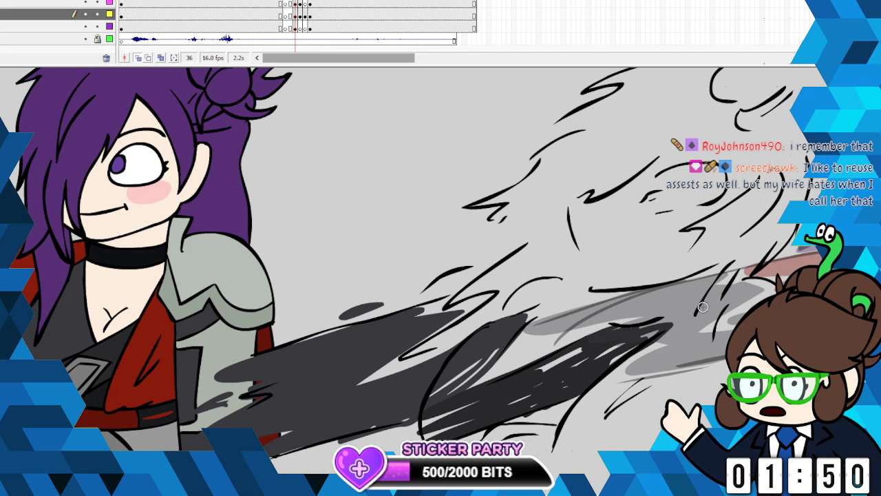
mouse_move(666, 329)
left_mouse_down()
mouse_move(555, 430)
mouse_move(604, 414)
mouse_move(662, 413)
mouse_move(648, 389)
mouse_move(671, 324)
left_mouse_up()
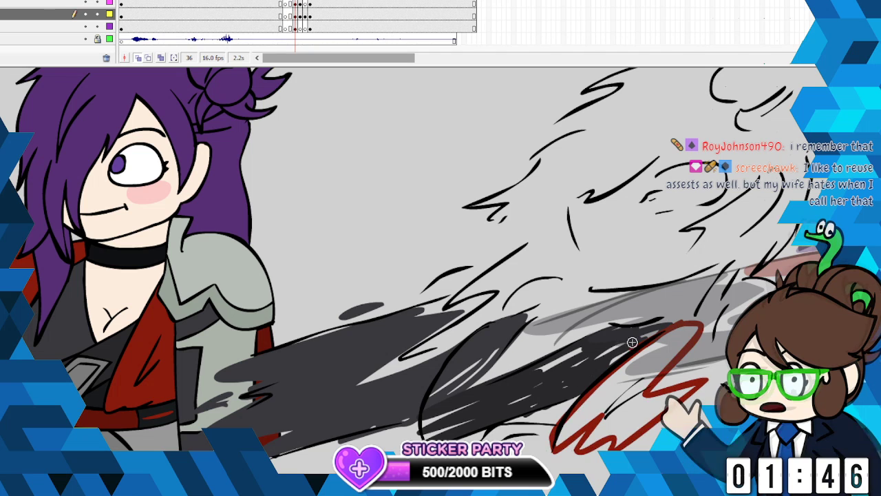
mouse_move(632, 345)
left_mouse_down()
mouse_move(567, 380)
mouse_move(629, 351)
left_mouse_up()
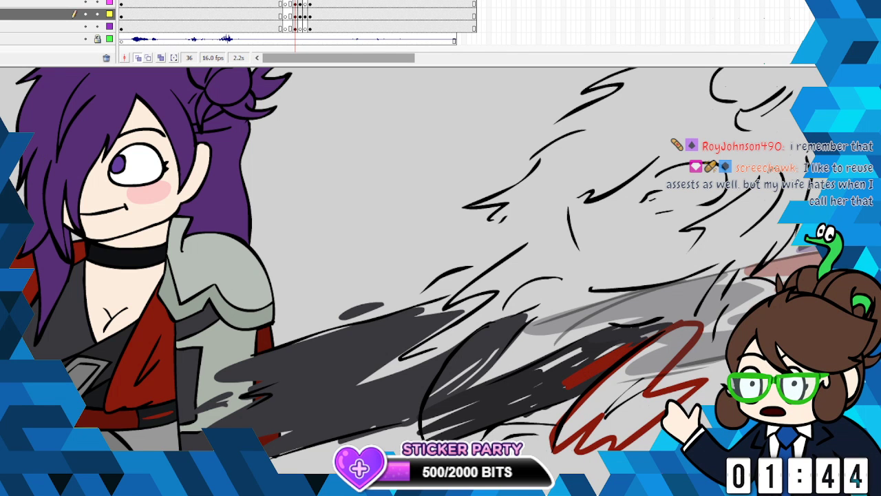
left_click(658, 407)
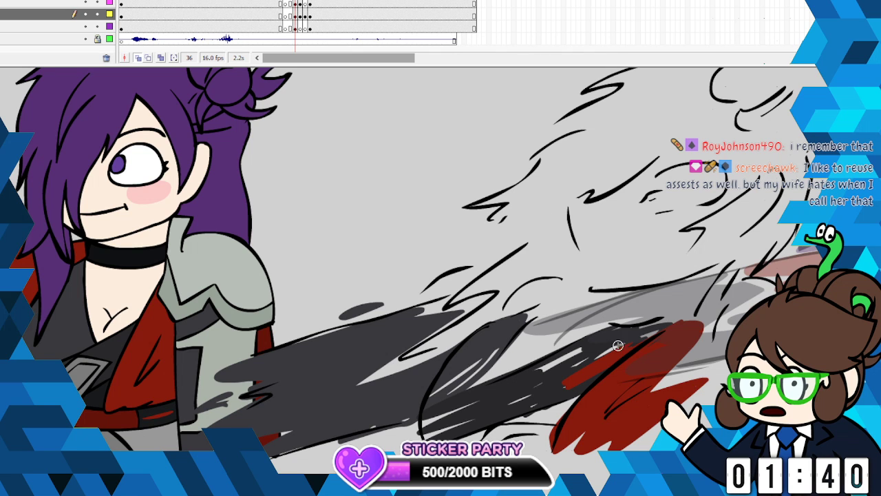
mouse_move(647, 334)
left_mouse_down()
mouse_move(566, 385)
mouse_move(676, 329)
mouse_move(650, 335)
left_mouse_up()
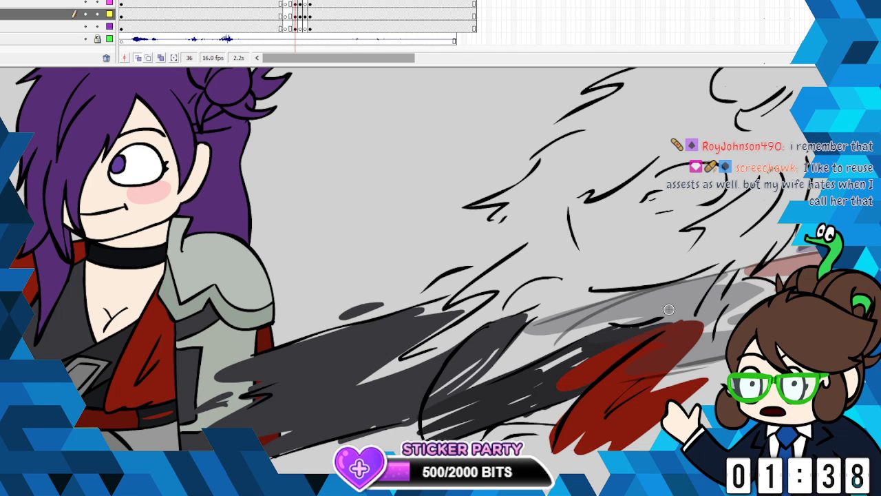
- Sample the dark tone of the lower torso smear and paint over the gaps between its streaks
left_click(4, 115)
left_click(489, 410)
left_click_drag(572, 353, 539, 368)
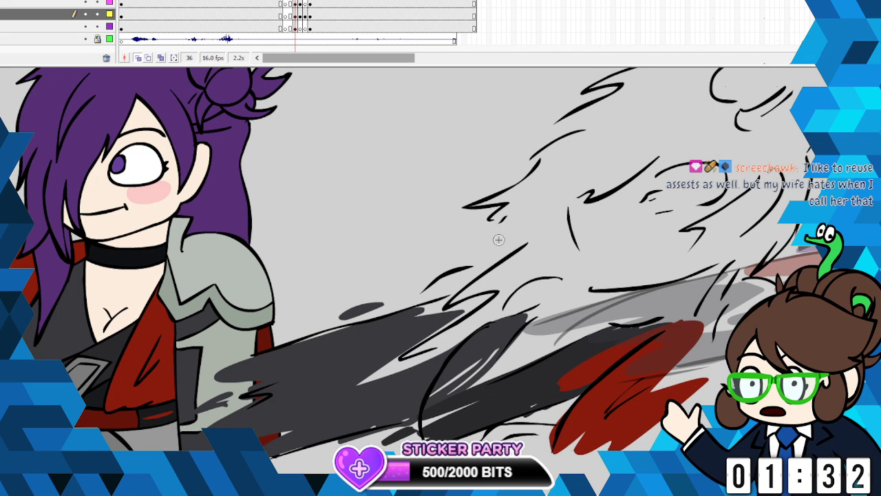
- Sample a grey from the standing character's outfit and paint the small patch beneath the lower torso smear
left_click(4, 115)
left_click(102, 357)
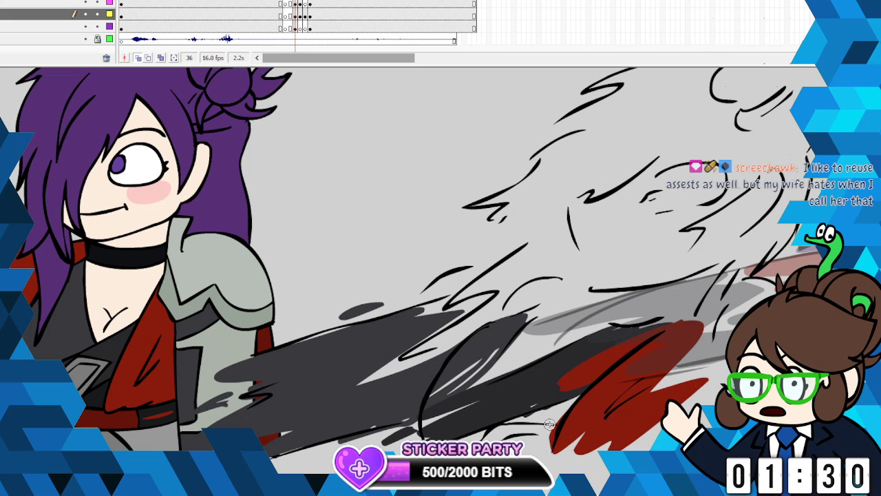
mouse_move(554, 427)
left_mouse_down()
mouse_move(475, 436)
mouse_move(549, 435)
mouse_move(535, 444)
left_mouse_up()
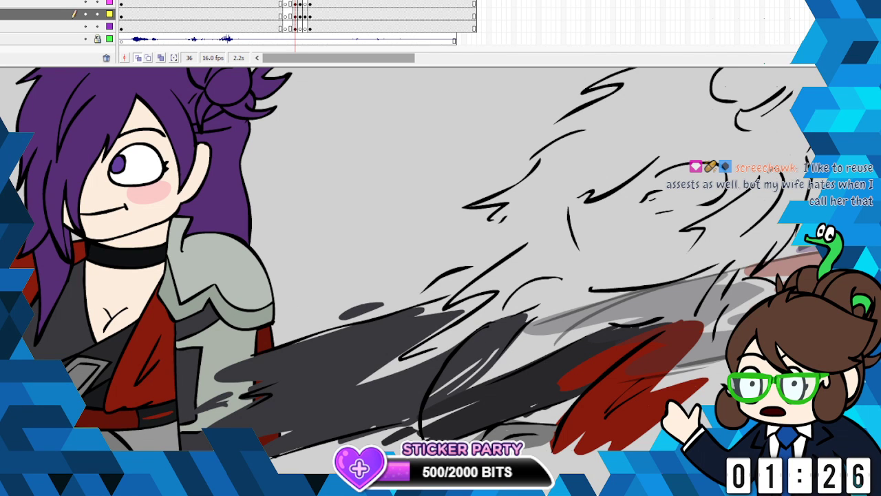
- Change the brush to the choker's near-black and paint the smeared choker streak beneath the jaw line
left_click(3, 283)
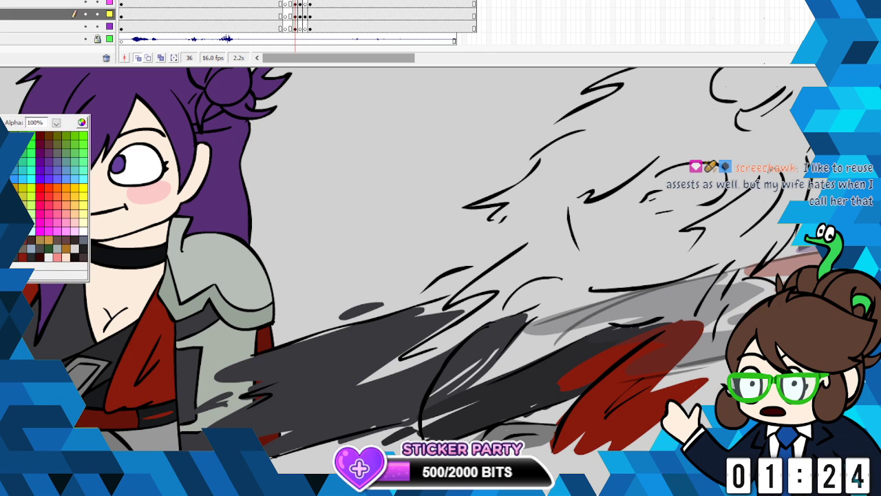
left_click(114, 392)
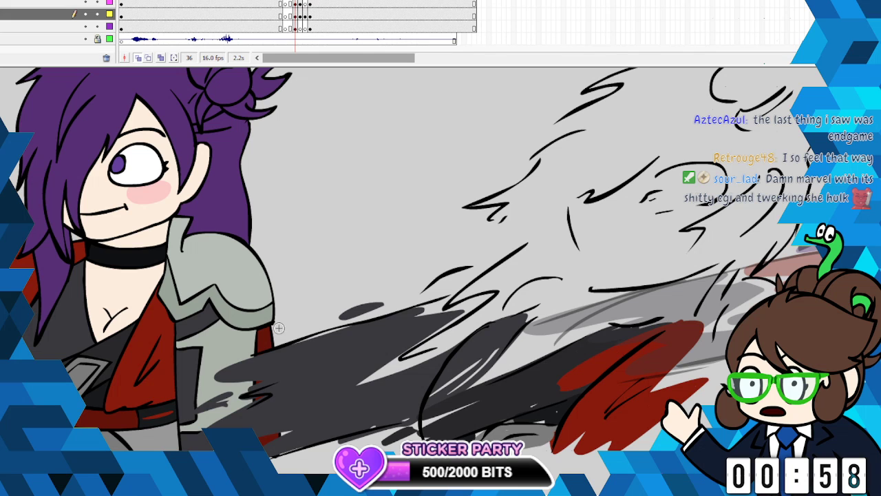
left_click_drag(556, 298, 665, 297)
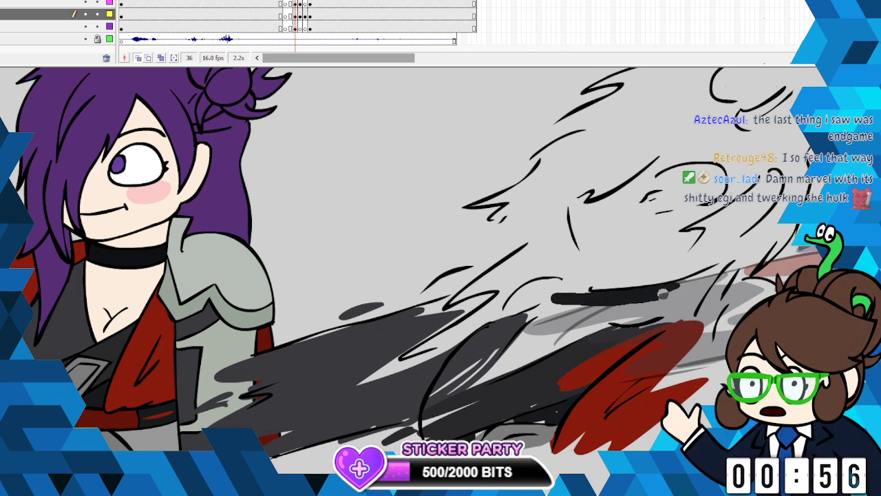
left_click_drag(603, 298, 712, 277)
- Sample the skin tone and paint the smeared neck and chest, and outline and fill the face
left_click(4, 153)
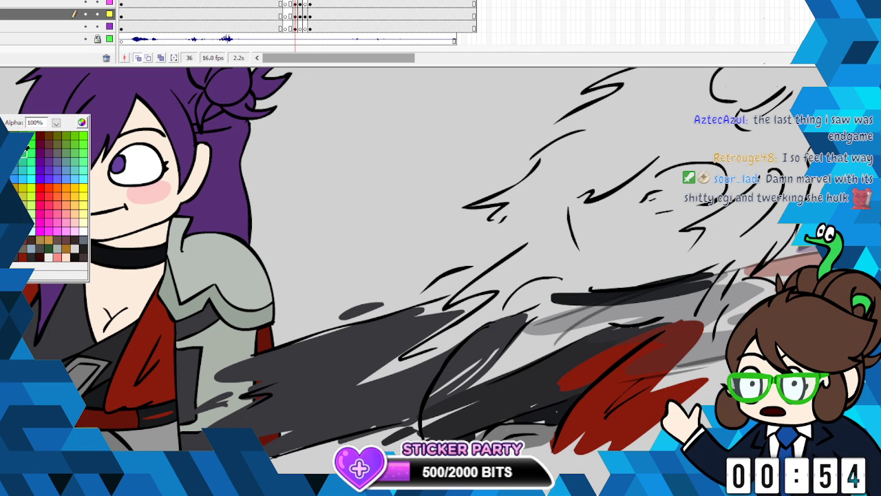
left_click(127, 281)
left_click_drag(683, 294, 523, 345)
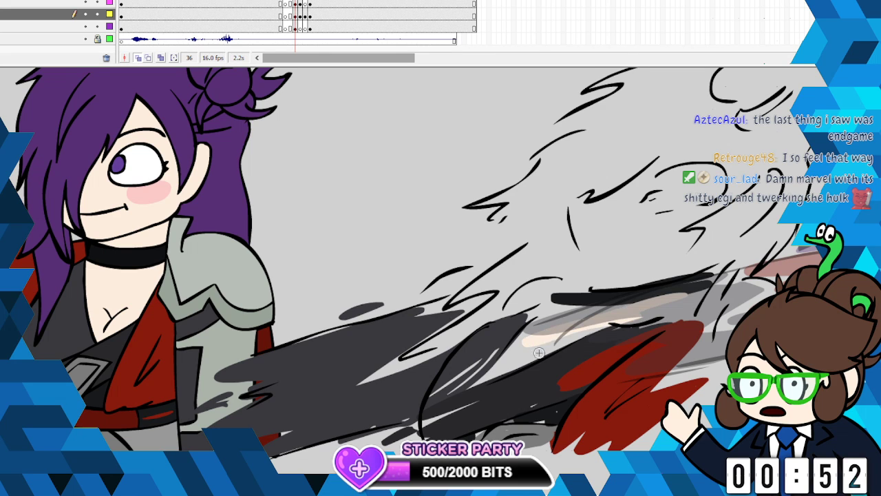
mouse_move(591, 328)
left_mouse_down()
mouse_move(488, 372)
mouse_move(585, 327)
mouse_move(514, 341)
mouse_move(491, 363)
mouse_move(499, 373)
mouse_move(541, 333)
mouse_move(528, 331)
mouse_move(621, 313)
mouse_move(504, 319)
mouse_move(467, 331)
mouse_move(531, 300)
left_mouse_up()
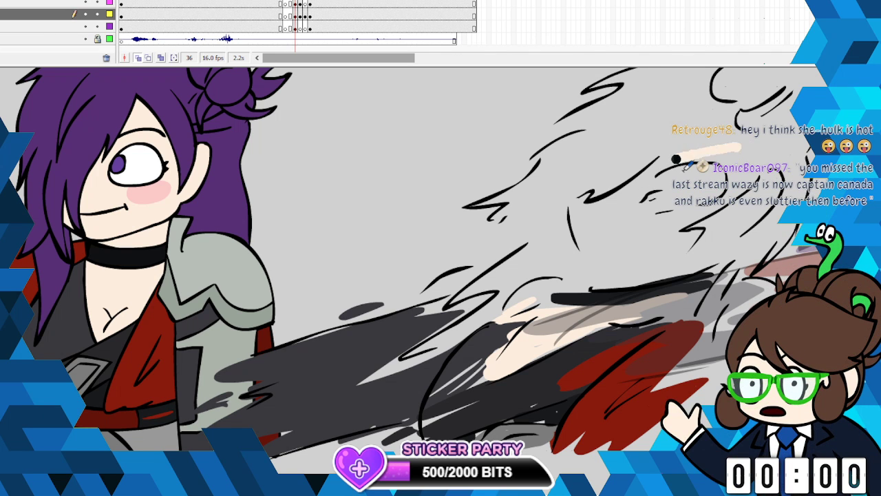
mouse_move(676, 159)
left_mouse_down()
mouse_move(541, 222)
mouse_move(579, 240)
mouse_move(550, 272)
mouse_move(622, 265)
mouse_move(592, 286)
mouse_move(733, 256)
mouse_move(671, 253)
mouse_move(706, 231)
mouse_move(688, 222)
mouse_move(757, 182)
mouse_move(712, 152)
mouse_move(661, 172)
left_mouse_up()
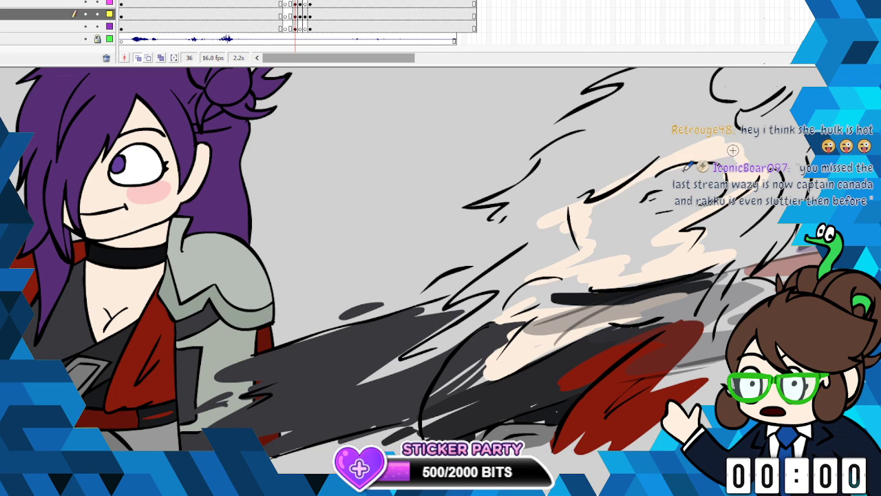
left_click(639, 245)
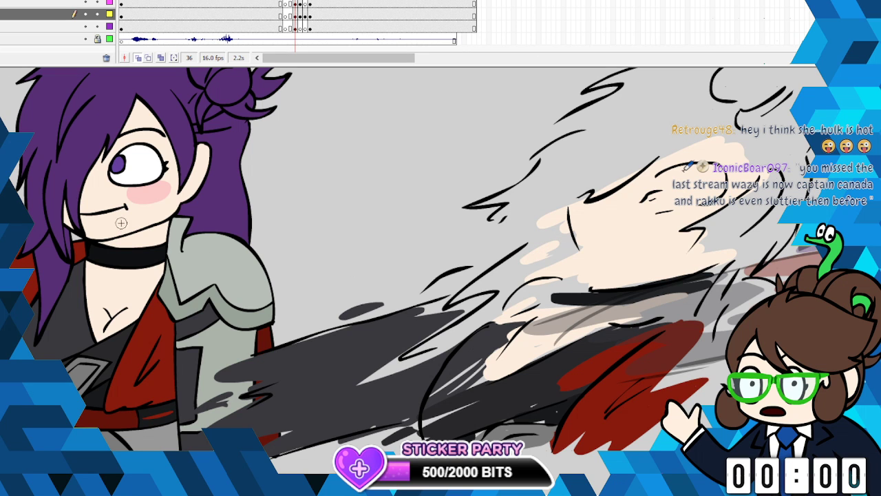
- Block in the smeared eye area with bright red and fill it with white sampled from the standing character's eye
left_click(1, 224)
left_click(6, 206)
mouse_move(701, 170)
left_mouse_down()
mouse_move(668, 174)
mouse_move(635, 199)
mouse_move(676, 193)
mouse_move(648, 208)
mouse_move(679, 205)
mouse_move(724, 185)
mouse_move(704, 169)
mouse_move(649, 186)
mouse_move(671, 188)
mouse_move(672, 200)
mouse_move(640, 219)
left_mouse_up()
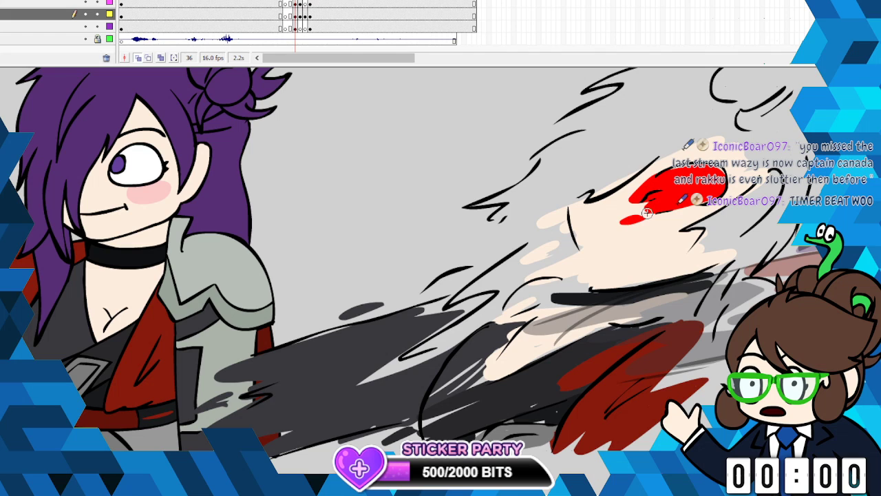
left_click(3, 214)
left_click(147, 165)
left_click(680, 186)
left_click(639, 219)
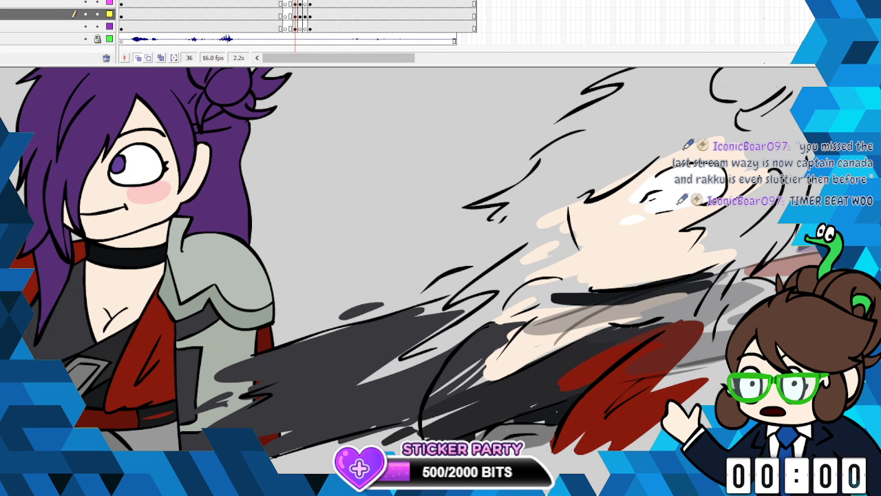
- Sample the iris purple from the standing character's eye and paint the smeared iris inside the white eye
left_click(4, 215)
left_click(117, 164)
left_click(650, 198)
left_click_drag(651, 196, 656, 211)
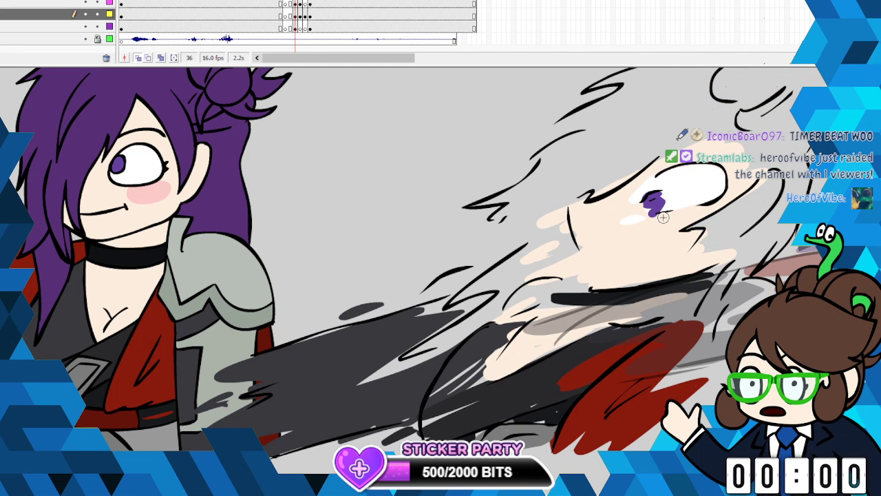
- Sample the hair purple and paint ragged fringe streaks above the smeared face
left_click(5, 148)
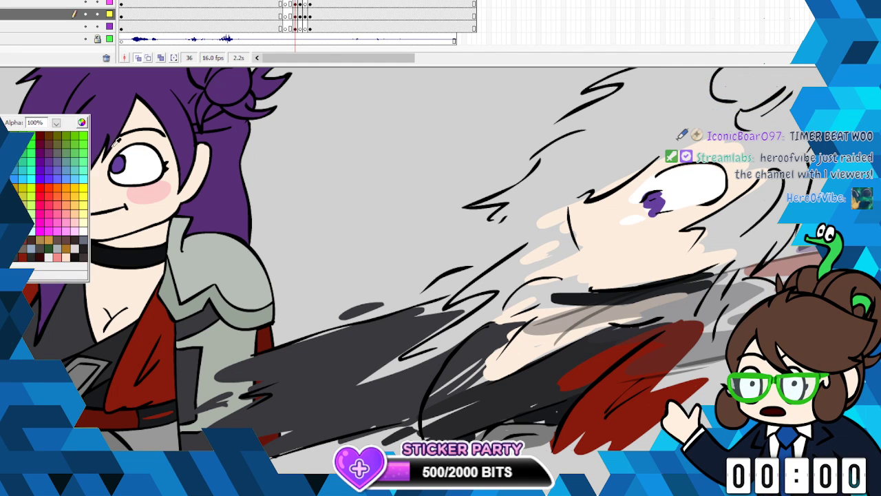
left_click(218, 203)
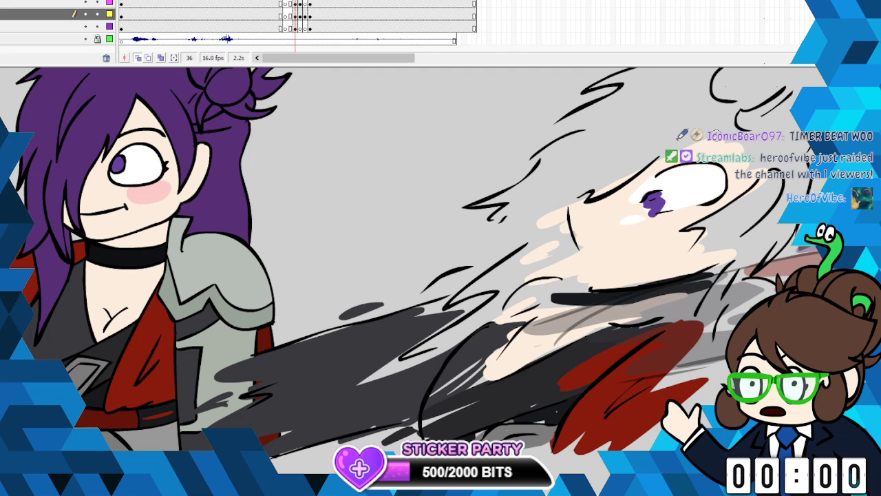
left_click_drag(715, 134, 582, 197)
mouse_move(647, 168)
left_mouse_down()
mouse_move(460, 246)
mouse_move(561, 182)
mouse_move(482, 206)
mouse_move(600, 147)
mouse_move(530, 168)
mouse_move(644, 132)
left_mouse_up()
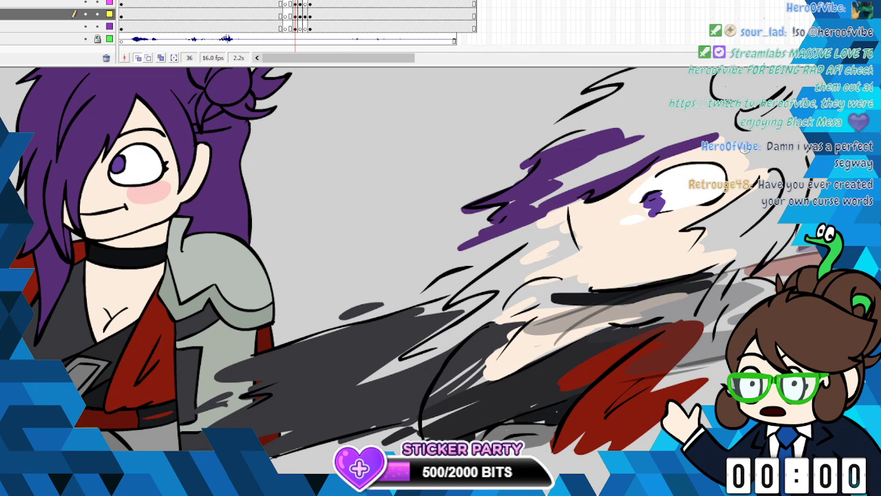
- Brush purple along the crown, bun and hairline of the smeared hair and fill the enclosed interior
scroll(440, 276, "up", 3)
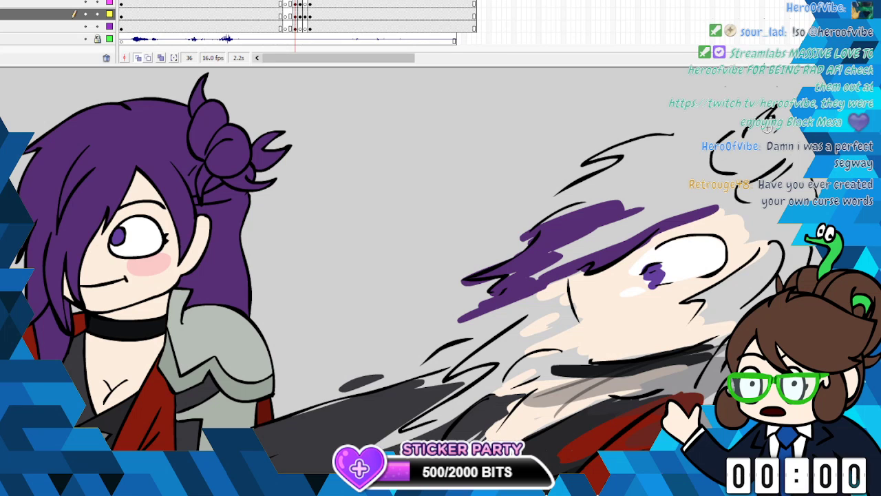
mouse_move(766, 116)
left_mouse_down()
mouse_move(744, 144)
mouse_move(781, 129)
mouse_move(751, 153)
mouse_move(704, 148)
mouse_move(671, 159)
mouse_move(652, 139)
mouse_move(606, 155)
mouse_move(647, 151)
mouse_move(556, 194)
mouse_move(588, 204)
mouse_move(709, 169)
left_mouse_up()
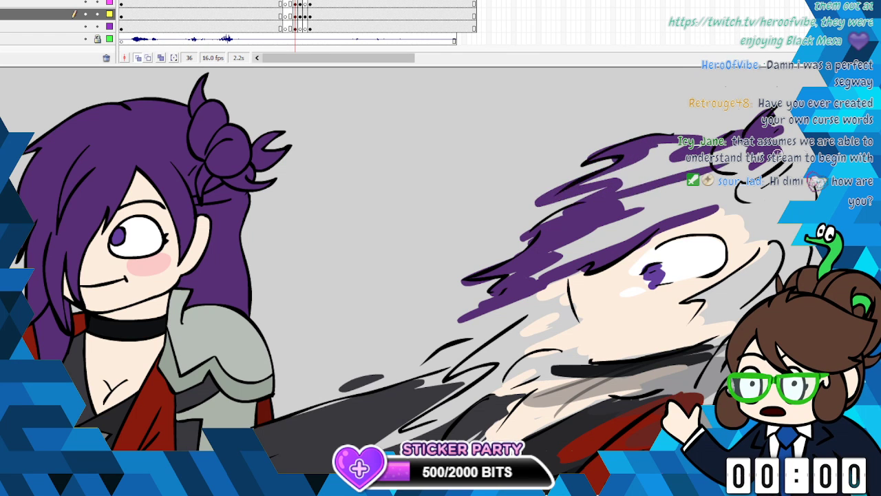
mouse_move(792, 172)
left_mouse_down()
mouse_move(806, 168)
mouse_move(801, 198)
left_mouse_up()
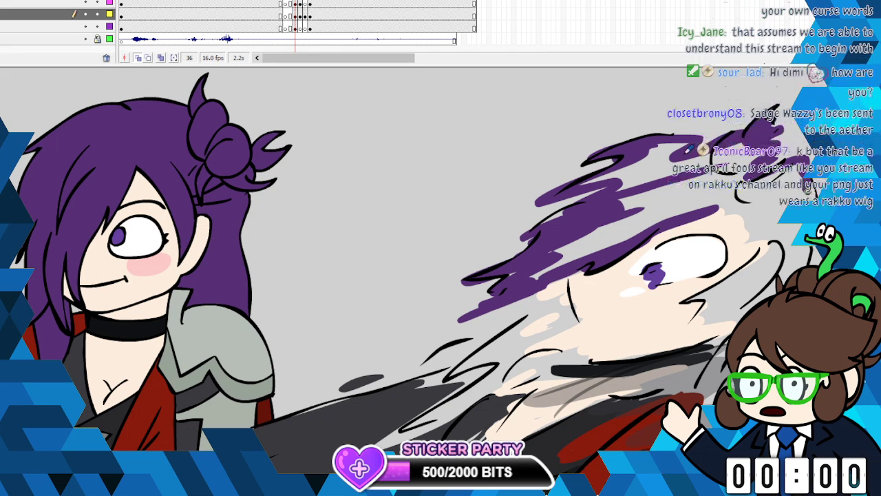
mouse_move(762, 236)
left_mouse_down()
mouse_move(709, 210)
mouse_move(768, 230)
left_mouse_up()
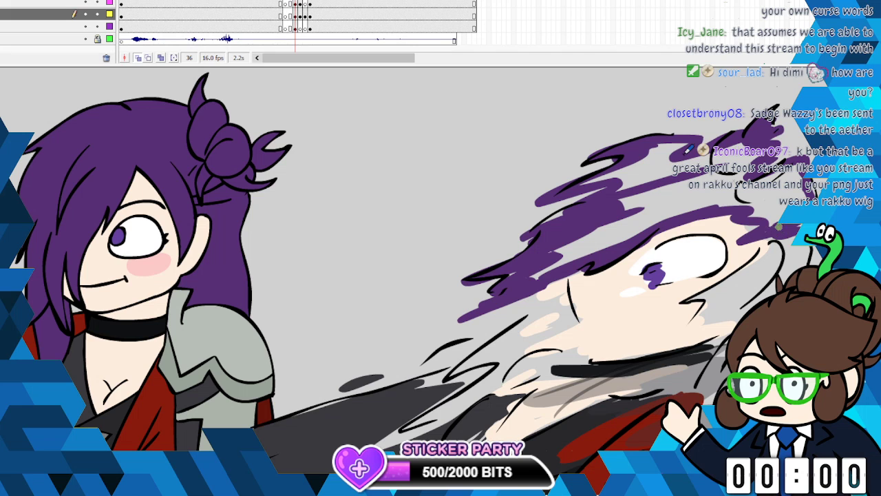
left_click(696, 195)
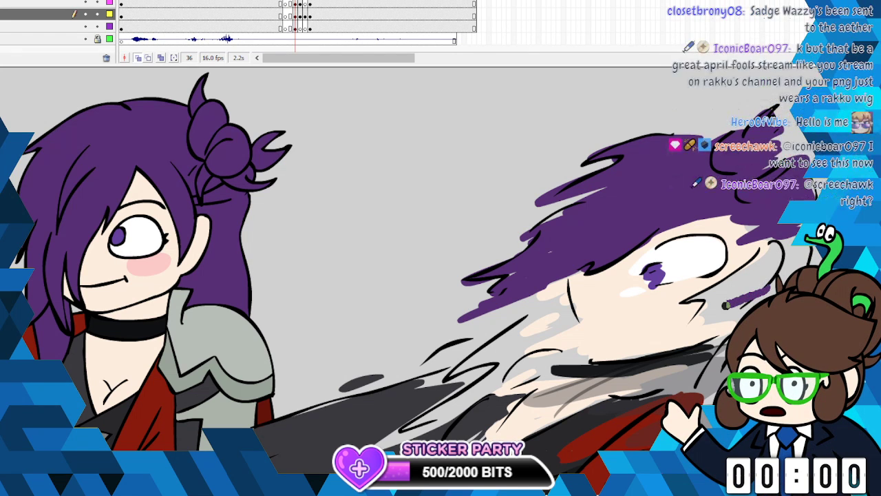
- Paint the smeared hair around and below the ear purple, and colour the ear with the sampled skin tone
mouse_move(769, 288)
left_mouse_down()
mouse_move(727, 291)
mouse_move(746, 270)
mouse_move(718, 293)
mouse_move(757, 285)
mouse_move(714, 347)
mouse_move(723, 348)
mouse_move(719, 364)
left_mouse_up()
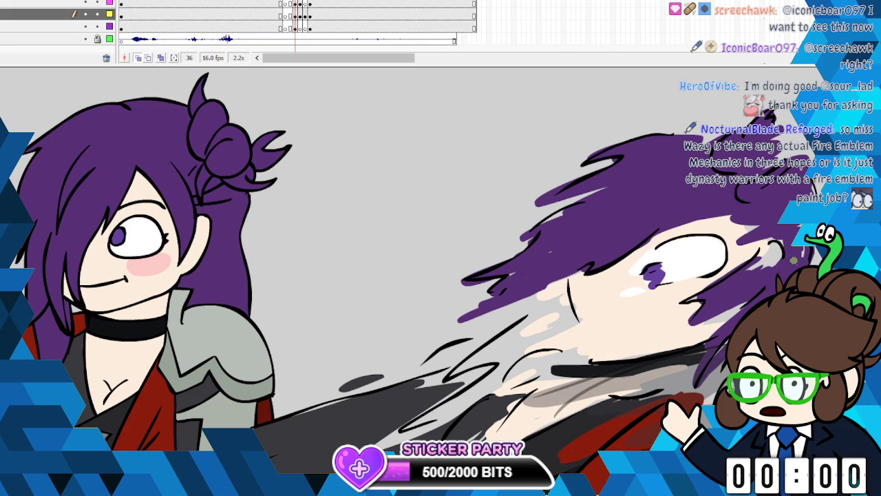
left_click_drag(755, 280, 771, 261)
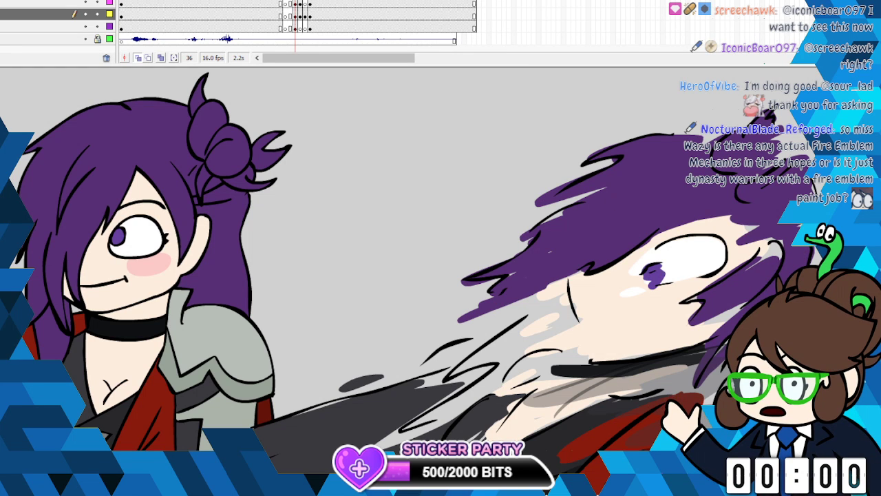
left_click(2, 124)
left_click(628, 301)
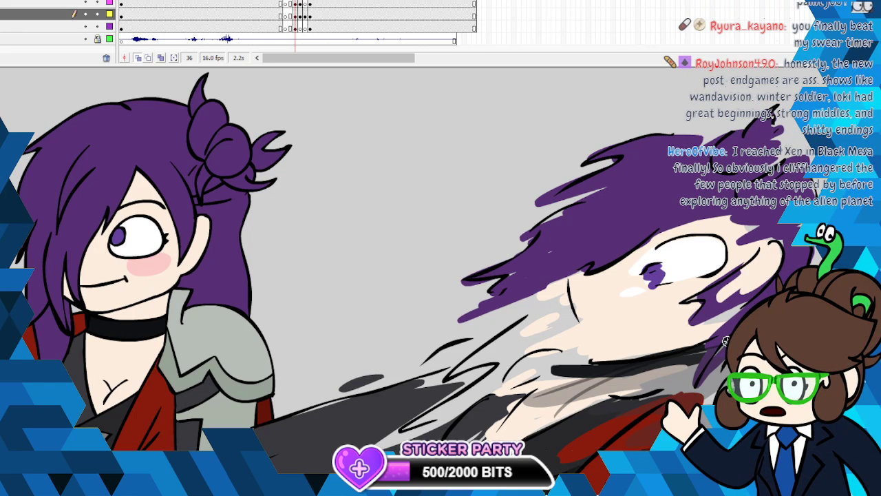
- Sample the coat's red and paint ragged streaks along the upper edge of the dark sleeve smear
scroll(689, 275, "down", 5)
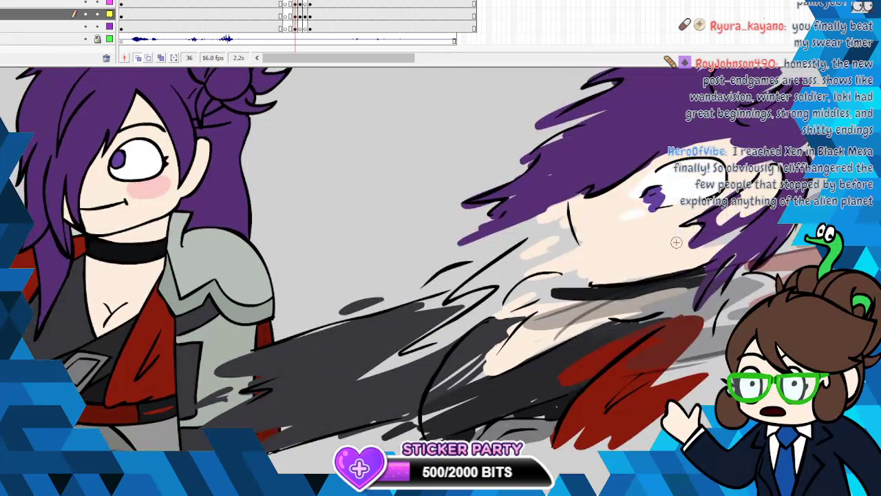
left_click(2, 296)
left_click(34, 254)
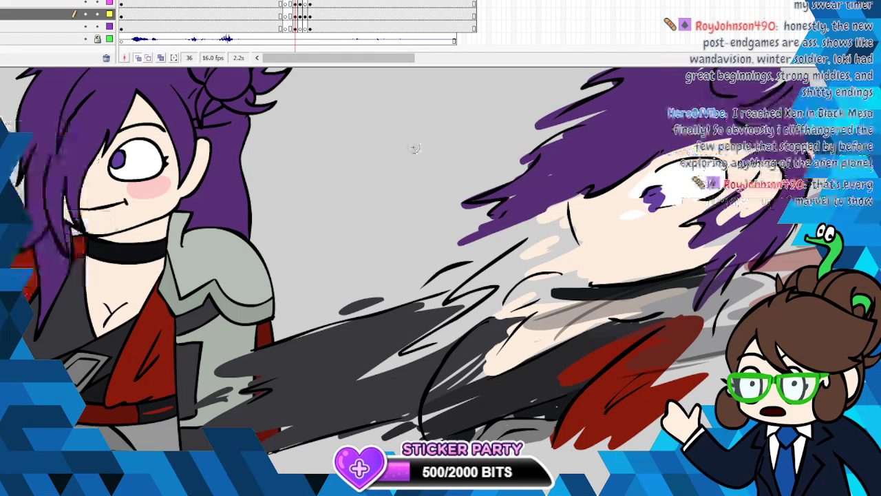
mouse_move(479, 300)
left_mouse_down()
mouse_move(447, 308)
mouse_move(475, 294)
mouse_move(458, 272)
mouse_move(419, 292)
mouse_move(458, 283)
mouse_move(431, 302)
mouse_move(473, 271)
mouse_move(468, 265)
mouse_move(386, 298)
mouse_move(391, 286)
mouse_move(658, 257)
mouse_move(421, 278)
left_mouse_up()
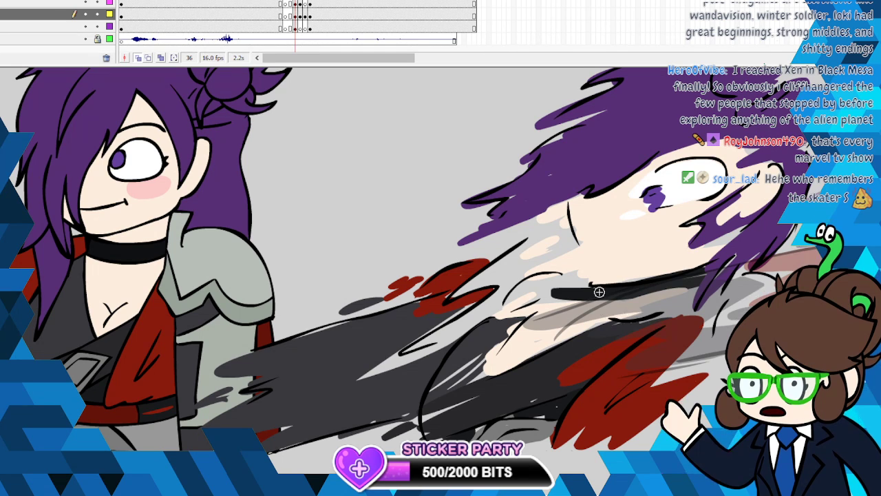
- Sample the hair purple from the smear and paint the loose lock trailing from the chin across the sleeve
left_click(1, 118)
left_click(627, 135)
mouse_move(535, 238)
left_mouse_down()
mouse_move(459, 292)
mouse_move(514, 277)
mouse_move(500, 303)
mouse_move(405, 352)
mouse_move(473, 320)
mouse_move(544, 268)
left_mouse_up()
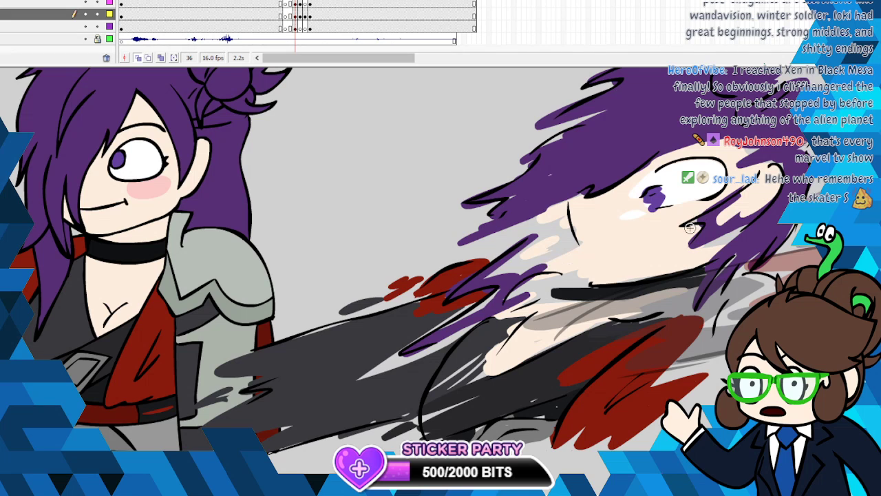
- Extend the purple hair lock beside the chin, and sample the armour's grey-green to paint the smeared shoulder behind the red coat
mouse_move(510, 300)
left_mouse_down()
mouse_move(556, 280)
mouse_move(519, 288)
mouse_move(535, 281)
mouse_move(517, 286)
mouse_move(538, 260)
mouse_move(485, 274)
mouse_move(529, 259)
mouse_move(515, 275)
mouse_move(515, 255)
mouse_move(556, 228)
mouse_move(526, 221)
left_mouse_up()
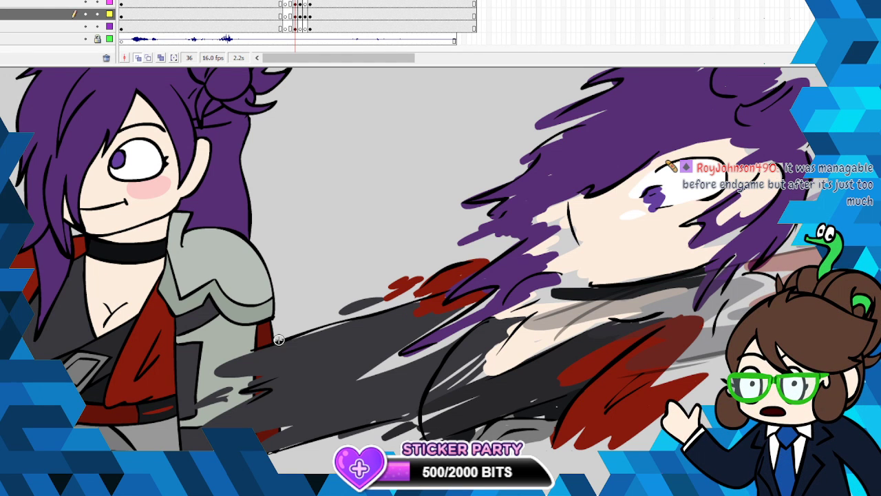
left_click(3, 116)
left_click(241, 310)
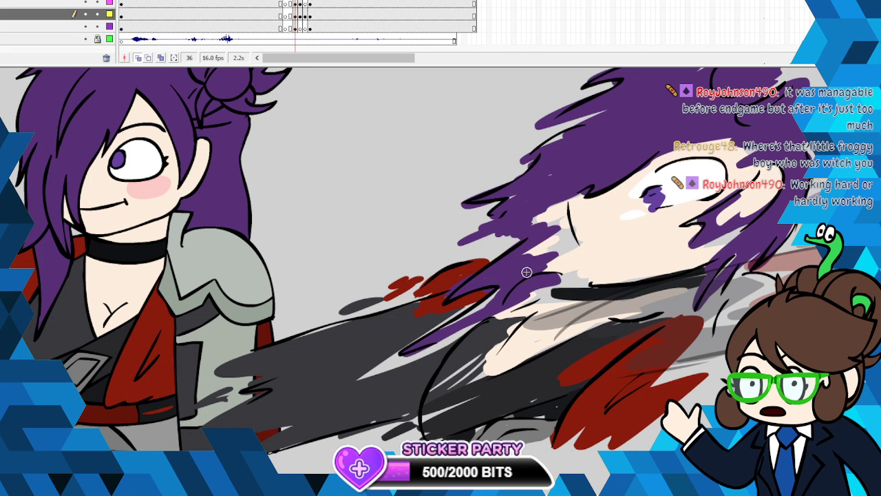
left_click_drag(737, 279, 683, 358)
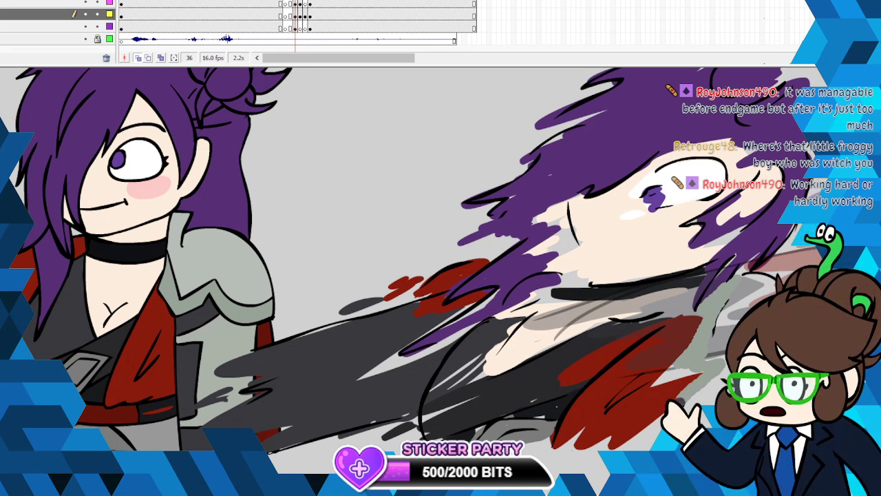
mouse_move(688, 326)
left_mouse_down()
mouse_move(665, 341)
mouse_move(703, 326)
mouse_move(683, 327)
mouse_move(708, 316)
left_mouse_up()
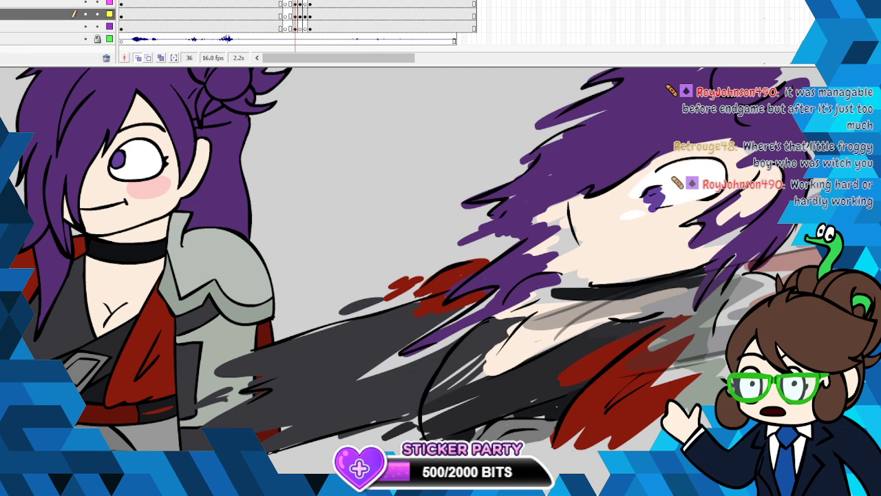
- Sample the shoulder plate's lighter grey and paint ragged strokes over the smeared armour below the hair
left_click(7, 289)
left_click(240, 284)
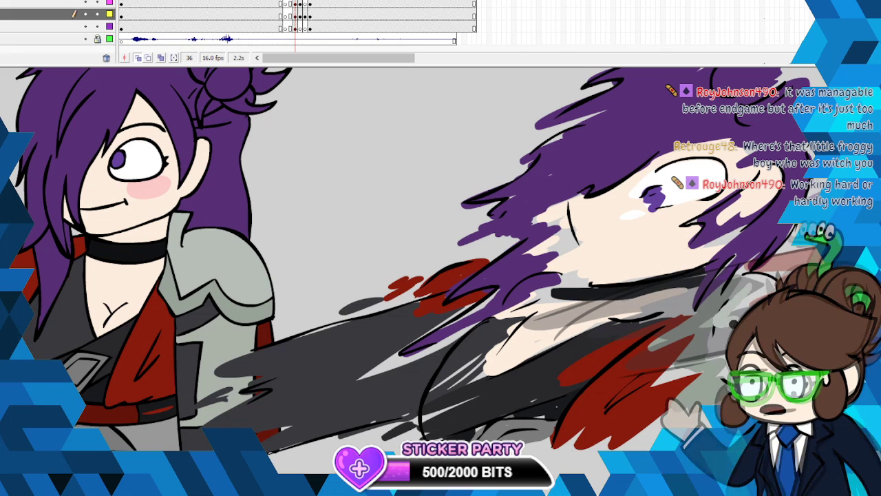
left_click_drag(684, 372, 723, 358)
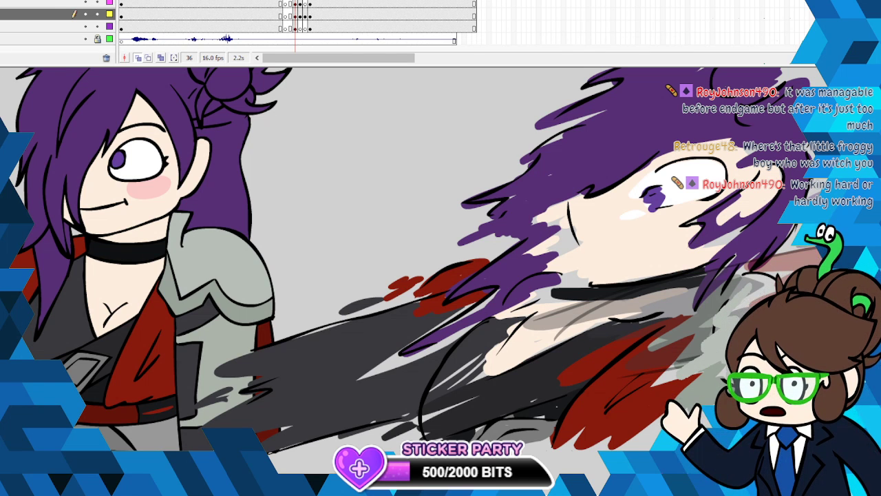
mouse_move(772, 284)
left_mouse_down()
mouse_move(724, 324)
mouse_move(729, 311)
left_mouse_up()
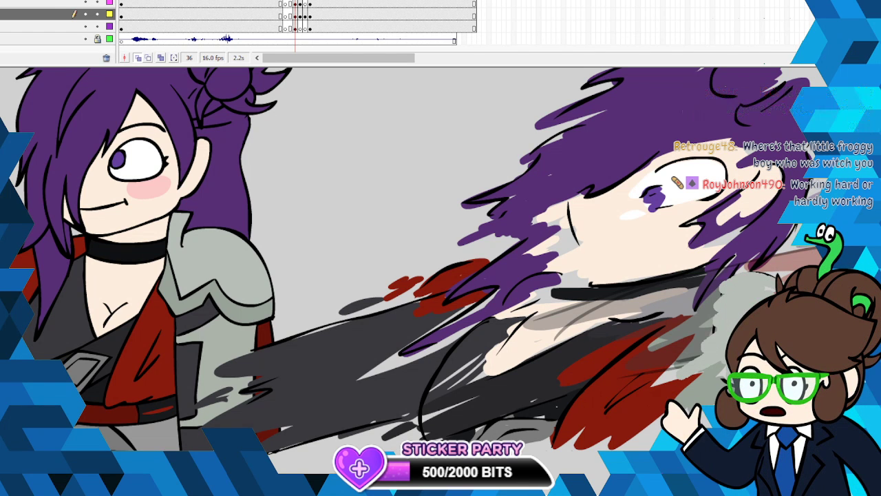
left_click_drag(772, 277, 767, 284)
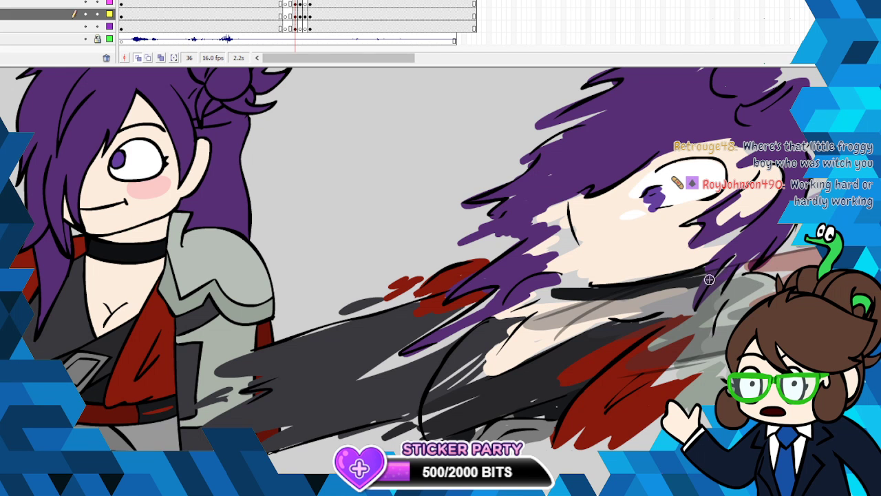
- Sample the blush pink from the finished pose and paint a streaky blush on the smeared cheek
left_click(1, 214)
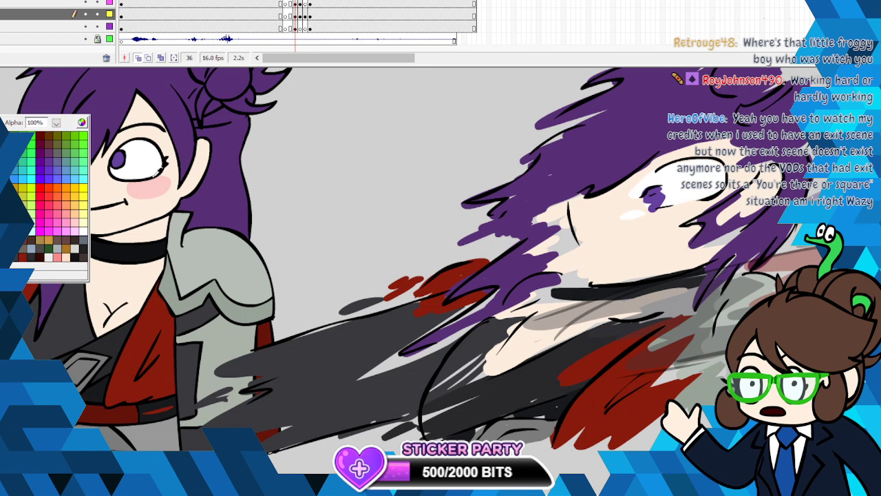
left_click(154, 174)
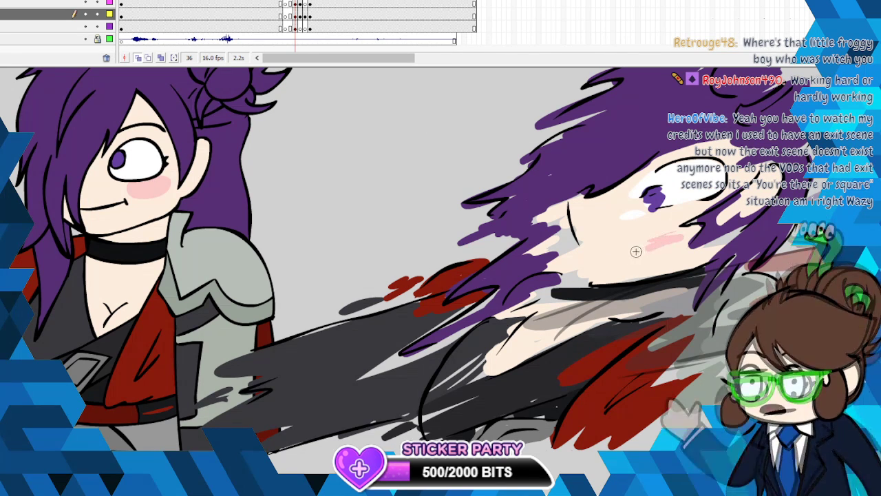
left_click_drag(654, 237, 646, 240)
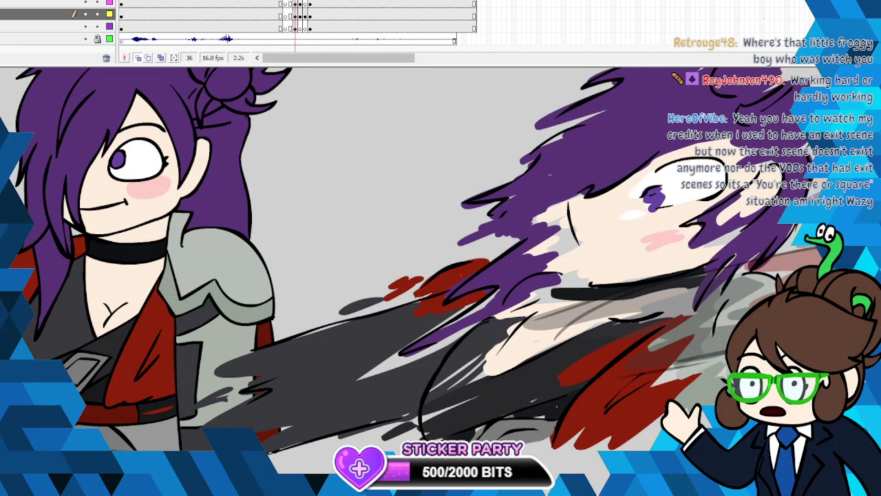
- Draw the smeared face's mouth as a slightly slanted black line on the line art layer
left_click(2, 207)
left_click(7, 206)
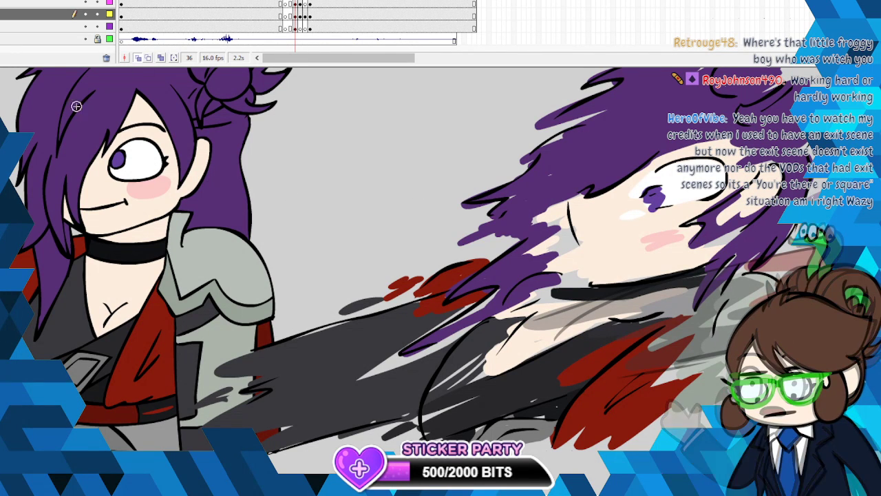
left_click_drag(640, 249, 585, 256)
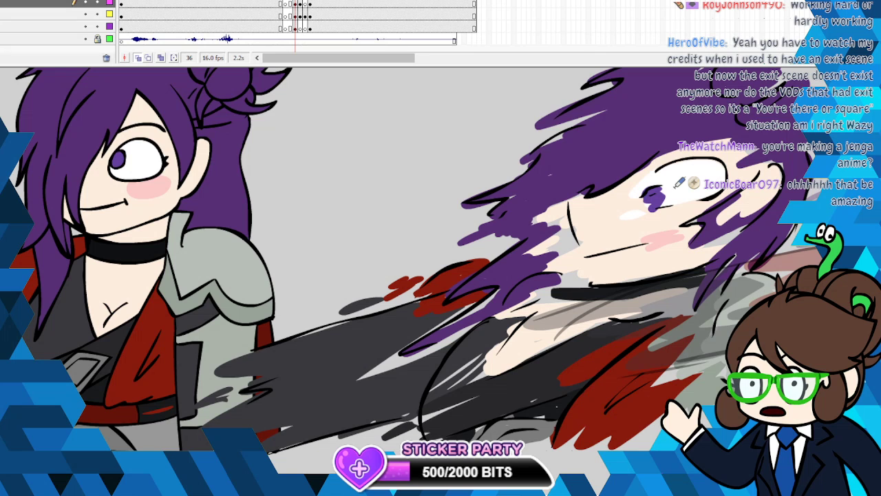
- Free-transform the frame 36 smear's line art and colour together, skewing the trailing side upward, shrinking it slightly and nudging it into place
left_click(393, 215, "alt")
scroll(393, 213, "up", 1)
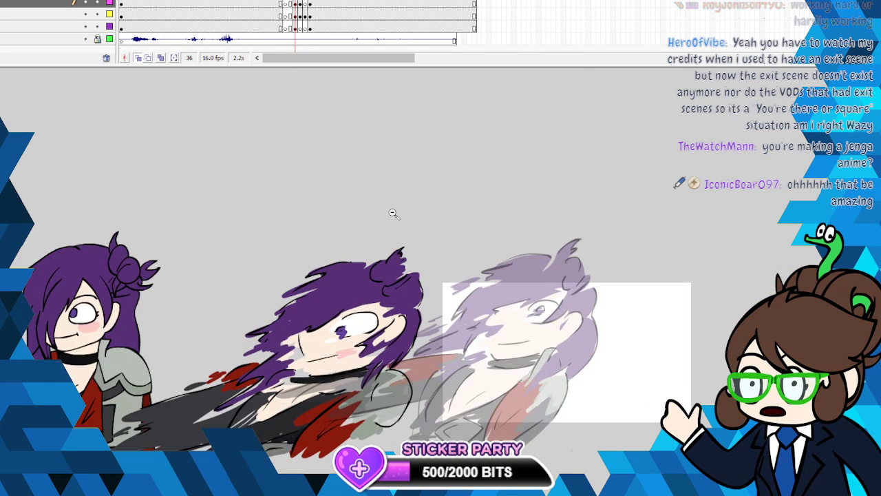
scroll(393, 214, "down", 2)
scroll(393, 214, "up", 1)
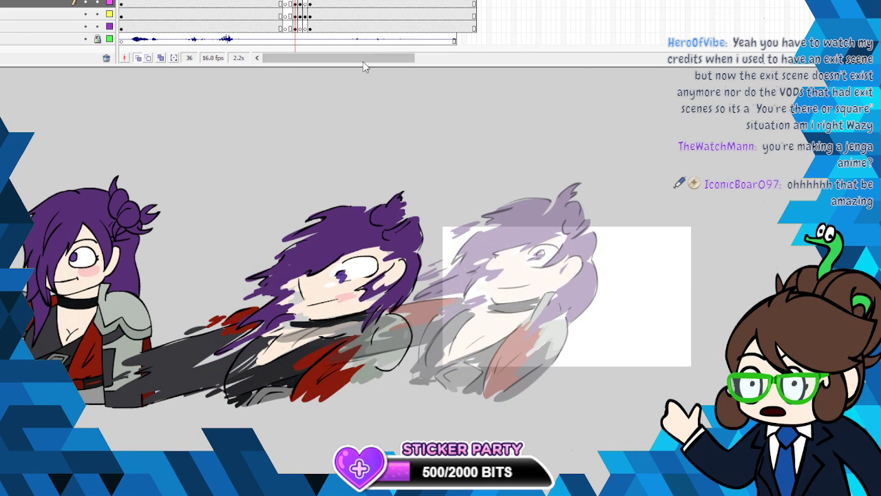
left_click(298, 17)
right_click(365, 287)
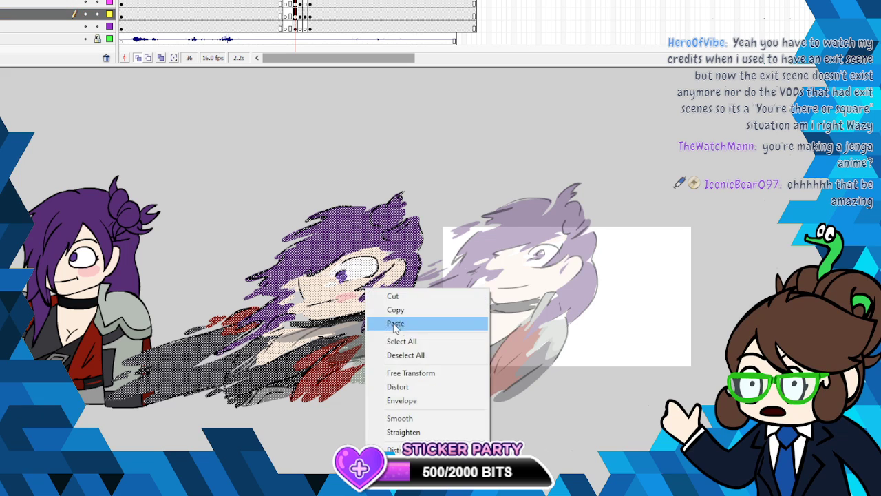
left_click(408, 372)
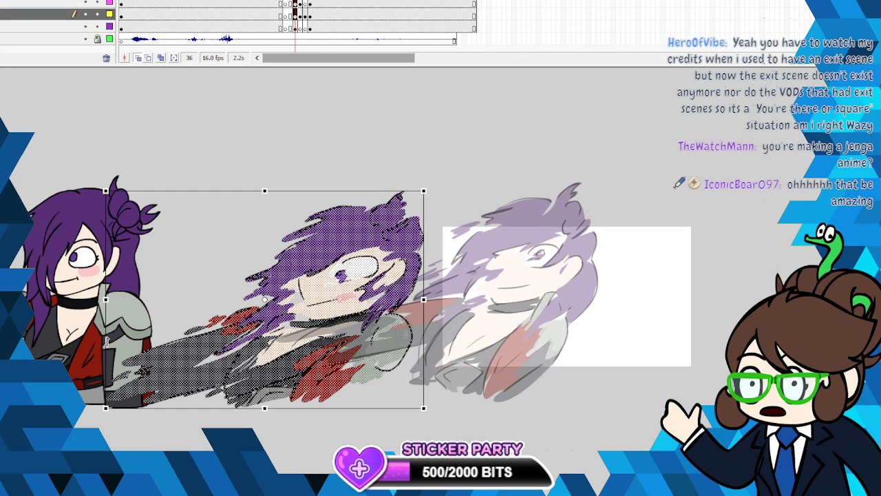
left_click_drag(107, 342, 106, 298)
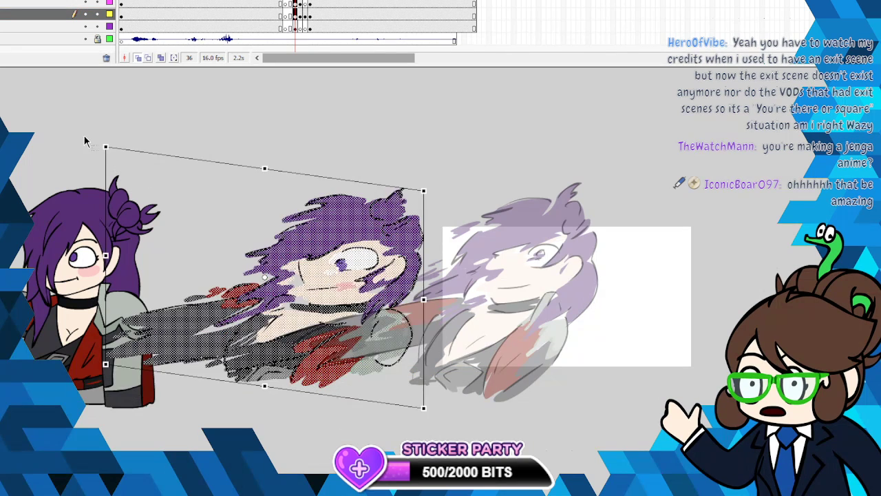
left_click_drag(105, 146, 124, 161)
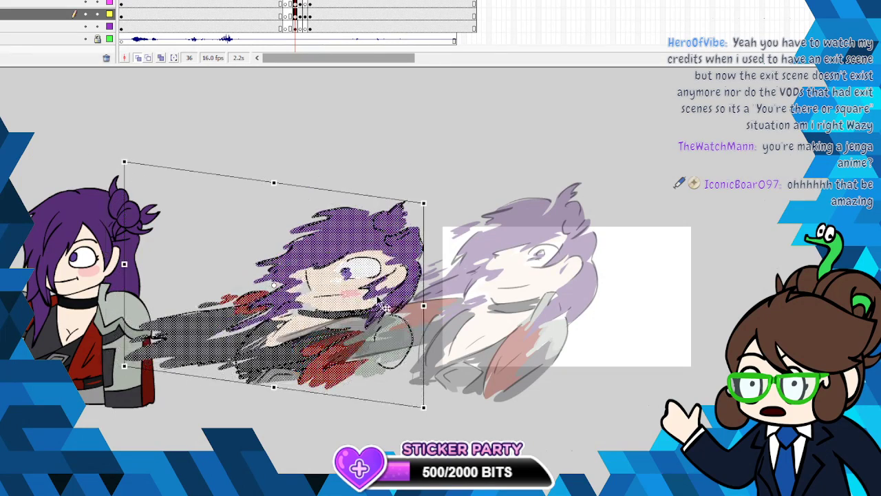
left_click_drag(360, 296, 352, 294)
left_click(487, 161)
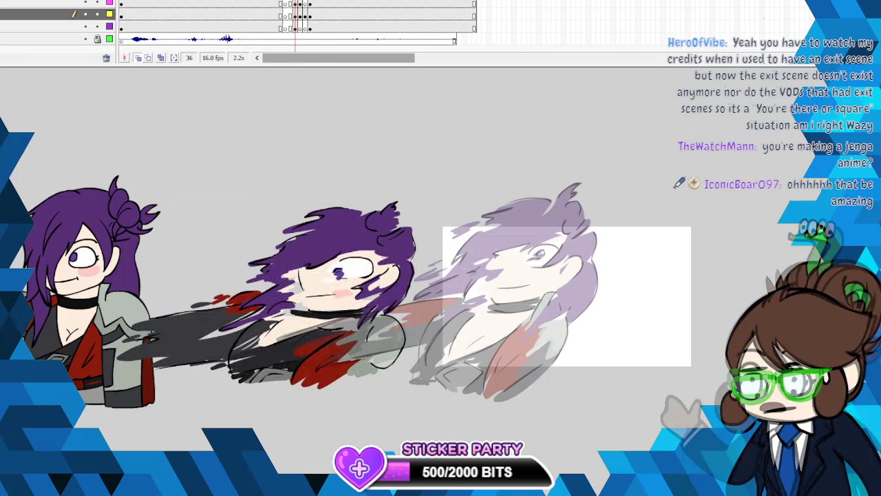
- Briefly show the red head outline to check the smear's placement against it, and hide it again
left_click(86, 2)
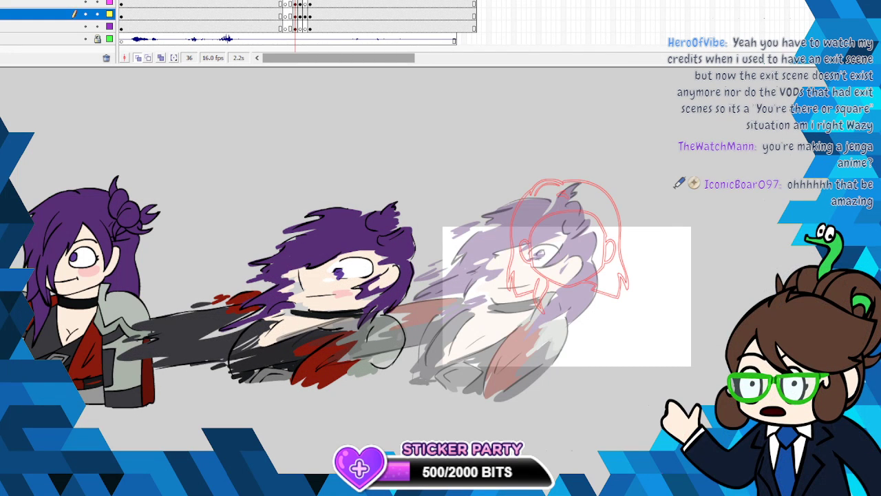
left_click(85, 2)
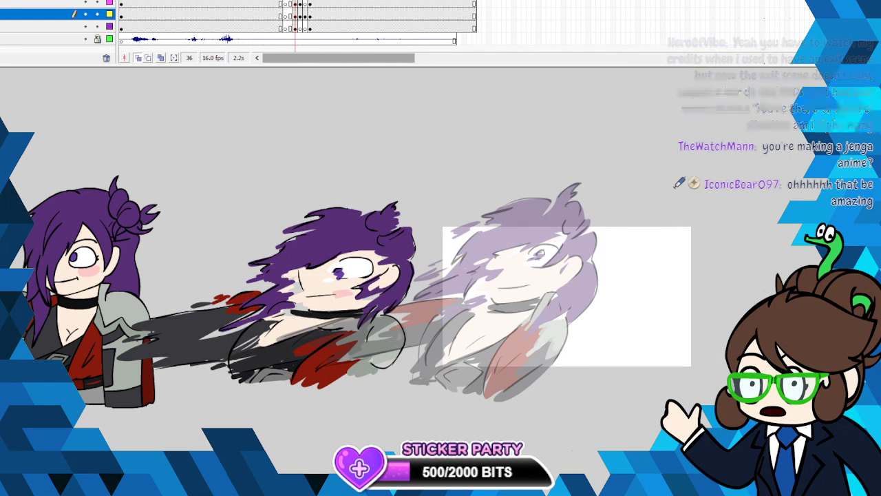
key("alt+f")
key("Escape")
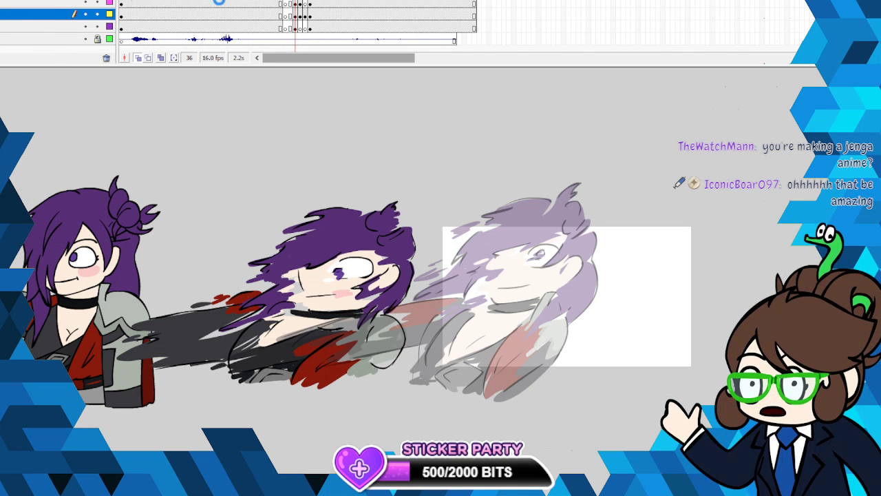
- Cut the clean character pose beside the smear out of frame 36 on the layer beneath the colours
left_click(138, 237)
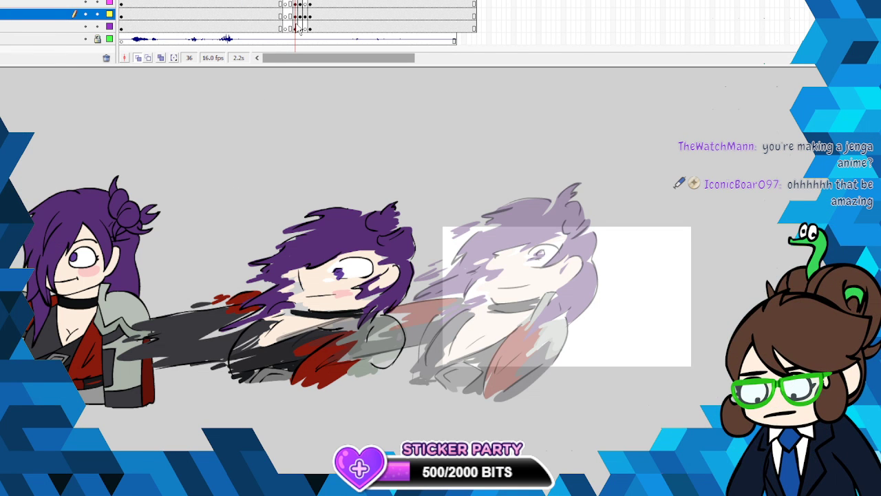
right_click(114, 242)
left_click(153, 255)
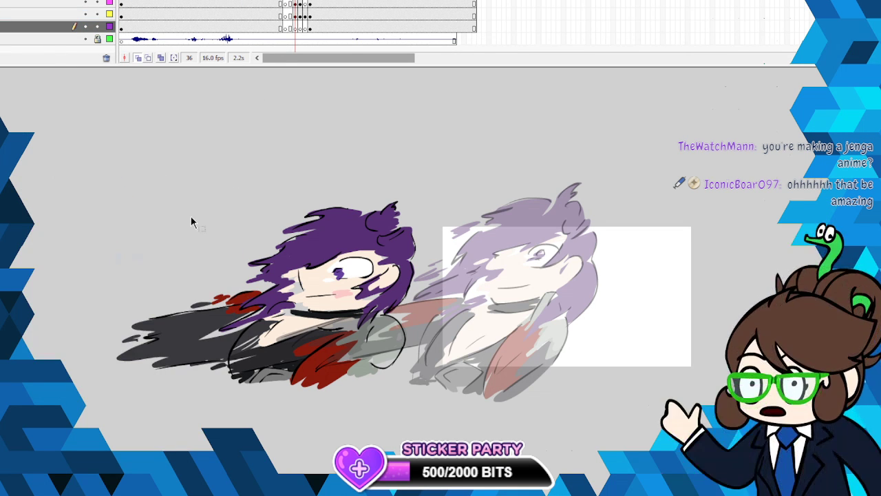
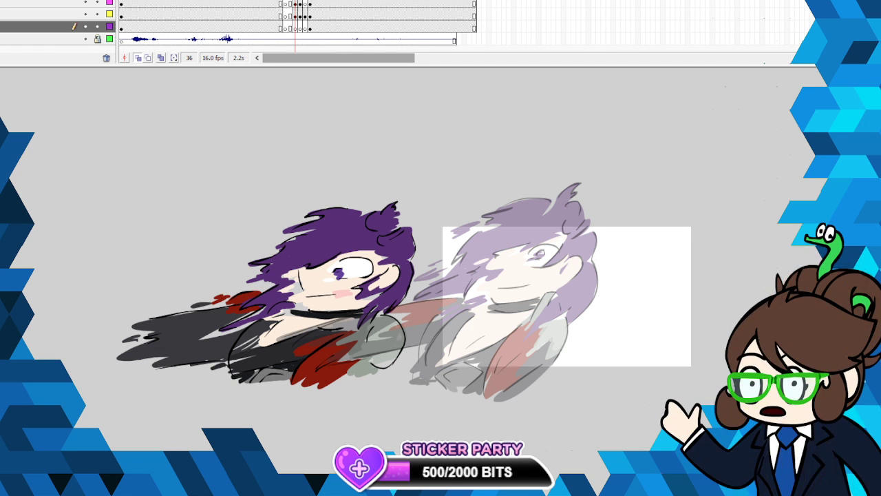
- Make all the layers visible again, including the green-haired character's artwork beside the smear
left_click(85, 1)
left_click(85, 1)
left_click(85, 1)
left_click(85, 0)
left_click(86, 1)
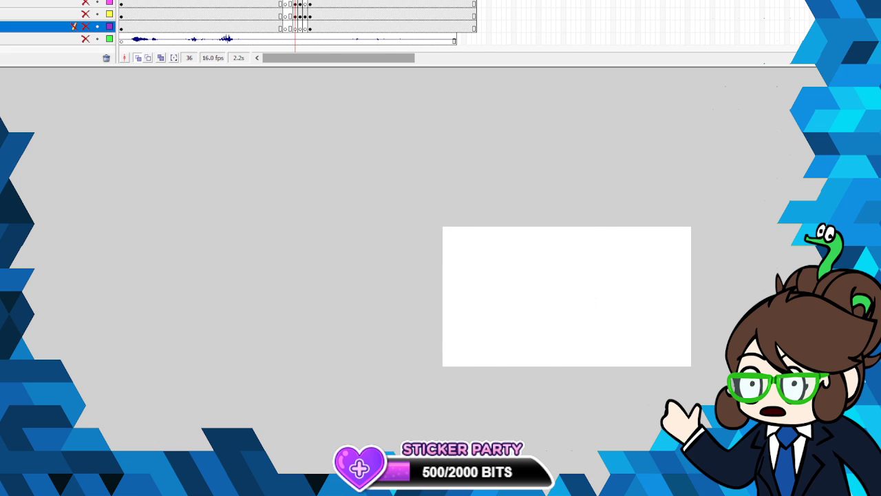
left_click(85, 1)
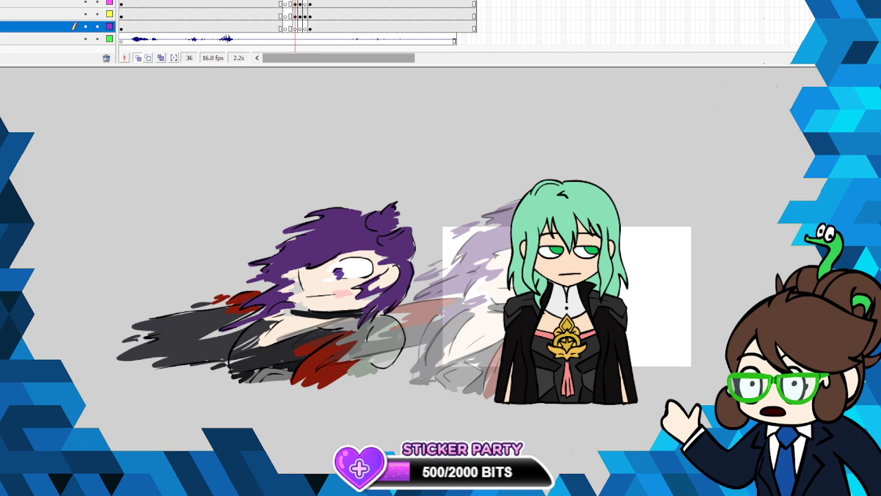
- Go to frame 38, turn off onion skinning and inspect the purple-haired character's smear beside the green-haired character
key("period")
key("period")
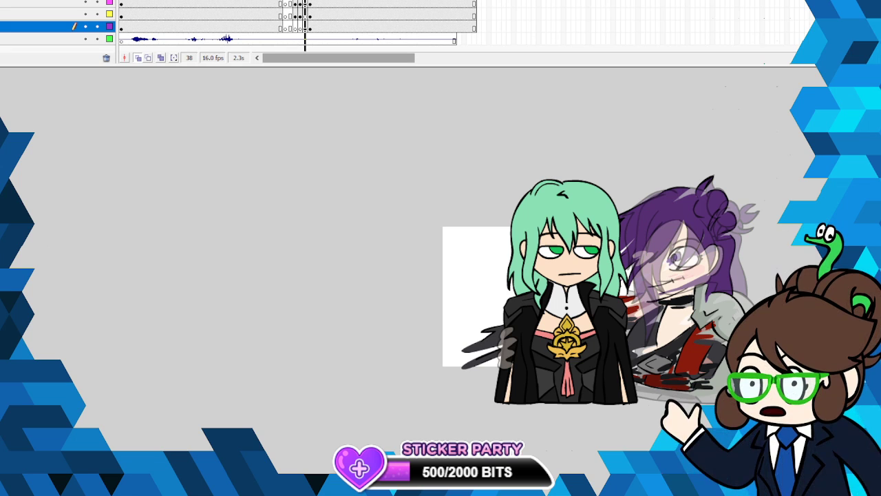
left_click(140, 58)
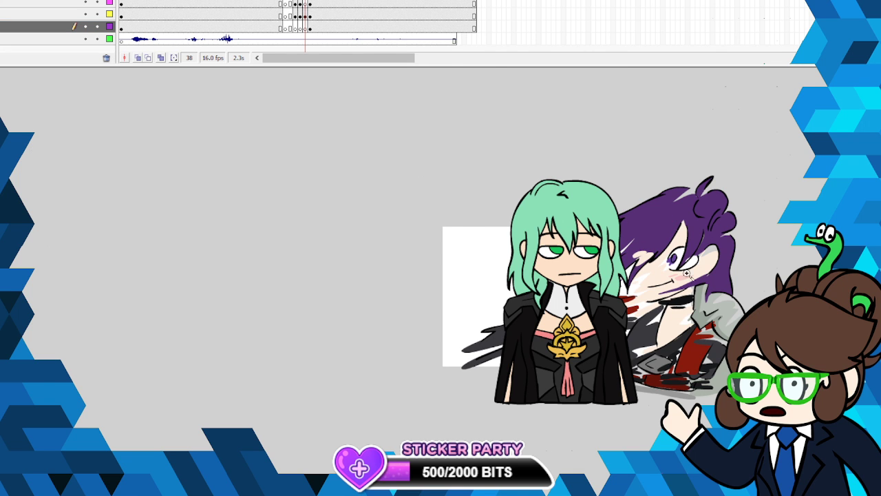
left_click(704, 292)
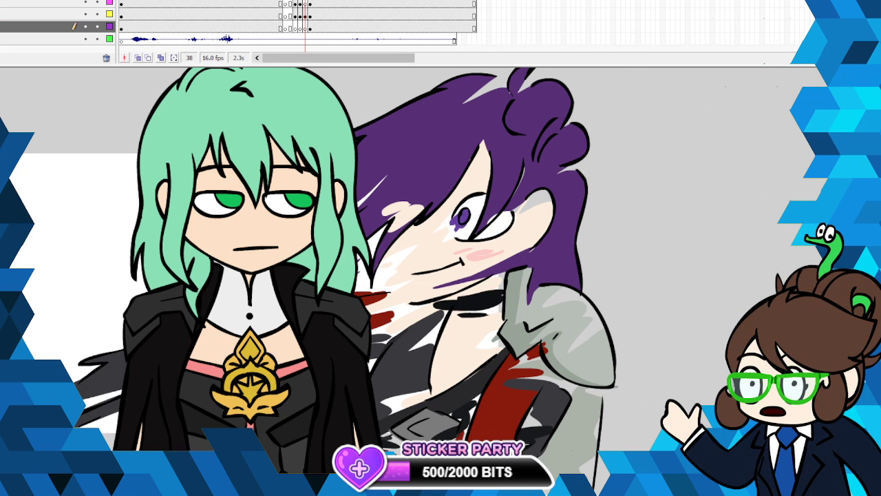
key("ctrl+minus")
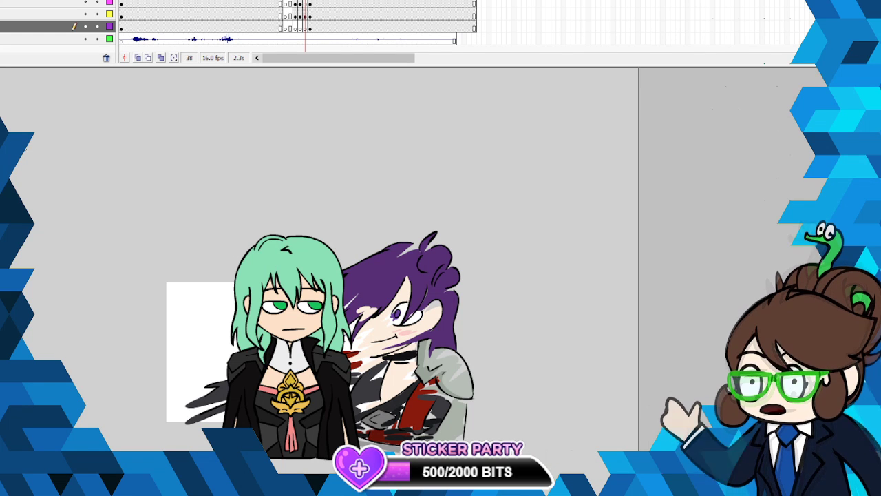
left_click_drag(80, 186, 612, 454)
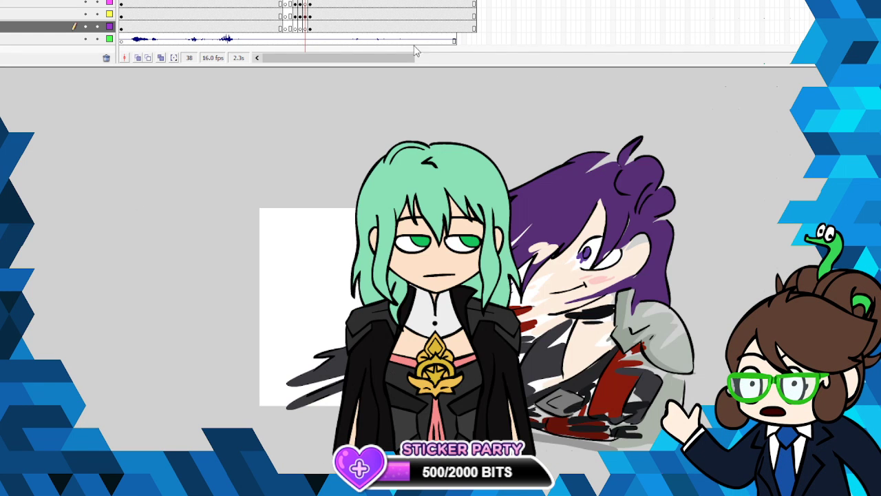
- Return to frame 1 and play the whole animation through twice to review the smear in context
left_click(285, 2)
key("alt+f")
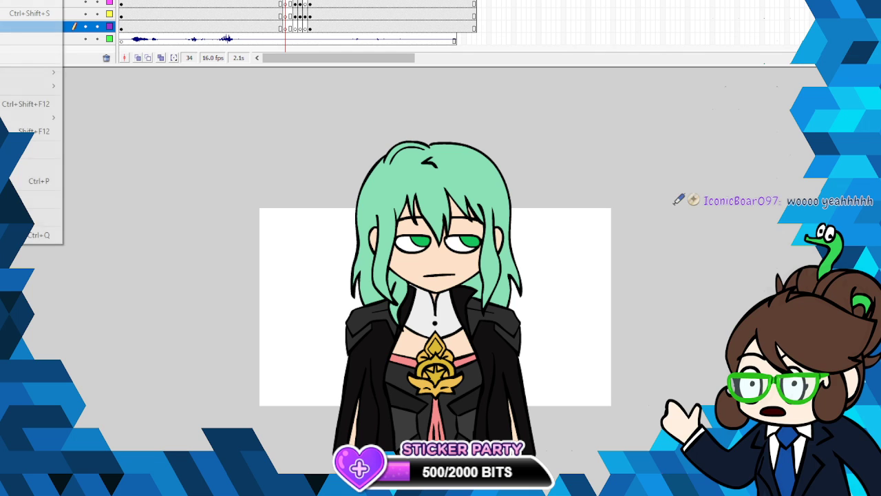
key("Escape")
key("comma")
key("comma")
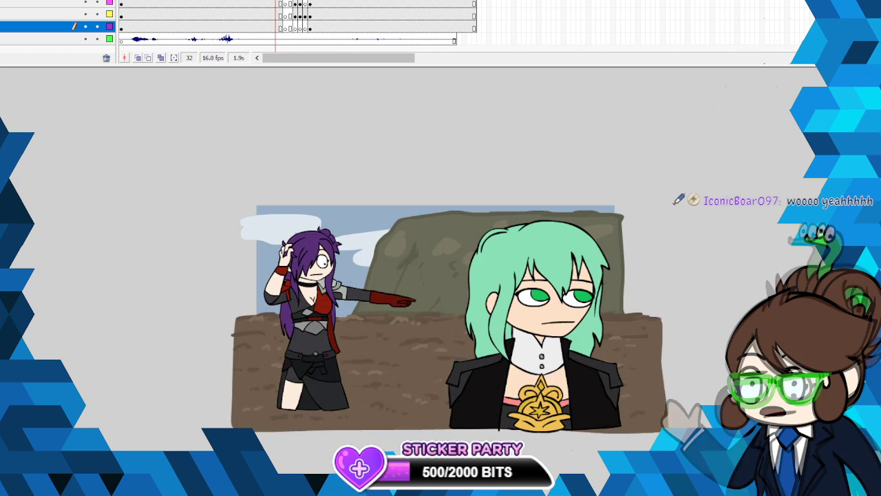
key("shift+comma")
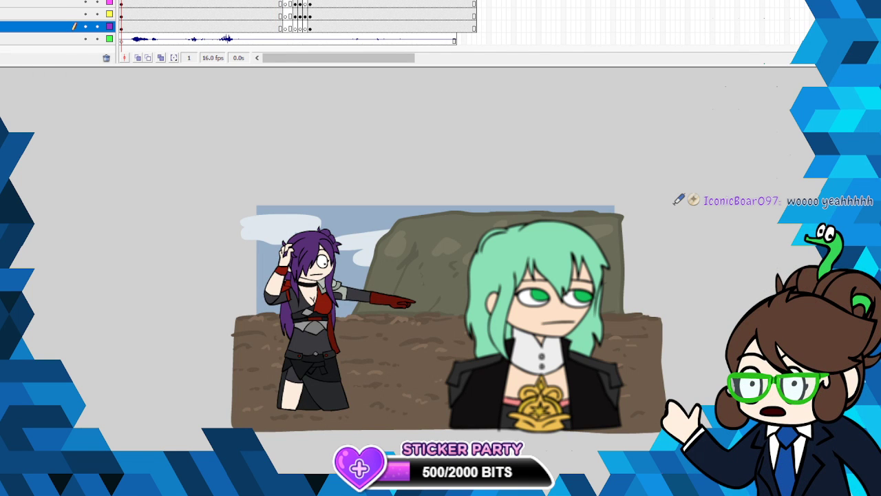
scroll(447, 316, "down", 3)
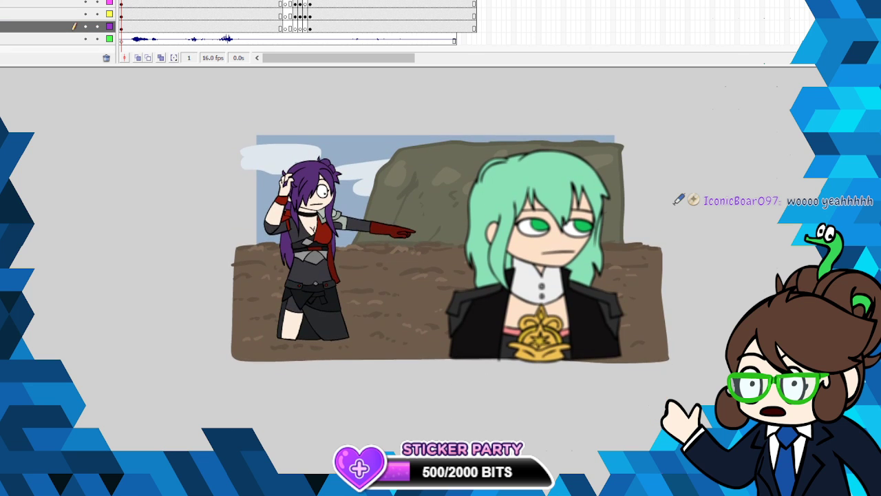
key("alt+f")
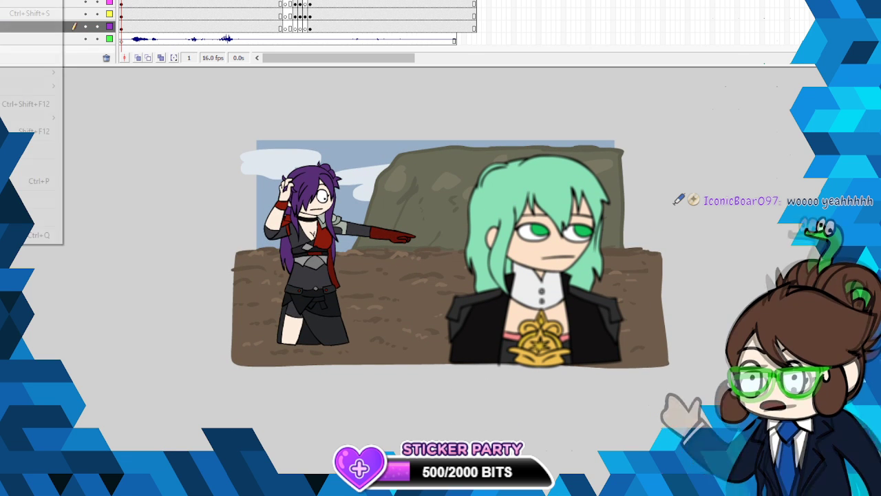
key("Escape")
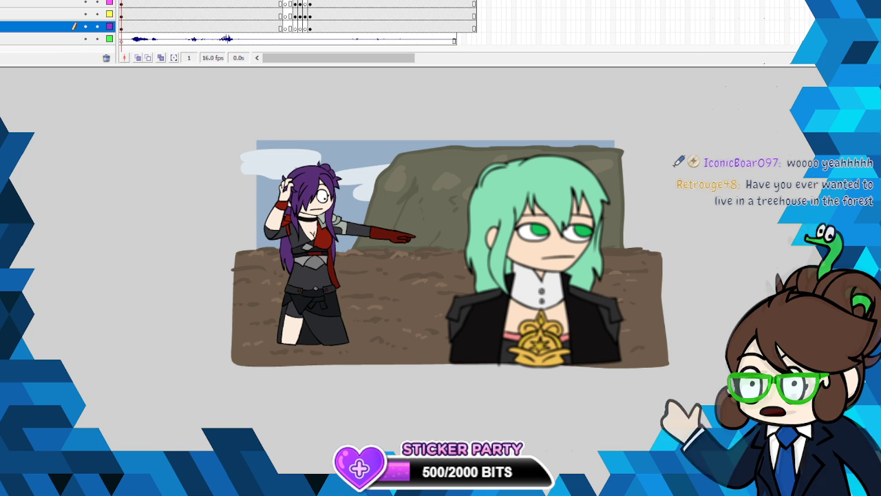
key("Return")
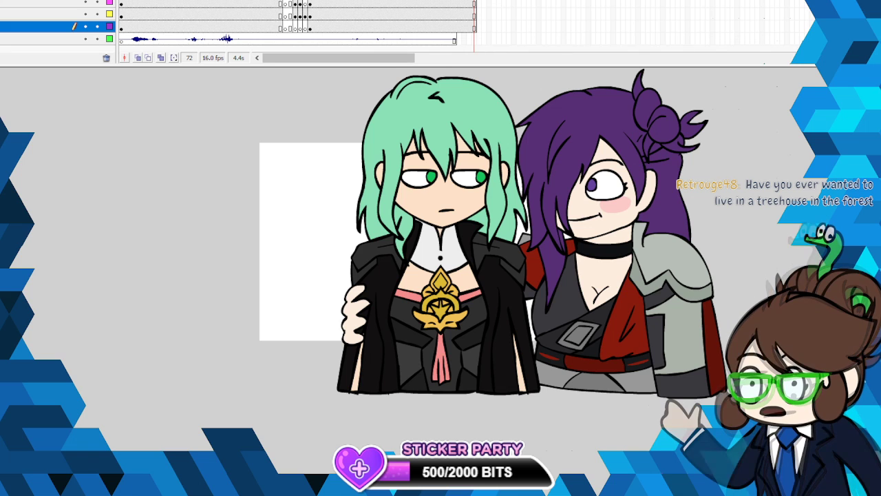
key("Return")
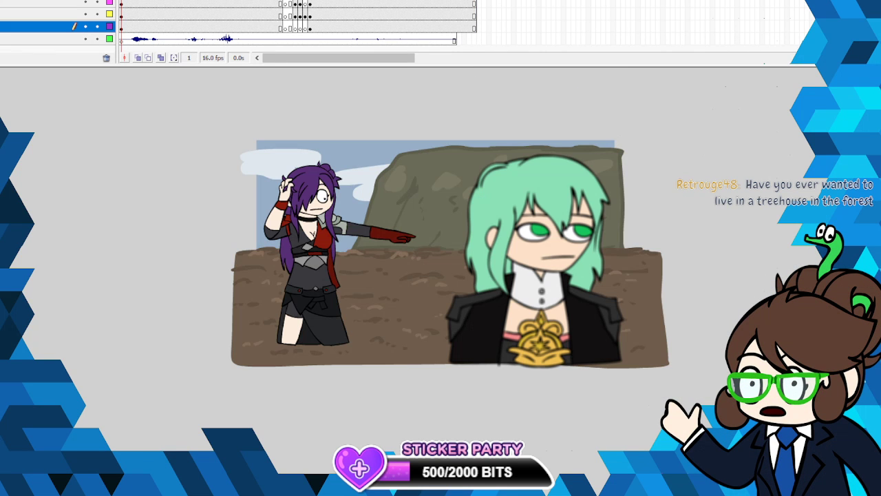
key("Return")
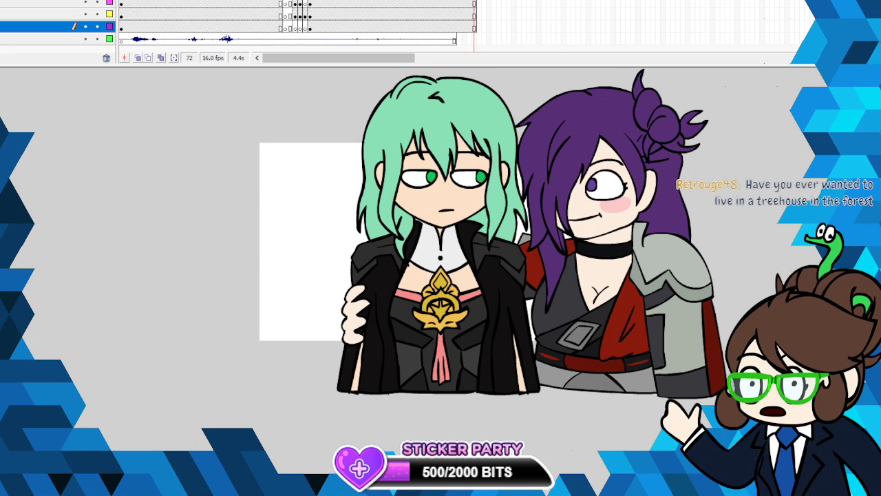
- Step back and forth through the smear frames around 36 to 39 to check how the motion flows into the final pose
left_click(300, 26)
key("period")
key("comma")
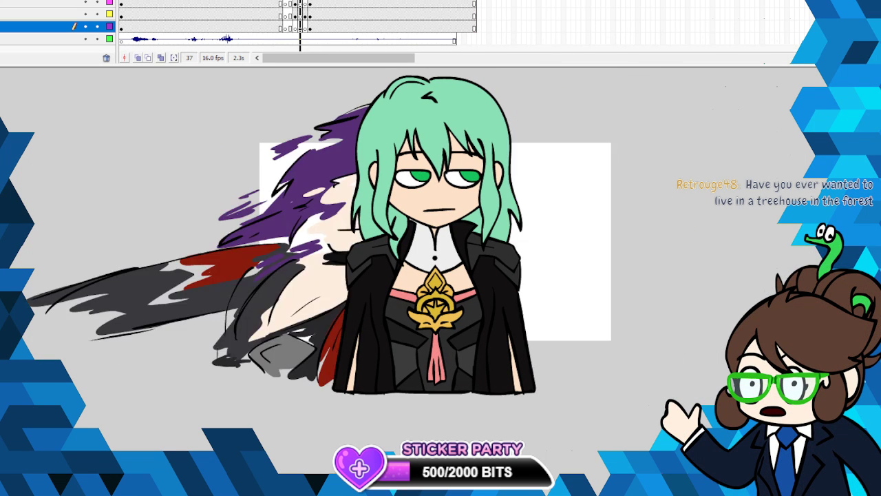
key("period")
key("period")
key("comma")
key("comma")
key("comma")
key("comma")
key("comma")
key("period")
key("period")
key("period")
key("period")
key("comma")
key("comma")
key("period")
key("period")
key("comma")
key("period")
key("comma")
key("comma")
key("period")
key("period")
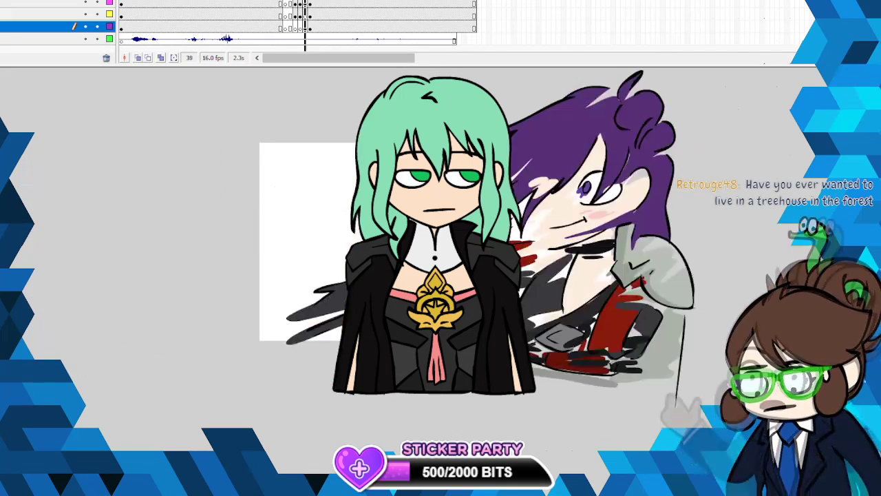
key("period")
key("comma")
key("comma")
key("comma")
key("comma")
key("period")
key("period")
key("period")
key("comma")
key("period")
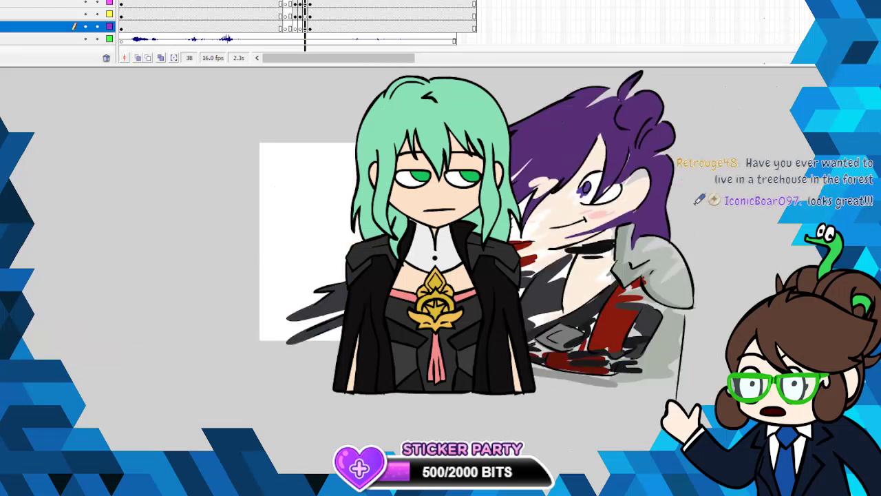
key("comma")
key("period")
key("comma")
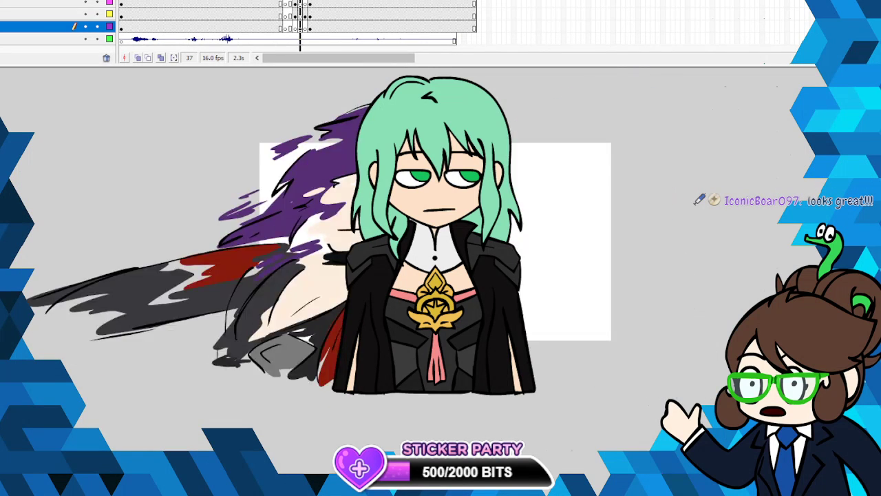
key("period")
key("comma")
key("period")
key("period")
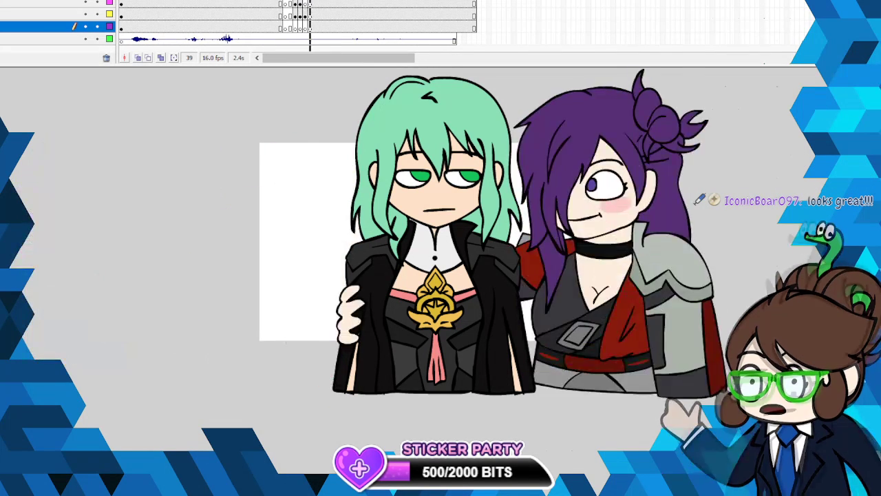
key("comma")
key("comma")
key("comma")
key("period")
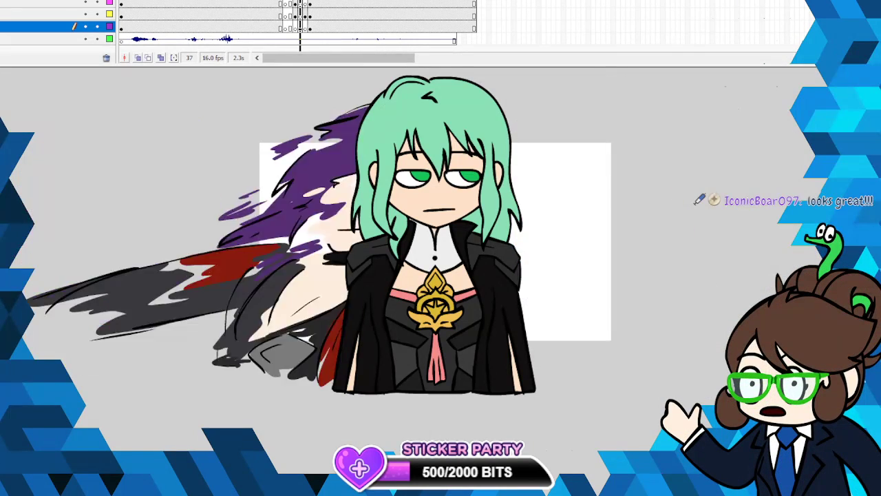
key("period")
key("comma")
key("period")
key("period")
key("comma")
key("comma")
key("period")
key("period")
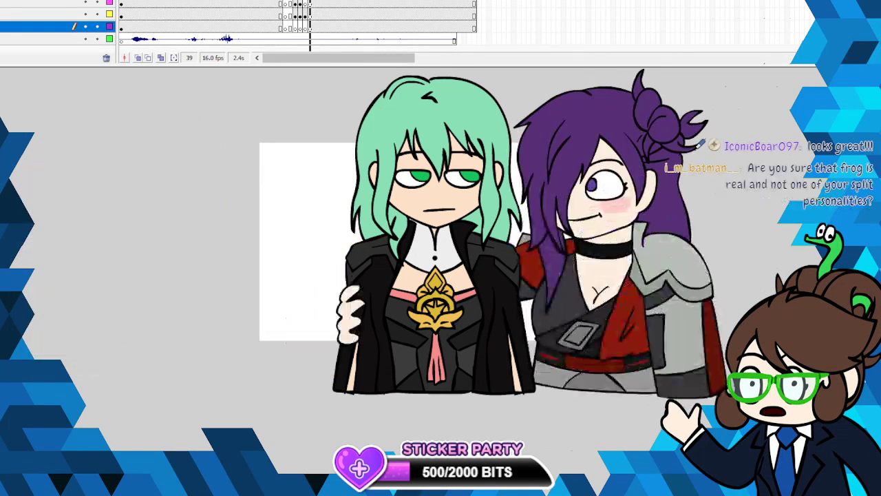
key("comma")
key("comma")
key("period")
key("period")
key("comma")
key("comma")
key("period")
key("comma")
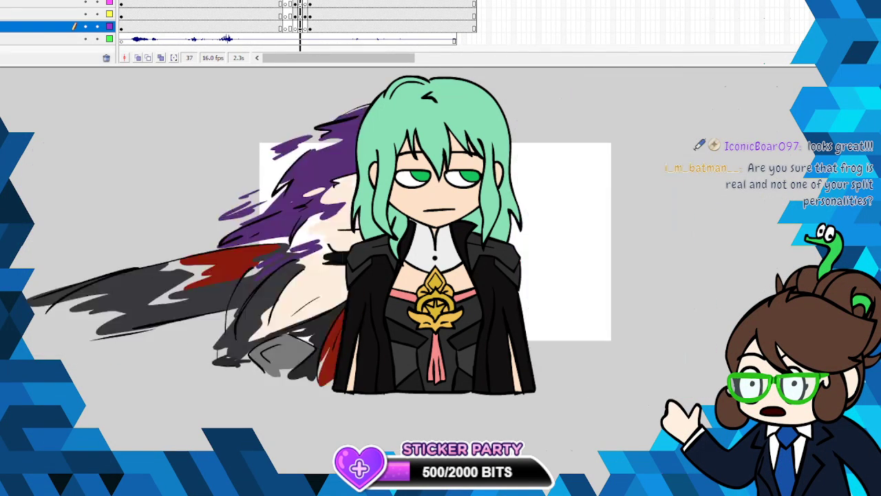
key("period")
key("period")
key("comma")
key("comma")
key("period")
key("period")
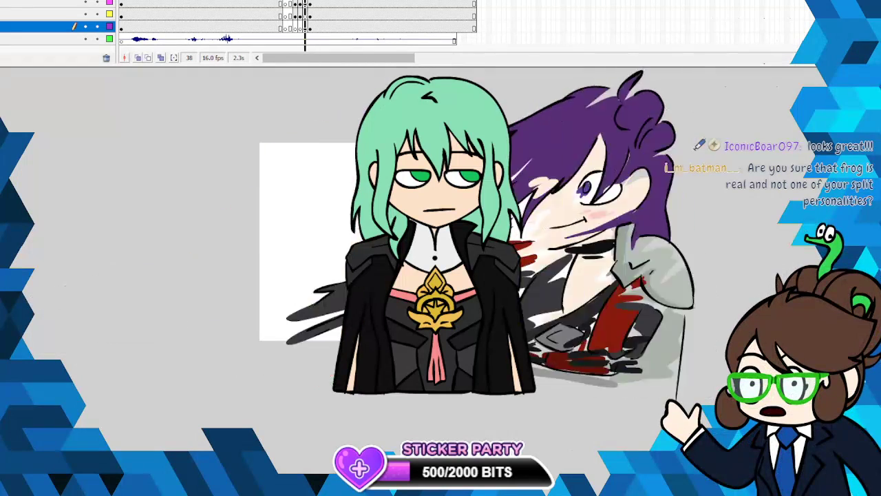
key("comma")
key("comma")
key("period")
key("period")
key("comma")
key("comma")
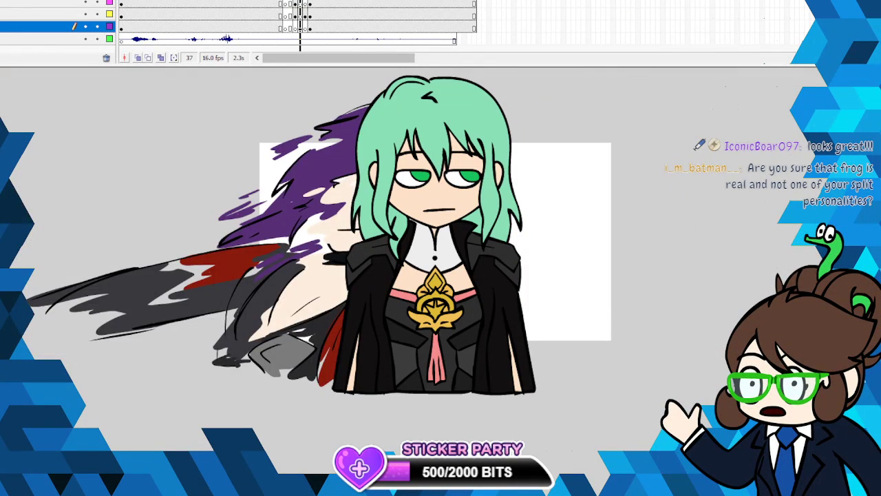
key("comma")
key("period")
key("period")
key("comma")
key("comma")
key("period")
key("period")
key("period")
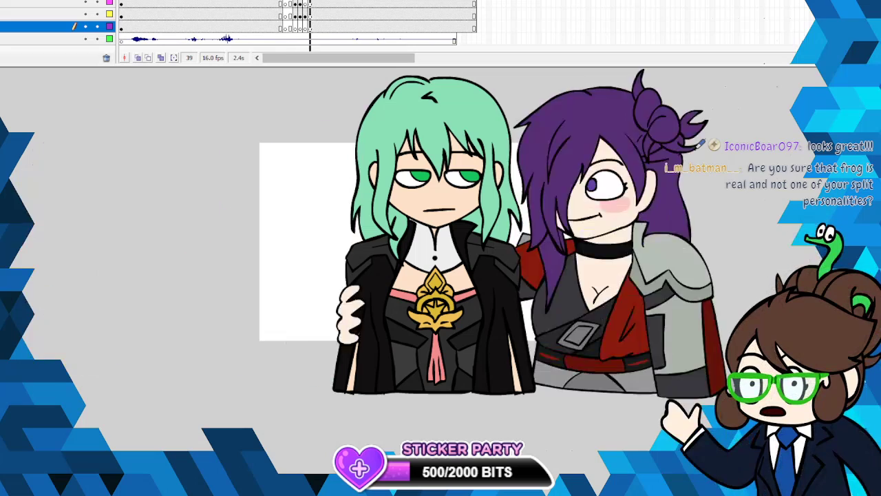
key("comma")
key("comma")
key("comma")
key("period")
key("period")
key("period")
key("comma")
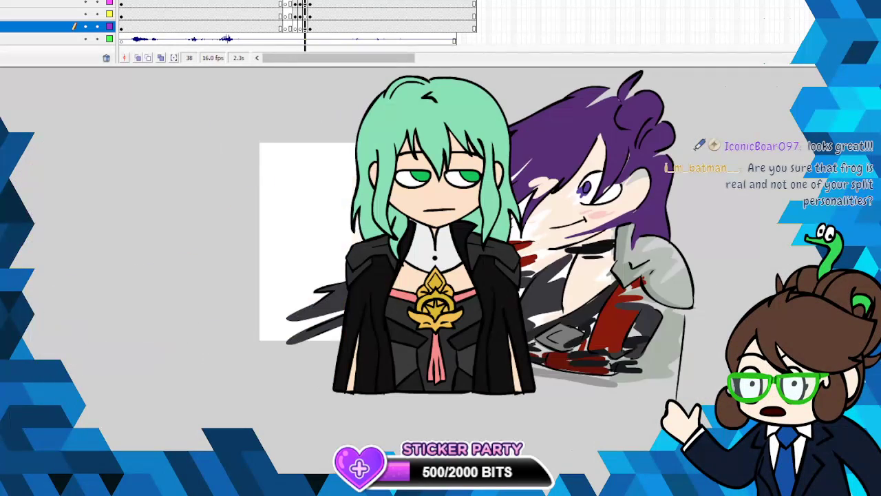
key("period")
key("period")
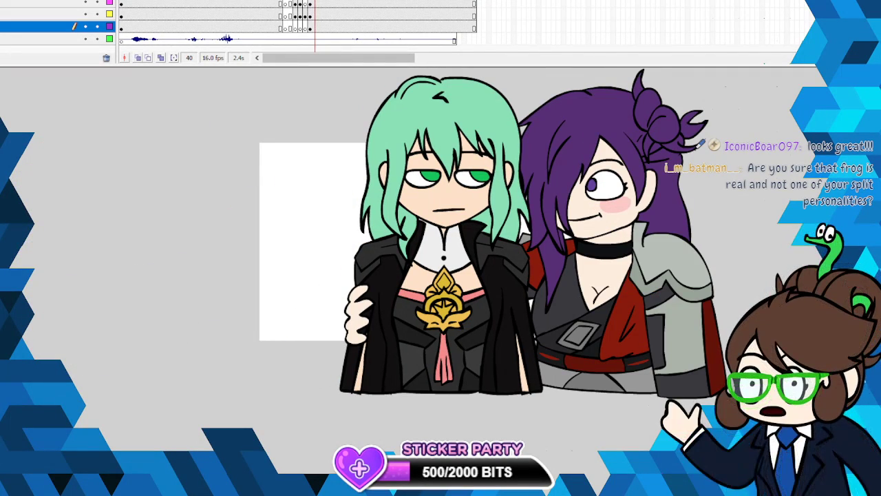
- Play the animation from frame 33, just before the cut to the smear, to check its timing
key("comma")
key("comma")
key("comma")
key("comma")
key("comma")
key("comma")
key("comma")
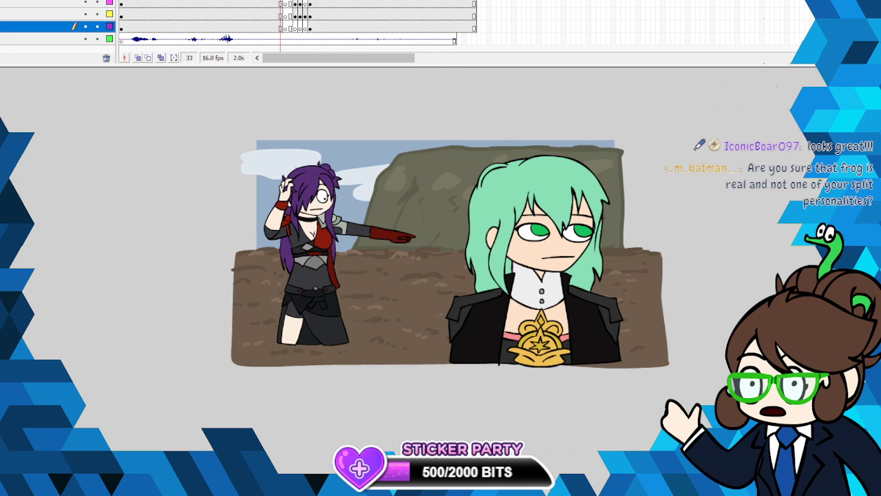
key("Return")
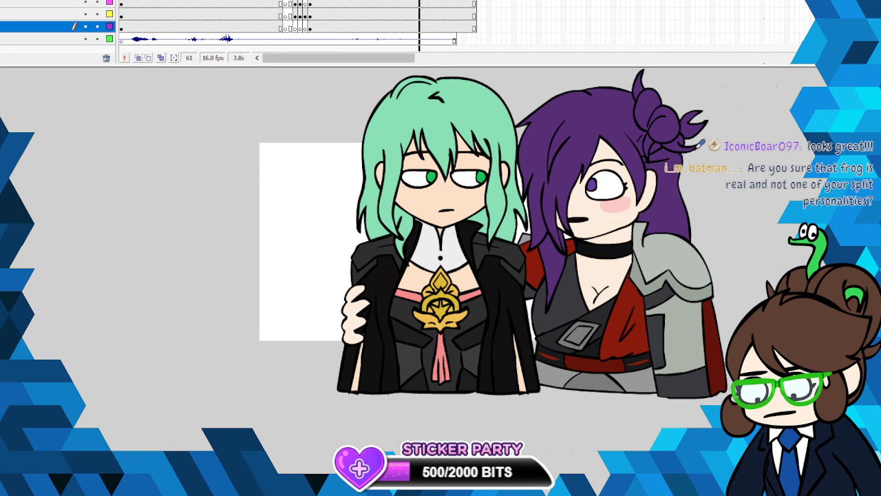
- Copy frames 34 to 72 of the close-up shot across the layers
left_click_drag(474, 27, 286, 1)
right_click(292, 1)
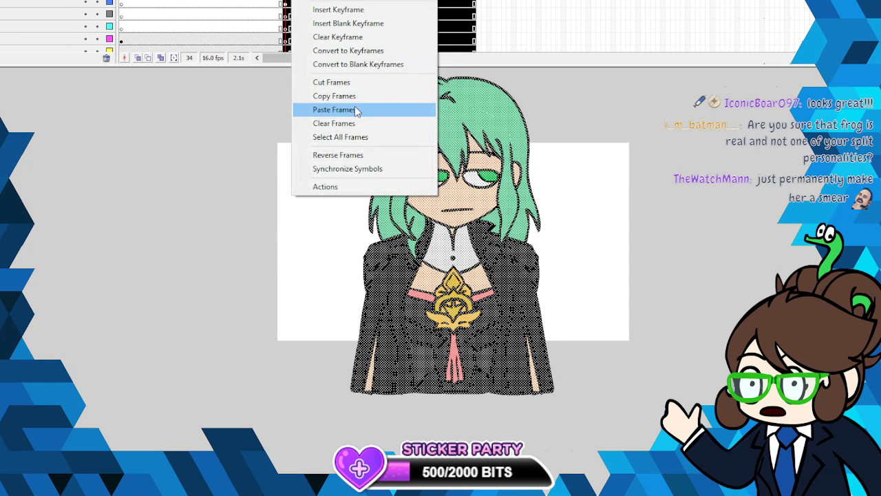
left_click(333, 95)
right_click(344, 2)
left_click(416, 108)
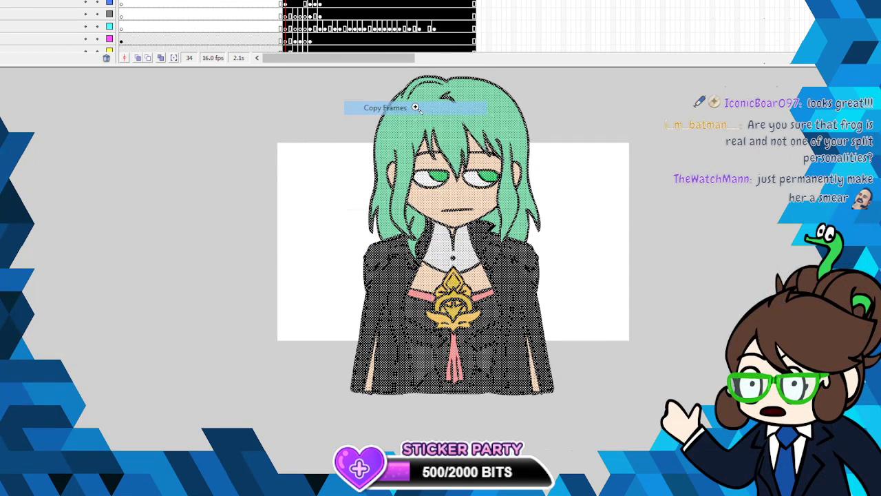
- Insert a blank keyframe at frame 73, draw a small placeholder cross beside the canvas and convert it to a graphic symbol named "wannabebestie"
right_click(475, 3)
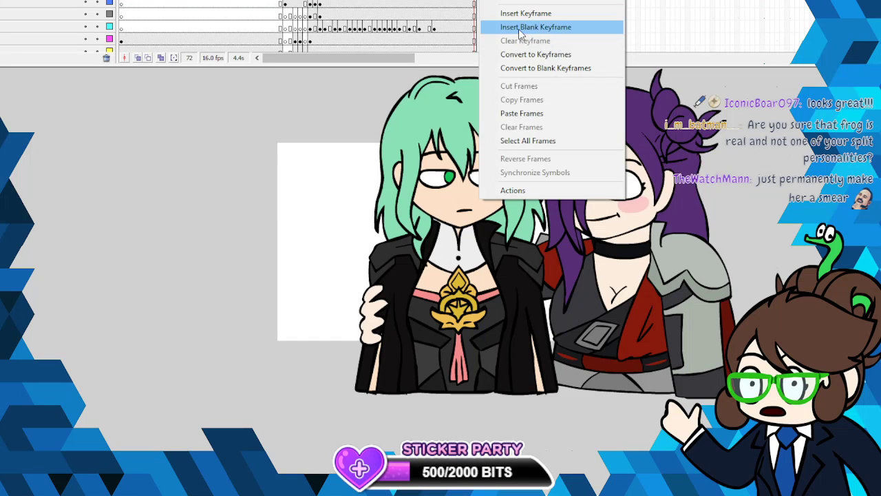
left_click(536, 27)
left_click_drag(238, 170, 245, 254)
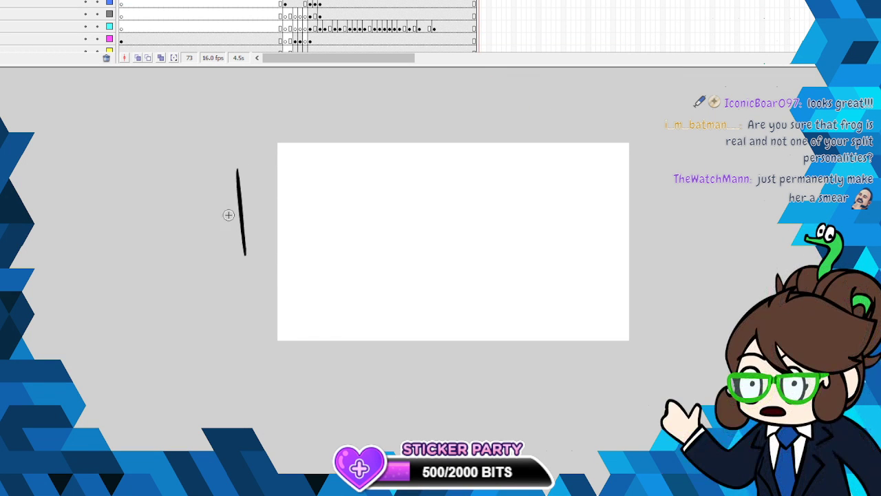
right_click(244, 220)
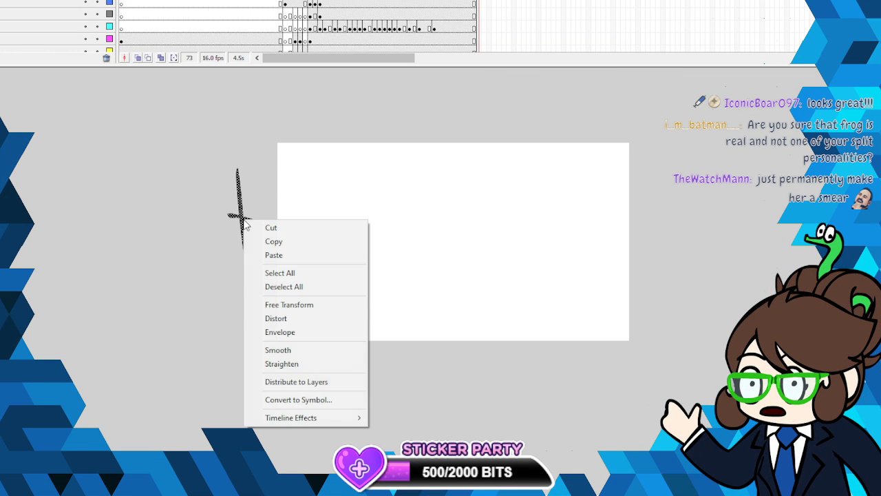
left_click(305, 399)
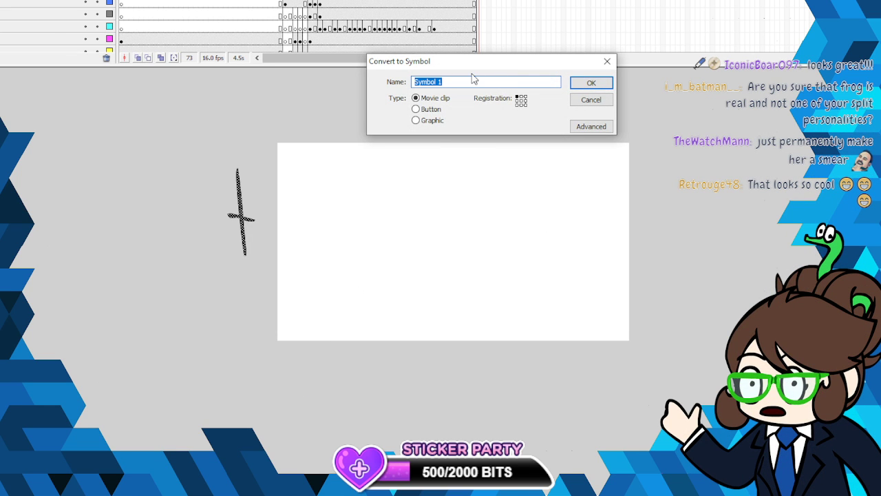
type("wanna")
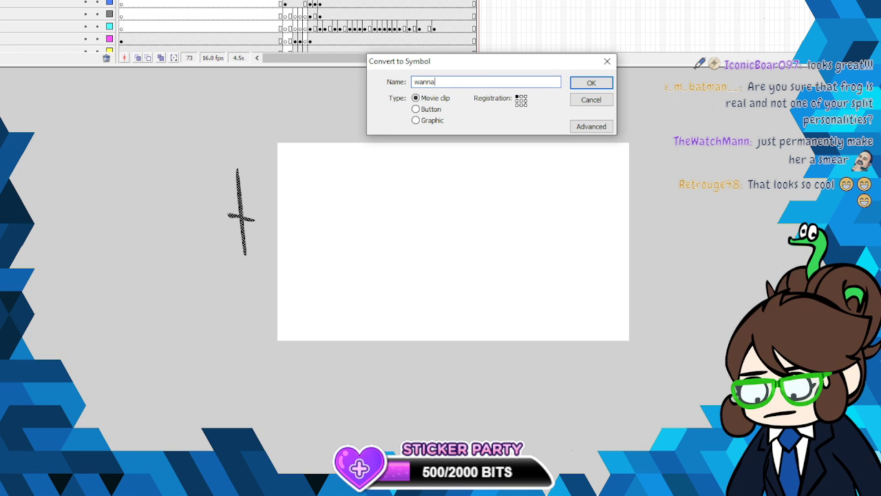
type("bebestie")
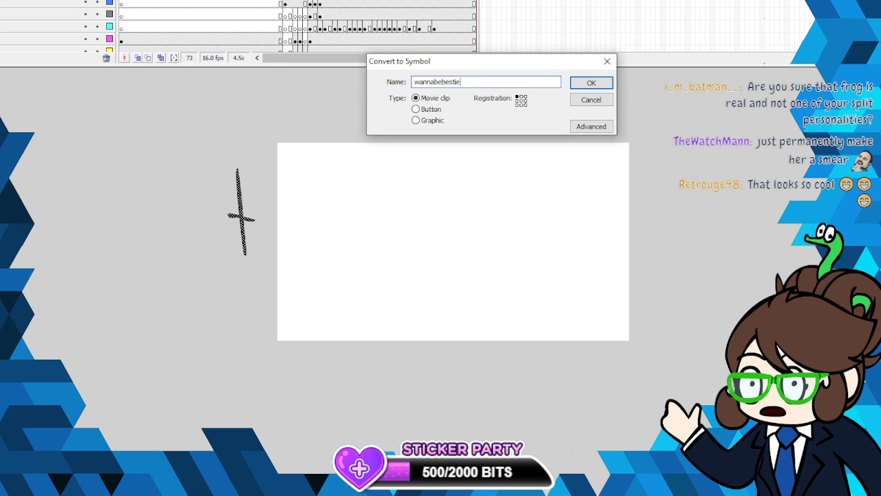
left_click(416, 120)
left_click(590, 83)
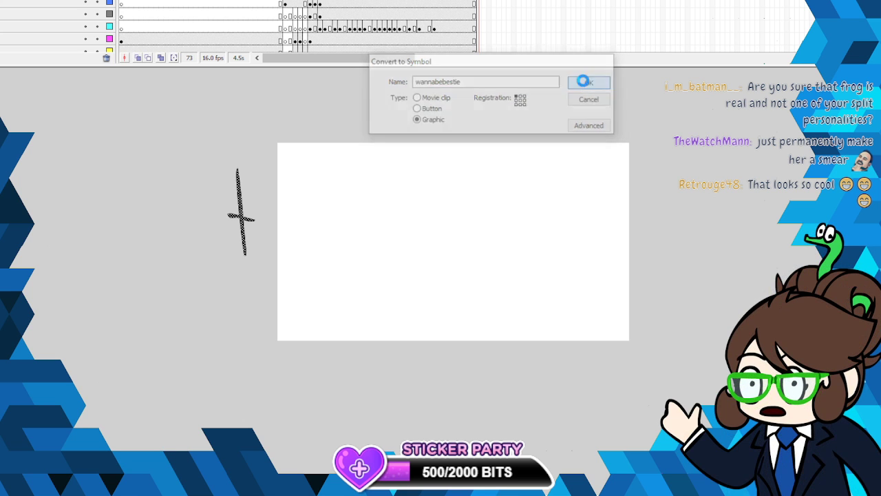
- Replace the placeholder inside the symbol with the copied close-up frames, scrub through them and return to the main scene
right_click(241, 215)
left_click(297, 363)
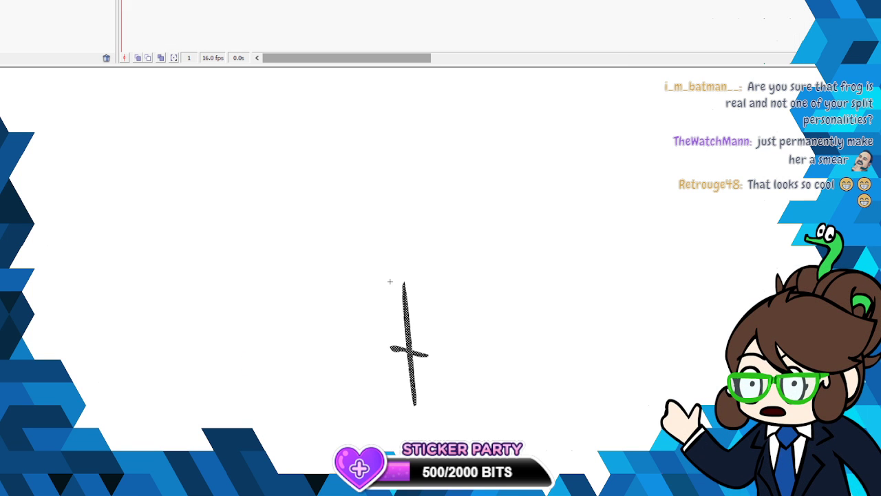
right_click(124, 4)
left_click(170, 108)
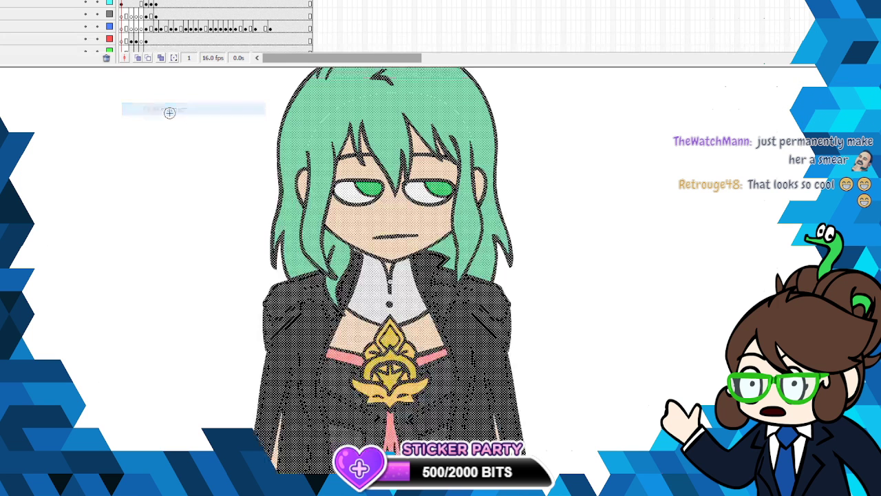
left_click_drag(123, 0, 311, 0)
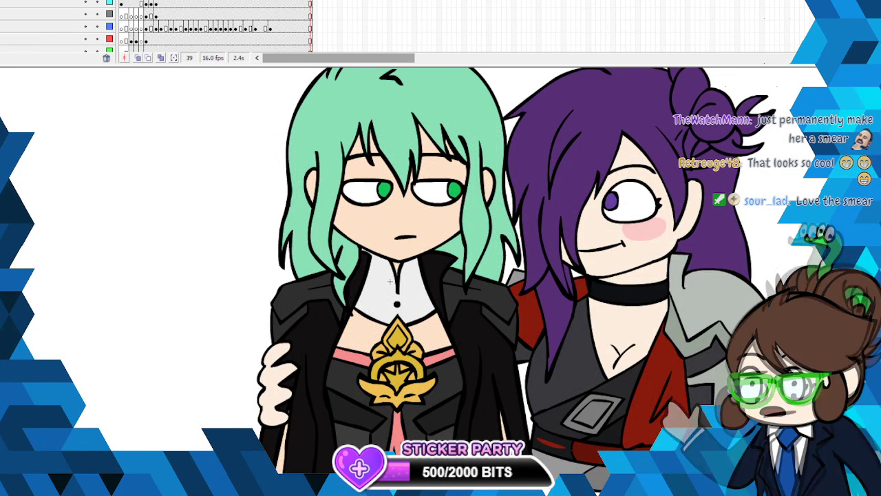
key("ctrl+e")
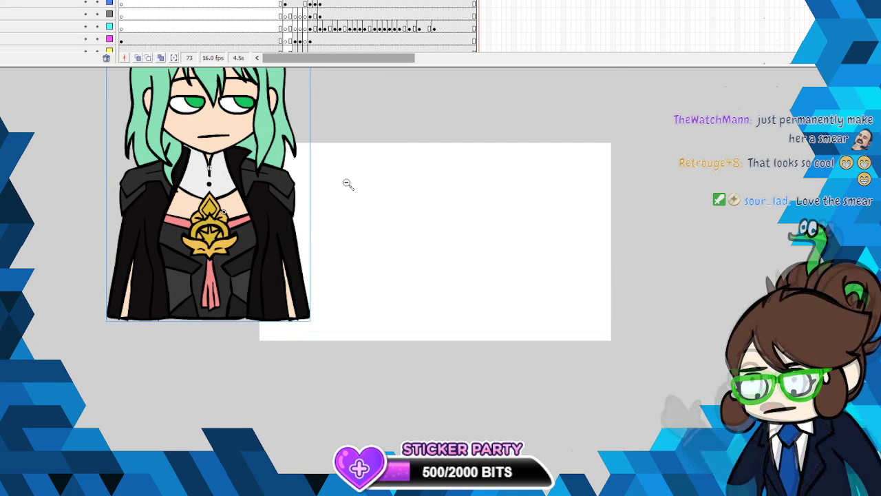
- Remove the original close-up frames 34 to 72 from the layers of the main timeline
key("ctrl+minus")
left_click_drag(285, 1, 473, 29)
right_click(453, 29)
left_click(482, 61)
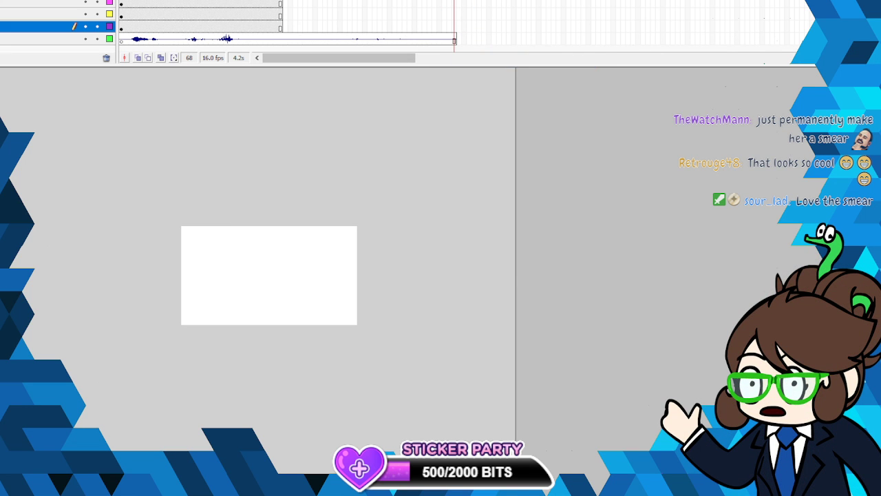
- Extend the layer holding the close-up symbol to frame 68
scroll(200, 24, "up", 1)
right_click(451, 29)
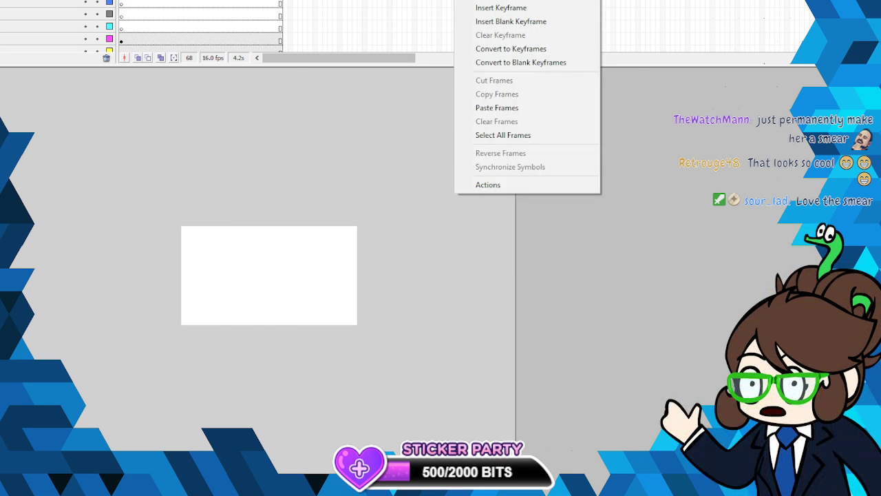
left_click(478, 106)
- Scale the two-character symbol down with Free Transform and move it over the canvas
right_click(344, 229)
left_click(404, 316)
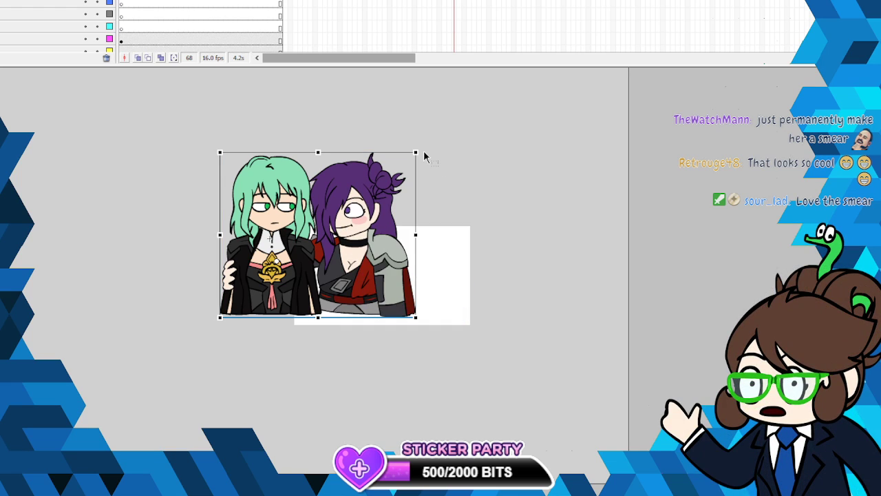
left_click_drag(411, 159, 436, 234)
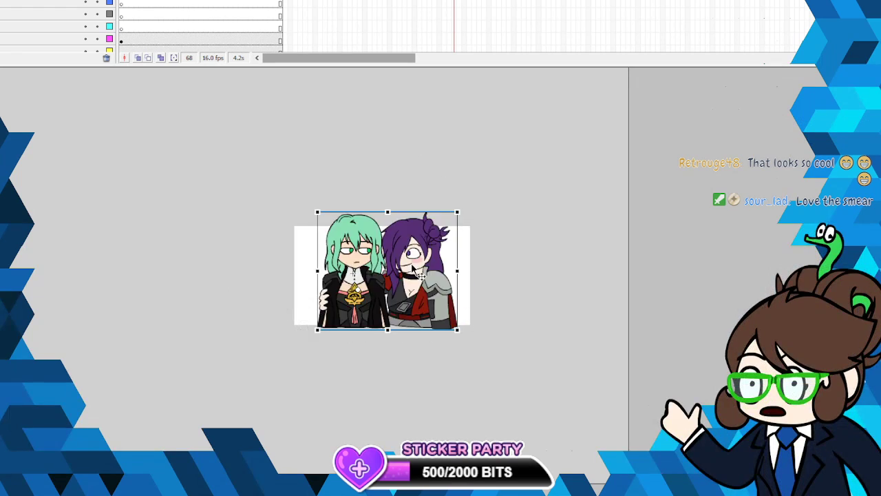
key("v")
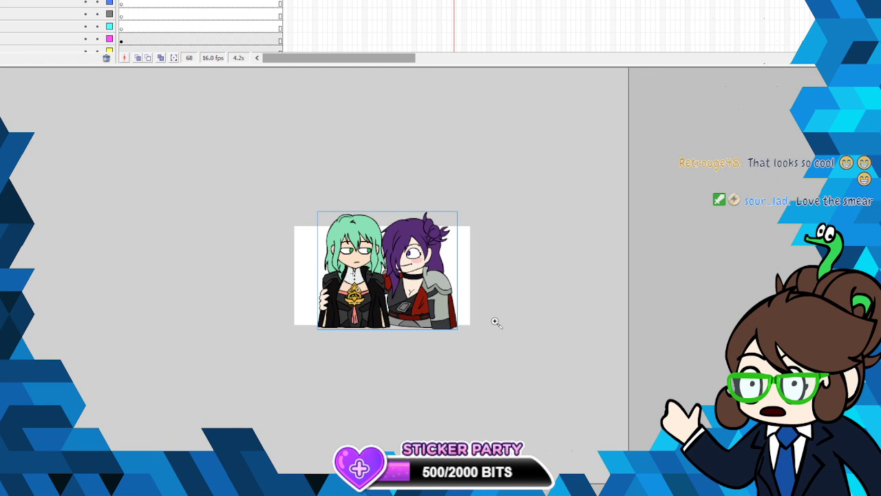
- Scale the character symbol down slightly more and position it so the heads fit inside the canvas and the bodies reach its lower edge
left_click(395, 275)
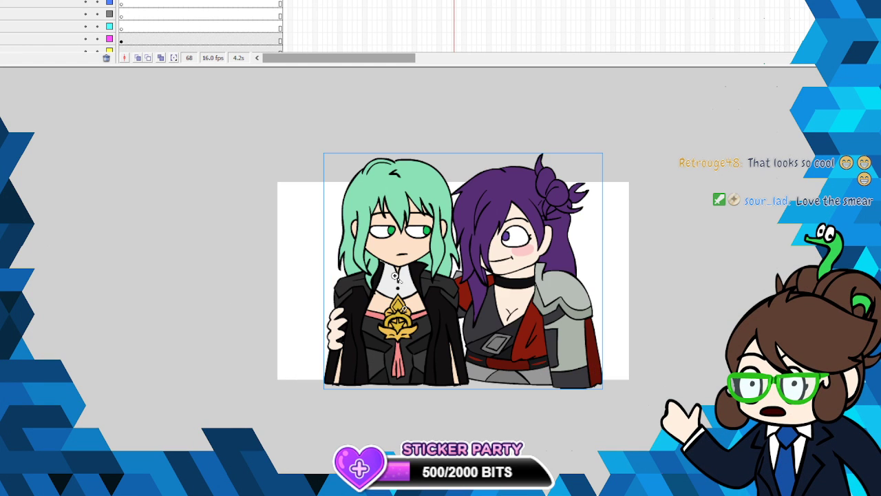
left_click(533, 207)
key("ctrl+minus")
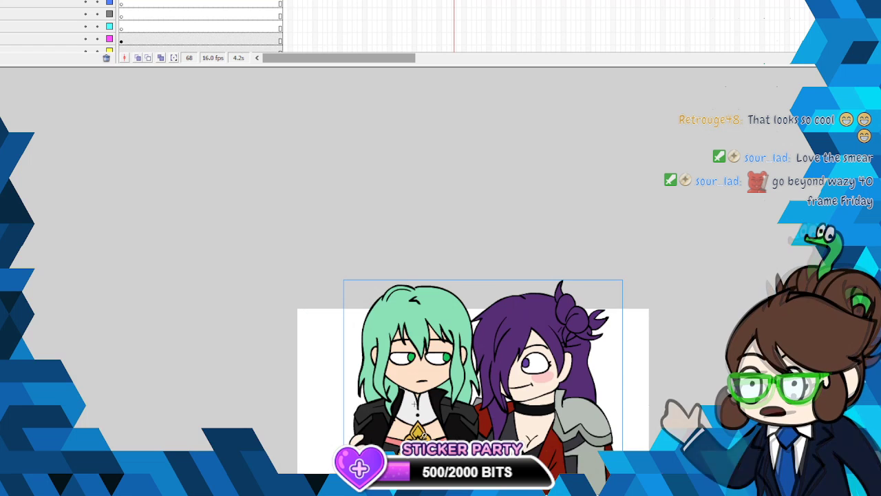
scroll(564, 191, "down", 2)
scroll(563, 192, "down", 2)
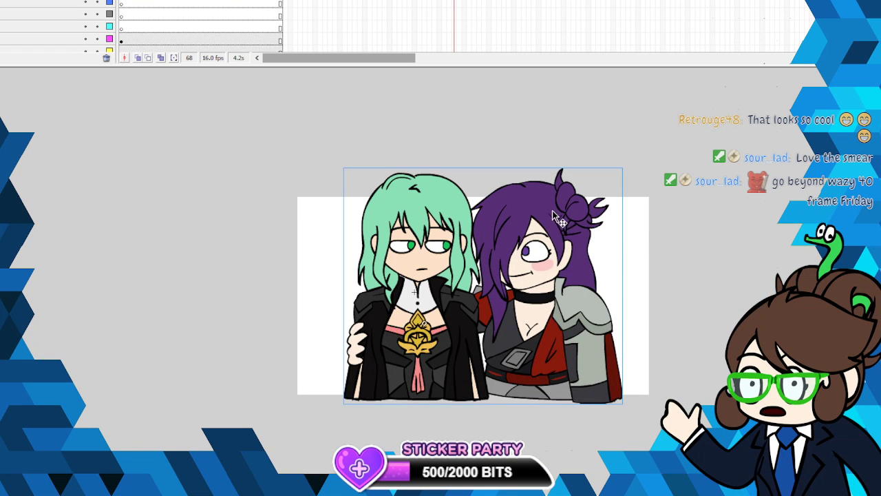
right_click(550, 220)
left_click(565, 301)
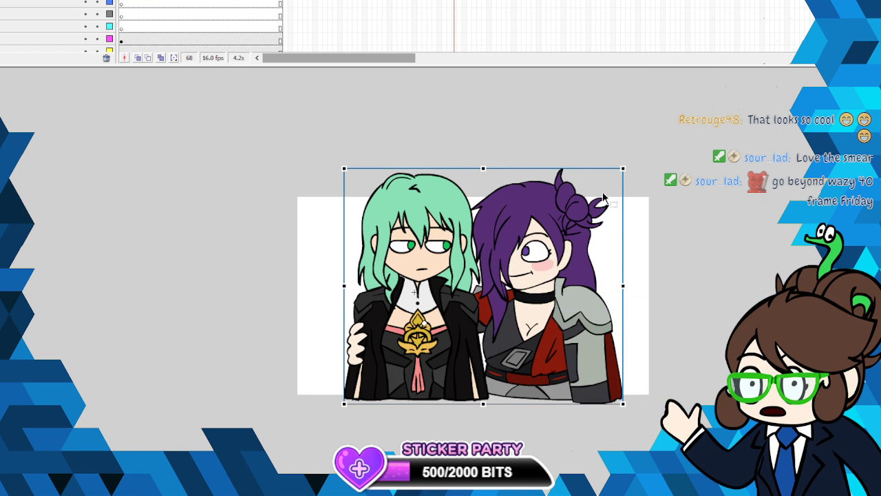
left_click_drag(622, 169, 605, 195)
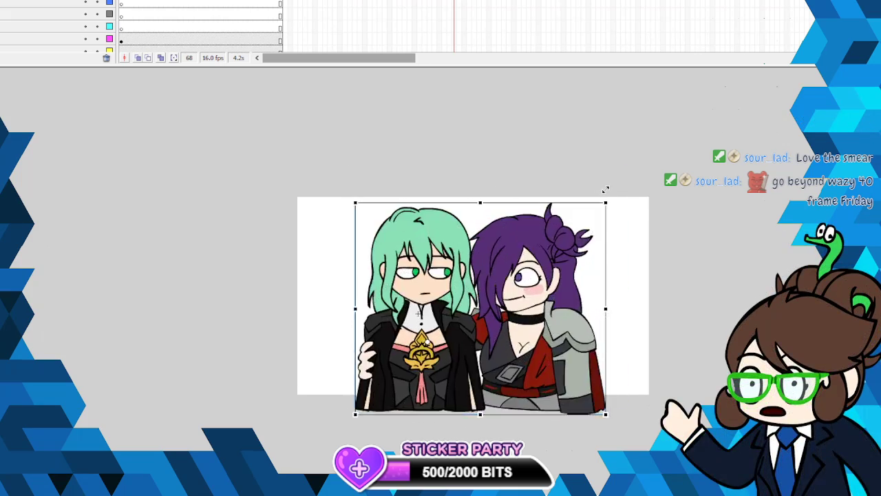
left_click_drag(581, 336, 574, 329)
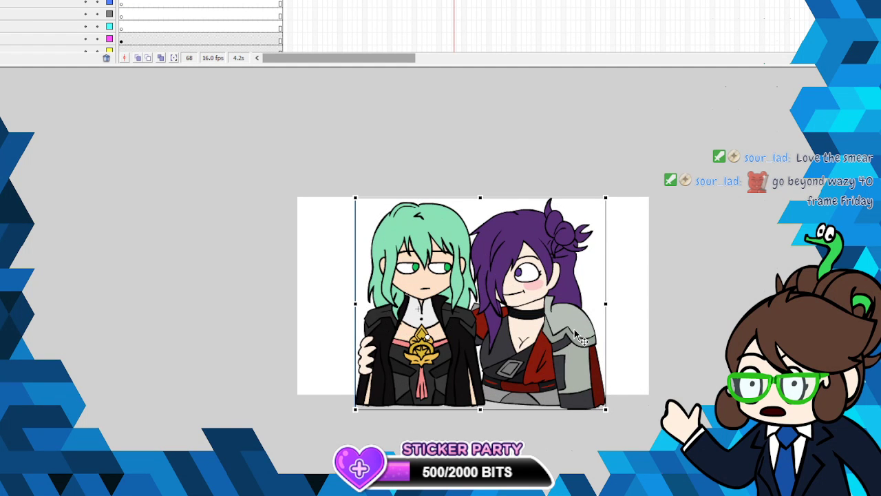
left_click(626, 214)
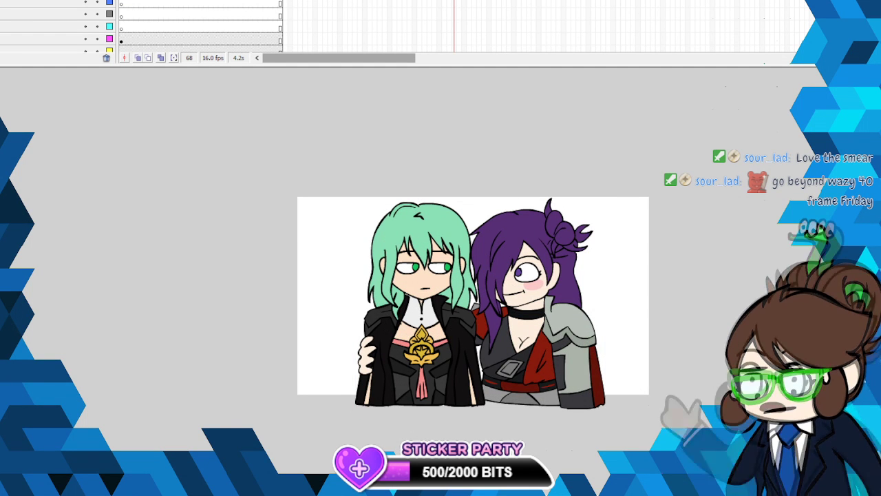
key("alt+f")
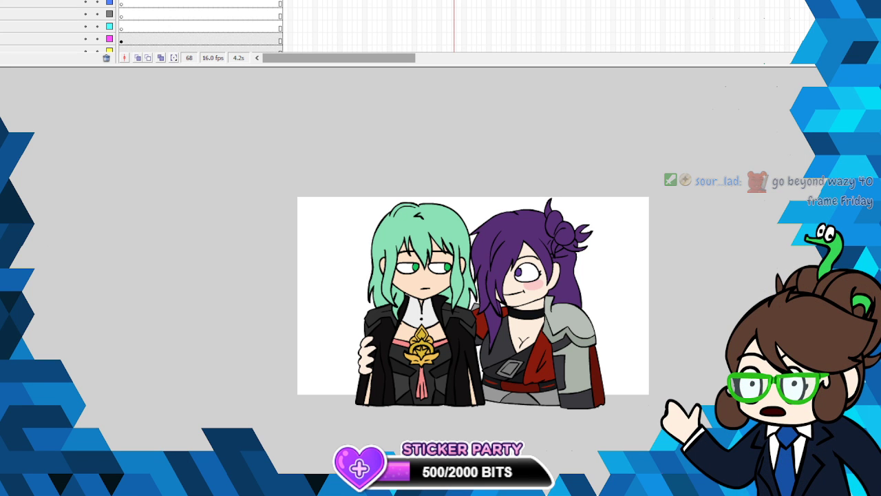
- Insert blank keyframes at frame 34 on the layers of the previous shot and extend those layers to frame 68
left_click_drag(285, 2, 287, 29)
right_click(288, 31)
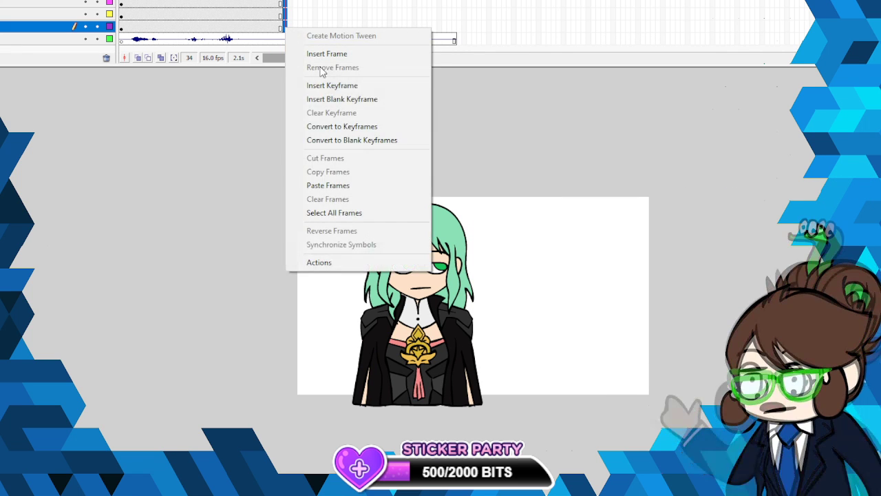
left_click(340, 97)
left_click_drag(453, 28, 454, 0)
right_click(455, 0)
left_click(488, 0)
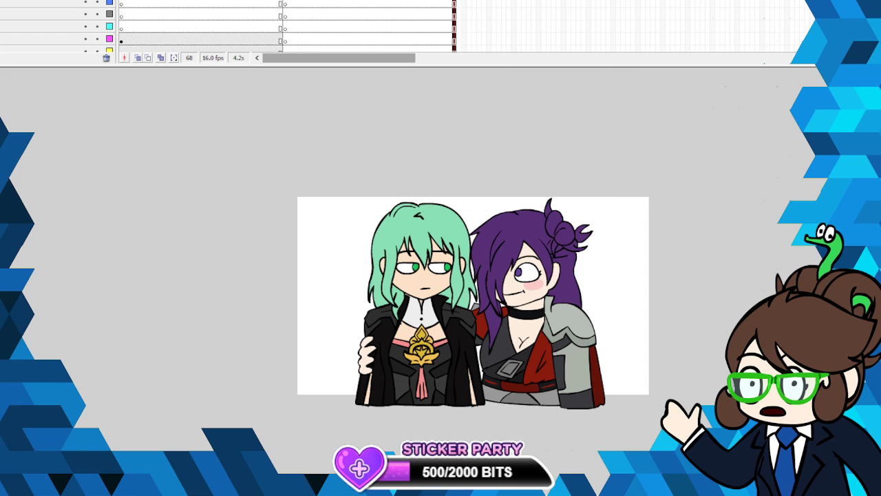
- Identify the background layers at frame 31 and copy the ground and rock artwork
left_click(270, 0)
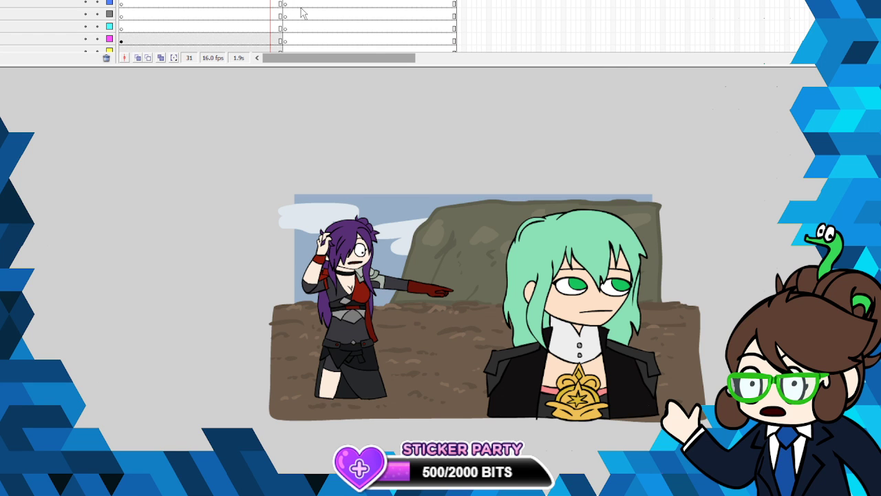
scroll(275, 28, "down", 3)
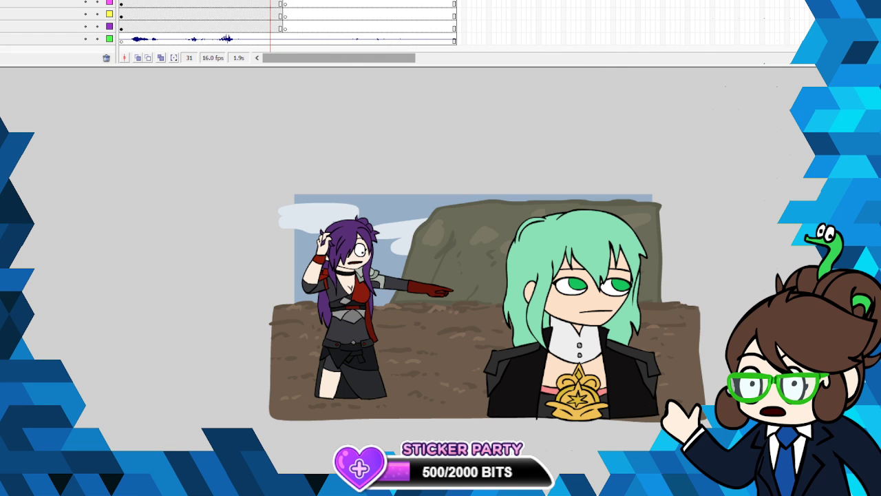
left_click(271, 3)
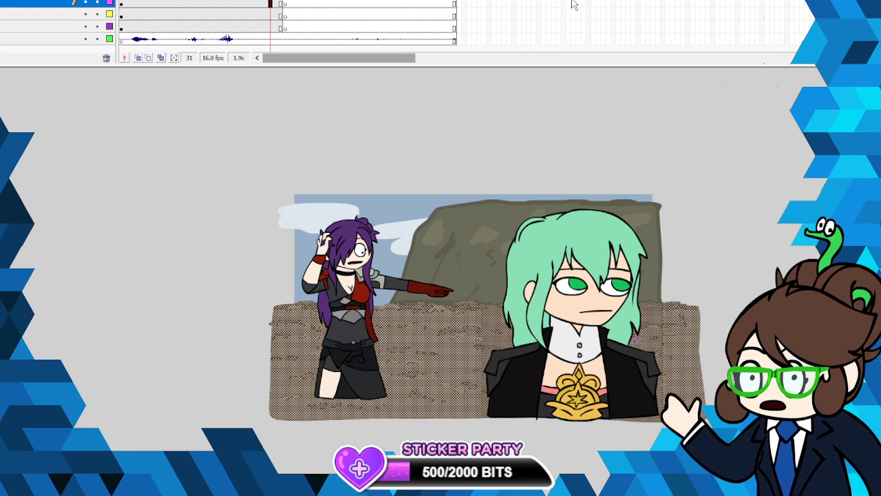
left_click(270, 14)
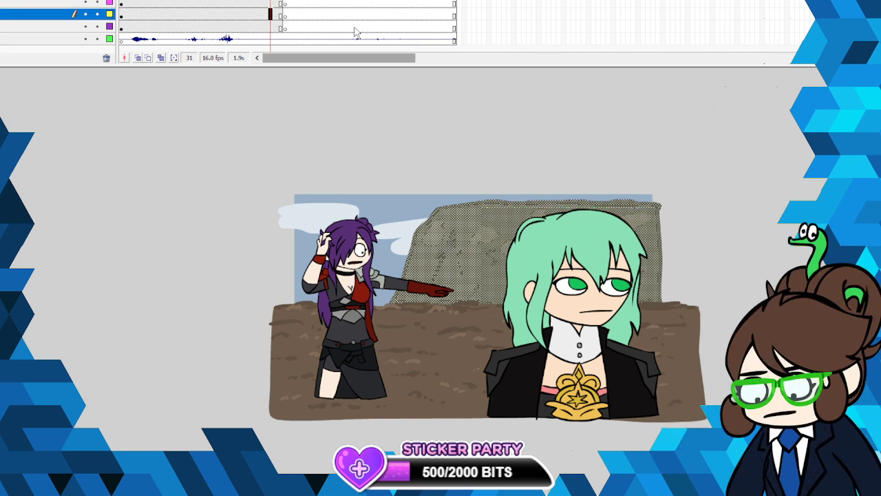
left_click(270, 27)
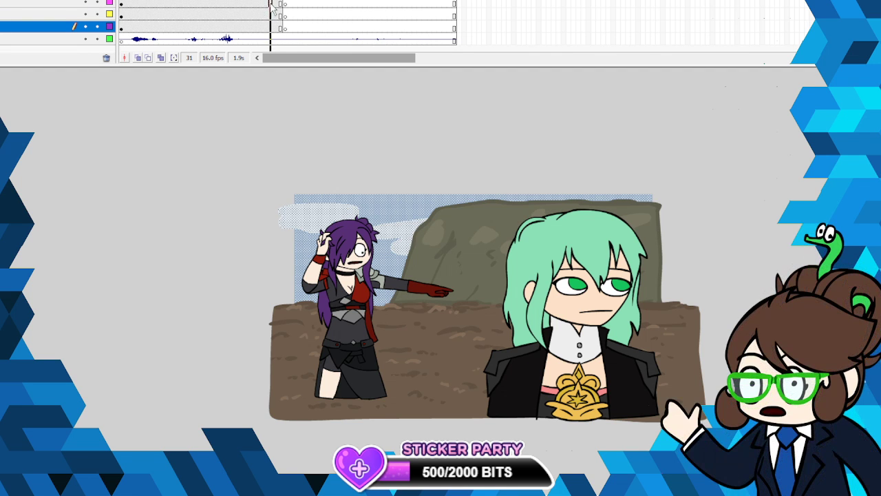
left_click_drag(271, 4, 272, 13)
right_click(271, 11)
right_click(454, 251)
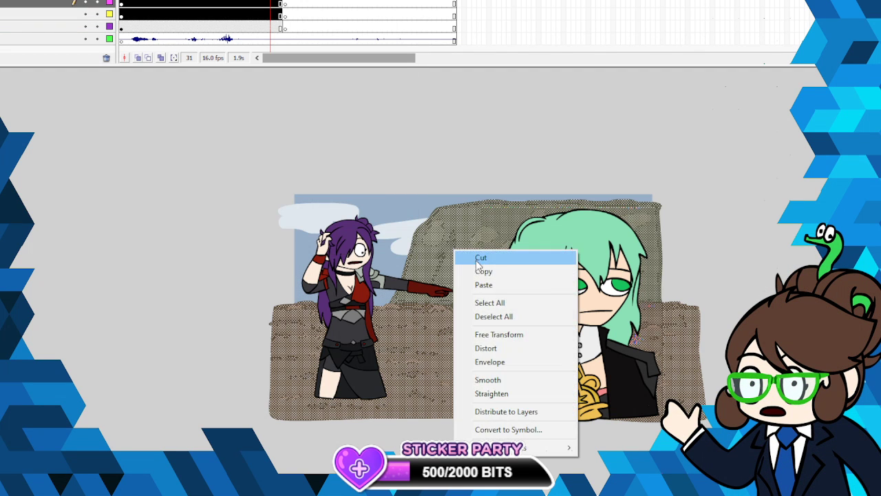
left_click(476, 272)
- Paste the ground and rock artwork into the rock layer at frame 34 and move it off to the left of the canvas
left_click(285, 14)
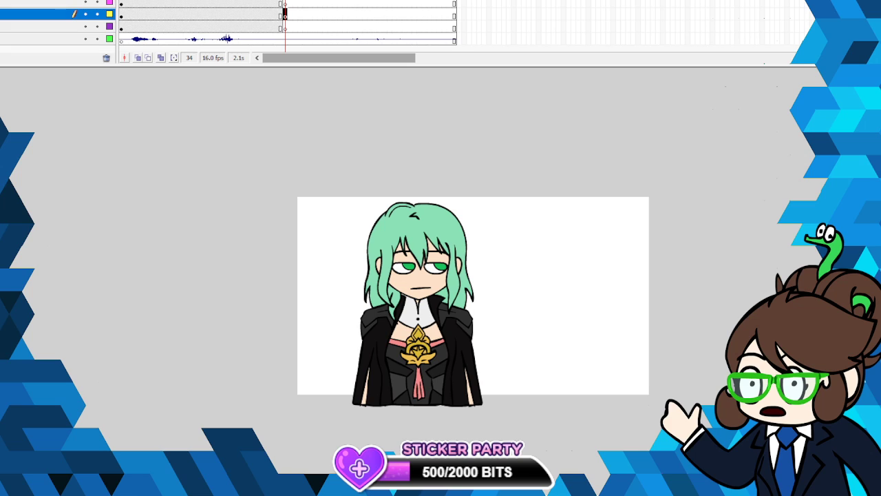
left_click(3, 0)
left_click(34, 2)
left_click_drag(557, 303, 205, 259)
left_click(334, 190)
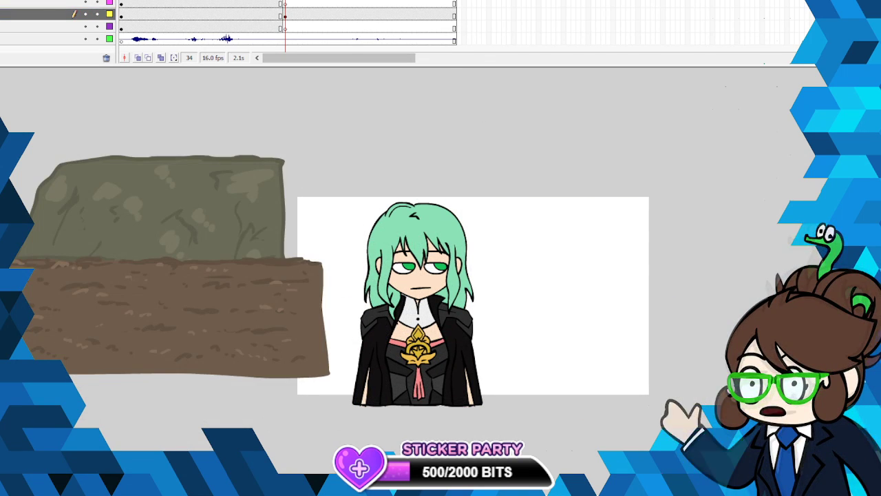
left_click(508, 297)
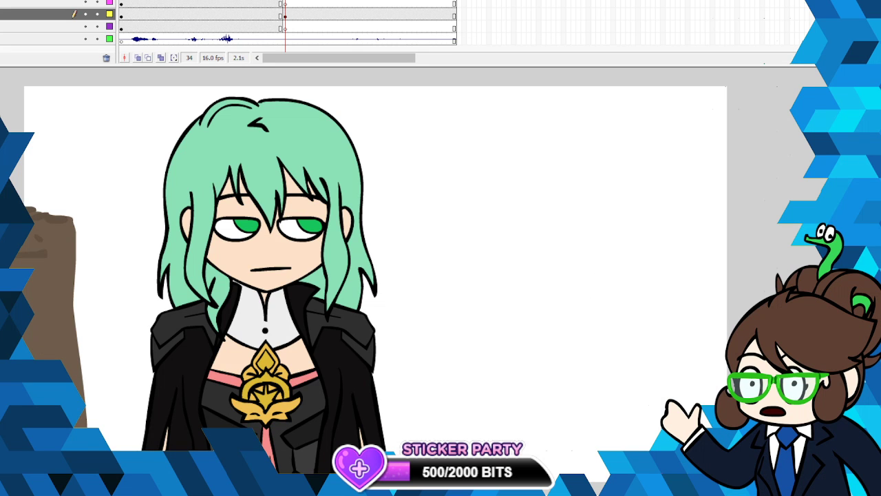
- Hide the pasted artwork layer and draw the rock wall's uneven upper edge across the canvas at frame 34 of the layer above
left_click(287, 3)
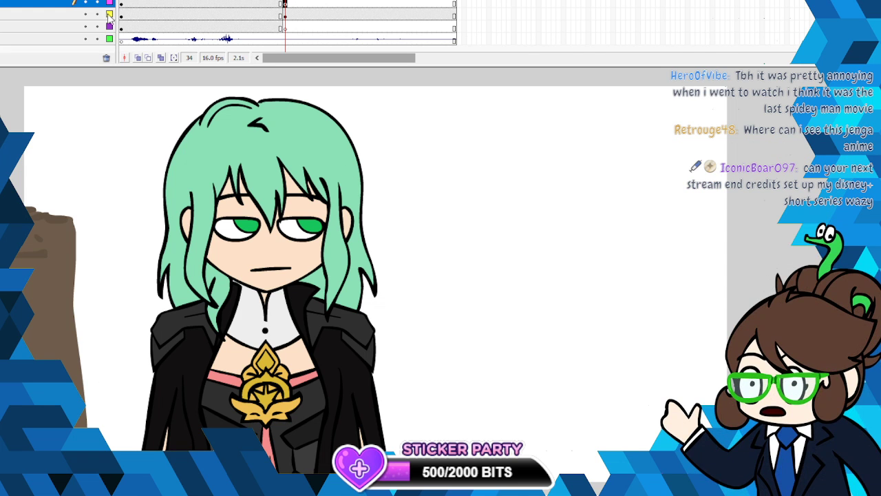
left_click(85, 14)
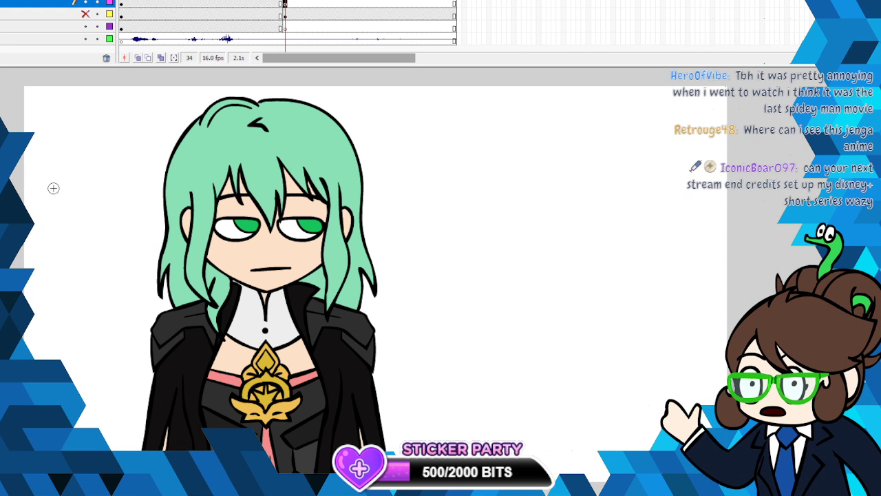
mouse_move(30, 131)
left_mouse_down()
mouse_move(62, 114)
mouse_move(147, 100)
mouse_move(310, 89)
mouse_move(626, 124)
mouse_move(754, 125)
left_mouse_up()
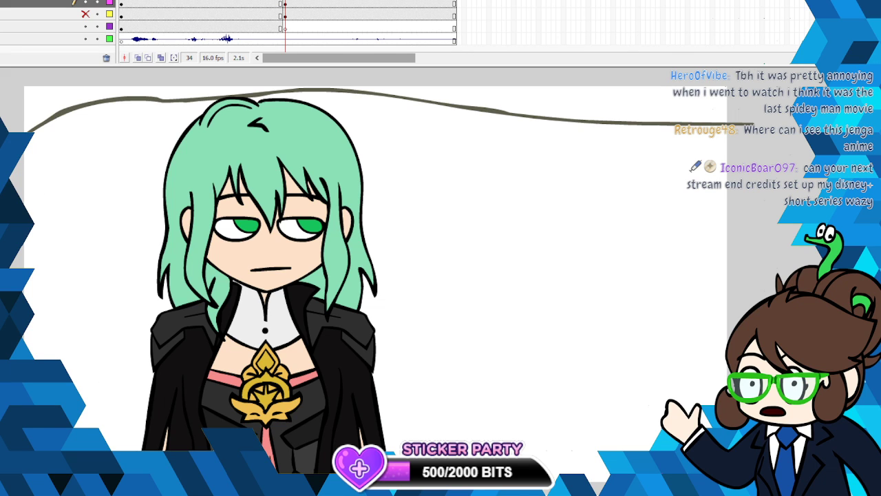
- Draw short crack lines scattered over the rock wall on both sides of the character
mouse_move(77, 165)
left_mouse_down()
mouse_move(416, 200)
mouse_move(474, 221)
mouse_move(634, 234)
mouse_move(644, 196)
mouse_move(692, 253)
mouse_move(696, 287)
mouse_move(720, 332)
mouse_move(502, 329)
mouse_move(640, 345)
left_mouse_up()
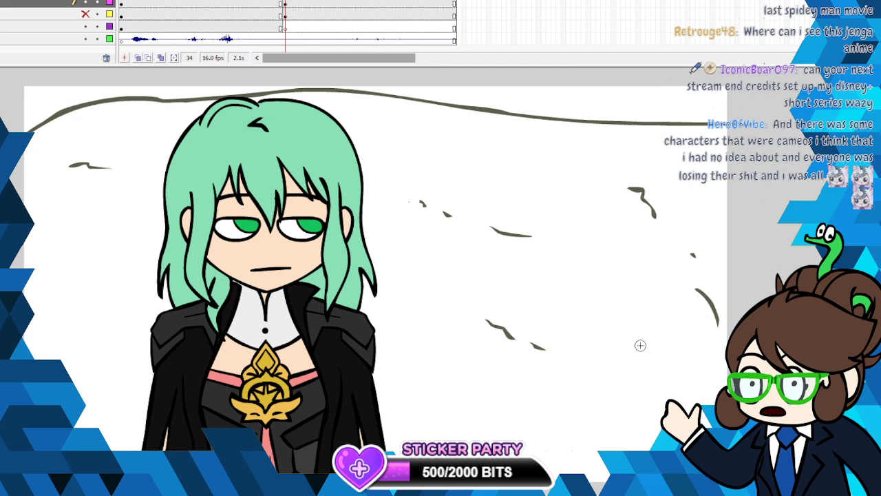
left_click_drag(82, 339, 150, 358)
left_click_drag(107, 331, 138, 346)
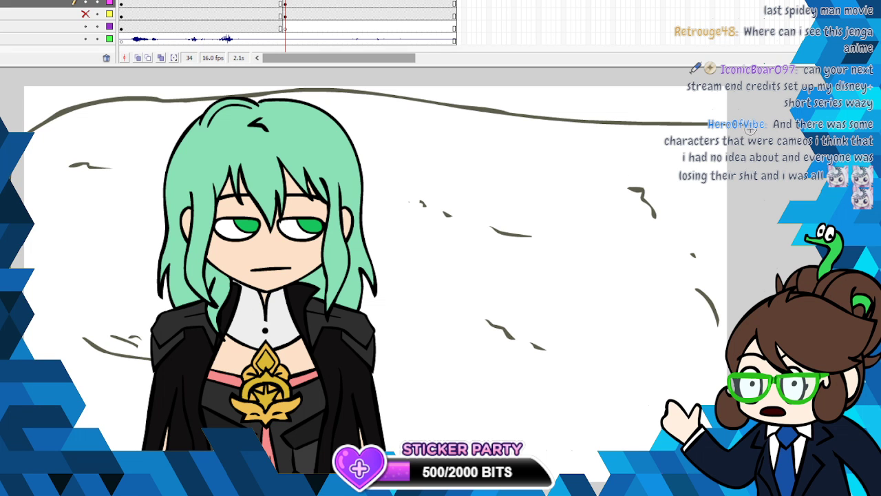
- Close the rock wall's outline with side and lower edges running just outside the canvas
left_click_drag(752, 132, 756, 306)
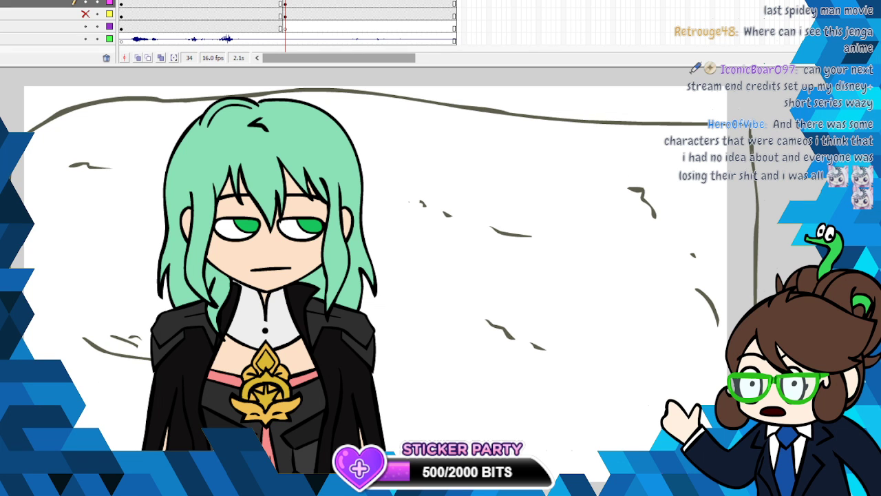
scroll(761, 199, "down", 4)
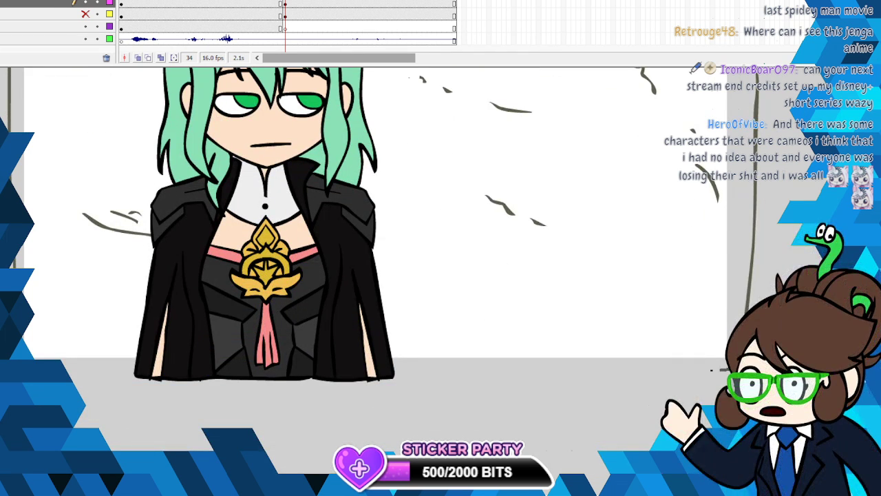
left_click_drag(713, 370, 73, 380)
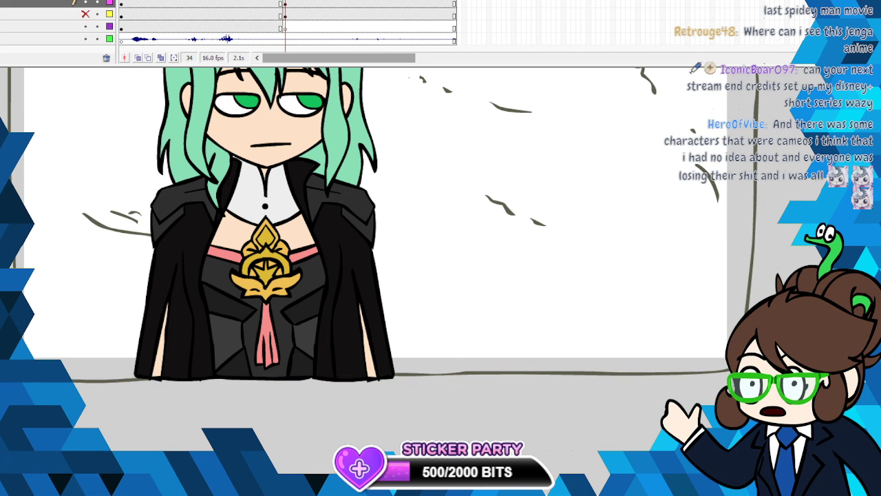
- Add more small cracks near the rock wall's edges and thicken its upper outline
left_click_drag(606, 261, 633, 278)
scroll(379, 255, "up", 4)
mouse_move(49, 239)
left_mouse_down()
mouse_move(51, 256)
mouse_move(68, 258)
left_mouse_up()
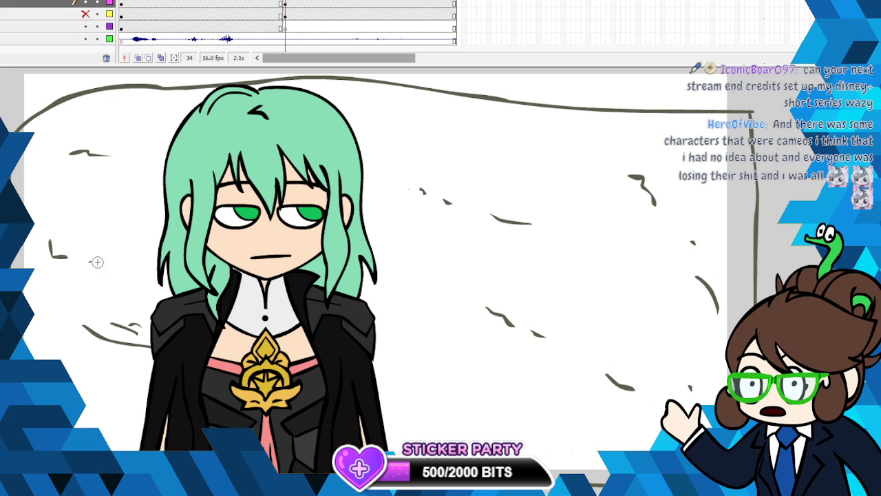
left_click_drag(500, 121, 554, 129)
left_click(569, 136)
mouse_move(16, 131)
left_mouse_down()
mouse_move(46, 110)
mouse_move(137, 87)
left_mouse_up()
mouse_move(256, 83)
left_mouse_down()
mouse_move(308, 76)
mouse_move(532, 108)
mouse_move(754, 112)
left_mouse_up()
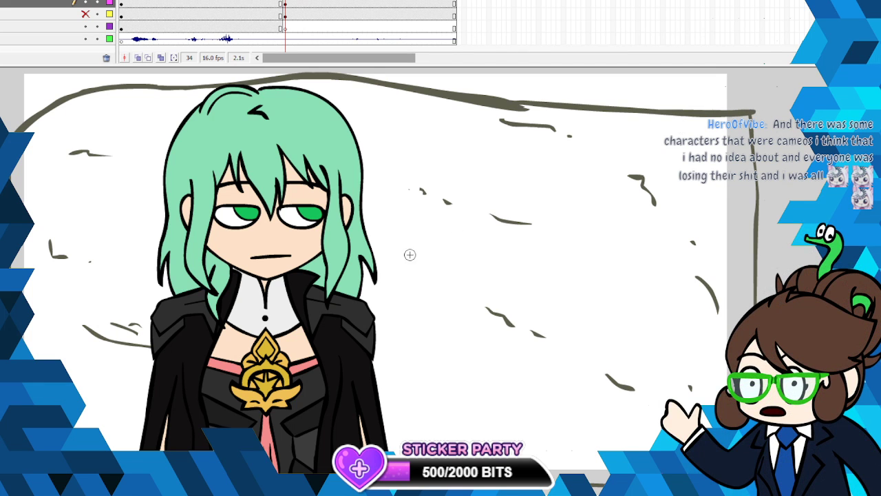
- Draw fine cracks on the rock beside the character's hair and near her lower sleeve
mouse_move(413, 244)
left_mouse_down()
mouse_move(322, 271)
mouse_move(371, 281)
left_mouse_up()
left_click_drag(376, 287, 397, 314)
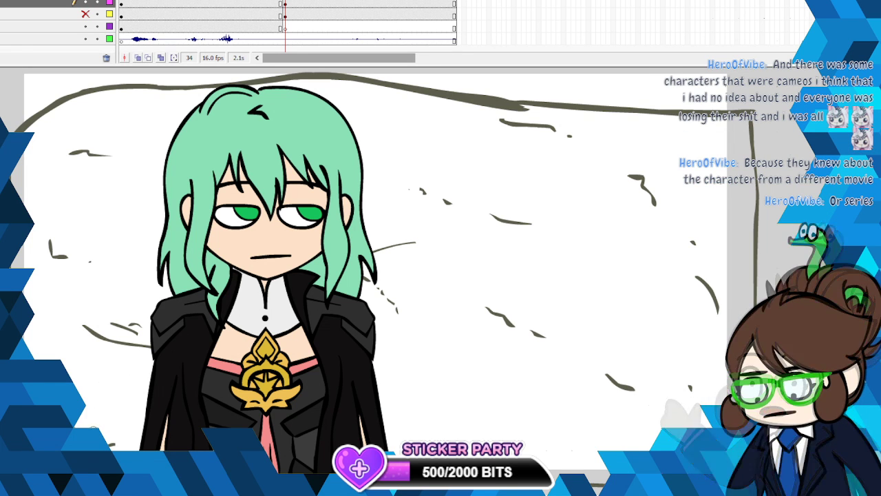
left_click_drag(101, 430, 107, 433)
left_click_drag(111, 435, 141, 437)
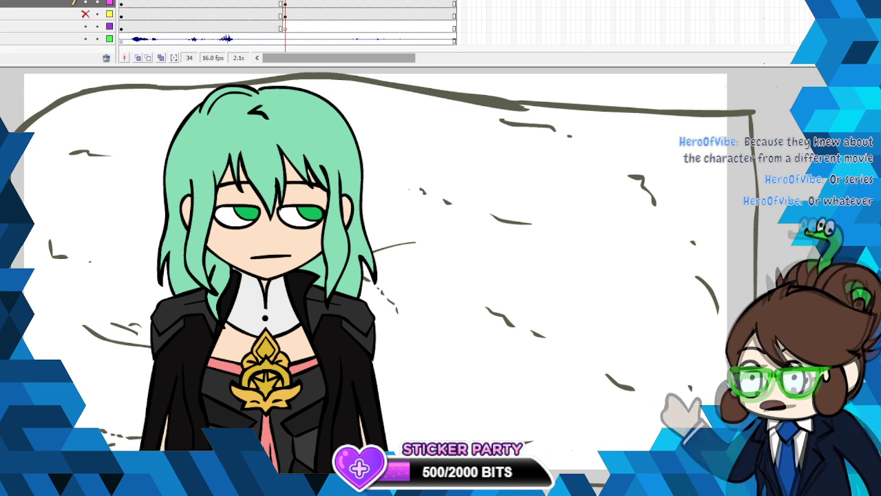
- Show the pasted artwork again and fill the outlined rock wall with solid grey-green
left_click(83, 15)
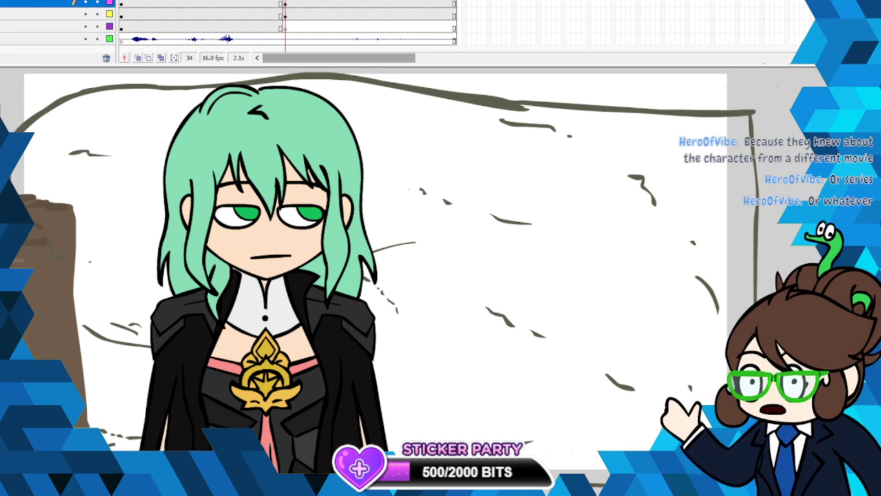
left_click(121, 89)
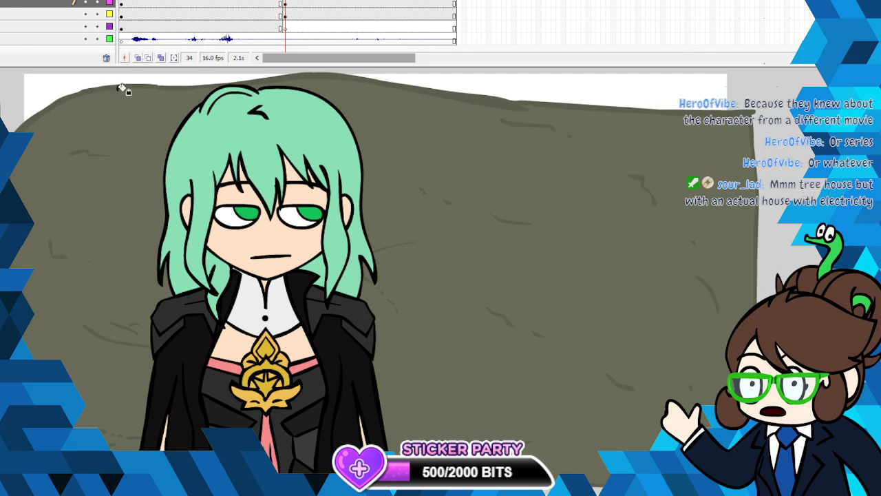
- Sample the lighter patch colour from the pasted rock, then hide that artwork and display the other layers as outlines
left_click(2, 108)
left_click(67, 257)
left_click_drag(296, 491, 218, 490)
left_click(3, 108)
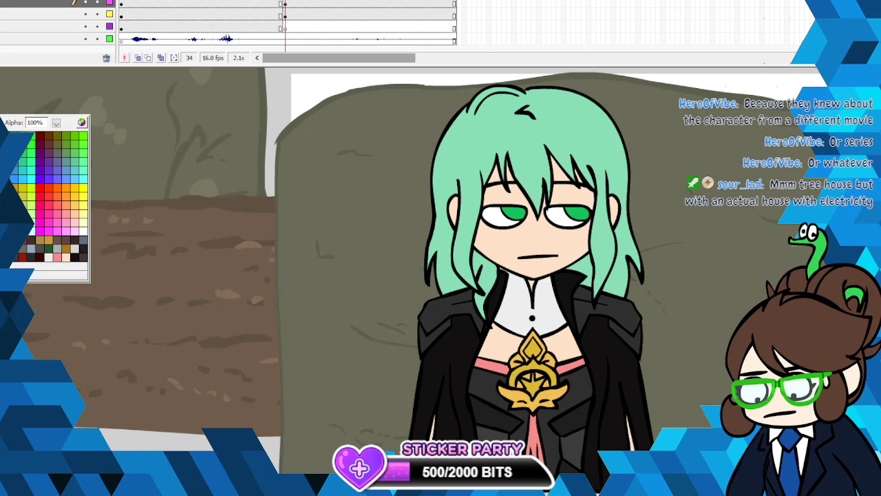
left_click(91, 105)
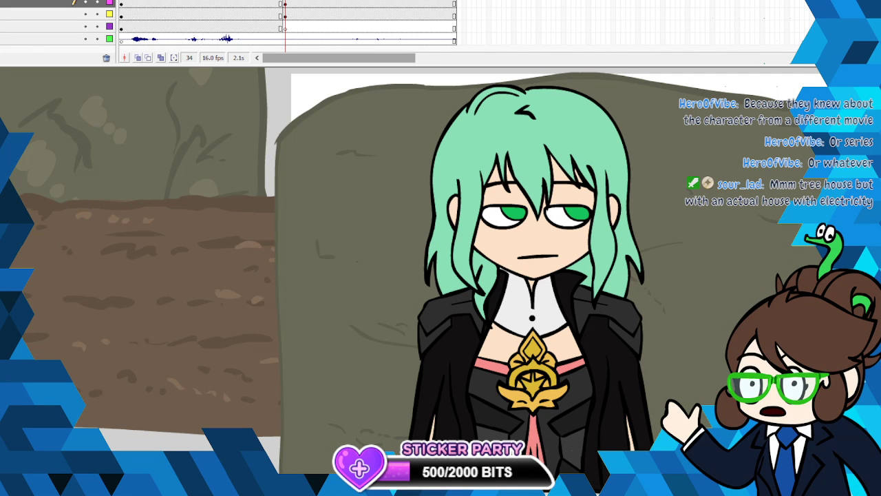
left_click(85, 13)
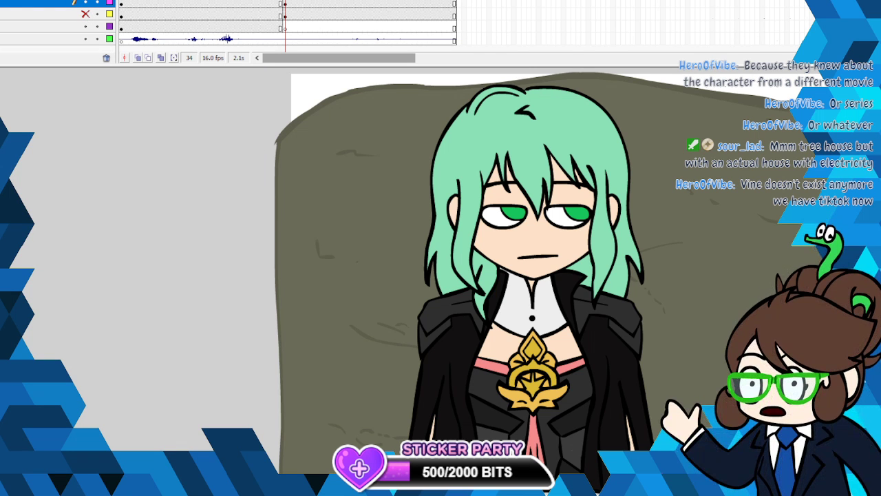
left_click_drag(530, 494, 612, 495)
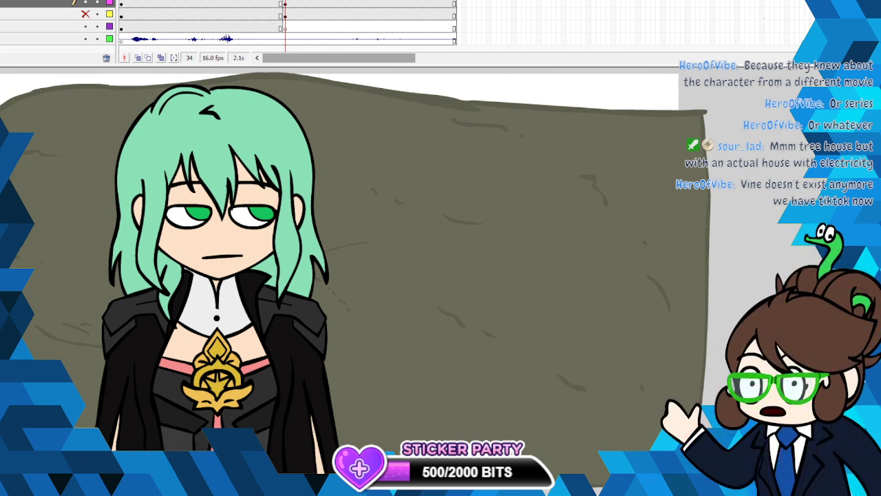
left_click(110, 3)
left_click(110, 2)
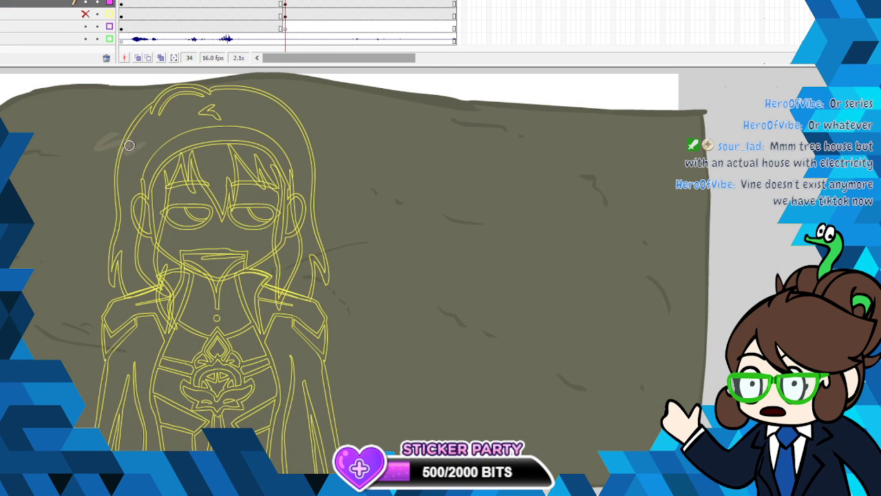
- Brush lighter patches onto the rock around the character's head and shoulder and across the empty area beside her
mouse_move(129, 145)
left_mouse_down()
mouse_move(99, 134)
mouse_move(145, 155)
left_mouse_up()
mouse_move(368, 203)
left_mouse_down()
mouse_move(346, 215)
mouse_move(385, 230)
left_mouse_up()
mouse_move(324, 117)
left_mouse_down()
mouse_move(322, 137)
mouse_move(351, 149)
left_mouse_up()
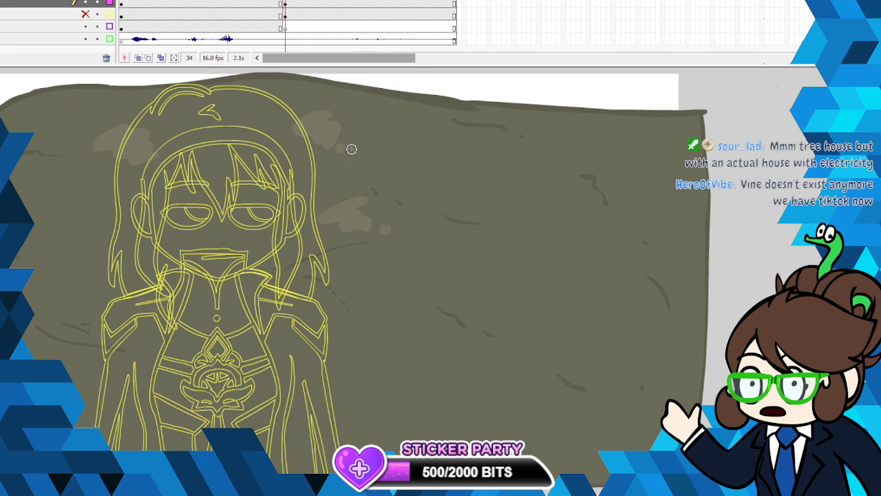
mouse_move(587, 208)
left_mouse_down()
mouse_move(551, 203)
mouse_move(578, 231)
mouse_move(627, 219)
mouse_move(532, 226)
mouse_move(569, 210)
mouse_move(548, 209)
left_mouse_up()
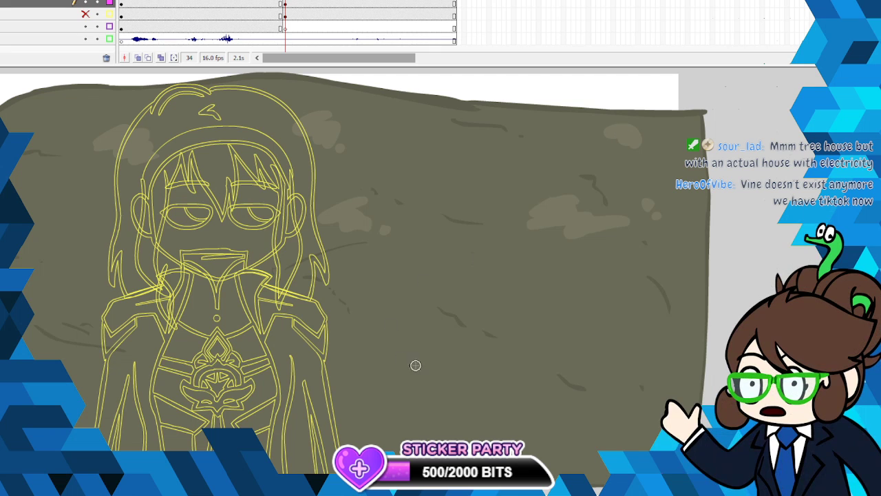
mouse_move(416, 364)
left_mouse_down()
mouse_move(381, 373)
mouse_move(404, 404)
left_mouse_up()
left_click_drag(333, 351, 300, 364)
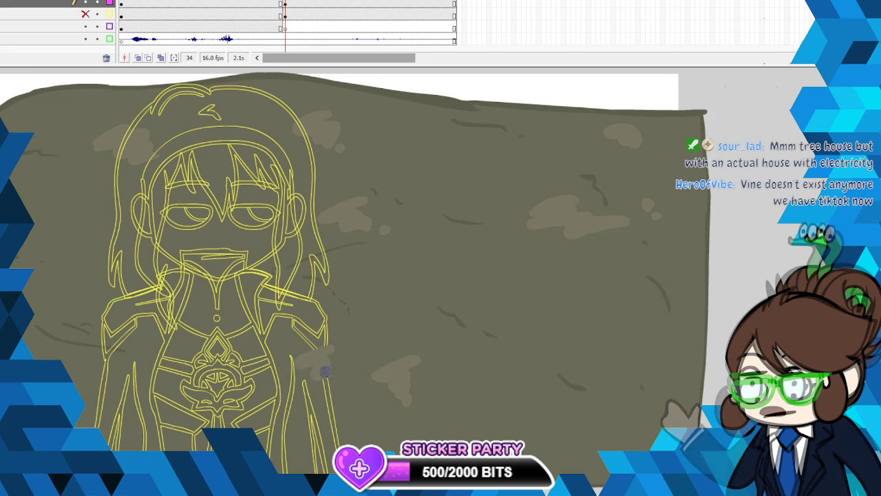
- Paint further light patches near both ends of the rock wall and behind the character's hair
mouse_move(117, 307)
left_mouse_down()
mouse_move(103, 310)
mouse_move(124, 331)
mouse_move(114, 313)
left_mouse_up()
mouse_move(101, 264)
left_mouse_down()
mouse_move(101, 278)
mouse_move(88, 273)
left_mouse_up()
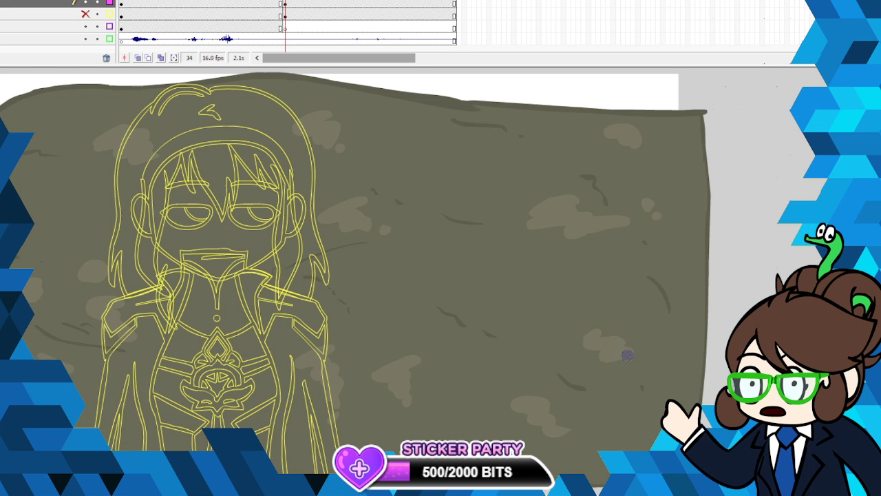
left_click_drag(646, 298, 644, 308)
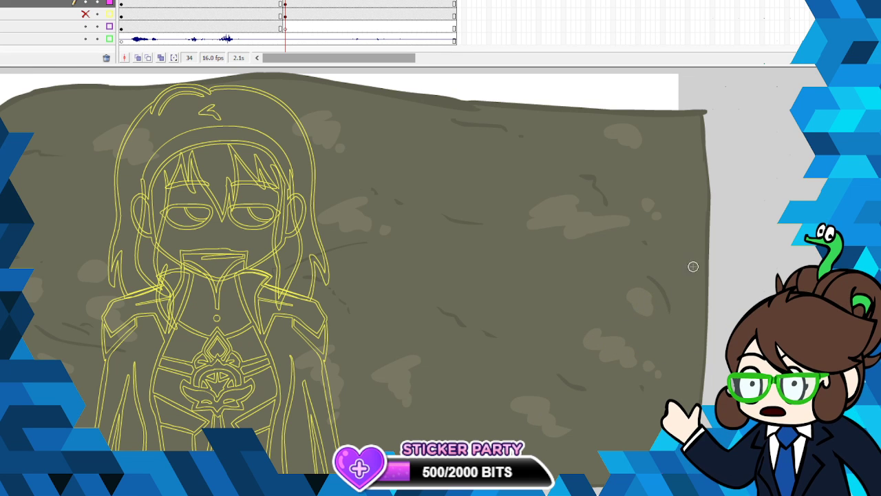
left_click_drag(676, 261, 686, 288)
mouse_move(81, 199)
left_mouse_down()
mouse_move(61, 210)
mouse_move(104, 214)
mouse_move(84, 198)
mouse_move(88, 188)
mouse_move(63, 192)
left_mouse_up()
mouse_move(31, 118)
left_mouse_down()
mouse_move(21, 125)
mouse_move(51, 129)
left_mouse_up()
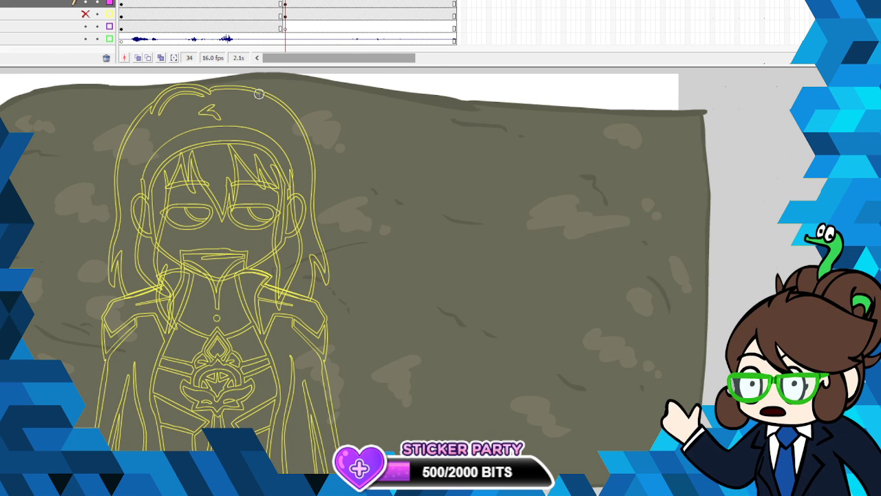
left_click_drag(261, 99, 258, 119)
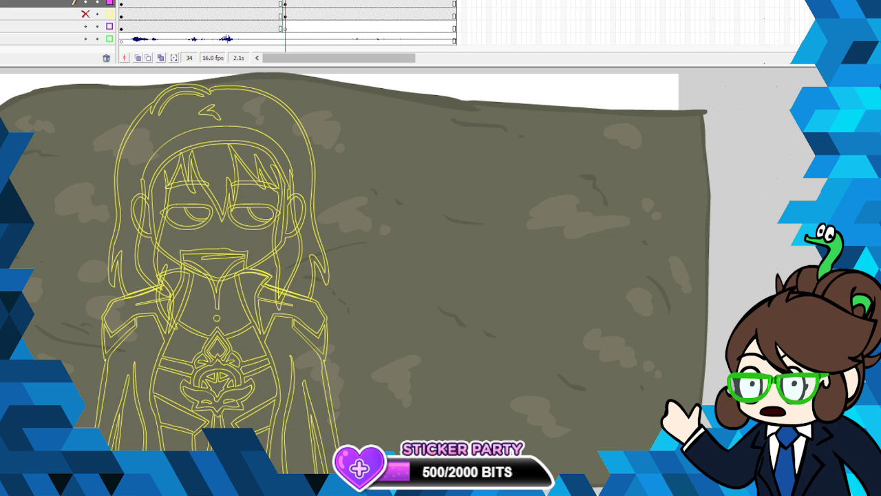
- Paint dark spots and chips in the middle of the rock wall and beside the character's arm
mouse_move(505, 169)
left_mouse_down()
mouse_move(519, 193)
mouse_move(478, 177)
left_mouse_up()
left_click(487, 186)
left_click(491, 191)
left_click(497, 194)
left_click(466, 273)
left_click(478, 277)
left_click(484, 282)
left_click(514, 300)
left_click_drag(358, 327, 352, 375)
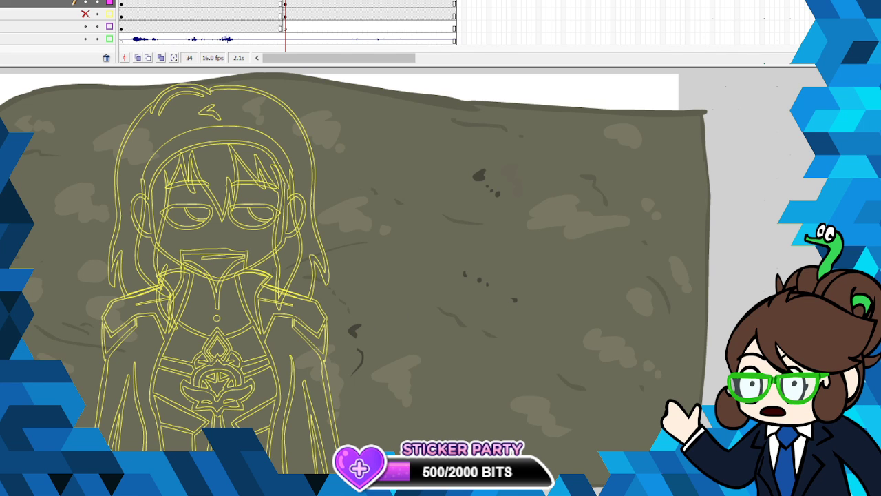
- Draw dark cracks on the rock behind and around the character, from her lower body up to her hair
left_click_drag(255, 429, 281, 431)
left_click_drag(317, 446, 360, 445)
left_click_drag(82, 411, 140, 405)
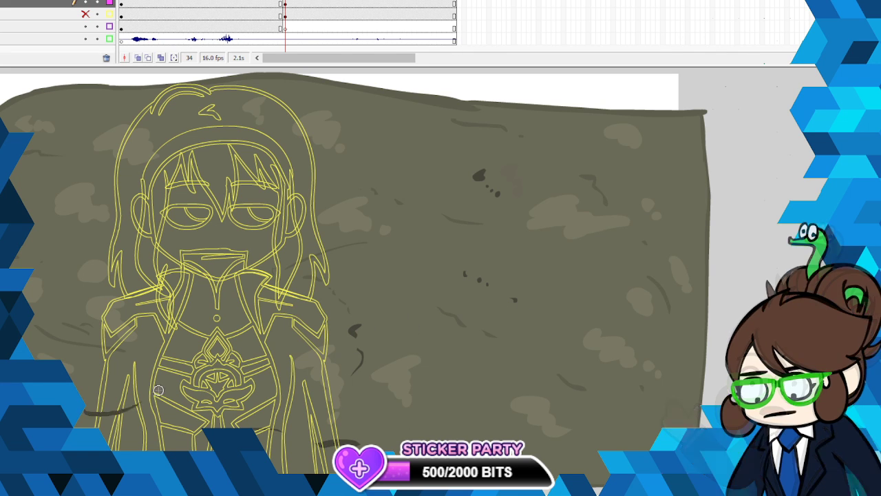
mouse_move(30, 230)
left_mouse_down()
mouse_move(59, 254)
mouse_move(73, 249)
left_mouse_up()
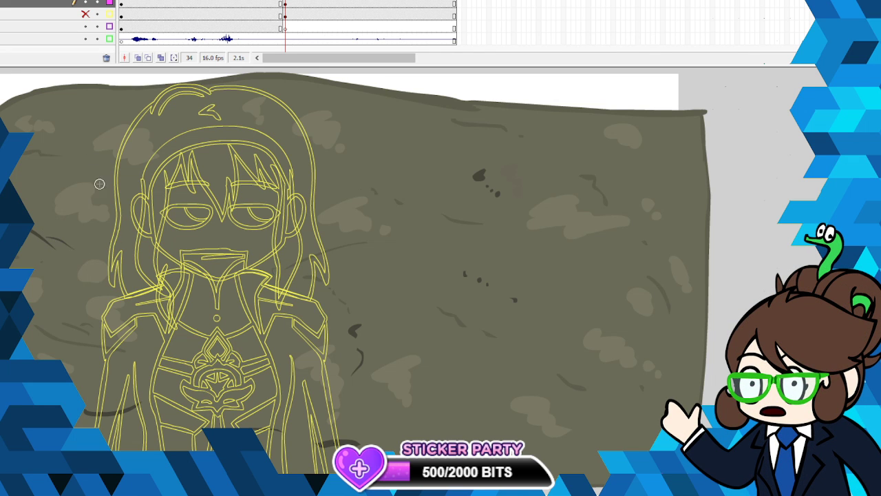
left_click_drag(77, 113, 122, 116)
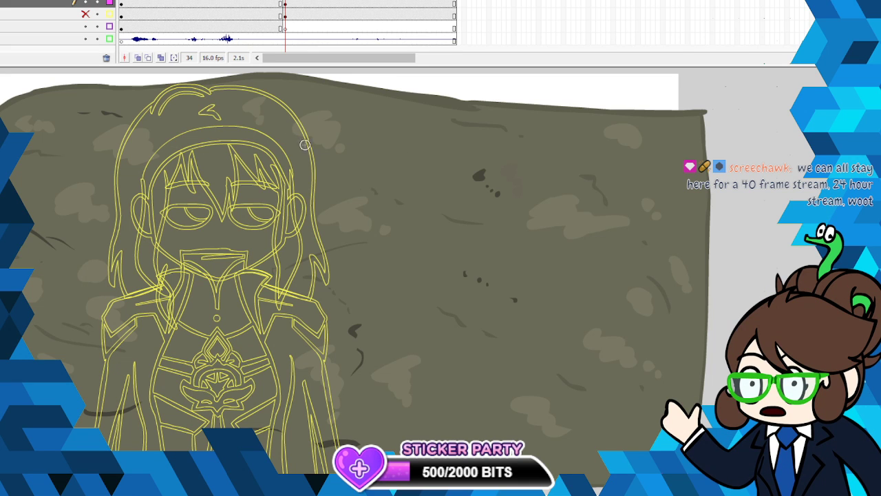
left_click_drag(305, 144, 338, 169)
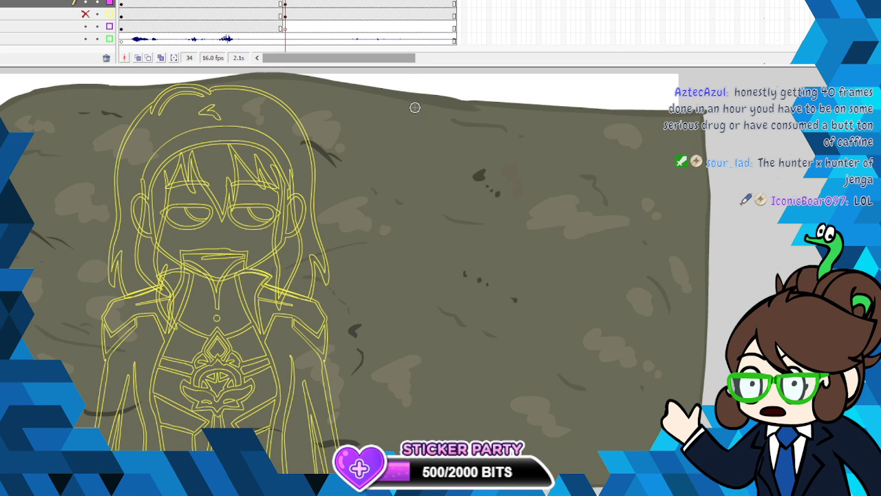
- Add dark cracks and chips along the upper edge and over the far side of the rock wall
mouse_move(413, 106)
left_mouse_down()
mouse_move(600, 121)
mouse_move(453, 111)
mouse_move(494, 108)
left_mouse_up()
mouse_move(629, 184)
left_mouse_down()
mouse_move(625, 193)
mouse_move(654, 190)
mouse_move(666, 203)
left_mouse_up()
left_click_drag(610, 296, 612, 305)
left_click_drag(598, 382, 608, 383)
left_click_drag(617, 388, 623, 390)
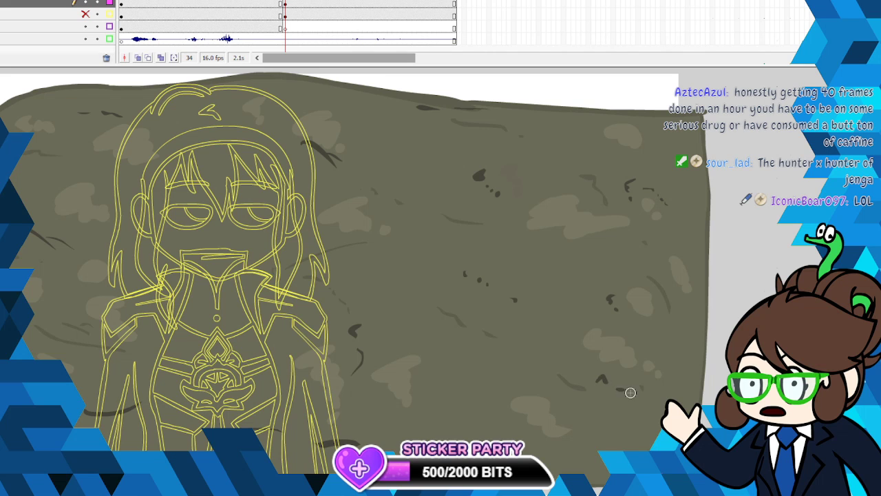
left_click_drag(574, 413, 578, 419)
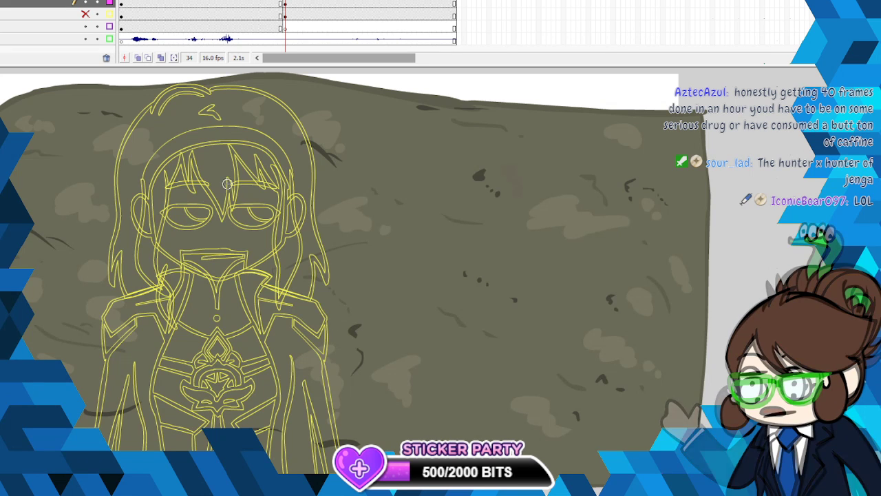
- Show the rock wall in full colour again and bring the hidden reference artwork beside the close-up shot into view
left_click(110, 1)
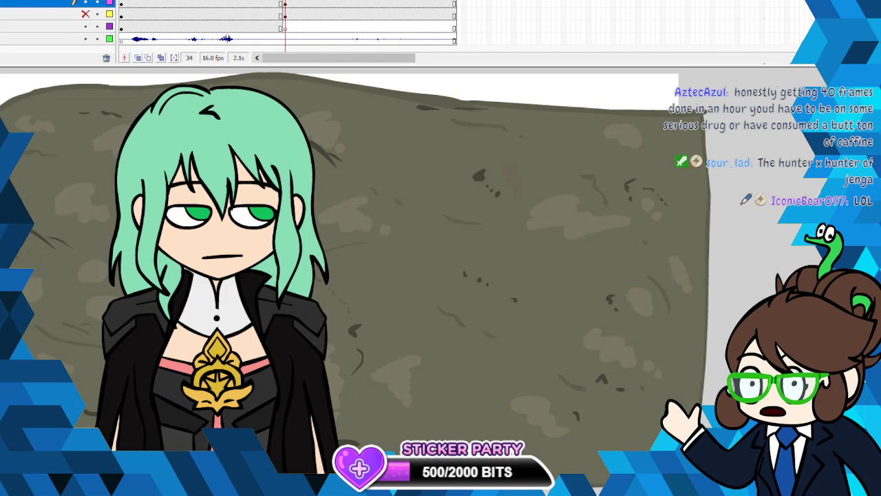
left_click(285, 14)
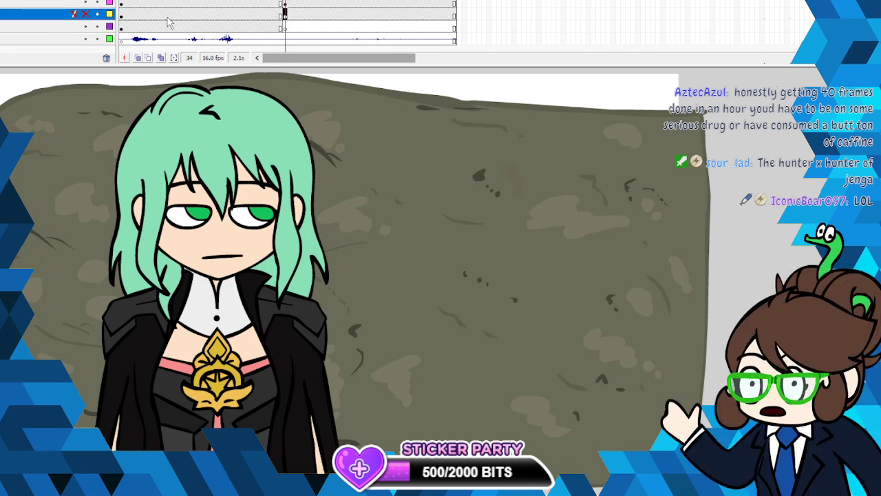
left_click(285, 3)
right_click(367, 146)
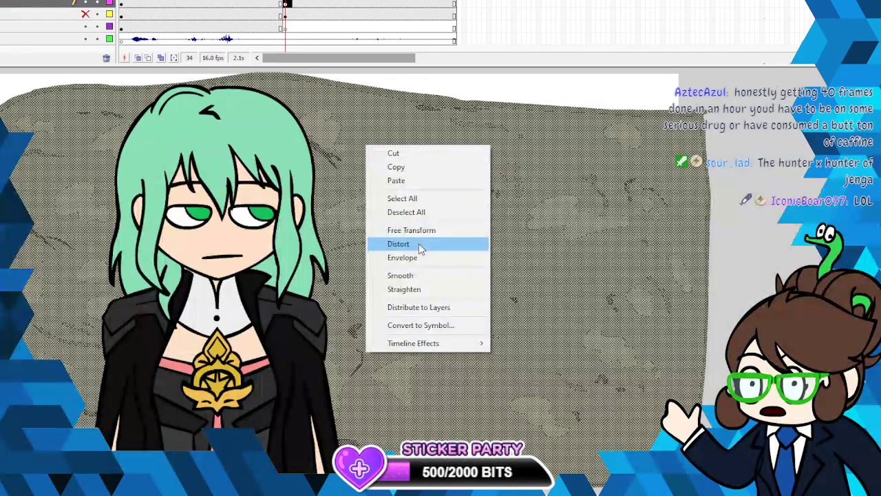
left_click(408, 212)
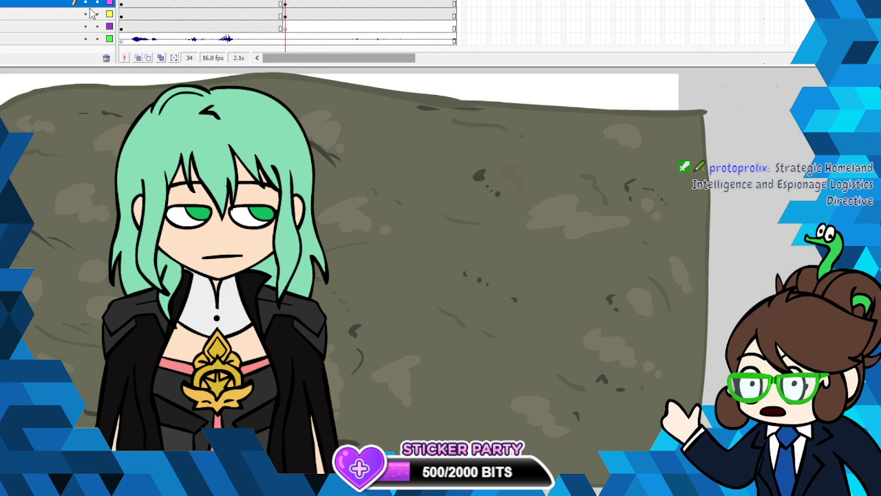
left_click(288, 1)
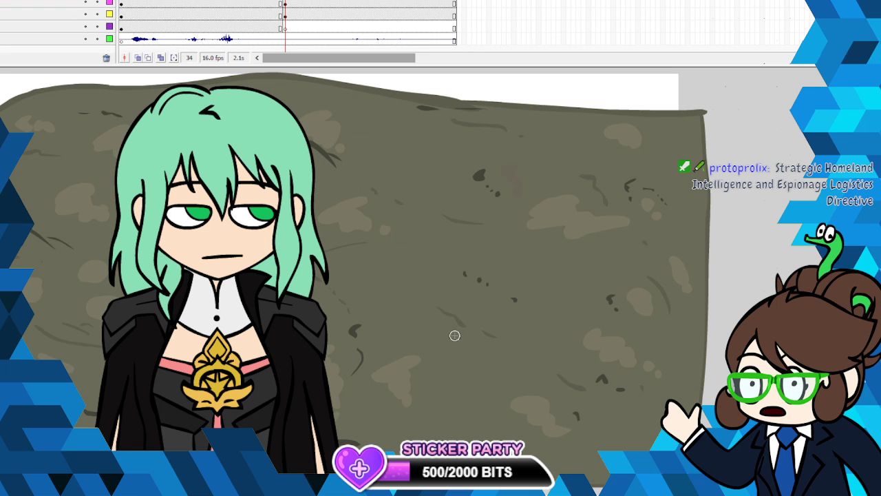
left_click_drag(413, 493, 321, 493)
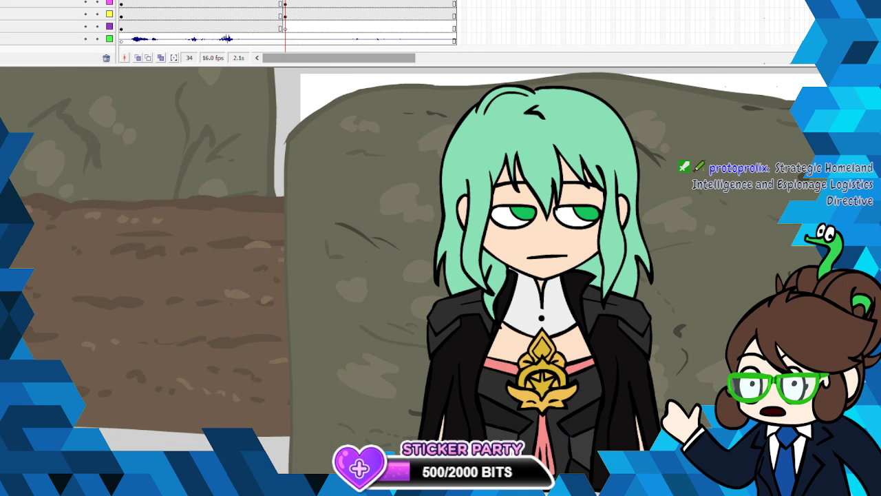
- Outline a ground strip across the base of the rock wall in the reference artwork's dark brown and add dirt marks inside it
left_click(0, 116)
left_click(221, 204)
scroll(413, 276, "down", 3)
mouse_move(627, 336)
left_mouse_down()
mouse_move(628, 404)
mouse_move(375, 406)
mouse_move(441, 406)
left_mouse_up()
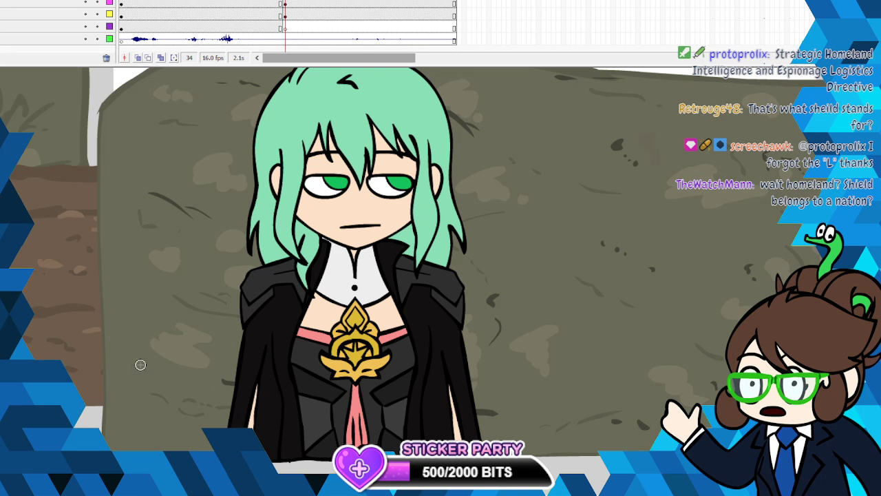
left_click_drag(98, 375, 727, 357)
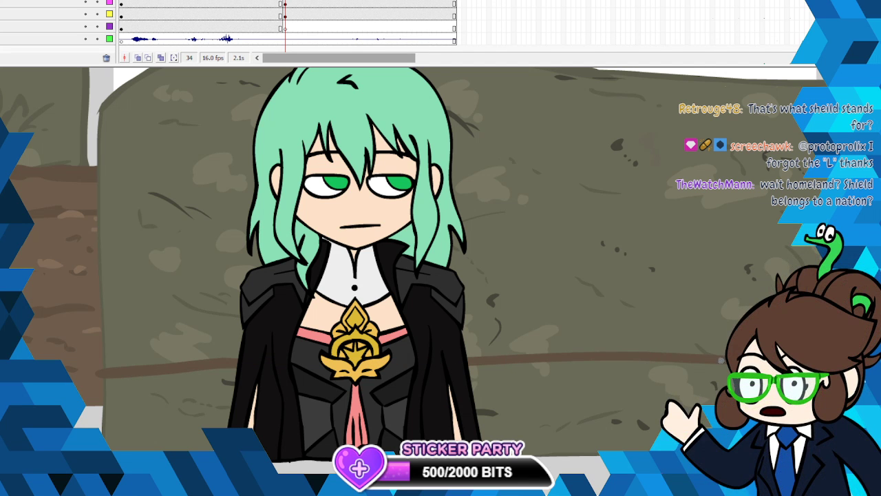
mouse_move(665, 383)
left_mouse_down()
mouse_move(472, 410)
mouse_move(533, 393)
mouse_move(465, 395)
mouse_move(486, 418)
left_mouse_up()
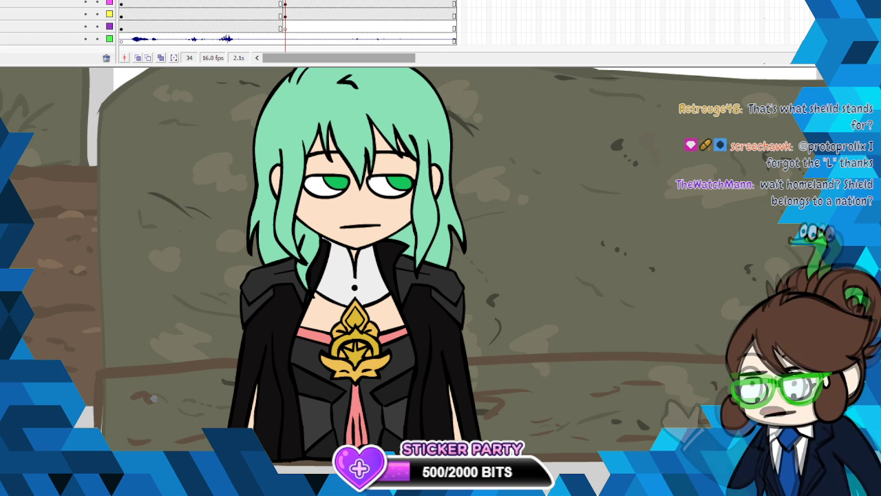
- Fill the ground strip with the brown sampled from the reference artwork's ground
left_click(39, 337)
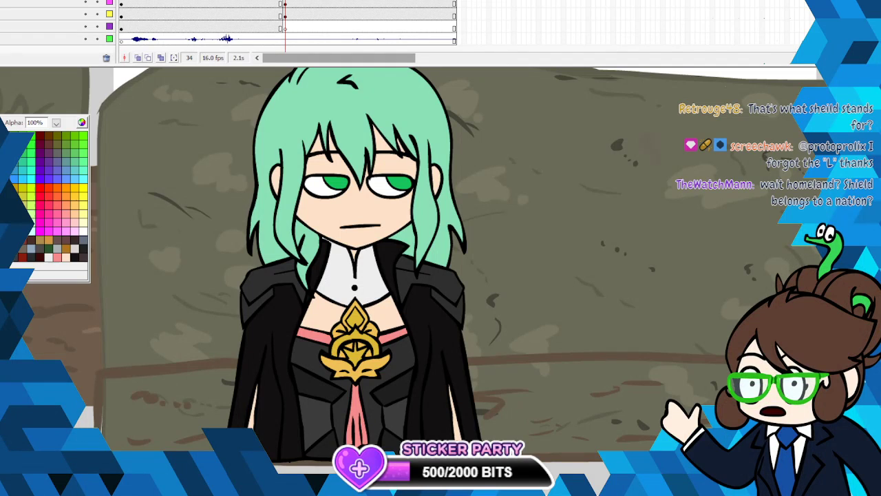
left_click(39, 337)
left_click(169, 420)
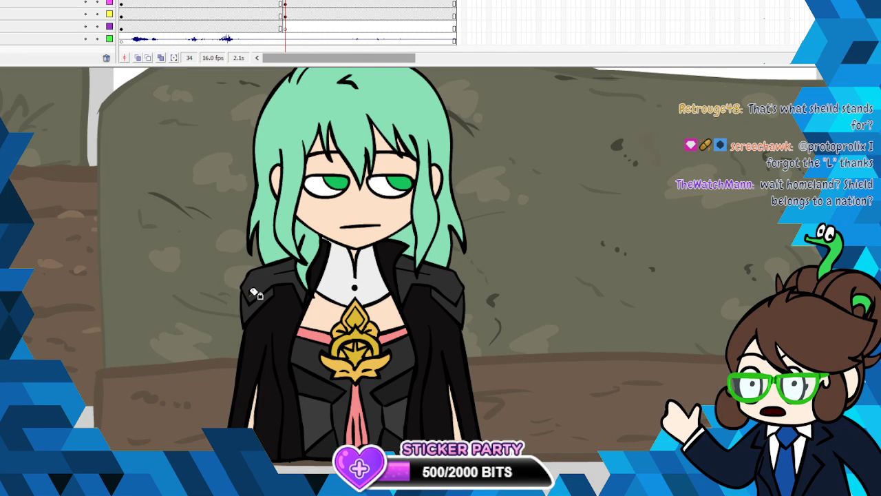
left_click(40, 338)
left_click(95, 328)
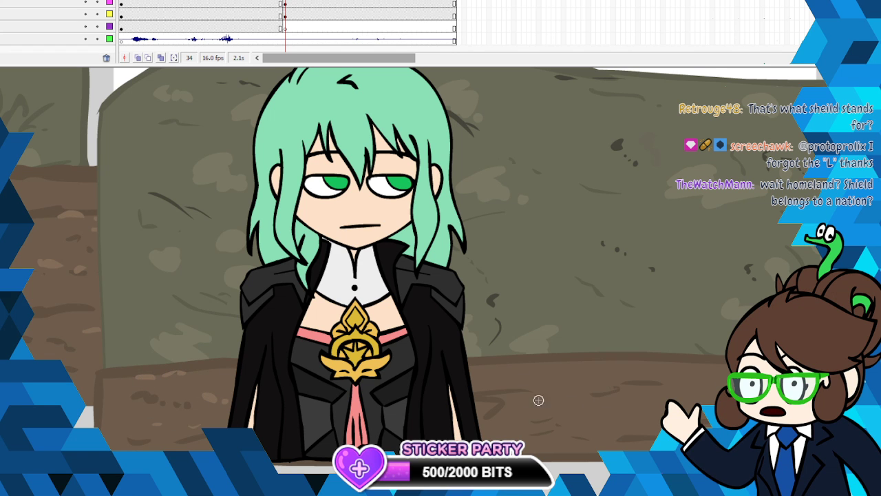
- Display every layer except the ground as outlines and paint dark streaks and light patches over the ground strip
left_click(109, 0)
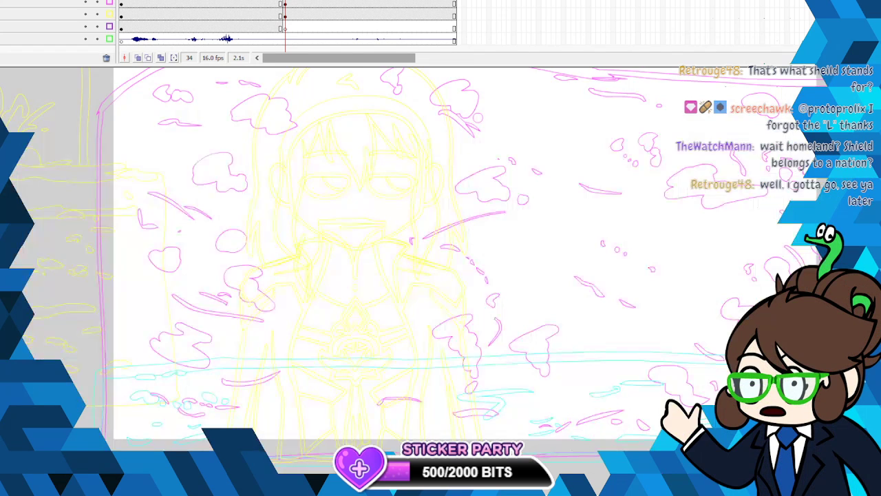
left_click(109, 0)
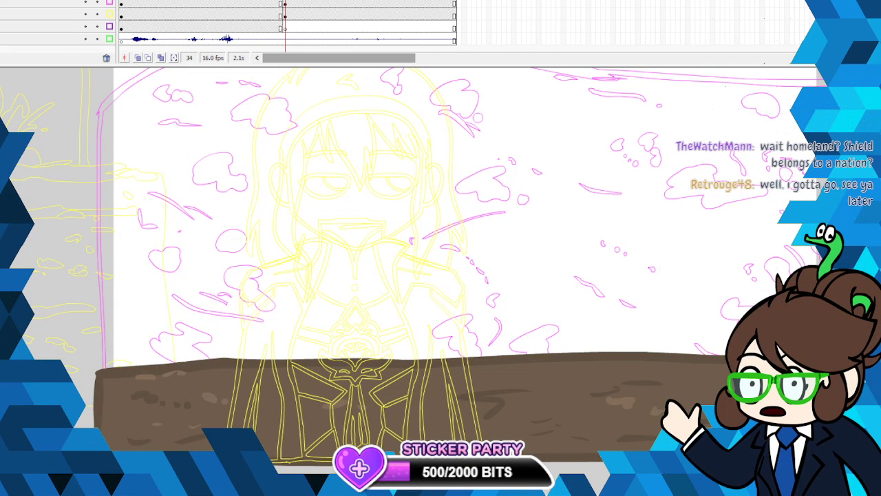
left_click(1, 180)
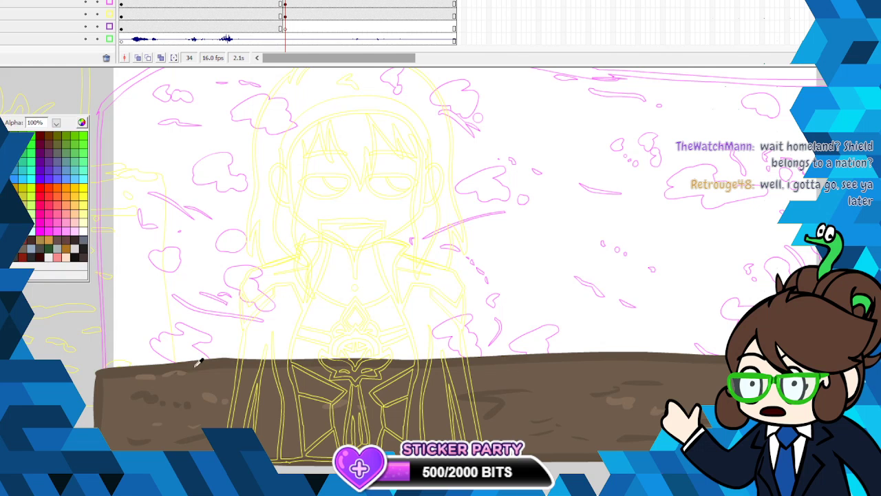
left_click(196, 365)
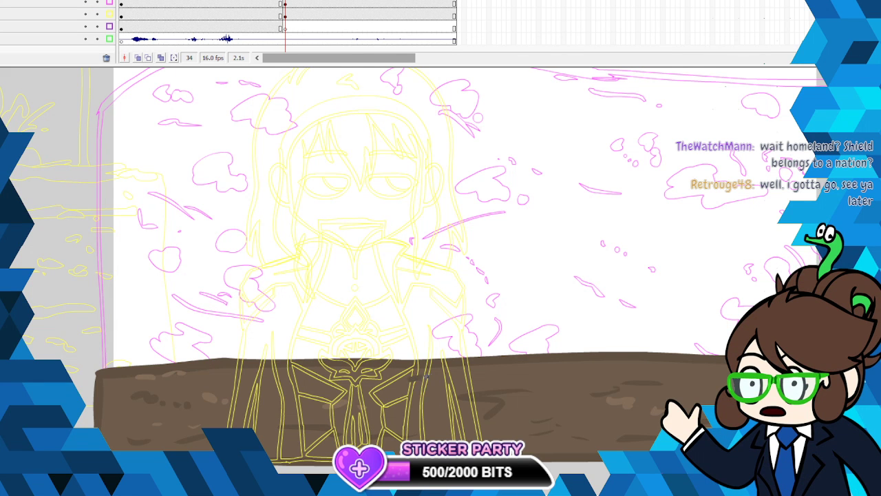
left_click(1, 180)
left_click(148, 377)
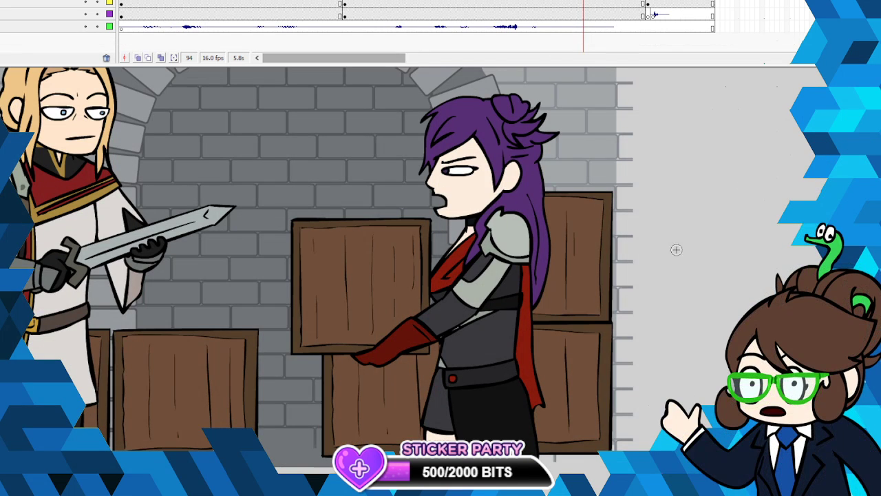
- Review the brick archway scene with the sword and crates by checking its shots and playing the timeline
left_click(340, 2)
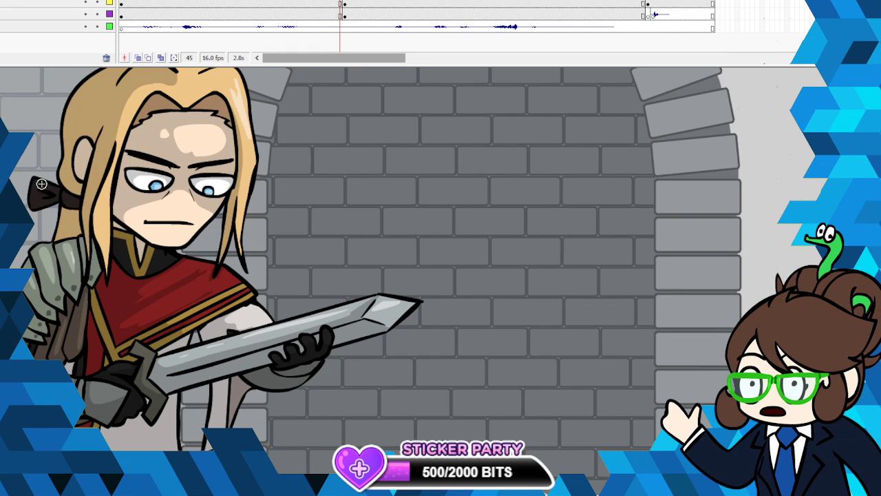
left_click(372, 256)
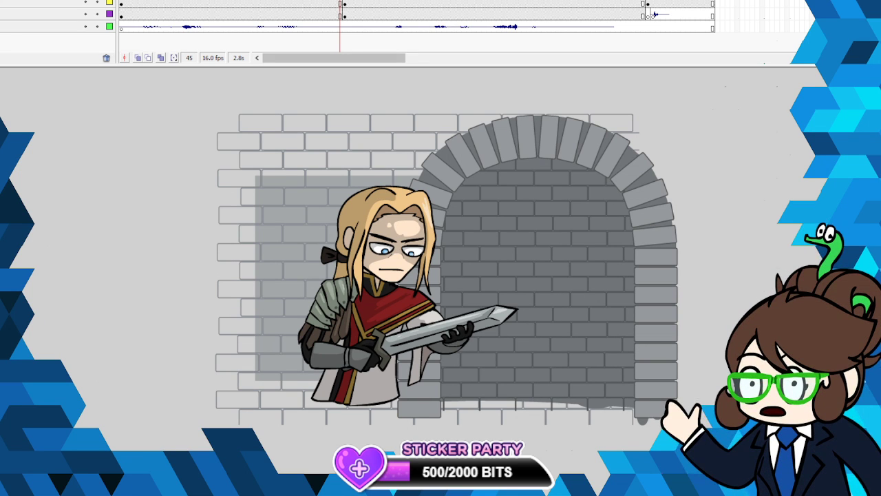
key("Home")
key("Return")
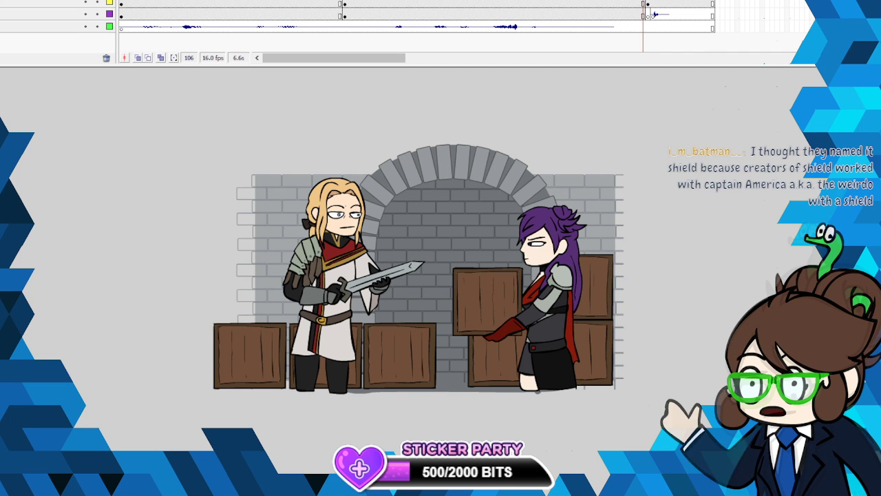
key("alt+comma")
left_click(633, 2)
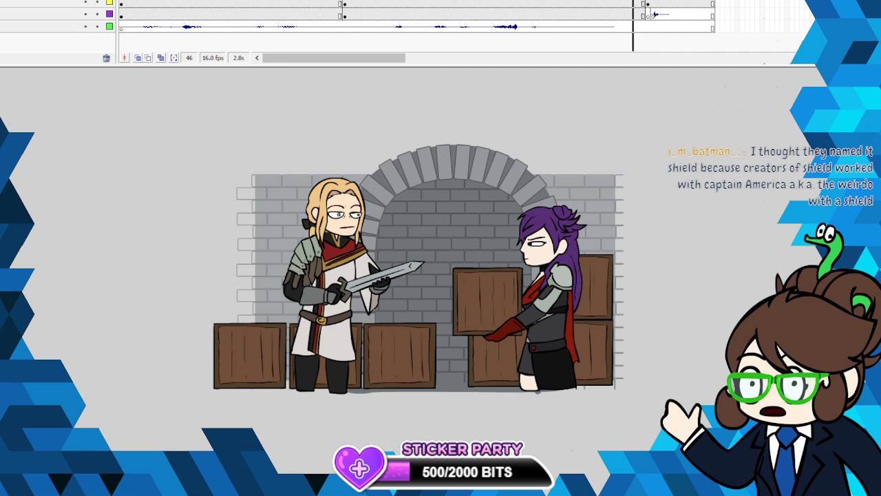
key("Return")
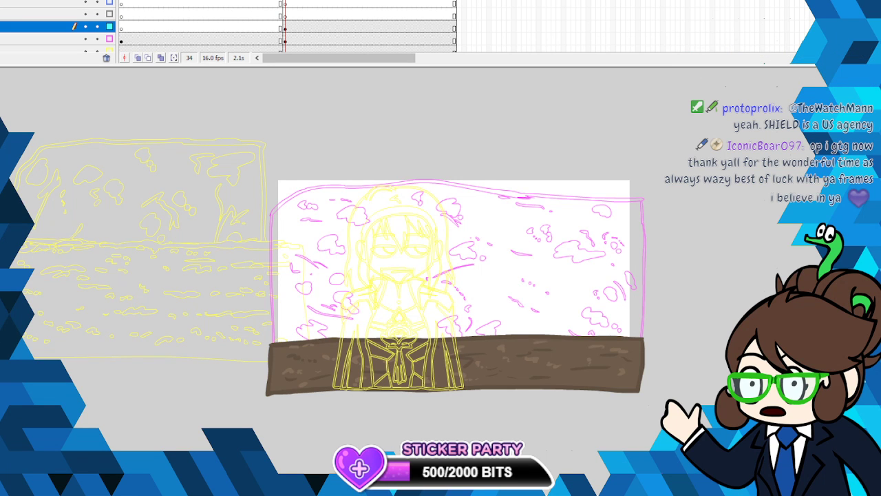
- Paint more light patches near the far end of the ground strip and return all layers to full colour
left_click(606, 373)
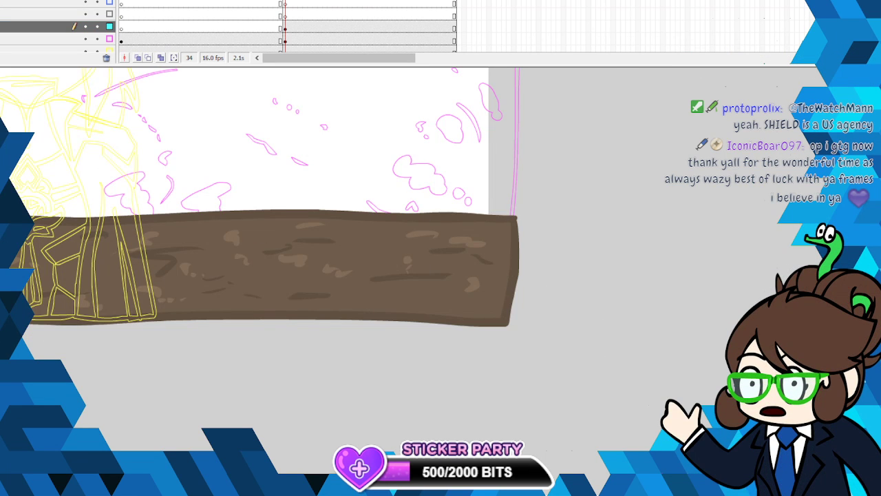
left_click_drag(372, 293, 409, 294)
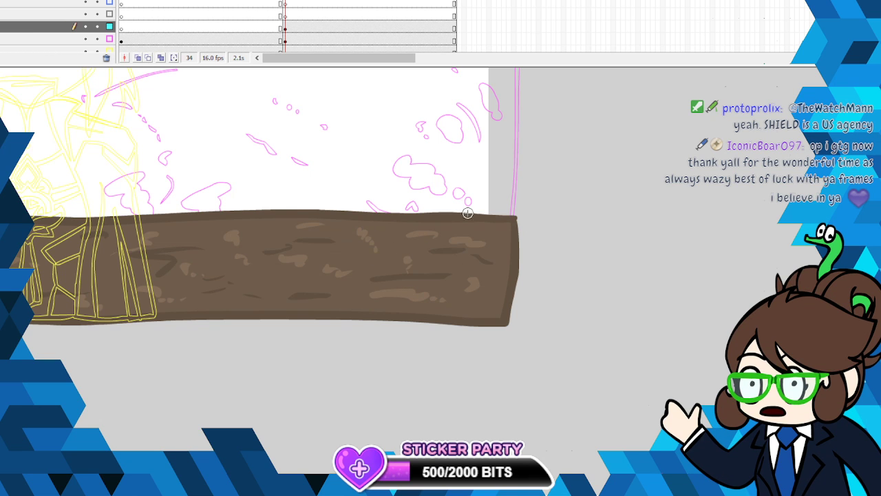
left_click(110, 26)
left_click(109, 26)
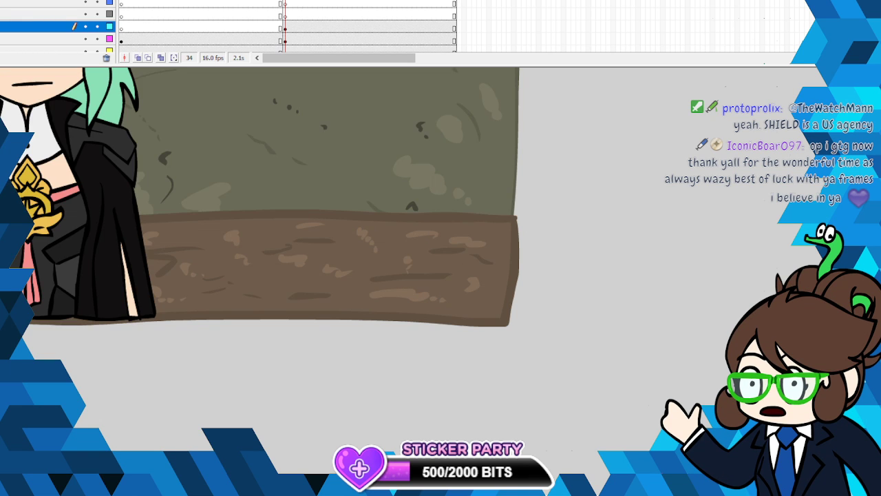
- Touch up the ground strip's upper edge with colours sampled from the artwork, undoing a misplaced stroke
left_click(74, 146)
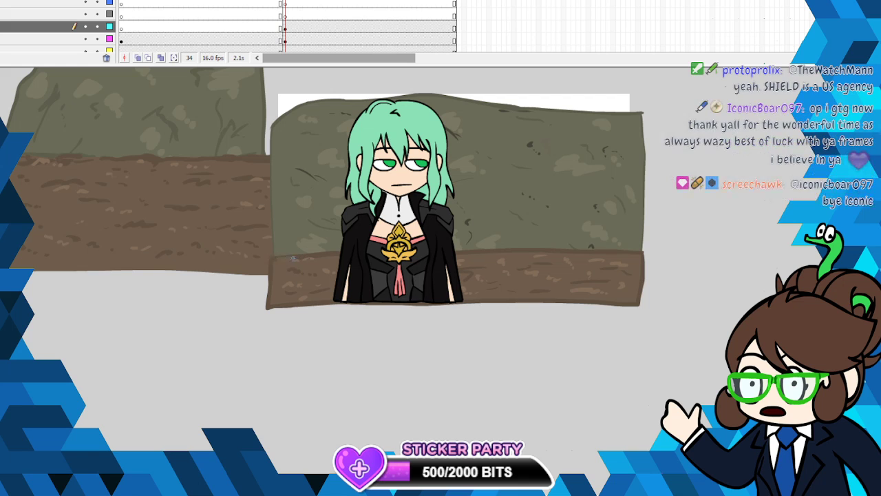
left_click_drag(298, 259, 475, 255)
key("ctrl+z")
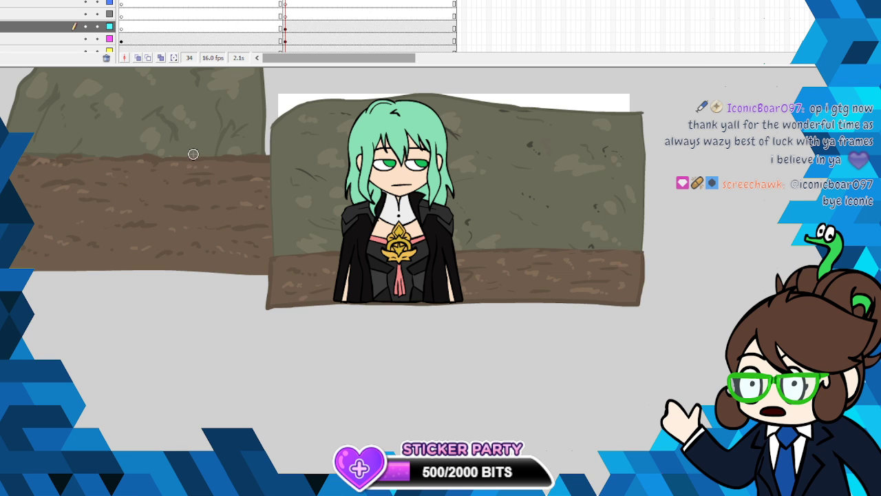
left_click(4, 141)
left_click(307, 302)
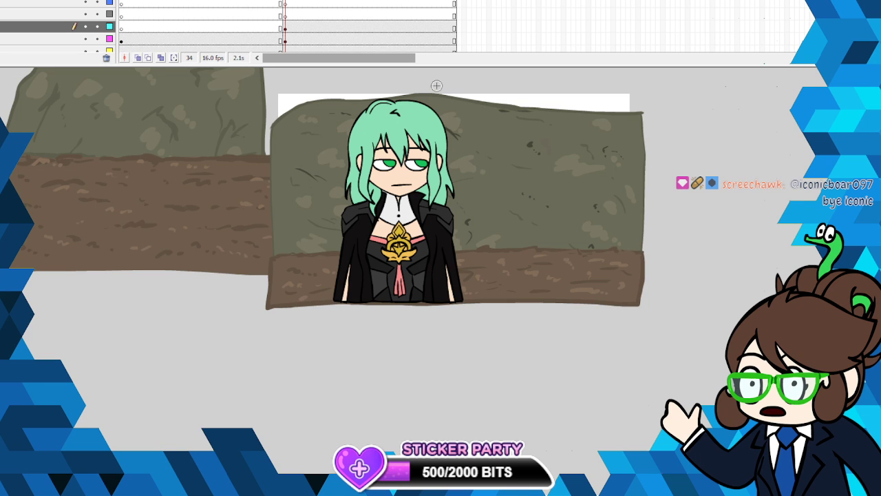
- Select the reference artwork beside the close-up shot on its layer and cut it away
left_click(287, 27)
left_click(290, 49)
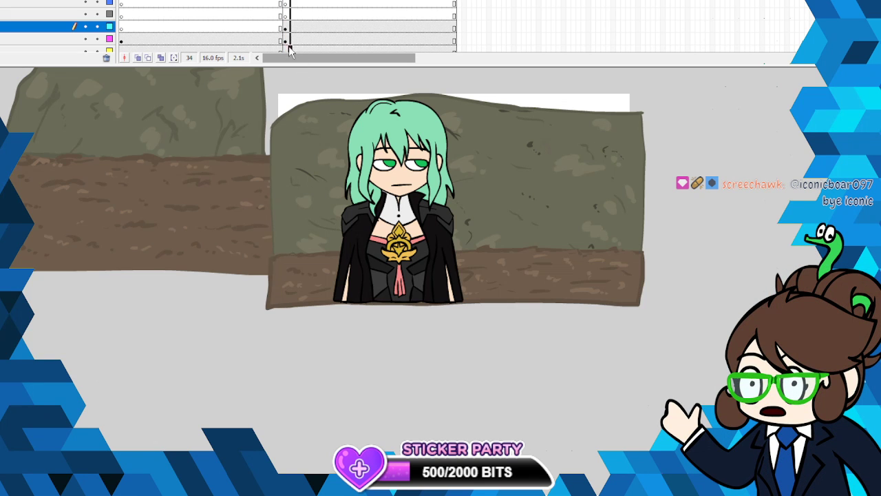
left_click(289, 41)
left_click(290, 49)
right_click(210, 135)
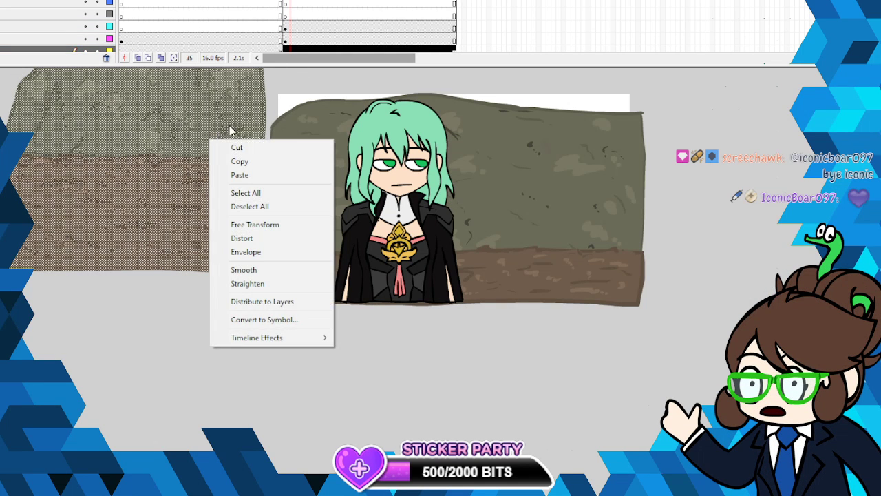
left_click(258, 146)
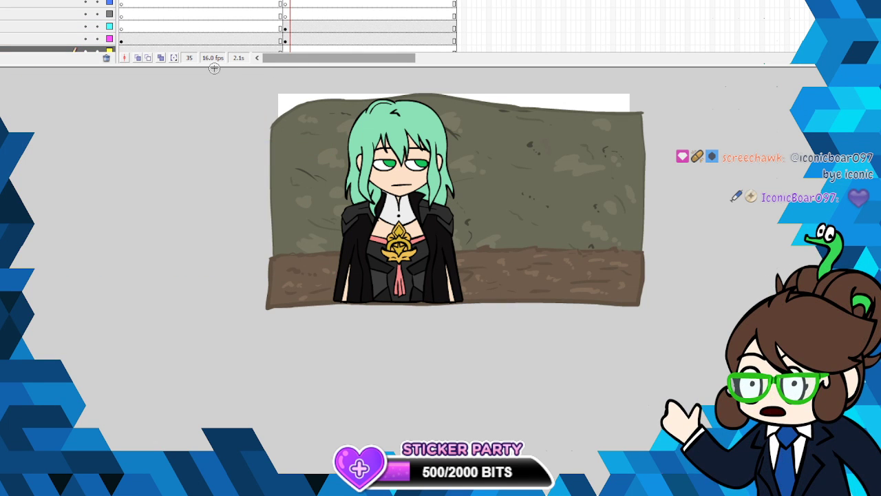
left_click_drag(212, 81, 212, 132)
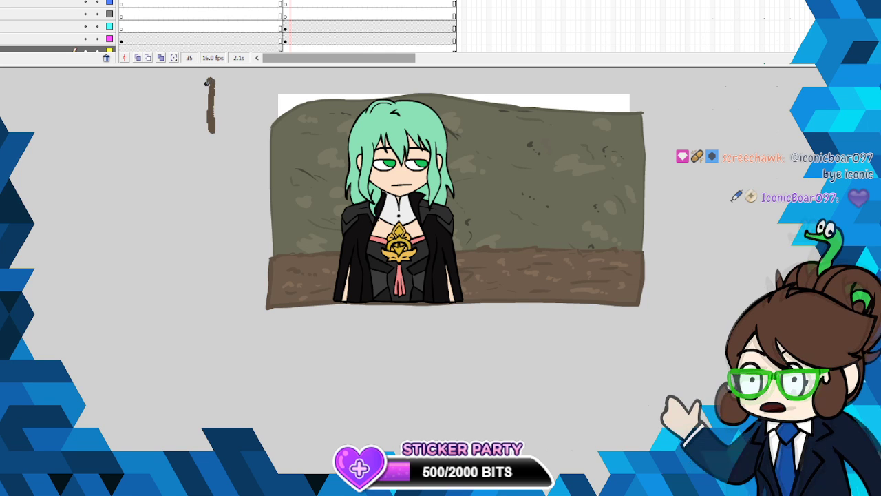
left_click_drag(194, 102, 212, 73)
left_click_drag(212, 73, 228, 90)
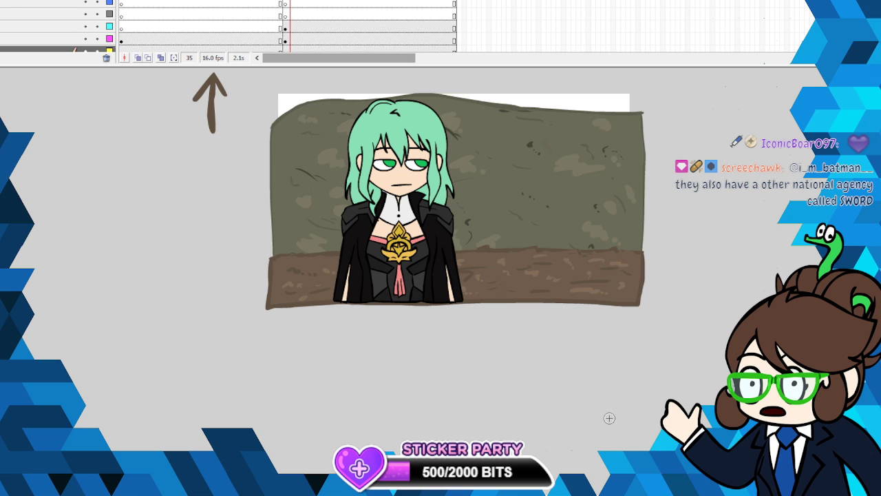
right_click(210, 117)
left_click(235, 125)
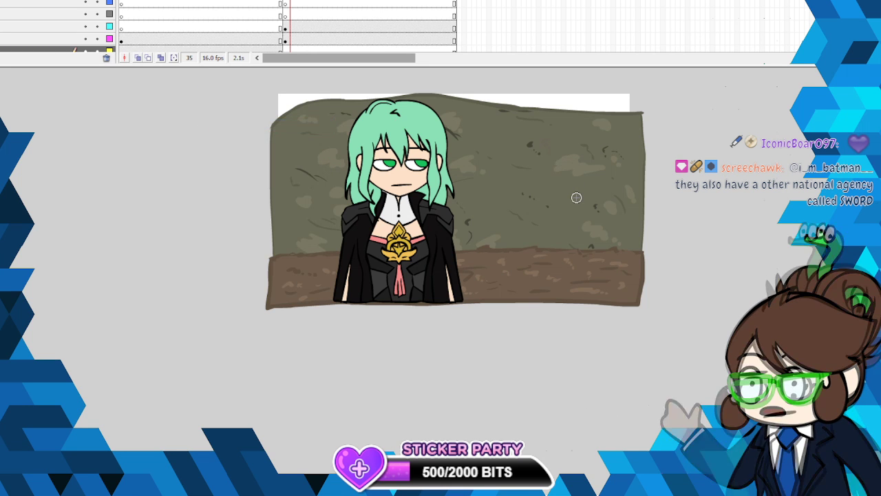
- Go back to frame 32 to view the previous shot's character and background
left_click(278, 23)
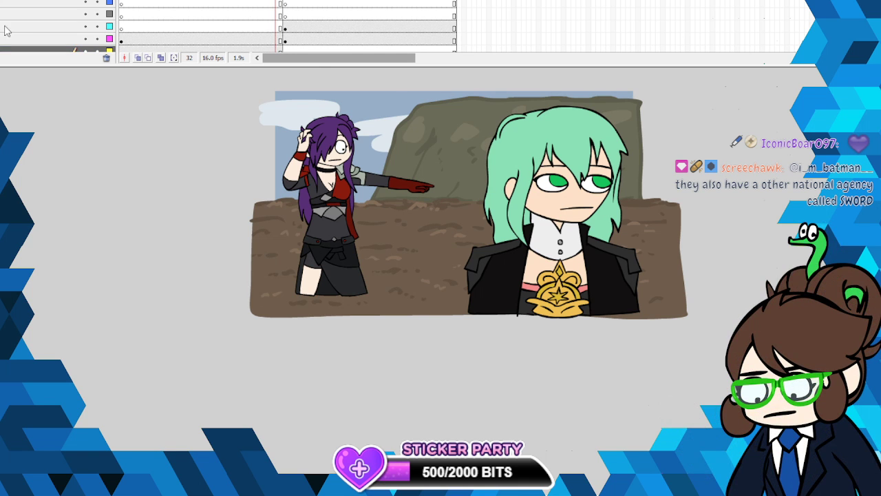
- On the background layer at frame 34, paint a small patch beside the stage and fill it with the sky blue
scroll(287, 26, "down", 3)
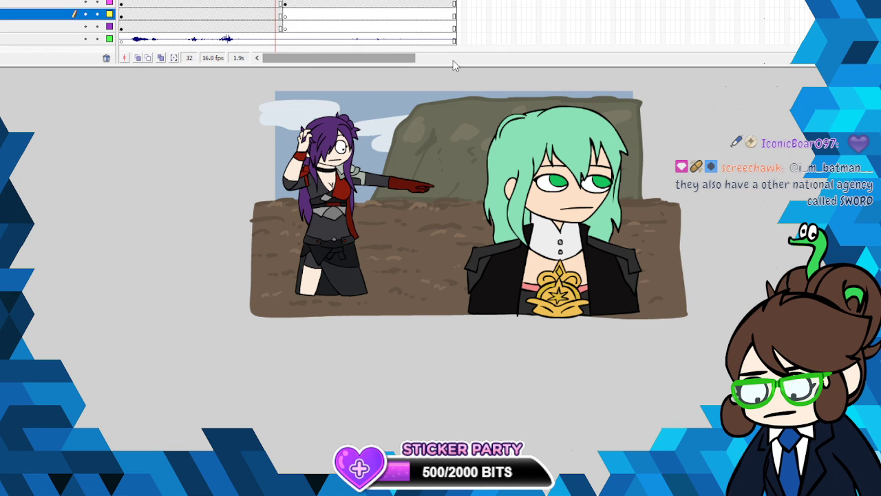
left_click(281, 27)
left_click(286, 28)
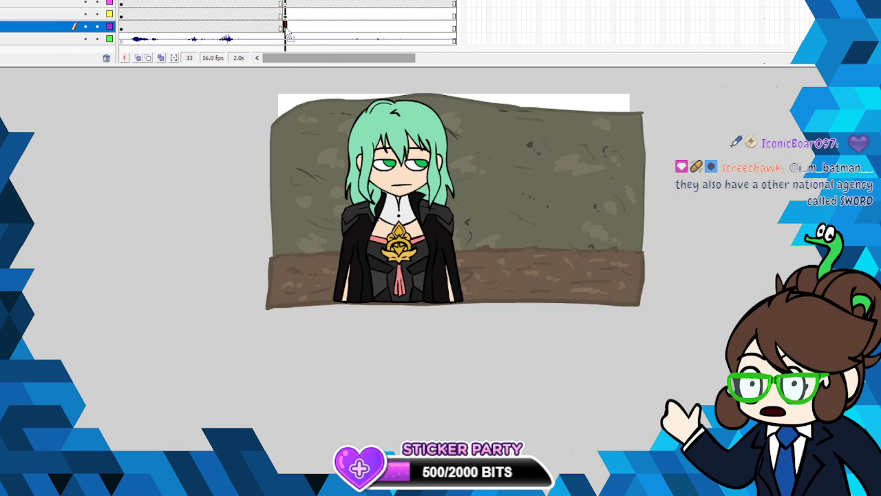
key("b")
mouse_move(231, 116)
left_mouse_down()
mouse_move(233, 148)
mouse_move(256, 145)
mouse_move(238, 110)
mouse_move(230, 141)
left_mouse_up()
key("k")
left_click(244, 127)
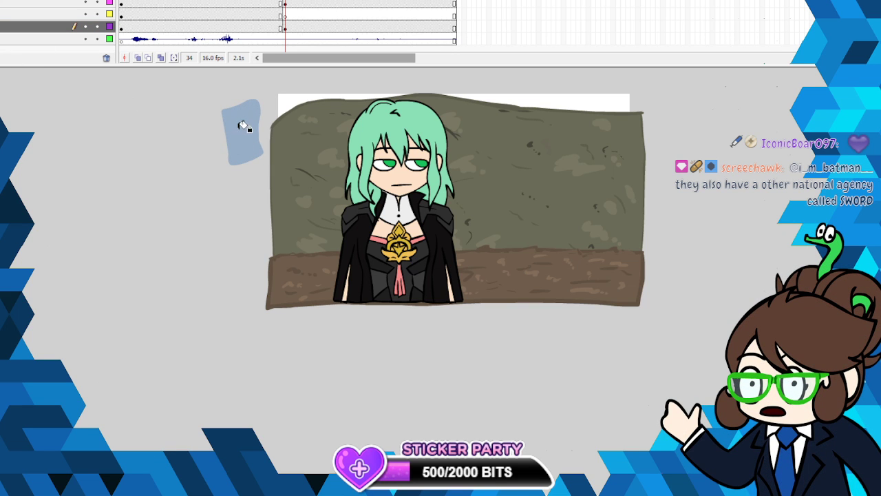
- Free-transform the sky blue patch to cover the whole stage behind the rock wall and ground strip
key("v")
right_click(245, 127)
left_click(279, 270)
right_click(248, 140)
left_click(289, 225)
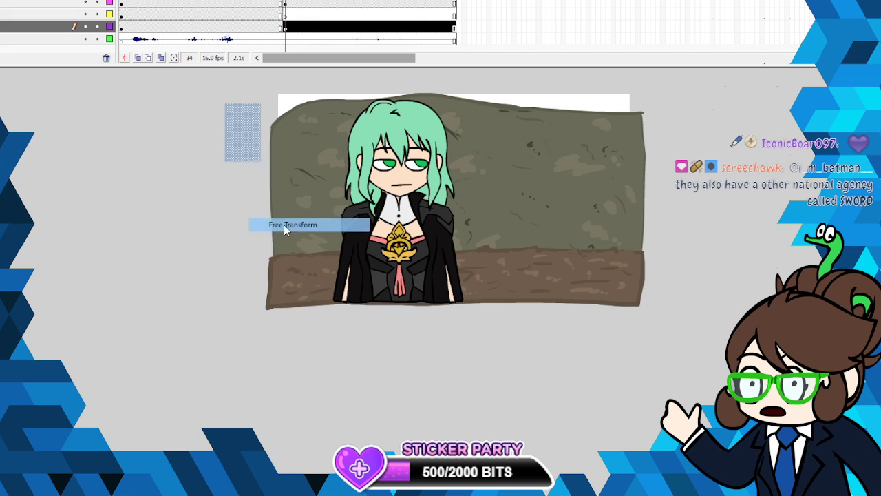
left_click_drag(245, 141, 636, 301)
left_click(690, 293)
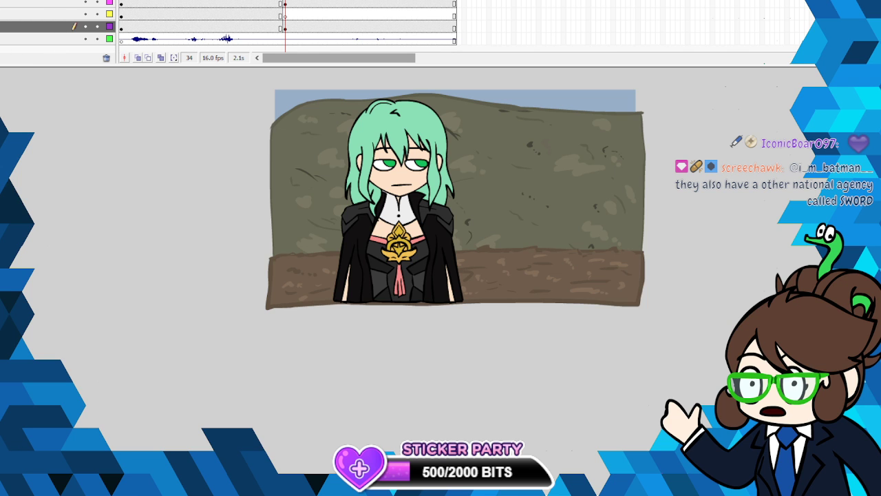
- Compare the close-up shot with the previous shot at frame 32 and play back the cut between them
left_click_drag(285, 1, 276, 1)
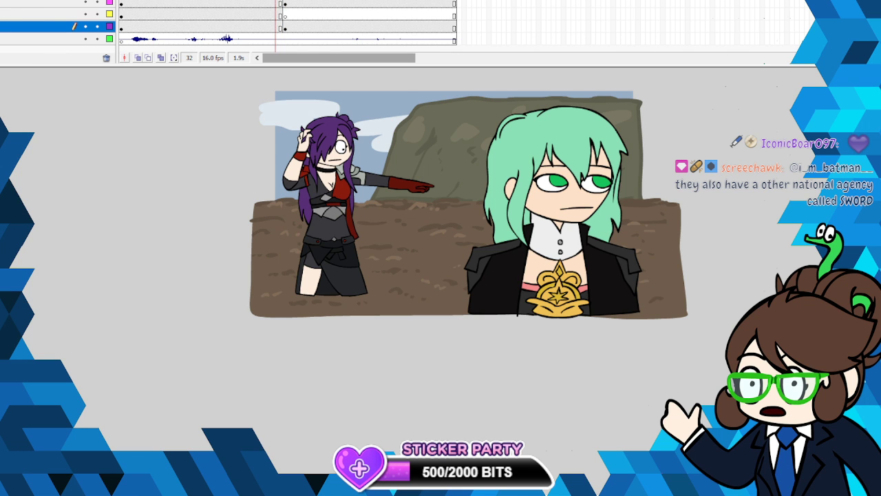
scroll(674, 136, "up", 2)
left_click(285, 1)
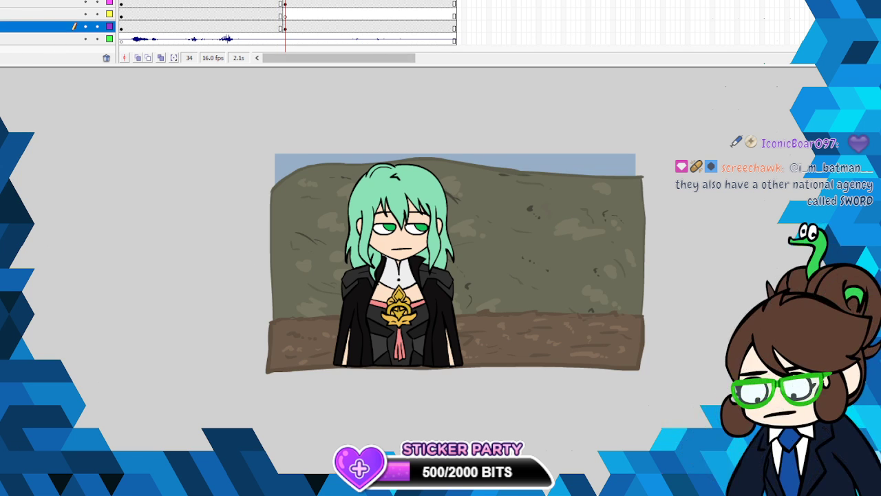
key("Return")
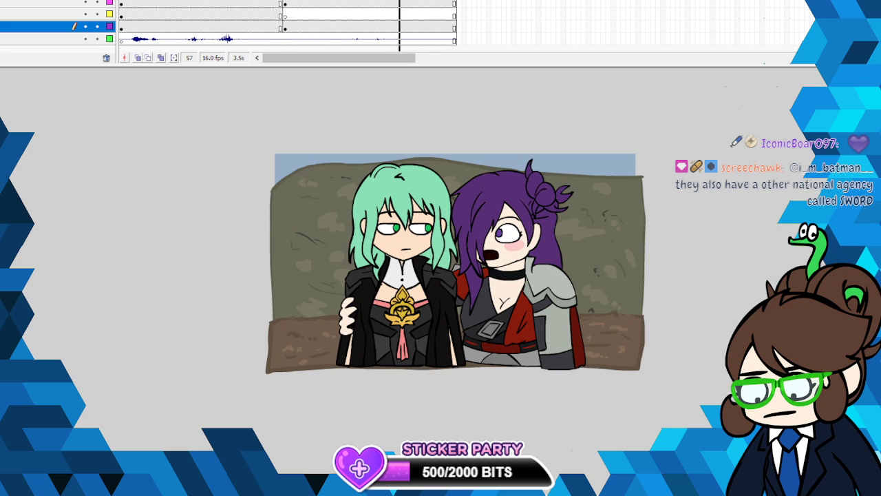
left_click(295, 1)
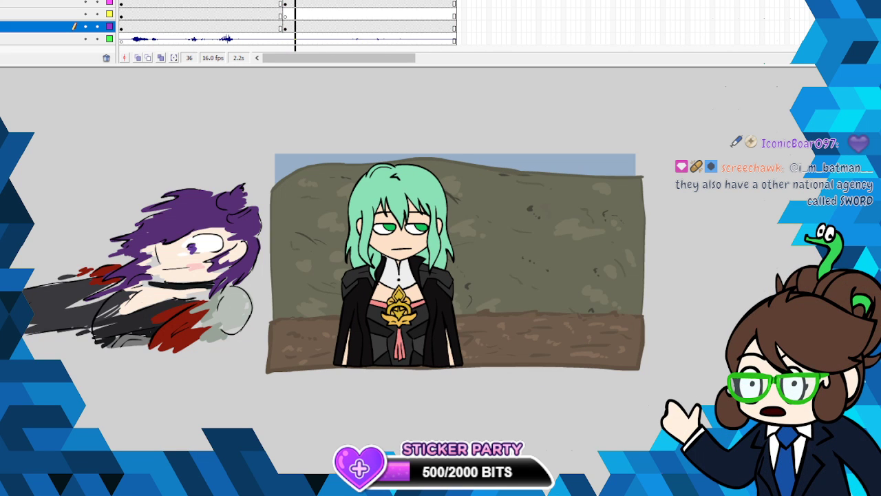
key("Return")
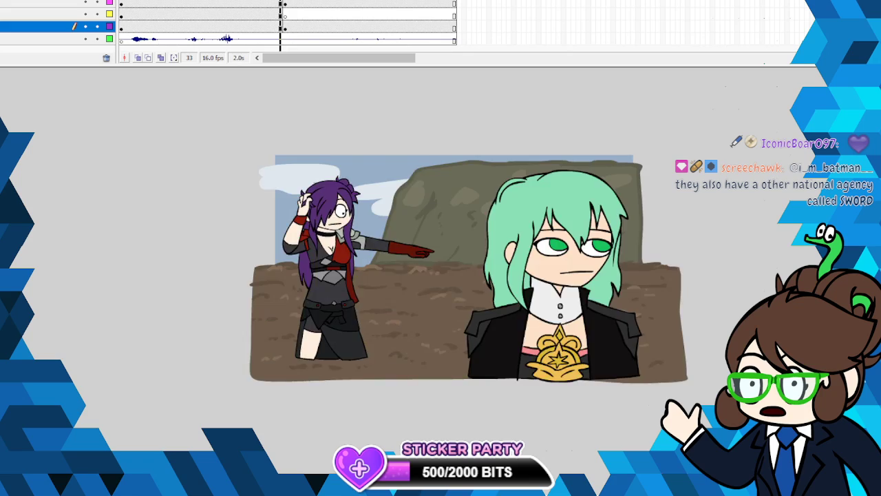
- Move the character artwork to the right within the close-up shot and review the movement frame by frame
left_click_drag(508, 246, 553, 252)
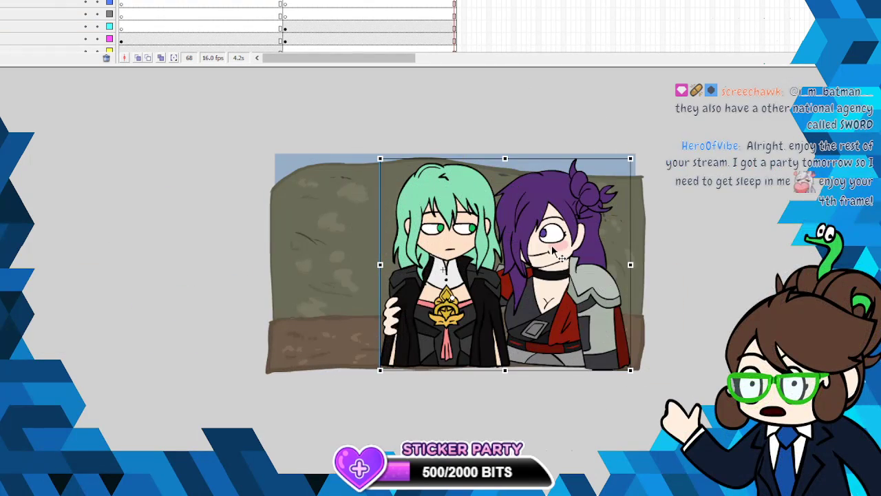
key("Return")
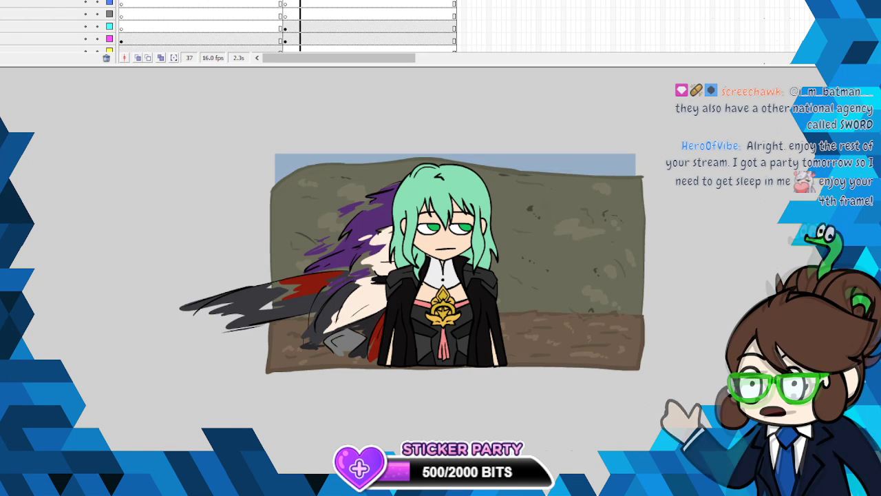
key("comma")
key("comma")
key("comma")
key("comma")
key("comma")
key("period")
key("period")
key("period")
key("period")
key("period")
key("period")
key("period")
key("period")
key("period")
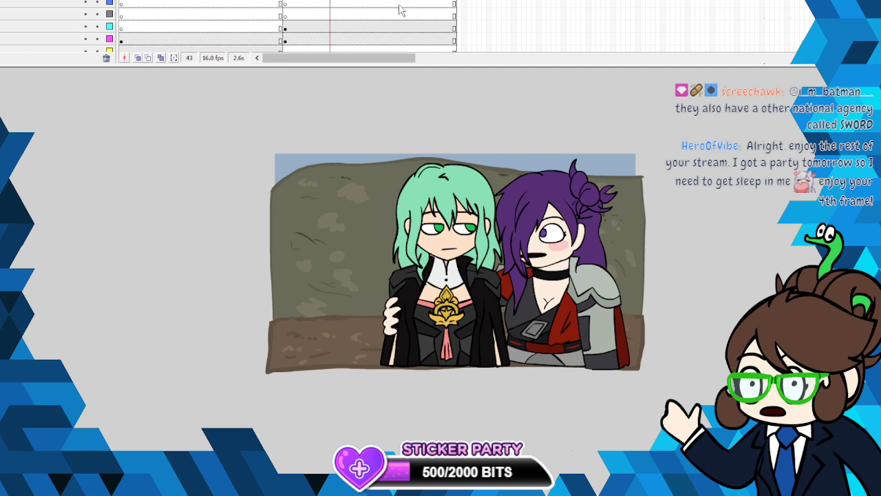
- Insert blank keyframes across the artwork layers at frame 69, directly after the close-up shot
left_click(455, 47)
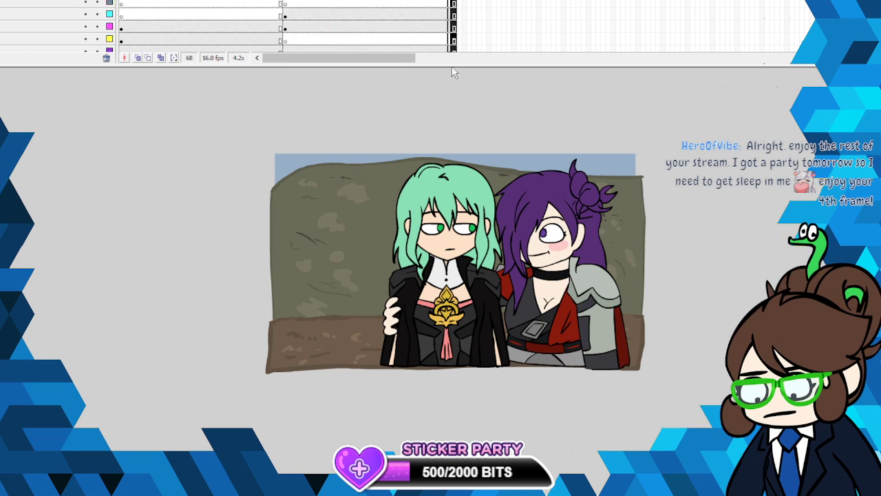
left_click_drag(453, 72, 459, 1)
right_click(459, 1)
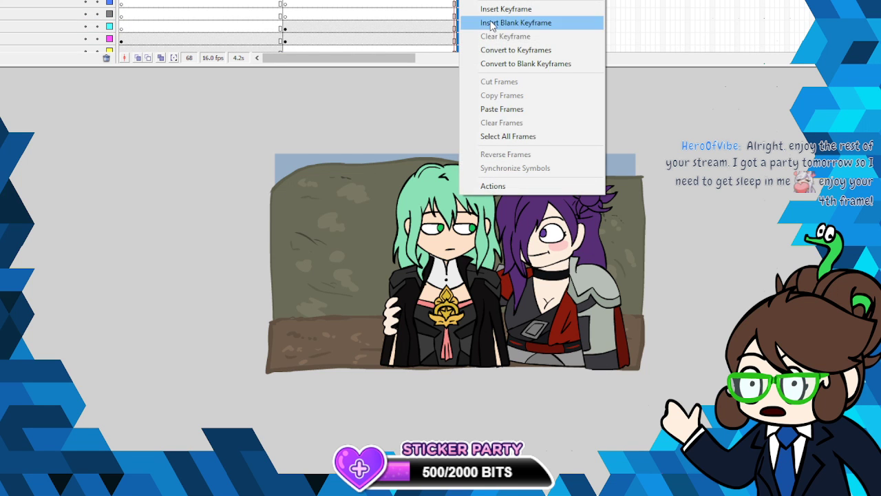
left_click(491, 23)
key("alt+f")
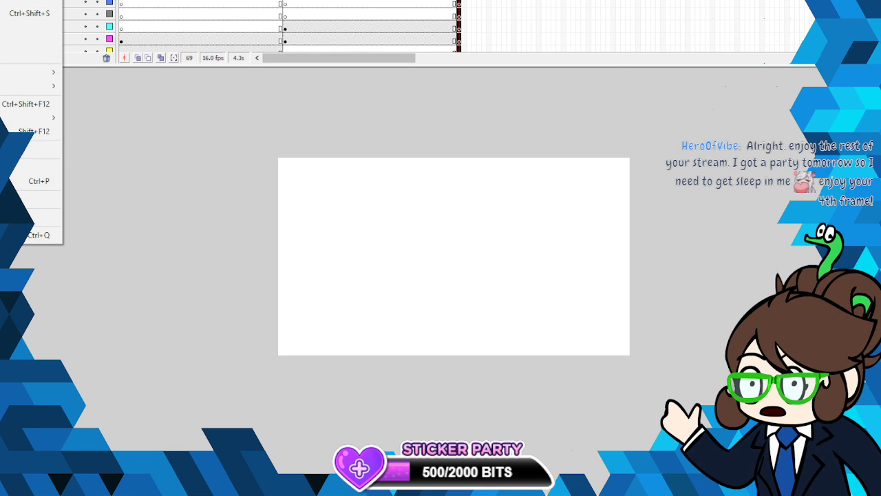
key("Escape")
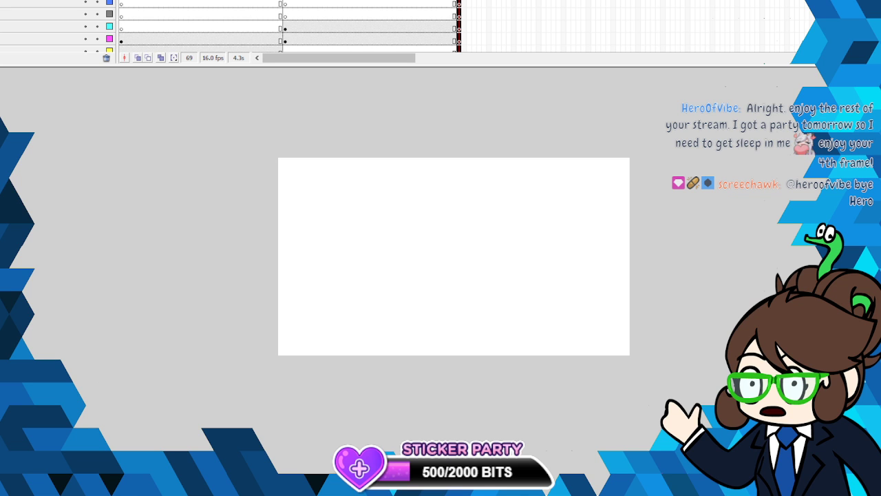
- Extend the audio layer to frame 141 and play the sound following the close-up shot
scroll(350, 50, "down", 1)
left_click_drag(358, 57, 411, 64)
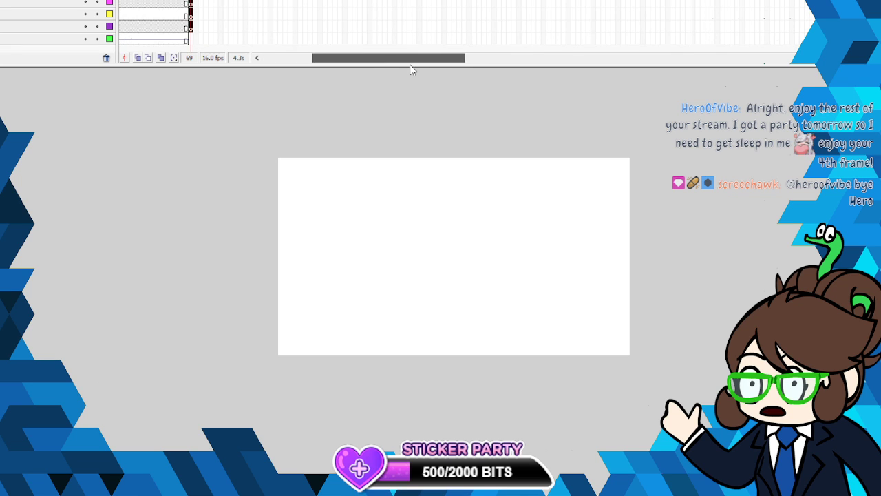
right_click(547, 38)
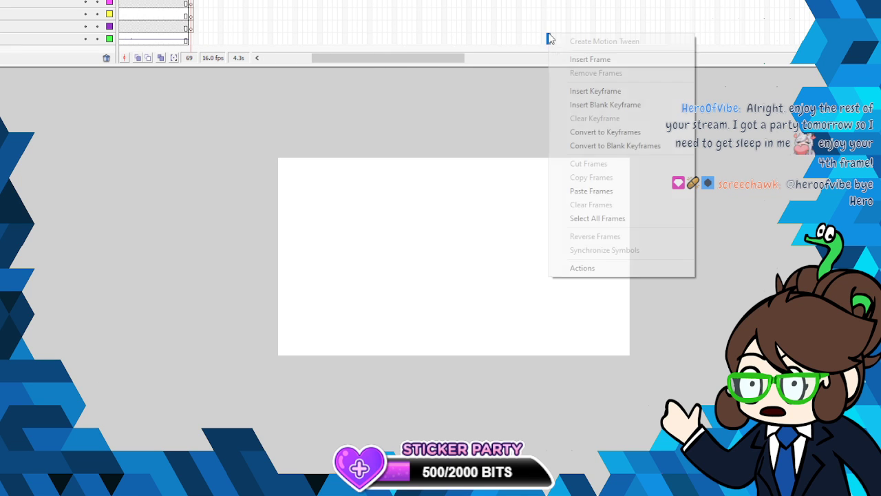
left_click(558, 60)
left_click(186, 3)
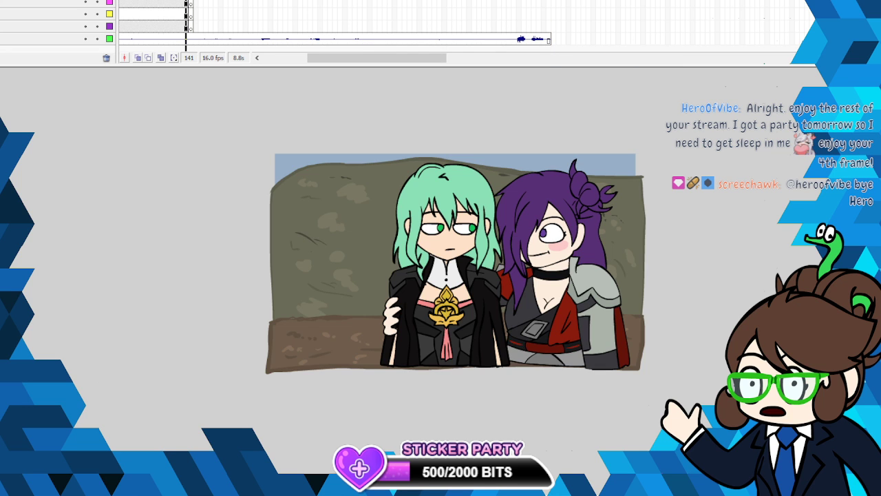
key("period")
key("Return")
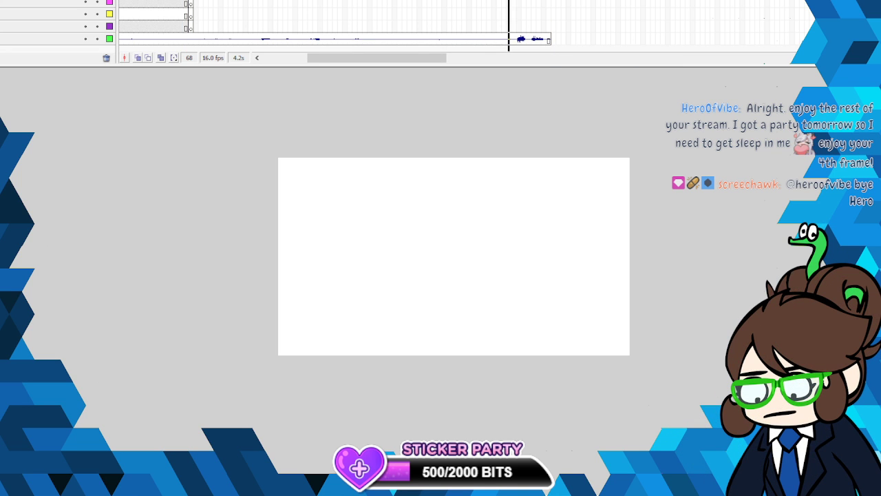
- Remove the timeline frames after frame 132 and listen to the remaining audio from frame 69
left_click_drag(558, 37, 509, 1)
right_click(518, 2)
left_click(547, 6)
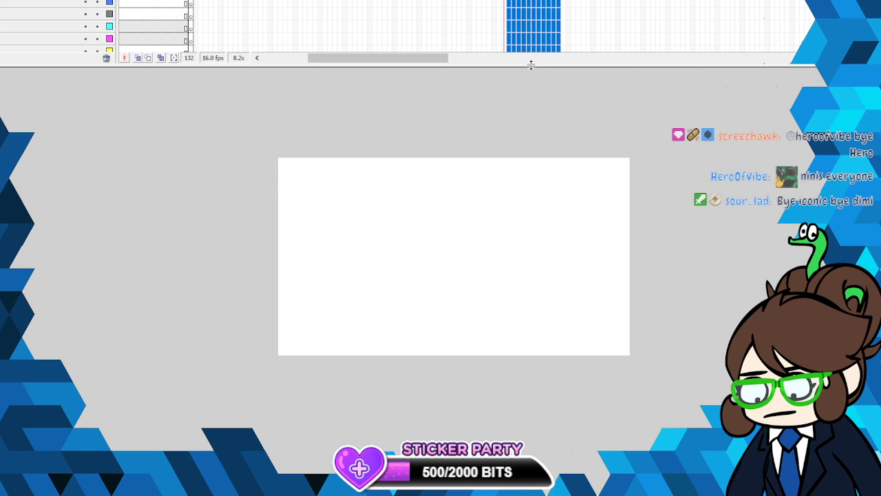
left_click_drag(531, 66, 531, 134)
left_click(190, 2)
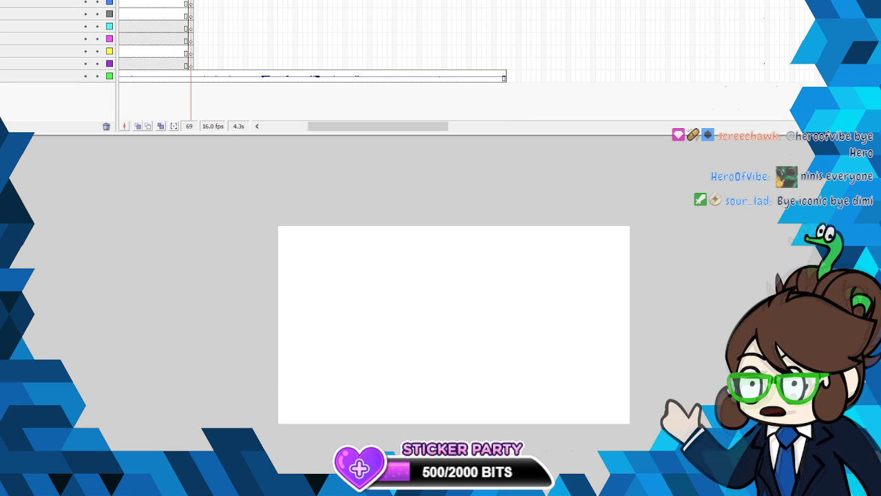
key("Return")
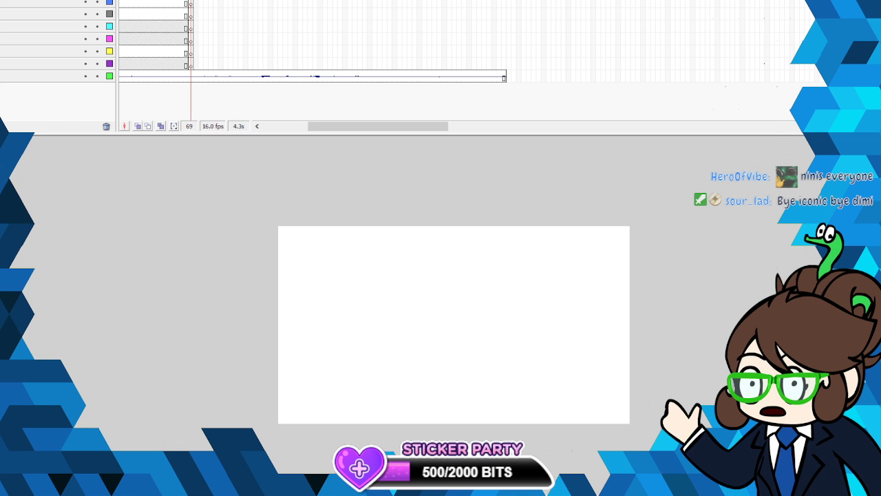
- Select blank frame 69 on the layer just above the audio and set up the brush for sketching the new shot
key("alt+f")
key("Escape")
left_click(478, 324)
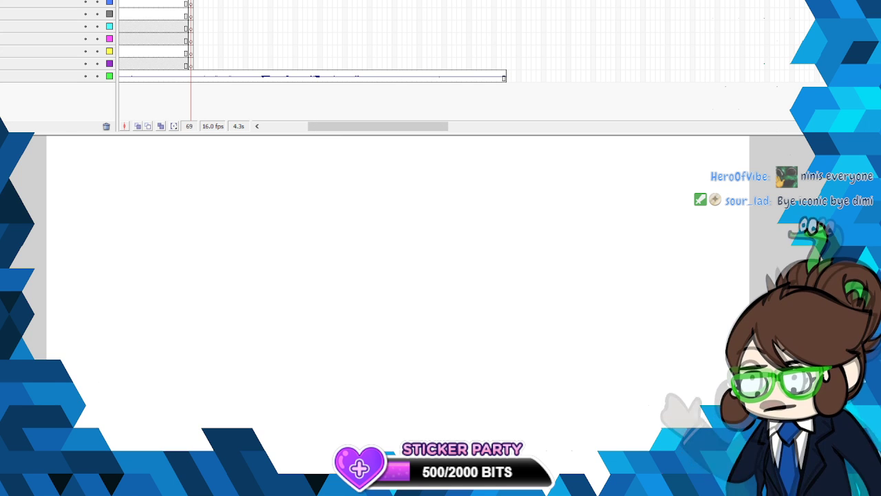
key("ctrl+minus")
left_click_drag(191, 230, 679, 443)
left_click(190, 64)
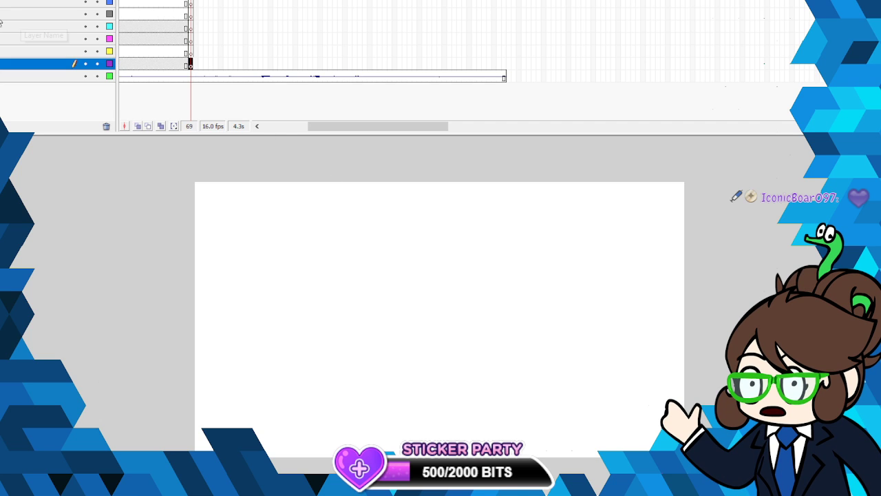
left_click(0, 124)
left_click(0, 186)
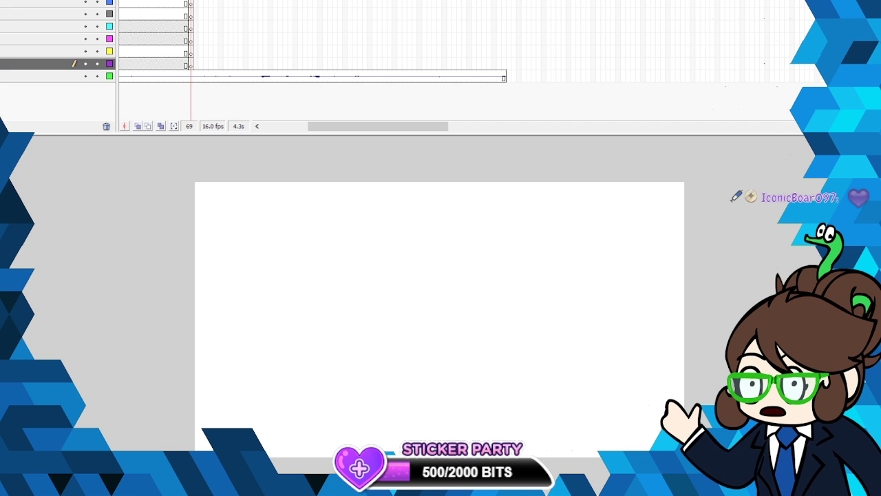
left_click(191, 66)
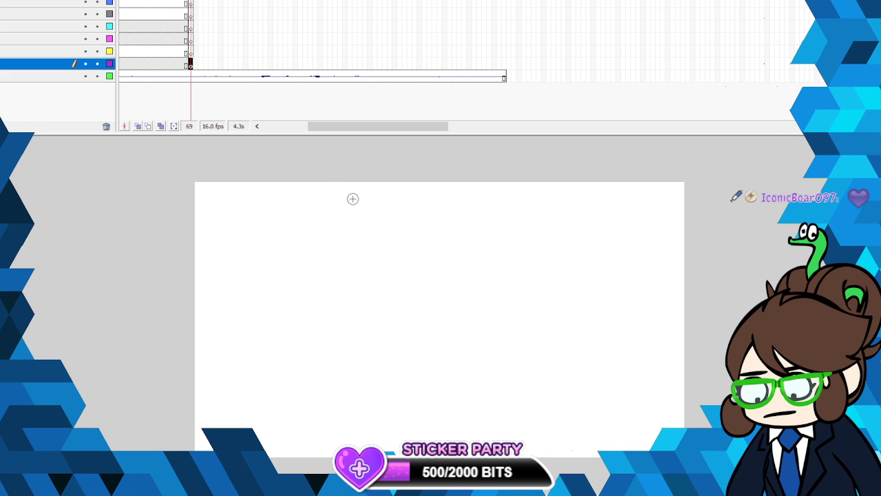
mouse_move(358, 176)
left_mouse_down()
mouse_move(318, 194)
mouse_move(321, 285)
mouse_move(425, 258)
mouse_move(381, 178)
mouse_move(300, 255)
mouse_move(390, 293)
mouse_move(418, 205)
mouse_move(324, 184)
mouse_move(314, 290)
mouse_move(396, 283)
left_mouse_up()
mouse_move(298, 203)
left_mouse_down()
mouse_move(321, 297)
mouse_move(372, 300)
left_mouse_up()
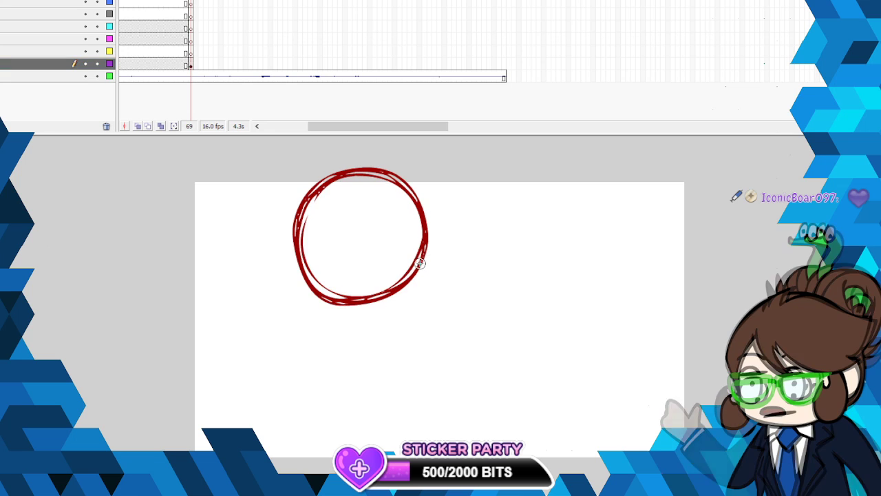
left_click_drag(425, 256, 400, 284)
mouse_move(305, 301)
left_mouse_down()
mouse_move(298, 205)
mouse_move(299, 267)
mouse_move(324, 307)
left_mouse_up()
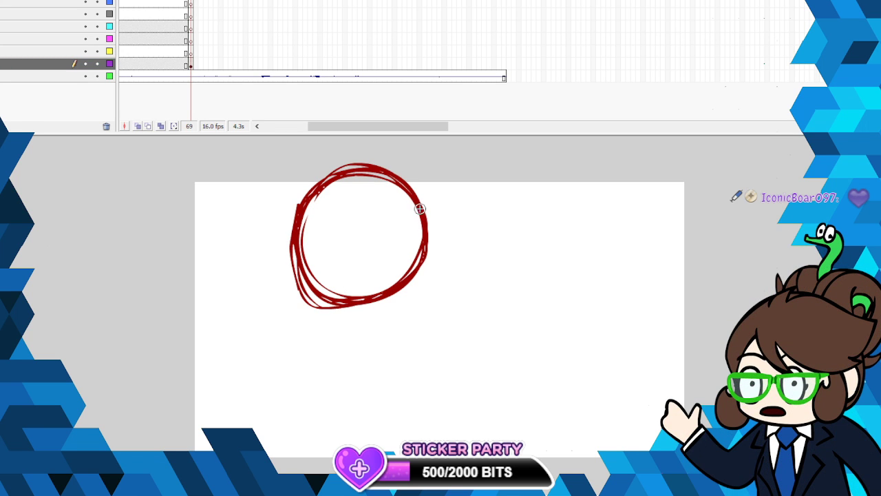
right_click(422, 211)
- Turn on onion skinning at frame 69 and extend its range back over the end of the close-up shot
left_click(135, 126)
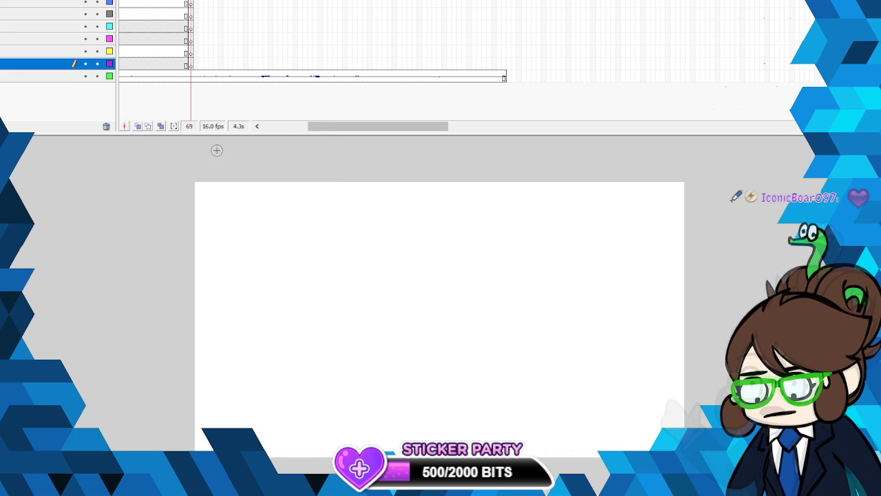
left_click(138, 126)
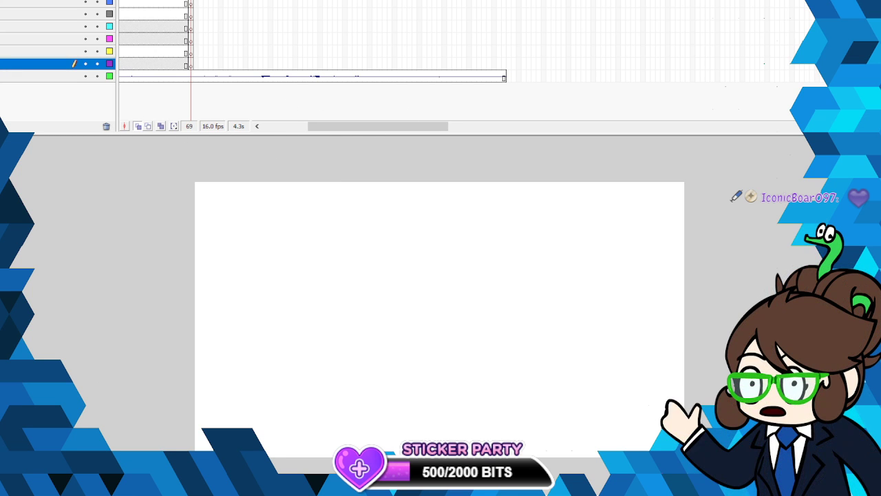
left_click_drag(187, 1, 180, 1)
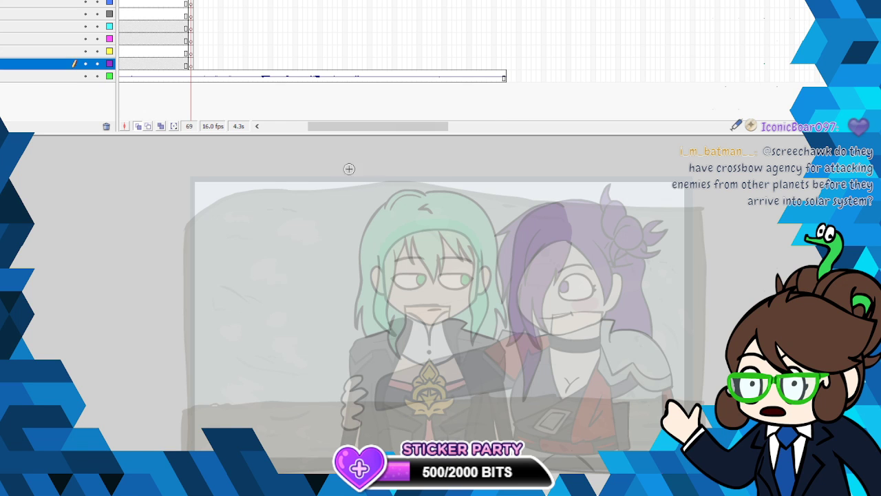
- Sketch the first character's head at frame 69 as nested circles, with two short neck lines beneath it
mouse_move(258, 169)
left_mouse_down()
mouse_move(234, 174)
mouse_move(203, 235)
mouse_move(250, 298)
mouse_move(321, 259)
mouse_move(289, 166)
mouse_move(192, 202)
mouse_move(217, 311)
mouse_move(313, 301)
mouse_move(333, 186)
mouse_move(252, 156)
mouse_move(181, 246)
mouse_move(236, 320)
mouse_move(342, 276)
mouse_move(326, 167)
mouse_move(213, 161)
mouse_move(181, 256)
left_mouse_up()
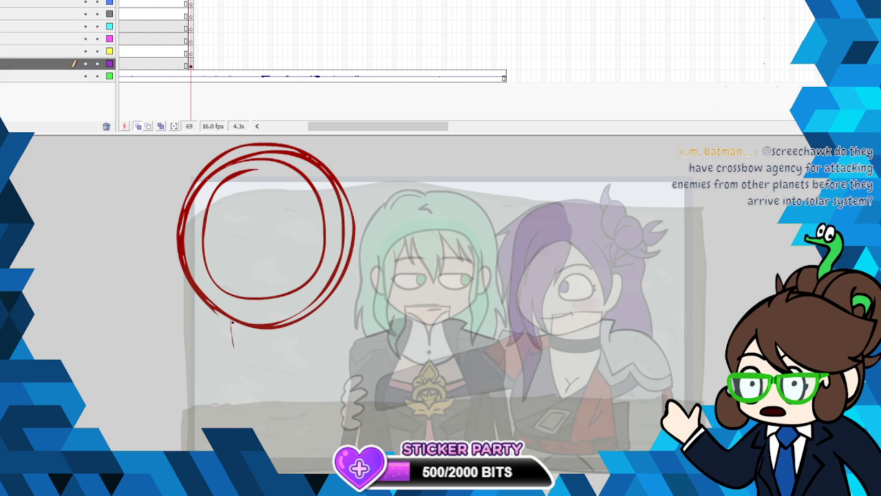
left_click_drag(232, 323, 233, 356)
left_click_drag(300, 319, 303, 354)
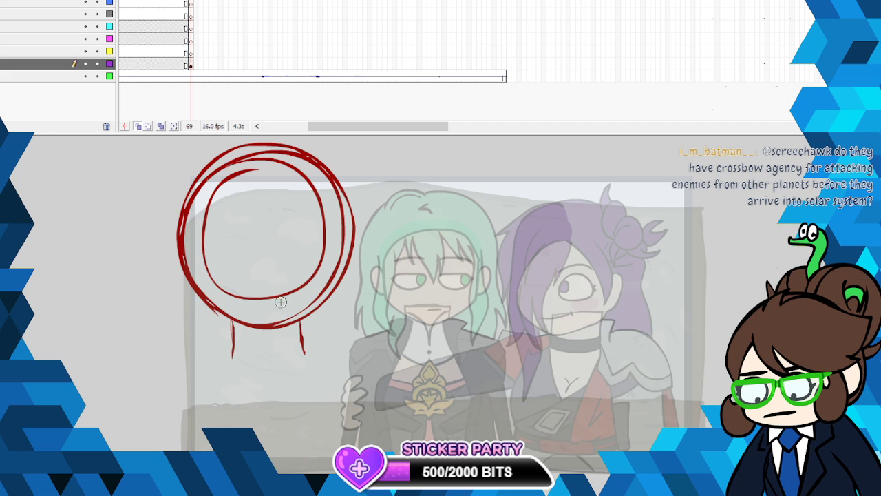
- Sketch the long left front edge of the coat down from the neck and start its collar line
left_click_drag(234, 355, 235, 390)
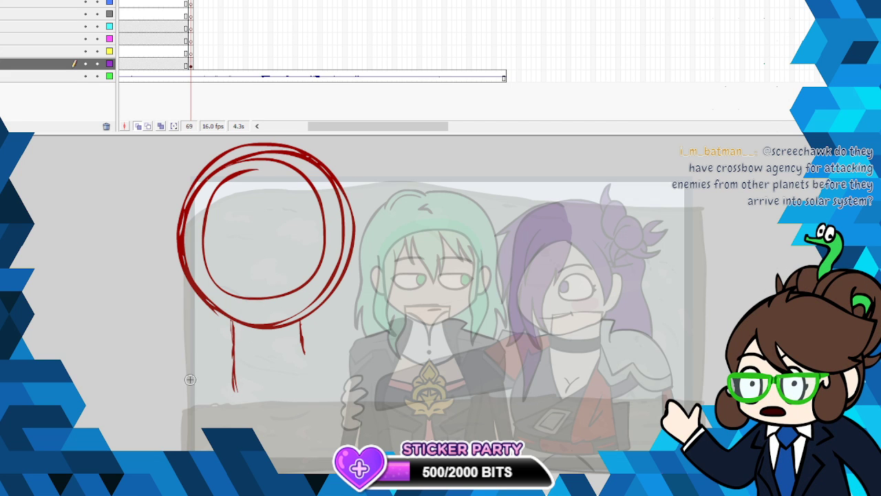
mouse_move(203, 326)
left_mouse_down()
mouse_move(234, 327)
mouse_move(240, 426)
left_mouse_up()
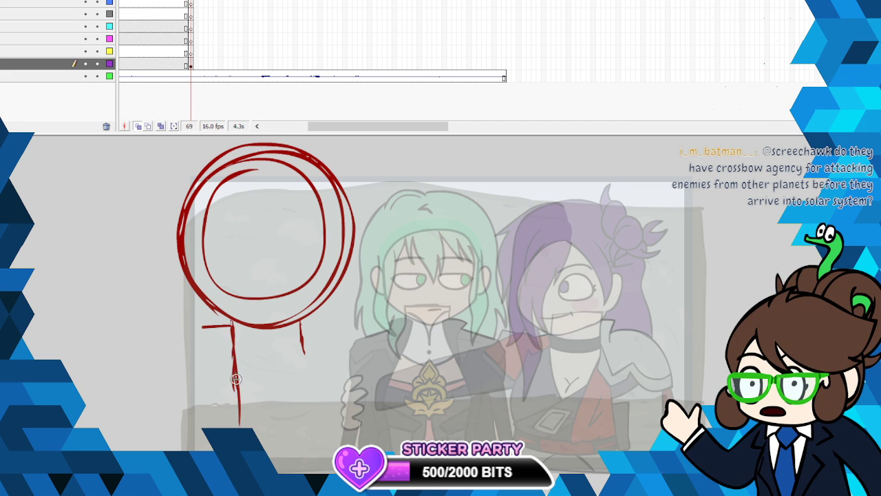
left_click_drag(236, 380, 239, 426)
scroll(234, 289, "down", 2)
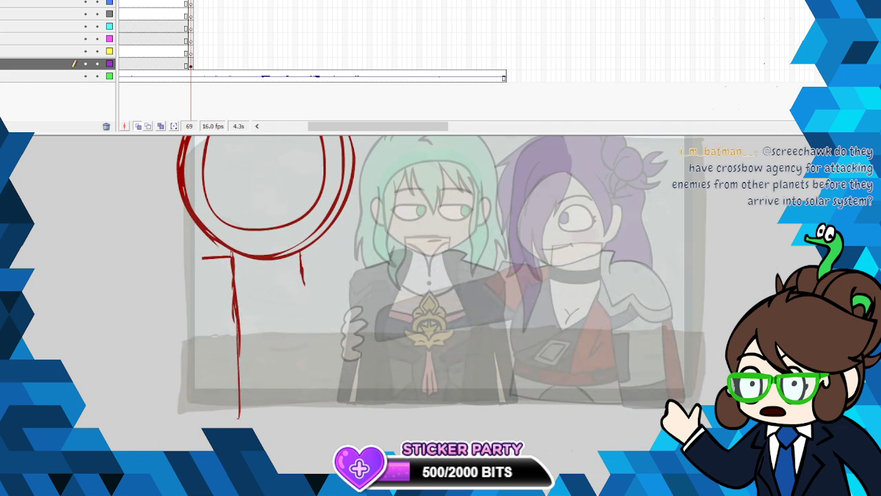
left_click_drag(237, 289, 239, 413)
left_click_drag(236, 320, 239, 427)
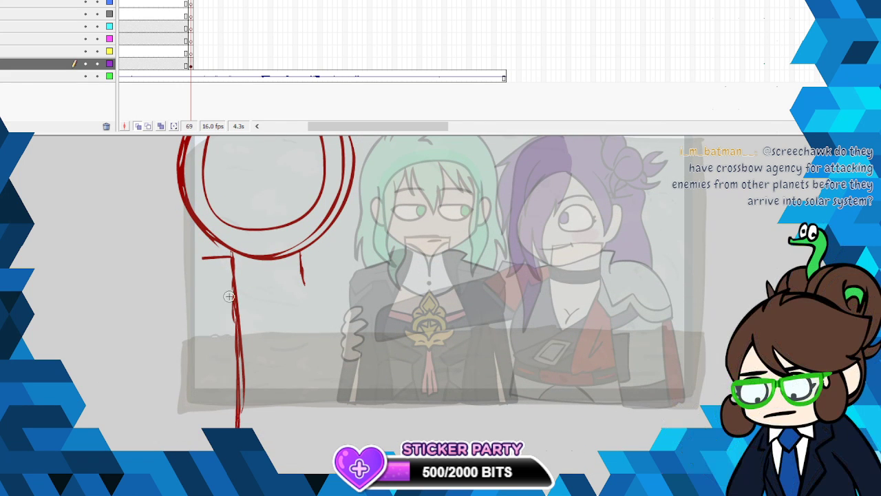
- Sketch the left side of the collar and the left shoulder piece with its folded outer edge
left_click_drag(199, 259, 209, 285)
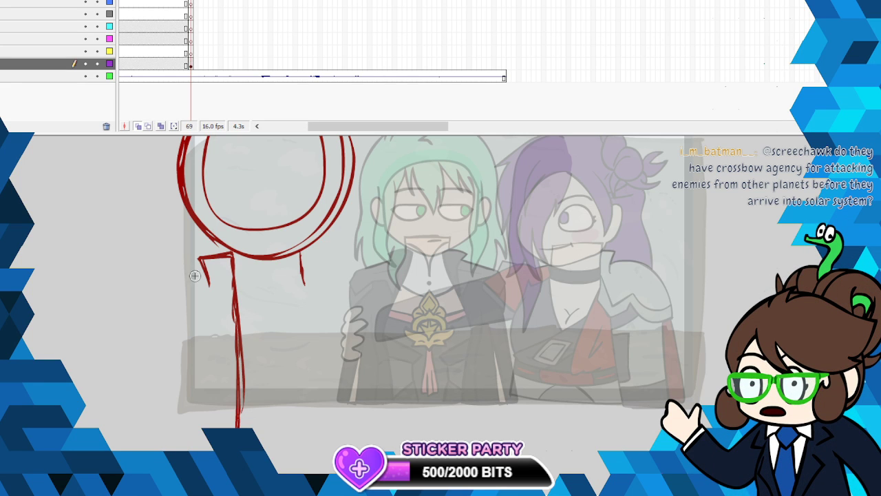
left_click_drag(208, 283, 208, 297)
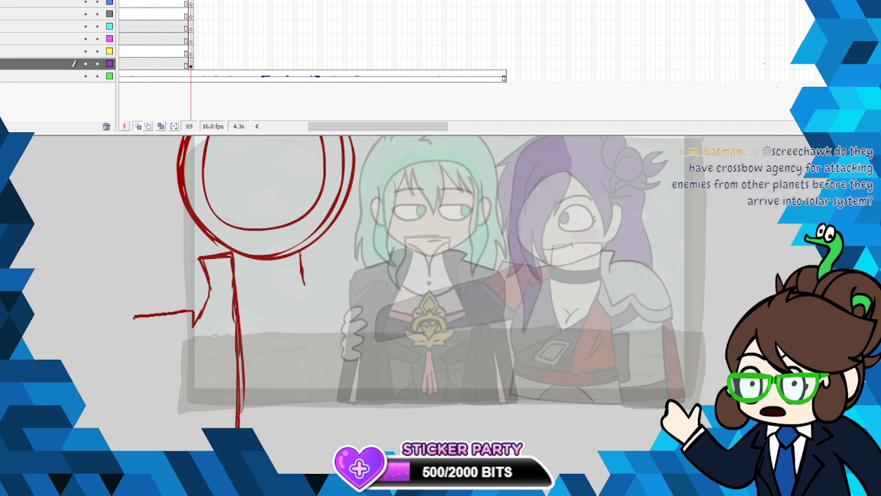
left_click_drag(135, 315, 119, 340)
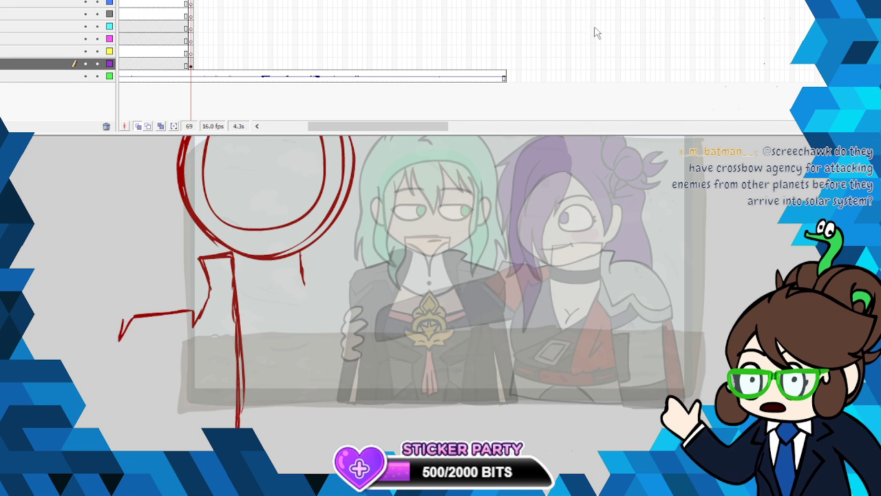
mouse_move(205, 276)
left_mouse_down()
mouse_move(121, 298)
mouse_move(114, 342)
mouse_move(139, 316)
left_mouse_up()
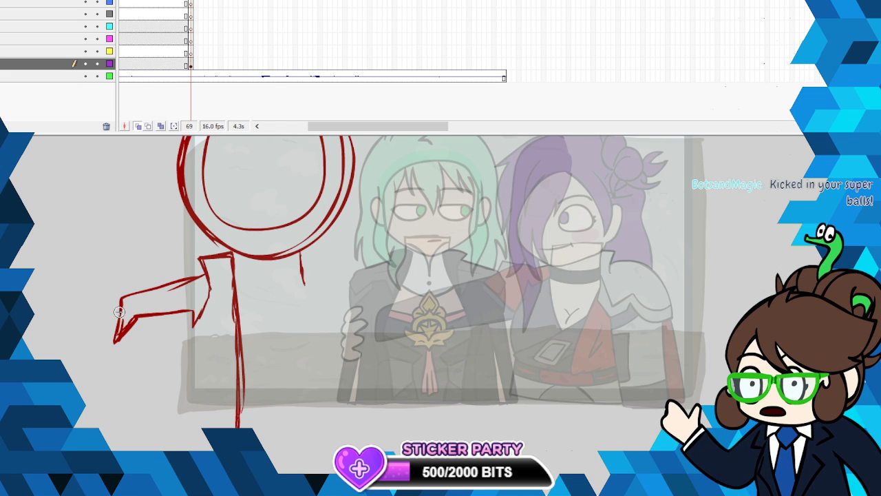
mouse_move(117, 342)
left_mouse_down()
mouse_move(119, 364)
mouse_move(146, 329)
left_mouse_up()
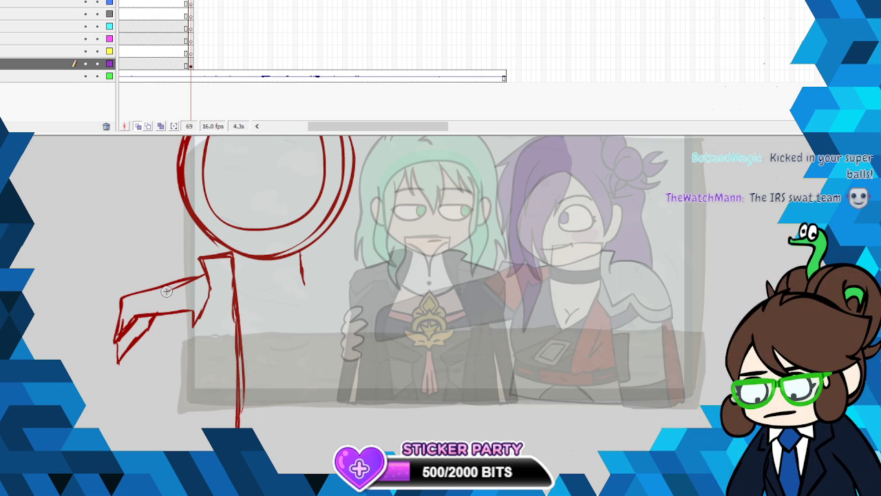
- Sketch the left arm and flared sleeve lines hanging below the shoulder piece
left_click_drag(119, 357, 100, 431)
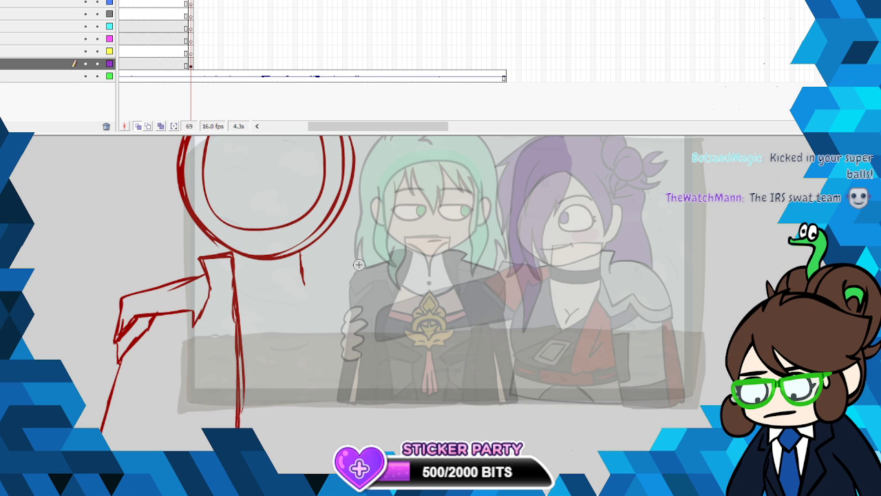
left_click_drag(178, 338, 189, 401)
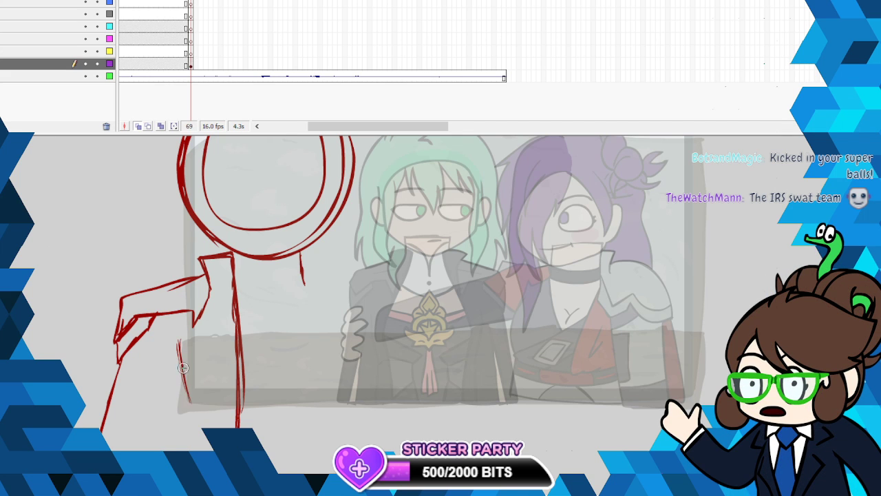
mouse_move(182, 368)
left_mouse_down()
mouse_move(186, 418)
mouse_move(180, 450)
mouse_move(182, 382)
mouse_move(168, 449)
left_mouse_up()
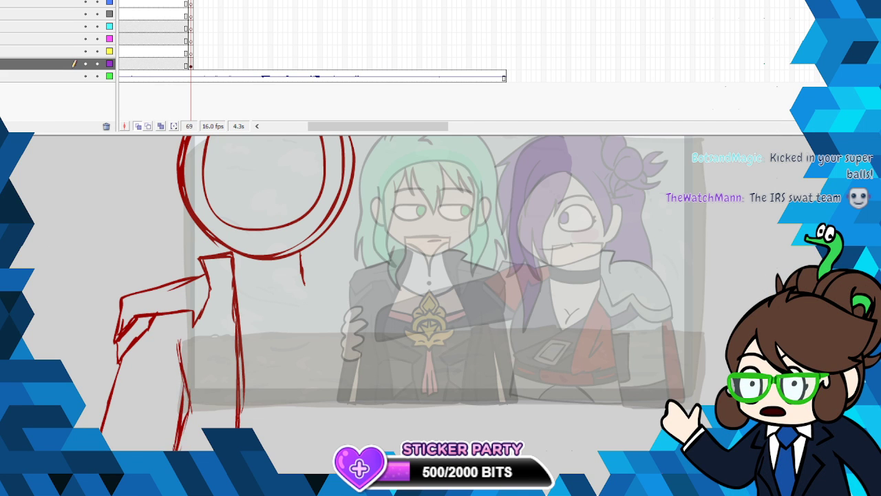
mouse_move(140, 389)
left_mouse_down()
mouse_move(113, 447)
mouse_move(149, 378)
mouse_move(150, 450)
left_mouse_up()
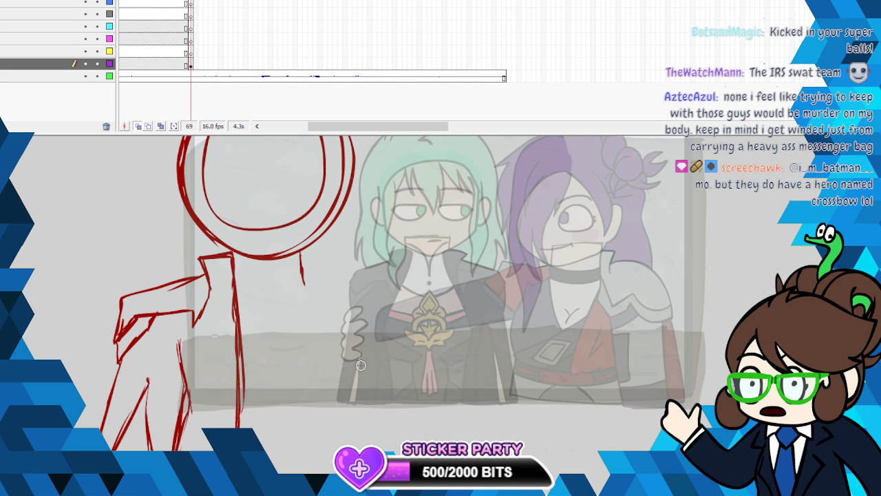
- Select the left half of the body sketch below the head and copy it
scroll(398, 293, "down", 2)
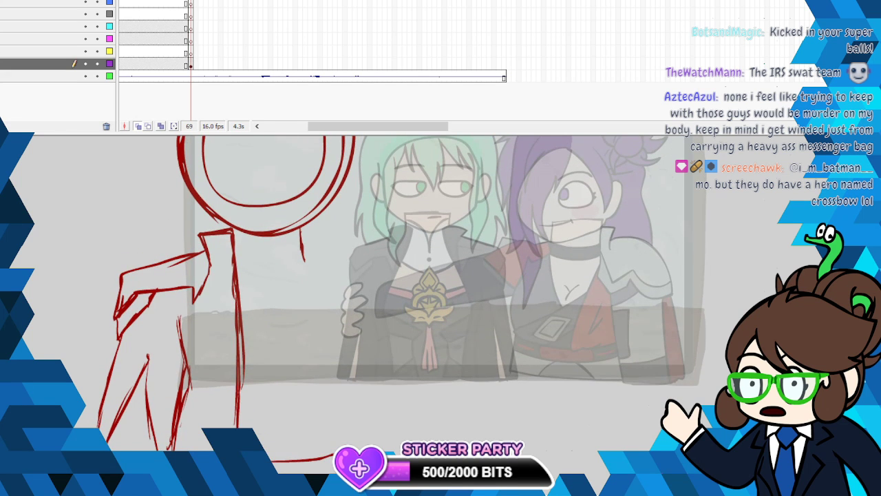
mouse_move(239, 228)
left_mouse_down()
mouse_move(121, 221)
mouse_move(33, 267)
left_mouse_up()
mouse_move(396, 375)
left_mouse_down()
mouse_move(274, 277)
mouse_move(234, 230)
left_mouse_up()
right_click(233, 231)
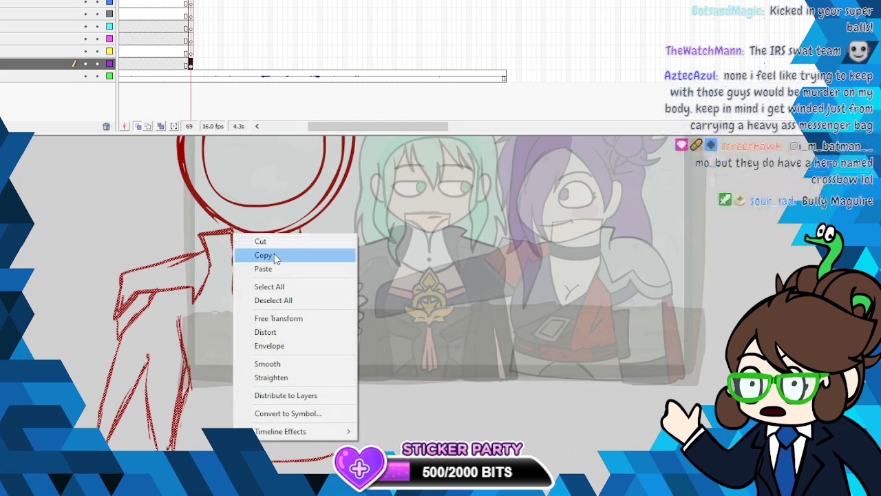
left_click(274, 254)
left_click(380, 330)
- Paste the copied body half in place, flip it horizontally and position it as the character's right half
left_click(0, 0)
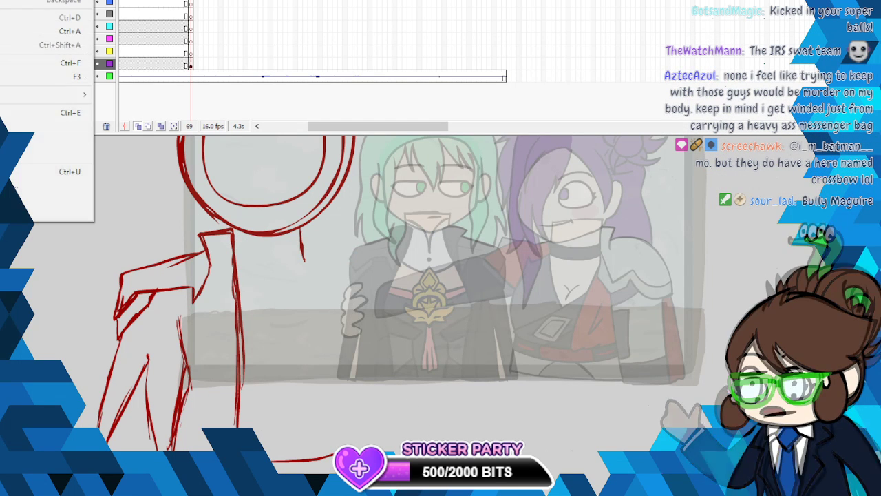
left_click(0, 0)
left_click(6, 0)
mouse_move(74, 41)
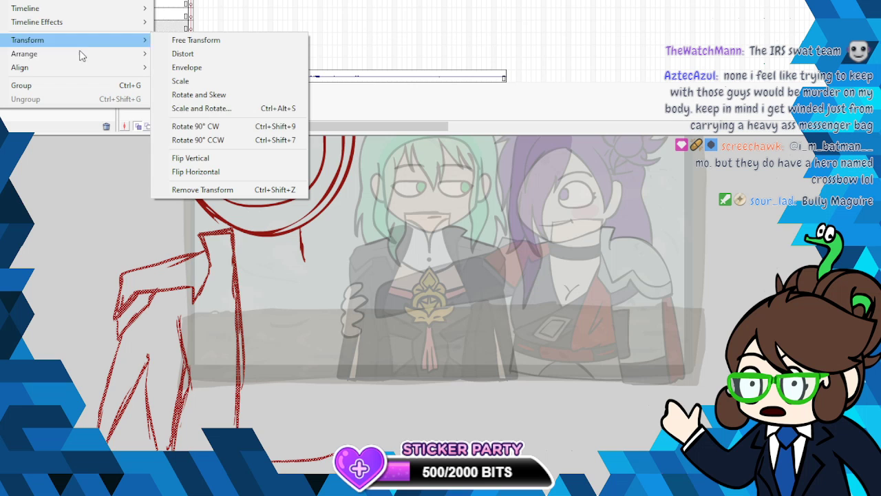
left_click(221, 172)
mouse_move(254, 261)
left_mouse_down()
mouse_move(365, 265)
mouse_move(332, 266)
left_mouse_up()
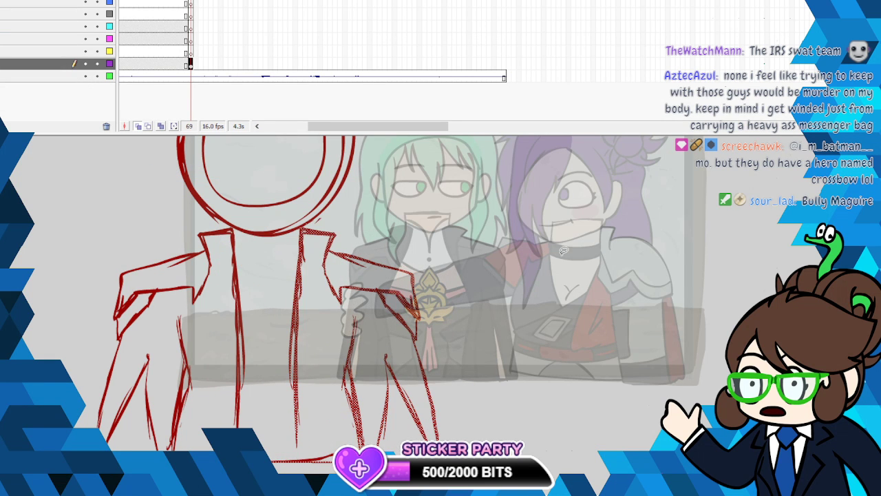
left_click(718, 339)
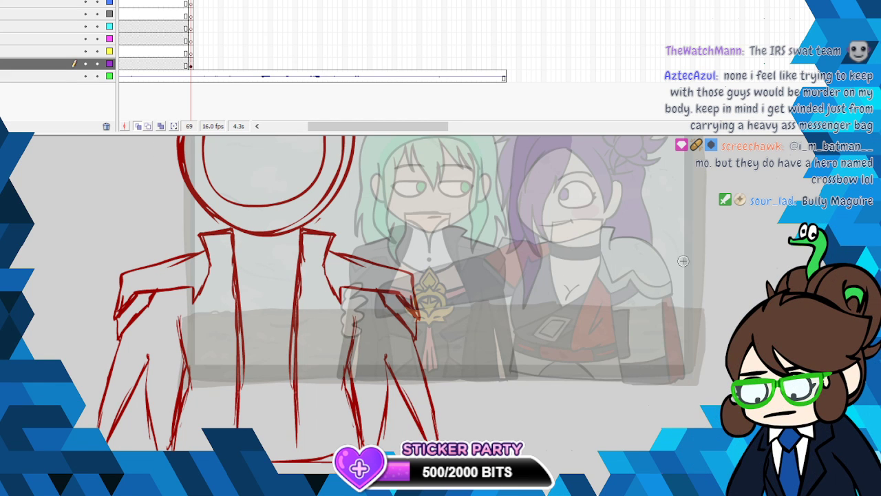
scroll(480, 316, "up", 4)
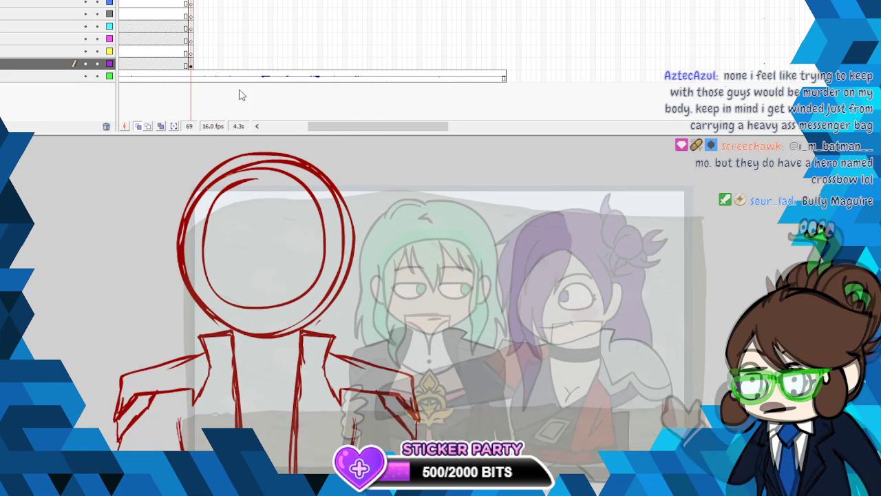
key("ctrl+a")
right_click(321, 174)
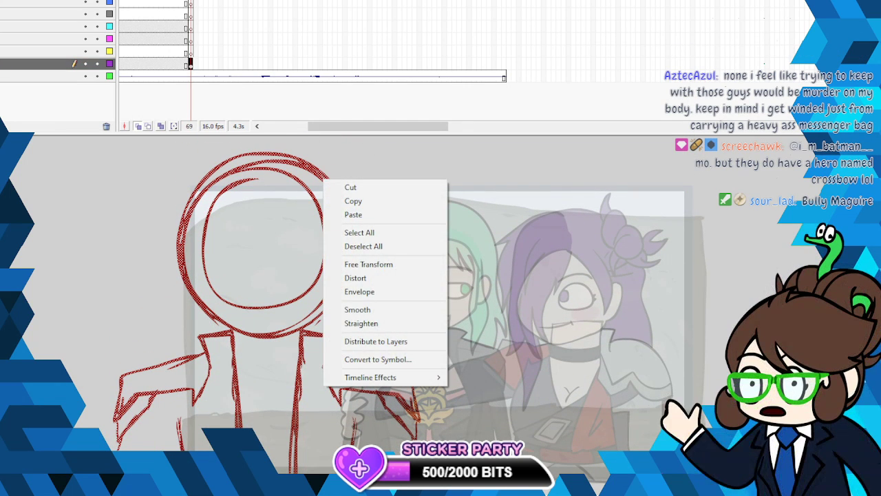
left_click(364, 246)
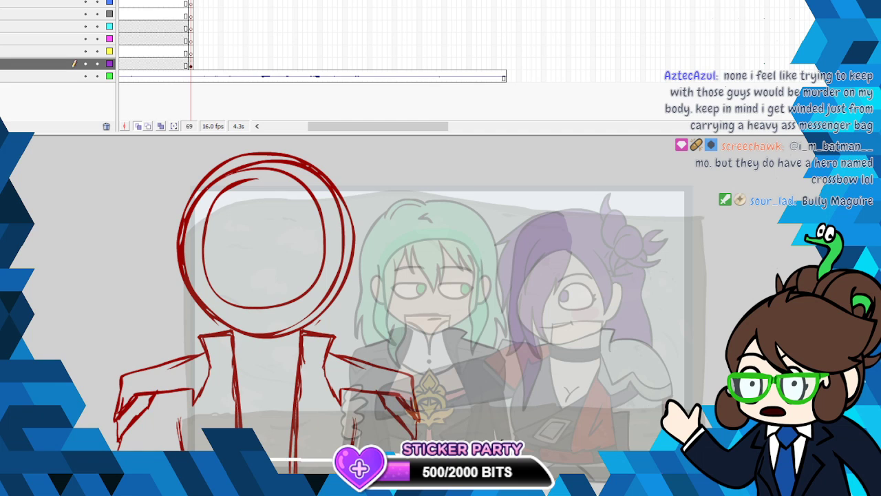
- Cut away the lower part of the body sketch, keeping only the shoulders, collar and upper coat
scroll(397, 309, "down", 5)
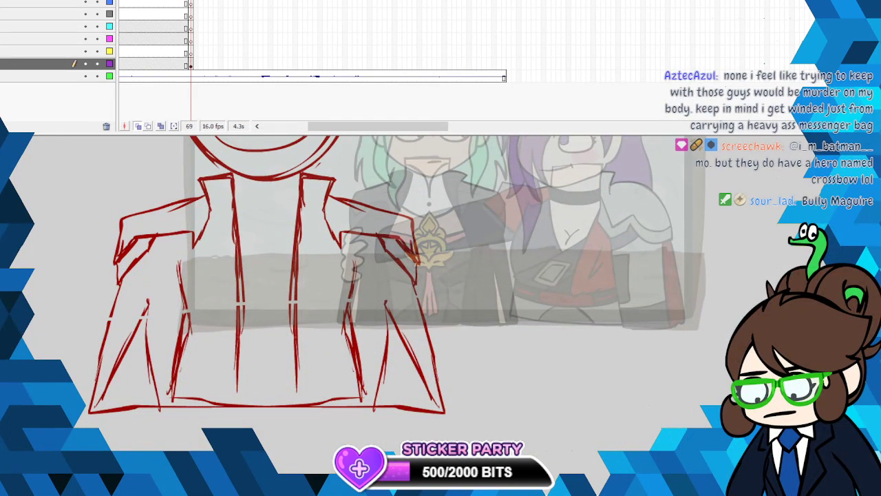
right_click(149, 332)
left_click(165, 135)
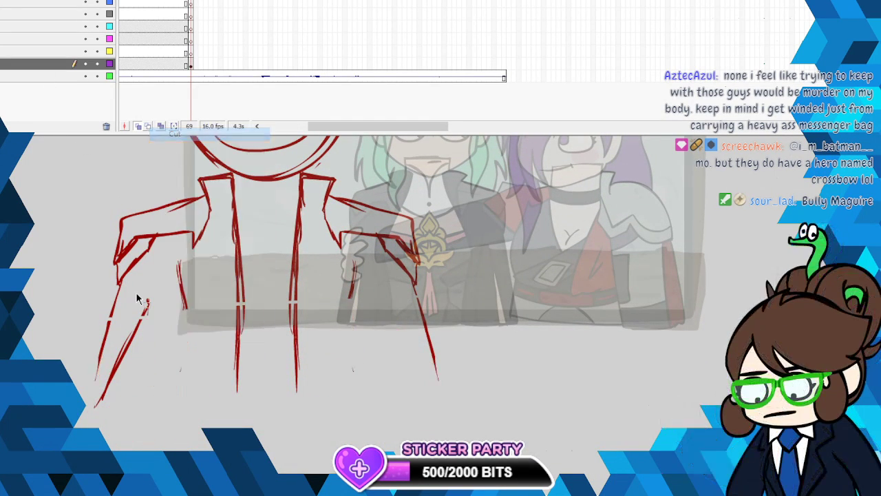
right_click(136, 331)
left_click(165, 134)
mouse_move(52, 424)
left_mouse_down()
mouse_move(172, 408)
mouse_move(501, 300)
left_mouse_up()
right_click(292, 339)
left_click(313, 122)
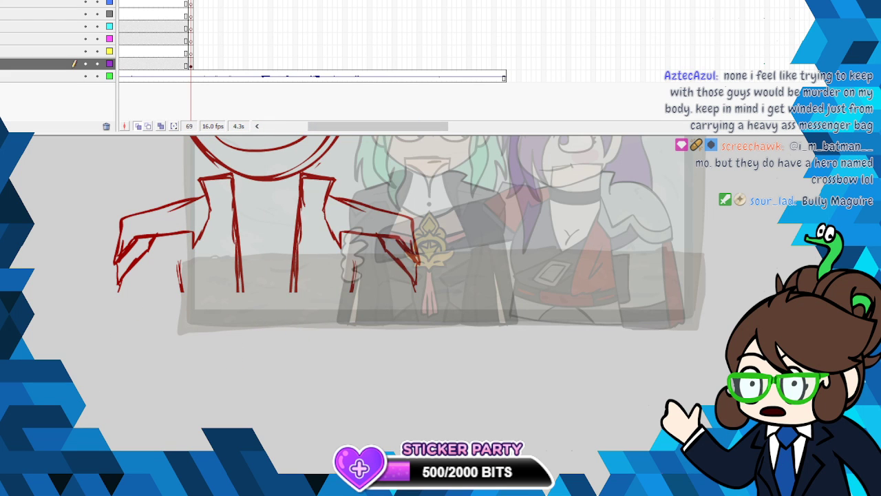
- Sketch the curved neckline and the pointed emblem between the coat's front edges
scroll(441, 289, "up", 3)
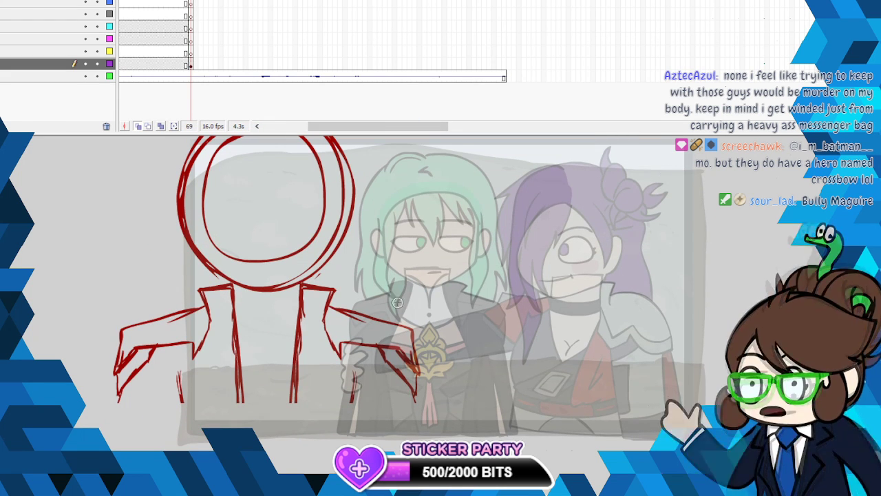
mouse_move(290, 345)
left_mouse_down()
mouse_move(298, 339)
mouse_move(243, 384)
left_mouse_up()
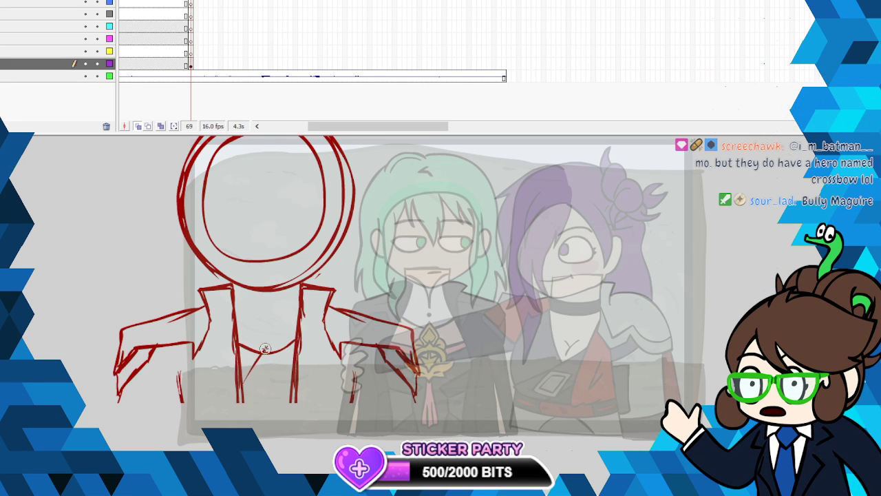
left_click_drag(268, 344, 281, 373)
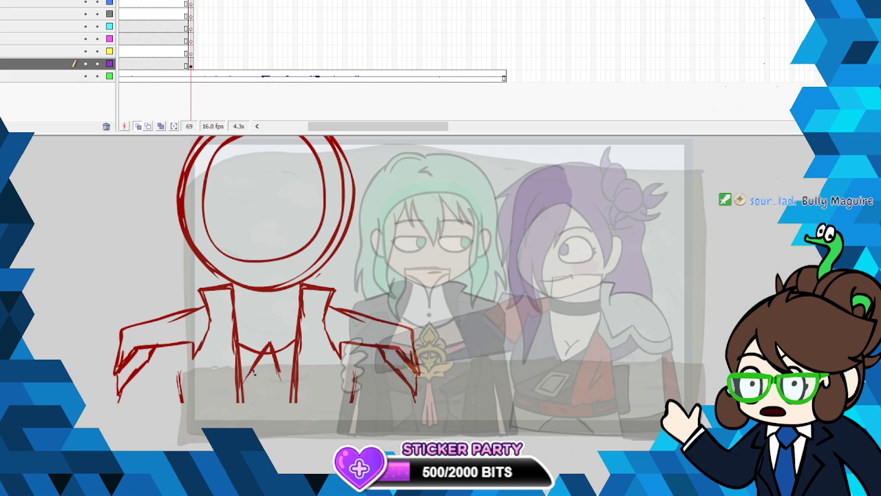
mouse_move(263, 388)
left_mouse_down()
mouse_move(293, 383)
mouse_move(292, 396)
mouse_move(244, 405)
mouse_move(293, 403)
left_mouse_up()
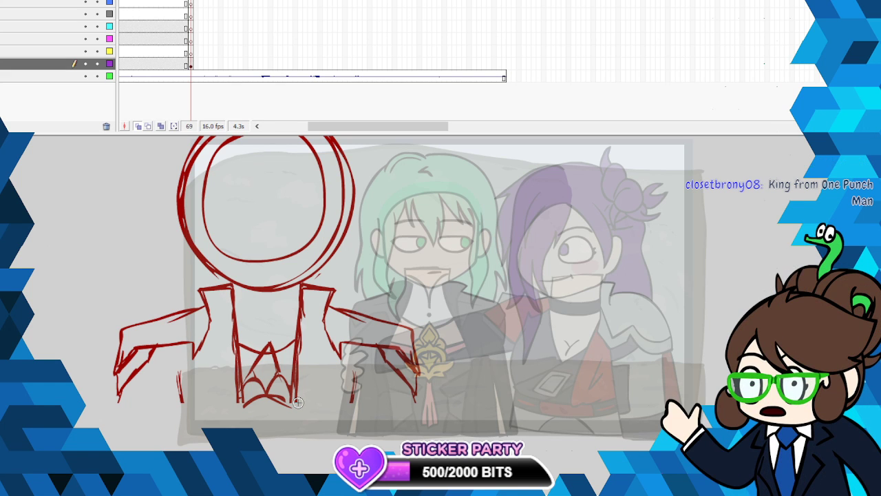
- Sketch the pointed central bangs and a shorter strand beside them inside the face circle
scroll(440, 310, "up", 3)
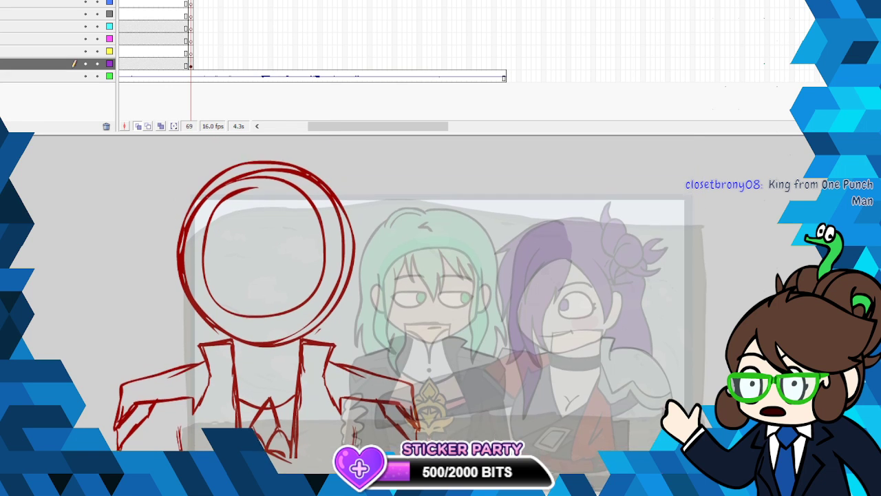
left_click_drag(241, 207, 264, 271)
mouse_move(256, 241)
left_mouse_down()
mouse_move(275, 287)
mouse_move(290, 222)
mouse_move(292, 201)
left_mouse_up()
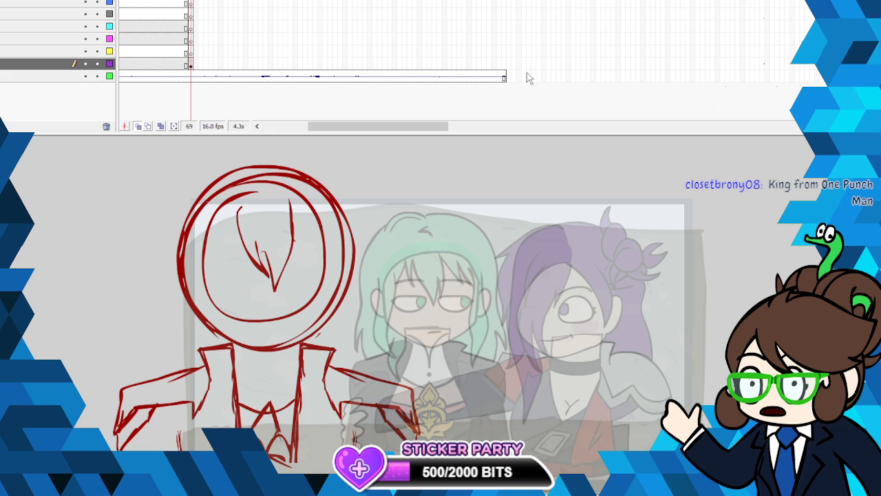
left_click_drag(238, 234, 227, 245)
left_click_drag(237, 209, 226, 266)
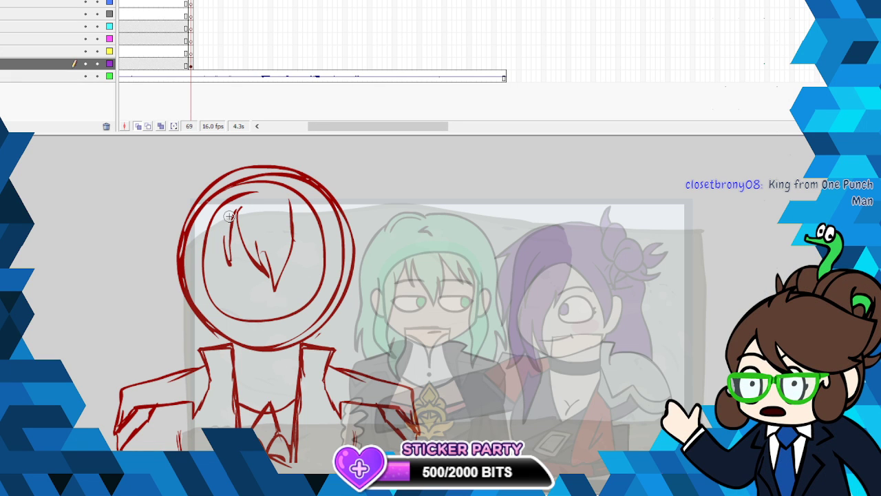
- Sketch the long hair on the left side of the head, reaching down past the collar
mouse_move(225, 223)
left_mouse_down()
mouse_move(201, 278)
mouse_move(211, 327)
mouse_move(204, 392)
left_mouse_up()
left_click_drag(203, 361, 201, 401)
mouse_move(197, 346)
left_mouse_down()
mouse_move(172, 269)
mouse_move(184, 219)
left_mouse_up()
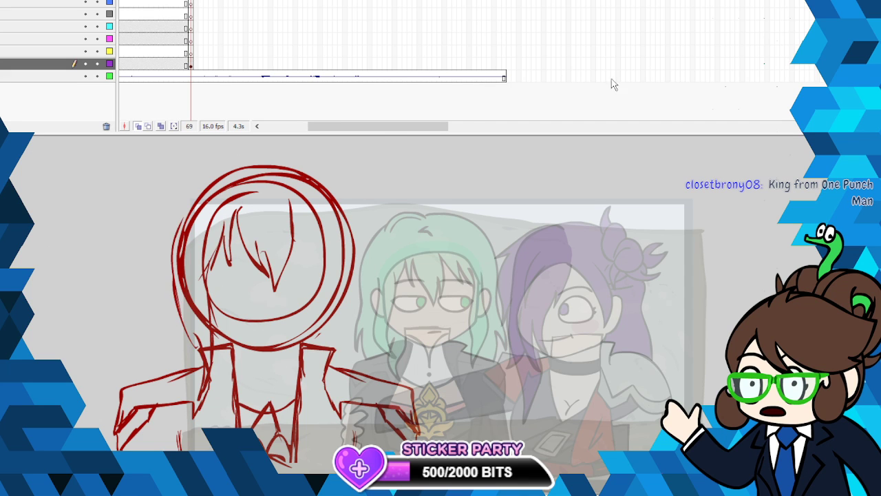
- Sketch an ear on each side of the head and the right-hand bangs and hair strands reaching down to the collar
left_click_drag(172, 257, 177, 302)
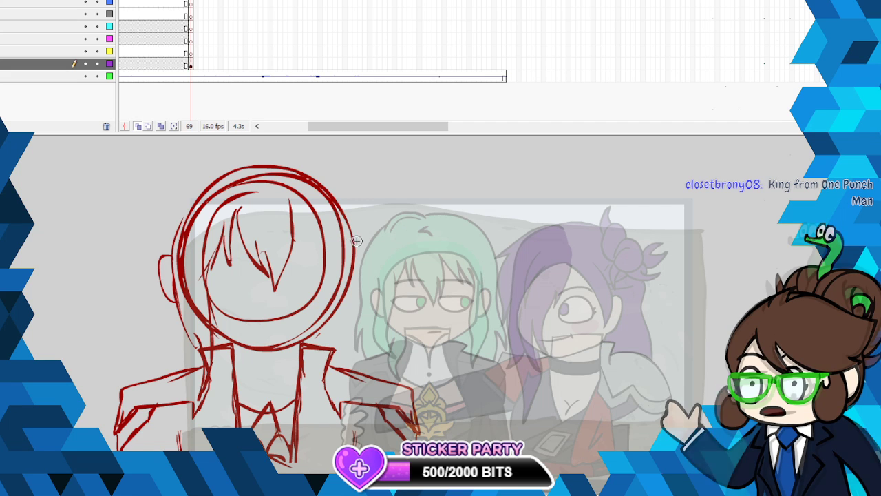
mouse_move(353, 240)
left_mouse_down()
mouse_move(372, 267)
mouse_move(359, 291)
left_mouse_up()
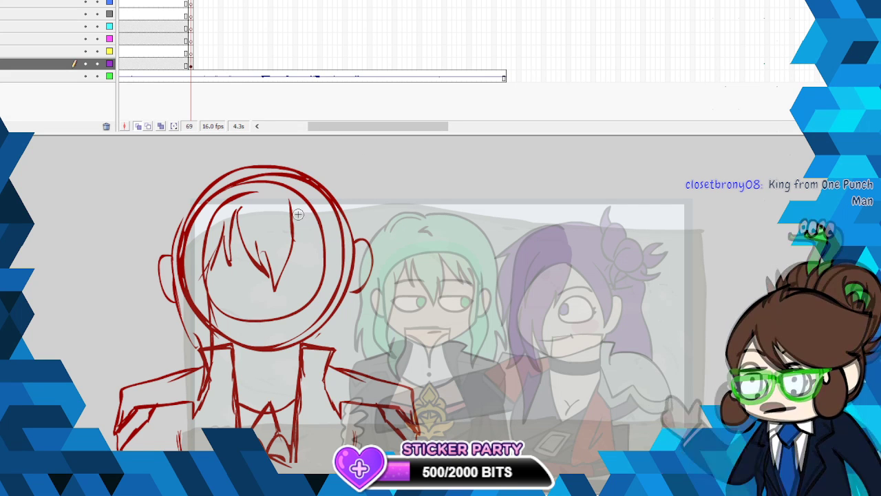
left_click_drag(290, 200, 324, 276)
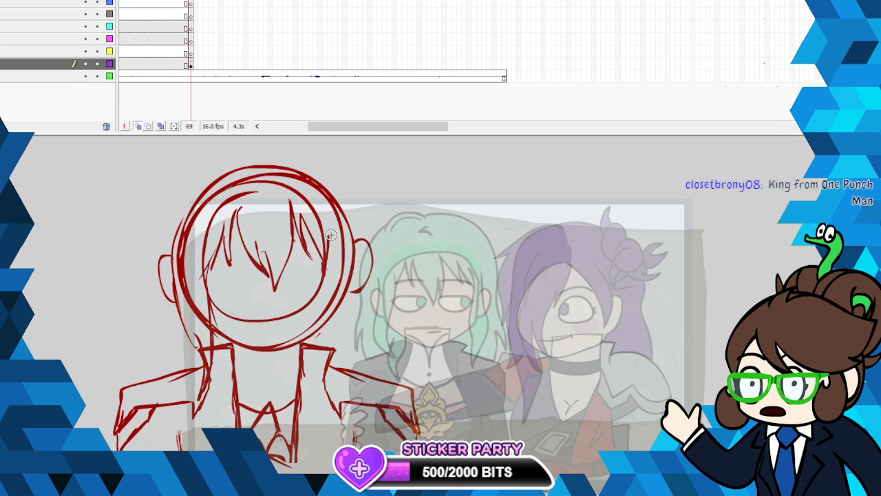
mouse_move(329, 236)
left_mouse_down()
mouse_move(328, 371)
mouse_move(349, 339)
mouse_move(356, 295)
left_mouse_up()
left_click_drag(355, 290, 351, 229)
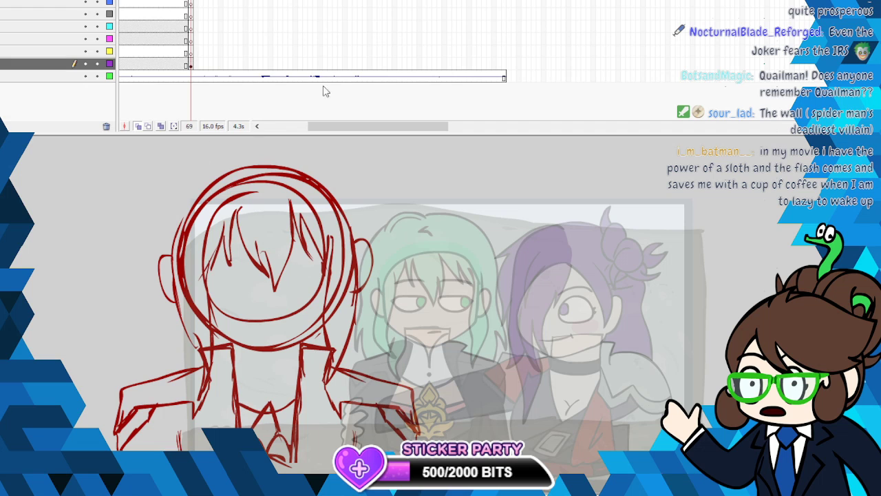
- Sketch the outer hair outline over the crown and down the left side to the shoulder
mouse_move(230, 155)
left_mouse_down()
mouse_move(172, 205)
mouse_move(180, 190)
mouse_move(153, 230)
left_mouse_up()
mouse_move(175, 176)
left_mouse_down()
mouse_move(147, 249)
mouse_move(168, 332)
mouse_move(157, 375)
left_mouse_up()
mouse_move(228, 154)
left_mouse_down()
mouse_move(289, 150)
mouse_move(337, 168)
mouse_move(368, 243)
left_mouse_up()
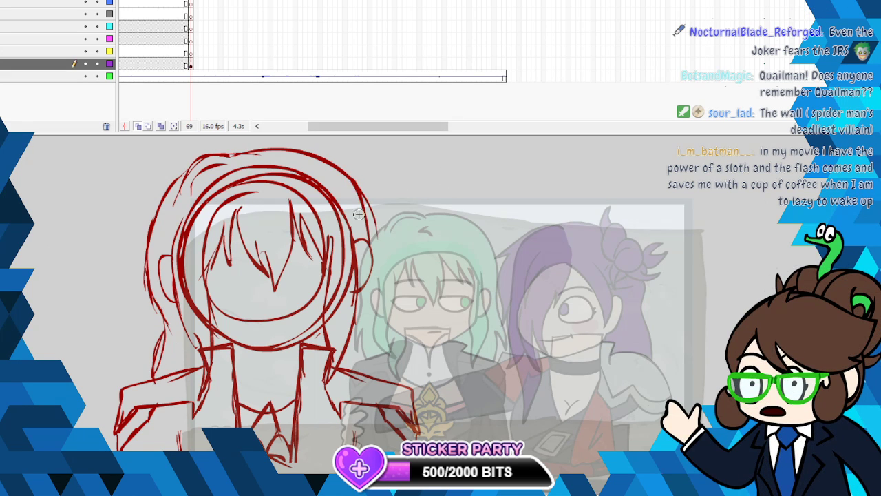
- Extend the outer hair down the right side to the shoulder and shape pointed lock ends on both sides
mouse_move(367, 206)
left_mouse_down()
mouse_move(372, 302)
mouse_move(390, 362)
left_mouse_up()
left_click_drag(371, 310, 389, 361)
mouse_move(371, 339)
left_mouse_down()
mouse_move(374, 376)
mouse_move(371, 366)
left_mouse_up()
mouse_move(161, 316)
left_mouse_down()
mouse_move(150, 378)
mouse_move(150, 363)
left_mouse_up()
mouse_move(161, 310)
left_mouse_down()
mouse_move(165, 336)
mouse_move(151, 338)
left_mouse_up()
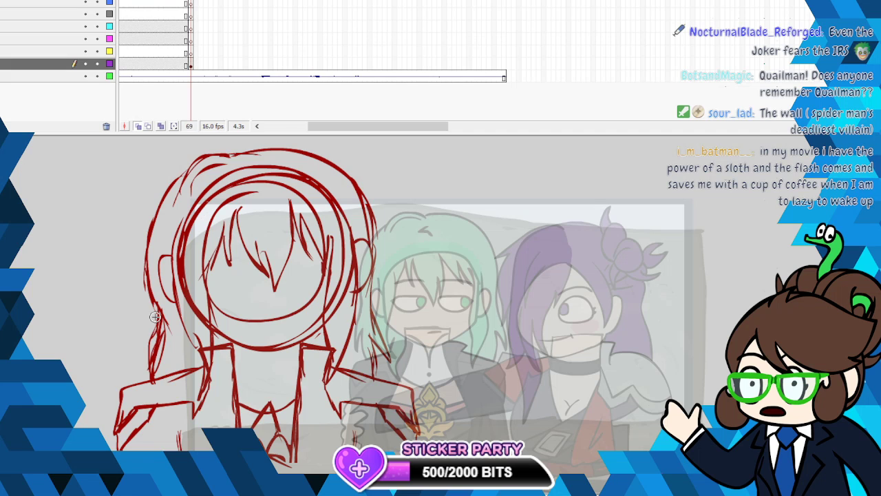
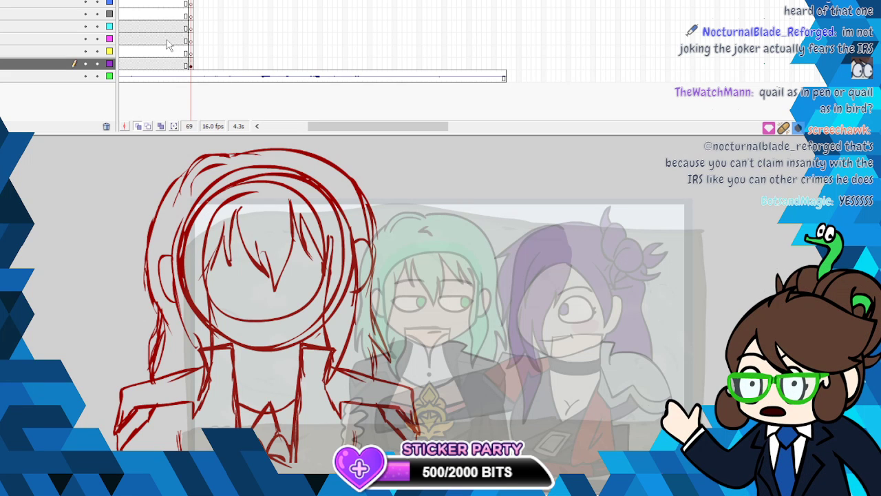
- Hide the character sketch layer and turn off onion skinning of the neighbouring frames
left_click(85, 63)
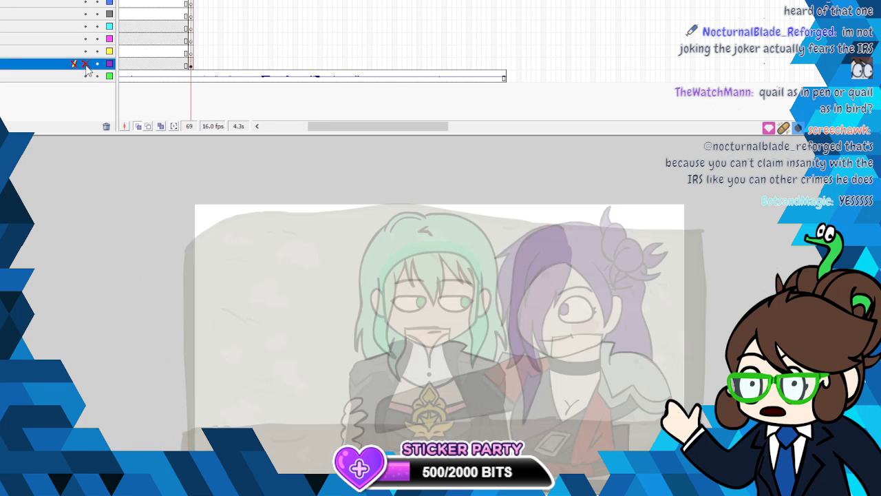
left_click(138, 127)
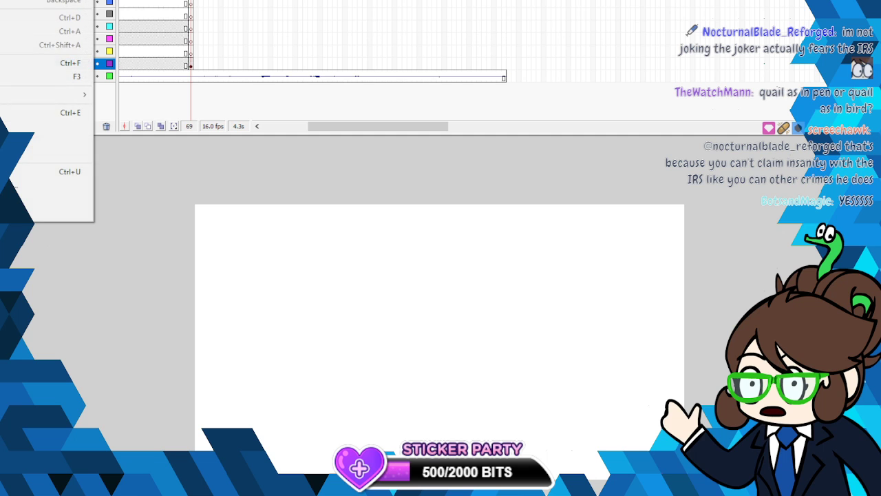
- Paste the cartoon cast picture into frame 69 of the layer above the sketch, reposition it, and cut it away
left_click(191, 53)
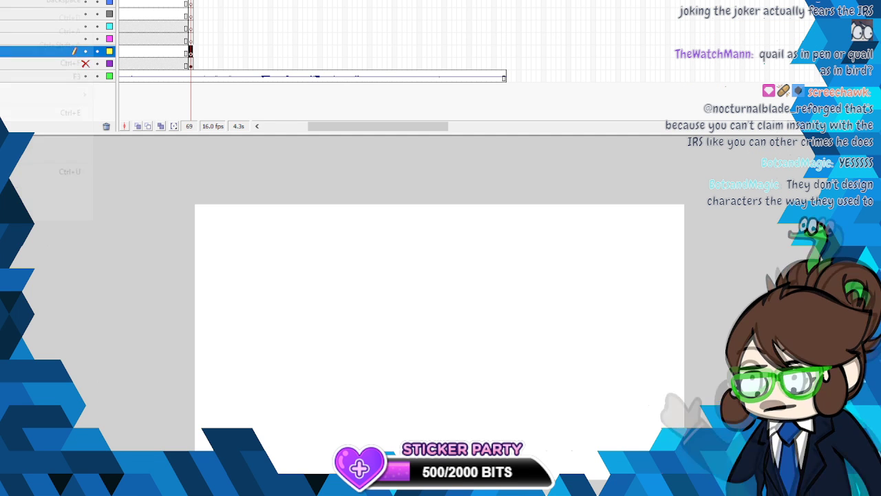
key("ctrl+shift+v")
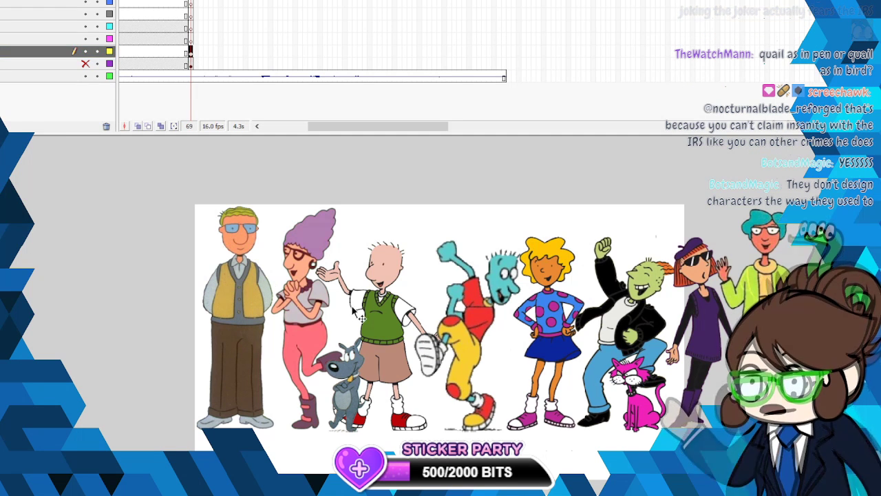
left_click_drag(403, 312, 316, 293)
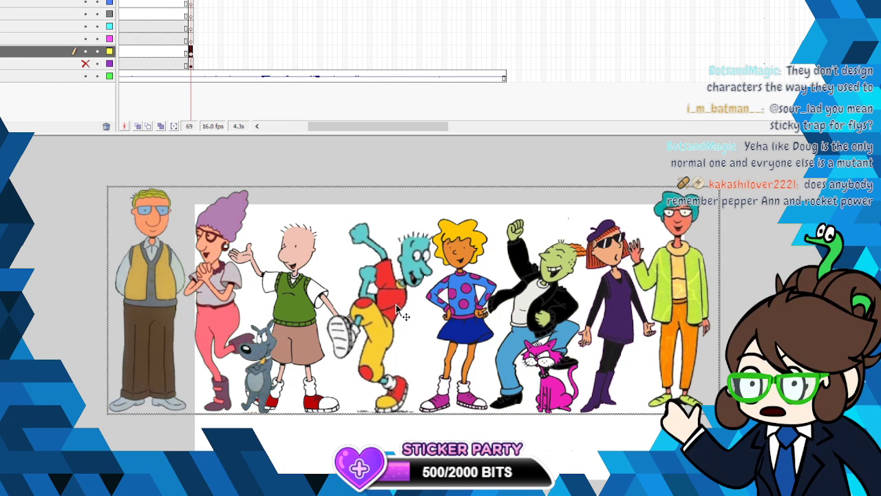
right_click(444, 286)
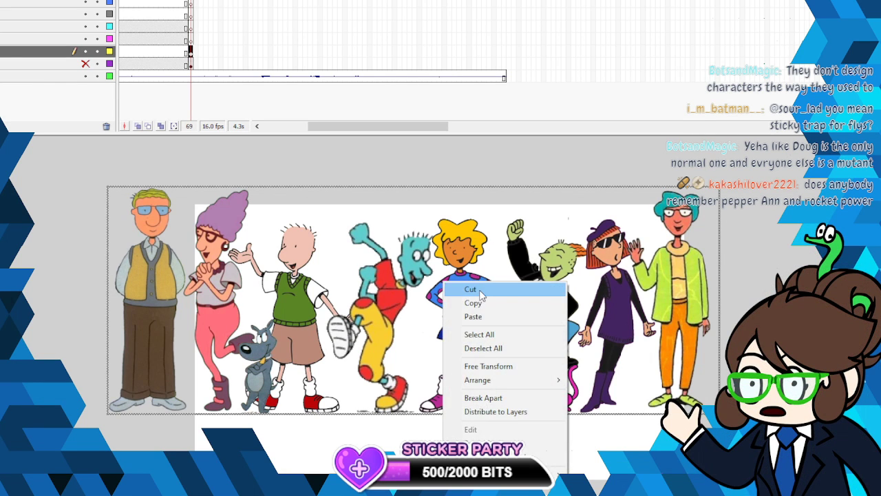
left_click(481, 292)
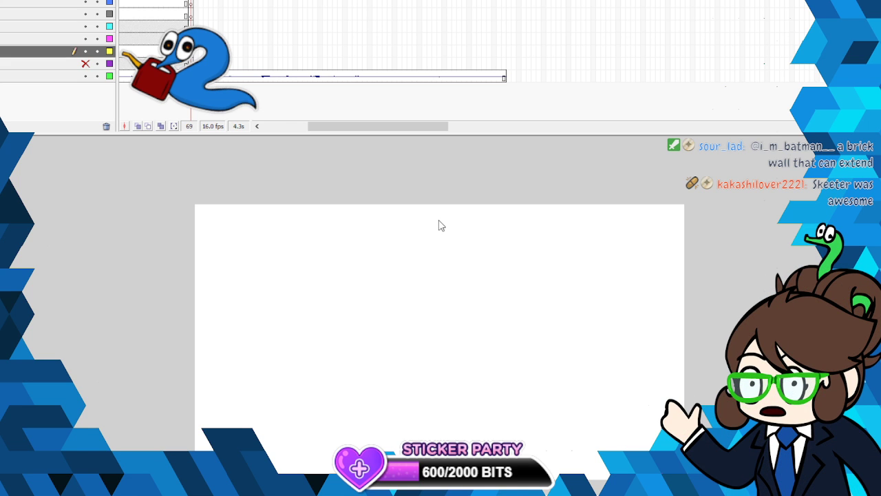
- Show the character sketch layer again and display it as outlines only
left_click(87, 64)
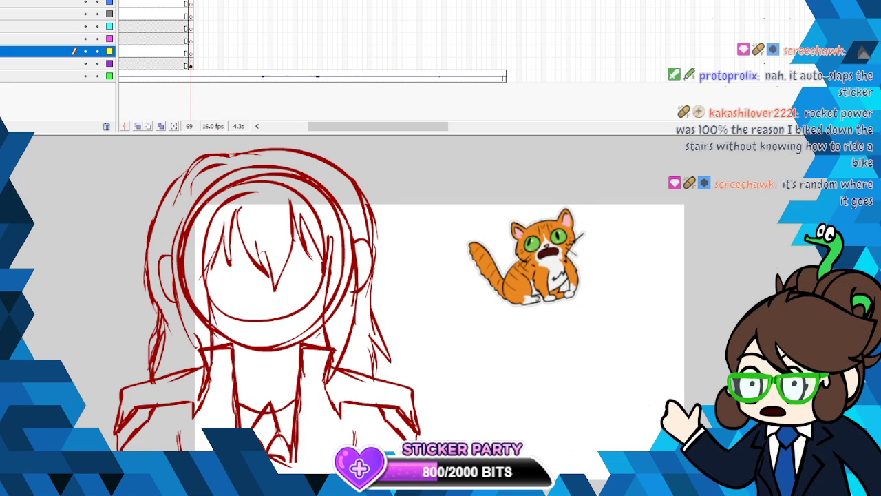
left_click(110, 64)
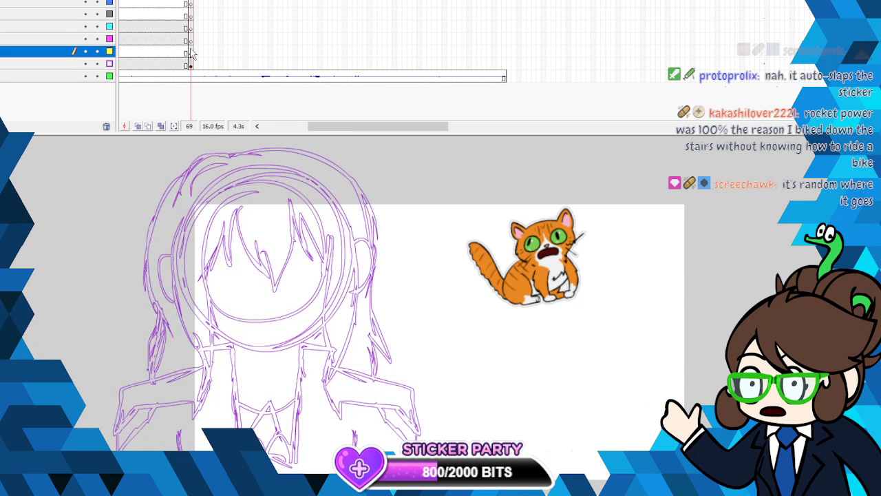
scroll(439, 310, "down", 2)
scroll(439, 310, "up", 3)
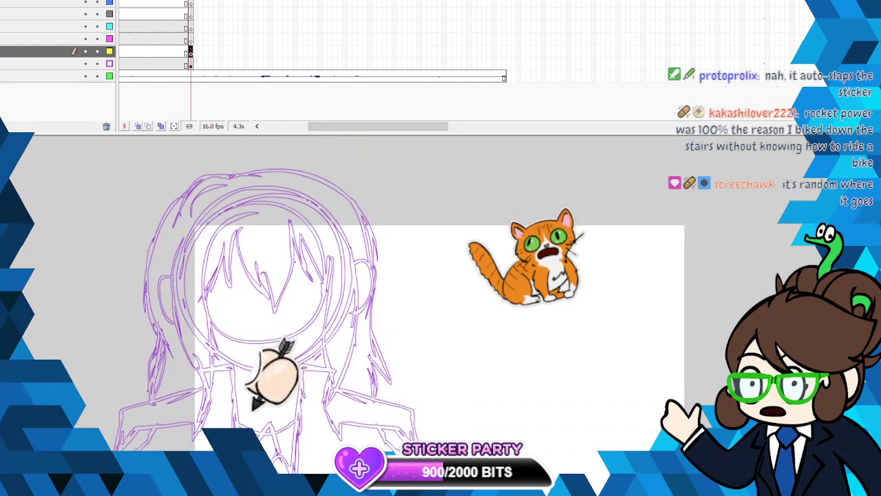
scroll(439, 310, "down", 1)
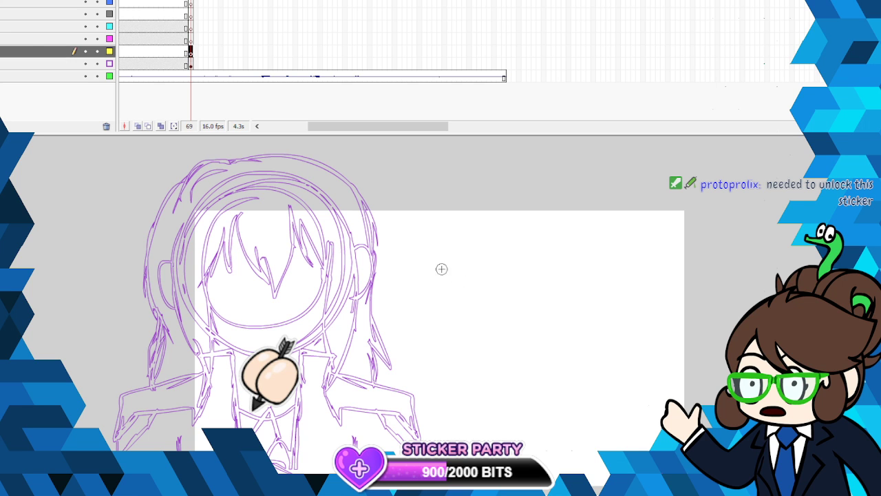
- Draw a red arrow pointing at the sketched character's collar and cut it away
mouse_move(460, 281)
left_mouse_down()
mouse_move(389, 313)
mouse_move(312, 353)
mouse_move(325, 326)
mouse_move(322, 353)
left_mouse_up()
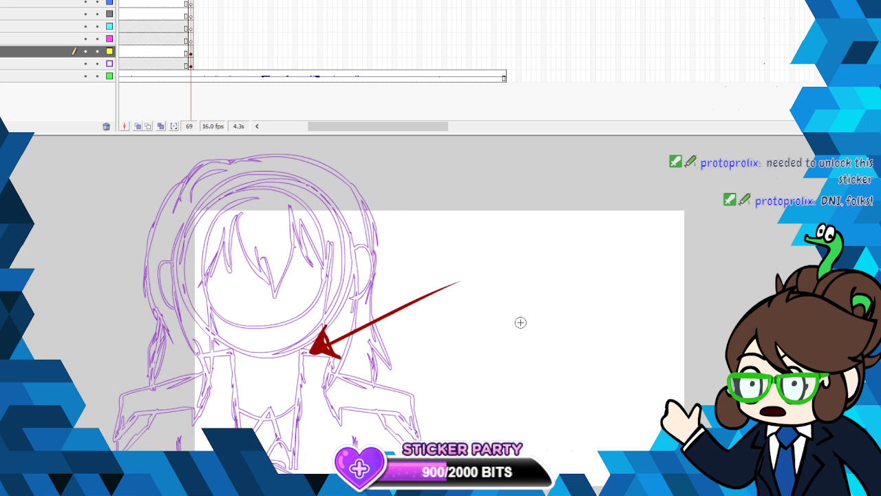
right_click(318, 350)
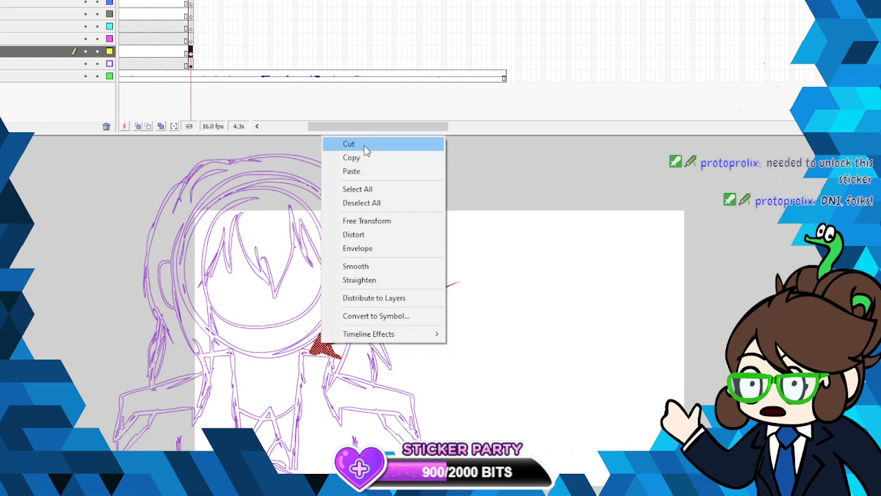
left_click(341, 144)
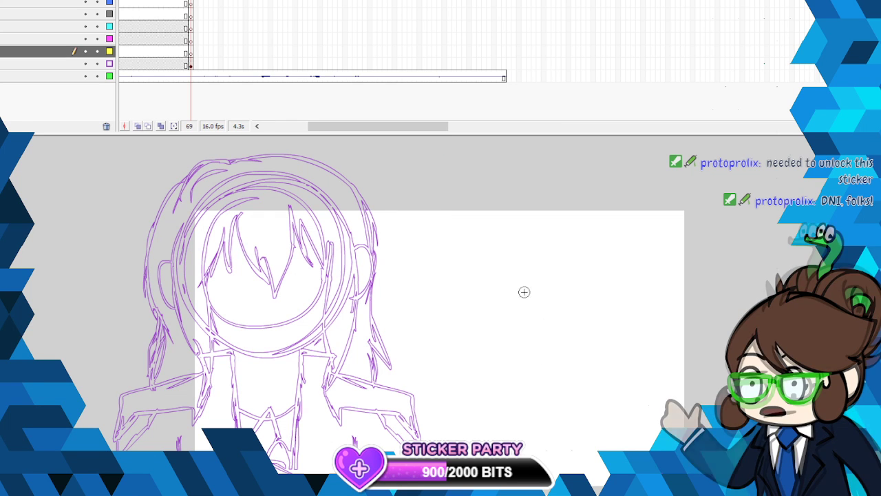
- Ink the left face line down to the chin and the left ear over the outlined sketch, and smooth the lines
left_click(192, 52)
mouse_move(180, 243)
left_mouse_down()
mouse_move(184, 311)
mouse_move(222, 350)
mouse_move(266, 361)
left_mouse_up()
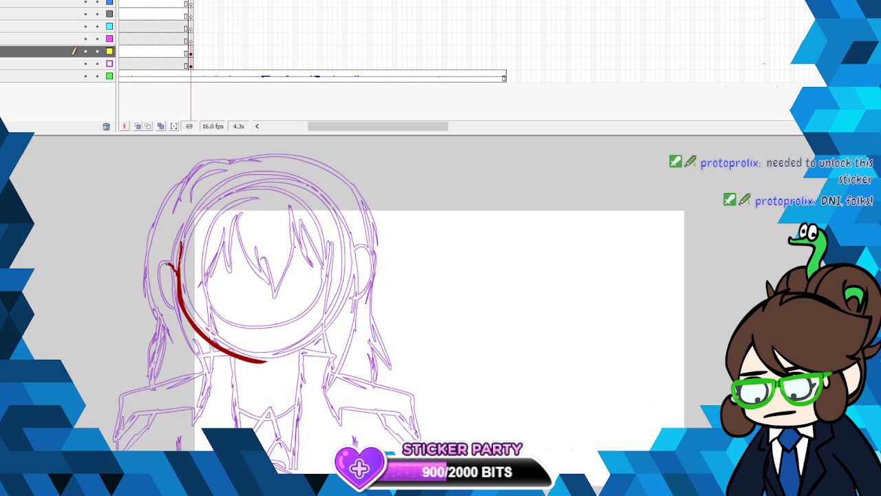
mouse_move(159, 297)
left_mouse_down()
mouse_move(180, 305)
mouse_move(181, 244)
left_mouse_up()
right_click(181, 302)
left_click(236, 434)
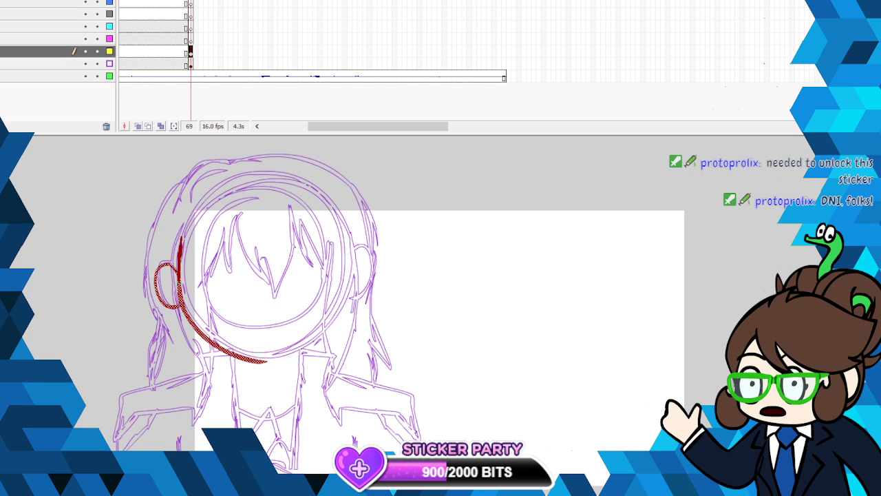
left_click_drag(179, 284, 179, 288)
right_click(179, 286)
left_click(225, 415)
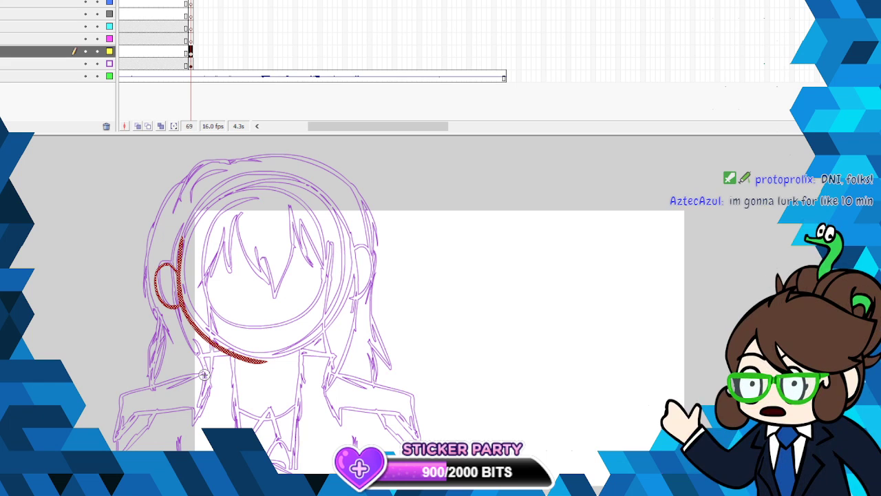
- Lock the sketch layer and copy the inked left face line and ear
right_click(178, 264)
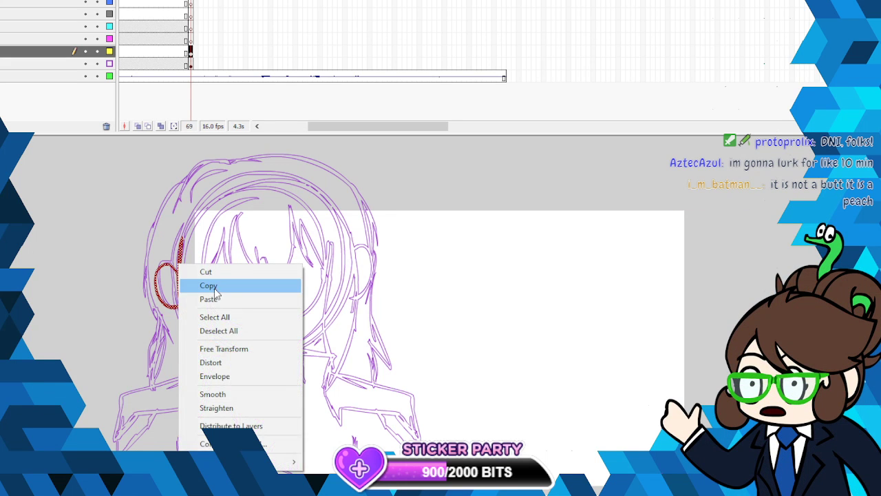
left_click(189, 282)
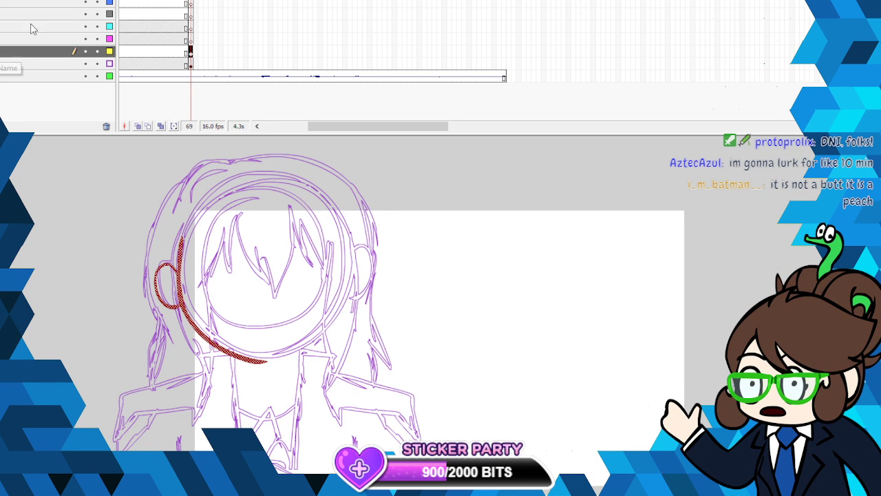
left_click(97, 63)
left_click(184, 275)
right_click(178, 257)
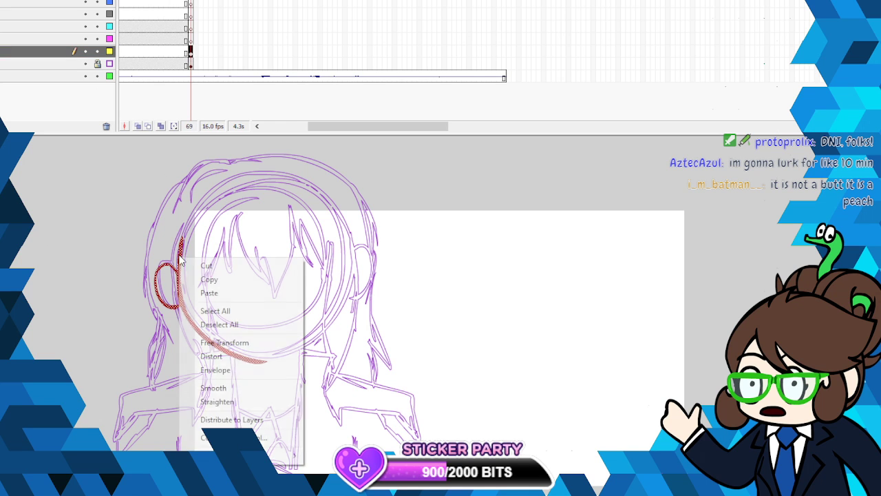
left_click(207, 279)
- Paste a horizontally flipped copy of the face line and ear, fitted as the right half of the face
left_click(0, 0)
left_click(14, 0)
left_click(7, 0)
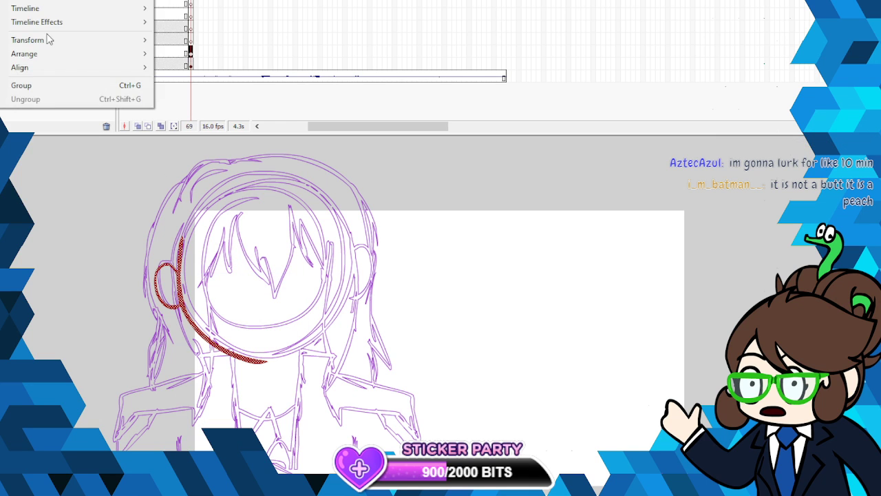
mouse_move(76, 39)
left_click(230, 172)
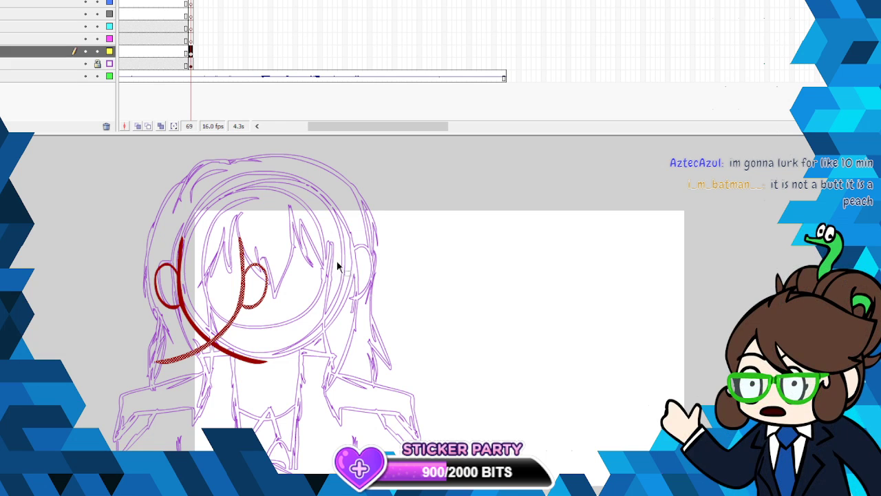
mouse_move(246, 304)
left_mouse_down()
mouse_move(351, 301)
mouse_move(342, 309)
left_mouse_up()
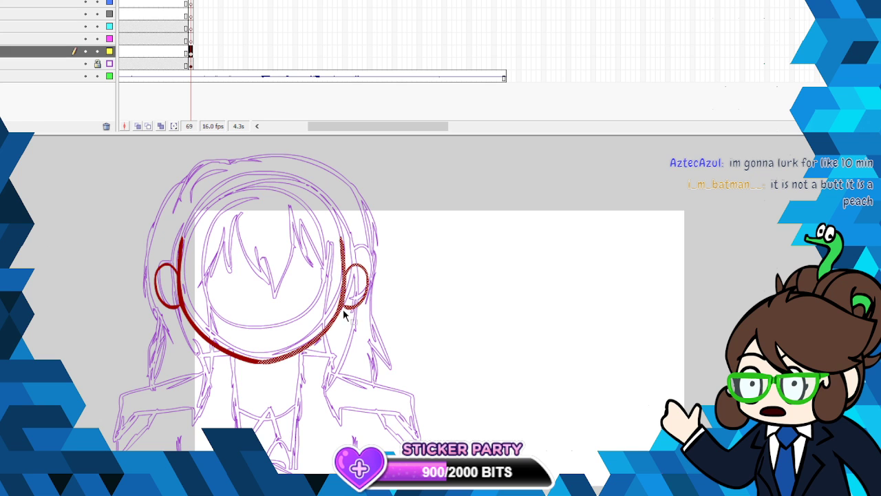
- Smooth the joined face outline with both ears, and cut it from the inking layer
left_click(431, 279)
right_click(356, 307)
left_click(398, 231)
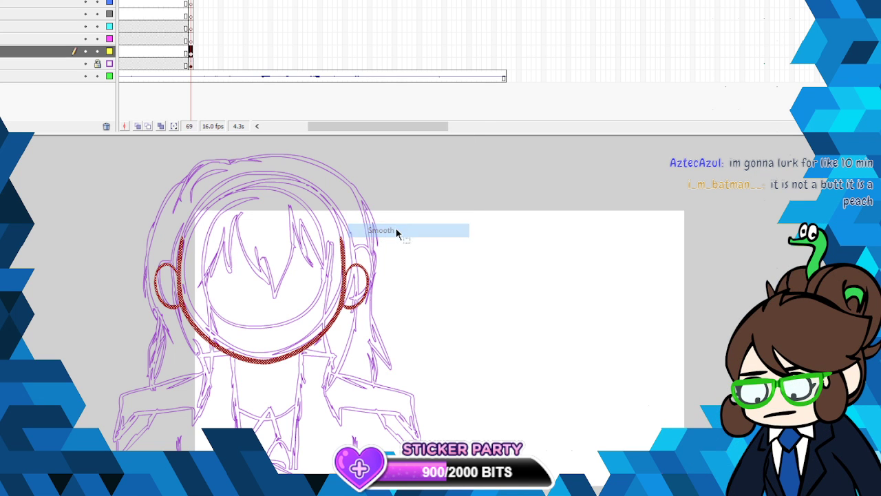
right_click(352, 250)
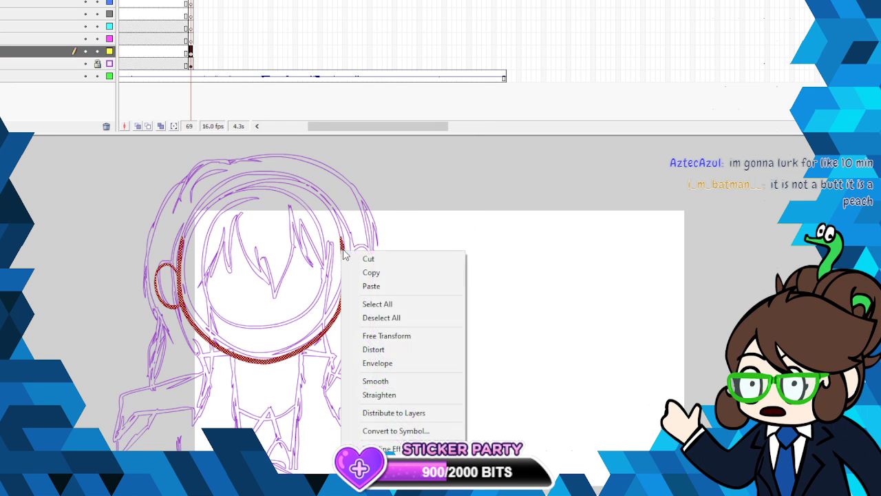
left_click(363, 259)
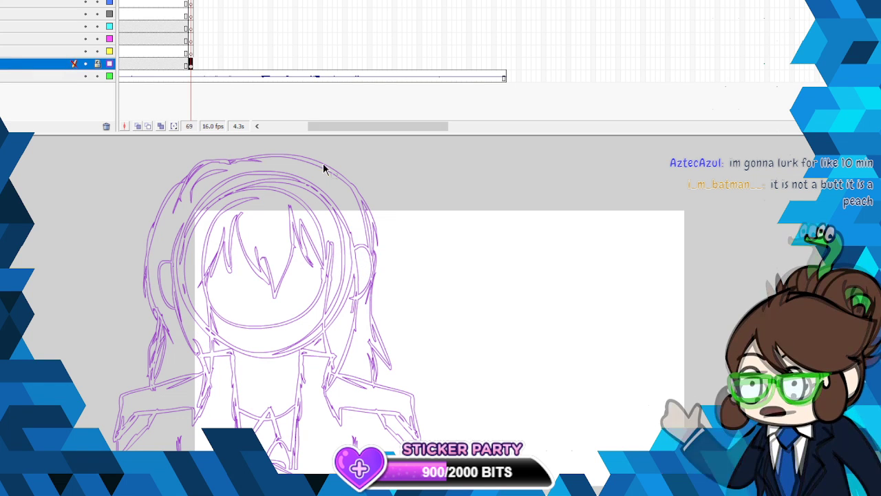
- Unlock the sketch layer and switch off its outline display
right_click(347, 188)
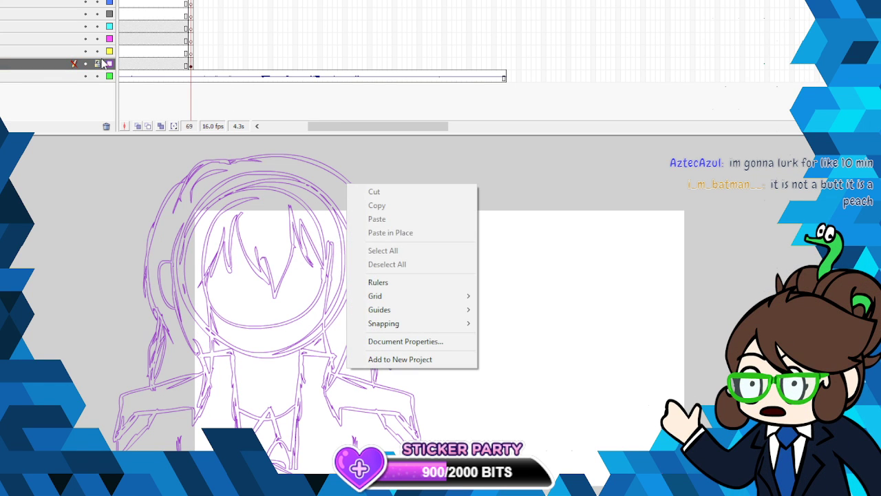
left_click(97, 63)
- Enlarge the whole character sketch with Free Transform and reposition it so the head and shoulders fill the canvas's left half
left_click(192, 64)
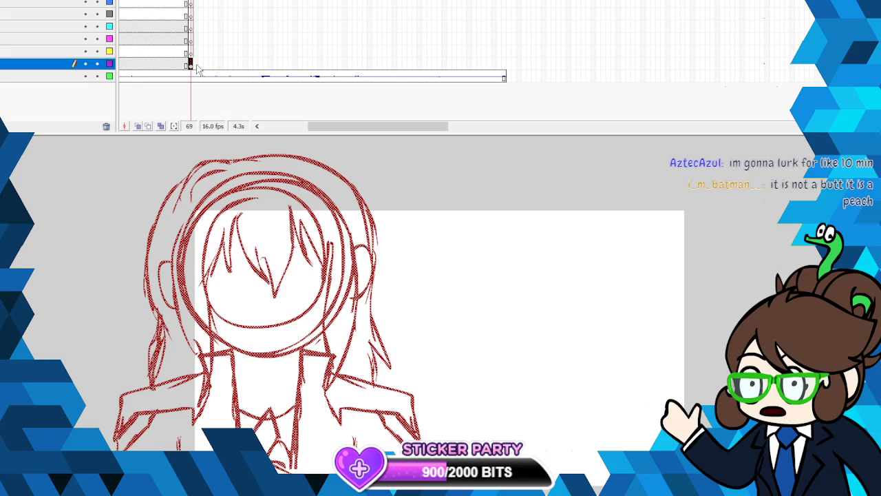
right_click(338, 177)
left_click(407, 259)
mouse_move(420, 155)
left_mouse_down()
mouse_move(510, 57)
mouse_move(539, 39)
left_mouse_up()
left_click_drag(455, 230, 387, 257)
left_click_drag(470, 281, 497, 281)
left_click_drag(406, 270, 413, 371)
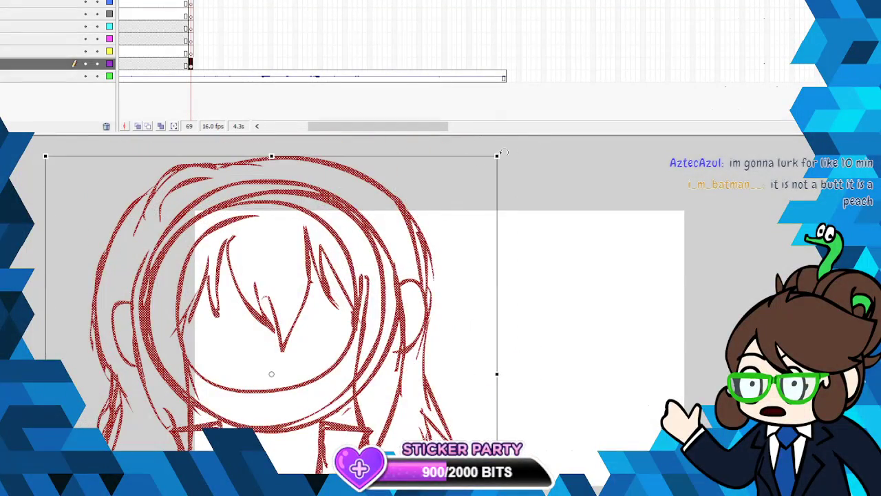
left_click_drag(497, 157, 528, 79)
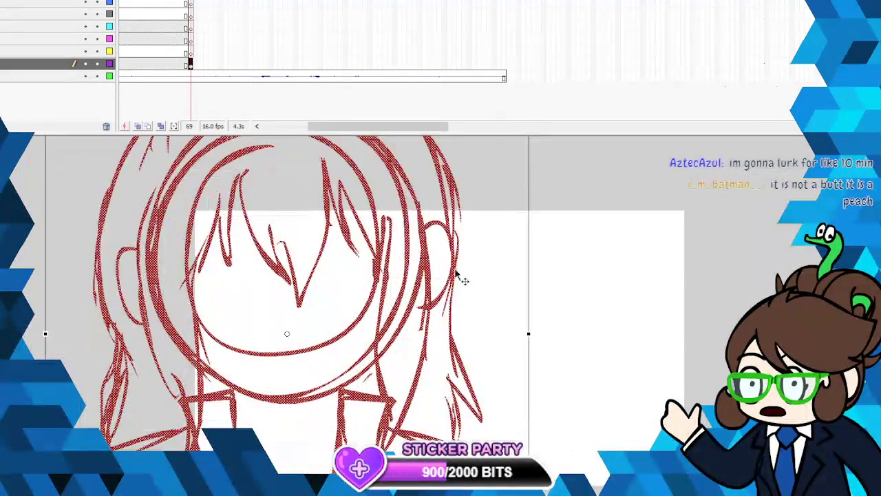
left_click(575, 272)
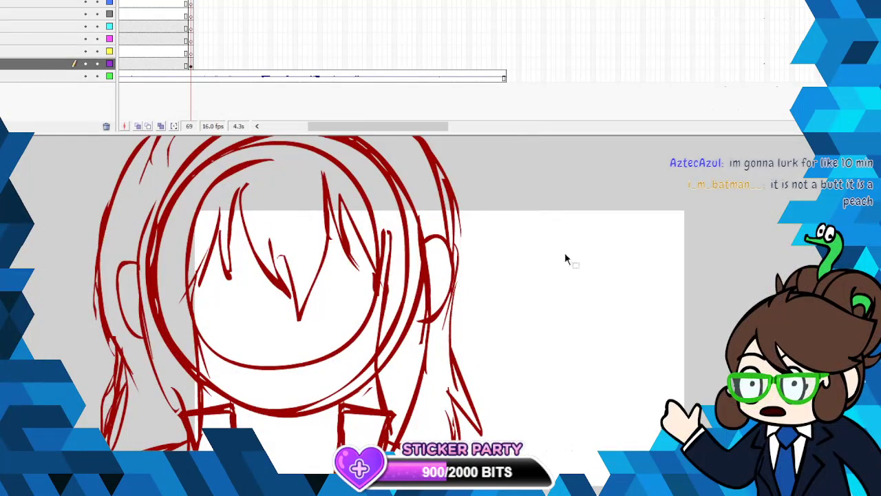
- Shrink the timeline's height to give the canvas more room, and display the enlarged sketch as outlines
left_click(386, 129)
left_click_drag(386, 123, 386, 69)
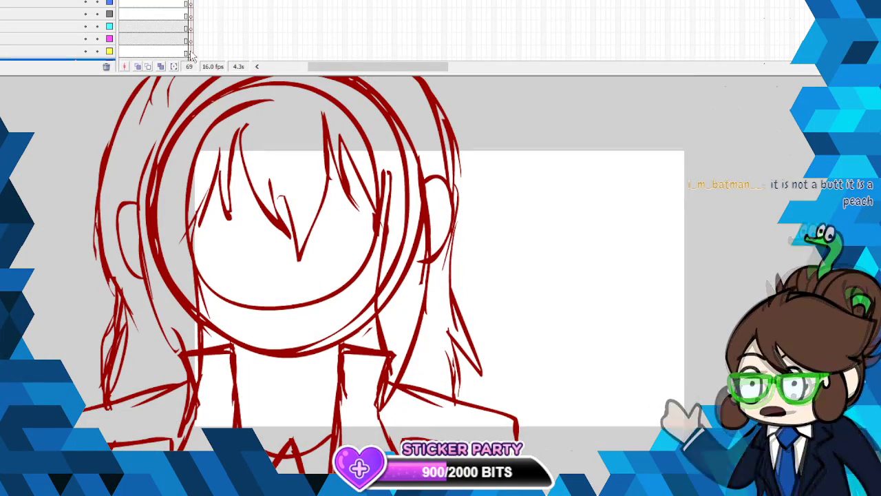
left_click(110, 63)
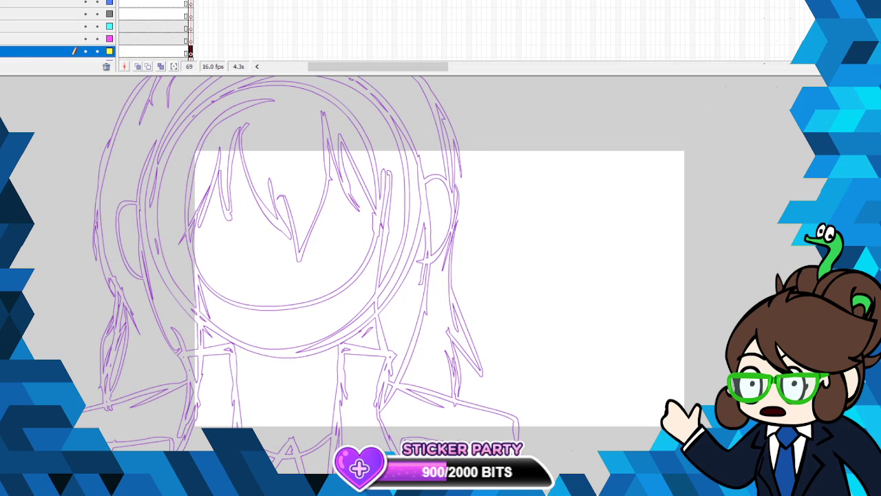
left_click(2, 1)
left_click(2, 1)
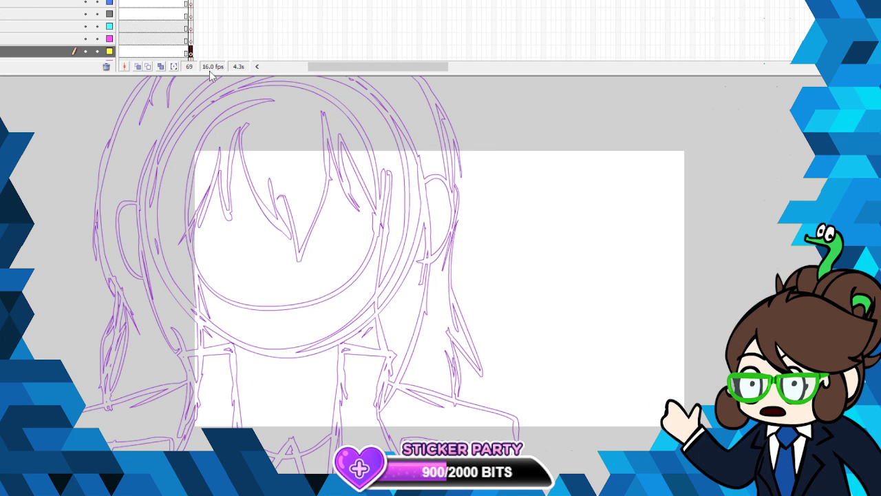
left_click_drag(151, 136, 153, 276)
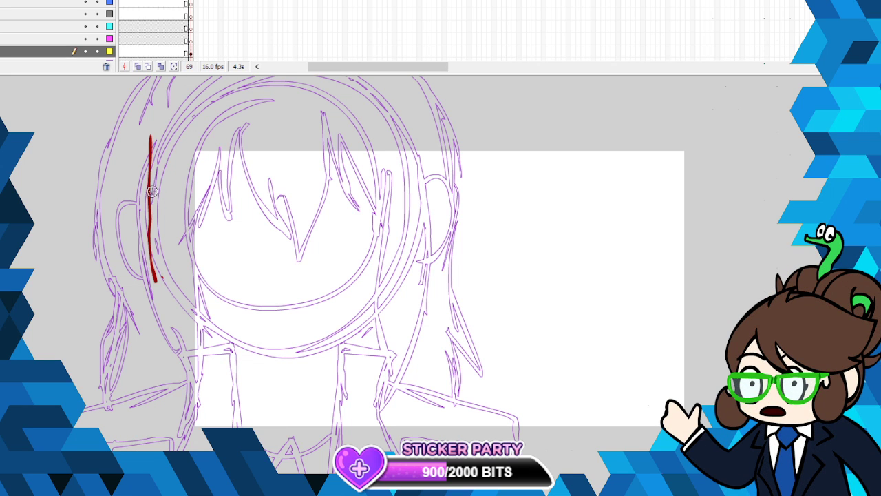
right_click(148, 183)
left_click(158, 195)
right_click(192, 53)
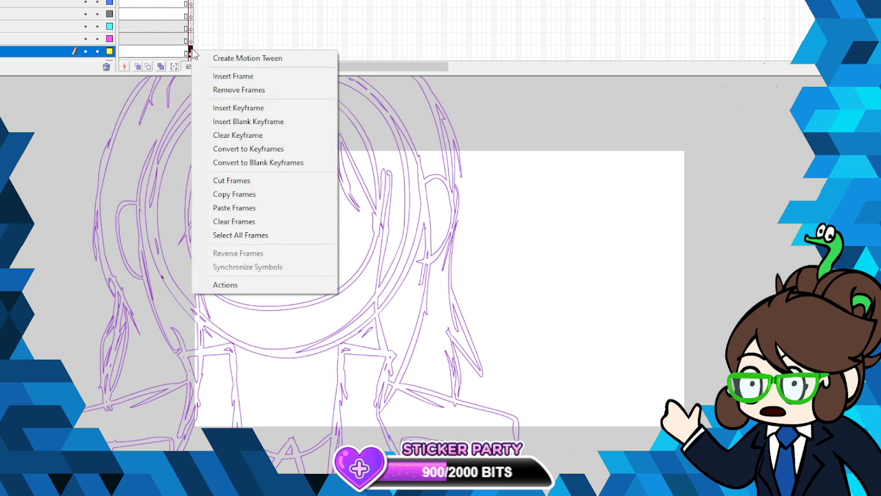
left_click(193, 53)
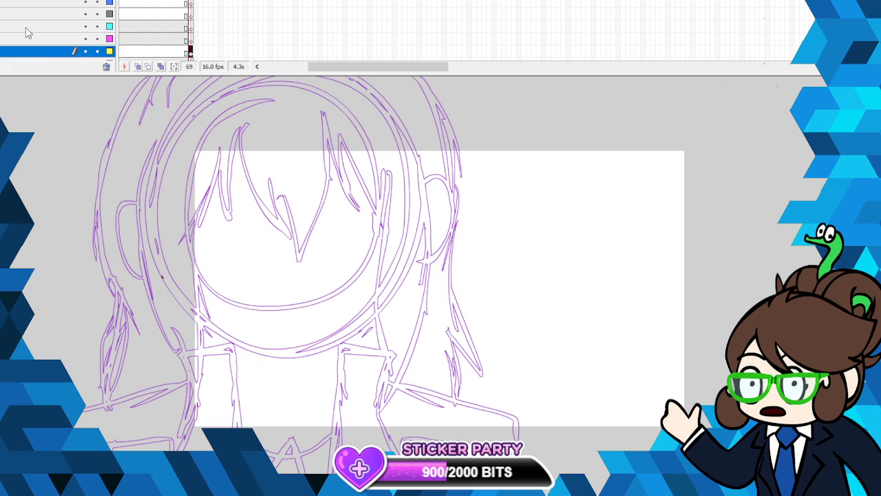
key("Delete")
left_click(8, 0)
left_click(21, 0)
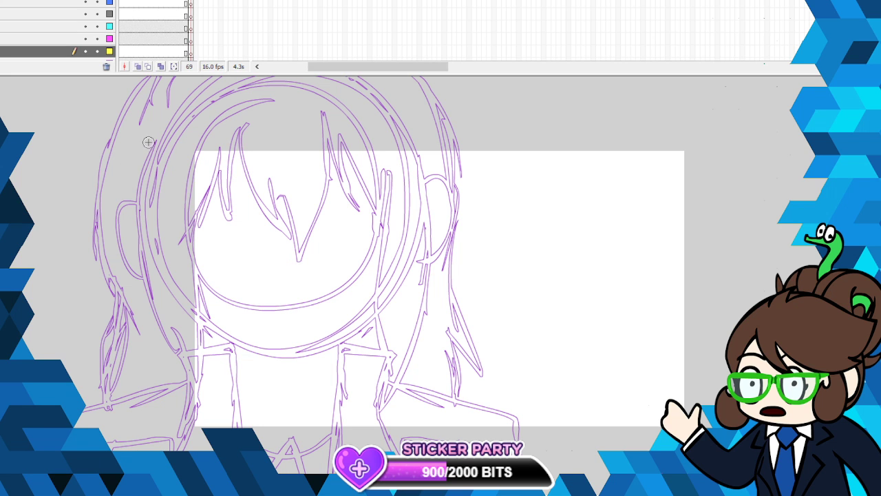
mouse_move(148, 142)
left_mouse_down()
mouse_move(160, 273)
mouse_move(200, 322)
mouse_move(278, 357)
left_mouse_up()
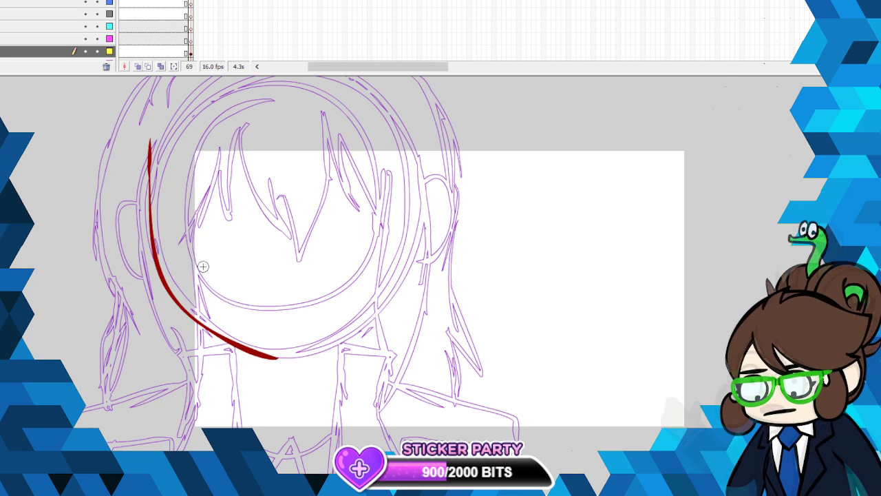
right_click(150, 151)
left_click(163, 159)
- Ink the left half of the face in dark red from temple to chin, and smooth the stroke
mouse_move(151, 126)
left_mouse_down()
mouse_move(150, 246)
mouse_move(161, 288)
mouse_move(202, 326)
mouse_move(282, 360)
left_mouse_up()
right_click(262, 356)
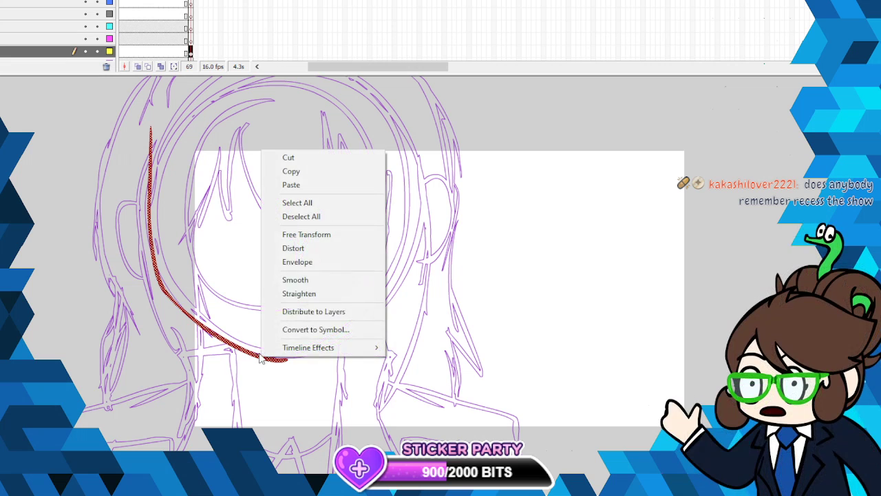
left_click(314, 280)
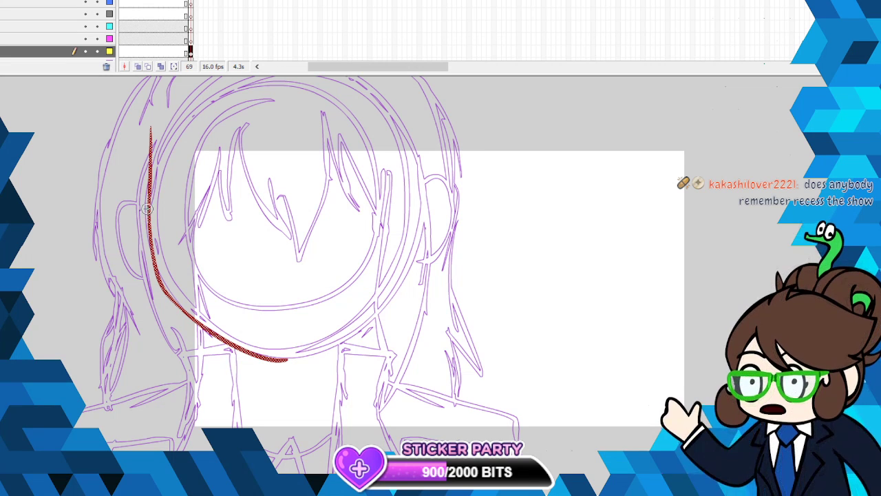
- Ink the left ear as a rounded loop joined to the face line, and smooth the ear and face line together
mouse_move(124, 201)
left_mouse_down()
mouse_move(114, 237)
mouse_move(131, 278)
mouse_move(155, 287)
mouse_move(148, 208)
left_mouse_up()
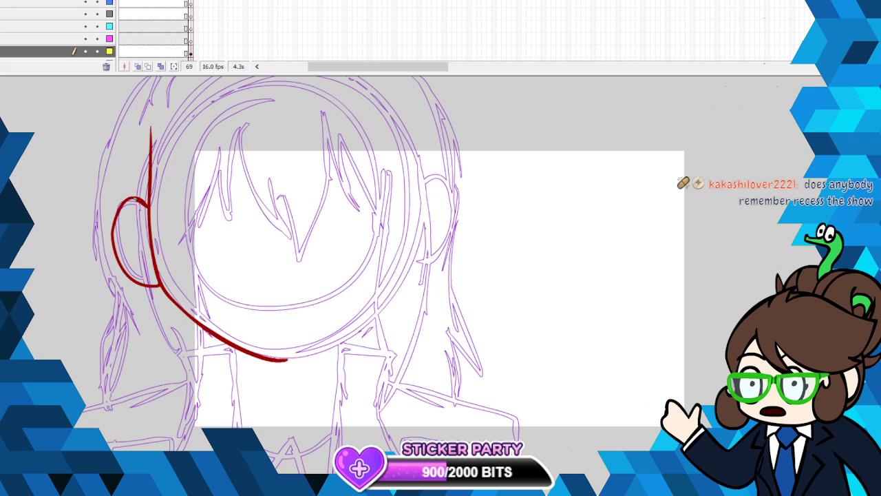
right_click(154, 270)
left_click(193, 398)
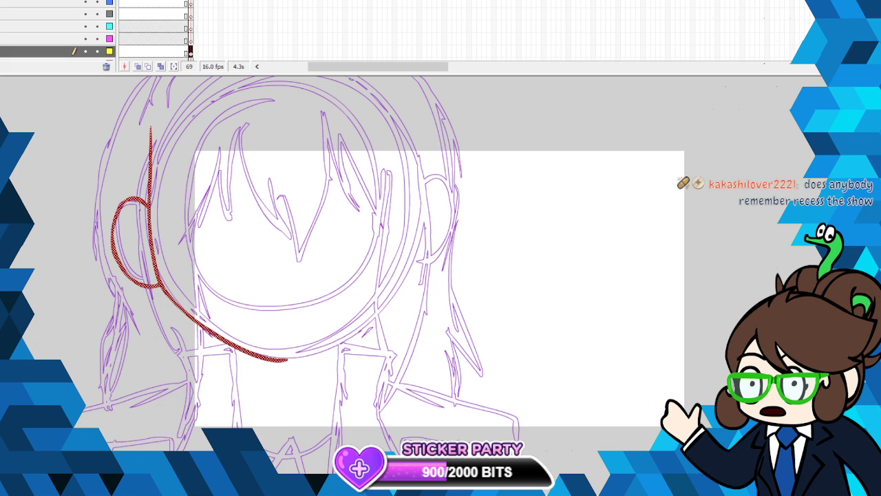
key("Escape")
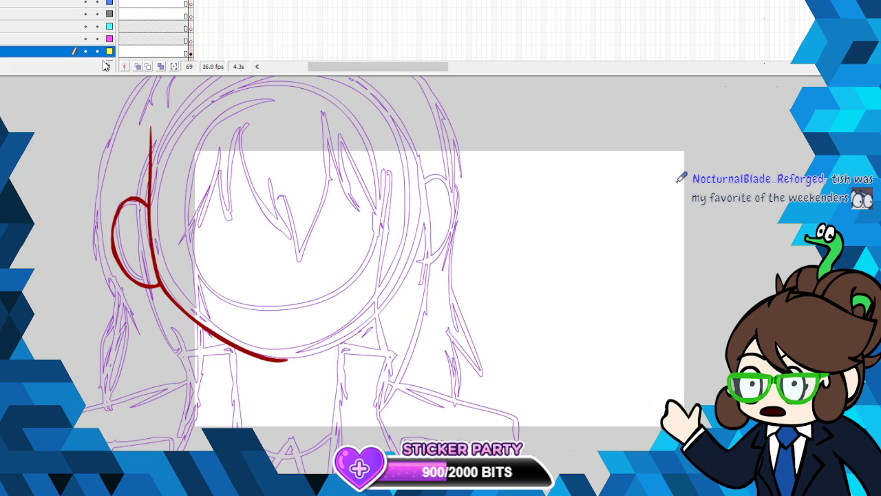
right_click(147, 205)
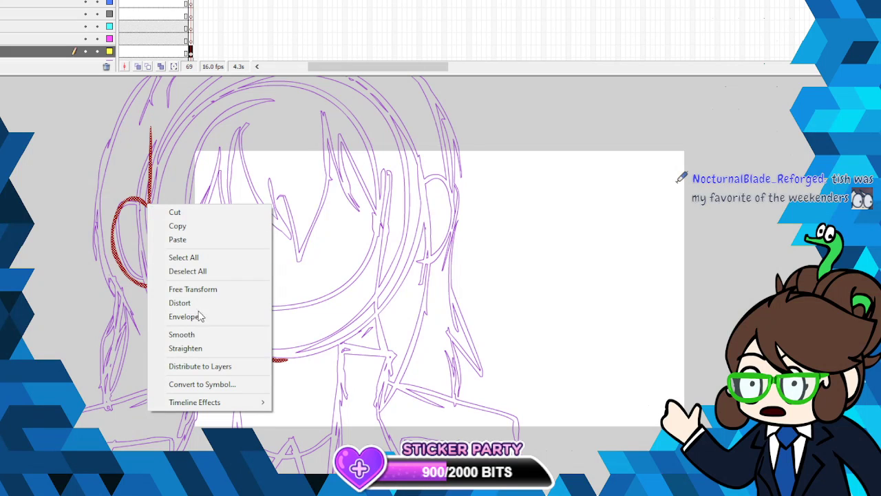
left_click(206, 335)
- Skew the half-face outline slightly with Free Transform so its upper end leans inward
right_click(148, 205)
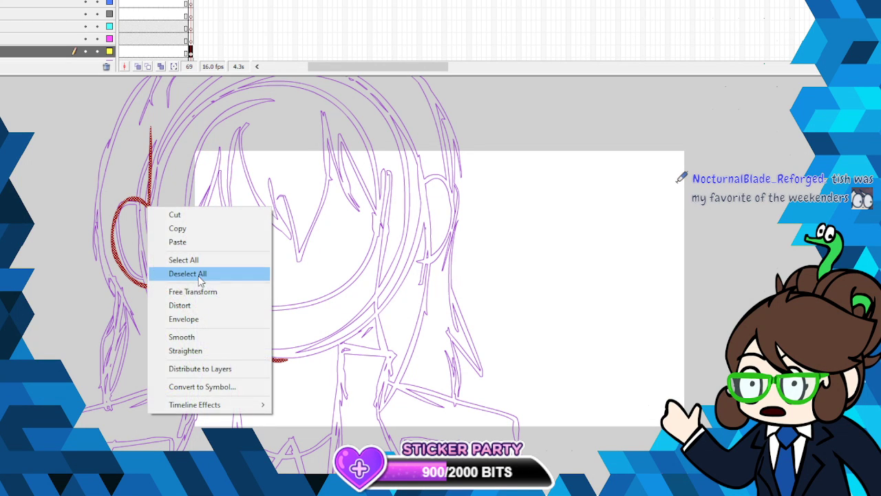
left_click(202, 290)
left_click_drag(215, 125, 219, 126)
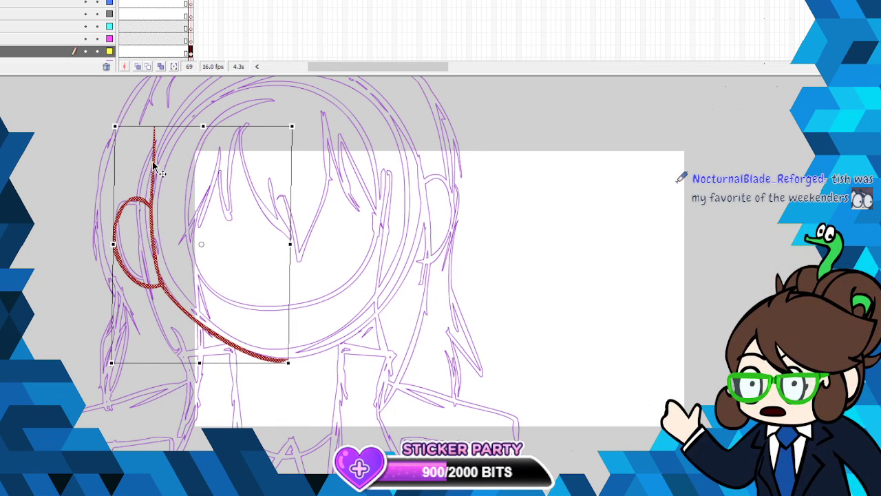
- Duplicate the half-face outline, flip the copy horizontally, and align it on the right so both halves meet at the chin
right_click(153, 161)
left_click(180, 181)
left_click(539, 249)
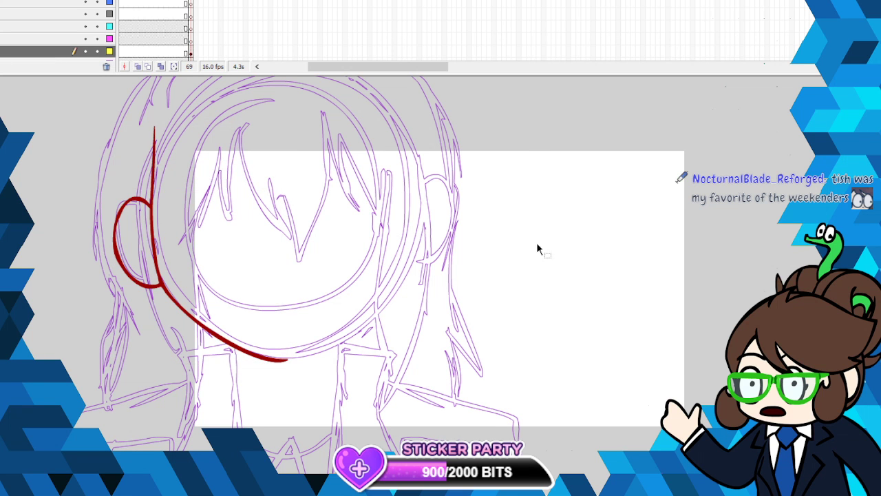
left_click(39, 0)
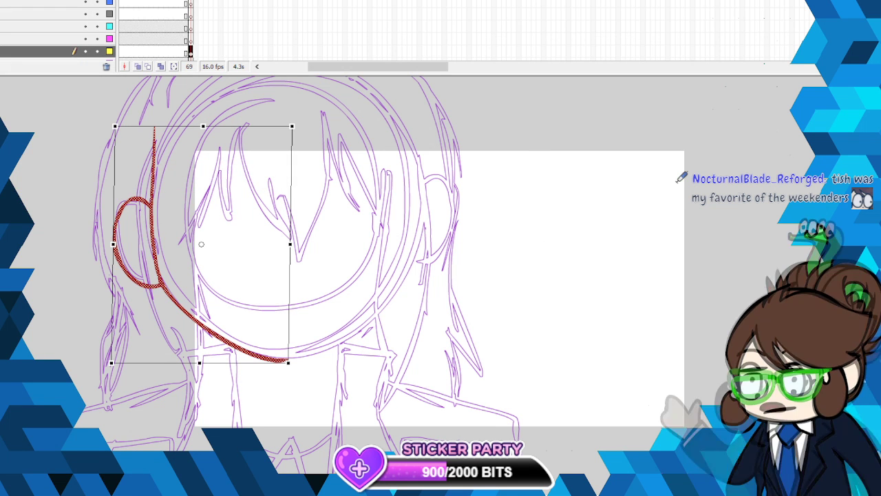
left_click(39, 0)
mouse_move(42, 40)
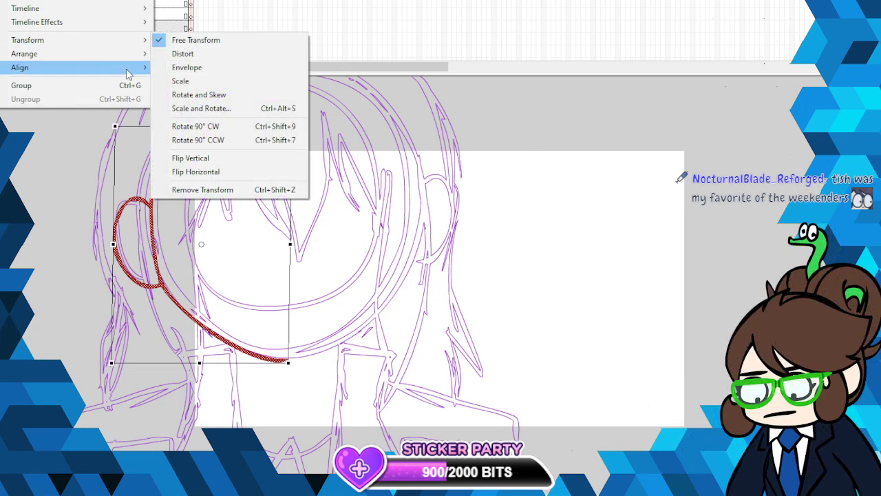
left_click(227, 171)
left_click_drag(243, 284, 398, 288)
left_click(470, 247)
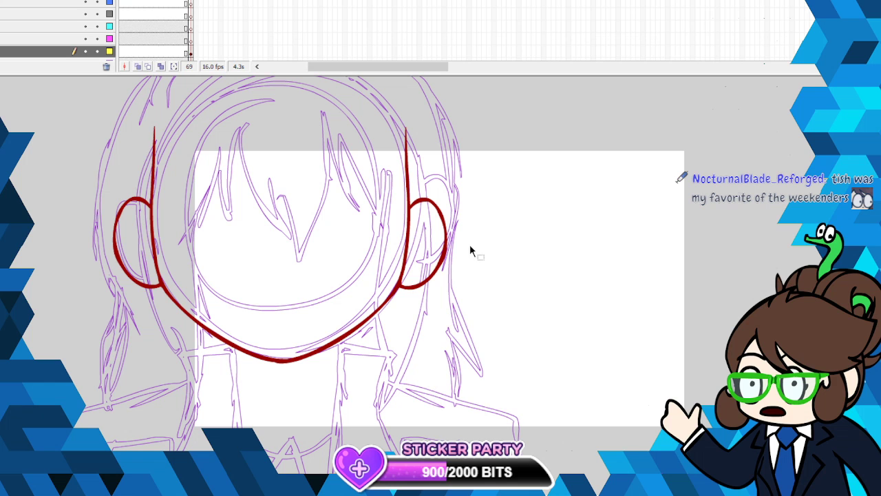
- Select the joined face outline with both ears and nudge it slightly upward over the sketch
right_click(398, 288)
key("Escape")
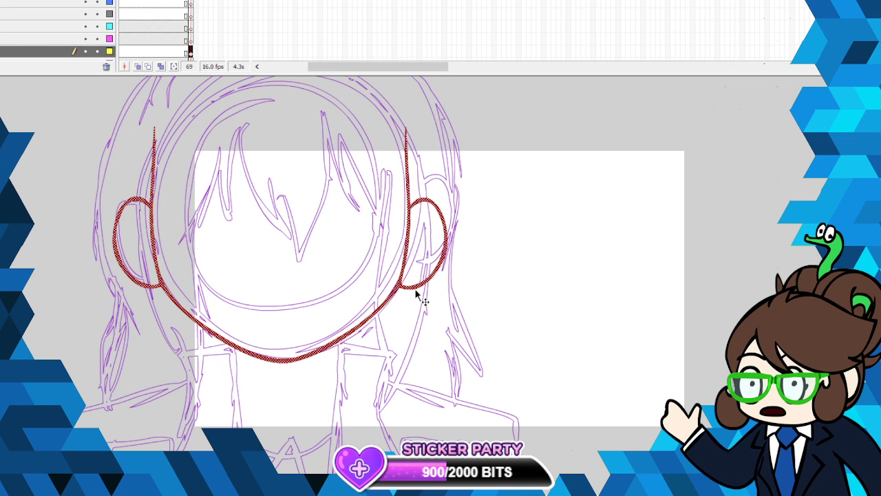
left_click_drag(405, 266, 406, 264)
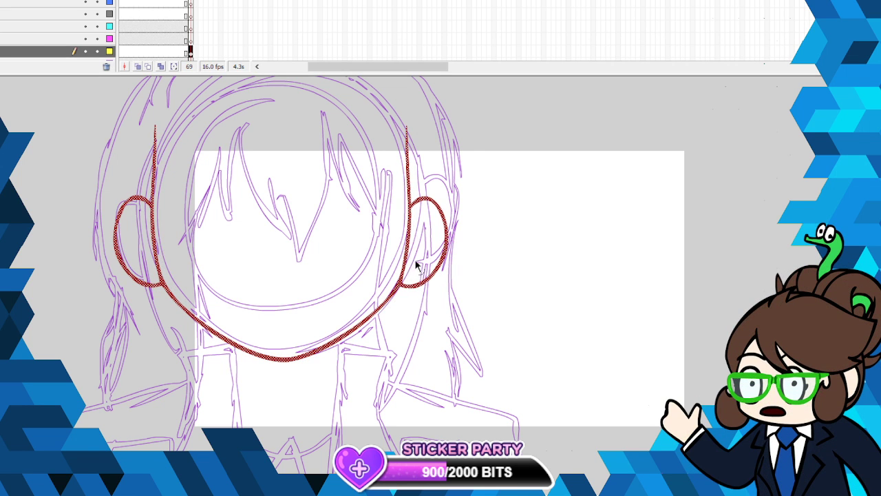
left_click(509, 250)
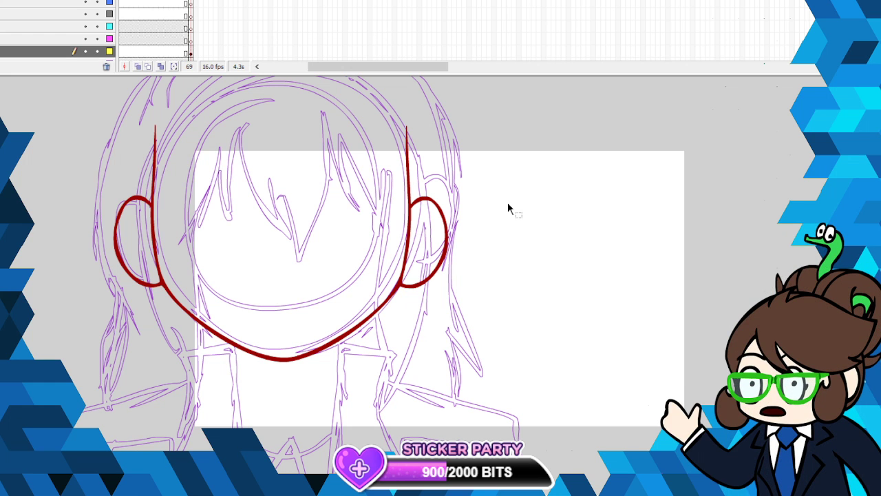
- Ink the left collar flap and the long line descending from its inner corner in black below the chin
scroll(508, 209, "down", 1)
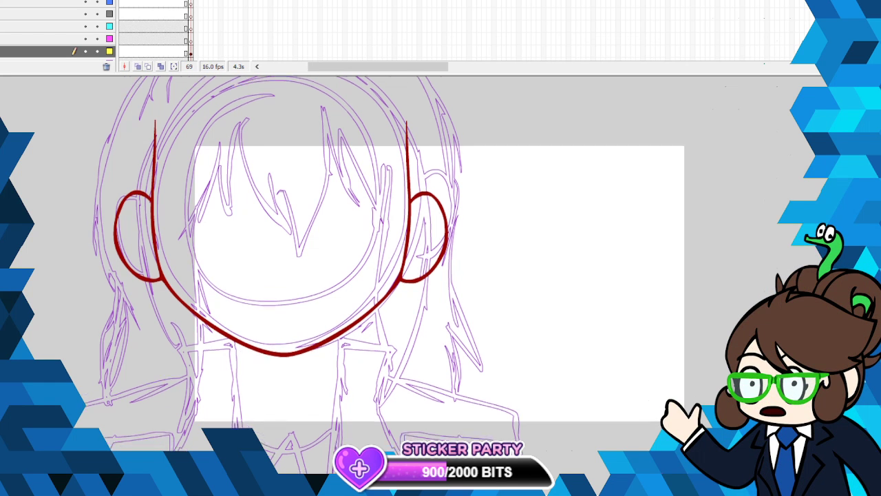
scroll(369, 274, "down", 5)
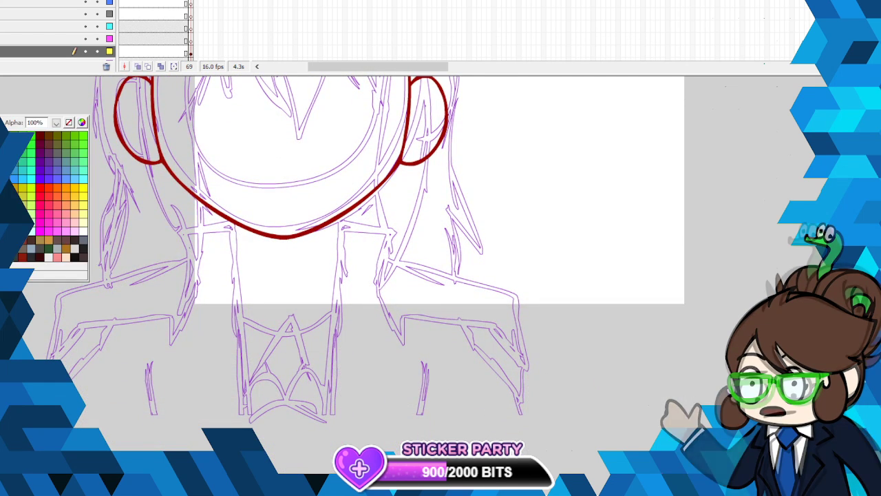
left_click(22, 248)
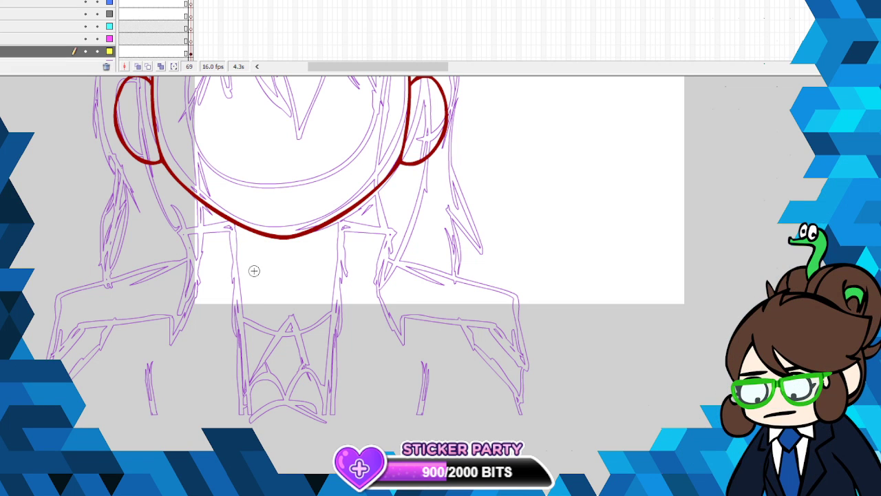
mouse_move(183, 225)
left_mouse_down()
mouse_move(234, 233)
mouse_move(241, 258)
mouse_move(234, 425)
left_mouse_up()
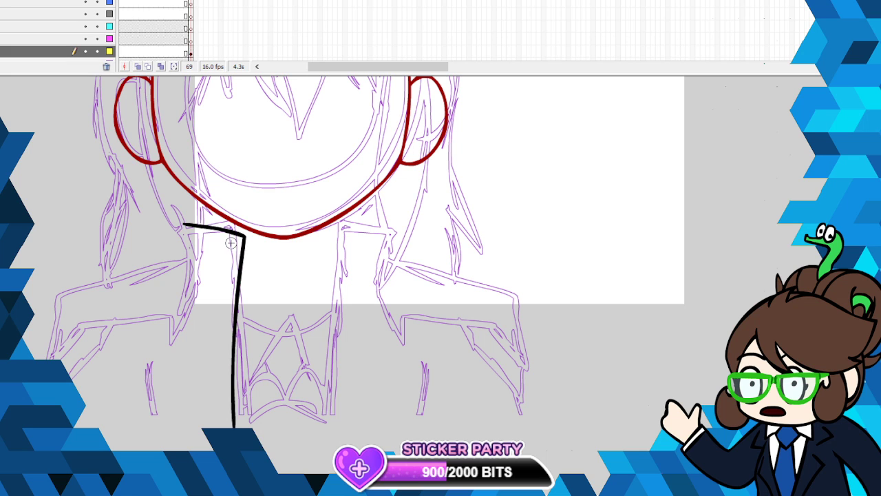
left_click_drag(177, 224, 188, 282)
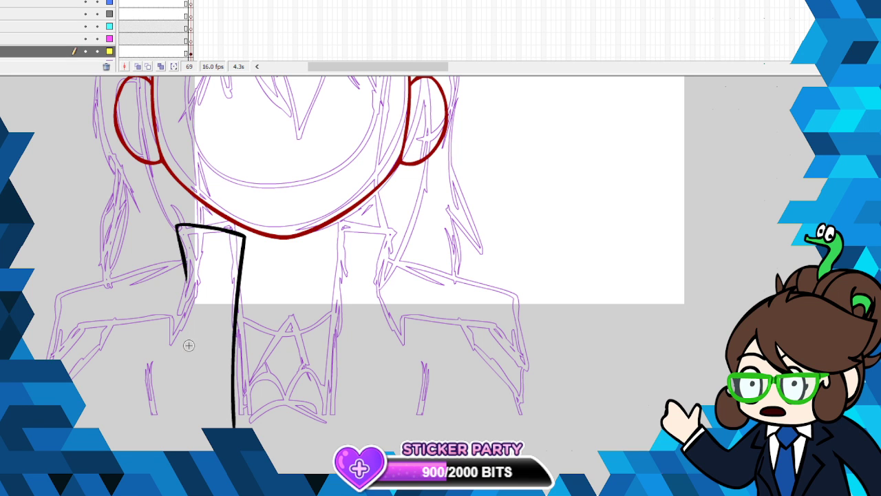
- Smooth the black collar lines and skew them slightly with Free Transform so the outer corner sits higher
right_click(238, 236)
left_click(275, 365)
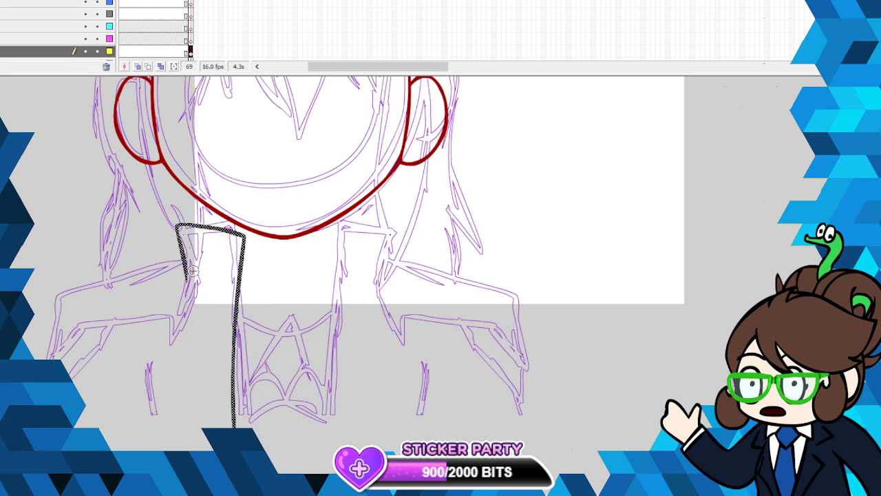
right_click(183, 261)
left_click(216, 348)
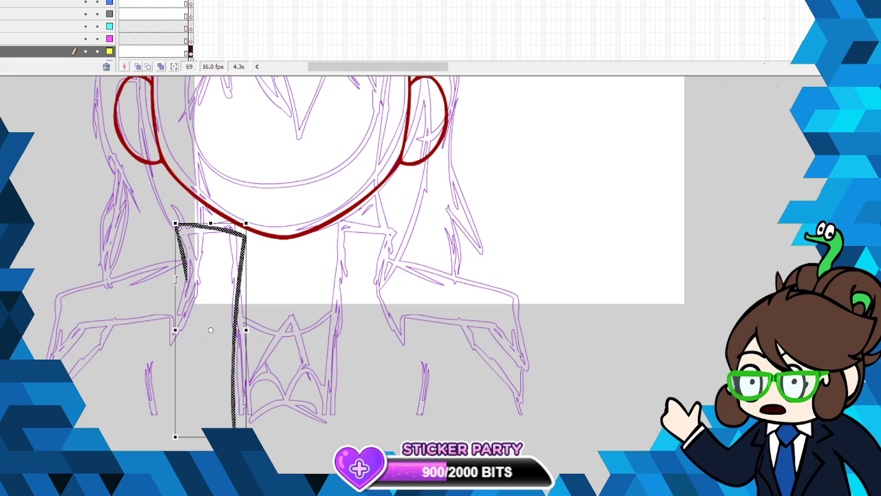
left_click(485, 207)
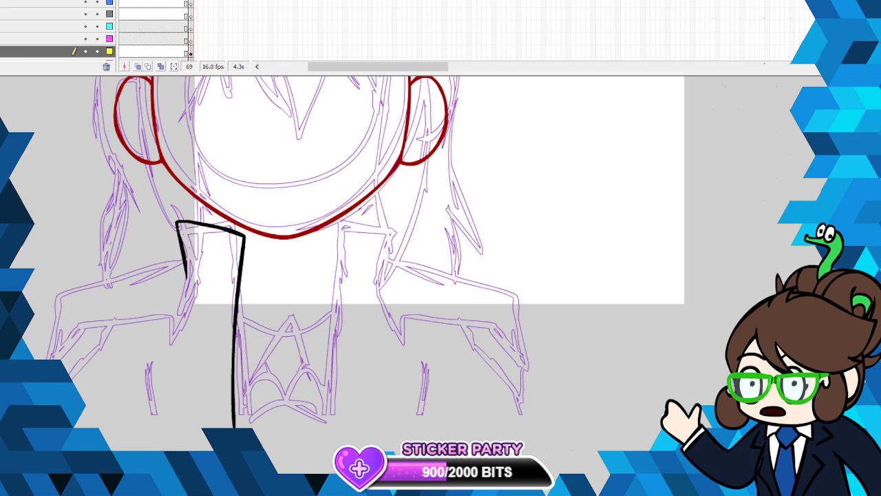
- Ink the top edge of the left shoulder in blue from the collar outward, and redraw its outer edge downward
left_click(3, 275)
left_click(14, 186)
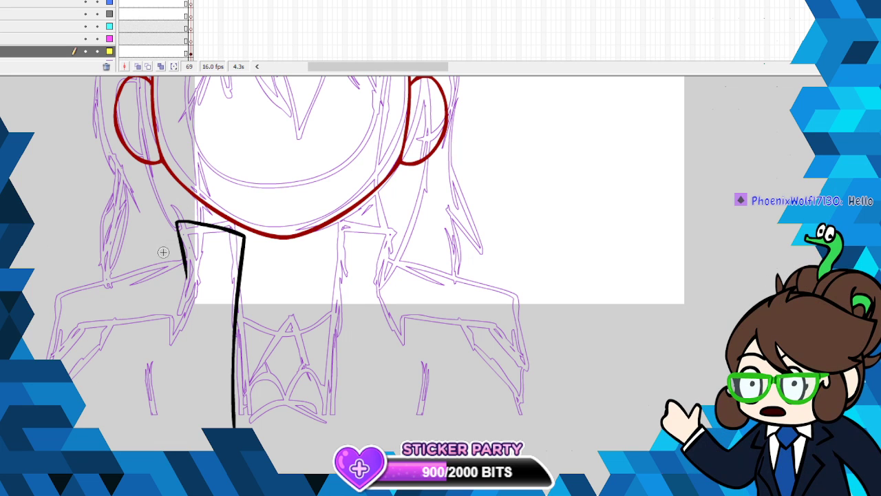
mouse_move(183, 259)
left_mouse_down()
mouse_move(69, 293)
mouse_move(56, 308)
mouse_move(50, 358)
left_mouse_up()
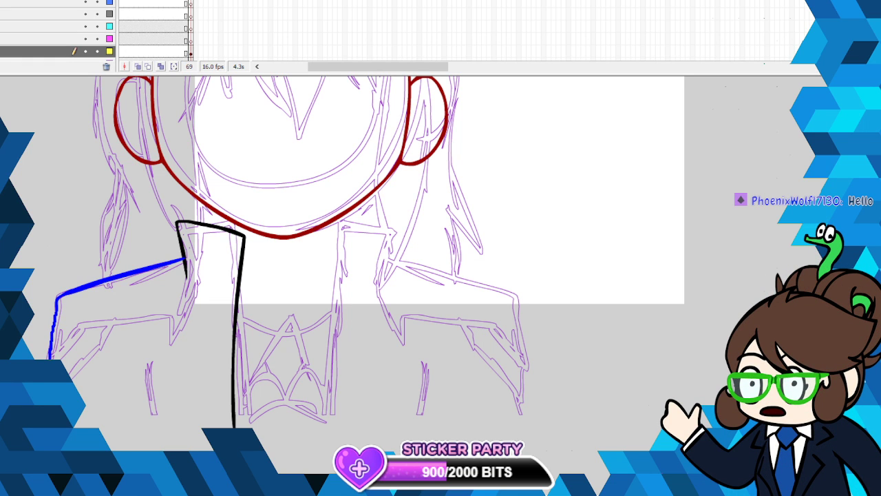
key("ctrl+z")
left_click_drag(57, 300, 47, 358)
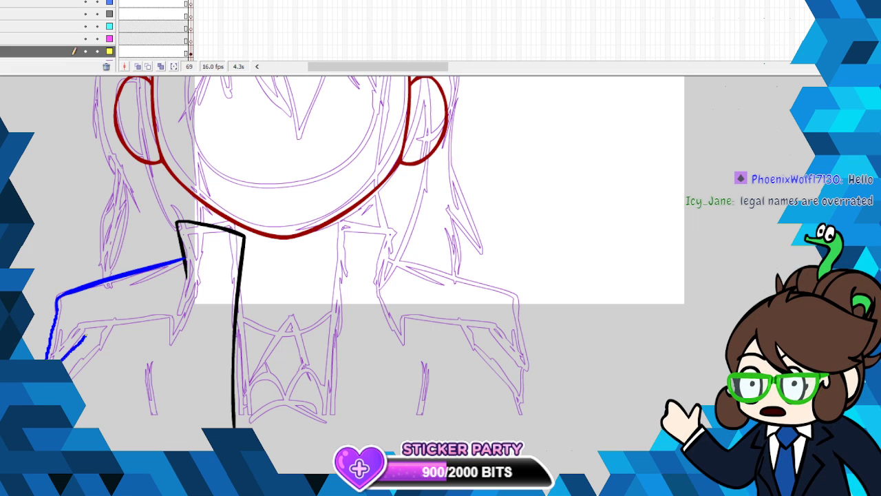
- Close the blue left shoulder shape by inking its lower edge and the pointed inner edge beside the collar
left_click_drag(86, 336, 95, 322)
mouse_move(186, 267)
left_mouse_down()
mouse_move(172, 340)
mouse_move(169, 321)
left_mouse_up()
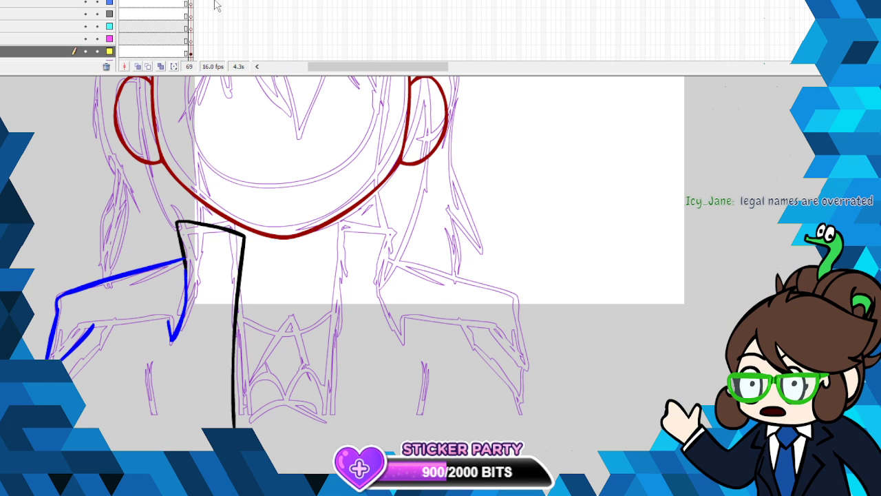
key(".")
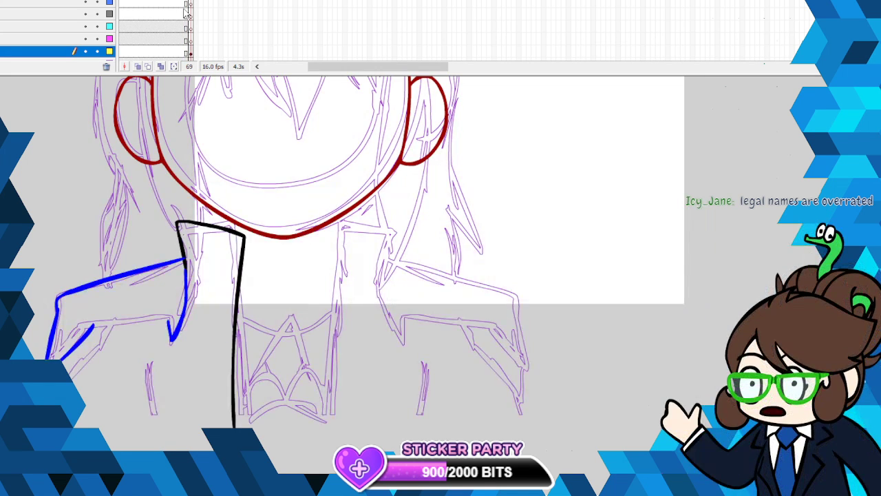
left_click_drag(169, 321, 94, 324)
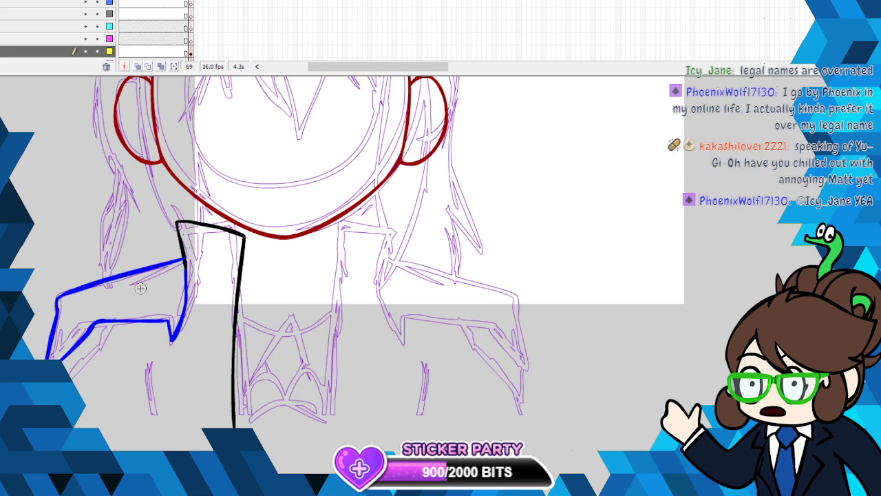
- Ink the left sleeve's inner edge, the diagonal chest crease and the bottom hem in blue, and recolour the black collar lines blue
mouse_move(112, 321)
left_mouse_down()
mouse_move(88, 420)
mouse_move(104, 355)
mouse_move(74, 382)
left_mouse_up()
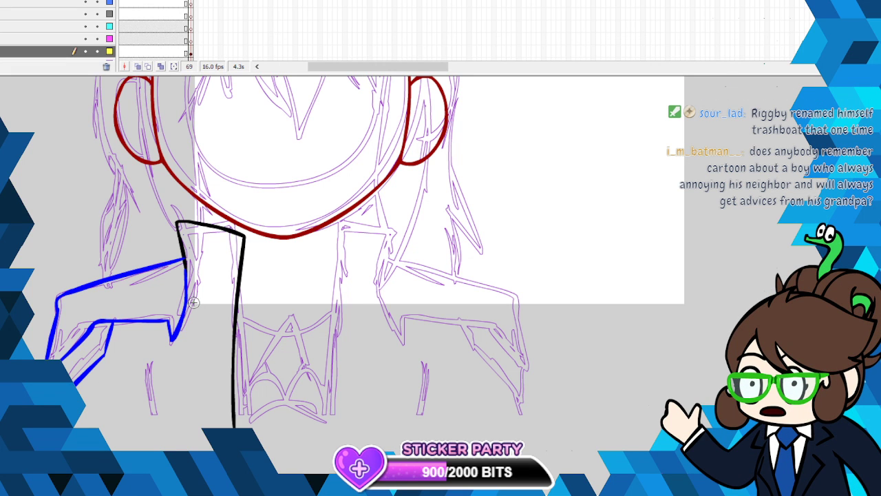
scroll(194, 303, "down", 3)
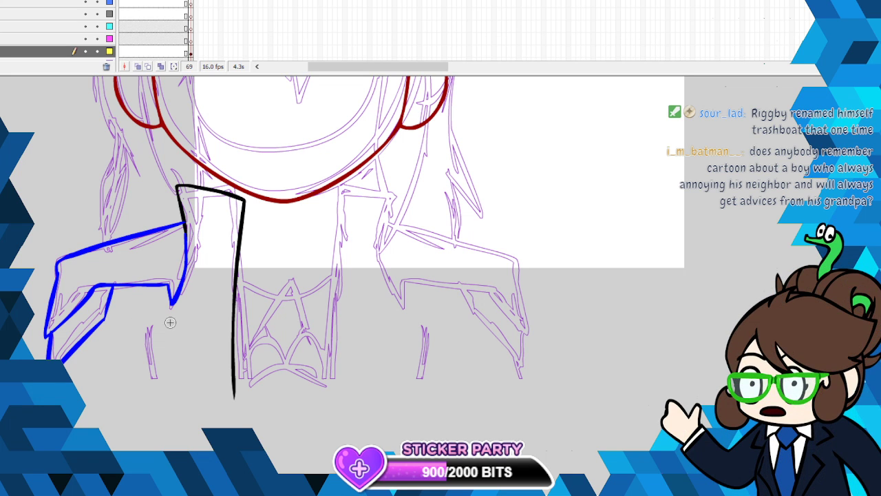
left_click_drag(172, 318, 154, 387)
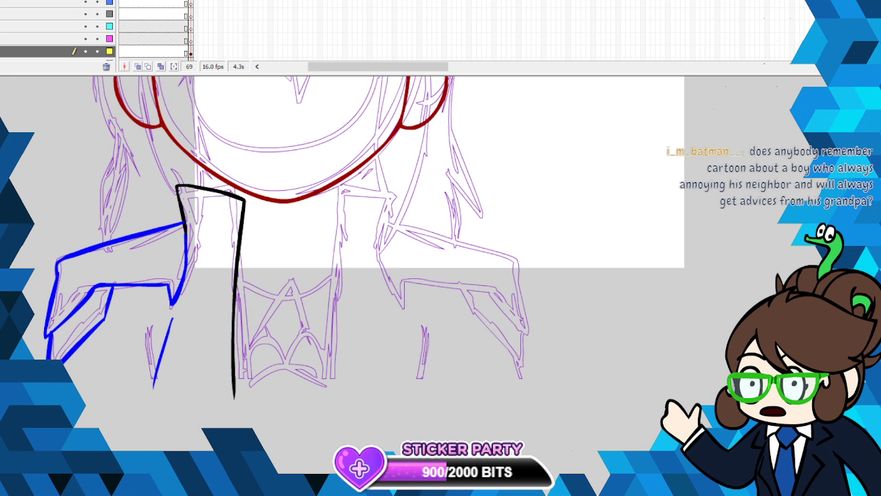
left_click_drag(81, 399, 234, 392)
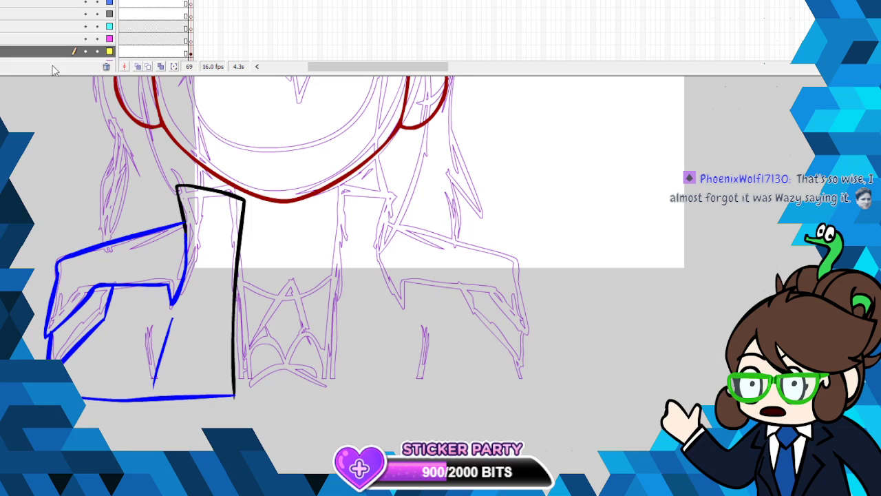
left_click(183, 219)
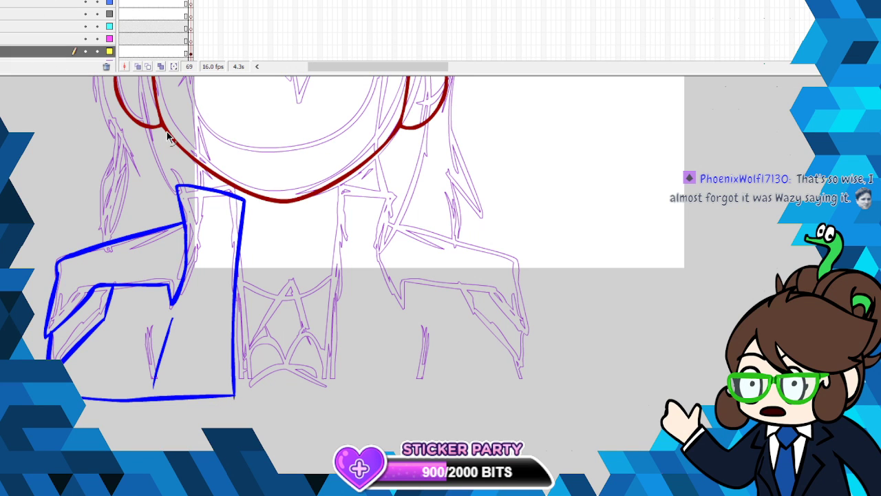
- Duplicate the inked left half of the jacket, flip it horizontally, and place the copy on the right side as its mirror
double_click(240, 249)
right_click(240, 246)
left_click(272, 268)
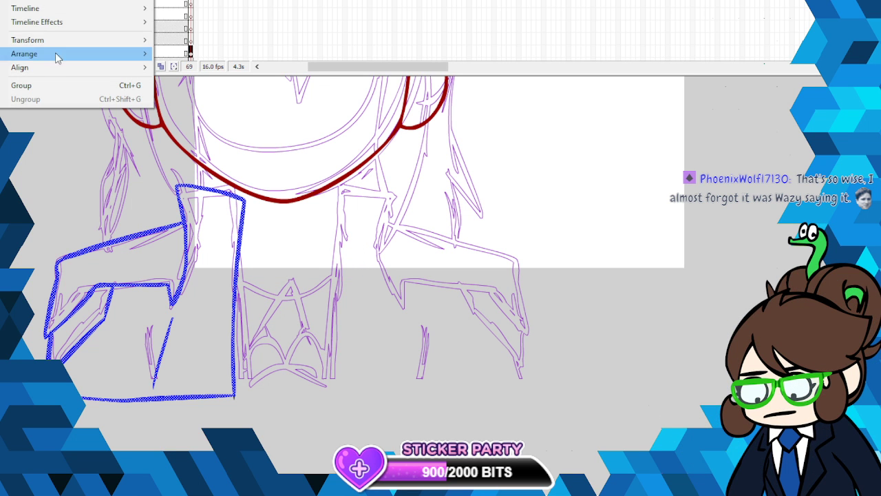
mouse_move(55, 39)
left_click(259, 170)
left_click_drag(203, 258, 487, 253)
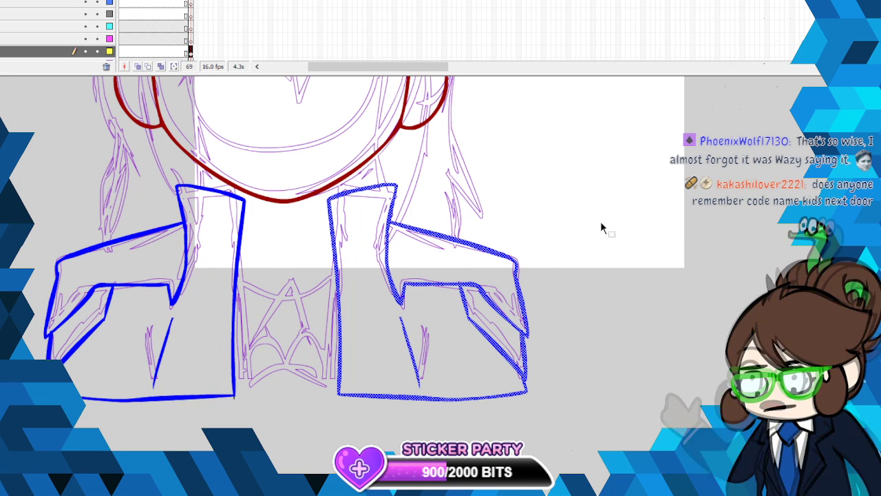
left_click(625, 242)
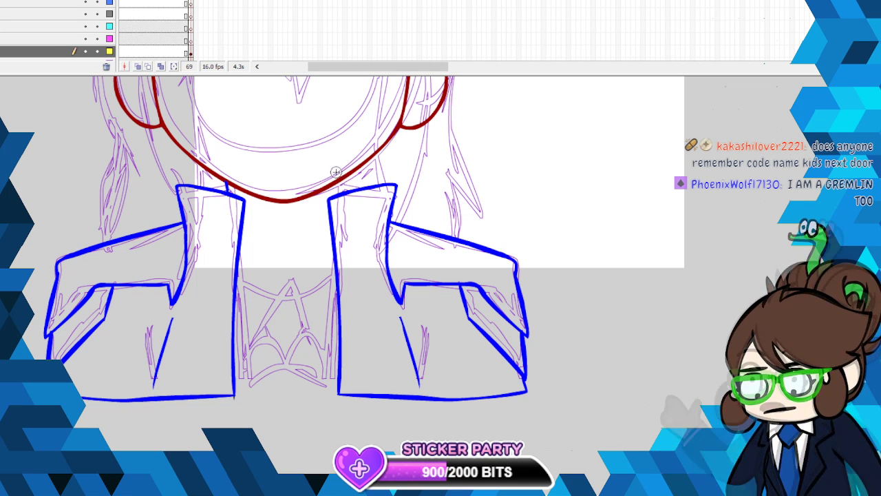
- Ink short blue neck lines between the jaw and both collar flaps, and a narrow V-shaped neckline under the chin, redrawing it thicker
left_click(1, 0)
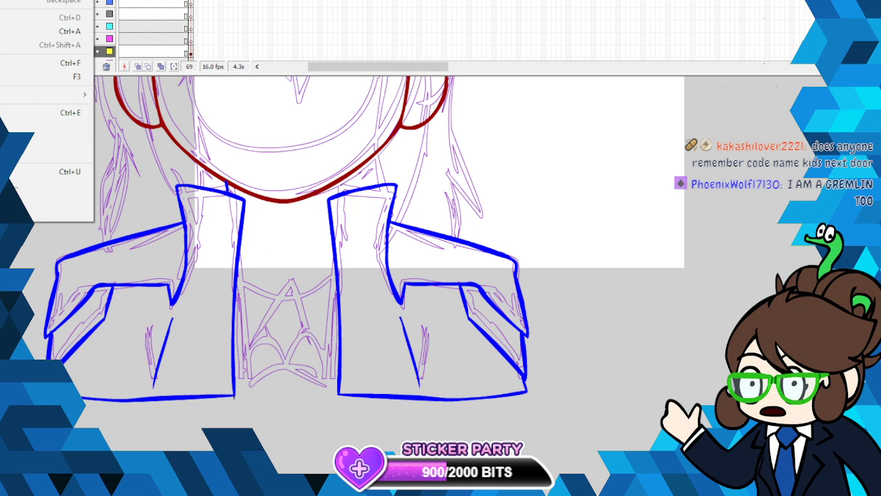
key("Escape")
key("ctrl+z")
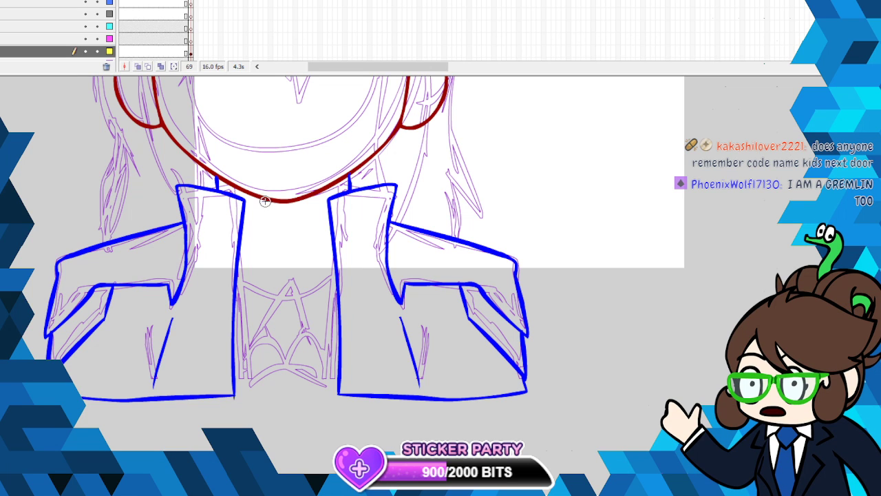
mouse_move(266, 200)
left_mouse_down()
mouse_move(289, 263)
mouse_move(295, 200)
left_mouse_up()
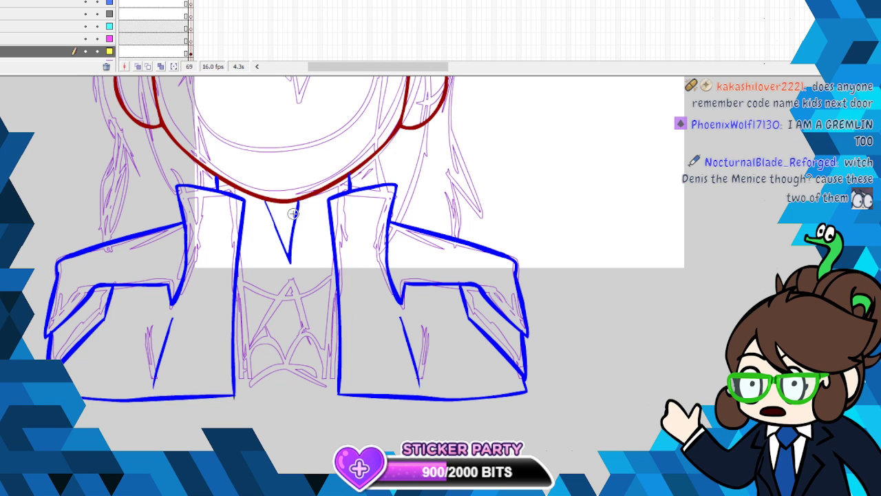
key("ctrl+z")
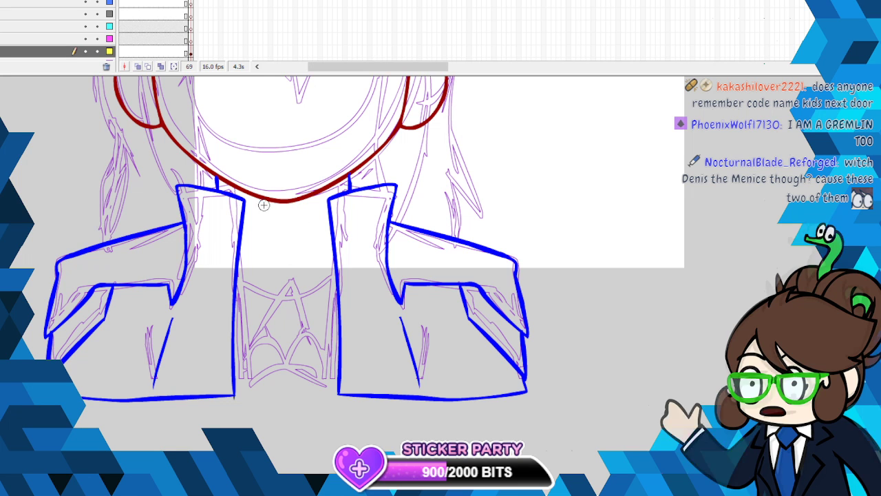
mouse_move(264, 199)
left_mouse_down()
mouse_move(289, 263)
mouse_move(300, 202)
left_mouse_up()
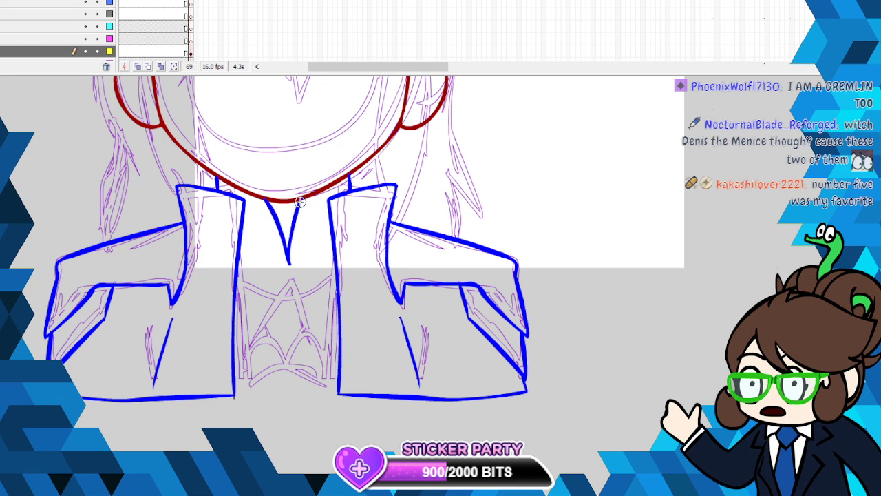
- Ink a small blue round button below the V neckline and a downward-curving line joining the two jacket fronts beneath it
mouse_move(288, 270)
left_mouse_down()
mouse_move(292, 283)
mouse_move(289, 271)
left_mouse_up()
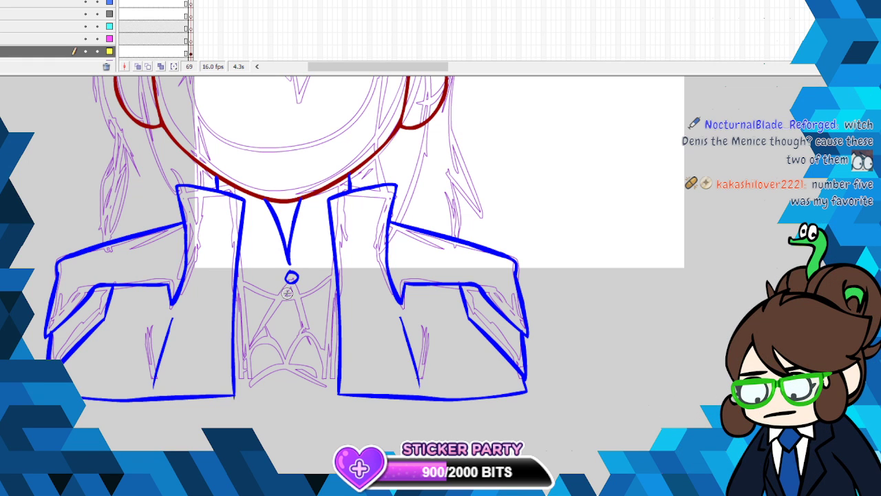
mouse_move(234, 301)
left_mouse_down()
mouse_move(287, 321)
mouse_move(325, 313)
left_mouse_up()
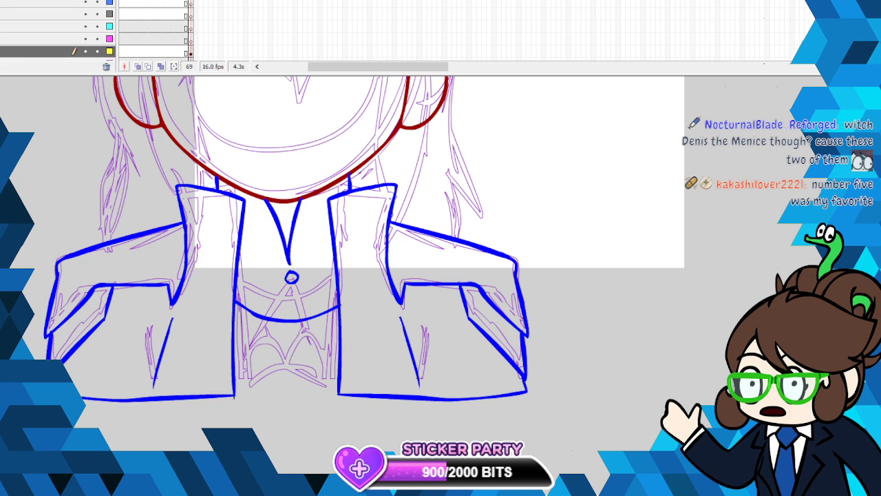
key("ctrl+z")
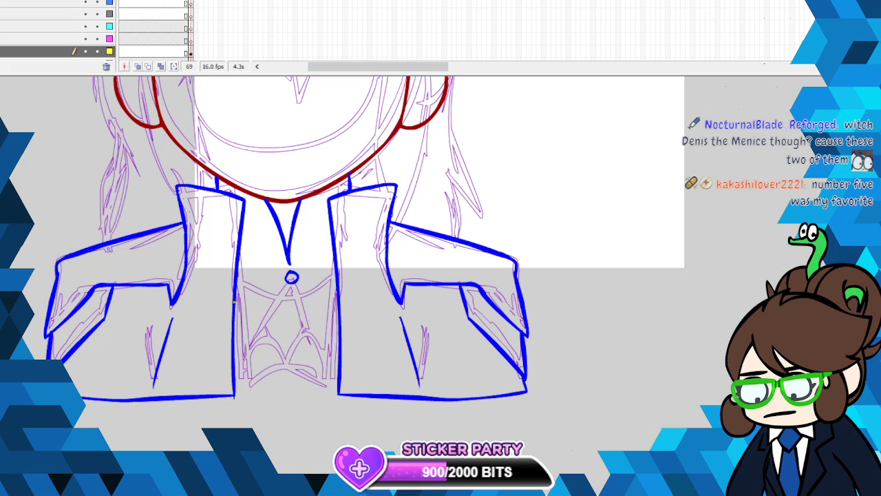
left_click_drag(234, 302, 339, 303)
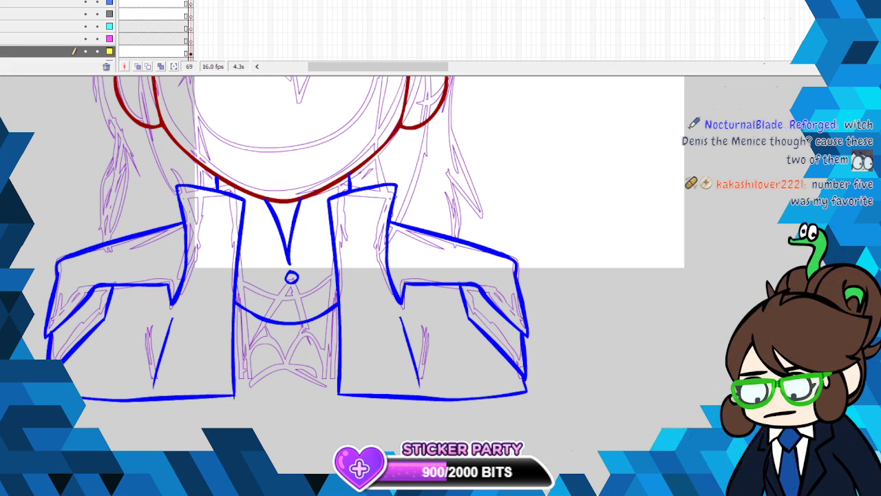
- Ink the chest emblem in dark red between the jacket fronts: a pointed peak with curved sides, an arched lower edge and an inner diamond
left_click(2, 123)
left_click(41, 200)
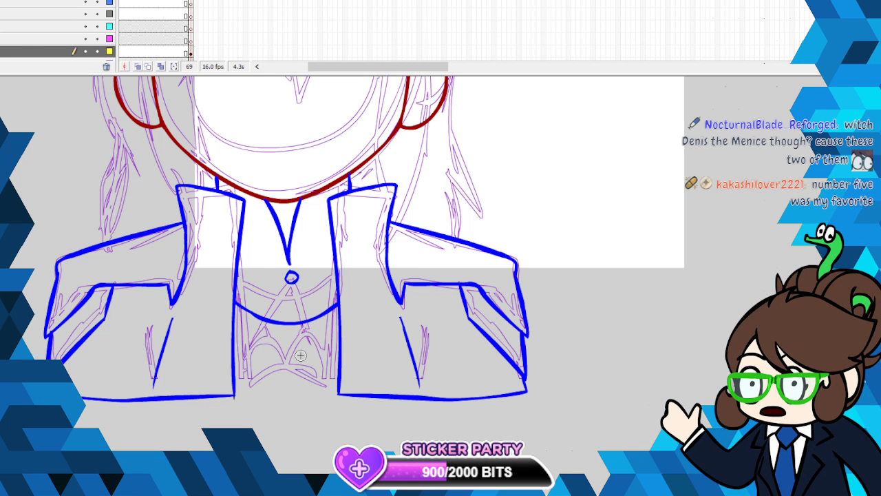
left_click_drag(289, 307, 258, 359)
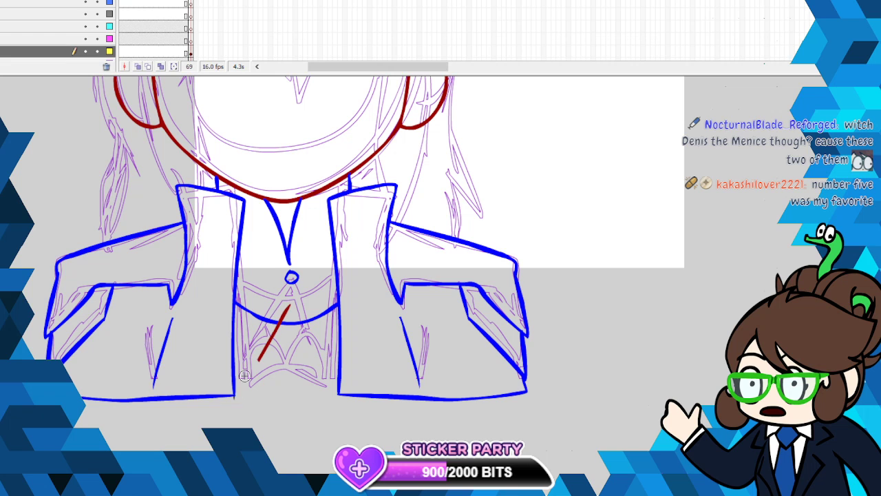
left_click_drag(290, 306, 315, 364)
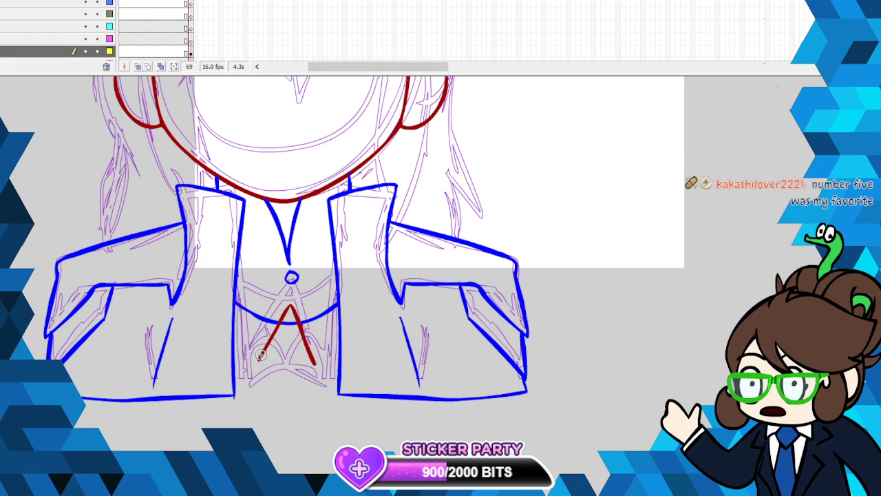
left_click_drag(234, 374, 259, 359)
left_click_drag(337, 370, 340, 380)
mouse_move(236, 391)
left_mouse_down()
mouse_move(292, 376)
mouse_move(339, 394)
left_mouse_up()
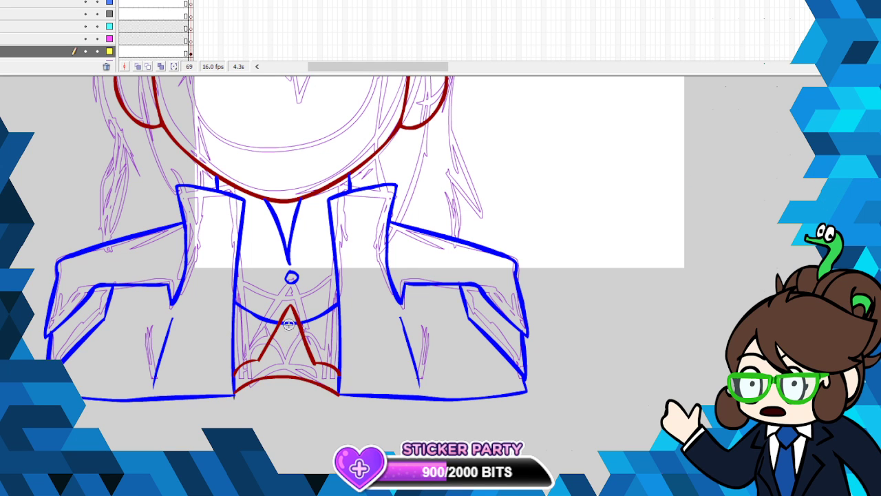
mouse_move(286, 322)
left_mouse_down()
mouse_move(270, 359)
mouse_move(281, 369)
mouse_move(293, 355)
mouse_move(289, 326)
left_mouse_up()
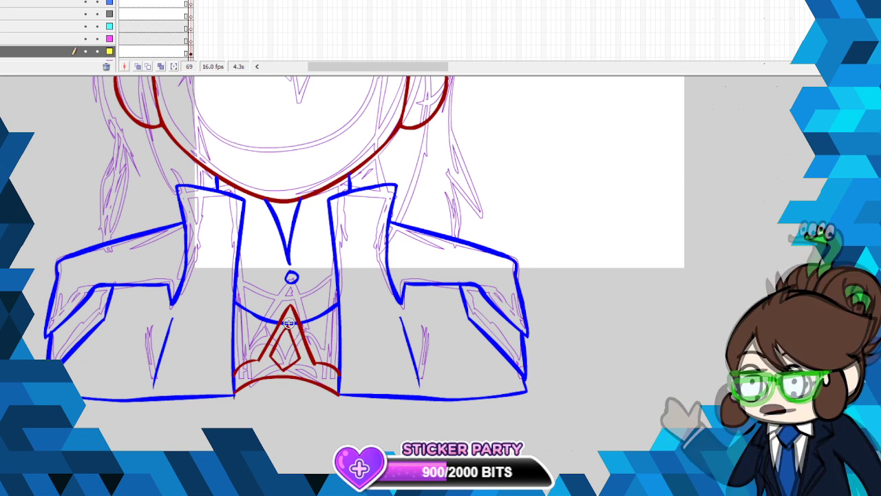
right_click(289, 321)
left_click(334, 126)
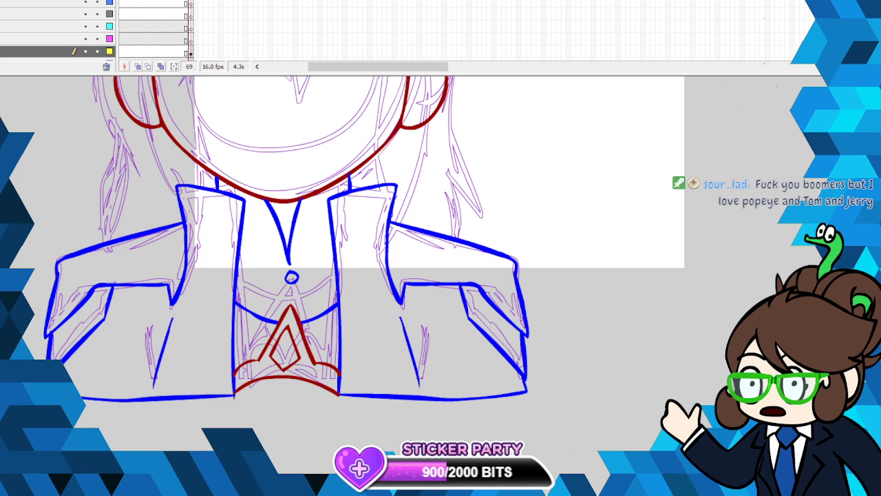
- Try to ink the outer hair contour over the upper-left crown in dark red as a rounded, smoothed curve
scroll(344, 276, "up", 3)
left_click(190, 51)
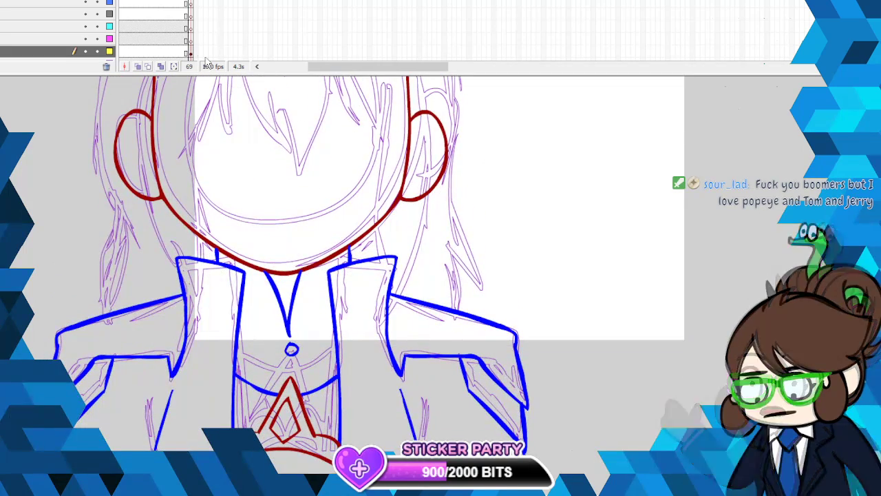
key("Escape")
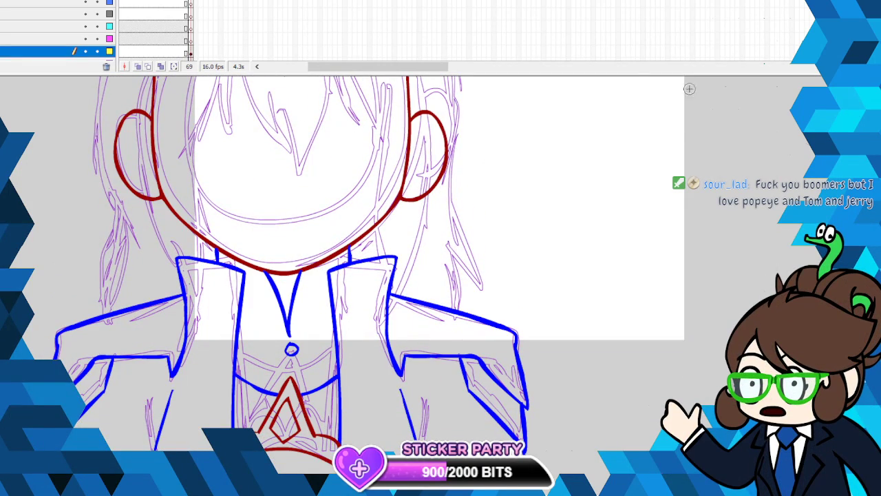
scroll(344, 275, "up", 8)
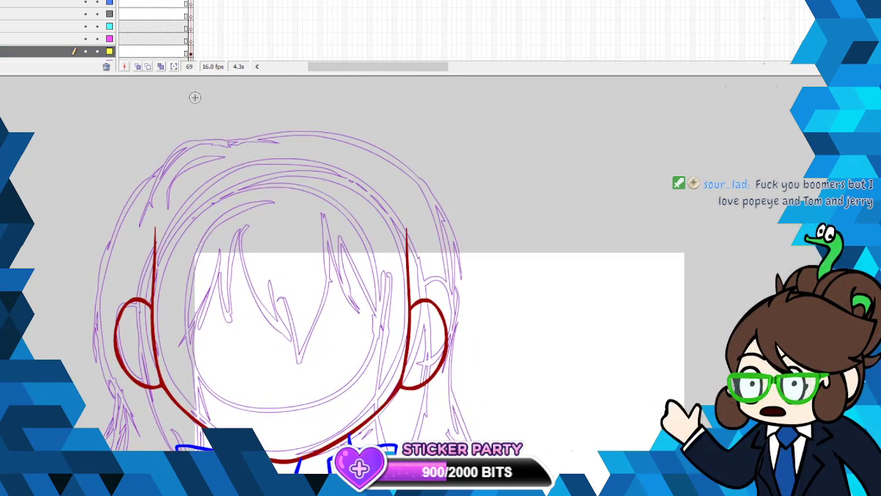
mouse_move(254, 139)
left_mouse_down()
mouse_move(177, 143)
mouse_move(146, 168)
left_mouse_up()
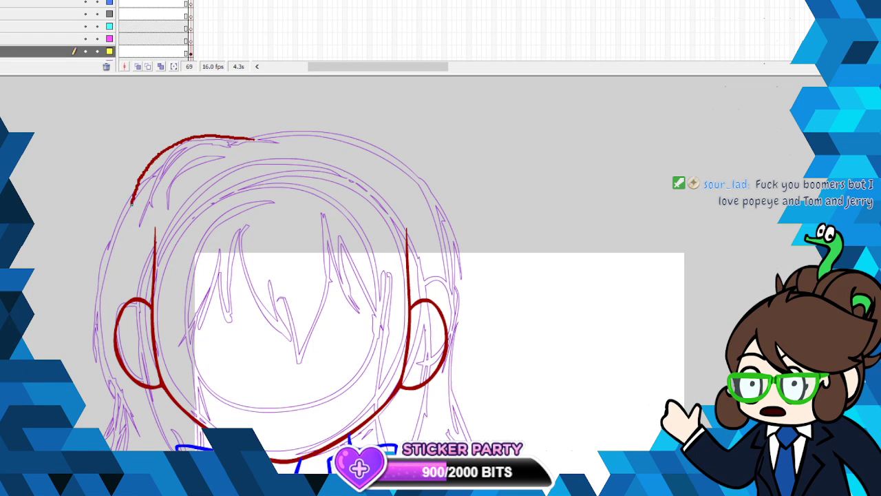
left_click_drag(132, 203, 130, 212)
left_click(181, 141)
key("Escape")
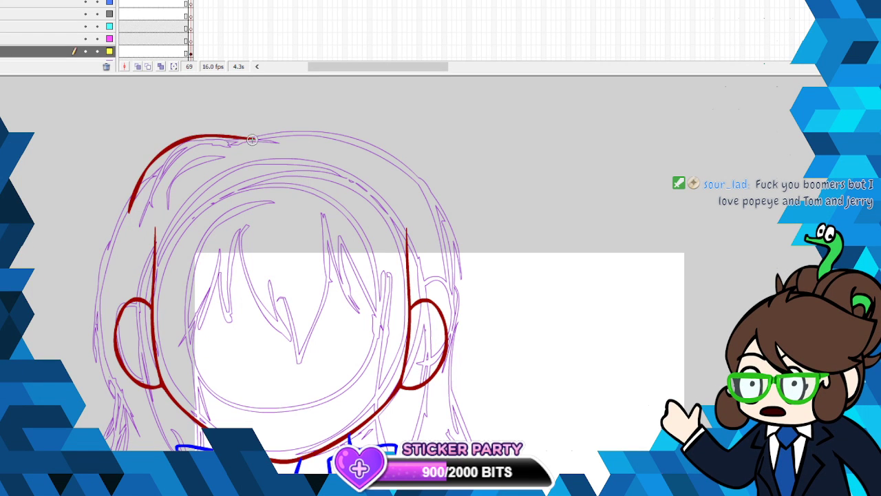
- Redraw the upper-left outer hair contour in dark red, ink a shorter parallel line inside it, and smooth both strokes
right_click(245, 138)
left_click(247, 145)
mouse_move(264, 143)
left_mouse_down()
mouse_move(189, 136)
mouse_move(169, 148)
mouse_move(128, 209)
left_mouse_up()
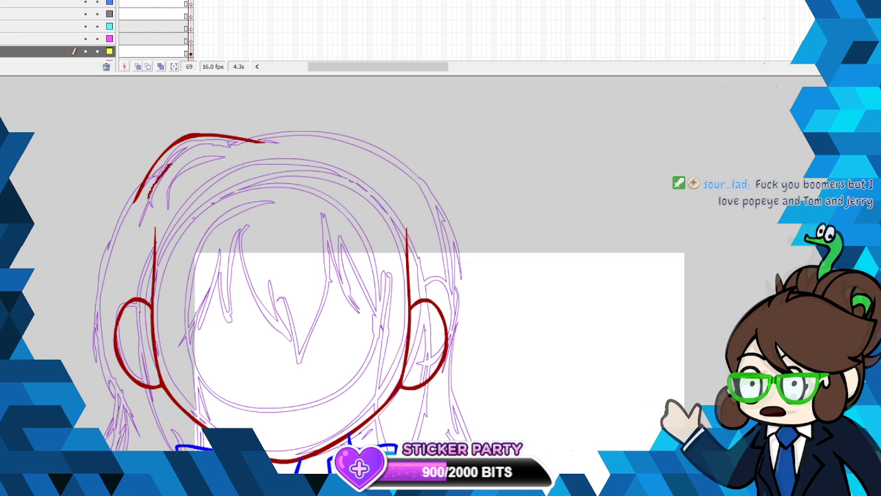
mouse_move(171, 164)
left_mouse_down()
mouse_move(222, 146)
mouse_move(243, 151)
left_mouse_up()
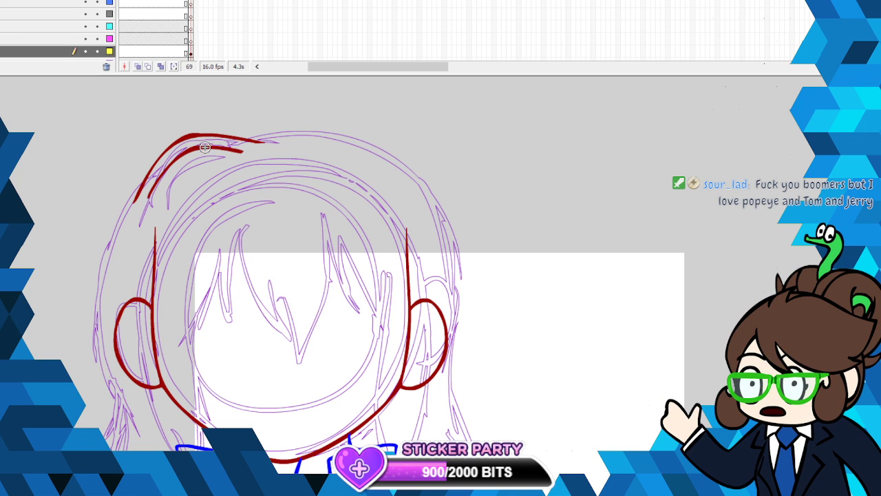
right_click(205, 148)
left_click(227, 280)
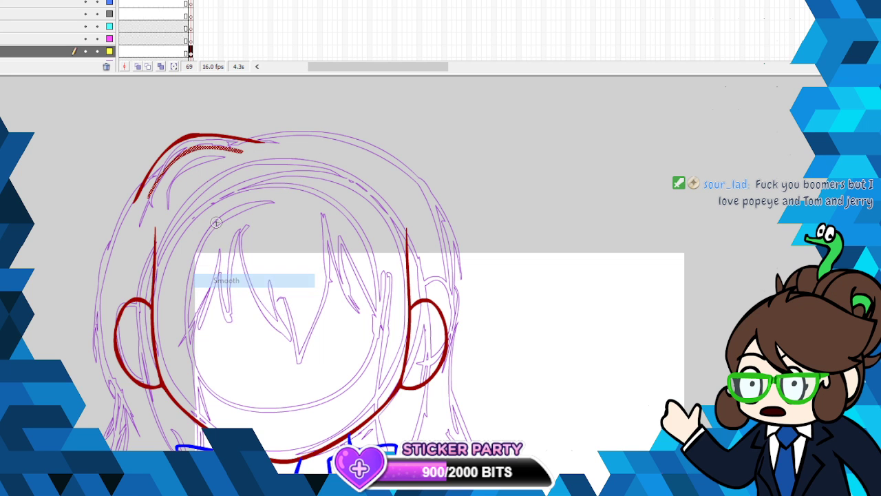
right_click(188, 134)
left_click(227, 267)
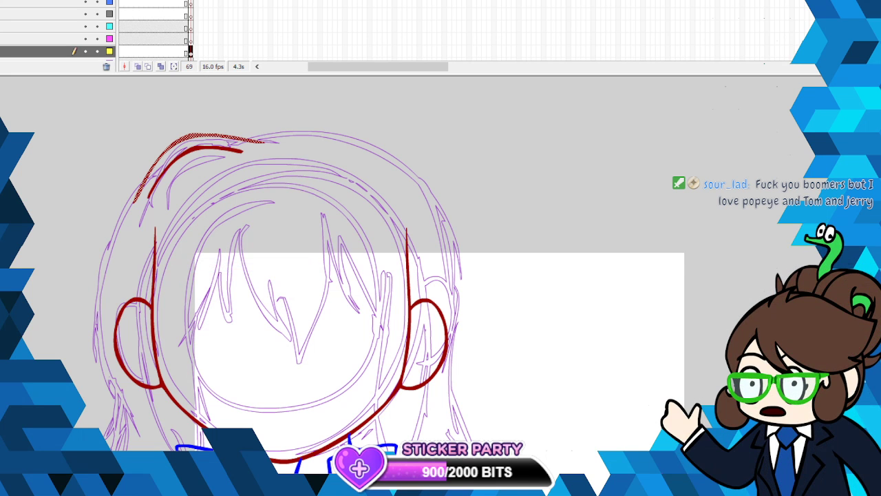
left_click(245, 22)
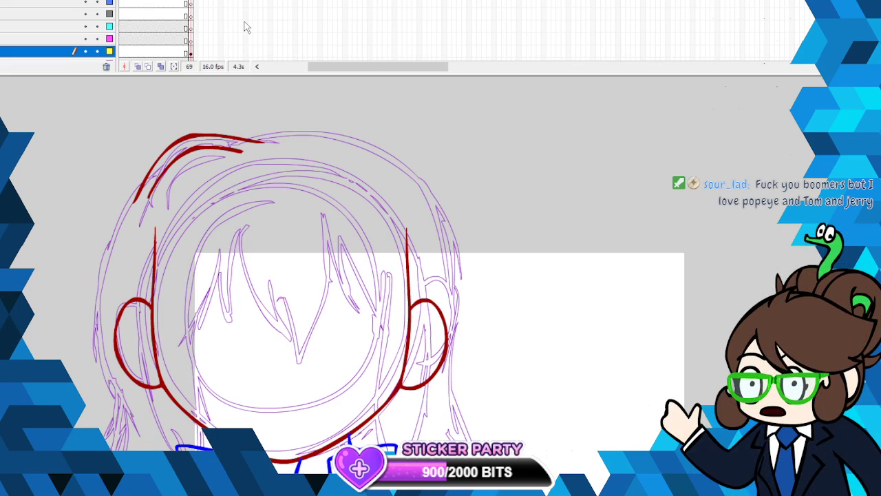
scroll(393, 275, "down", 2)
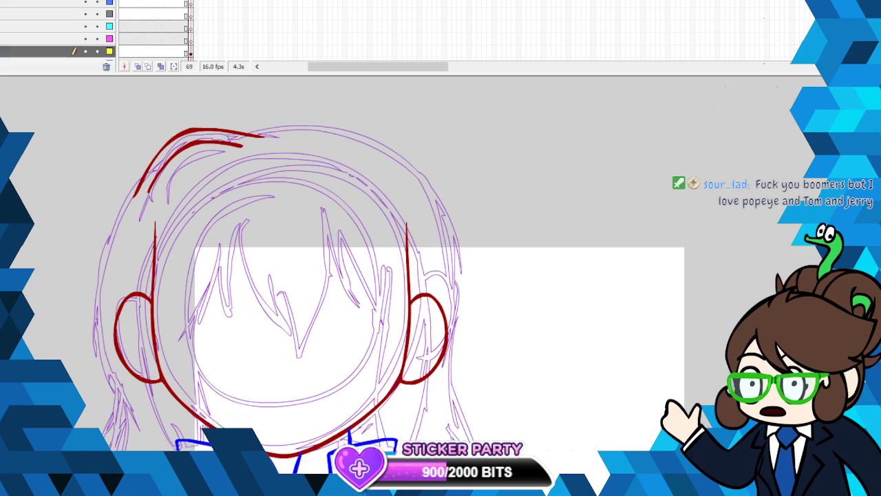
scroll(571, 306, "down", 2)
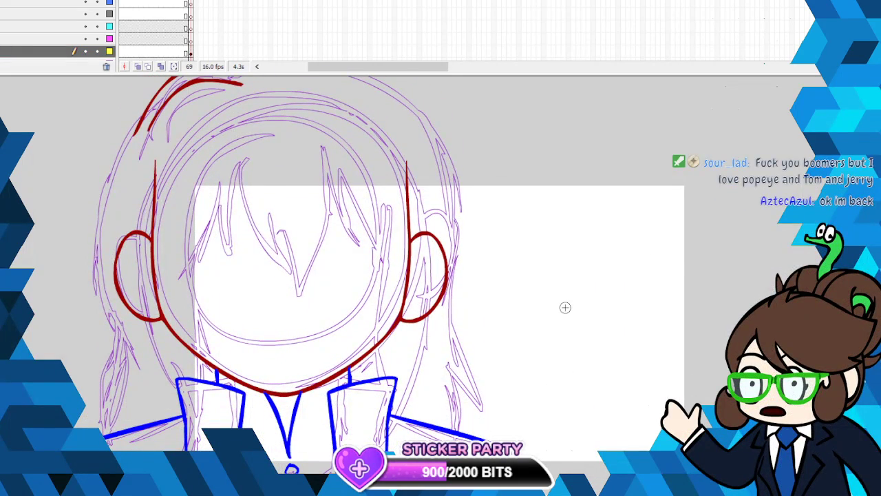
- Ink the outer hair contour on the character's left-hand side in blue, from the dark red crown line down to the shoulder
left_click(2, 114)
left_click(23, 257)
mouse_move(146, 110)
left_mouse_down()
mouse_move(111, 157)
mouse_move(91, 245)
mouse_move(107, 303)
left_mouse_up()
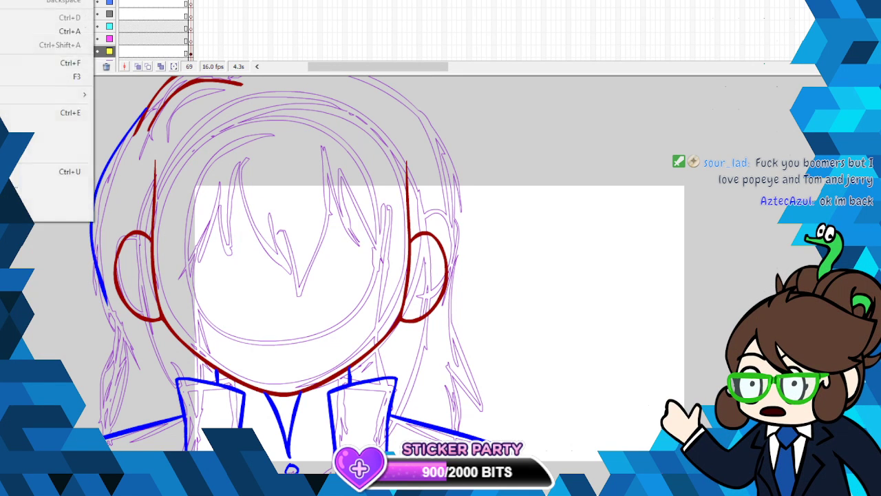
key("ctrl+z")
mouse_move(135, 125)
left_mouse_down()
mouse_move(99, 193)
mouse_move(93, 233)
mouse_move(105, 318)
mouse_move(95, 402)
mouse_move(96, 430)
left_mouse_up()
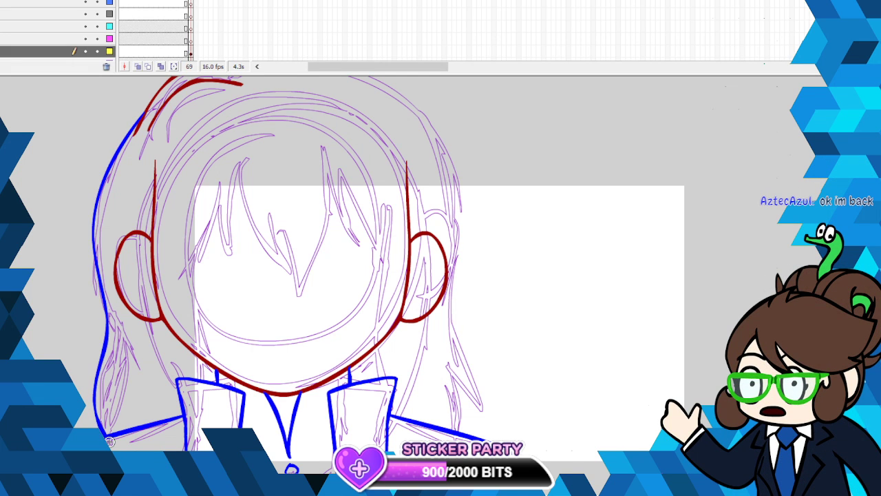
- Discard the stray strand mark and ink a short blue strand line inside the lower end of the left hair lock
mouse_move(124, 395)
left_mouse_down()
mouse_move(142, 428)
mouse_move(151, 326)
left_mouse_up()
key("ctrl+z")
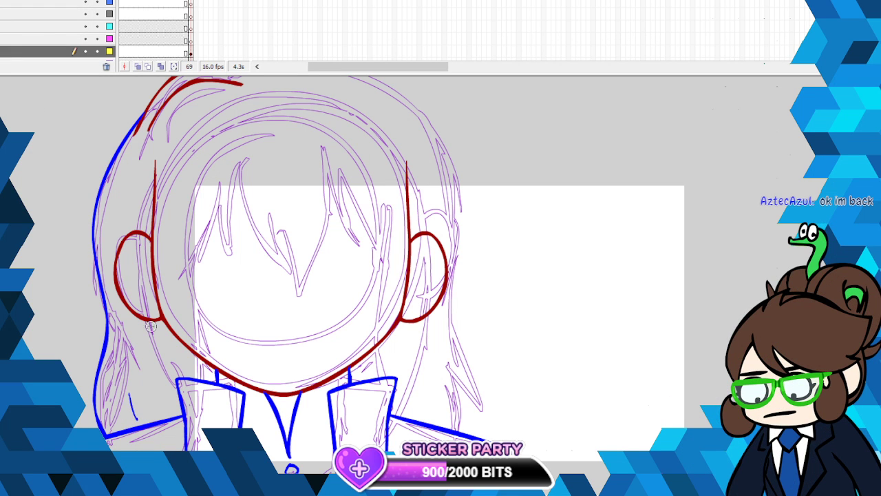
right_click(132, 410)
left_click(169, 210)
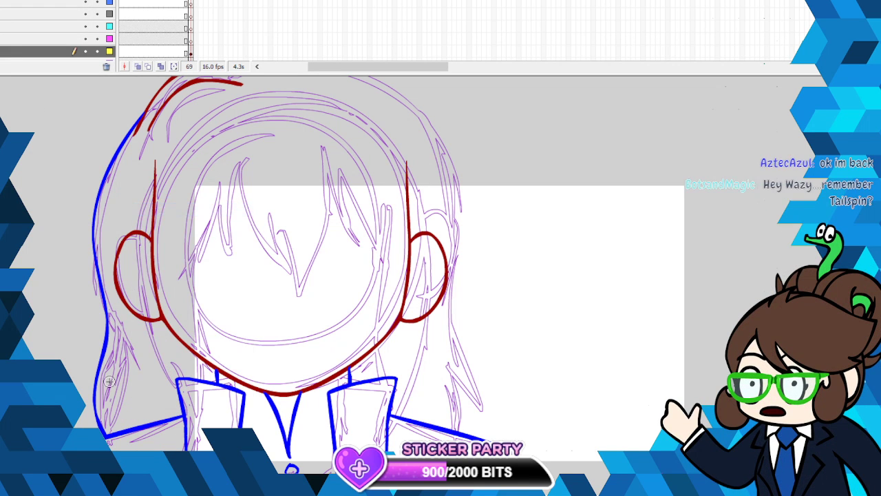
left_click_drag(115, 374, 114, 407)
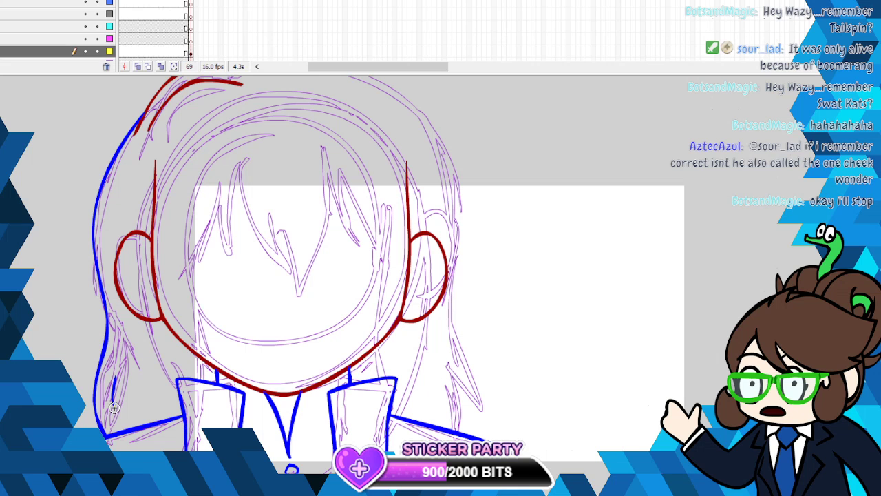
- Ink the opposite outer hair contour in blue, from the top of the crown around the head and down to the right shoulder
scroll(488, 136, "up", 5)
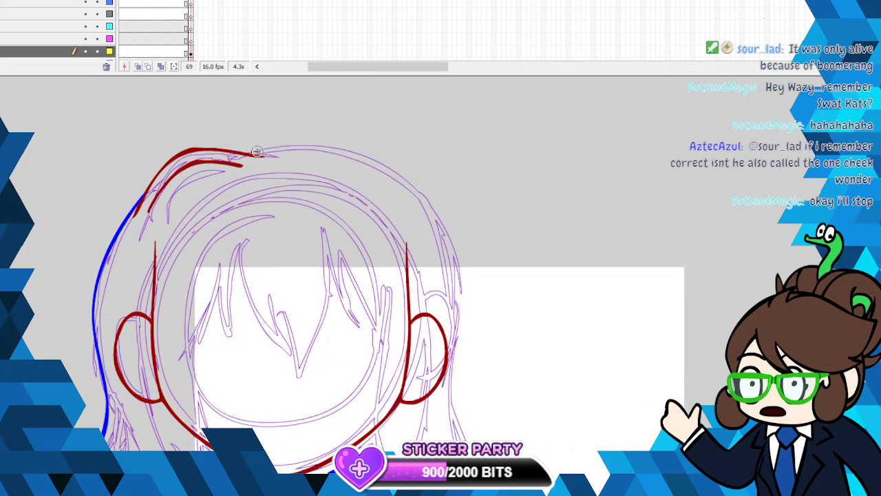
mouse_move(249, 151)
left_mouse_down()
mouse_move(343, 146)
mouse_move(376, 155)
mouse_move(428, 194)
mouse_move(465, 296)
mouse_move(450, 411)
left_mouse_up()
scroll(379, 275, "down", 9)
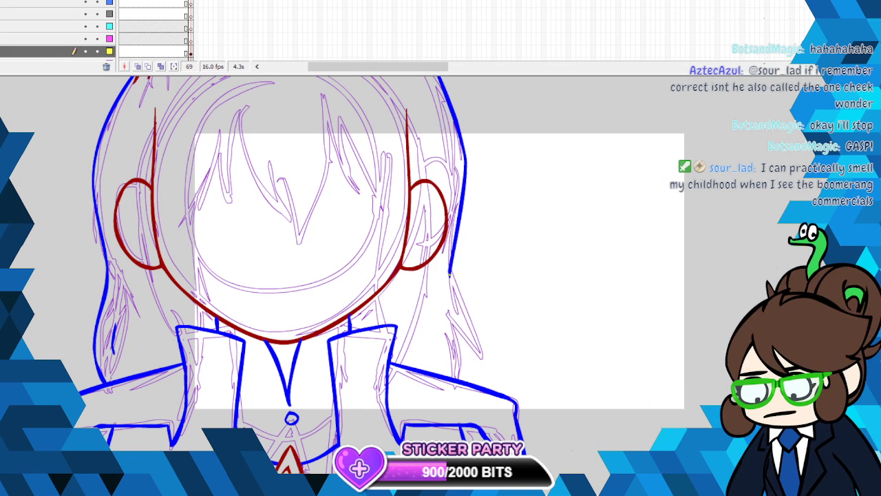
left_click_drag(449, 274, 469, 382)
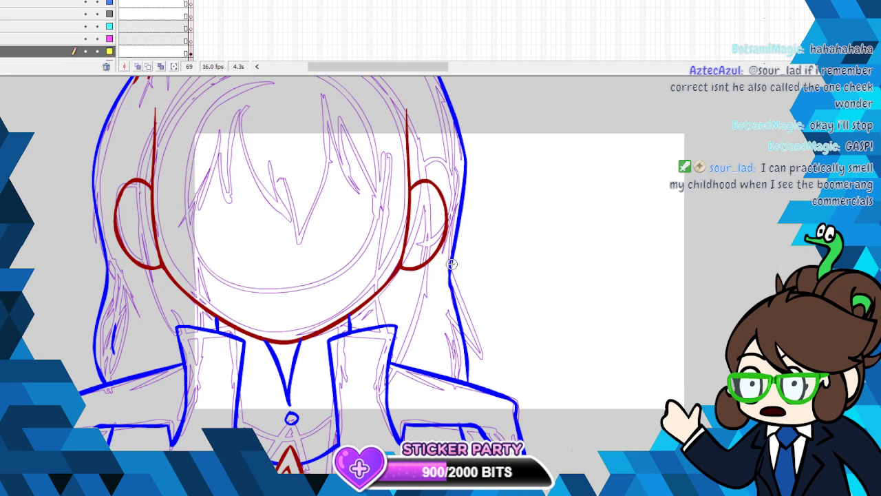
left_click_drag(463, 334, 468, 380)
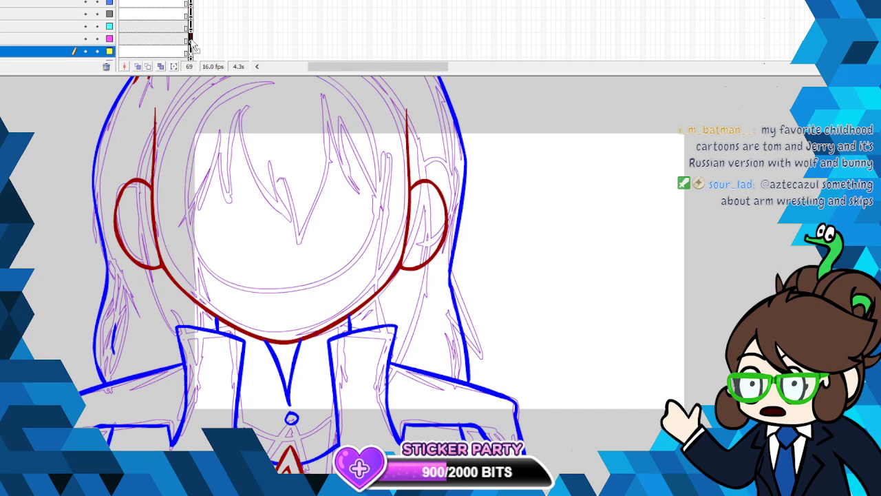
- Place The Raccoons title image on the magenta layer at frame 69, scale it down slightly and bring it fully into view
left_click(191, 39)
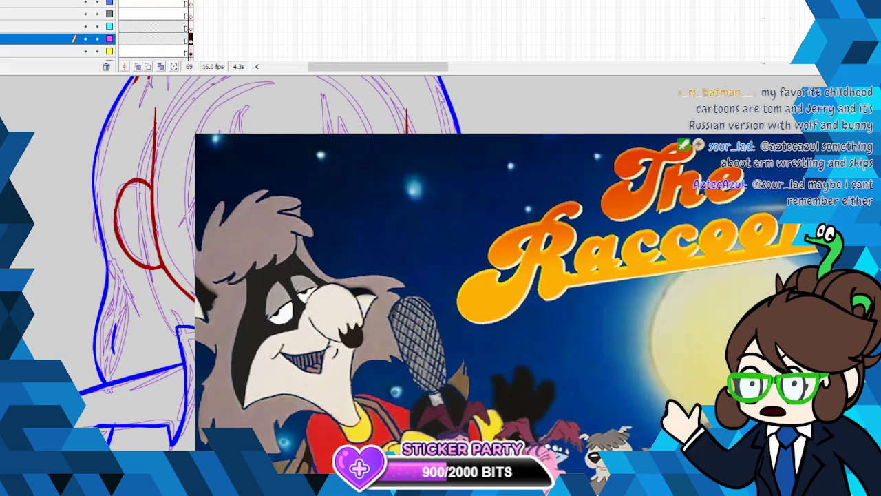
left_click_drag(471, 263, 357, 207)
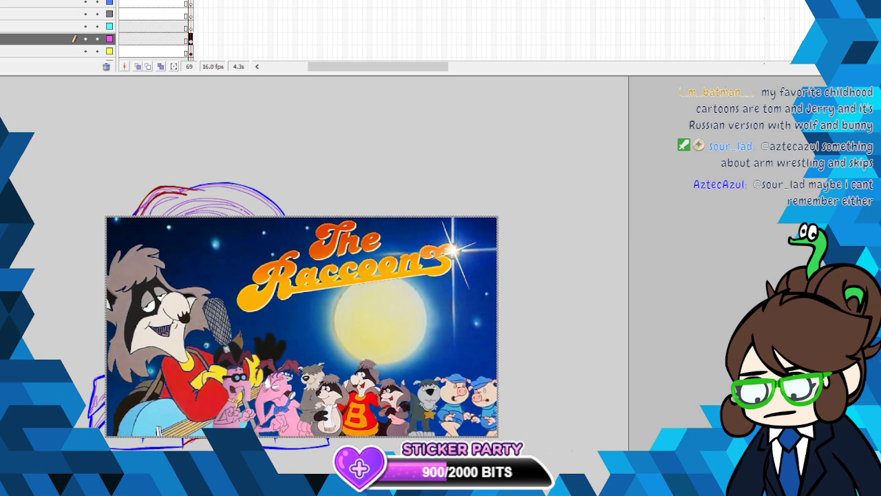
right_click(354, 303)
left_click(468, 391)
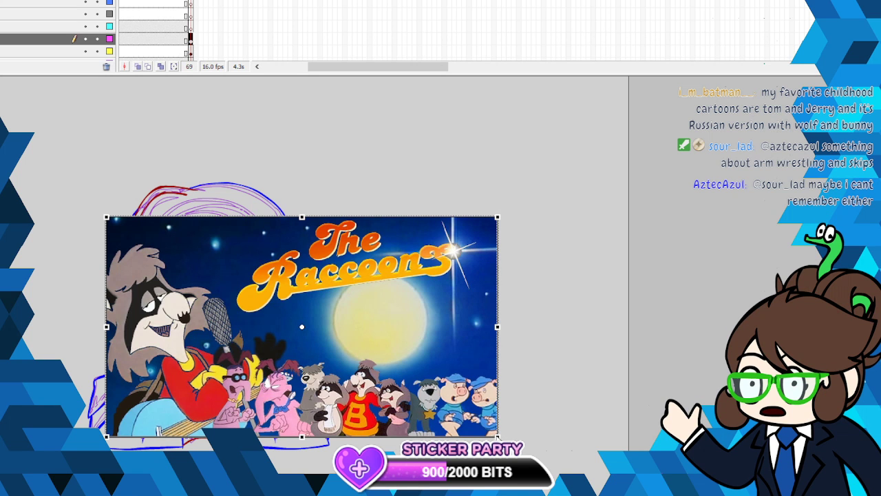
left_click_drag(497, 436, 469, 419)
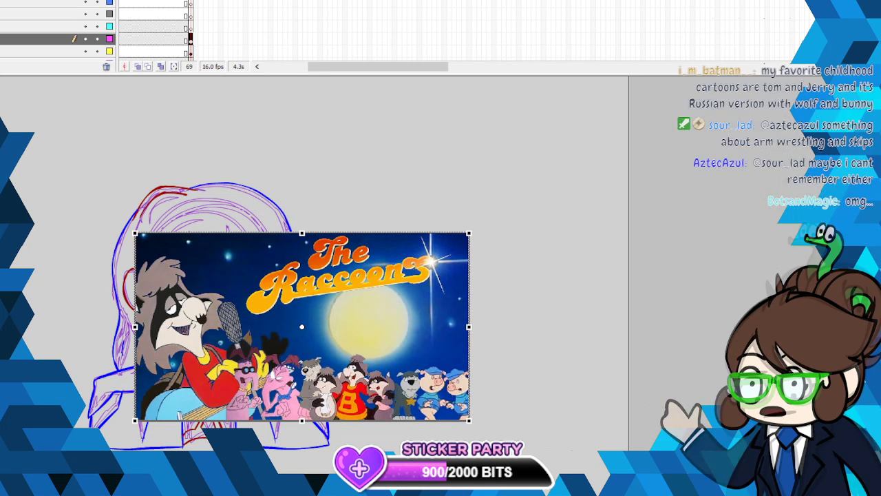
key("v")
key("ctrl+=")
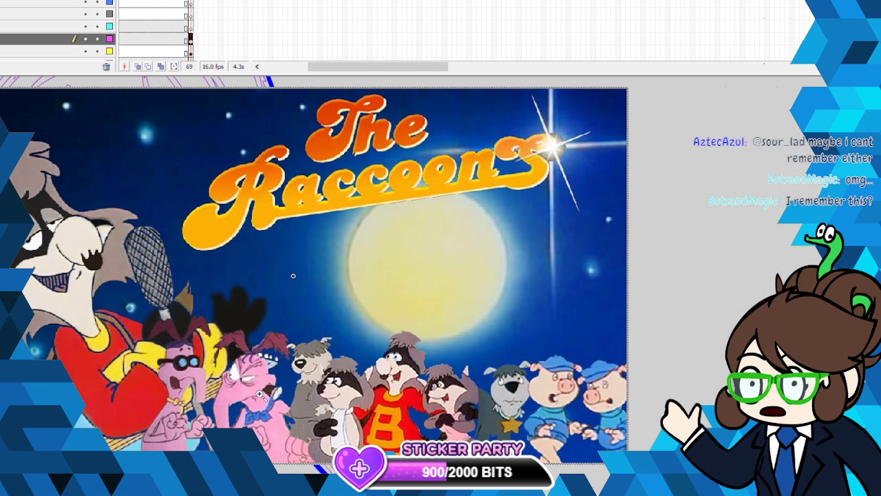
left_click_drag(293, 276, 425, 275)
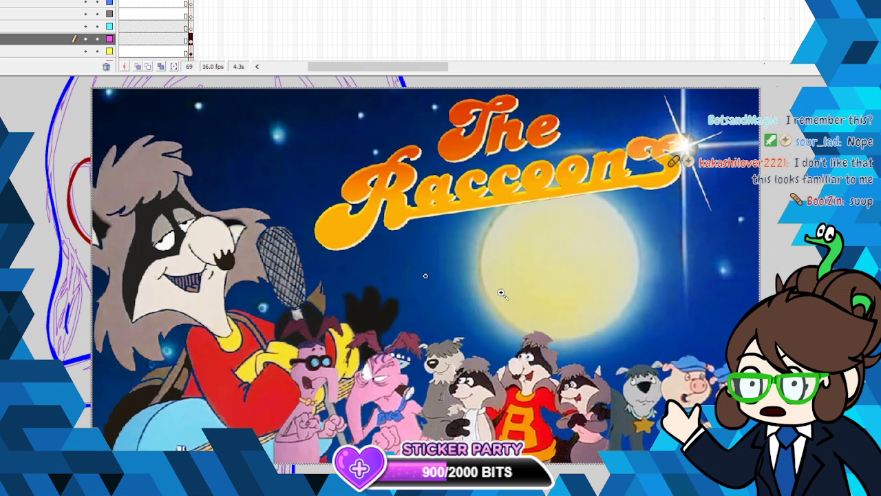
- Look over The Raccoons image from top to bottom, then cut it from the stage
scroll(502, 294, "down", 2)
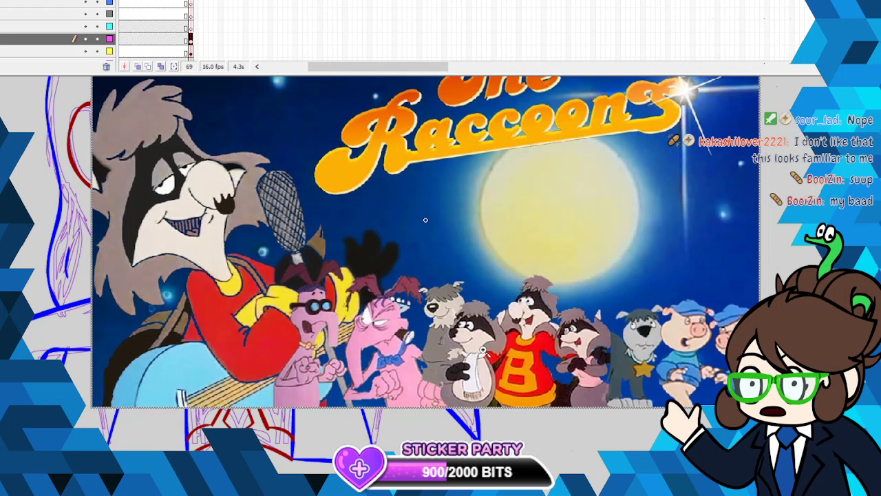
scroll(483, 351, "up", 2)
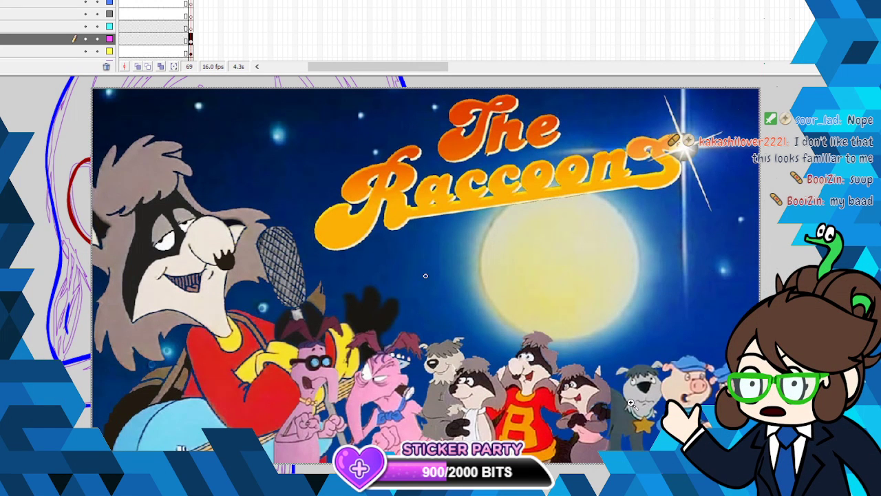
scroll(636, 397, "down", 2)
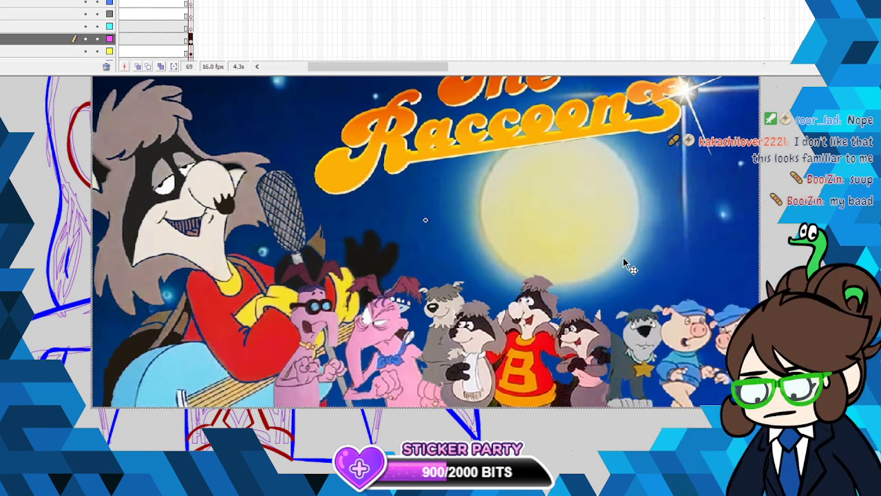
scroll(639, 306, "up", 3)
right_click(594, 228)
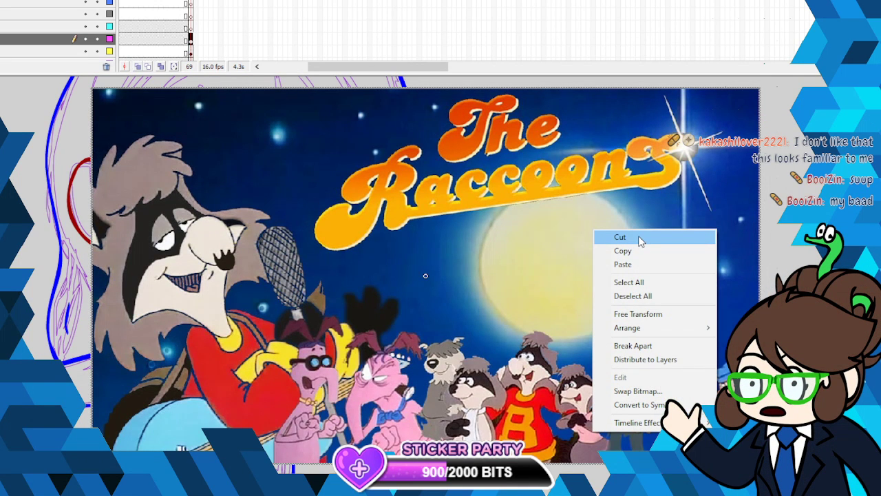
left_click(639, 238)
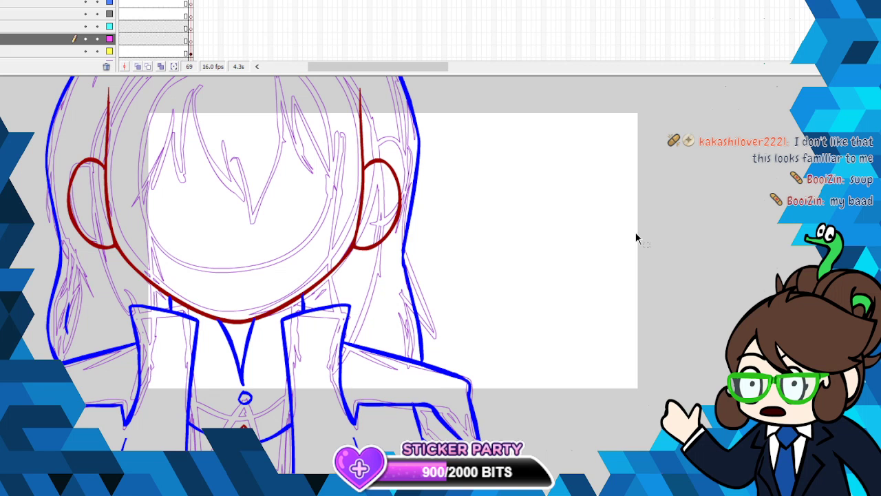
- Patch the junction on the crown where the blue hair contour meets the dark red line with a small blue stroke on the yellow layer
scroll(636, 237, "up", 5)
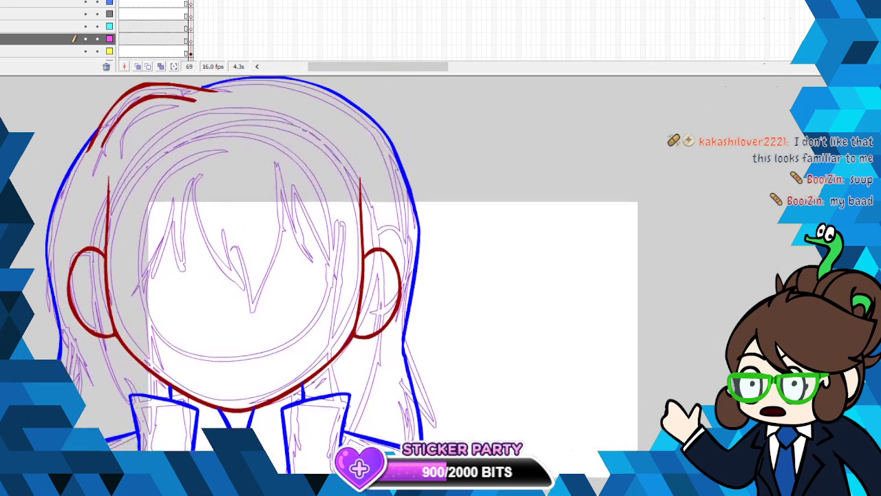
scroll(458, 204, "up", 1)
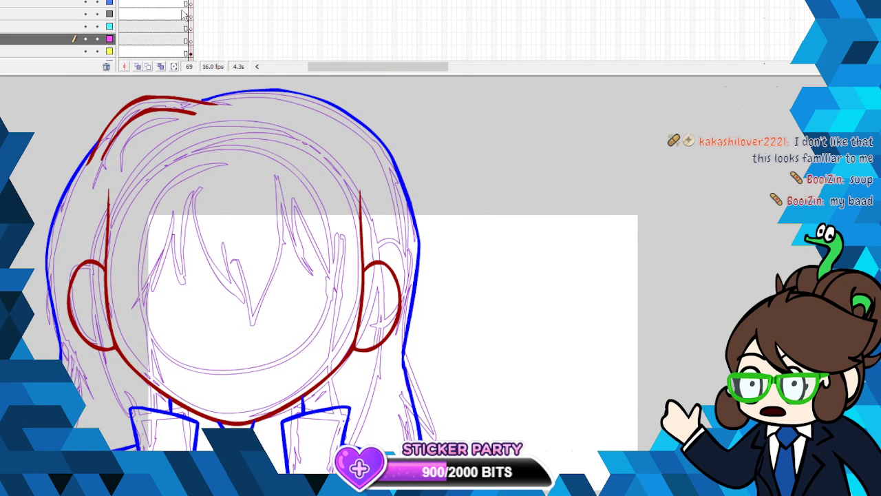
left_click(186, 51)
right_click(212, 103)
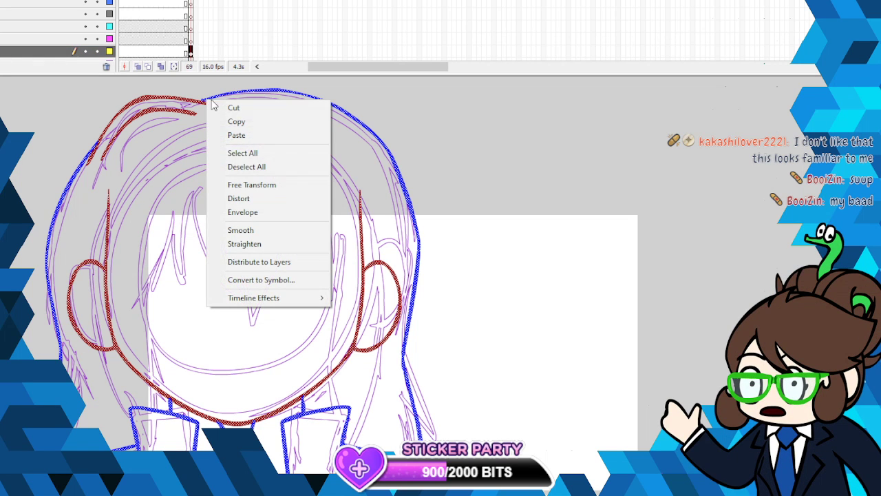
left_click(242, 121)
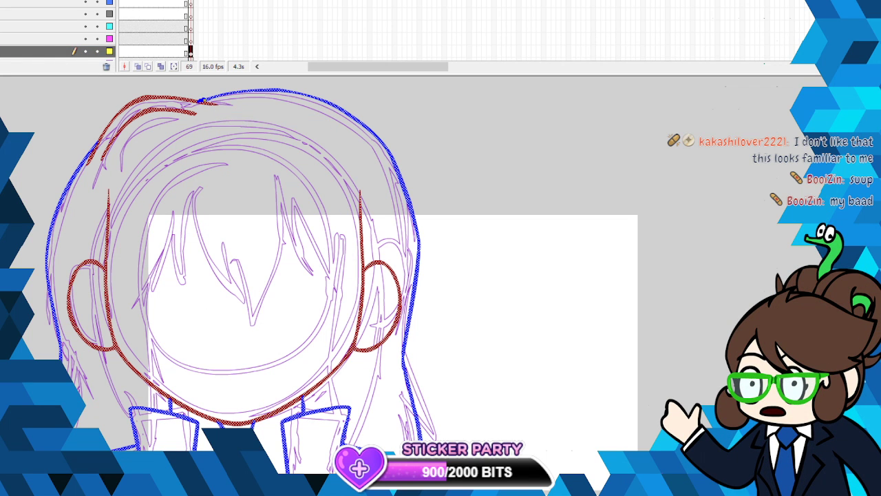
left_click_drag(201, 101, 211, 98)
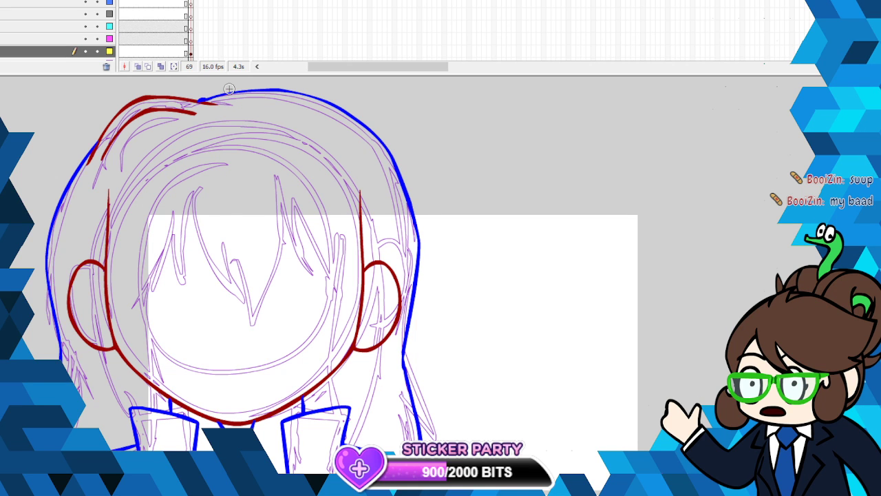
- On the magenta layer, ink the left fringe strand in dark green, curving down to a point and back up, and smooth it
left_click(190, 38)
scroll(342, 275, "down", 2)
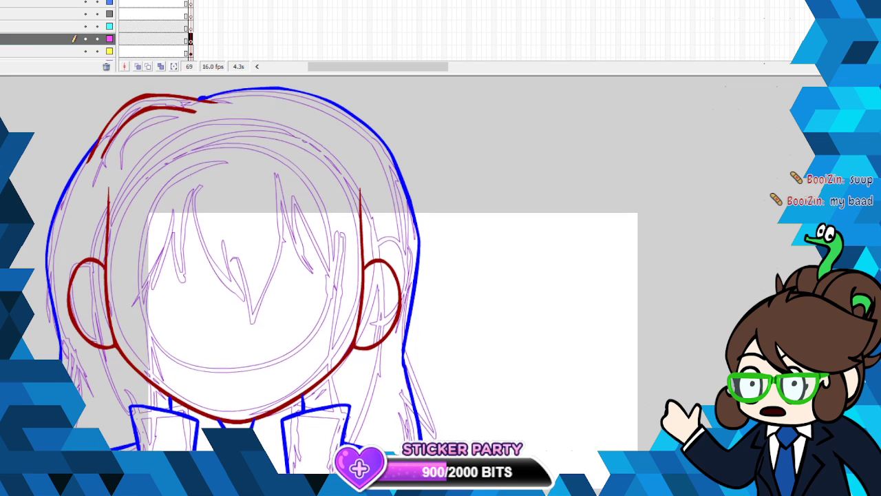
scroll(342, 275, "up", 2)
left_click(1, 123)
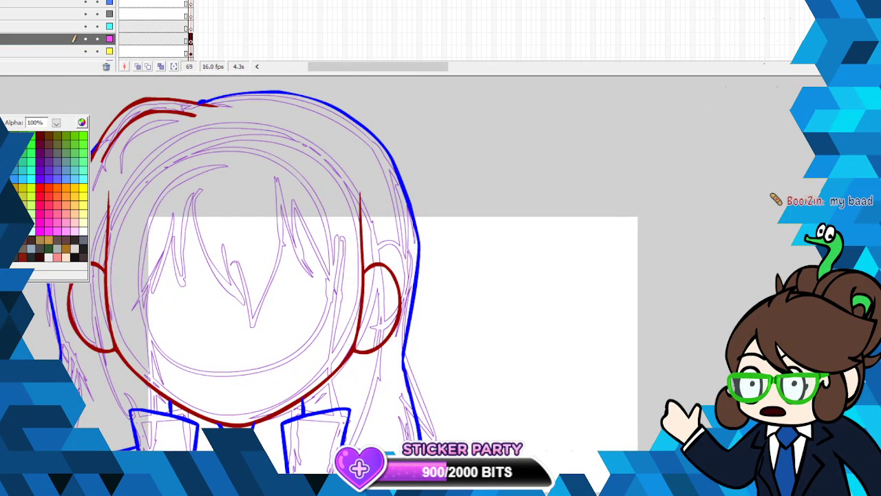
left_click(14, 238)
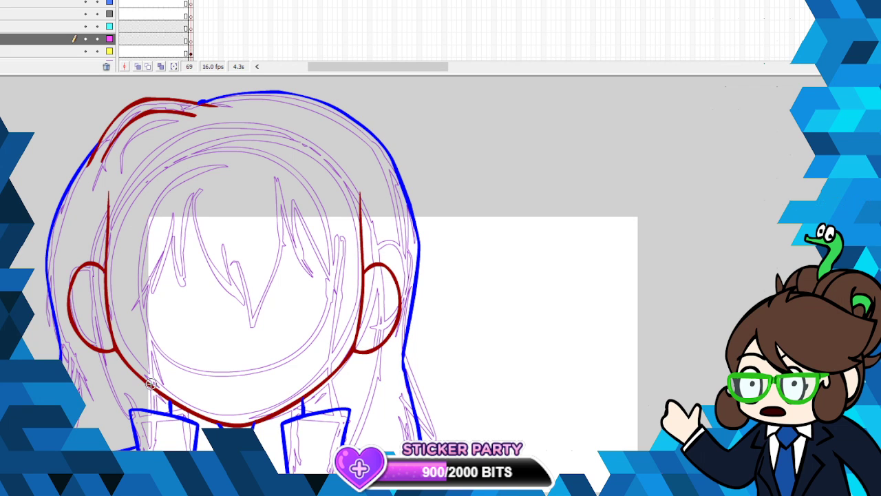
mouse_move(196, 176)
left_mouse_down()
mouse_move(194, 236)
mouse_move(236, 303)
left_mouse_up()
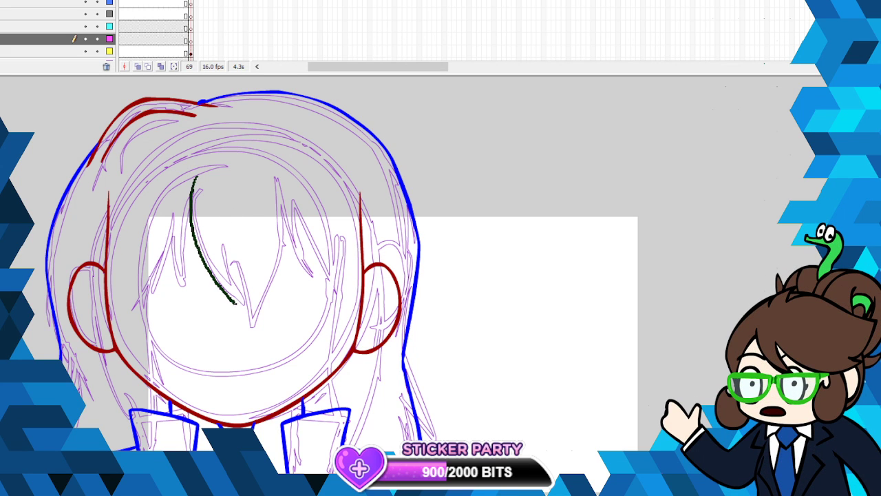
right_click(228, 259)
left_click(260, 387)
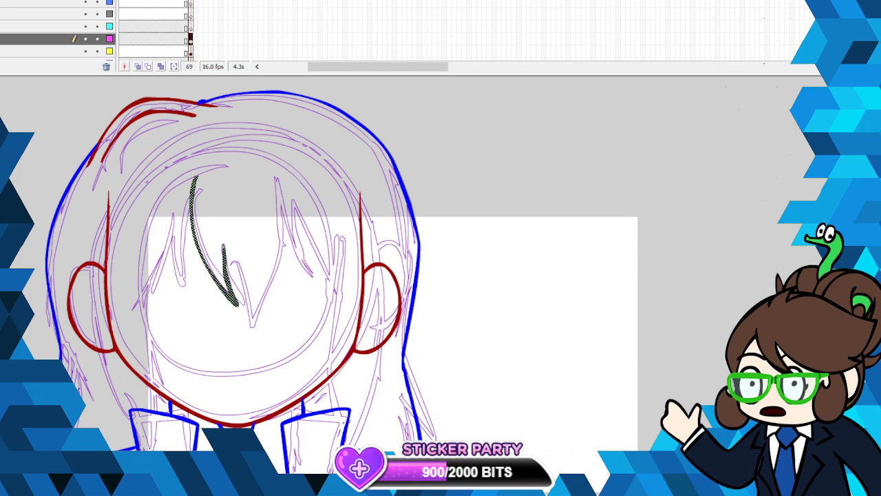
- Ink the long central fringe spike, the pointed strands beside it and a long side lock running down past the collar in dark green
mouse_move(248, 331)
left_mouse_down()
mouse_move(278, 268)
mouse_move(279, 177)
left_mouse_up()
right_click(281, 198)
left_click(336, 339)
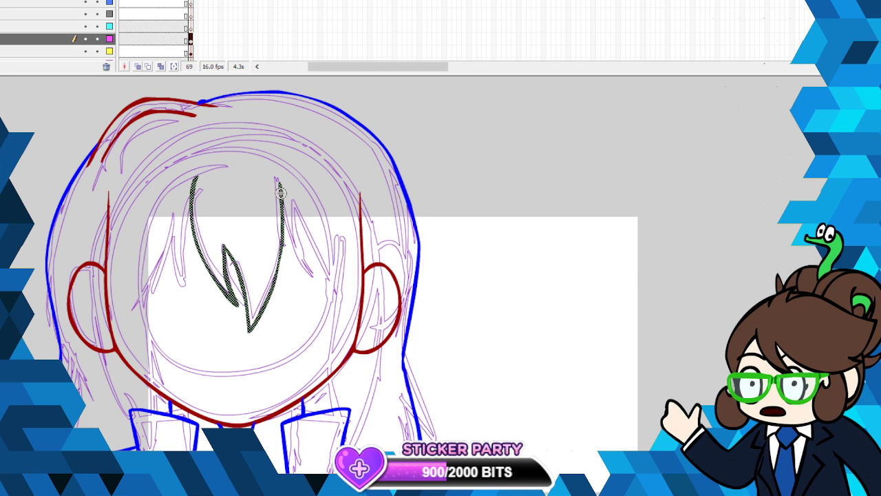
mouse_move(279, 181)
left_mouse_down()
mouse_move(298, 245)
mouse_move(318, 269)
mouse_move(305, 204)
mouse_move(326, 254)
mouse_move(366, 285)
mouse_move(346, 288)
mouse_move(336, 449)
left_mouse_up()
scroll(513, 250, "down", 2)
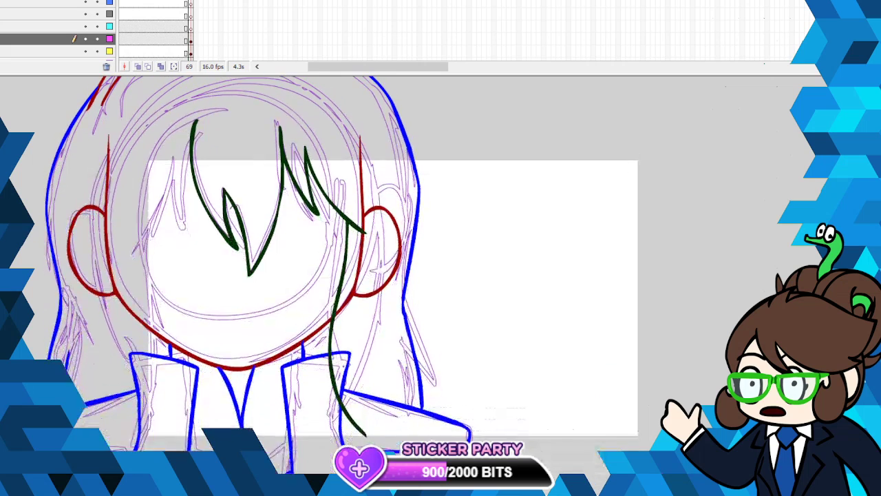
- Try to ink a curved dark green hair strand from the upper-right side of the head down over the ear
mouse_move(334, 100)
left_mouse_down()
mouse_move(361, 144)
mouse_move(380, 219)
mouse_move(379, 261)
mouse_move(372, 254)
left_mouse_up()
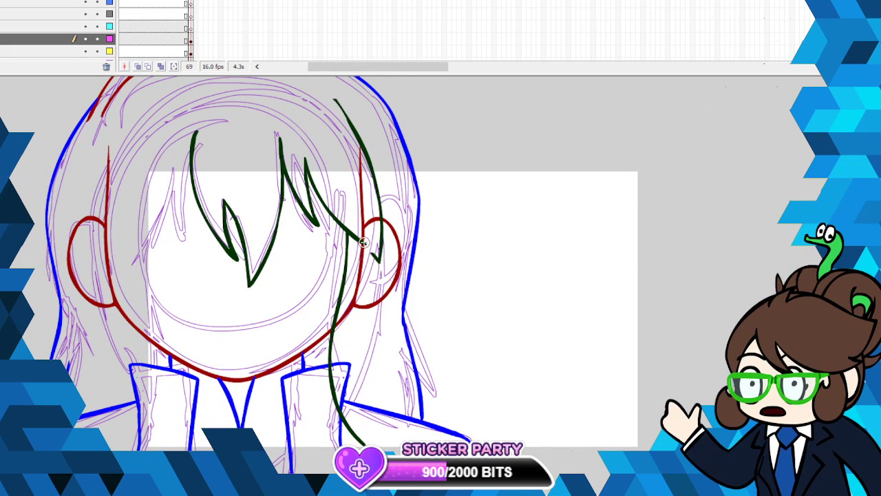
right_click(365, 156)
left_click(389, 163)
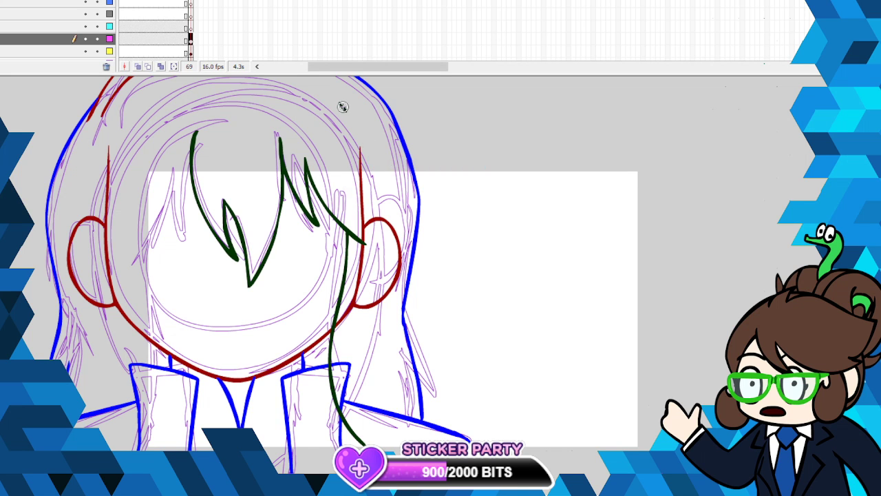
right_click(343, 105)
left_click(348, 128)
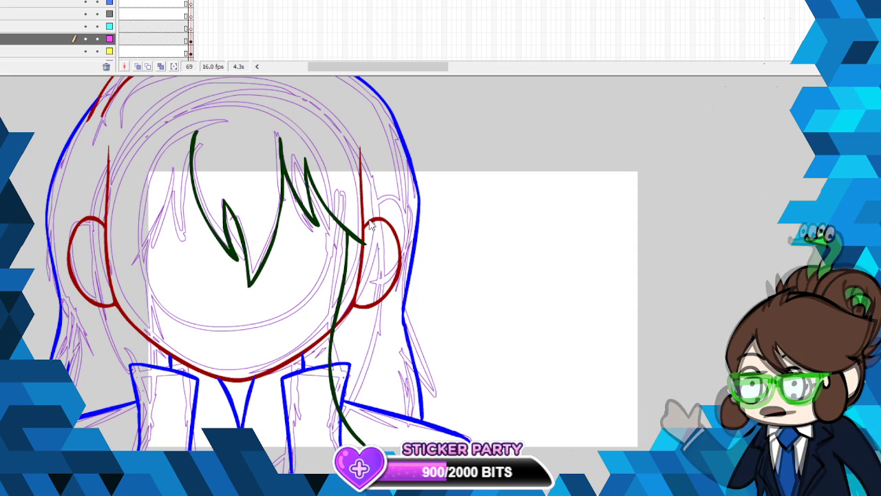
- Ink the outer edge of the right side lock in dark green, from above the ear to a point past the collar, and smooth it
scroll(370, 224, "down", 3)
scroll(370, 224, "up", 2)
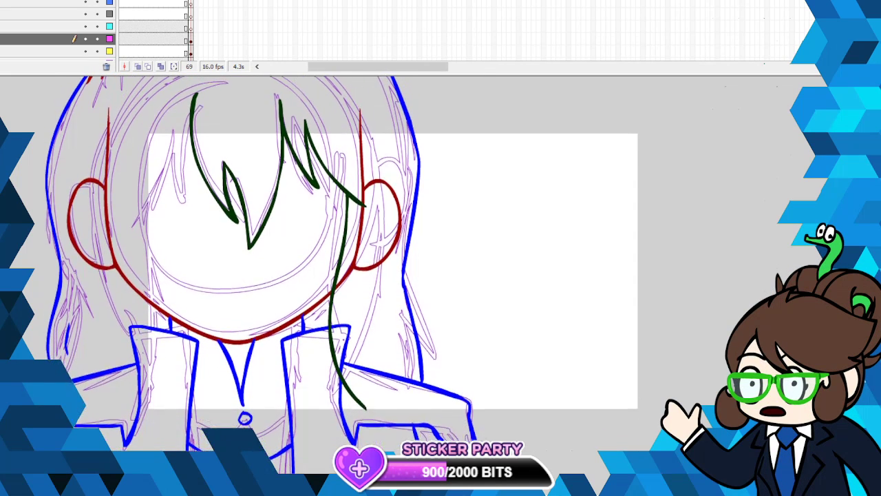
scroll(370, 224, "down", 1)
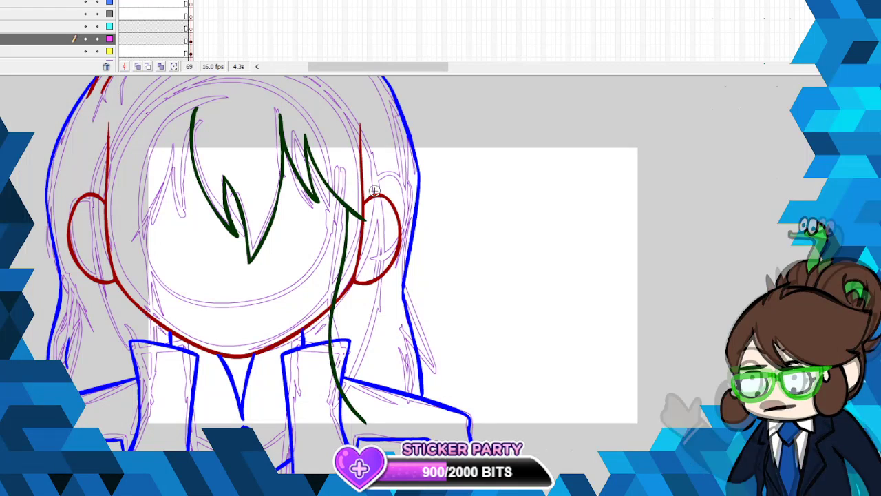
mouse_move(387, 224)
left_mouse_down()
mouse_move(402, 288)
mouse_move(401, 329)
mouse_move(378, 417)
left_mouse_up()
key("ctrl+z")
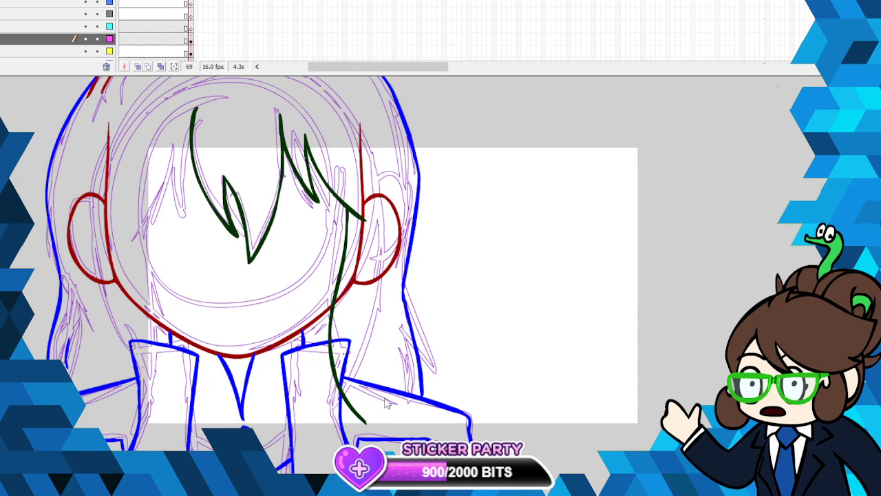
mouse_move(370, 174)
left_mouse_down()
mouse_move(394, 298)
mouse_move(372, 430)
left_mouse_up()
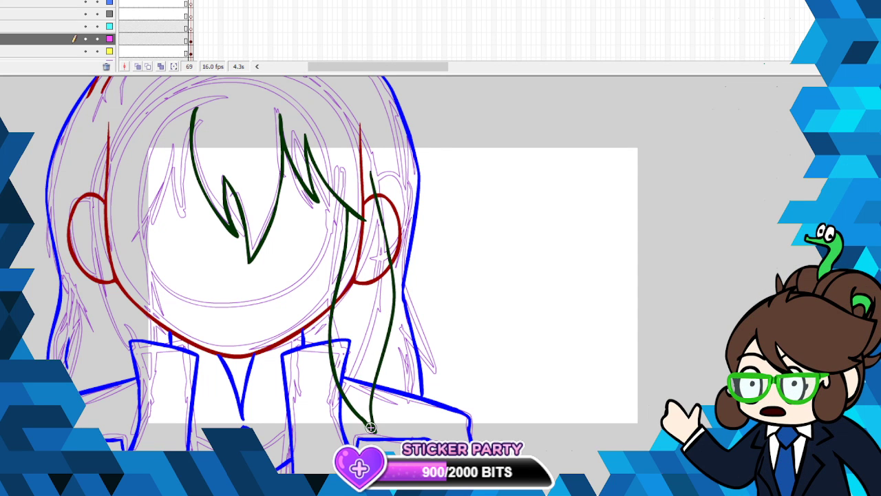
right_click(370, 221)
left_click(418, 351)
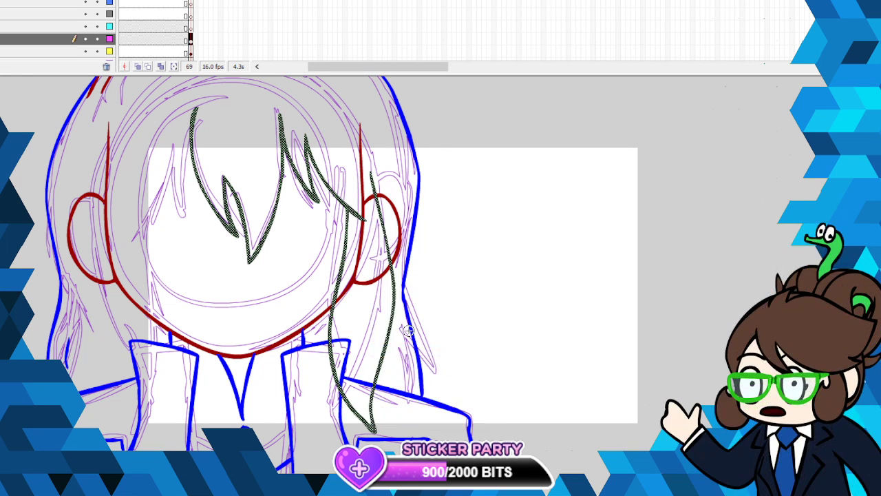
- Ink the left fringe spikes and the long pointed left side lock over the ear in dark green, and smooth the linework
left_click_drag(198, 107, 160, 193)
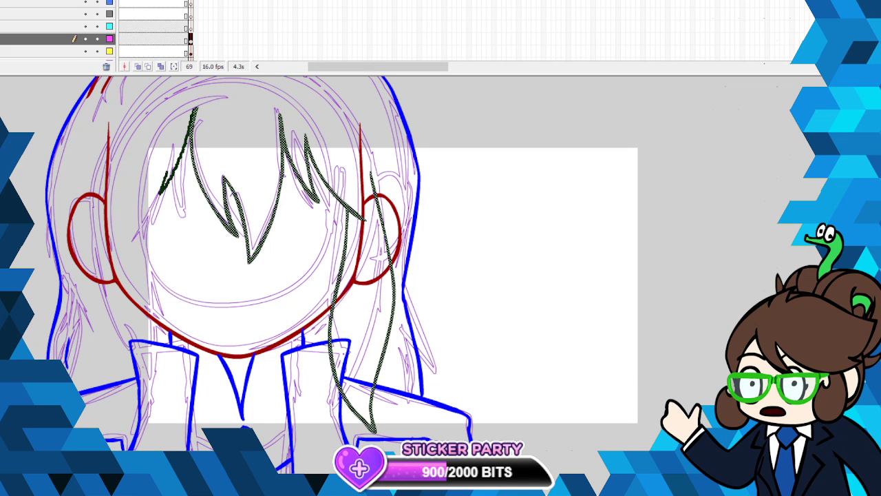
left_click_drag(172, 139, 102, 217)
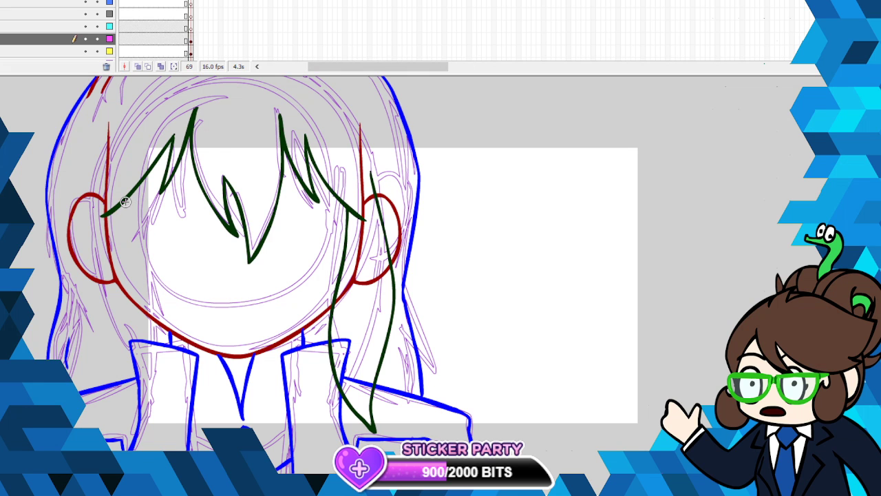
mouse_move(125, 201)
left_mouse_down()
mouse_move(122, 243)
mouse_move(140, 337)
left_mouse_up()
mouse_move(124, 437)
left_mouse_down()
mouse_move(112, 384)
mouse_move(89, 330)
mouse_move(81, 270)
mouse_move(91, 200)
left_mouse_up()
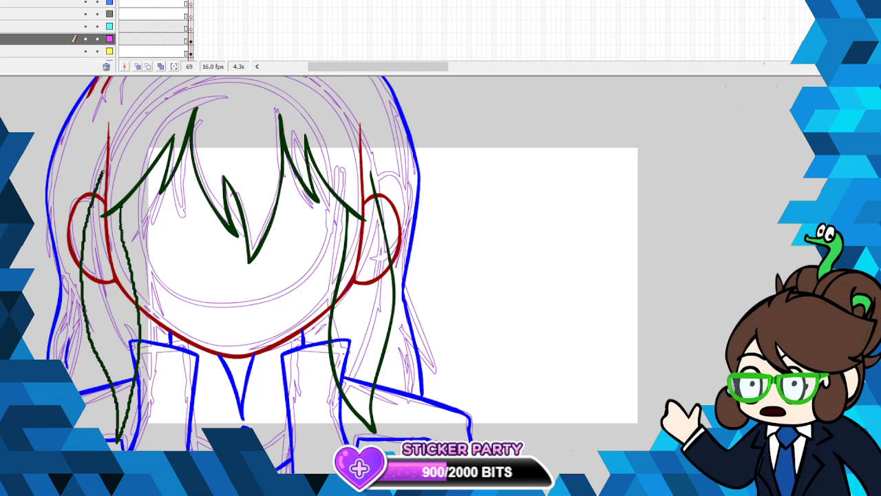
key("ctrl+a")
right_click(101, 181)
left_click(162, 310)
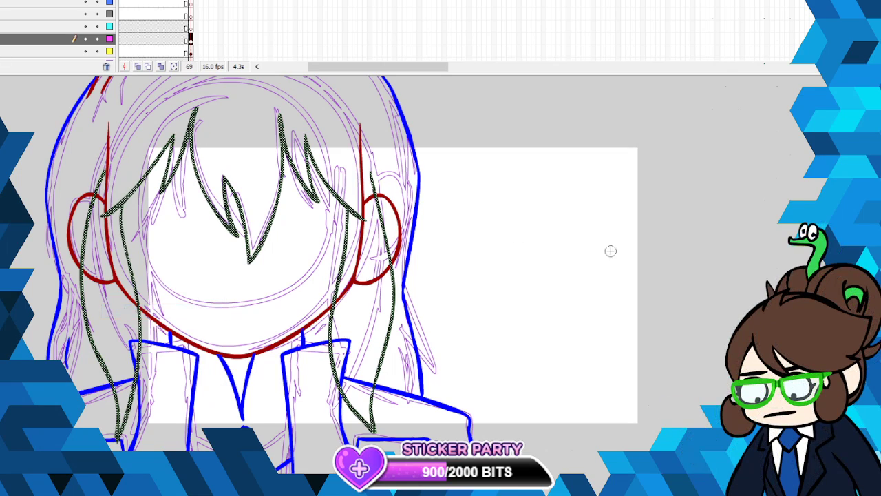
scroll(342, 275, "up", 5)
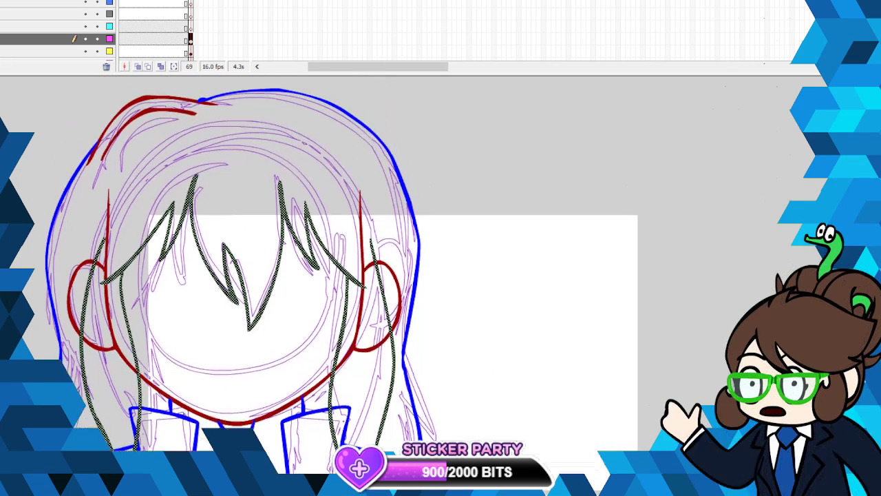
scroll(193, 142, "down", 1)
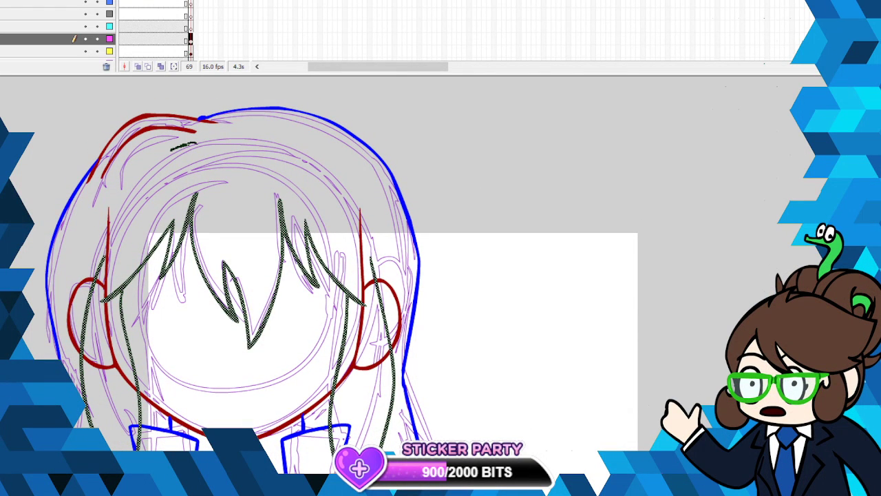
left_click(195, 149)
right_click(194, 143)
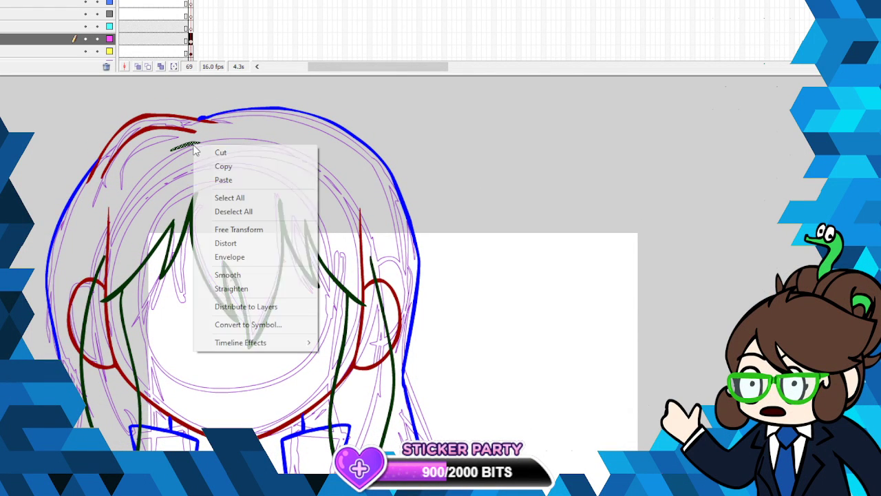
left_click(246, 153)
- On the yellow layer, ink a small dark green zigzag on the hair below the crown and smooth it
left_click(41, 51)
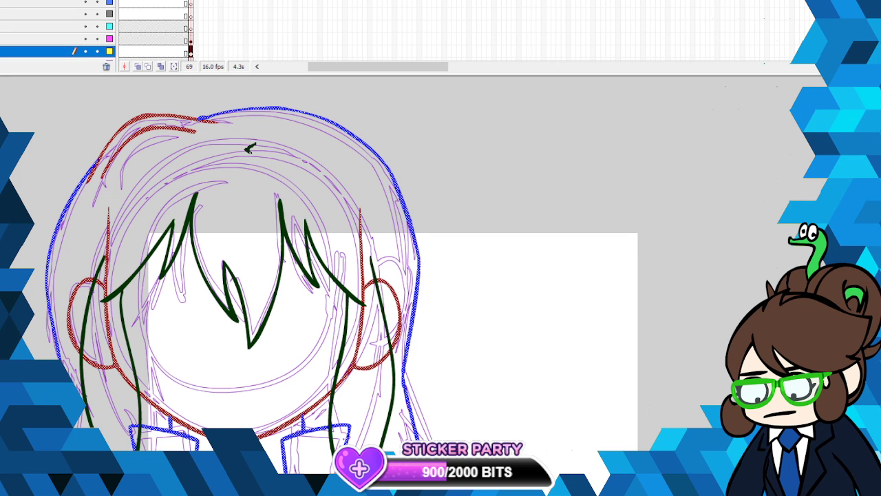
left_click(256, 135)
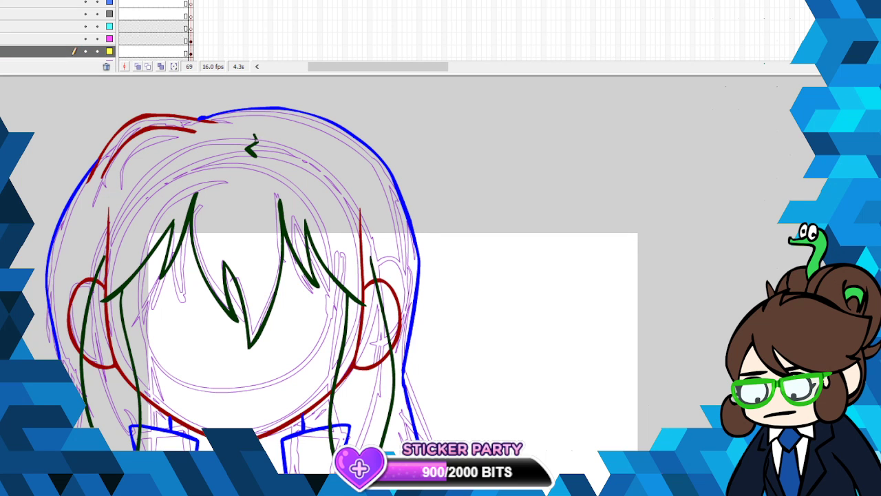
right_click(254, 143)
left_click(296, 275)
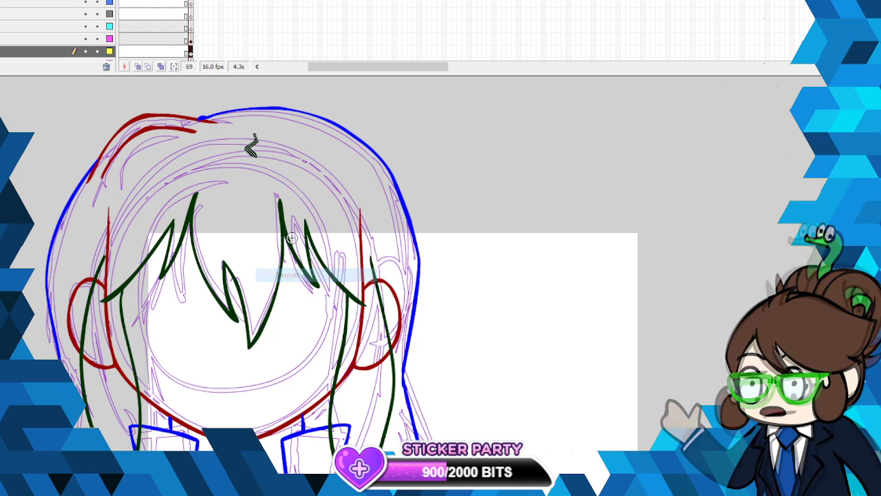
key("b")
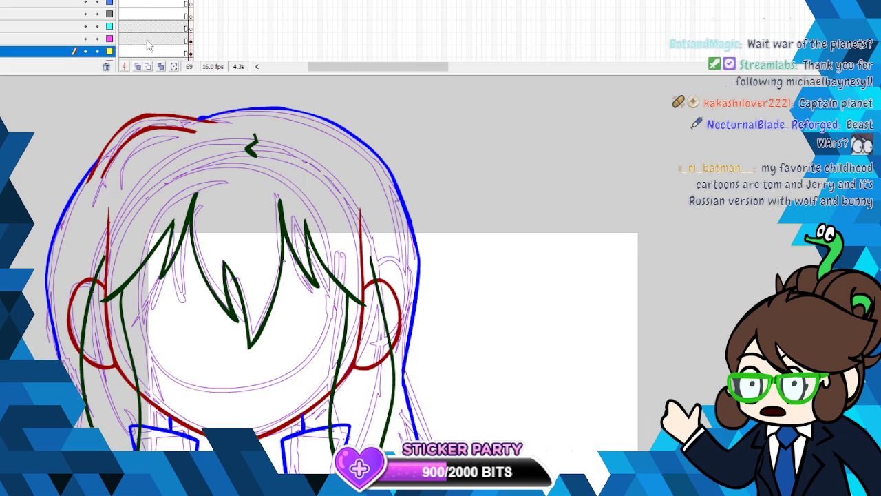
- Hide the magenta layer, paste the four-panel character image at frame 69 of the cyan layer, and enlarge it over the drawing
left_click(86, 38)
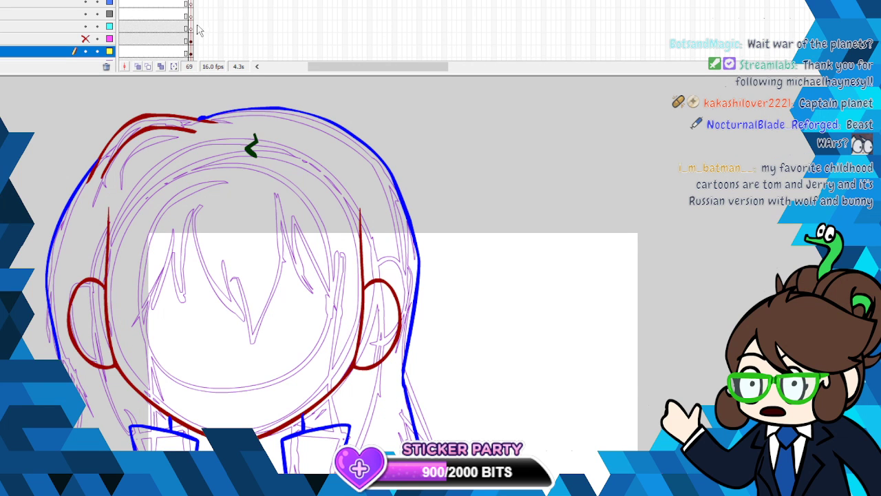
left_click(190, 27)
key("alt+e")
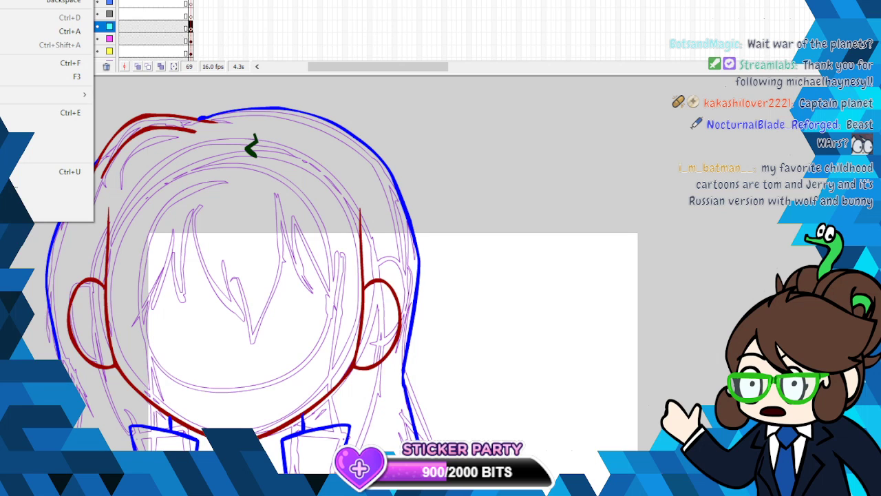
key("ctrl+shift+v")
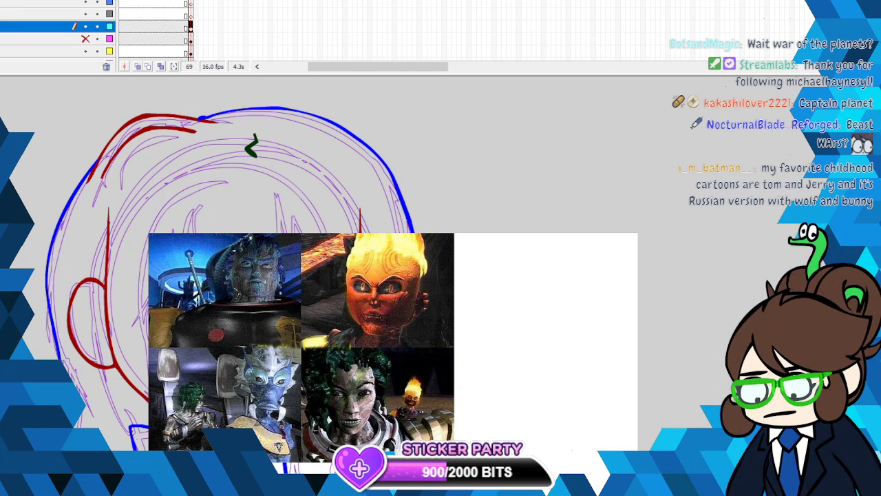
left_click_drag(337, 386, 401, 296)
right_click(400, 296)
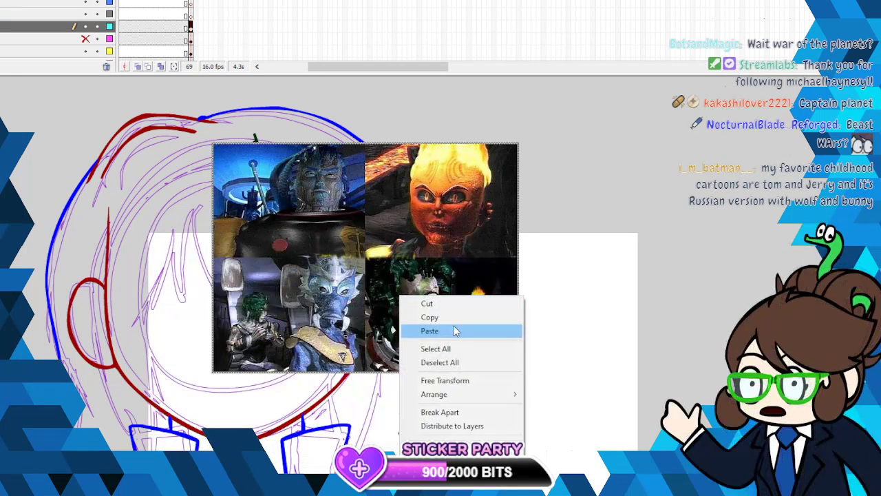
left_click(482, 380)
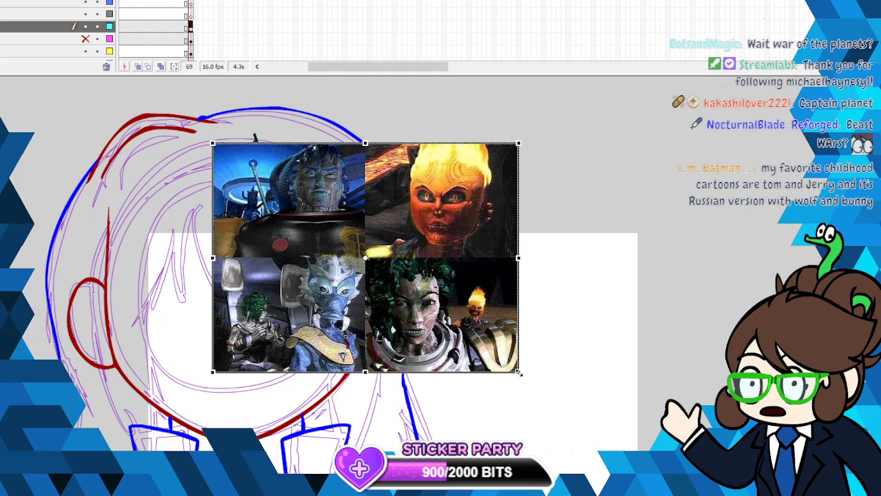
left_click_drag(518, 371, 609, 438)
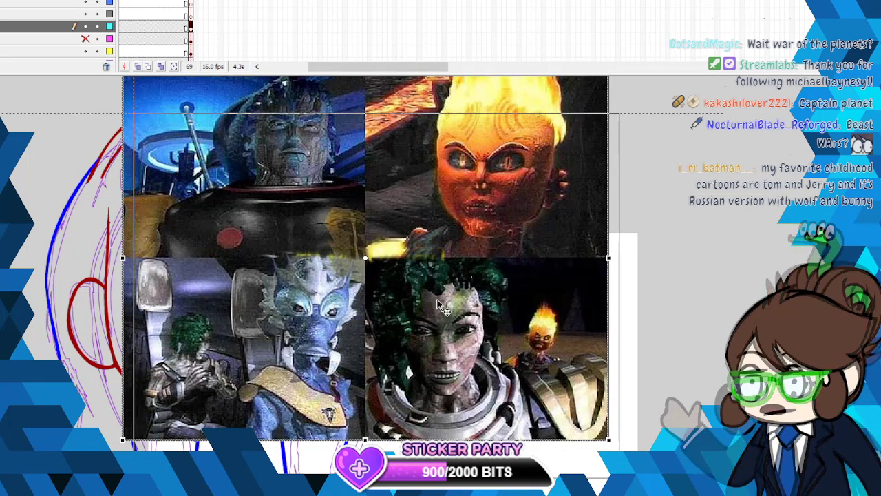
left_click_drag(442, 307, 448, 325)
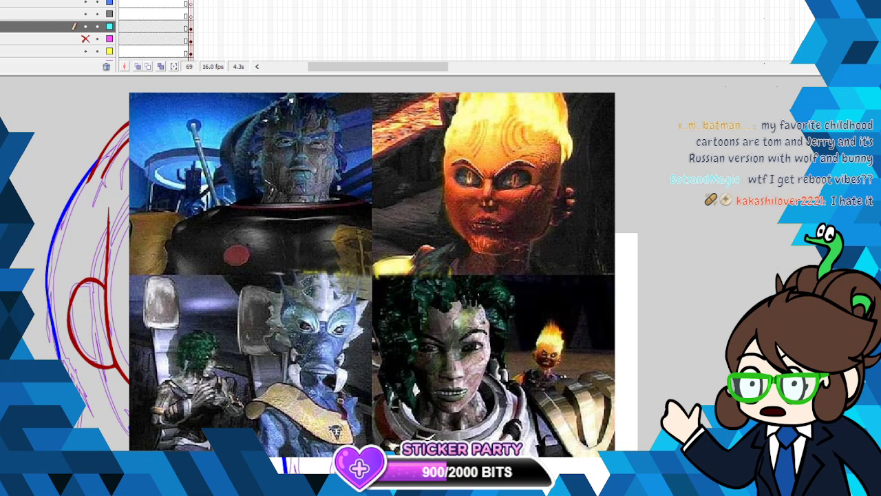
mouse_move(683, 211)
left_mouse_down()
mouse_move(590, 190)
mouse_move(641, 183)
mouse_move(590, 193)
mouse_move(624, 221)
mouse_move(641, 183)
mouse_move(594, 203)
mouse_move(596, 193)
mouse_move(696, 216)
left_mouse_up()
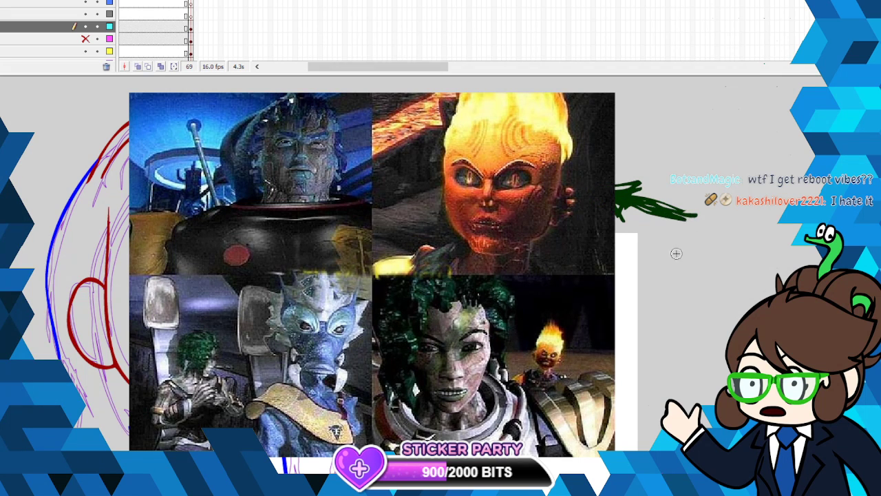
mouse_move(685, 285)
left_mouse_down()
mouse_move(605, 332)
mouse_move(644, 329)
mouse_move(616, 313)
mouse_move(606, 332)
mouse_move(645, 323)
left_mouse_up()
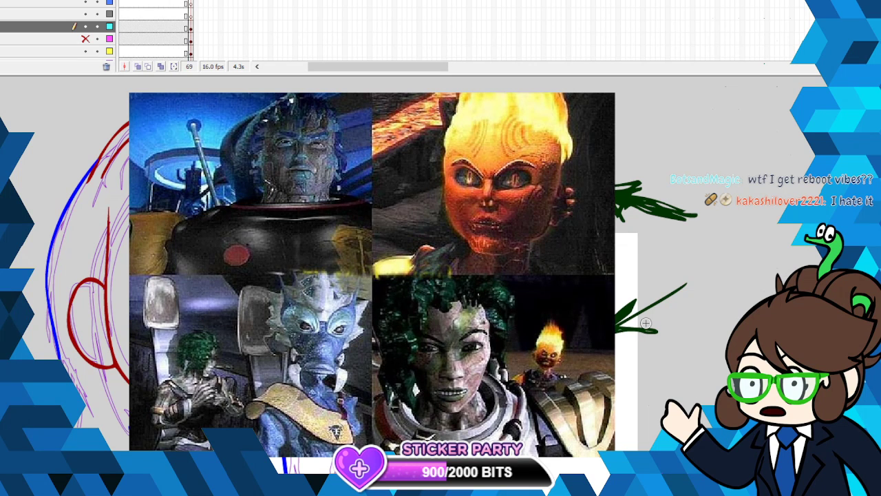
key("ctrl+z")
key("ctrl+z")
key("ctrl+z")
key("ctrl+z")
key("ctrl+z")
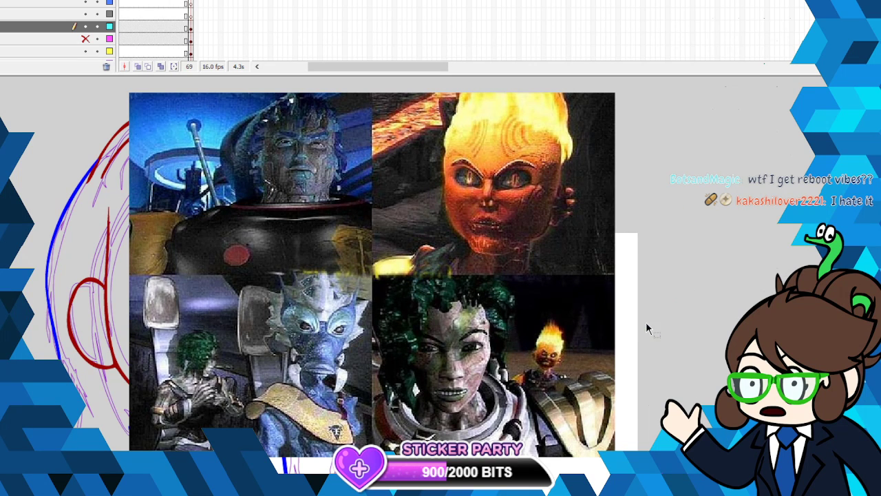
- Cut the pasted four-panel image from the cyan layer and show the magenta layer's fringe linework again
right_click(451, 340)
left_click(475, 147)
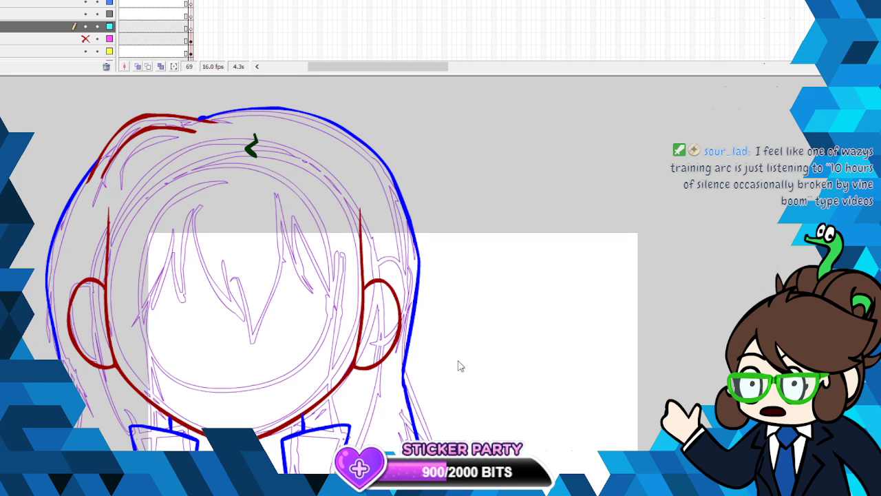
scroll(344, 289, "left", 5)
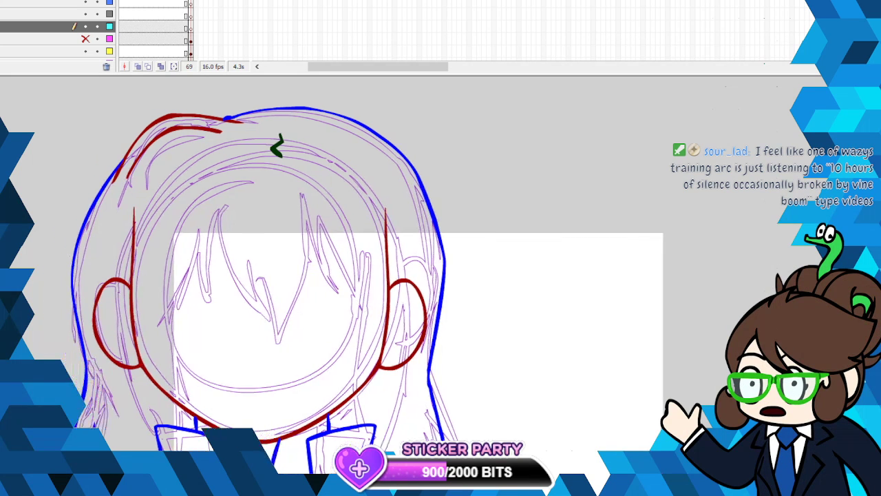
left_click(86, 40)
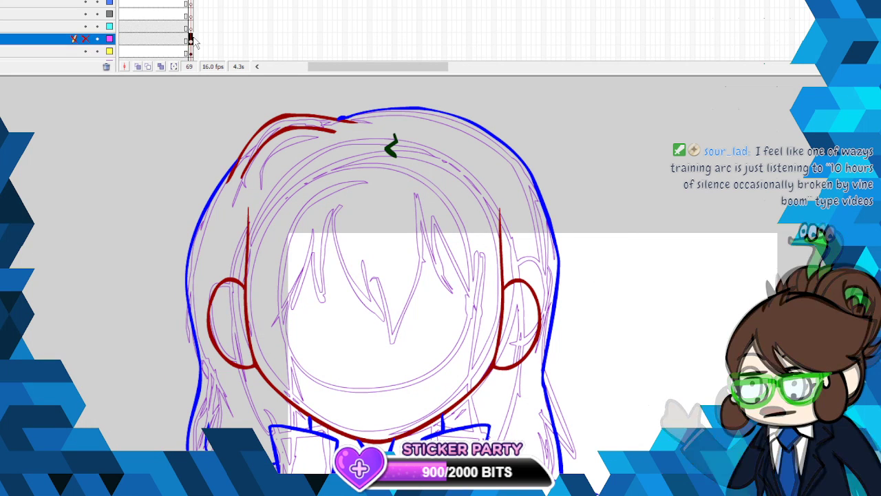
left_click(85, 39)
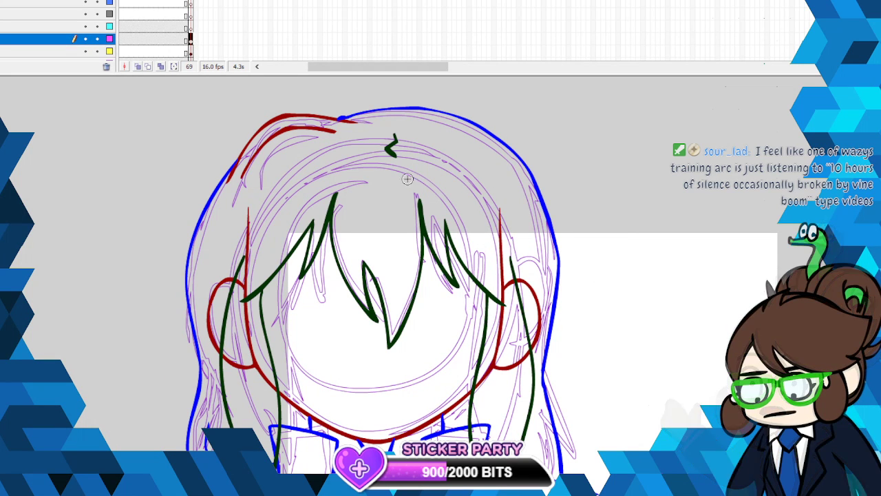
- With only the magenta layer visible, remove the upper tip of the left side lock and show all layers again
left_click(2, 129)
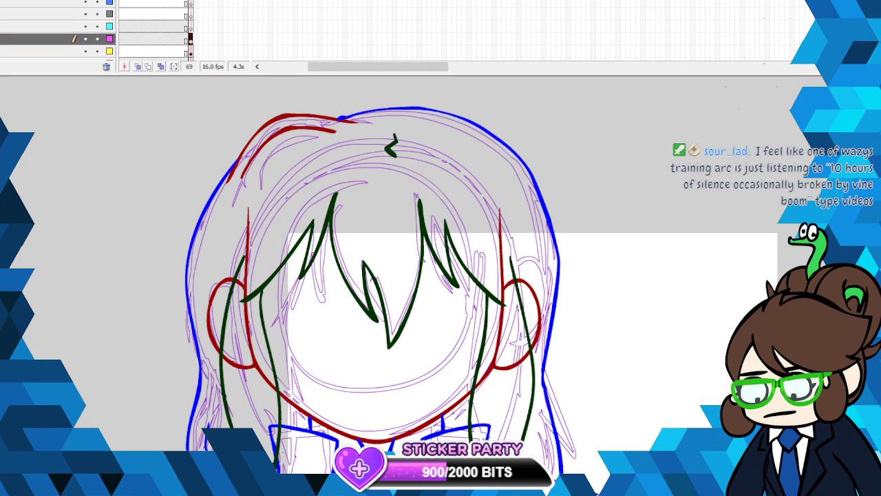
left_click(85, 1)
left_click(85, 40)
left_click_drag(239, 280, 236, 275)
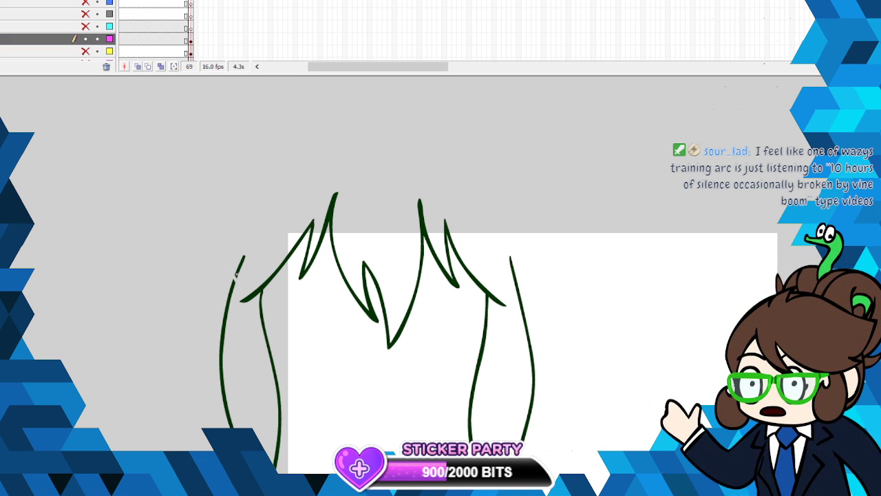
right_click(240, 270)
left_click(248, 278)
left_click(86, 1)
left_click(85, 1)
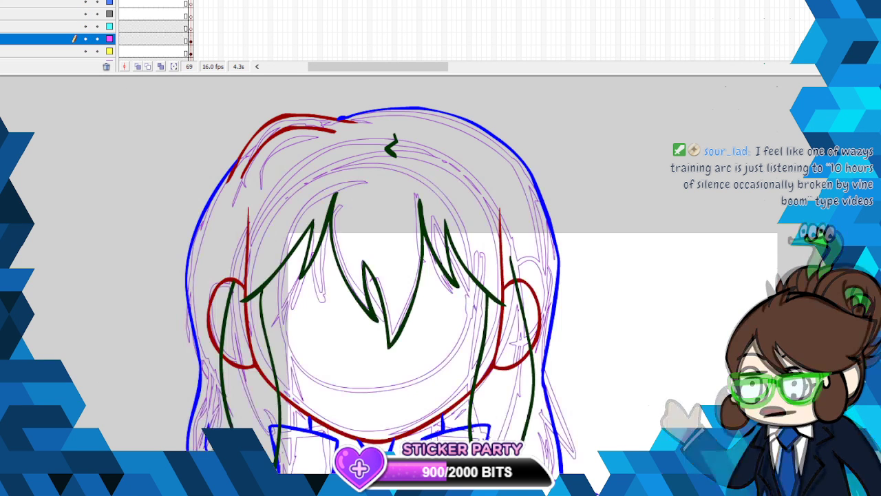
- Brush a new pointed upper tip onto the left side lock and smooth all of the magenta layer's linework
key("b")
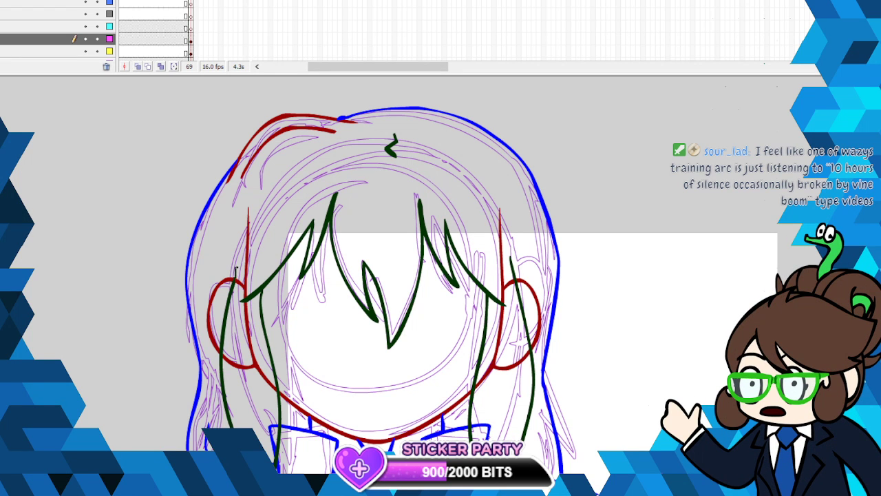
key("ctrl+a")
right_click(229, 288)
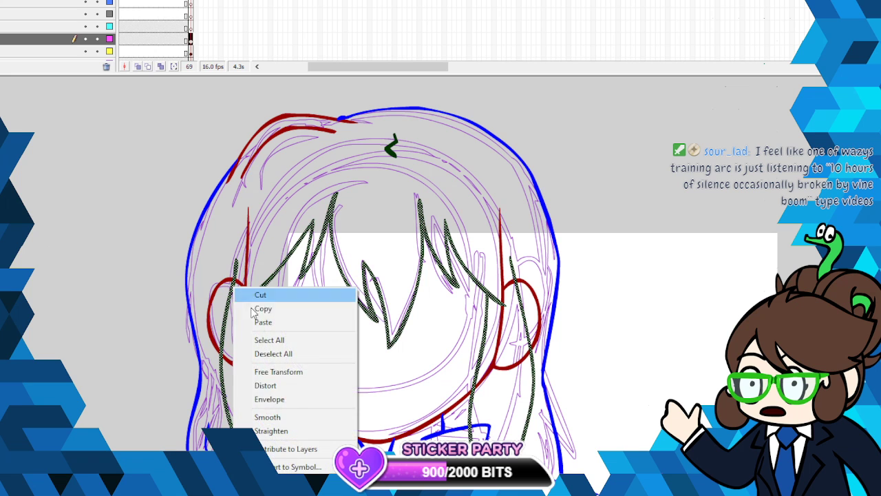
left_click(289, 417)
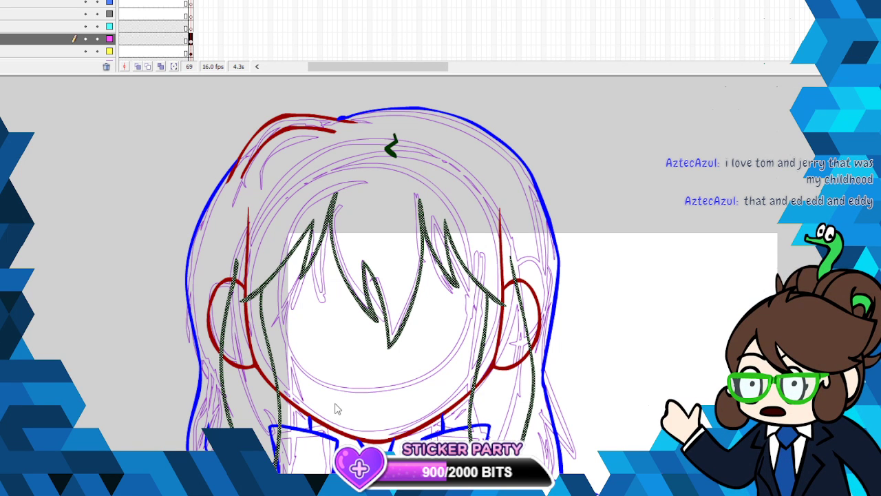
- Shift the selected dark green fringe and side locks slightly upward and deselect them
scroll(482, 275, "down", 5)
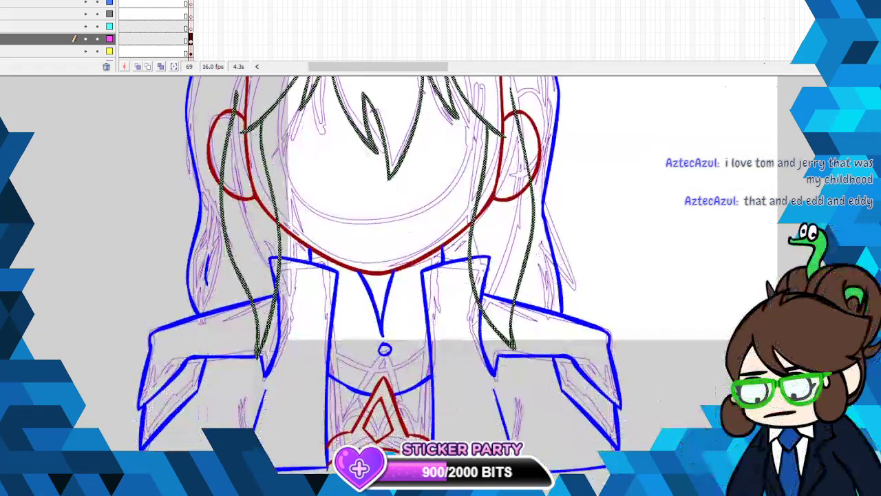
scroll(385, 276, "up", 5)
scroll(385, 275, "down", 3)
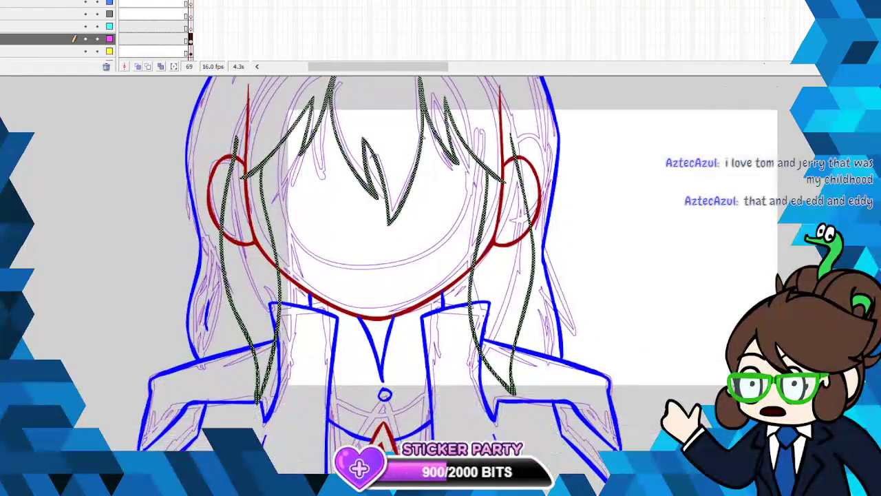
scroll(385, 276, "up", 3)
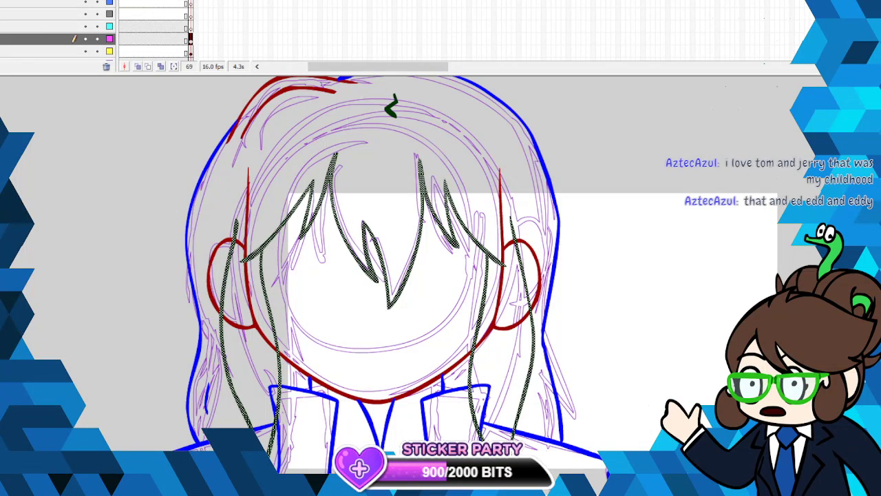
mouse_move(489, 253)
left_mouse_down()
mouse_move(485, 241)
mouse_move(493, 245)
left_mouse_up()
left_click(590, 233)
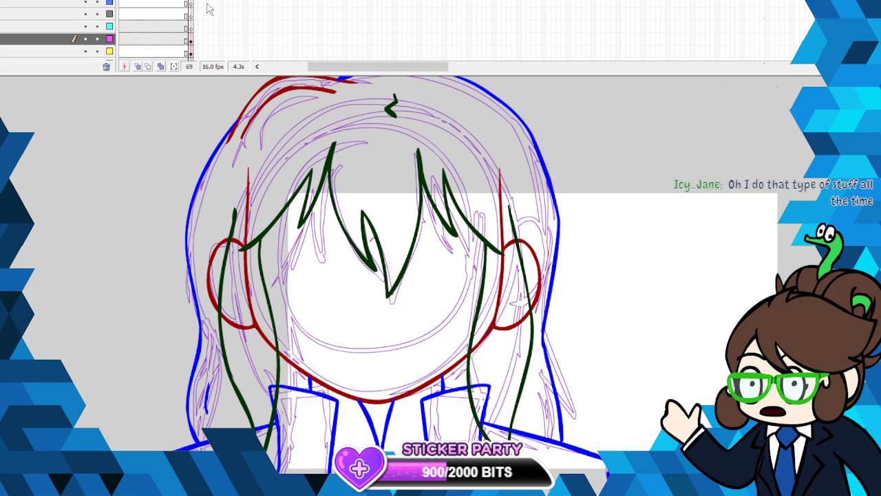
- Make the cyan layer's frame 69 active and prepare the brush with black for inking the eyes
left_click(190, 26)
left_click(3, 110)
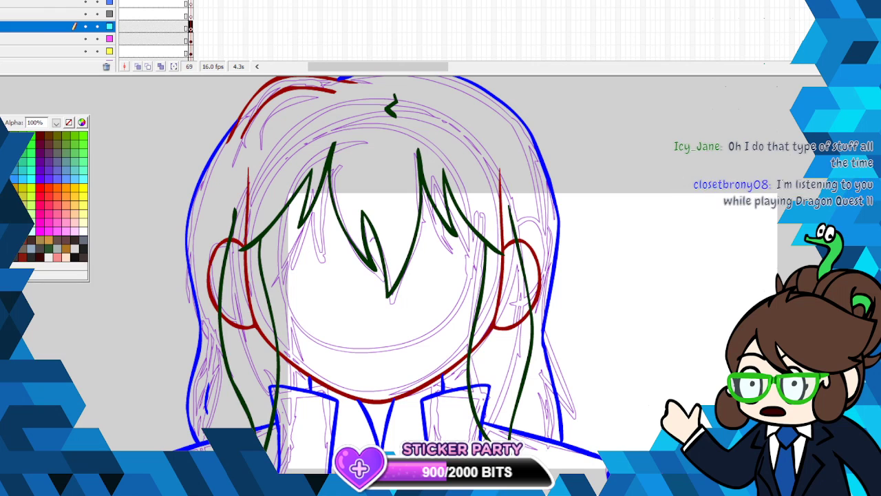
left_click(35, 199)
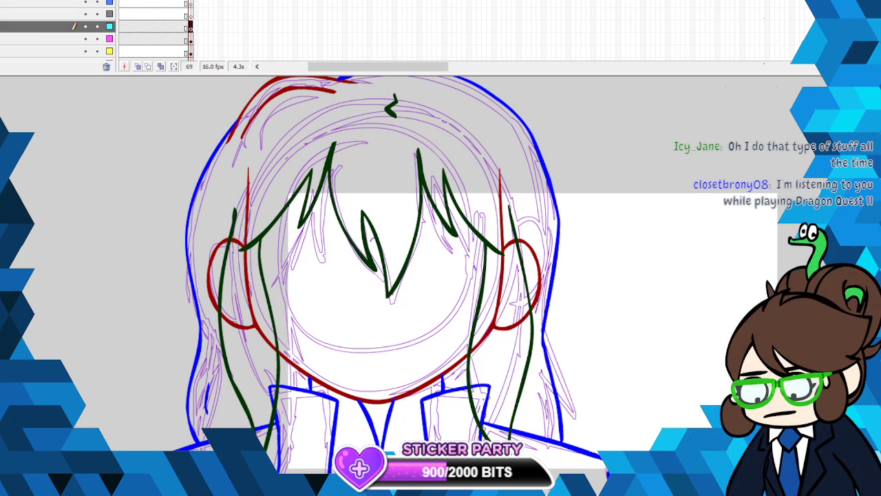
left_click(1, 2)
left_click(14, 2)
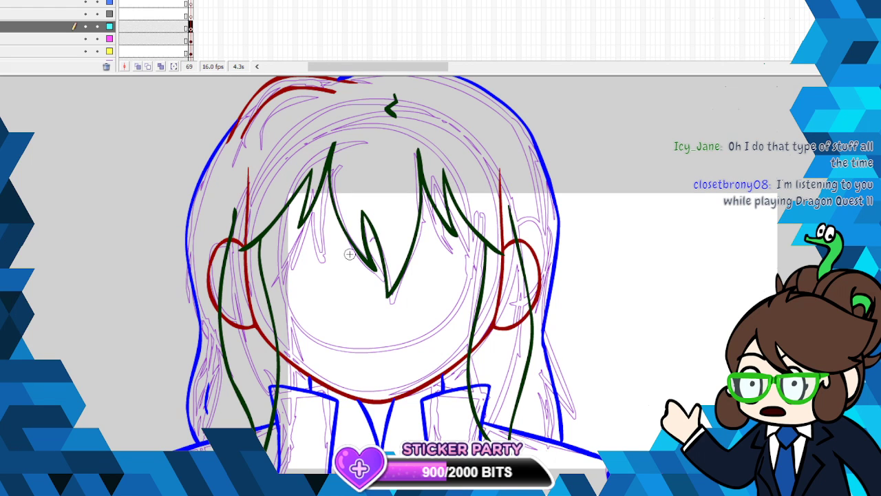
mouse_move(353, 247)
left_mouse_down()
mouse_move(309, 238)
mouse_move(282, 255)
mouse_move(275, 285)
left_mouse_up()
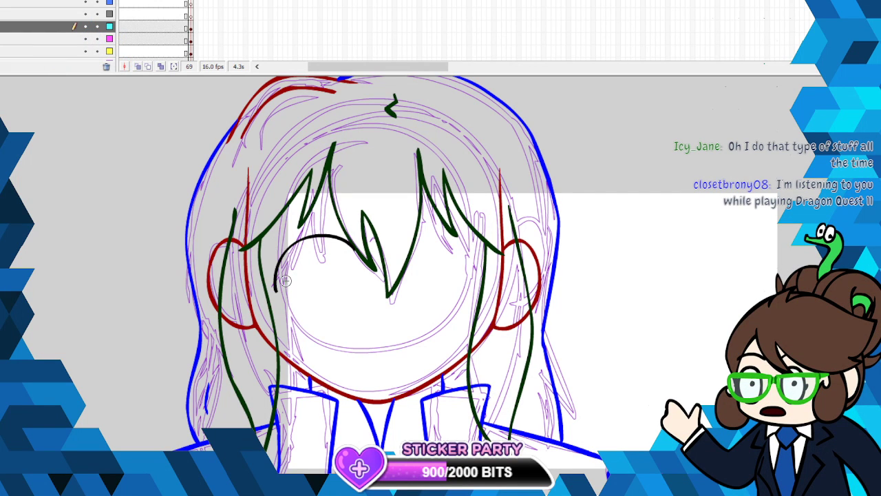
right_click(295, 235)
left_click(311, 246)
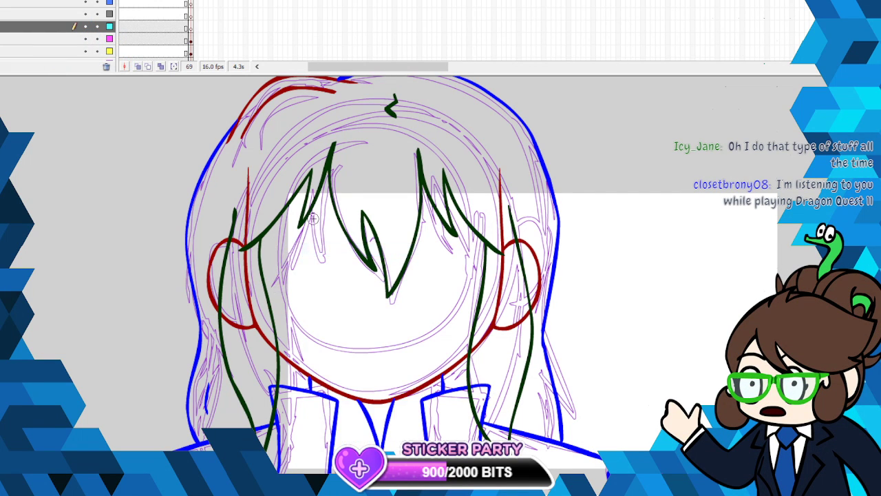
key("ctrl+z")
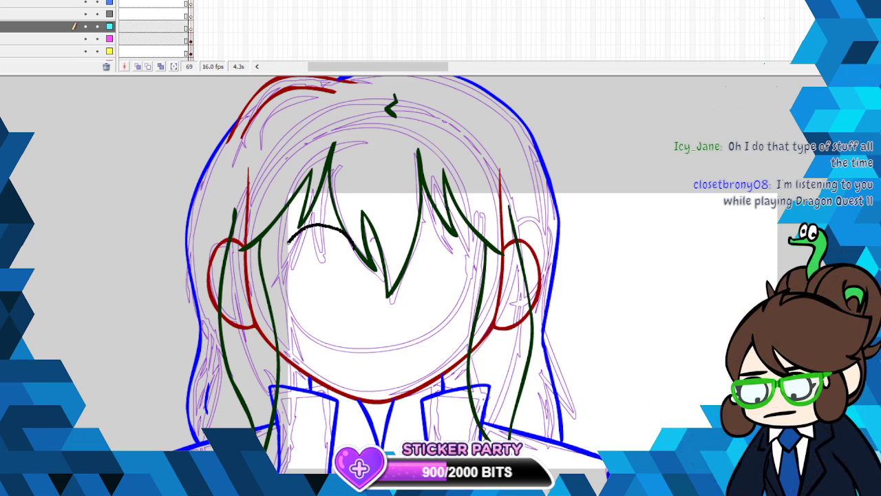
mouse_move(305, 302)
left_mouse_down()
mouse_move(325, 313)
mouse_move(347, 301)
mouse_move(353, 240)
left_mouse_up()
right_click(363, 266)
left_click(363, 266)
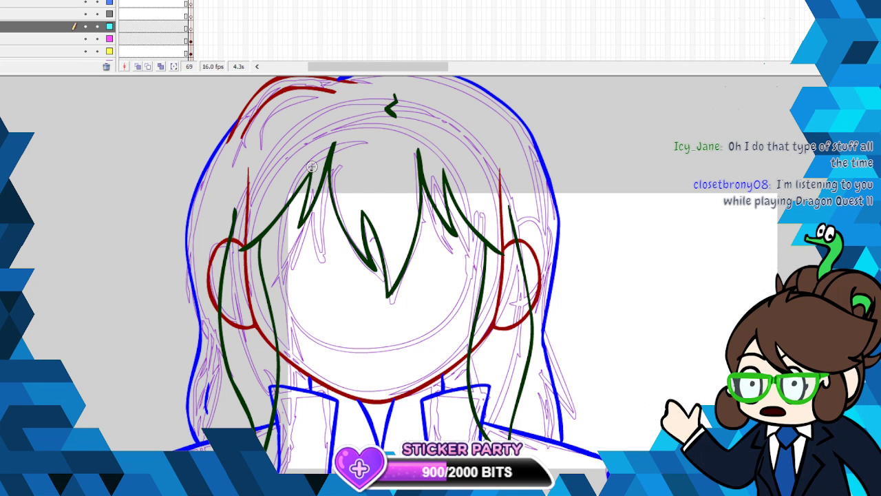
left_click(85, 51)
left_click(85, 51)
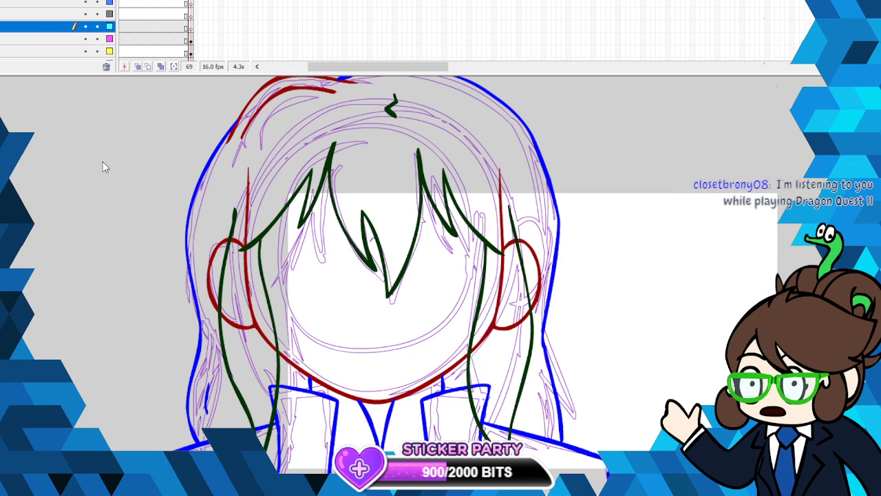
scroll(441, 262, "down", 8)
scroll(441, 262, "up", 5)
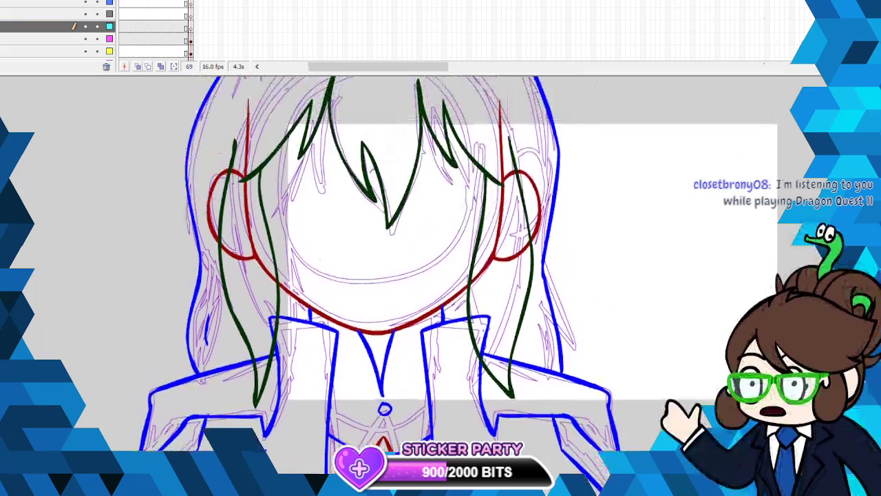
scroll(345, 274, "up", 3)
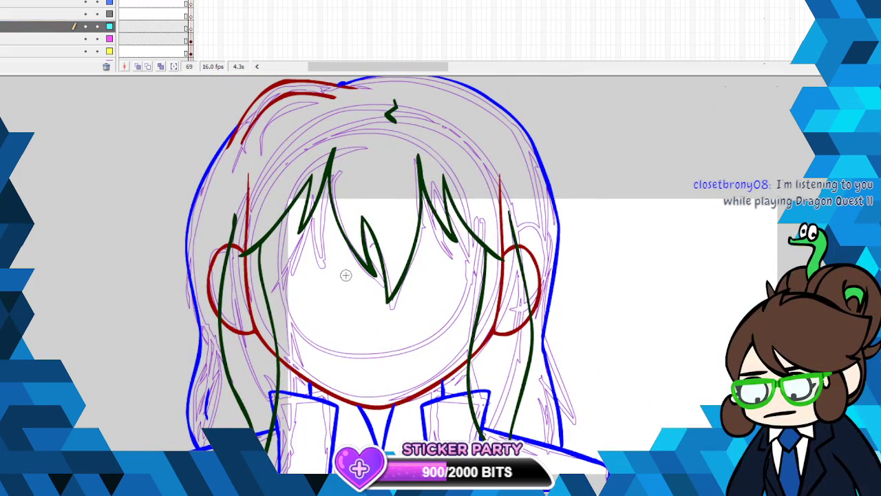
left_click_drag(348, 276, 316, 253)
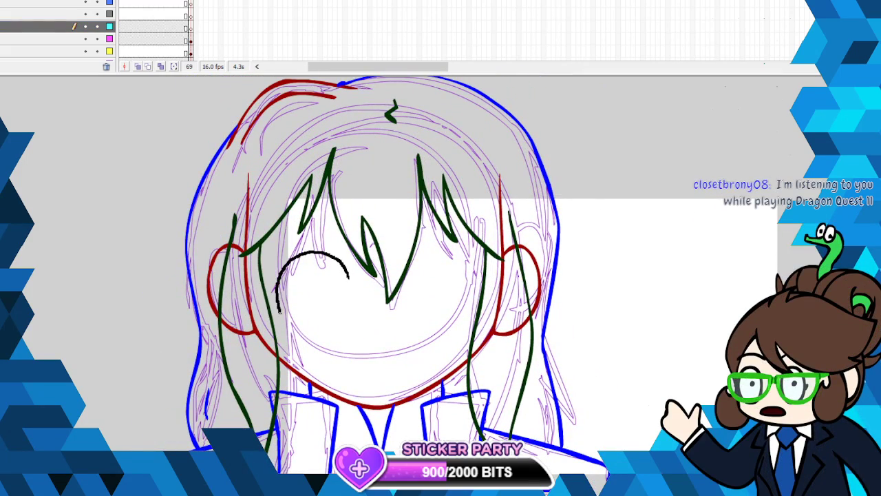
mouse_move(279, 311)
left_mouse_down()
mouse_move(332, 327)
mouse_move(351, 318)
mouse_move(349, 277)
left_mouse_up()
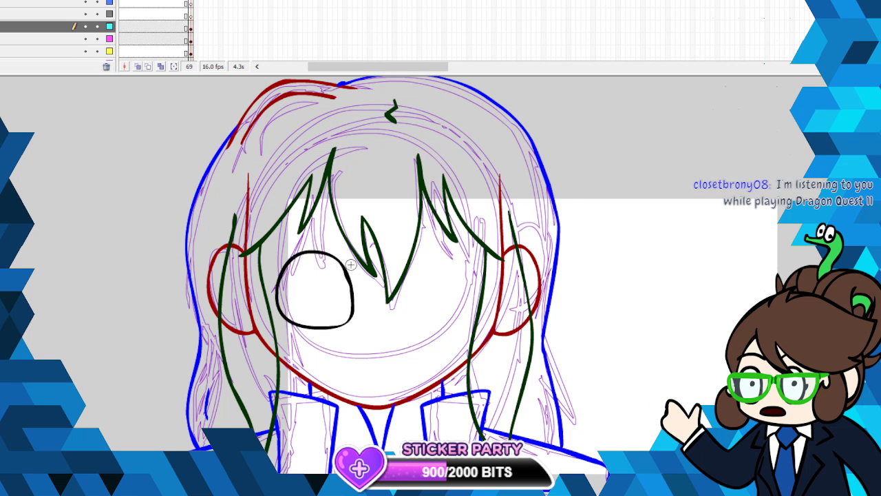
right_click(348, 276)
left_click(358, 286)
mouse_move(342, 247)
left_mouse_down()
mouse_move(318, 242)
mouse_move(290, 255)
left_mouse_up()
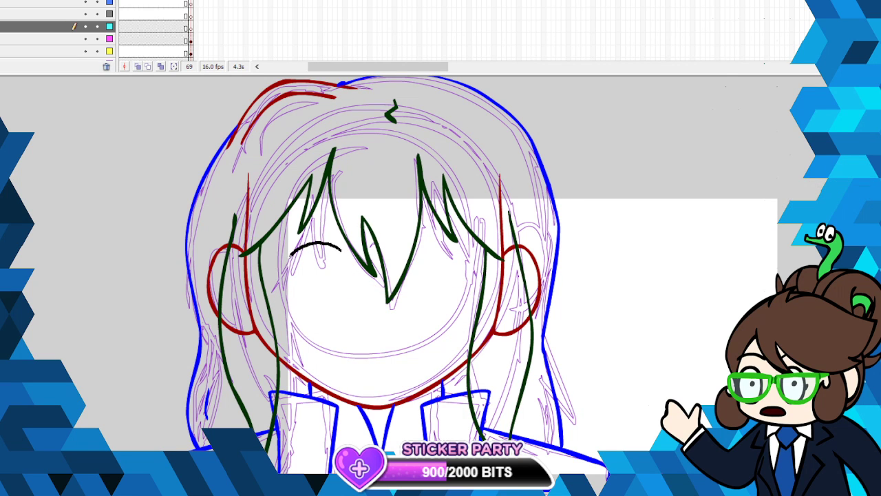
mouse_move(280, 300)
left_mouse_down()
mouse_move(296, 316)
mouse_move(344, 316)
mouse_move(358, 287)
mouse_move(342, 246)
left_mouse_up()
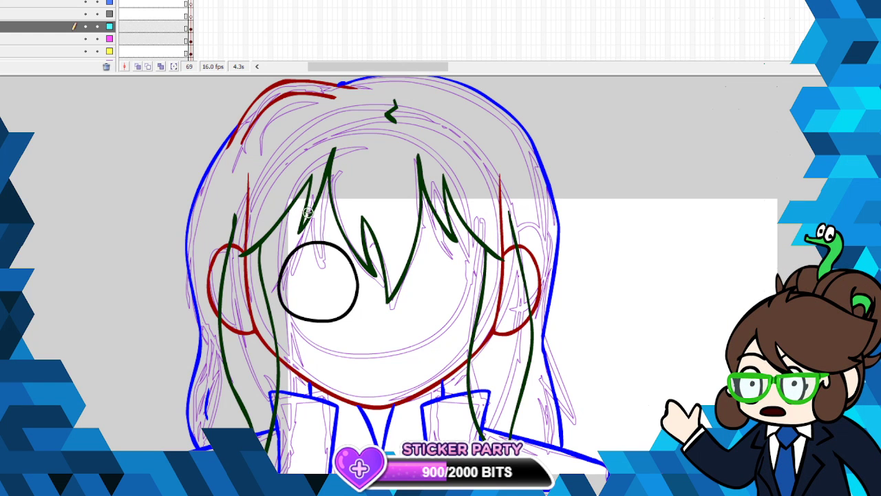
right_click(322, 245)
left_click(347, 249)
left_click_drag(326, 242, 283, 282)
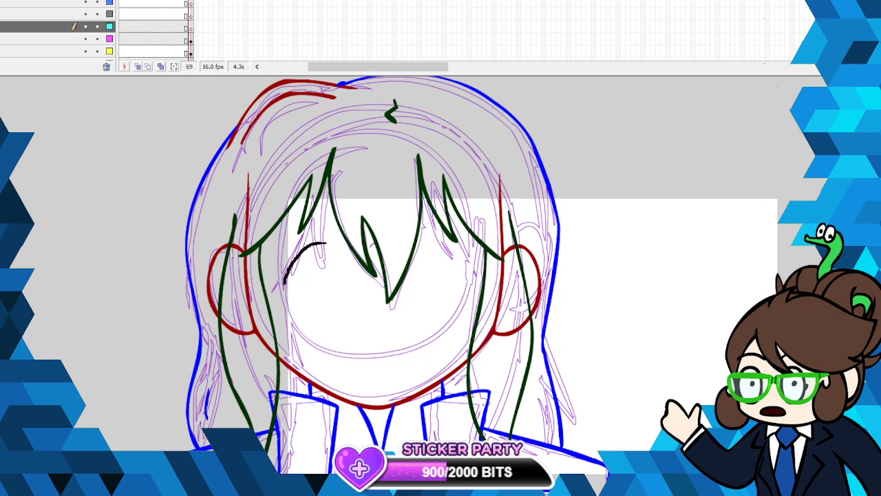
mouse_move(297, 318)
left_mouse_down()
mouse_move(342, 322)
mouse_move(357, 307)
mouse_move(354, 259)
mouse_move(311, 239)
left_mouse_up()
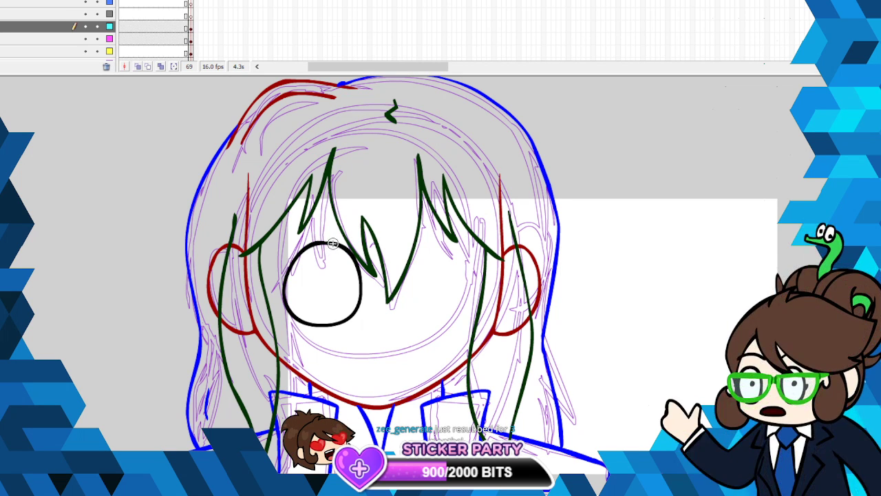
right_click(337, 244)
left_click(360, 252)
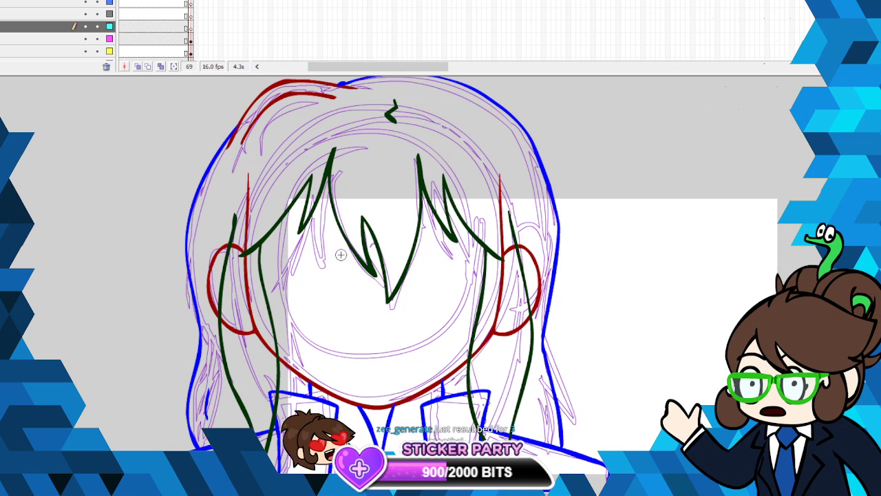
- Ink the left eye in black as a rounded outline with a thick upper lid and pointed outer corner, and smooth it
mouse_move(350, 252)
left_mouse_down()
mouse_move(328, 248)
mouse_move(296, 263)
mouse_move(285, 287)
mouse_move(291, 314)
mouse_move(338, 327)
mouse_move(361, 316)
mouse_move(350, 252)
left_mouse_up()
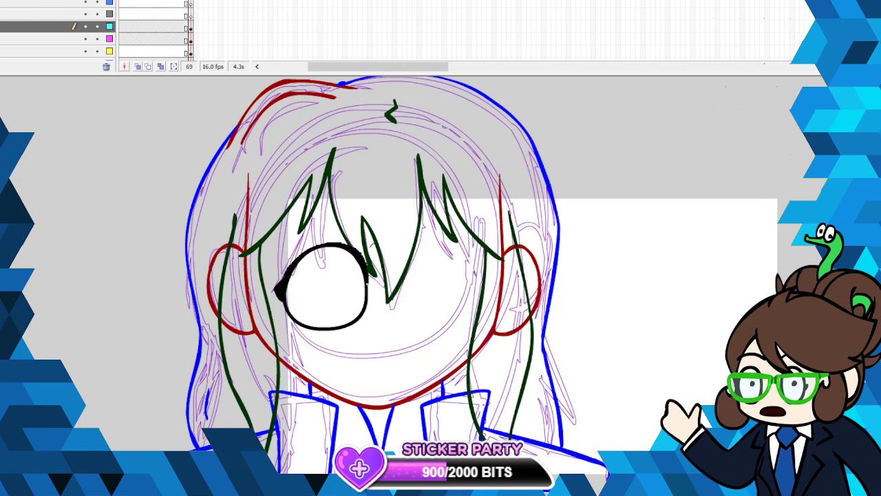
left_click_drag(367, 284, 366, 294)
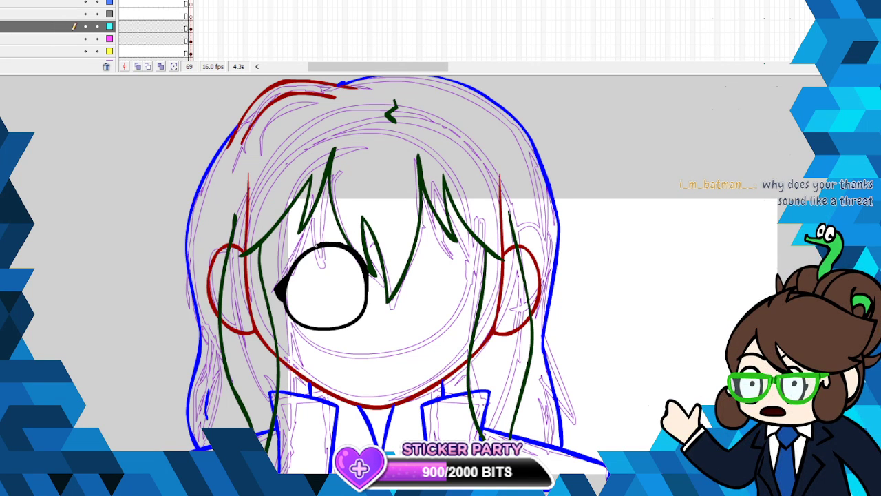
right_click(280, 290)
left_click(315, 417)
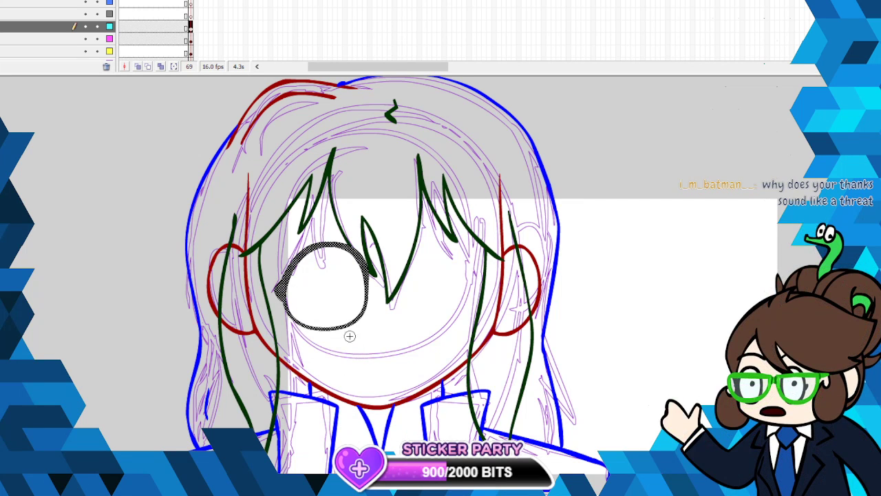
key("Escape")
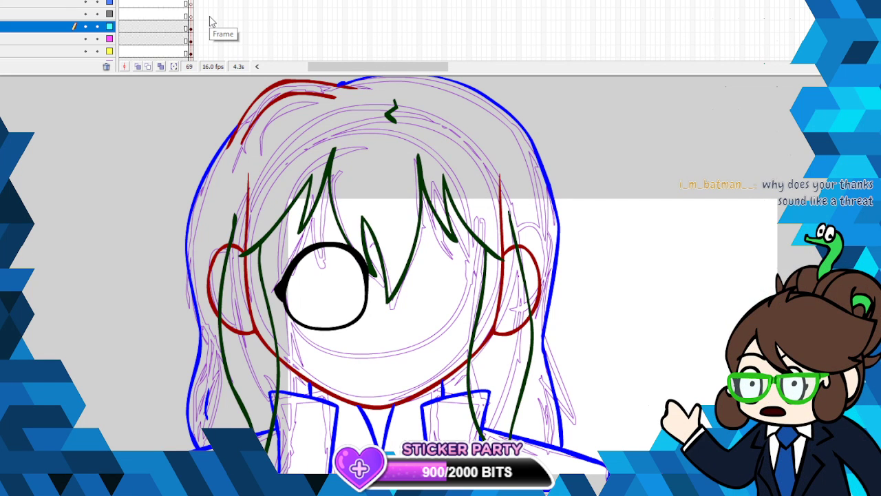
- Smooth the left eye outline once more and move it slightly up and to the left
left_click(359, 254)
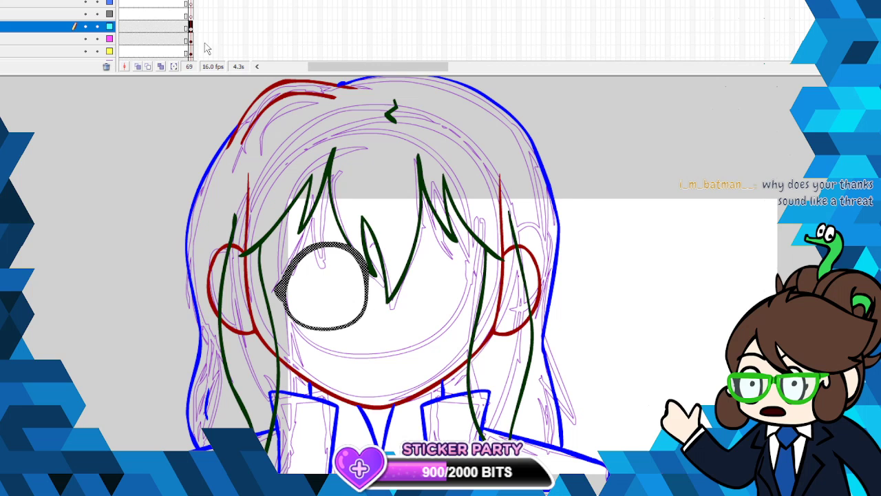
right_click(358, 258)
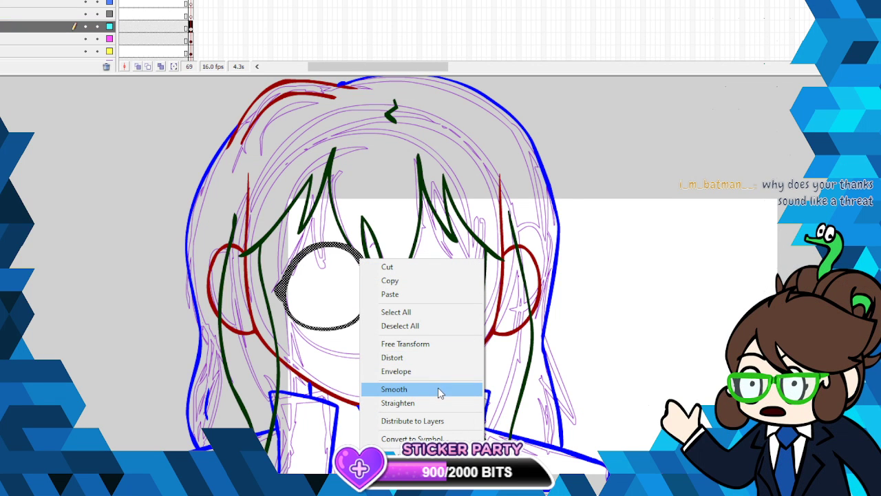
left_click(439, 392)
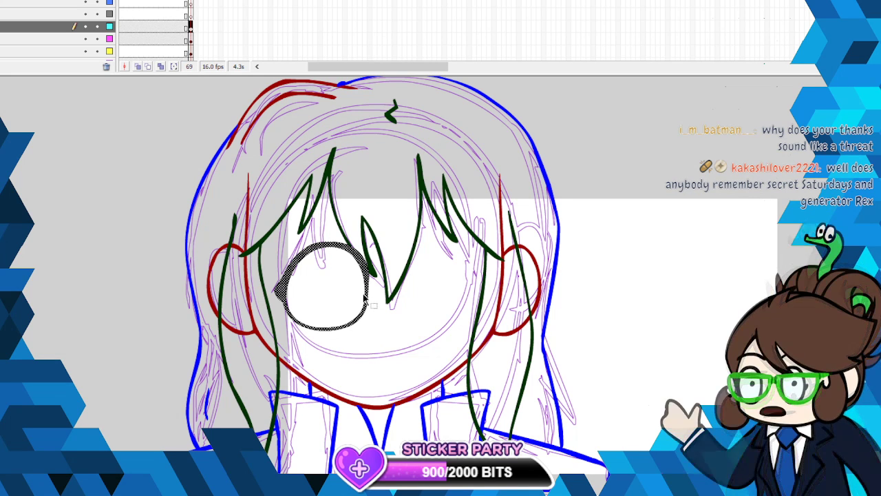
left_click_drag(362, 316, 364, 307)
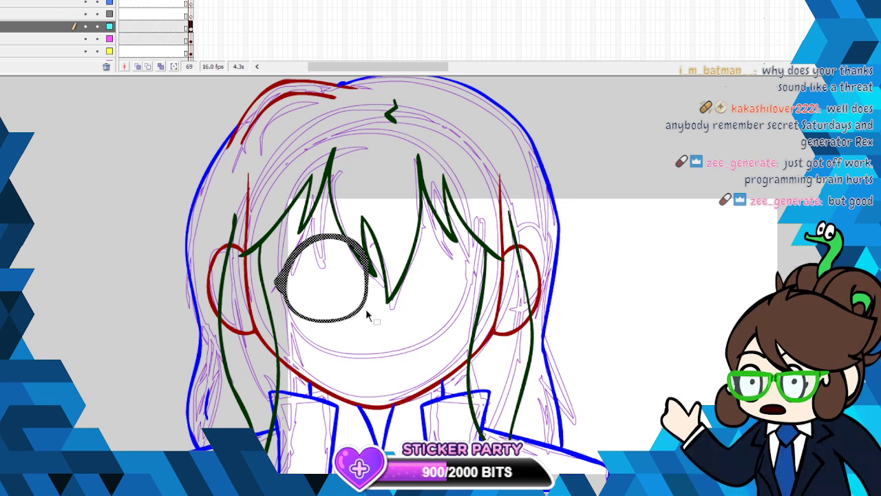
left_click_drag(364, 302, 362, 302)
- Copy the left eye, paste the duplicate in place on the cyan layer, and flip it horizontally
right_click(363, 303)
left_click(392, 323)
left_click(596, 267)
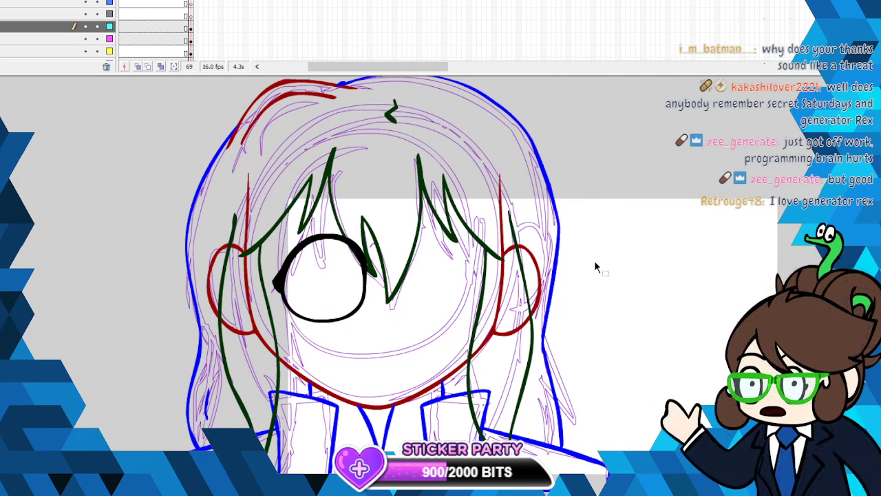
key("ctrl+shift+v")
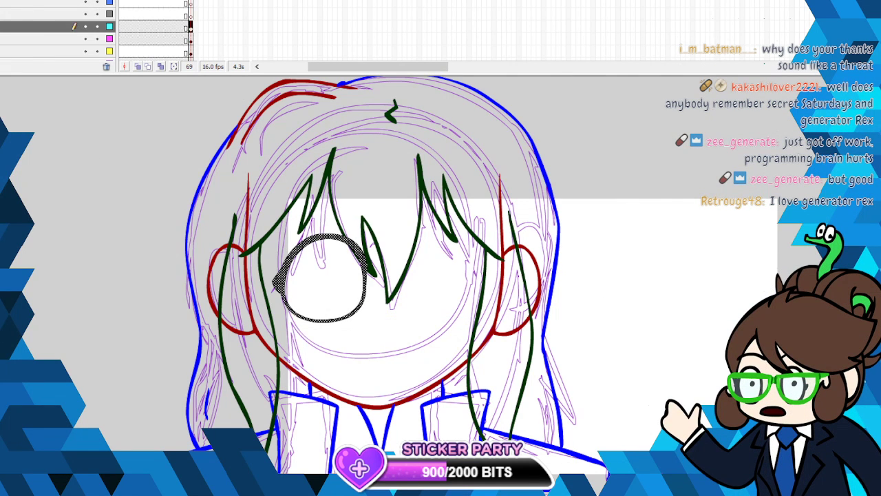
left_click(44, 1)
mouse_move(45, 38)
left_click(242, 171)
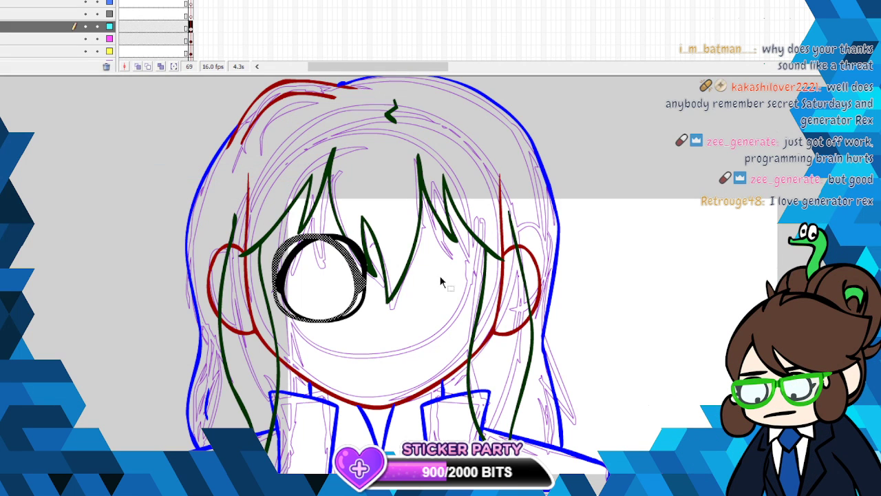
- Move the flipped eye across to the right side of the face, and nudge both eyes slightly outward
mouse_move(372, 289)
left_mouse_down()
mouse_move(472, 282)
mouse_move(483, 289)
left_mouse_up()
left_click(671, 259)
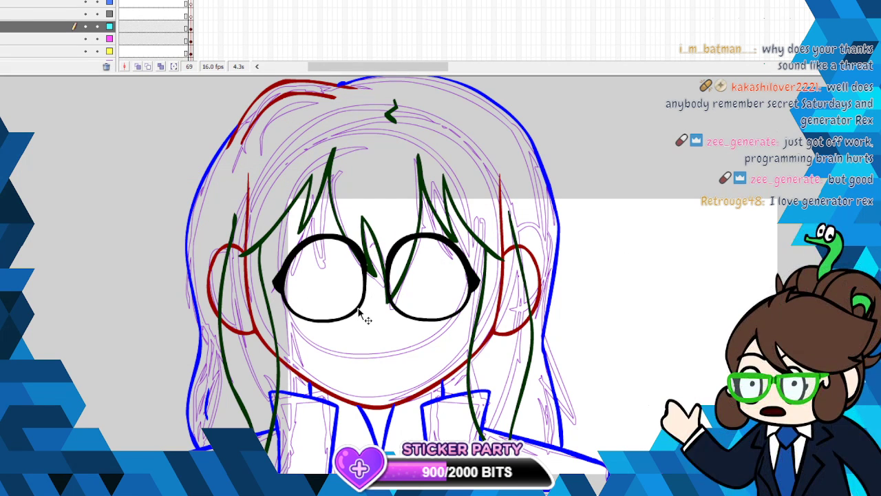
left_click(360, 313)
key("Left")
key("Left")
key("Left")
key("Left")
key("Left")
key("Left")
key("Left")
key("Left")
key("Left")
key("Left")
key("Left")
key("Left")
key("Left")
key("Left")
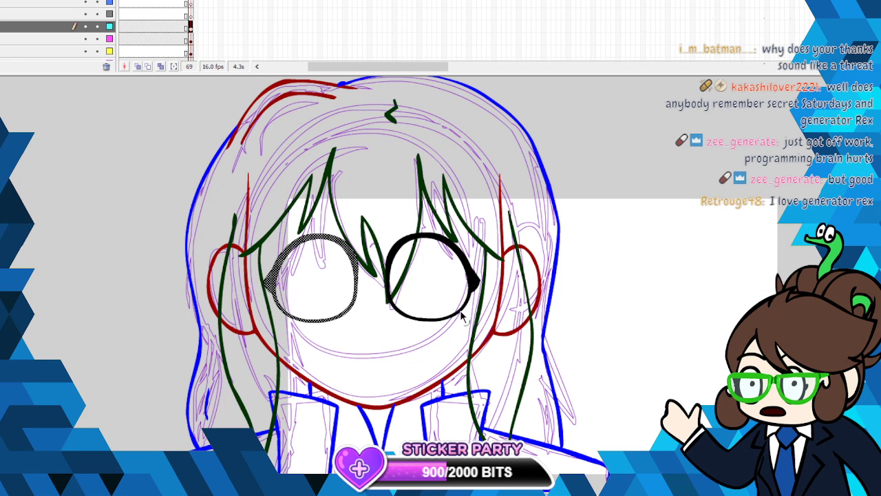
left_click(463, 317)
key("Right")
key("Right")
key("Right")
key("Right")
key("Right")
key("Right")
key("Right")
key("Right")
key("Right")
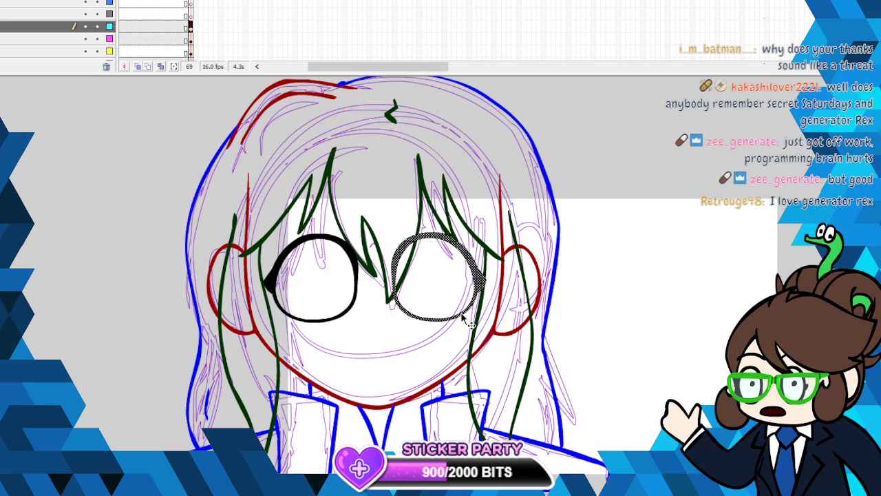
left_click(653, 275)
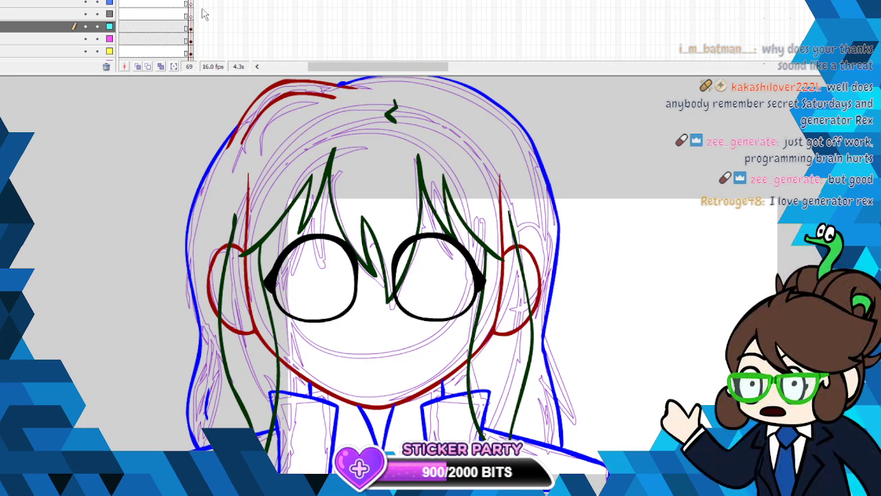
- Widen the left and right eyes slightly toward the middle of the face with Free Transform
left_click(191, 28)
left_click(591, 186)
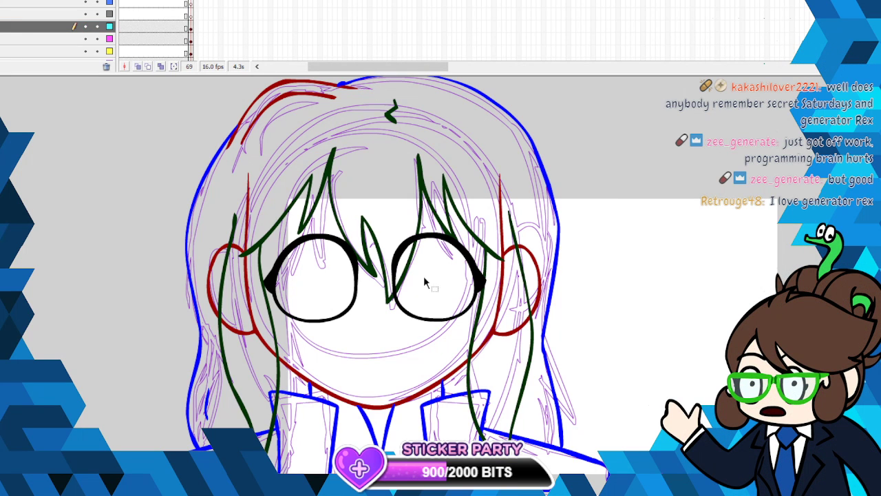
right_click(357, 279)
left_click(413, 363)
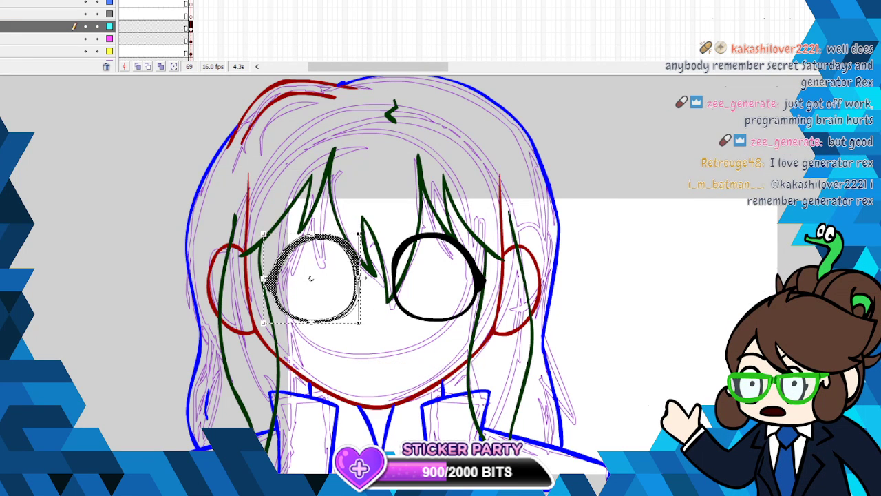
left_click(393, 295)
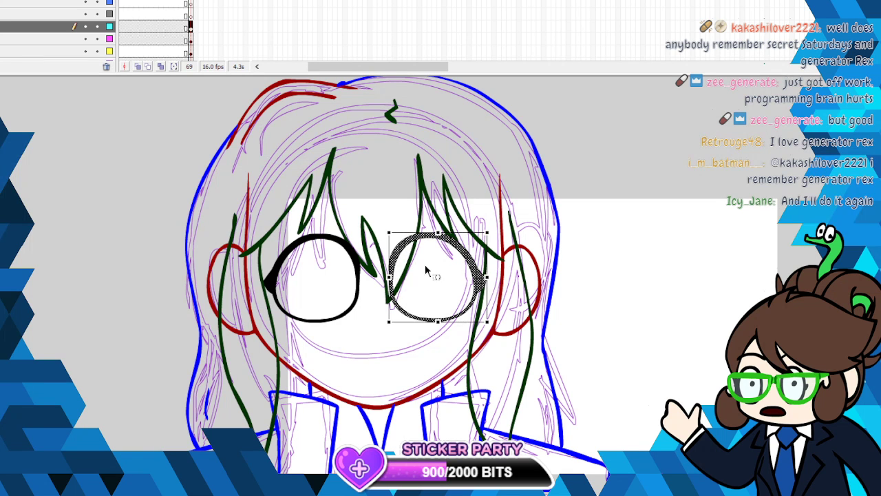
left_click(623, 268)
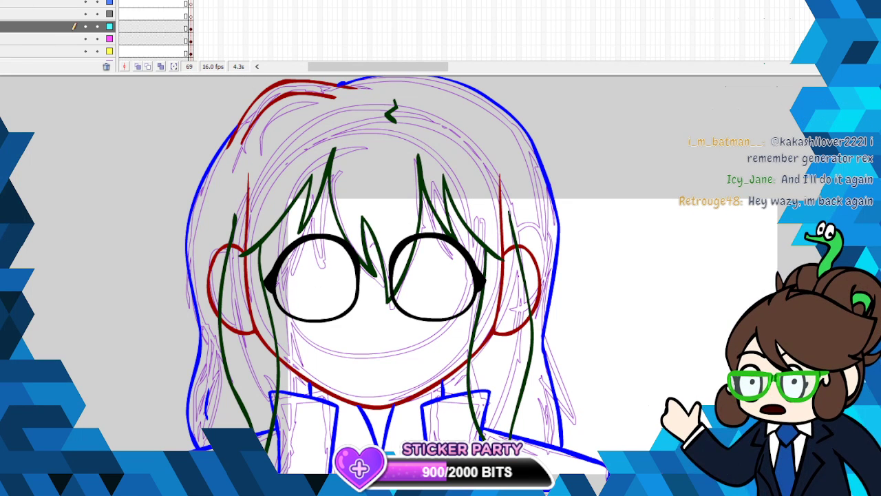
- Shift the left and right eyes a little further apart, leaving a wider gap between them
left_click(192, 28)
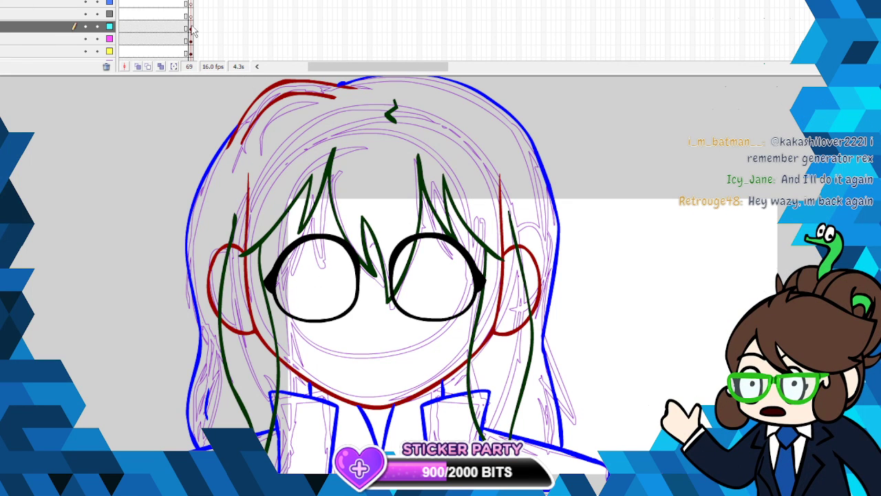
right_click(360, 305)
left_click(403, 383)
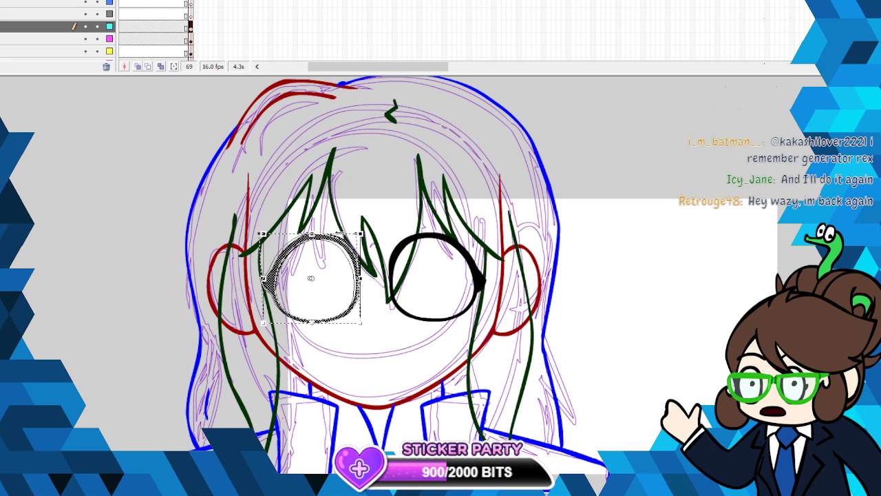
left_click(433, 243)
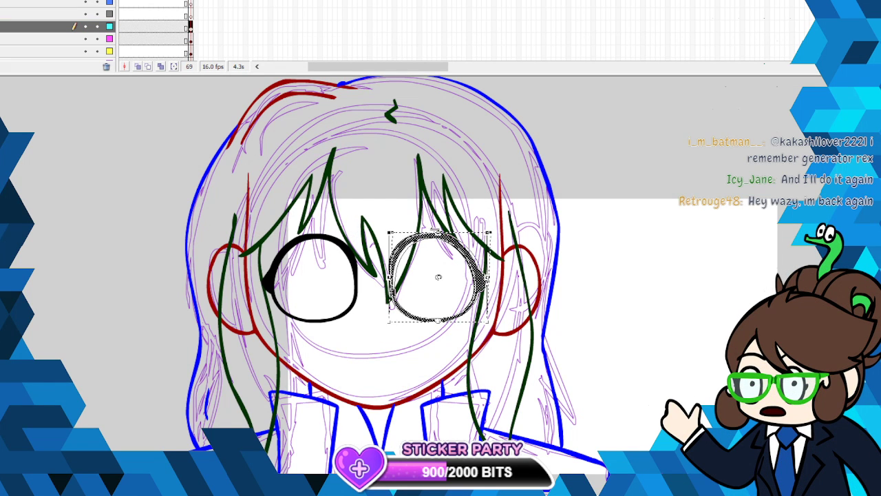
left_click(586, 222)
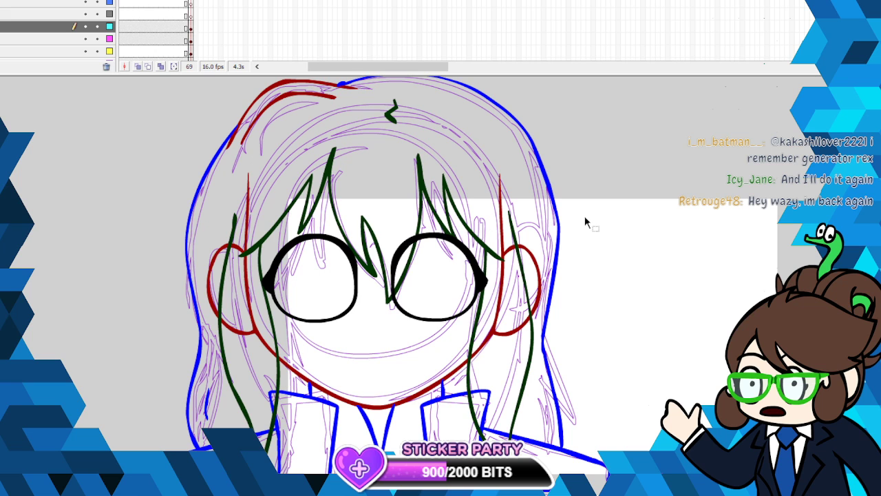
left_click(357, 307)
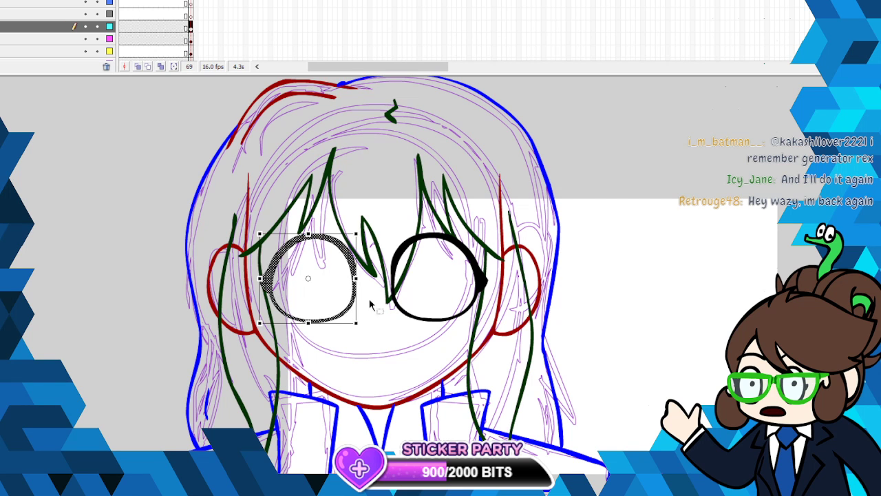
left_click(441, 321)
left_click(629, 259)
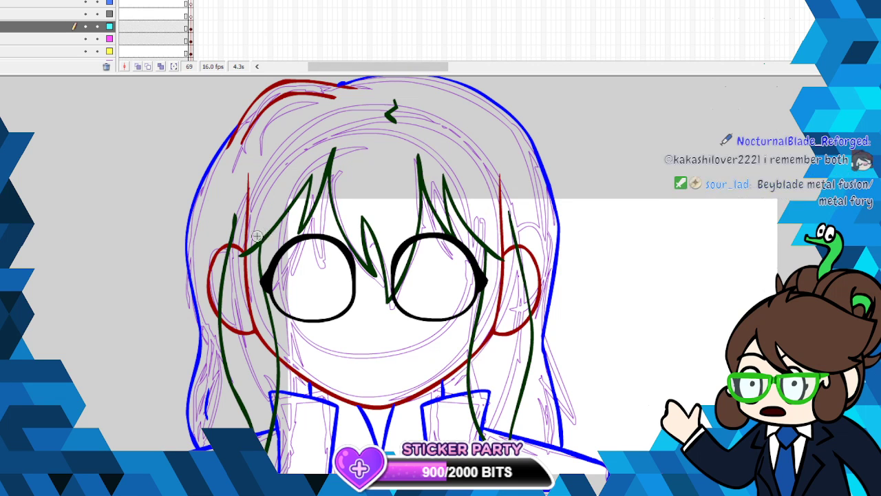
- Ink a thin curved black eyebrow above each eye and smooth both strokes
mouse_move(251, 235)
left_mouse_down()
mouse_move(330, 213)
mouse_move(488, 215)
left_mouse_up()
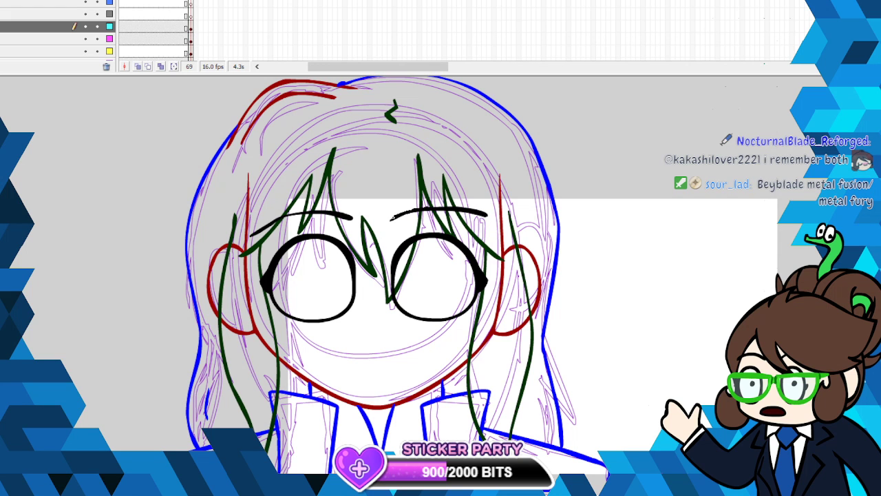
right_click(403, 216)
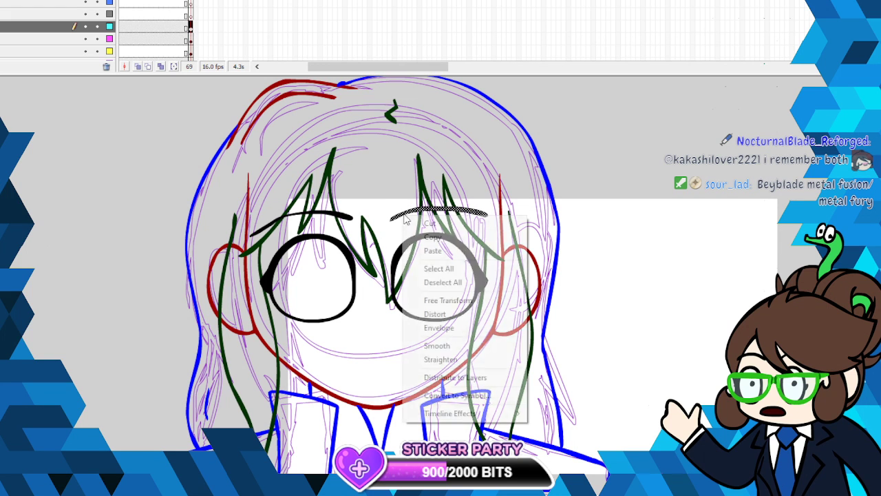
left_click(440, 346)
right_click(341, 218)
left_click(386, 345)
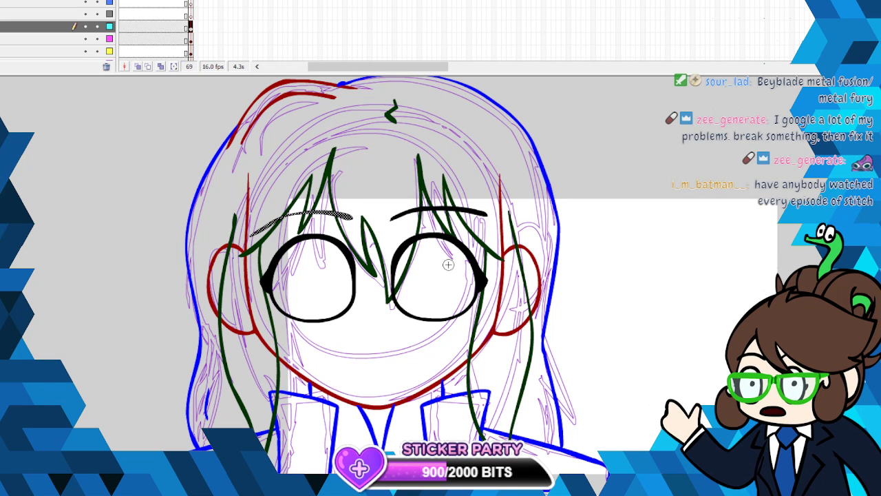
- Insert a blank keyframe at frame 69 on the gray layer for the mouth
left_click(191, 39)
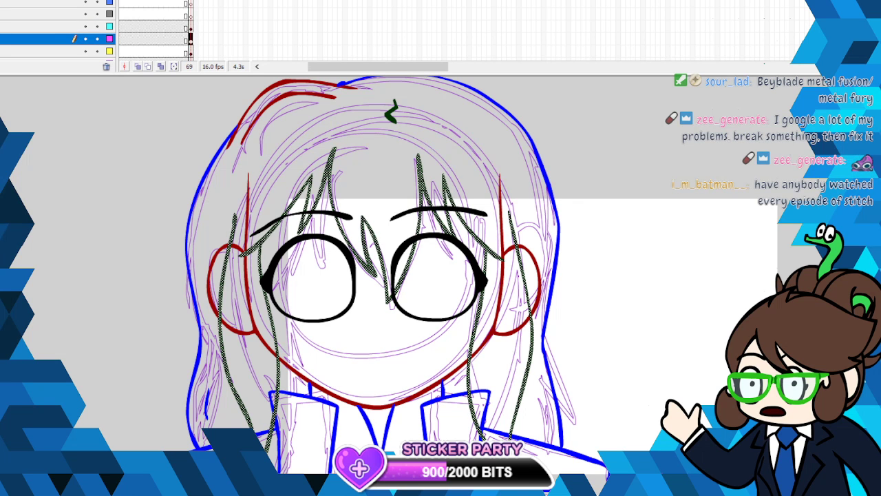
left_click(190, 14)
right_click(193, 45)
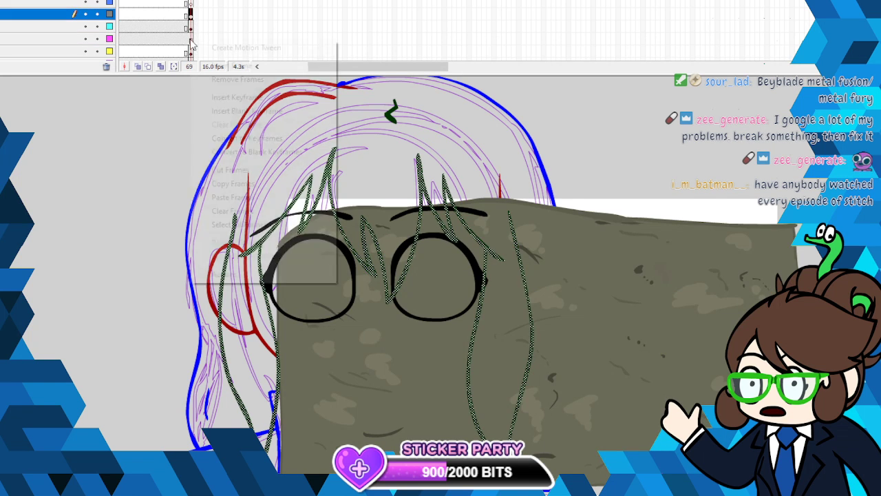
left_click(238, 111)
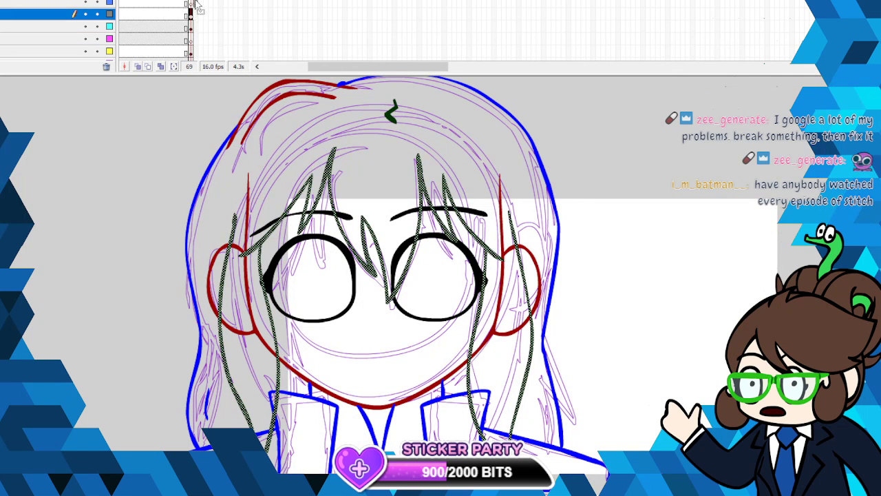
left_click(193, 13)
right_click(198, 14)
left_click(236, 85)
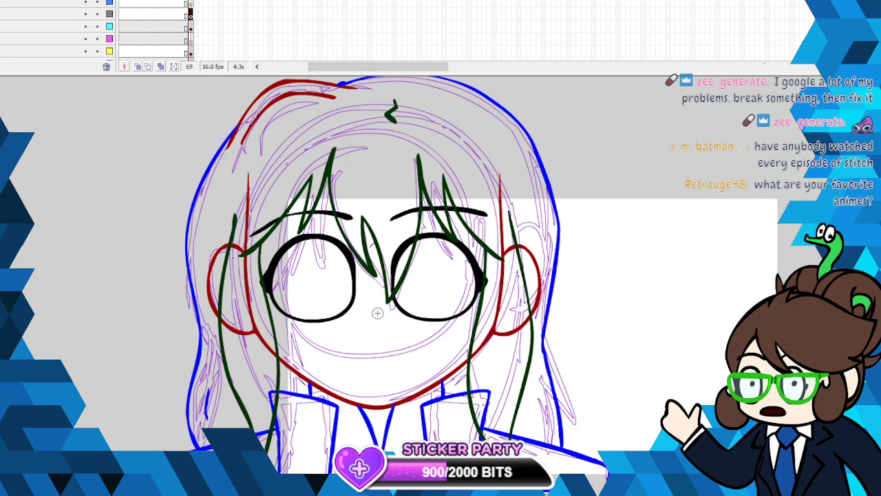
left_click_drag(331, 365, 429, 352)
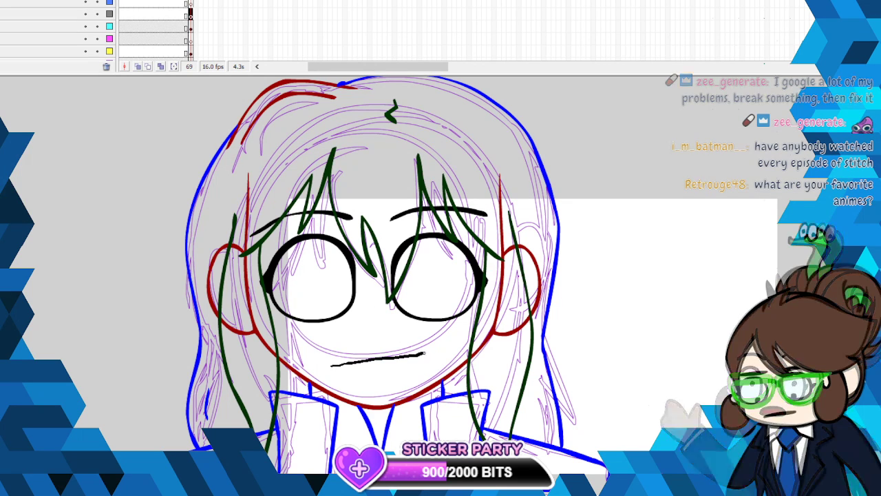
right_click(412, 353)
left_click(427, 154)
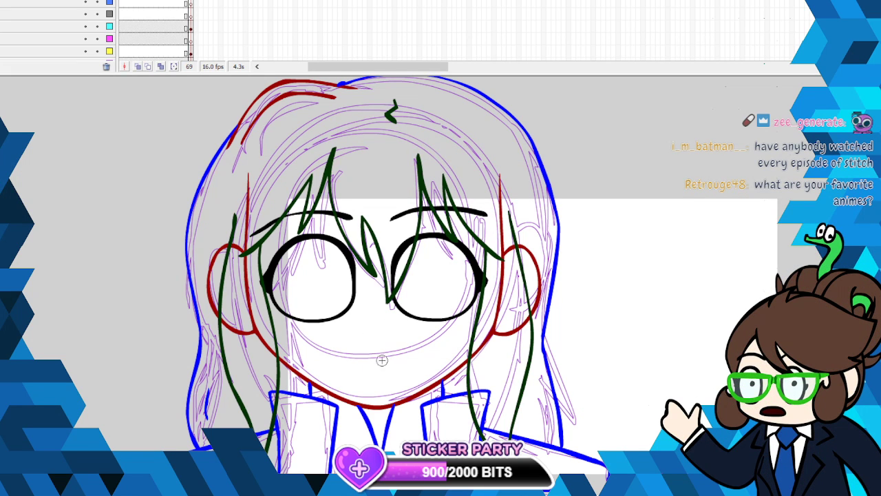
- Ink the mouth as a short, nearly straight black line below the eyes, smooth it and raise its left end slightly
left_click_drag(337, 364, 426, 359)
left_click_drag(339, 364, 427, 359)
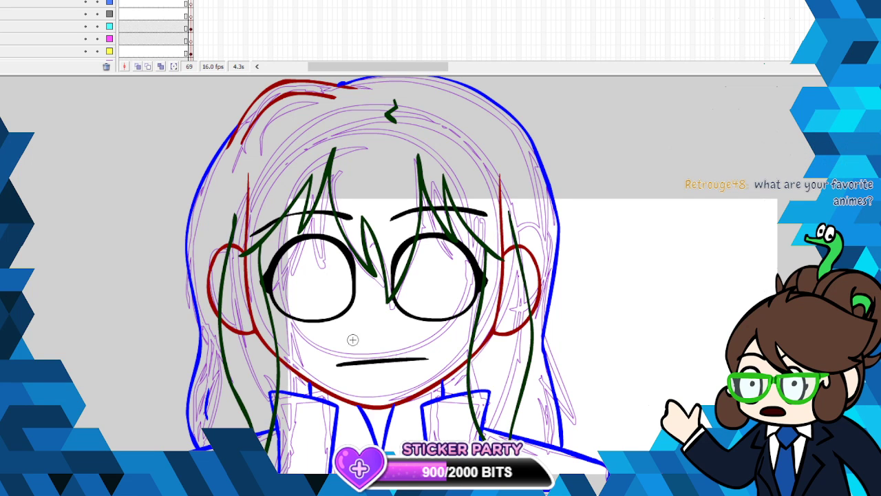
right_click(356, 361)
left_click(390, 238)
left_click_drag(337, 364, 338, 361)
left_click(629, 308)
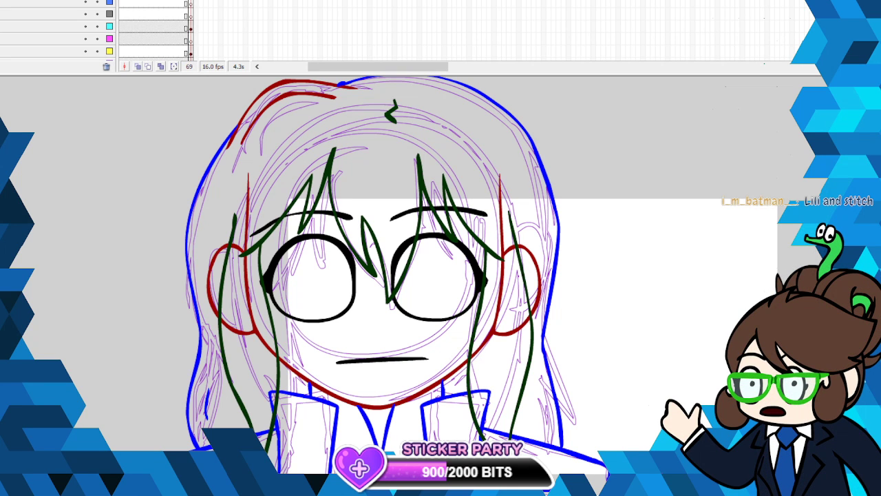
scroll(629, 305, "down", 3)
scroll(454, 275, "up", 4)
scroll(454, 275, "down", 4)
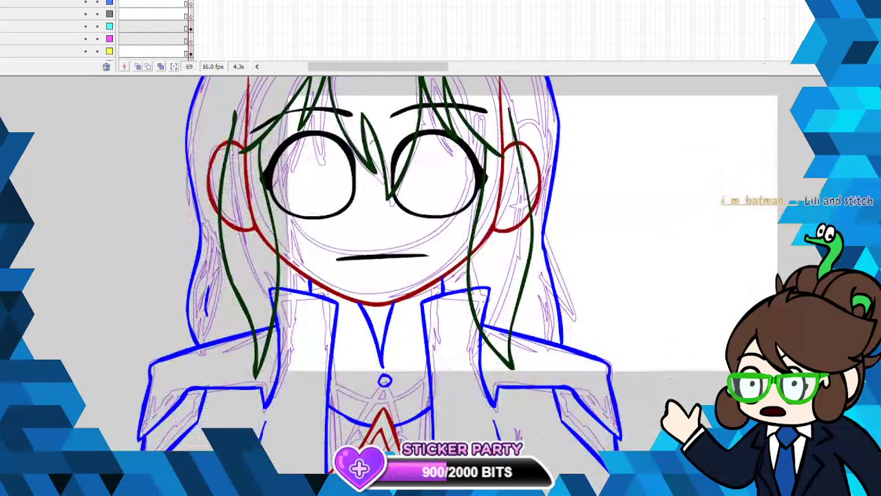
scroll(455, 275, "up", 4)
scroll(455, 275, "down", 5)
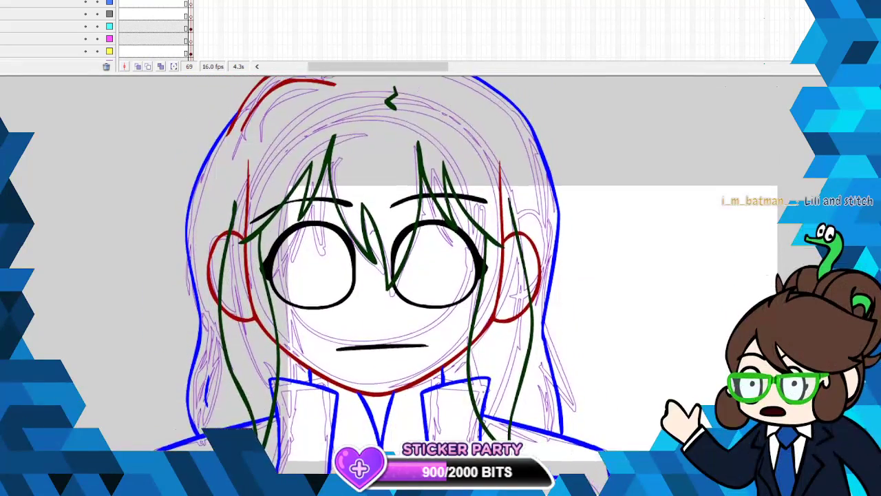
scroll(454, 275, "up", 2)
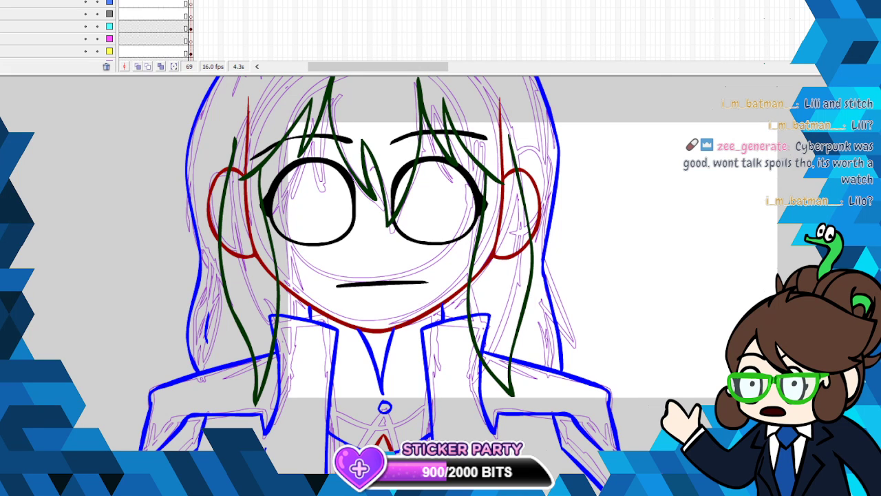
- Make the gray layer's frame 69 active with no artwork selected
left_click(191, 27)
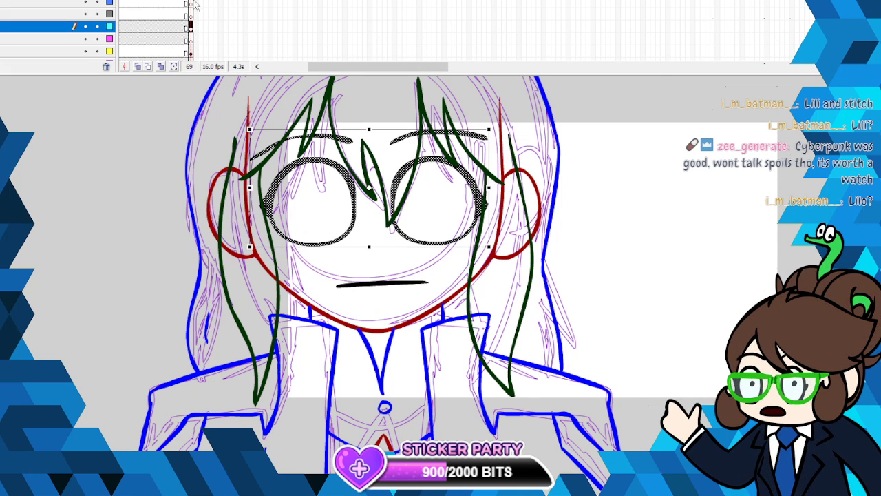
left_click(192, 1)
left_click(192, 25)
key("Escape")
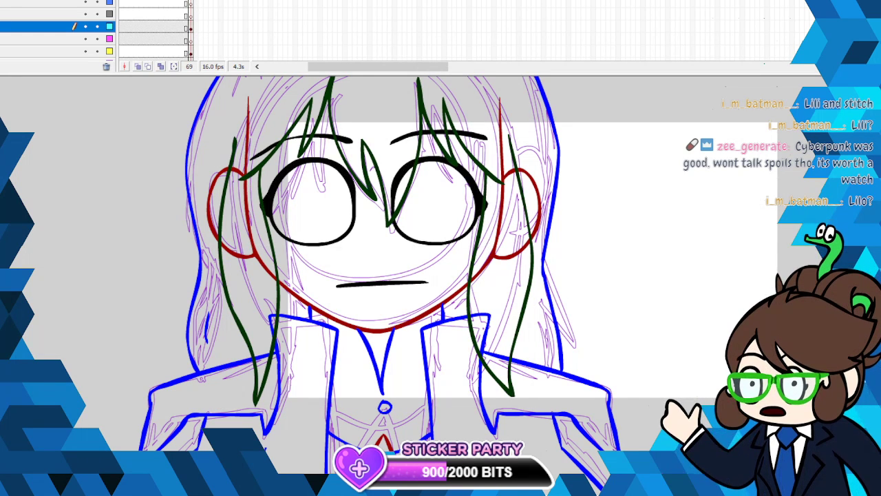
left_click(192, 14)
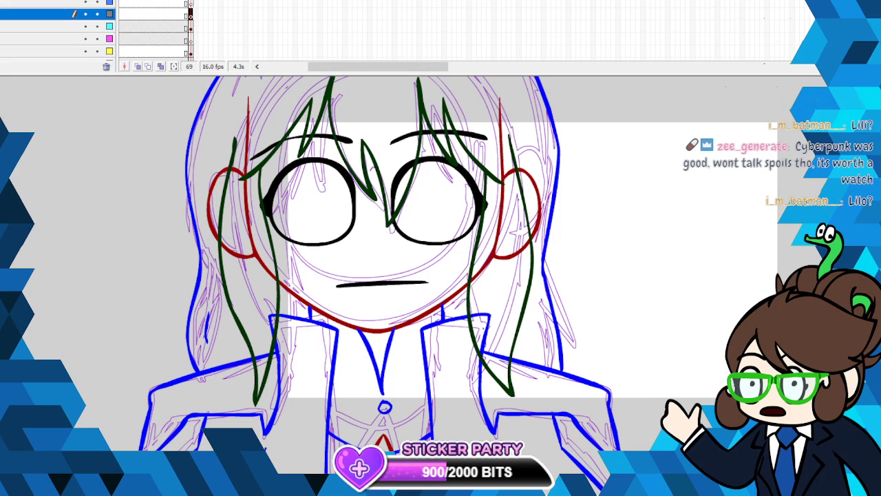
key("Escape")
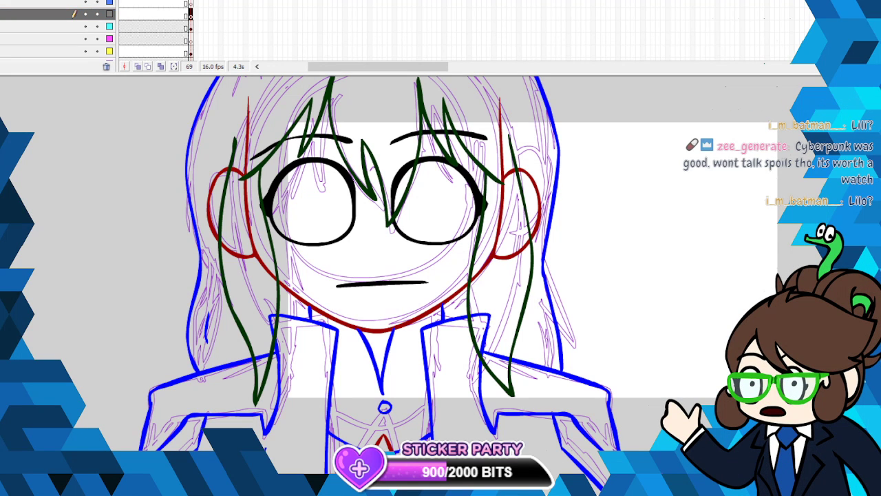
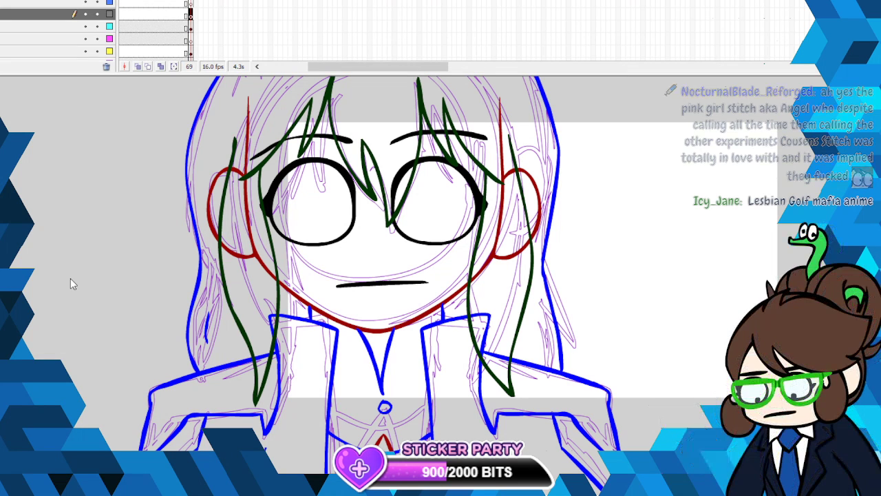
- Save the animation file
left_click(1, 1)
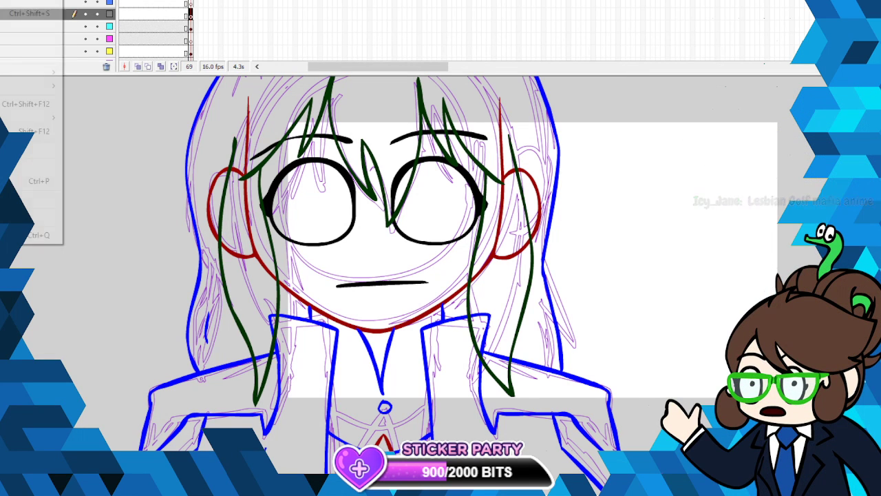
left_click(14, 2)
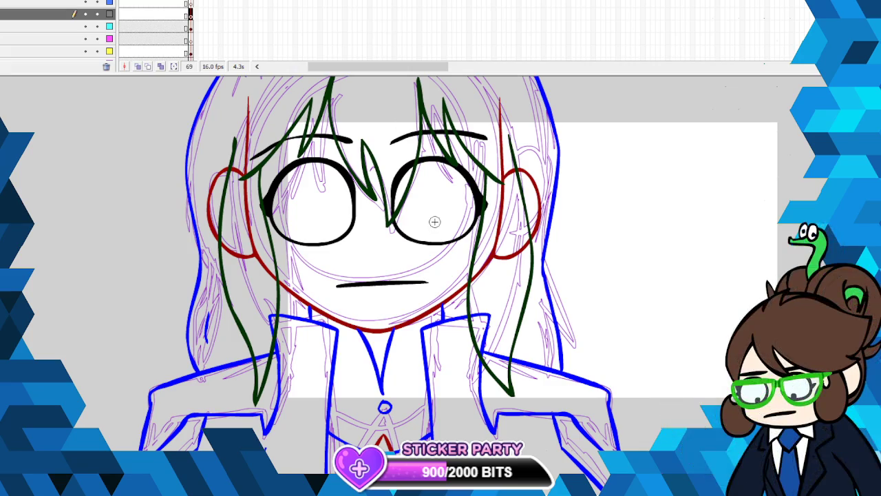
scroll(386, 275, "down", 5)
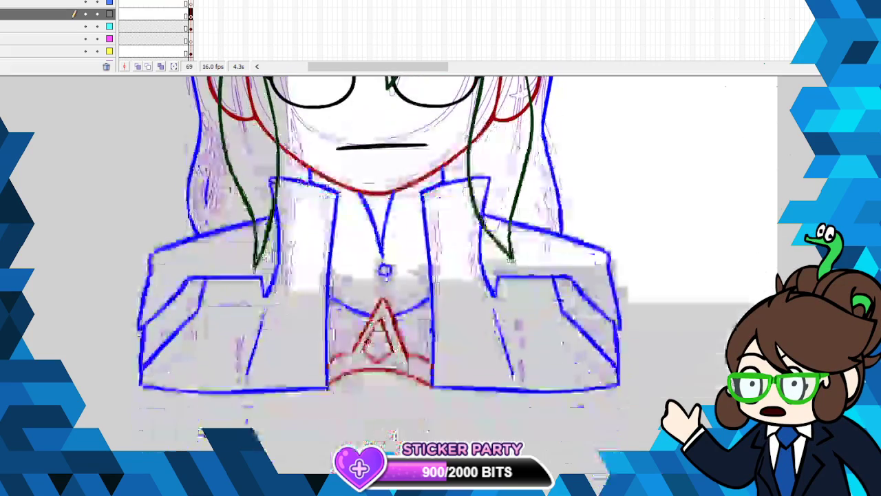
scroll(386, 276, "up", 5)
scroll(386, 275, "down", 3)
scroll(385, 276, "up", 3)
scroll(768, 247, "up", 5)
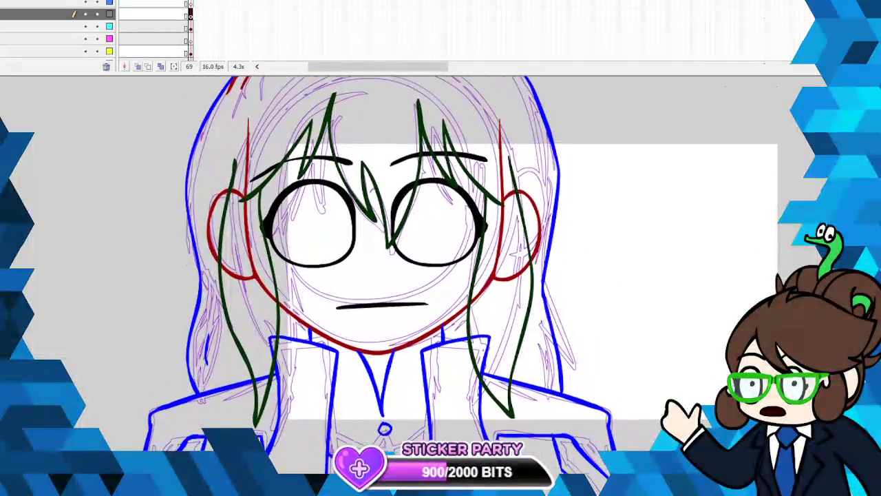
scroll(663, 178, "down", 5)
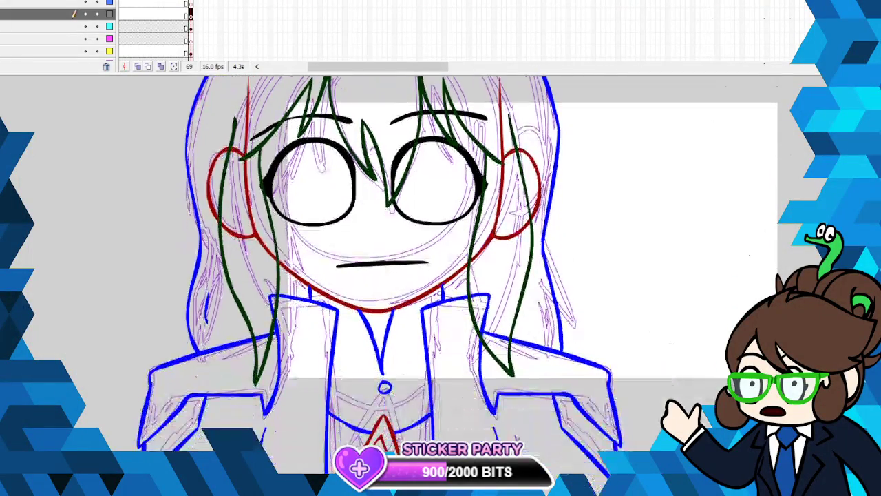
scroll(663, 178, "up", 3)
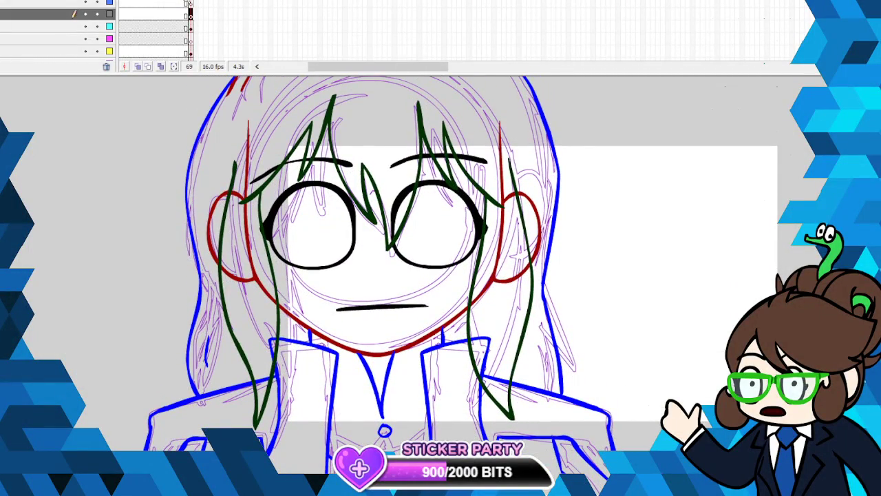
- Sample the light green hair colour of the finished character on frame 68
left_click_drag(190, 1, 190, 1)
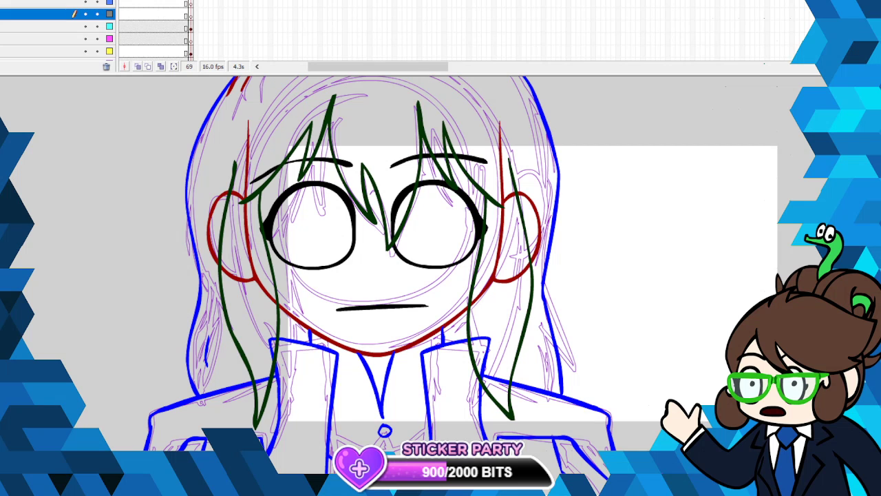
left_click(186, 2)
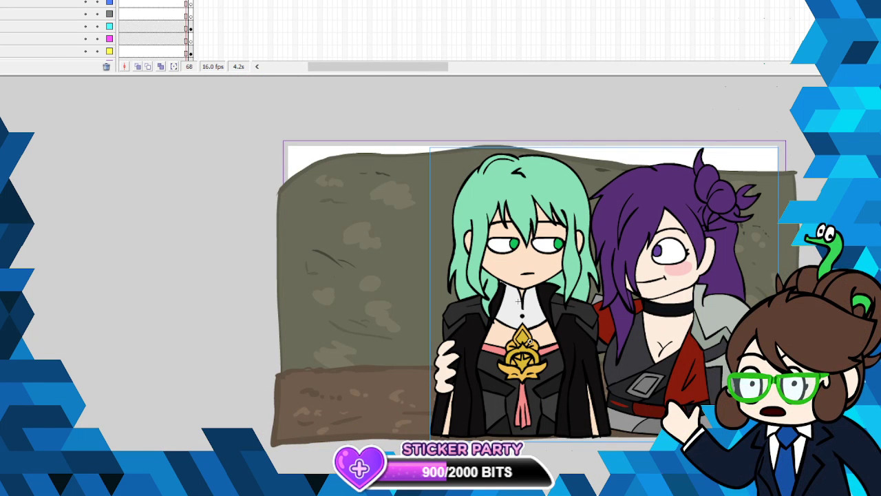
key("Escape")
left_click(2, 109)
left_click(514, 187)
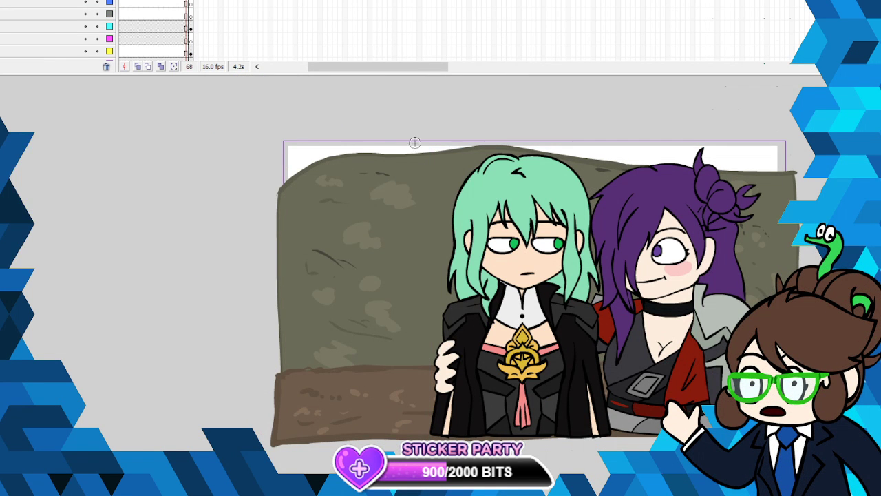
- Recolour the front hair and mouth lines on frame 69 black and copy them
key("period")
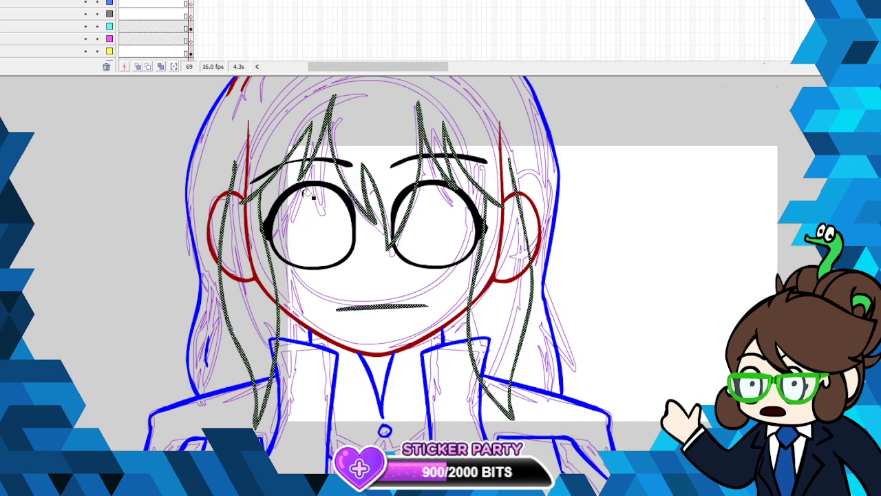
left_click(2, 109)
left_click(6, 133)
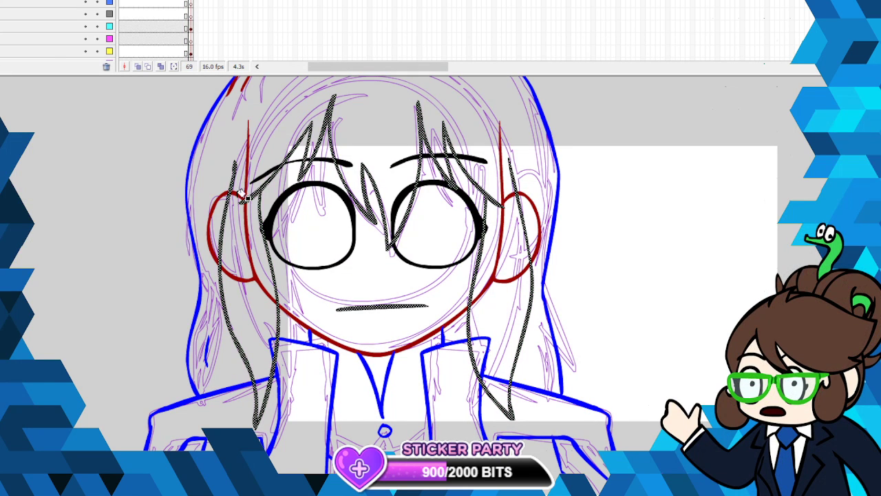
right_click(234, 182)
left_click(265, 204)
- Sample the light green hair colour from frame 67 and draw a curve in it over the forehead on frame 69, closing the front hair
key("comma")
key("comma")
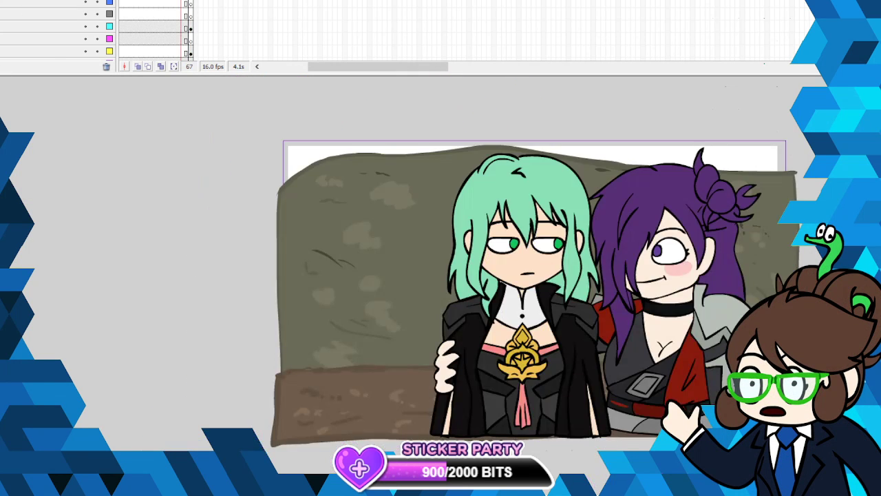
left_click(1, 109)
left_click(543, 176)
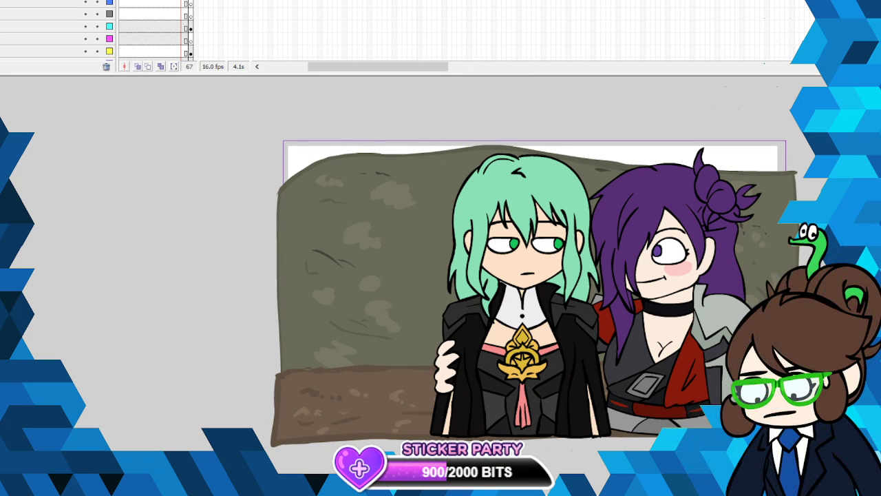
key("period")
key("period")
left_click(192, 1)
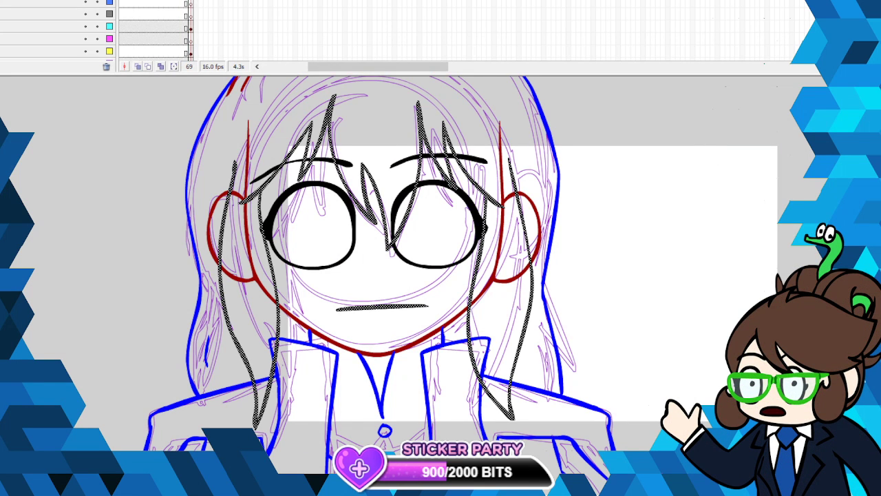
scroll(553, 151, "up", 3)
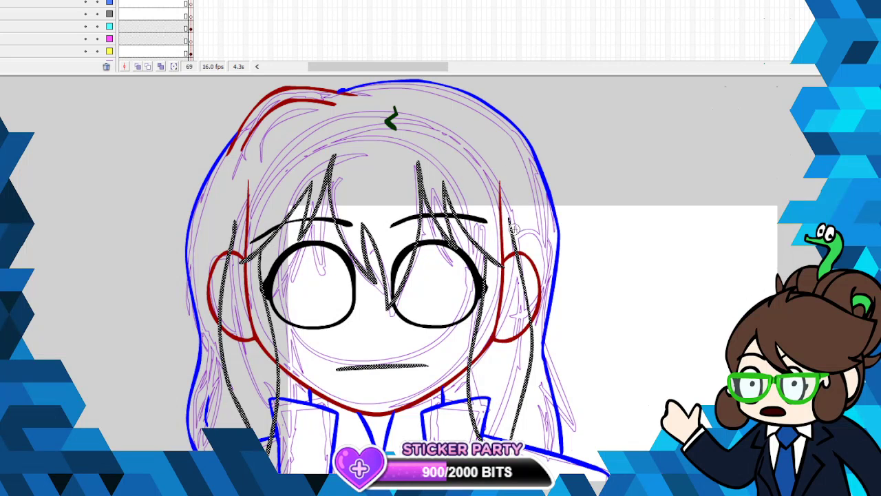
mouse_move(514, 230)
left_mouse_down()
mouse_move(491, 165)
mouse_move(442, 146)
mouse_move(329, 143)
mouse_move(253, 176)
left_mouse_up()
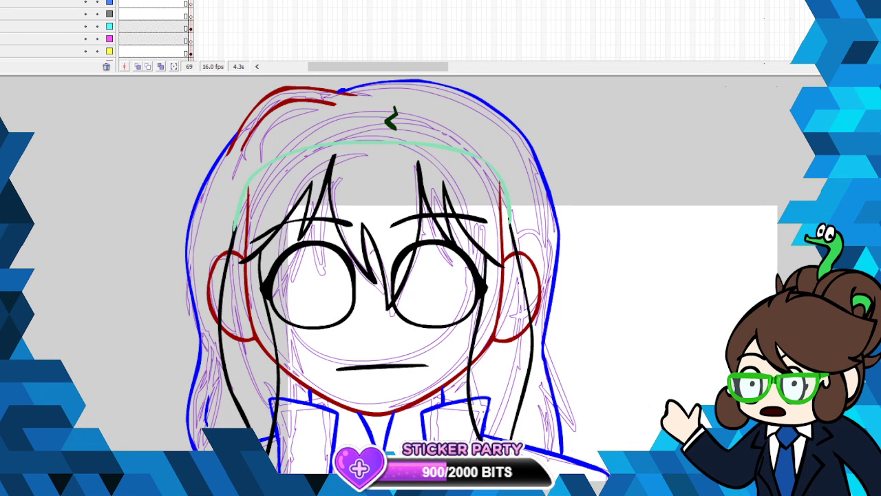
- Fill the closed front hair with the light green and paste the copied black lines in place over it
key("k")
left_click(306, 176)
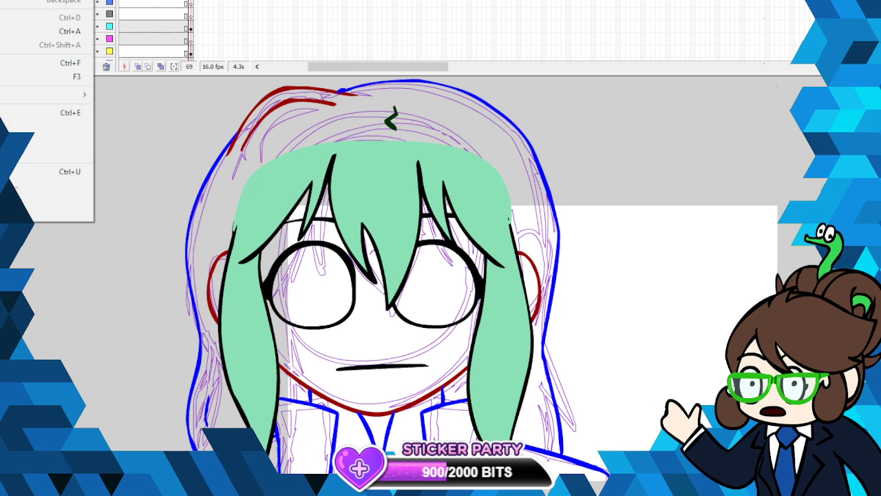
key("ctrl+shift+v")
left_click(596, 214)
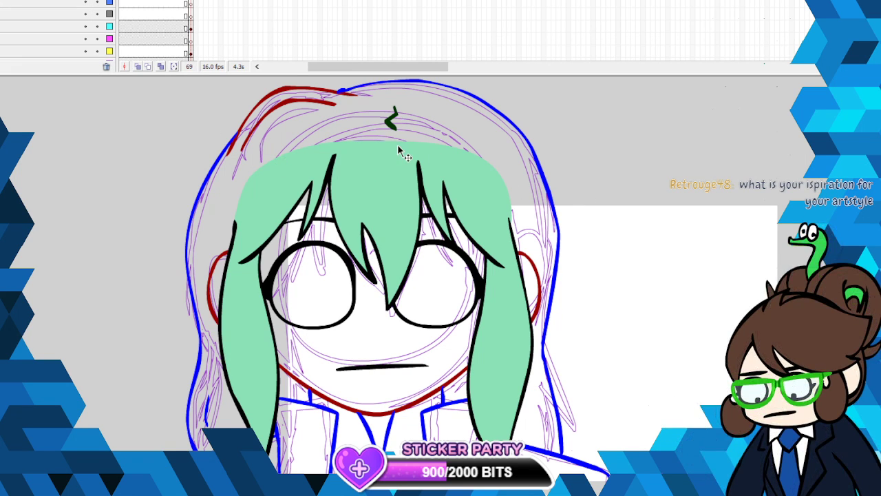
- Sample the skin colour from the green-haired character's face on frame 67 and return to frame 69
key("comma")
key("comma")
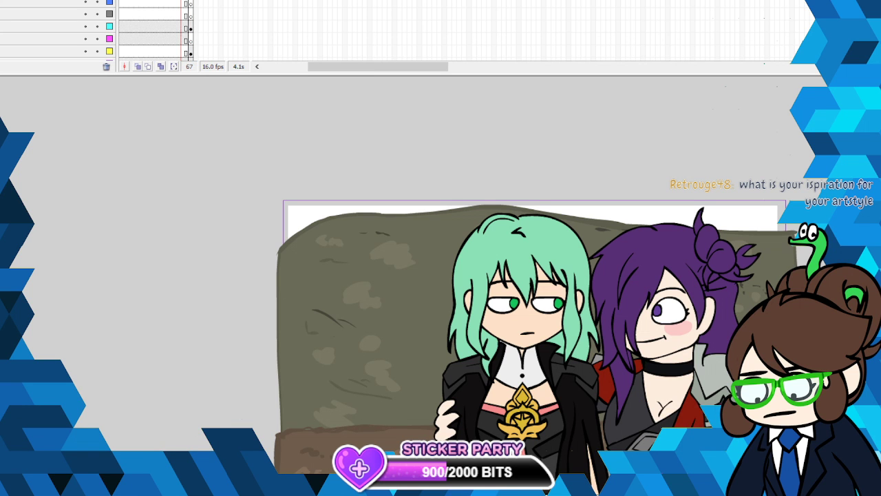
left_click(537, 319)
key("period")
key("period")
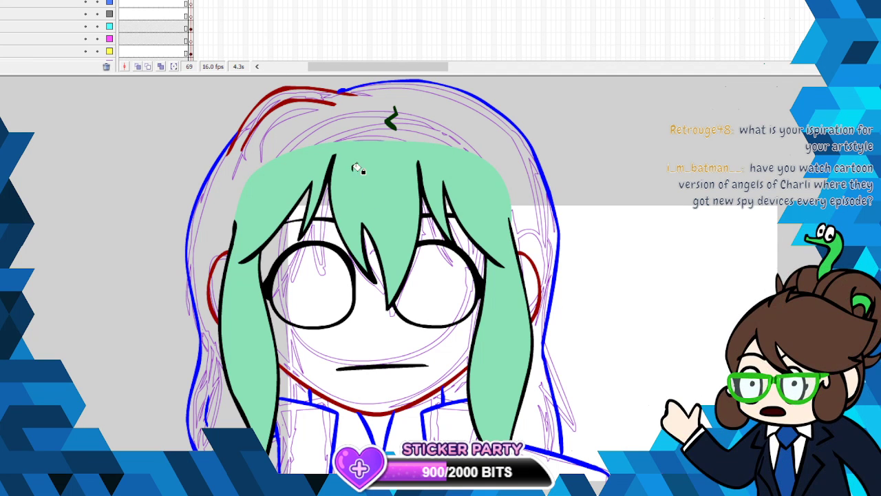
- Recolour the head, back hair and jacket outlines on the yellow-marked layer black and copy them
left_click(195, 25)
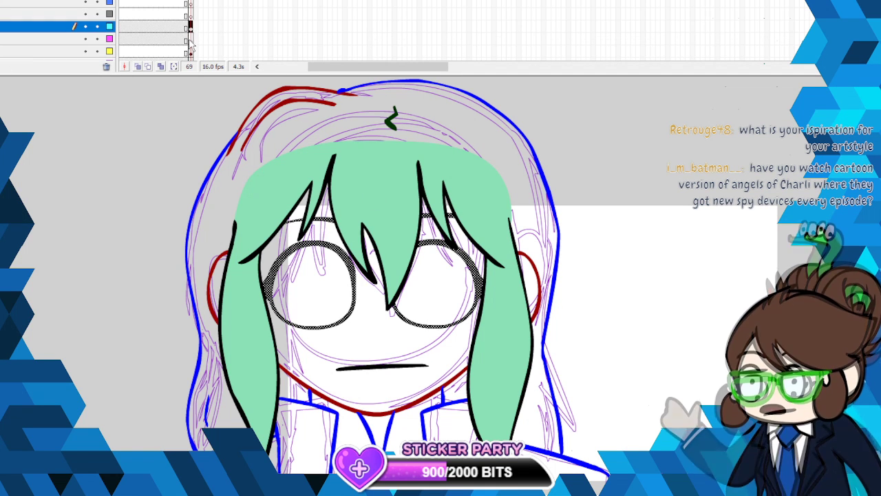
left_click(190, 51)
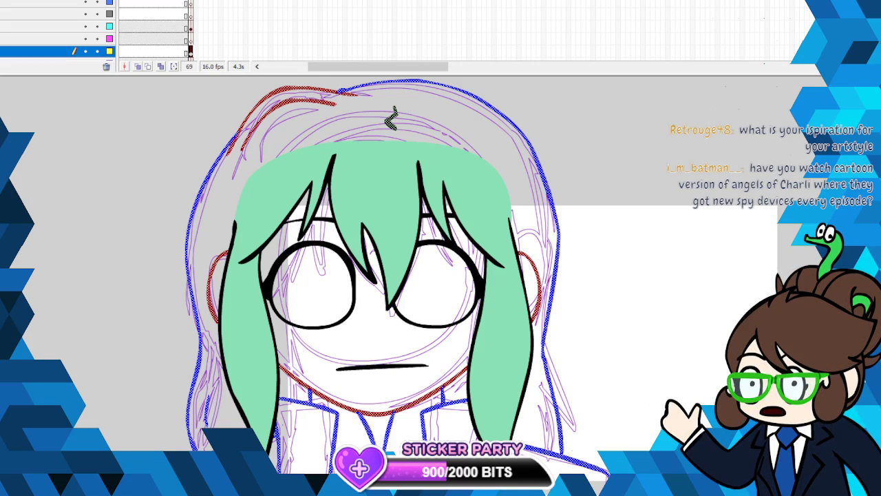
scroll(391, 120, "down", 5)
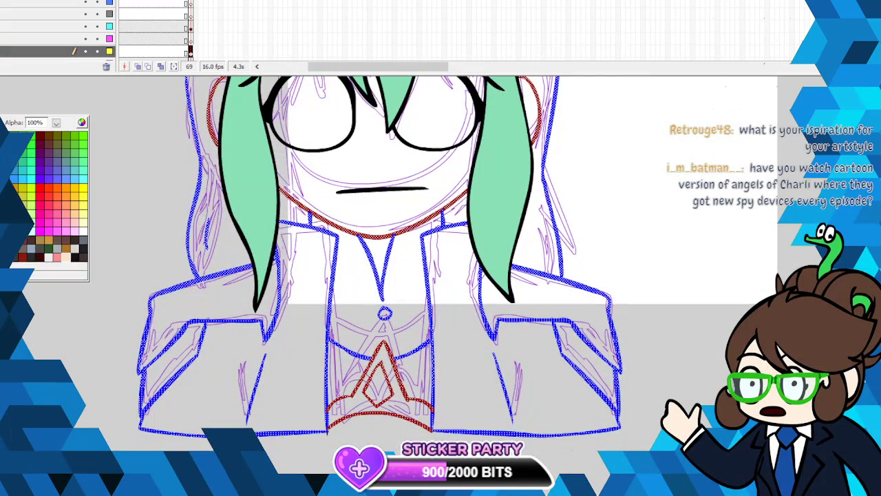
left_click(4, 136)
right_click(313, 228)
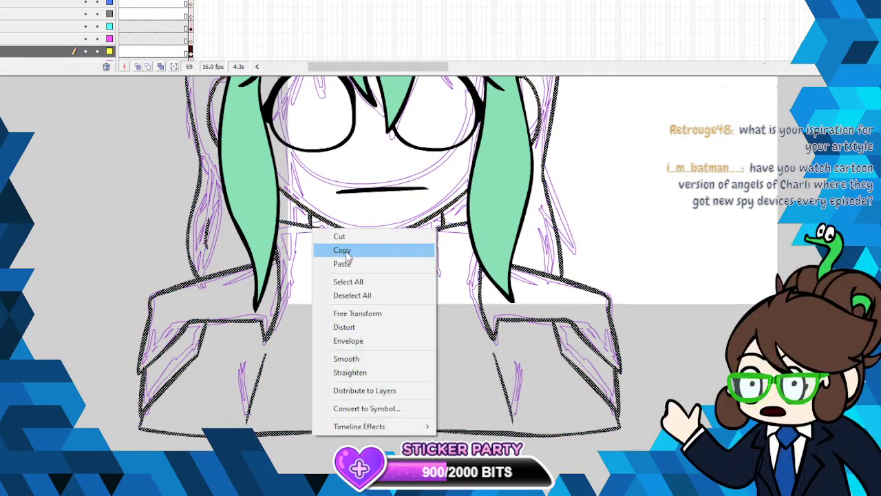
left_click(347, 252)
left_click(124, 207)
- Fill the back hair on the yellow-marked layer with the light green sampled from the front hair
left_click(2, 124)
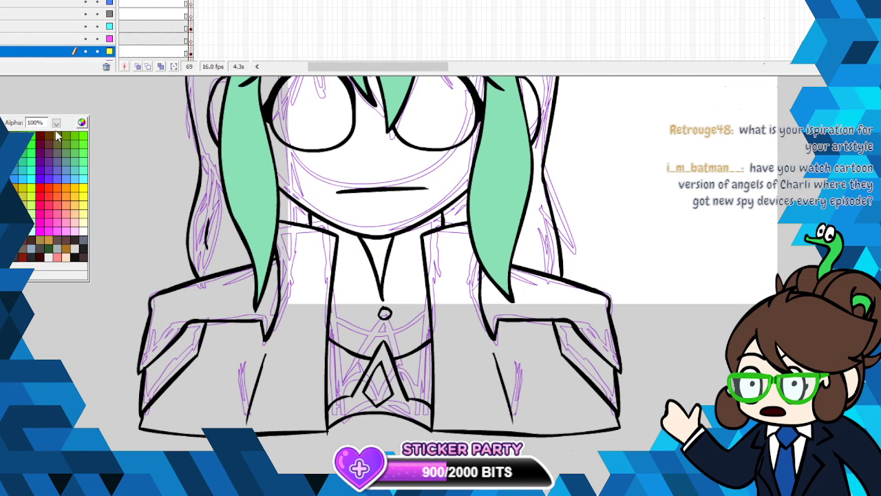
left_click(58, 136)
left_click(245, 231)
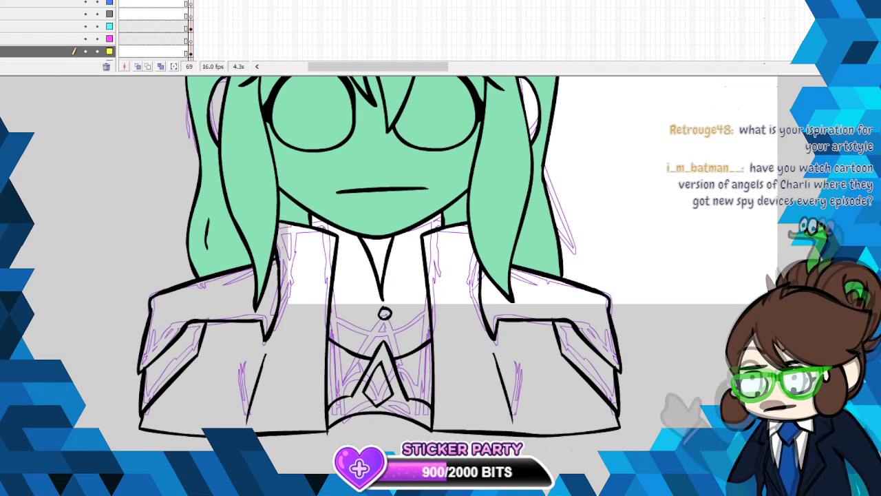
scroll(408, 77, "up", 5)
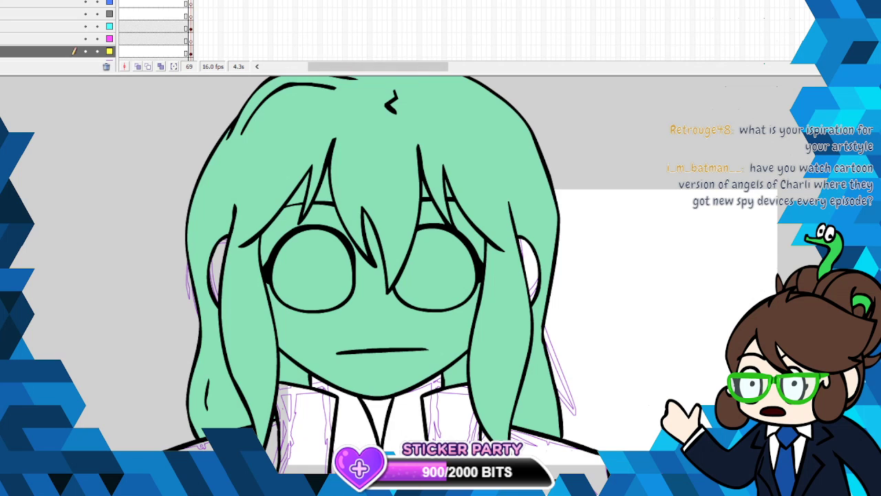
- Show the front hair layer as outlines and draw a dark red curve over the forehead joining both sides of the face
left_click(86, 1)
left_click(84, 51)
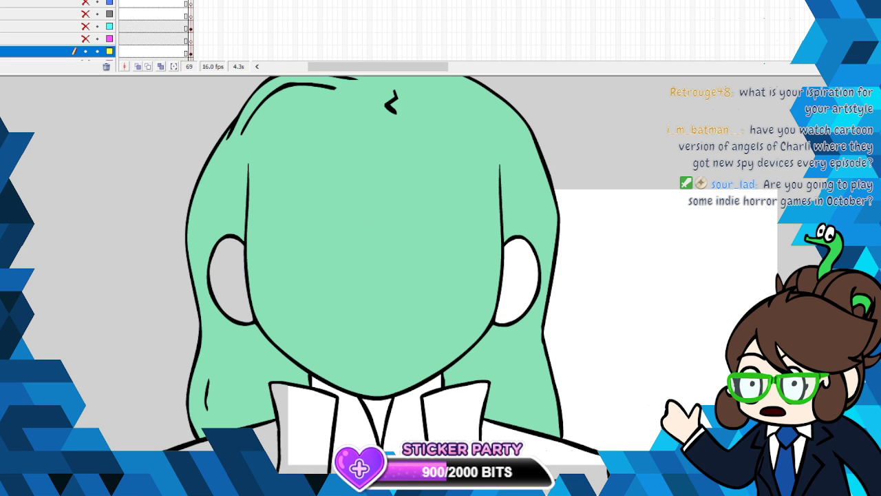
left_click(1, 124)
left_click(7, 165)
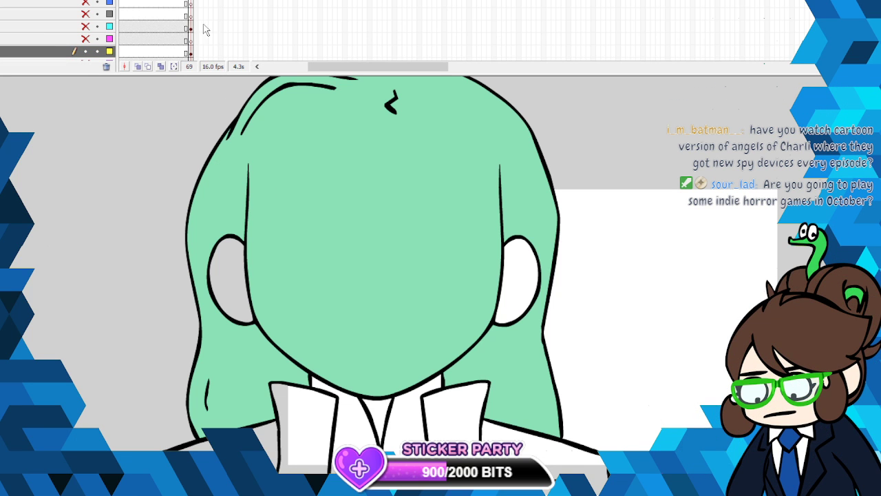
double_click(85, 1)
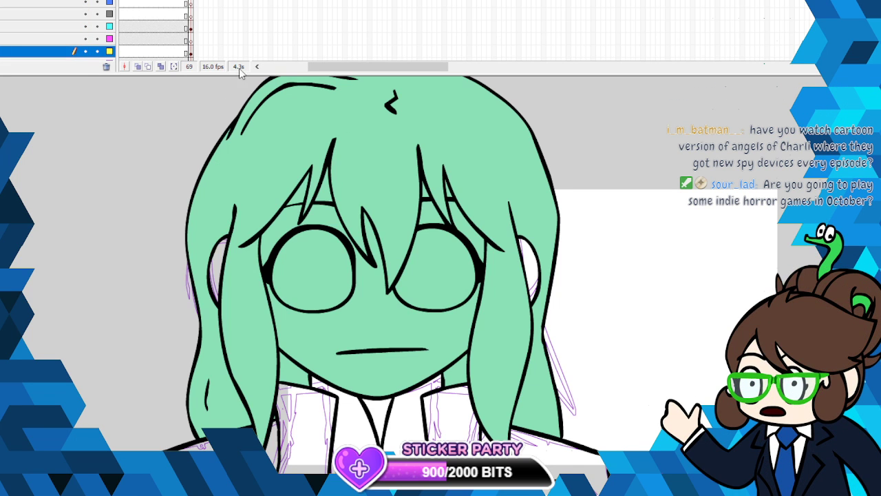
left_click(109, 1)
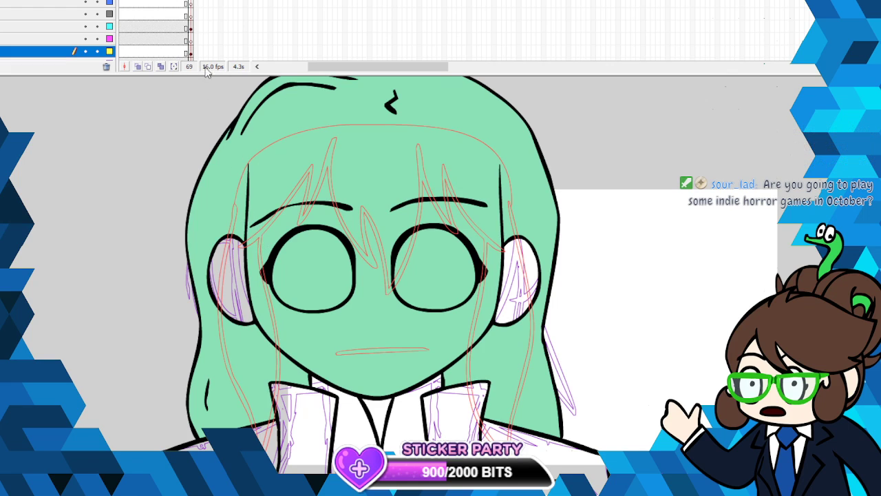
left_click(192, 32)
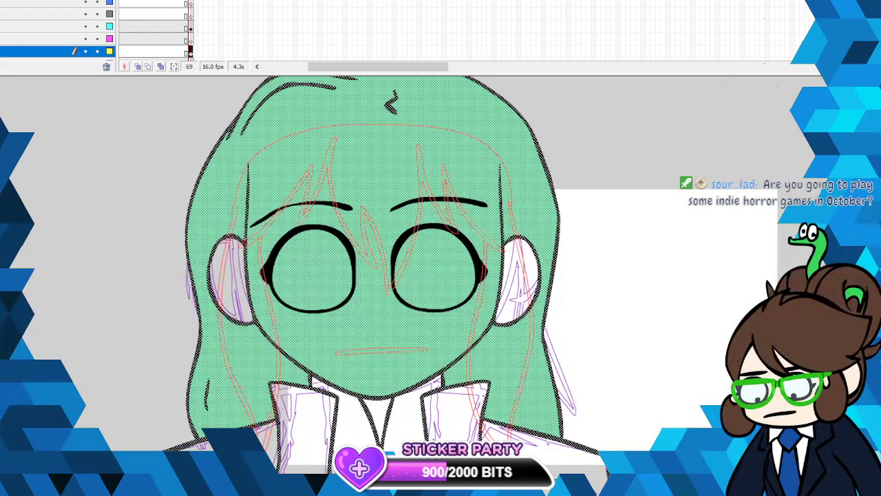
mouse_move(263, 180)
left_mouse_down()
mouse_move(320, 149)
mouse_move(381, 144)
mouse_move(450, 160)
mouse_move(487, 181)
mouse_move(505, 219)
left_mouse_up()
- Hide all layers except the yellow-marked one and recolour the forehead curve black
left_click_drag(86, 1, 86, 54)
left_click(86, 51)
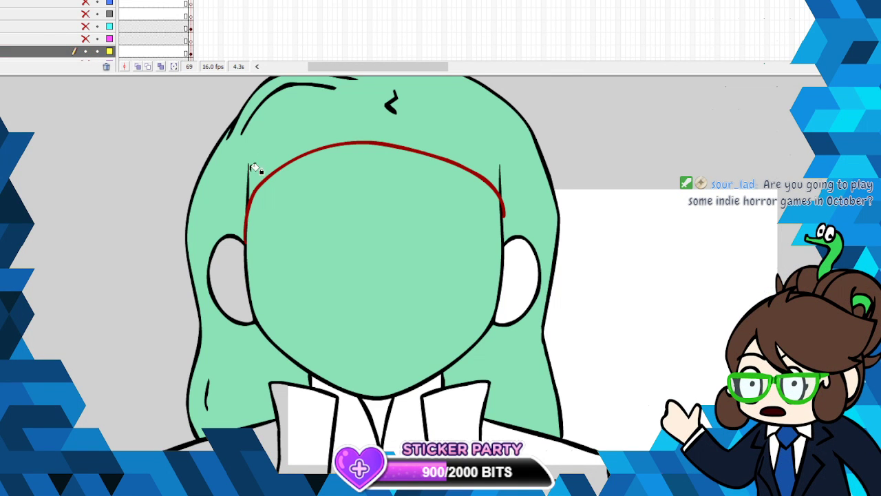
left_click(21, 126)
left_click(2, 136)
left_click(297, 158)
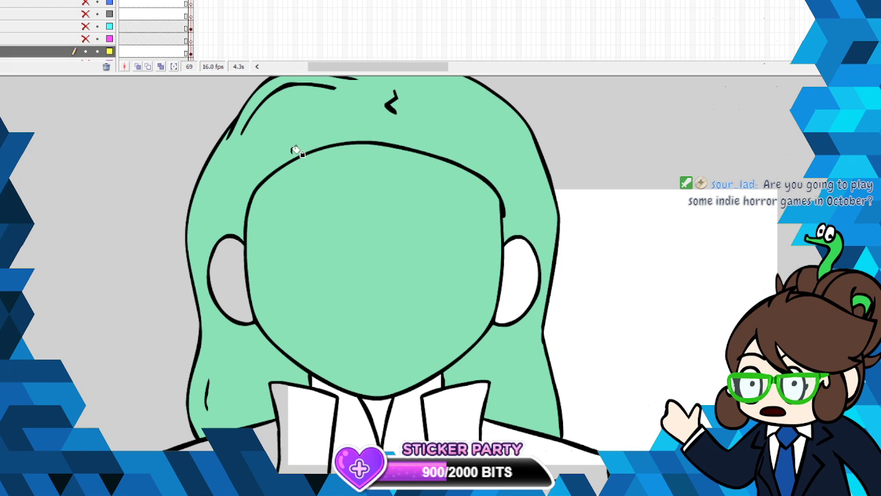
- Show all layers, sample the skin colour from frame 68 and fill the face and both ears on frame 69
left_click(186, 1)
double_click(86, 1)
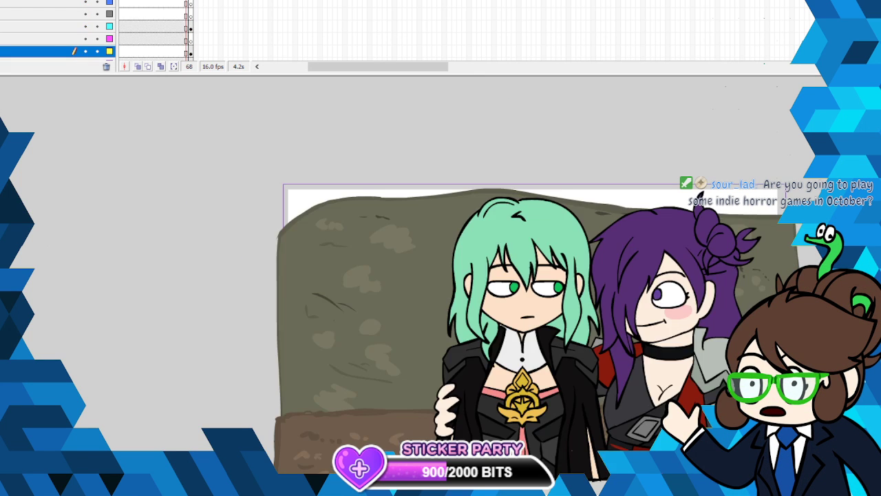
left_click(1, 131)
left_click(528, 303)
left_click(190, 1)
left_click(364, 332)
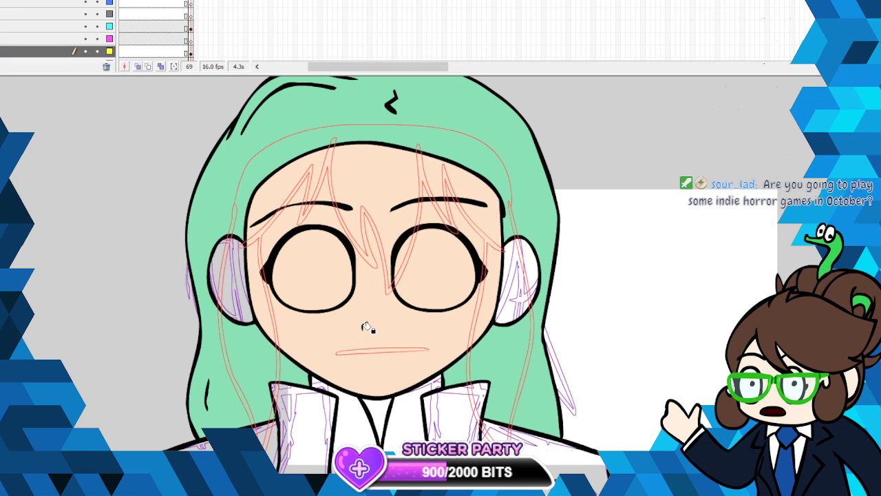
left_click(233, 269)
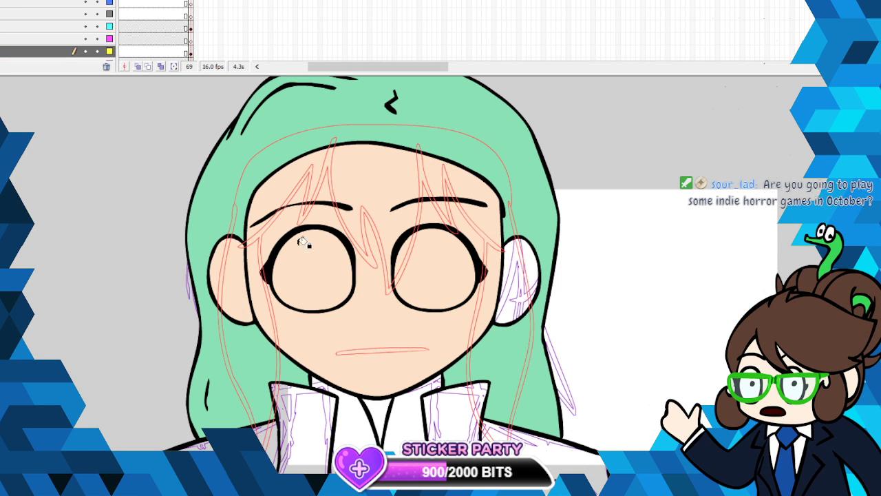
left_click(533, 263)
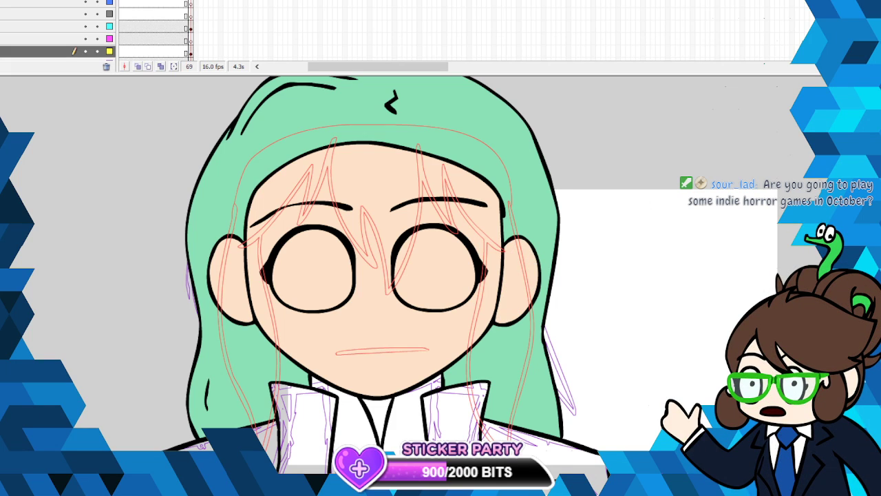
- Fill the shirt on frame 69 with light grey and its collar button with dark grey
scroll(548, 267, "down", 3)
scroll(354, 187, "down", 3)
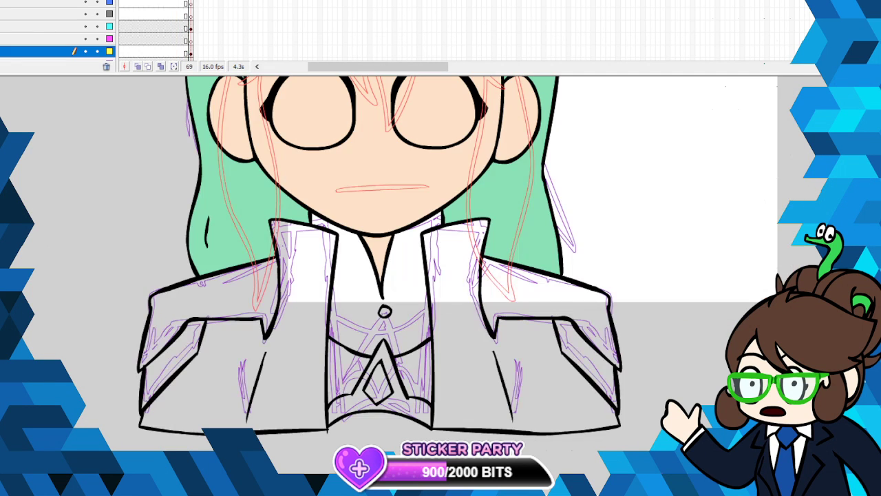
left_click(359, 281)
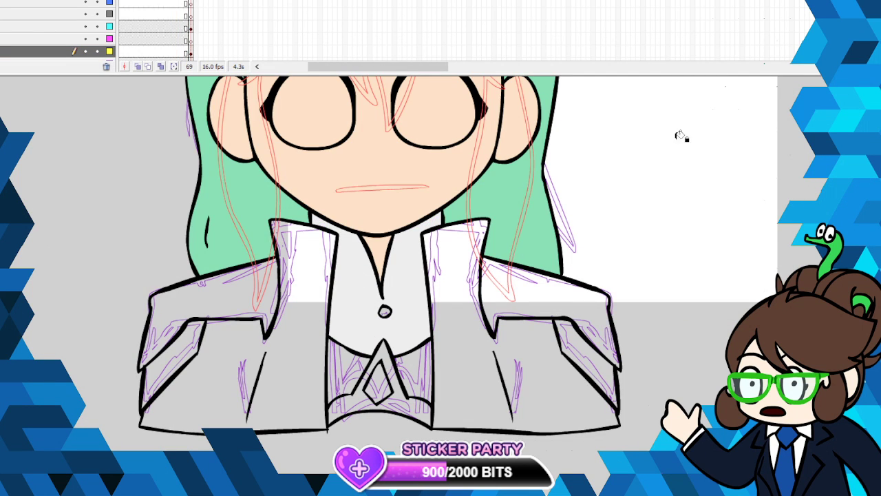
left_click(385, 311)
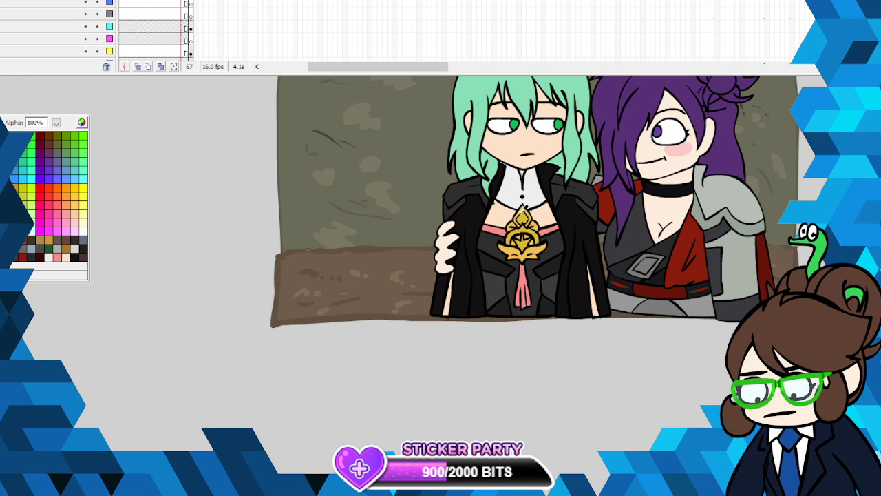
- Sample the gold from the chest ornament on frame 67 and fill the ornament on frame 69, using darker gold for its diamond
left_click(522, 217)
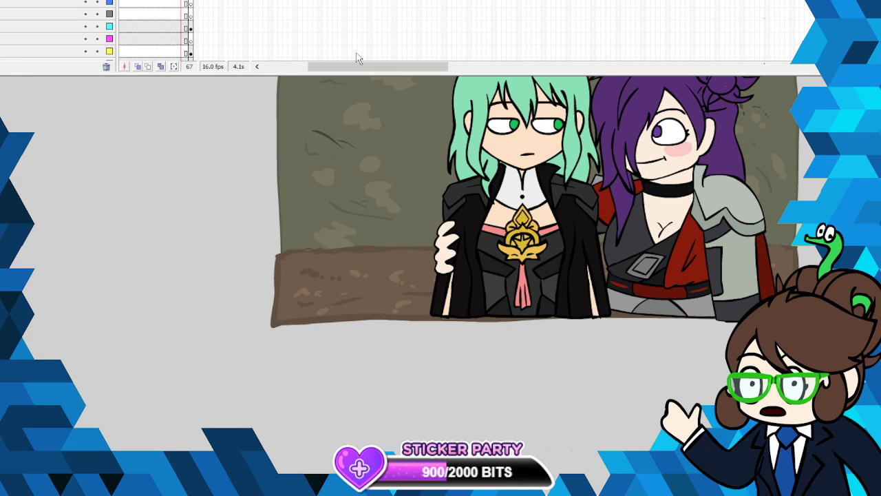
left_click(190, 3)
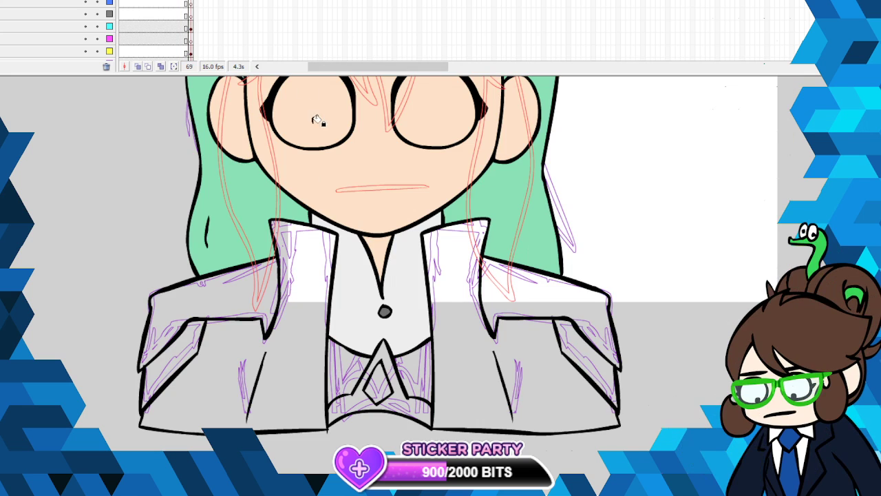
left_click(384, 347)
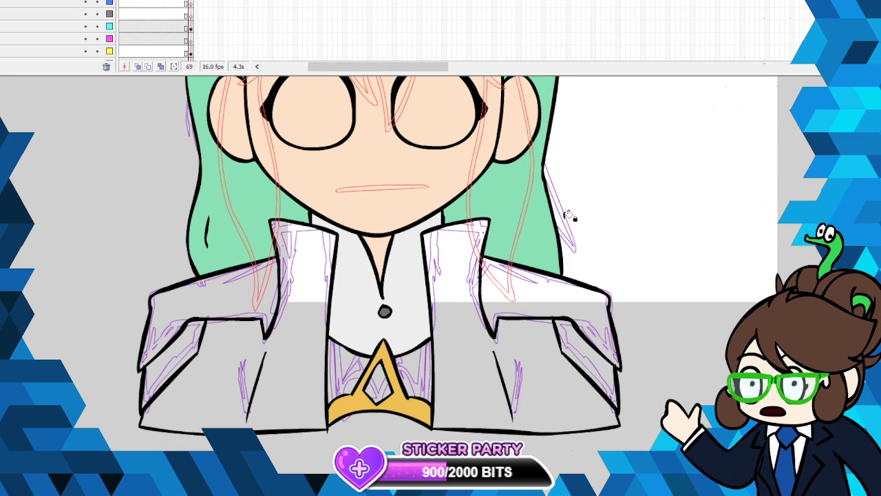
left_click(381, 382)
- Sample the skin colour and fill the bare chest on both sides of the gold ornament
left_click(5, 102)
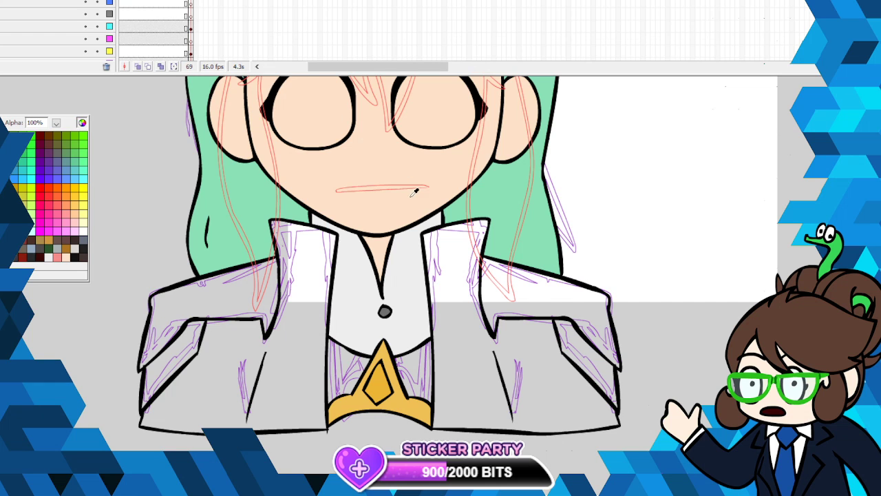
left_click(365, 310)
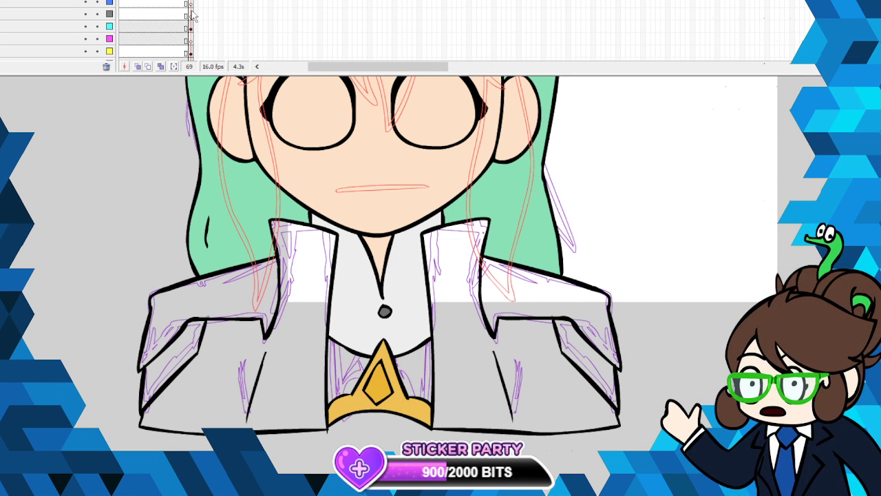
left_click(4, 103)
left_click(387, 287)
left_click(416, 367)
left_click(353, 350)
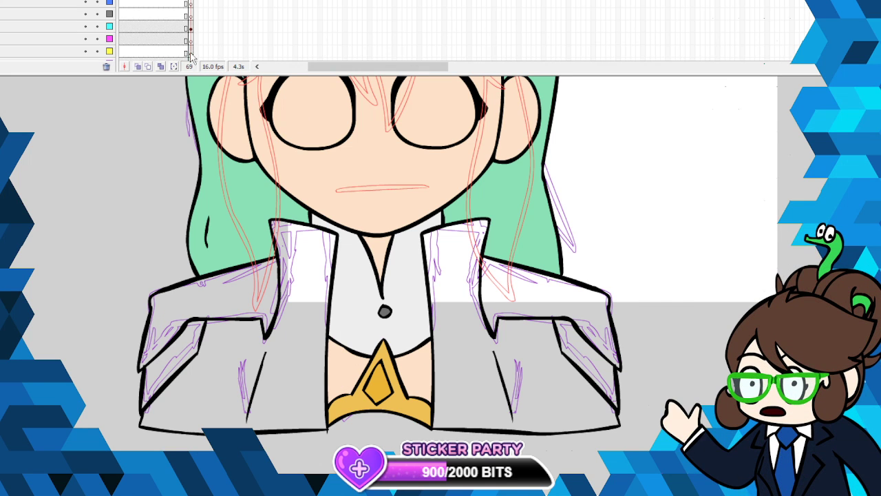
- Sample the near-black coat colour from the earlier frames and fill both halves of the jacket on the yellow-marked layer
left_click(190, 52)
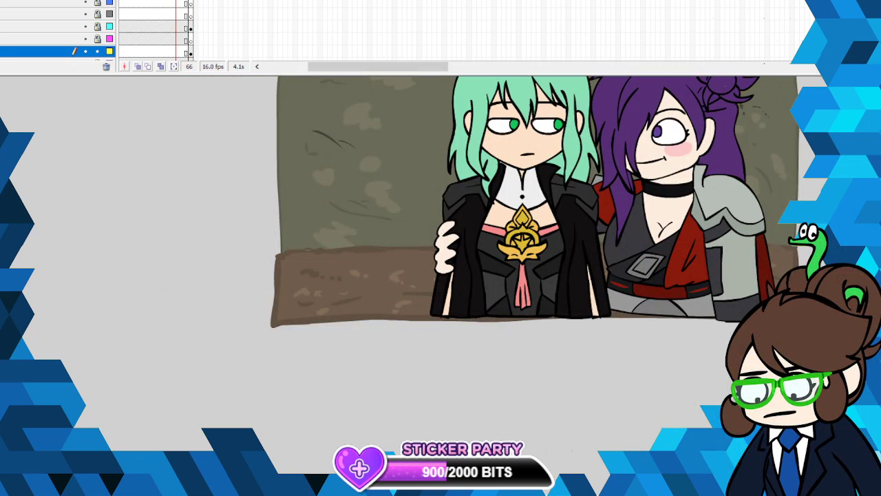
left_click(3, 123)
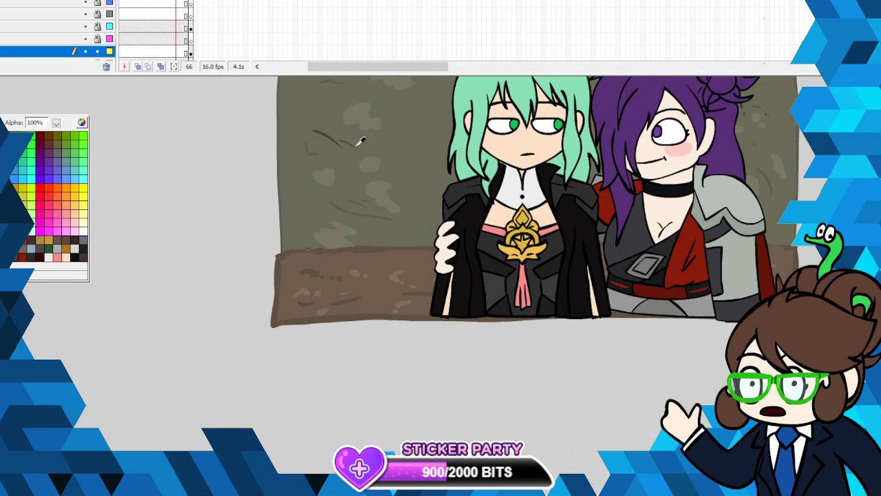
left_click(477, 215)
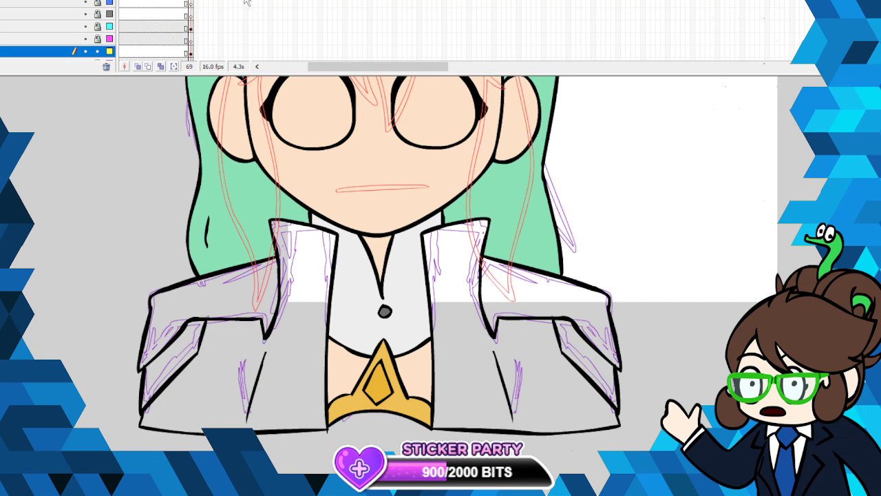
left_click(314, 298)
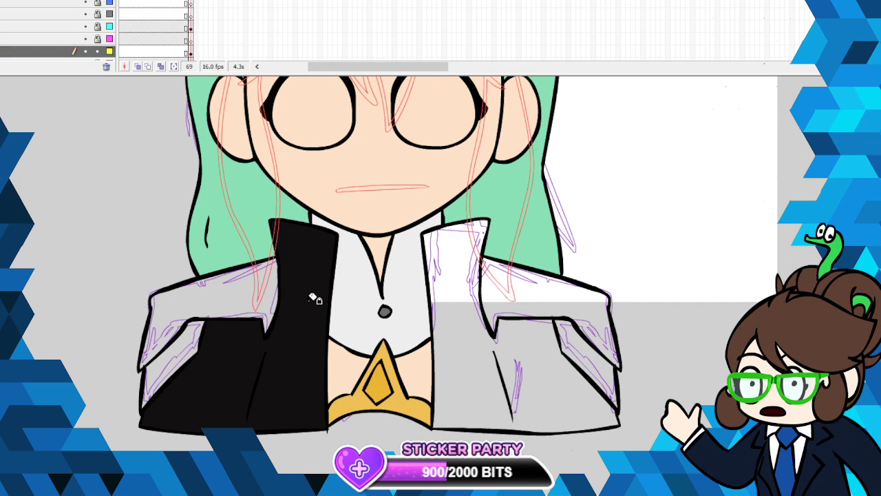
left_click(474, 341)
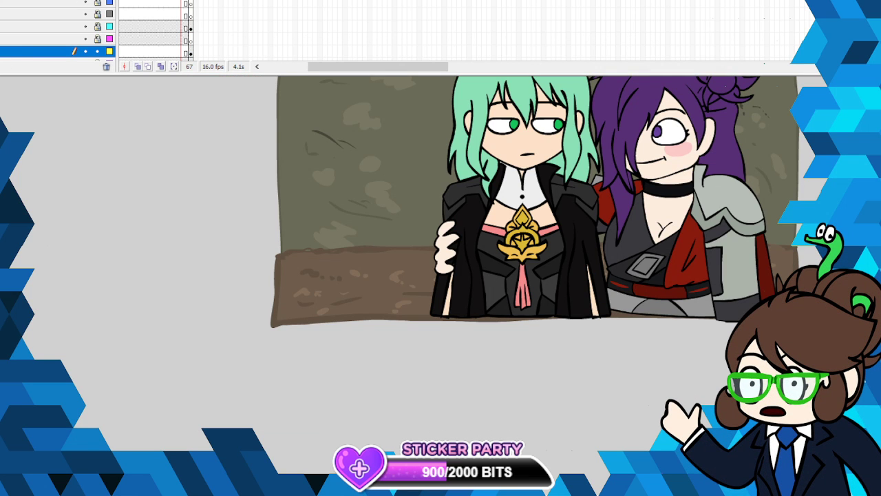
- Sample the dark grey shoulder colour from frame 67 and fill the shoulder and sleeve panels on both sides of the jacket
left_click(2, 122)
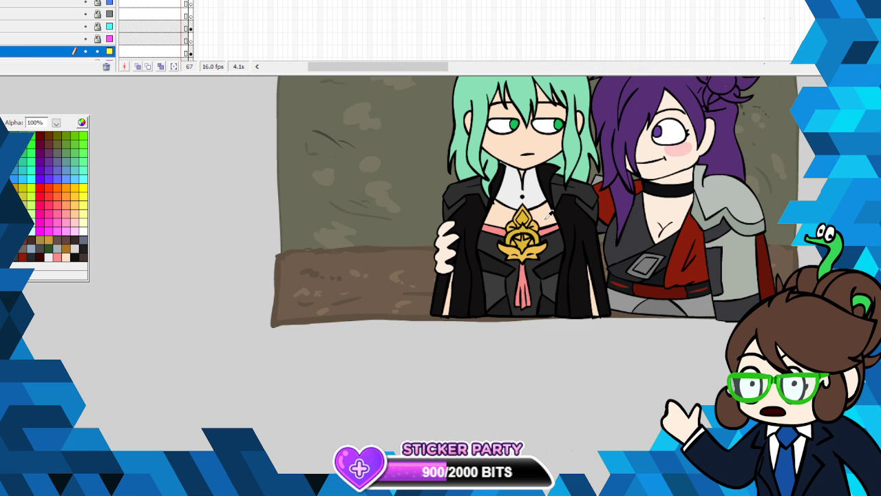
left_click(586, 194)
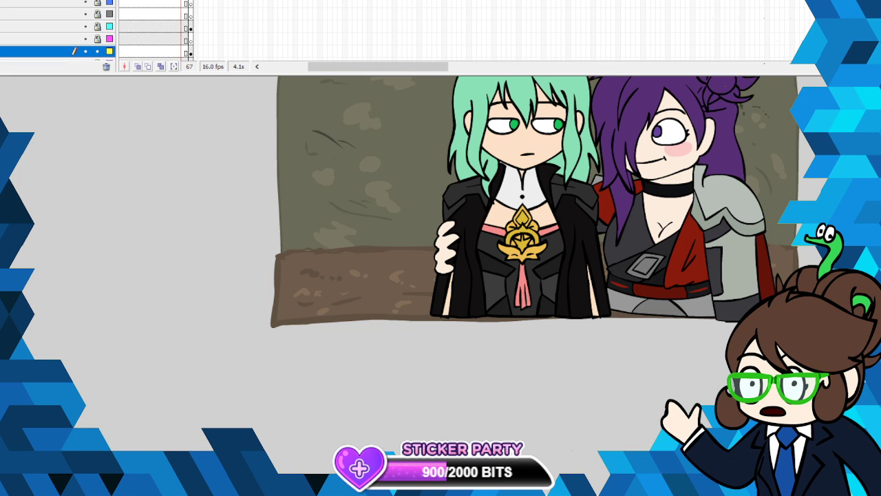
key(".")
key(".")
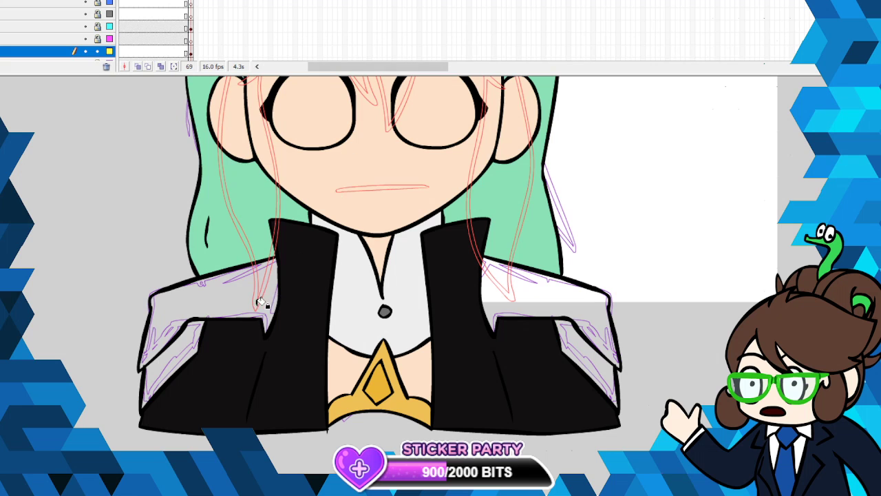
left_click(212, 302)
left_click(194, 340)
left_click(579, 305)
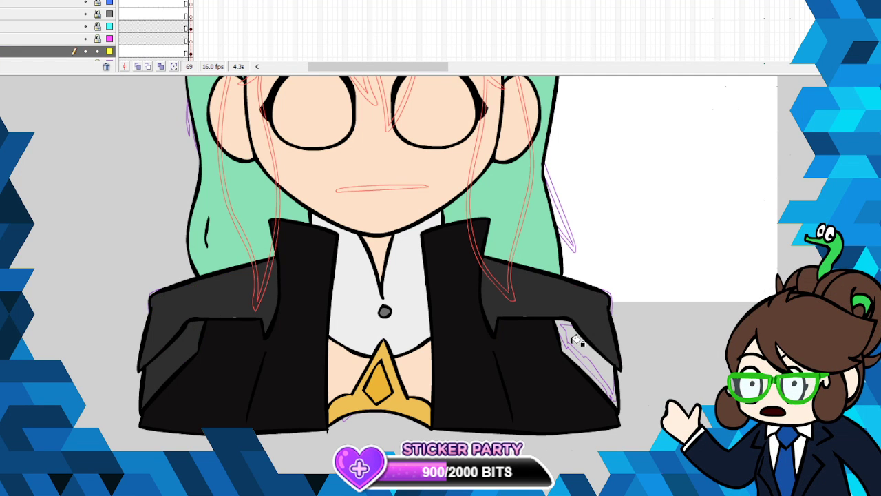
left_click(579, 337)
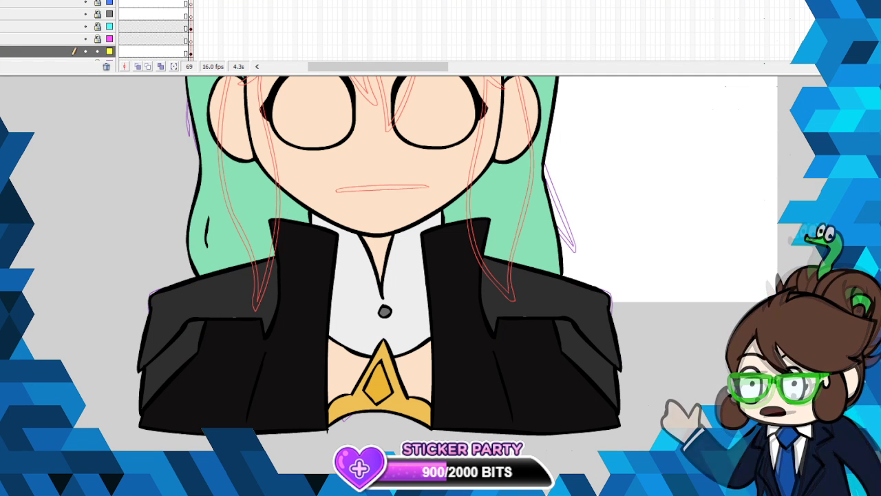
- Thicken the lower outline of the left-hand shoulder panel with a short black brush stroke
left_click(1, 124)
left_click(5, 234)
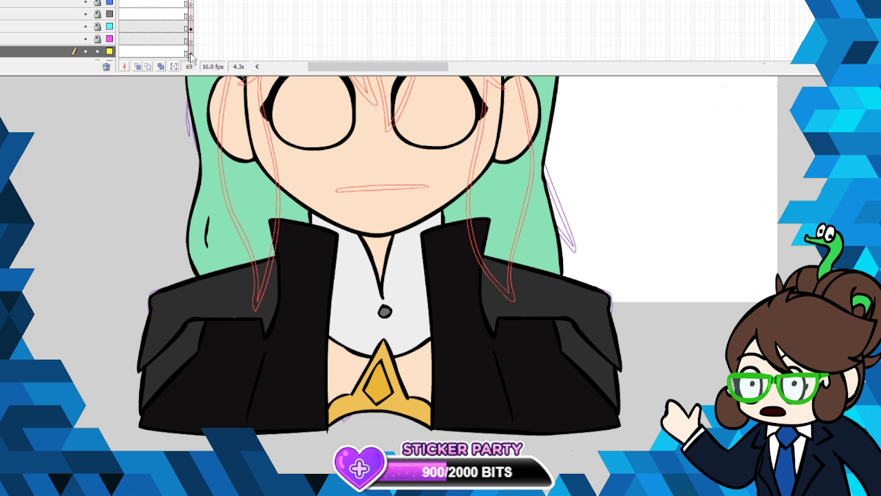
left_click(189, 52)
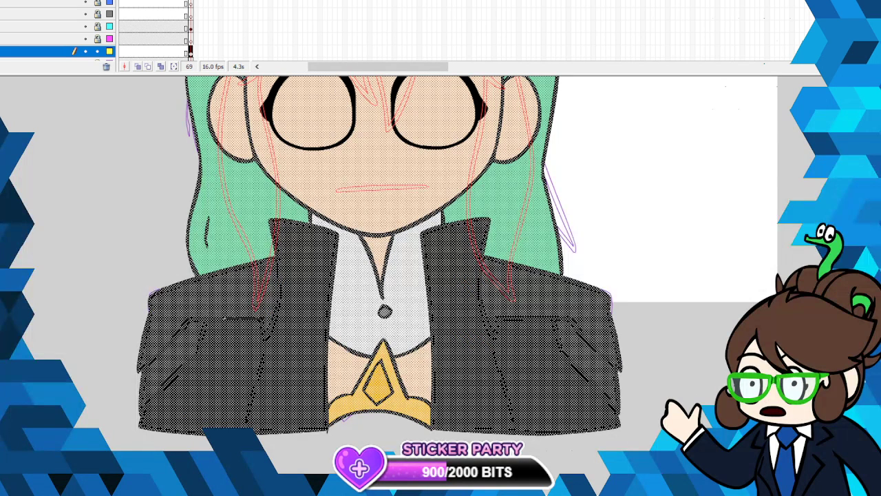
key("b")
left_click(1, 123)
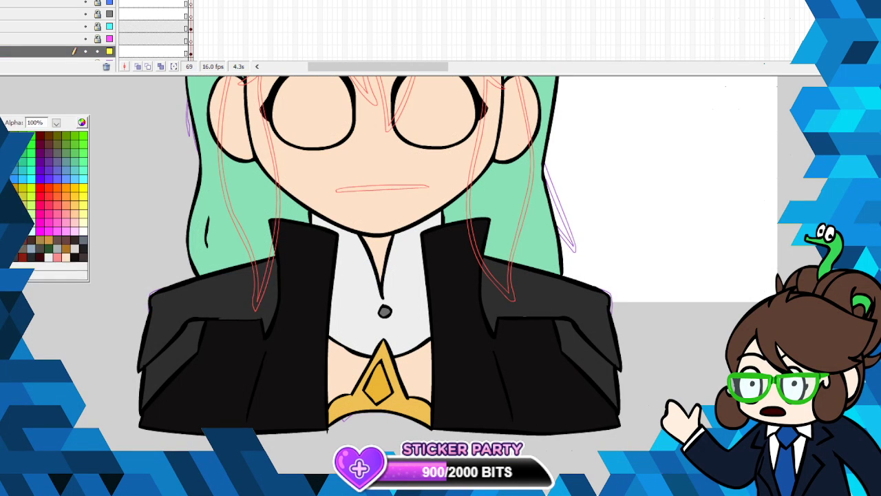
left_click(6, 234)
left_click_drag(218, 319, 239, 318)
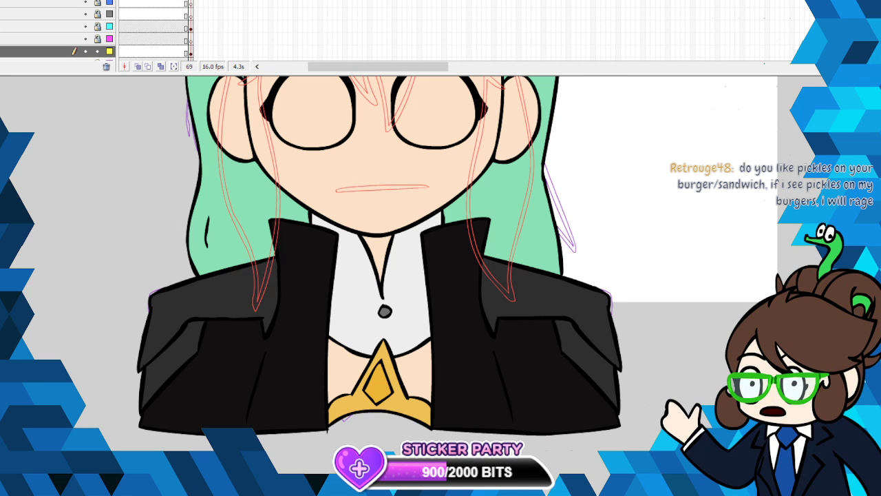
- Display all layers in full colour instead of outlines and unlock them
double_click(110, 0)
left_click(97, 1)
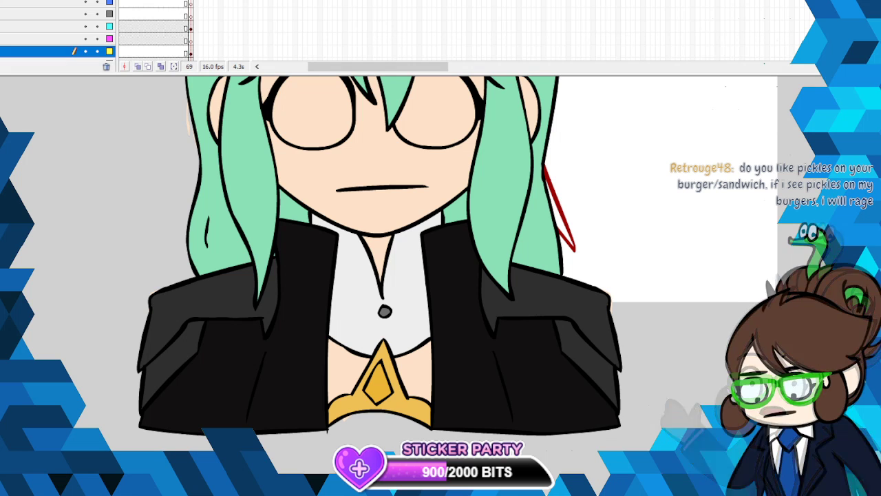
key("z")
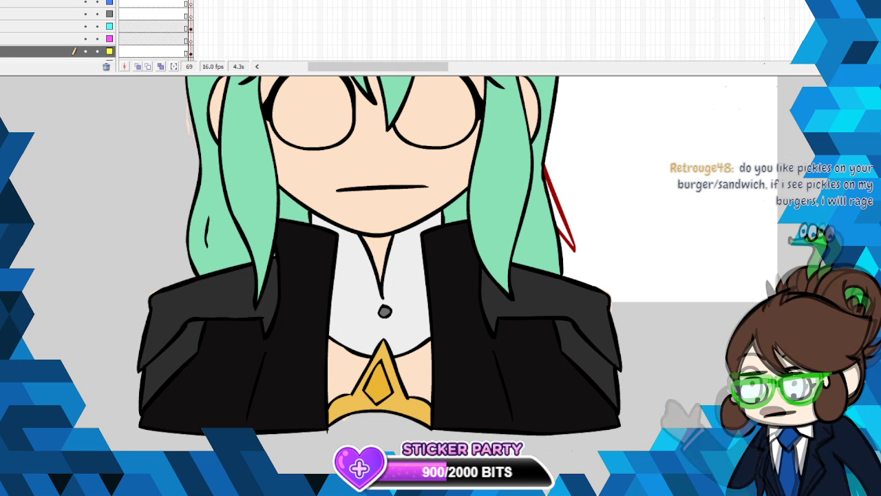
- Fill both eyes with white on frame 69 of the cyan-marked layer
scroll(379, 269, "up", 3)
scroll(666, 281, "up", 3)
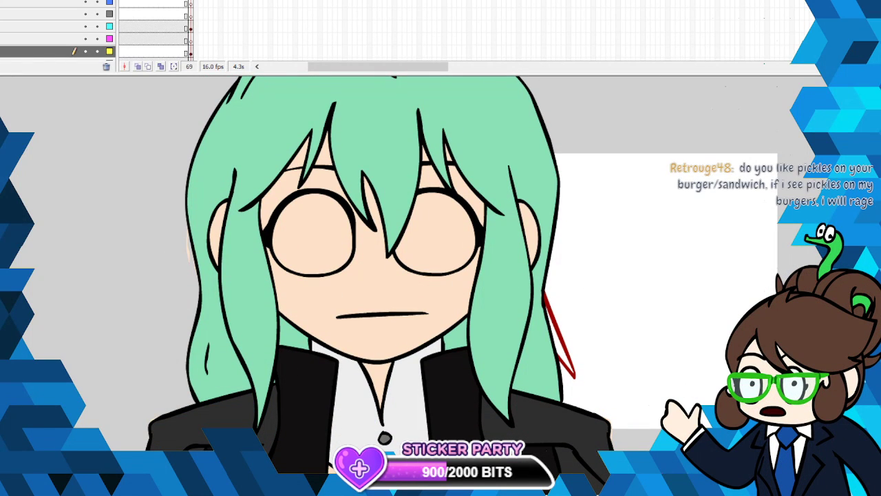
left_click(2, 251)
left_click(8, 148)
left_click(193, 28)
left_click(330, 232)
left_click(446, 239)
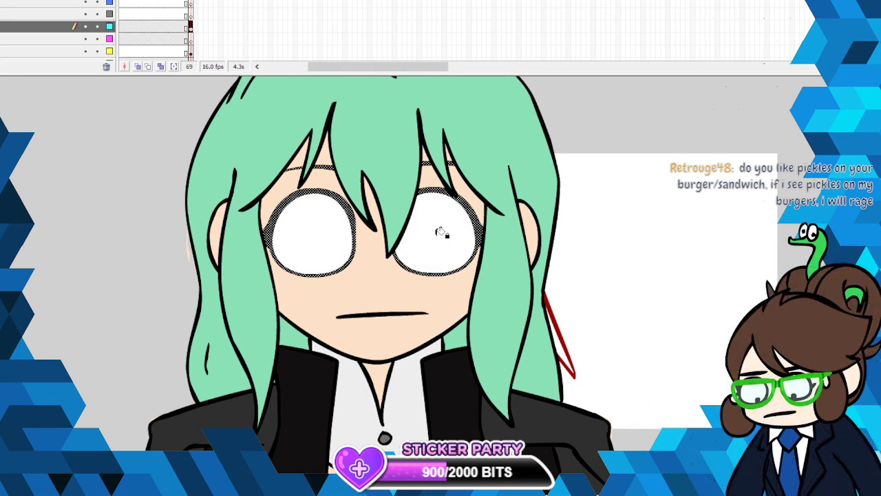
- Set a blue brush colour for painting on frame 69 of the grey-marked layer
left_click(190, 15)
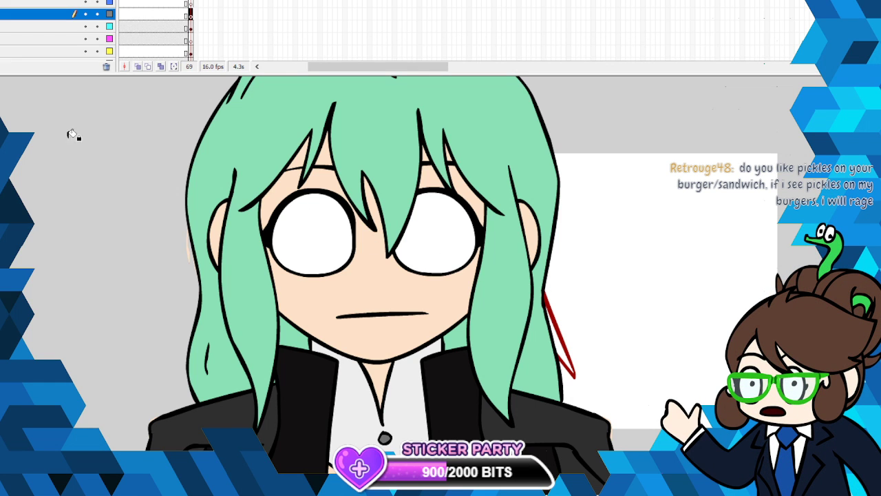
left_click(2, 117)
left_click(3, 199)
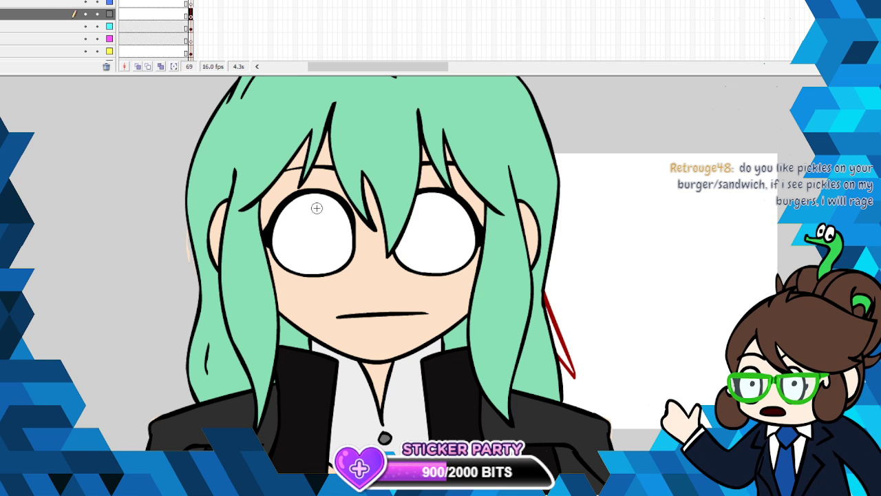
mouse_move(319, 198)
left_mouse_down()
mouse_move(282, 245)
mouse_move(298, 267)
mouse_move(350, 256)
left_mouse_up()
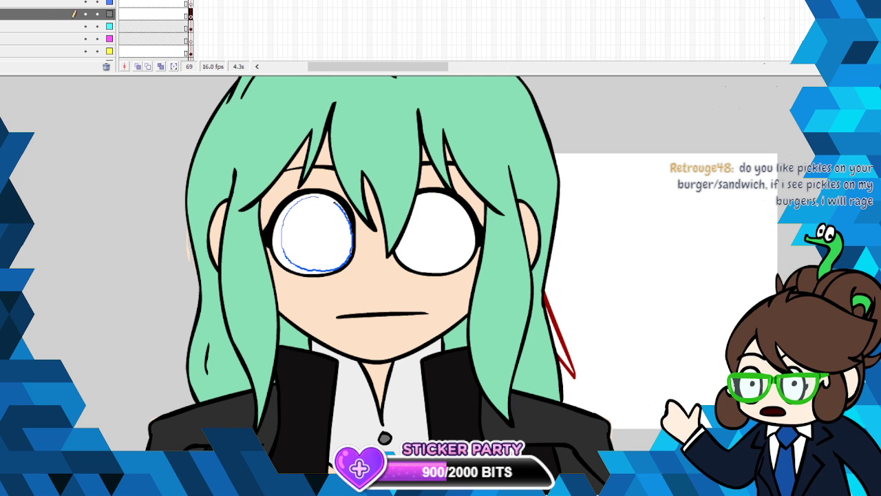
right_click(334, 204)
left_click(335, 207)
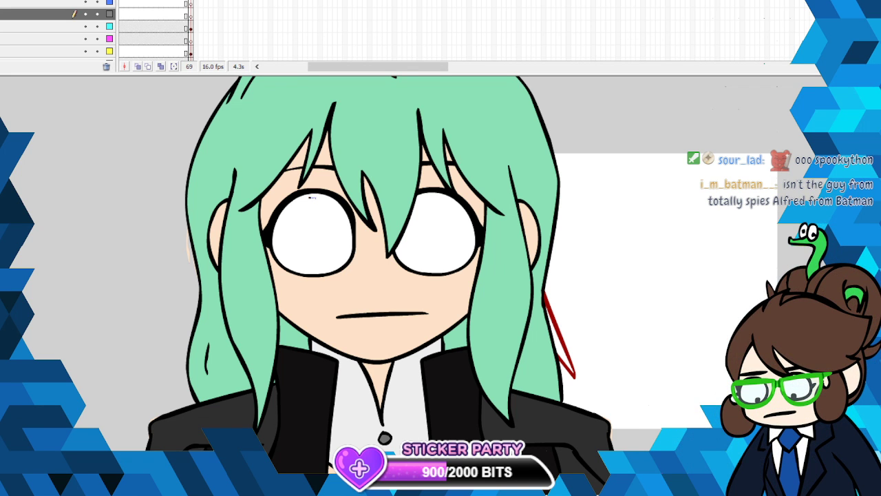
- Draw a round blue iris outline just inside the left-hand eye and select it
mouse_move(311, 198)
left_mouse_down()
mouse_move(288, 212)
mouse_move(282, 238)
left_mouse_up()
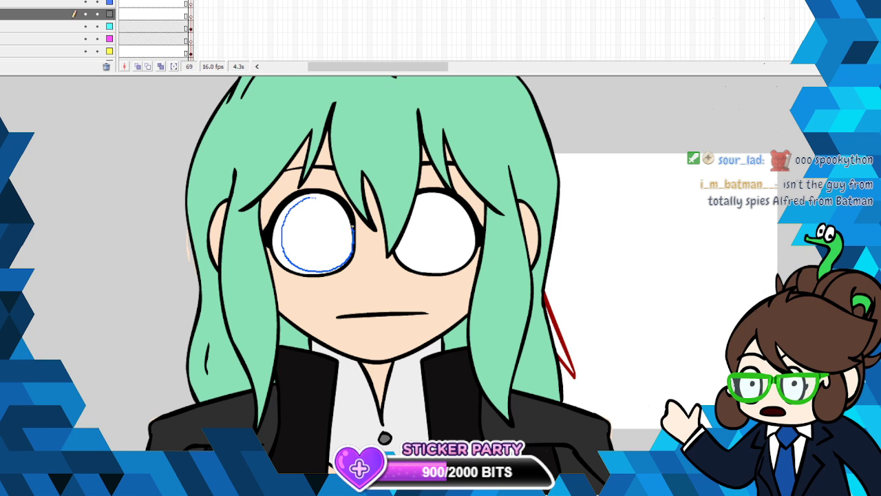
right_click(283, 224)
left_click(324, 354)
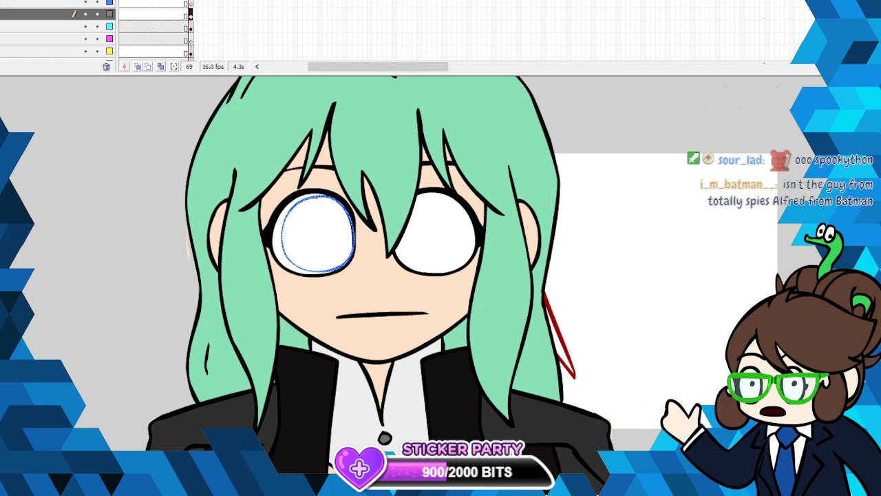
- Smooth the blue iris outline in the left-hand eye and adjust its shape slightly with Free Transform
right_click(335, 200)
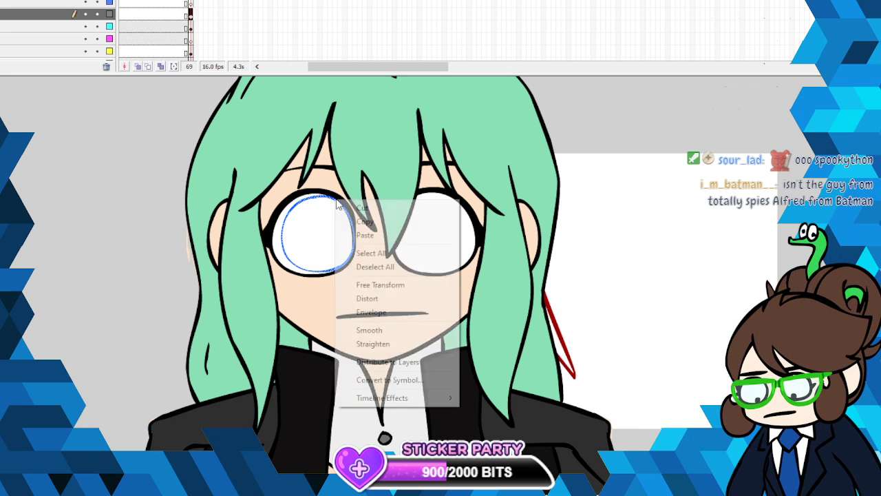
left_click(406, 334)
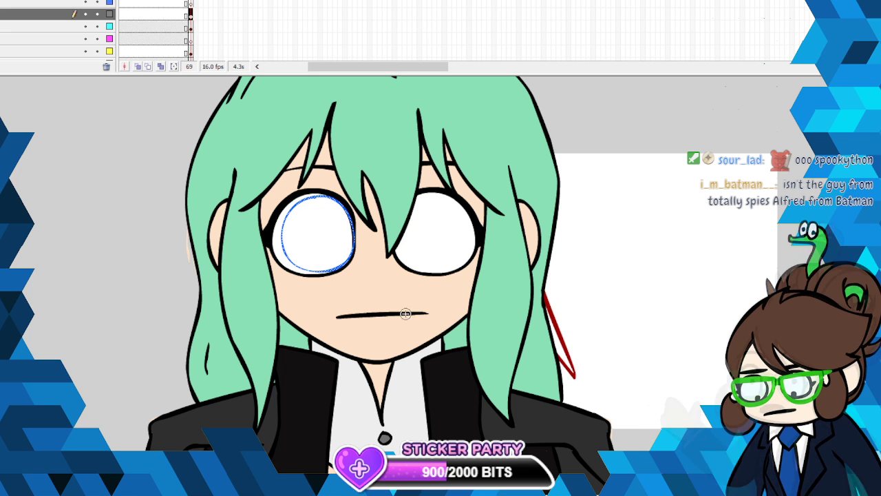
right_click(346, 264)
left_click(385, 348)
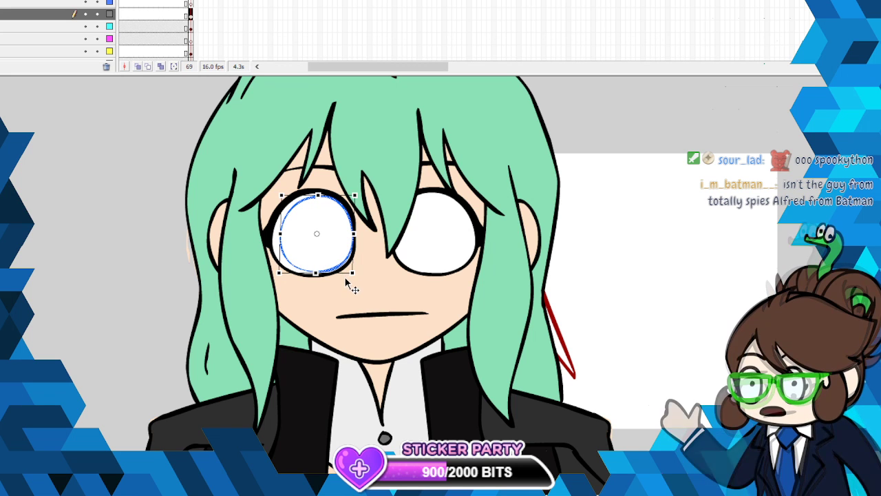
- Copy the blue iris outline, paste it in place, flip the copy horizontally and move it onto the right-hand eye
right_click(305, 197)
left_click(358, 220)
left_click(0, 0)
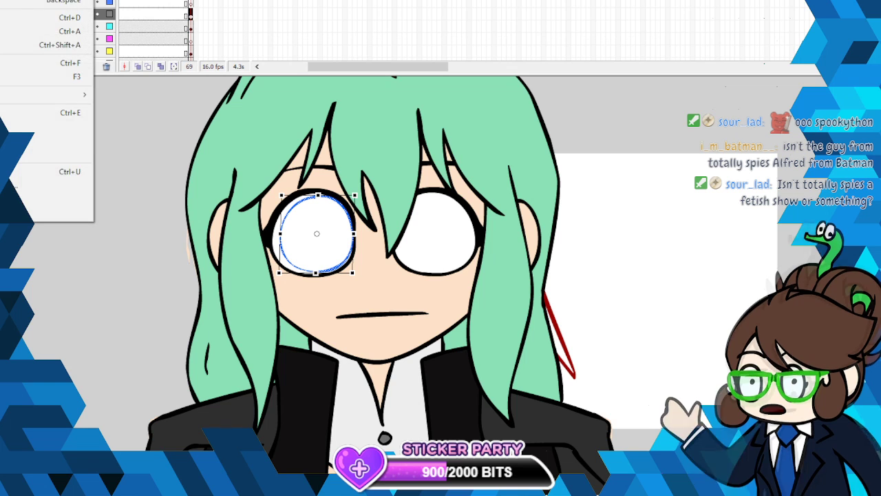
left_click(14, 0)
left_click(7, 0)
mouse_move(62, 41)
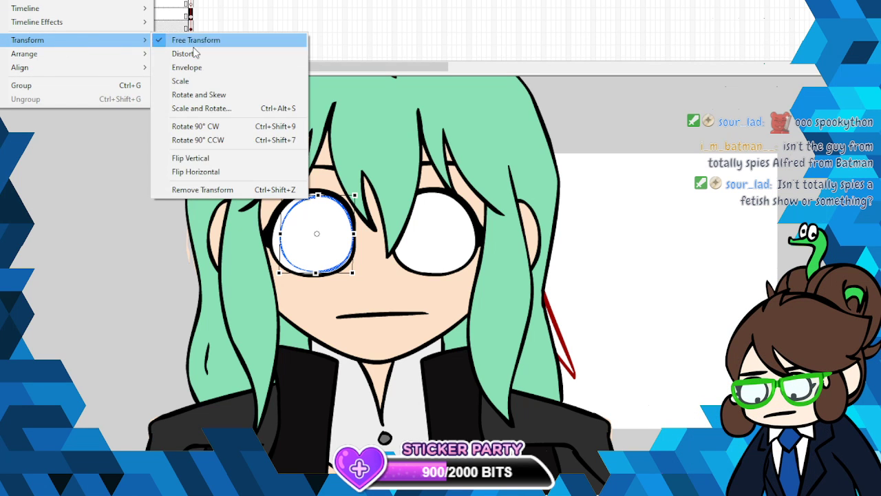
left_click(199, 174)
left_click_drag(354, 271, 460, 259)
- Show only the grey-marked iris layer and the cyan-marked eye layer, and nudge the copied iris into place inside the right-hand eye
left_click(85, 0)
left_click(85, 15)
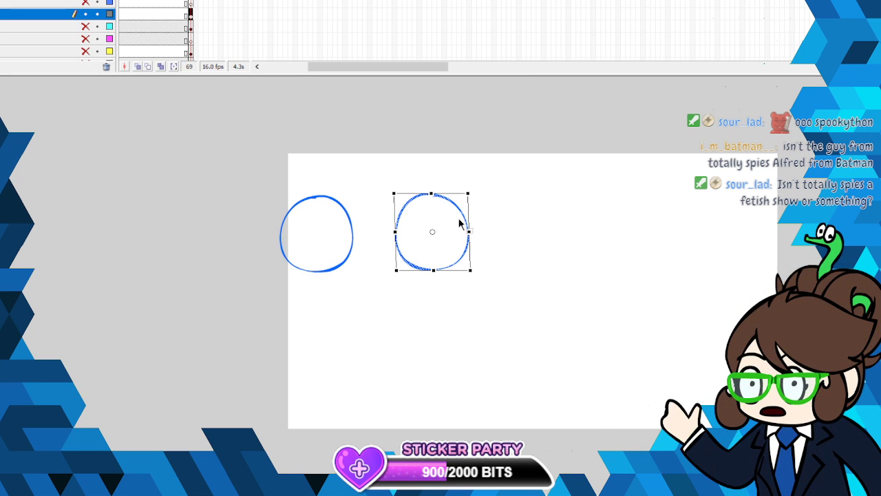
left_click_drag(464, 215, 462, 215)
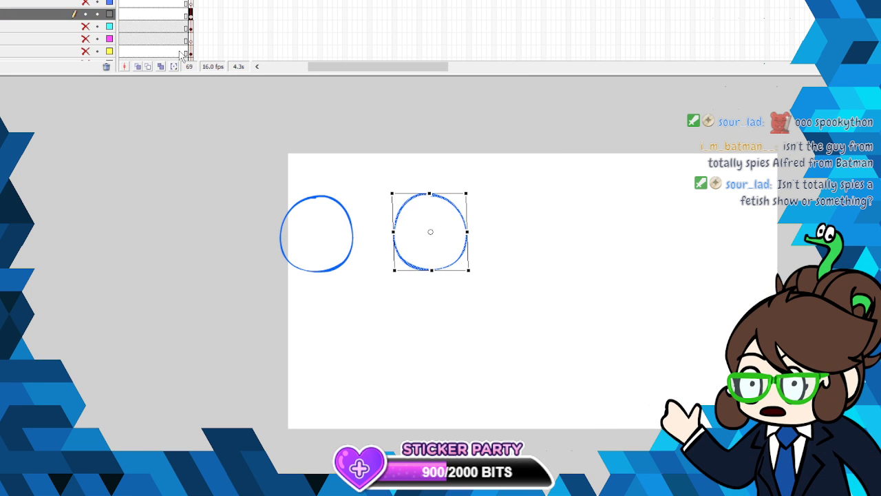
left_click(85, 27)
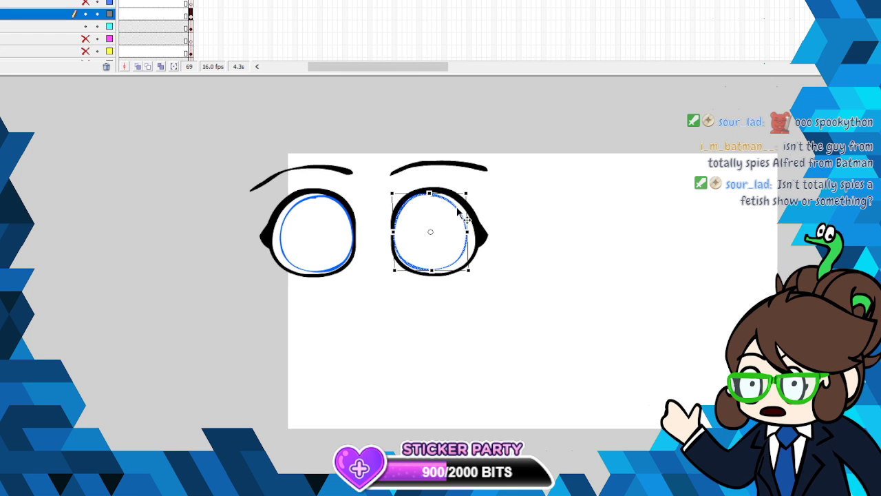
left_click(511, 203)
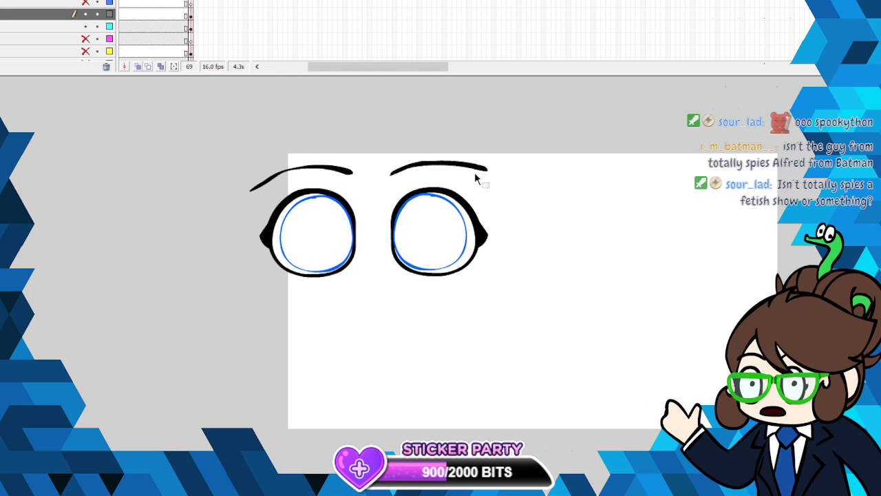
- Recolour both iris outlines black on the grey-marked layer and make all layers visible again
left_click(157, 10)
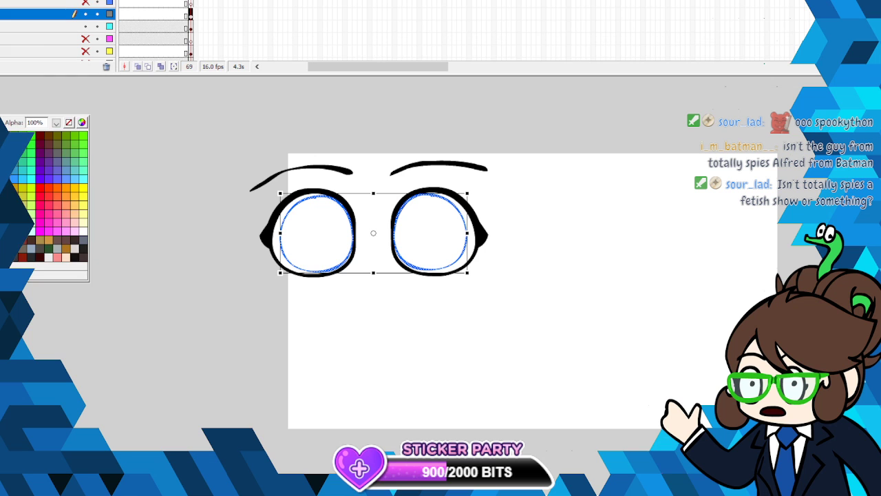
left_click(6, 124)
left_click(614, 221)
left_click(85, 1)
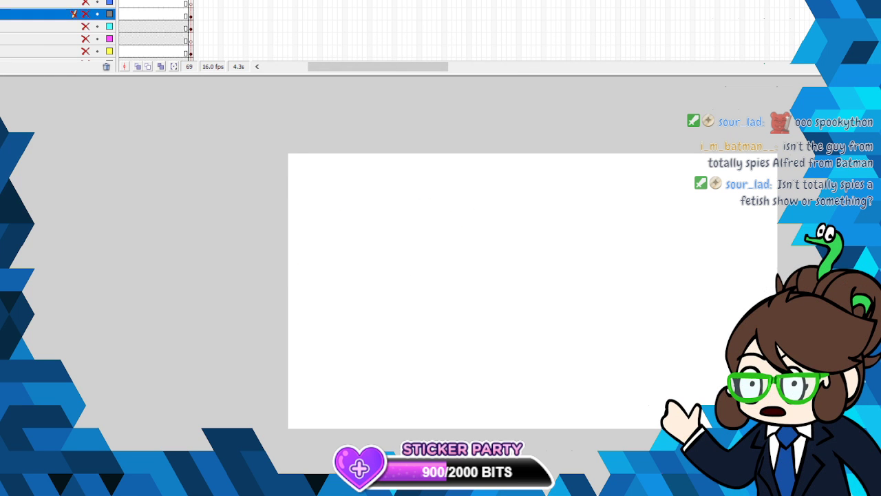
left_click(86, 0)
- Check the character's eyes on frame 68, look at the other open document and return to frame 69
left_click_drag(412, 67, 359, 72)
key("comma")
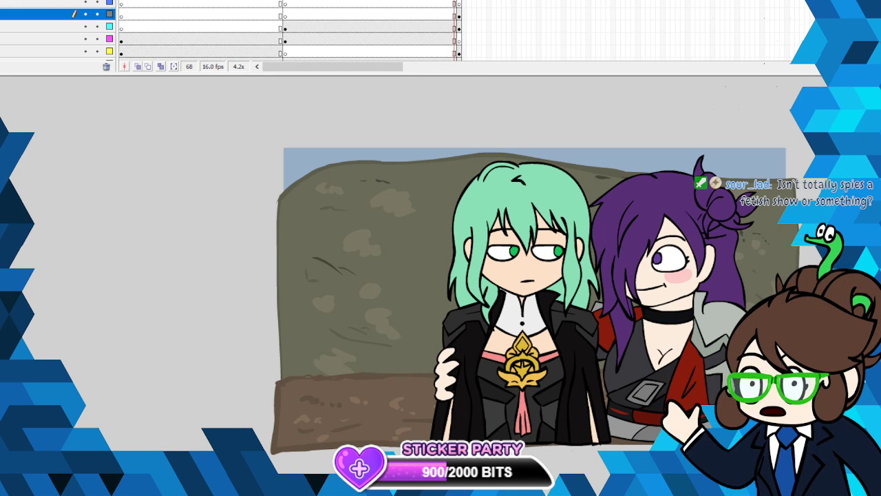
key("ctrl+Tab")
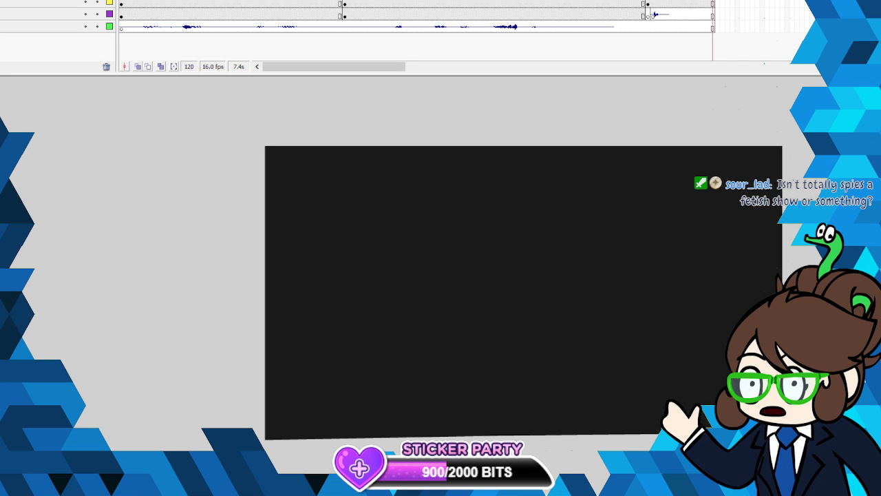
key("ctrl+Tab")
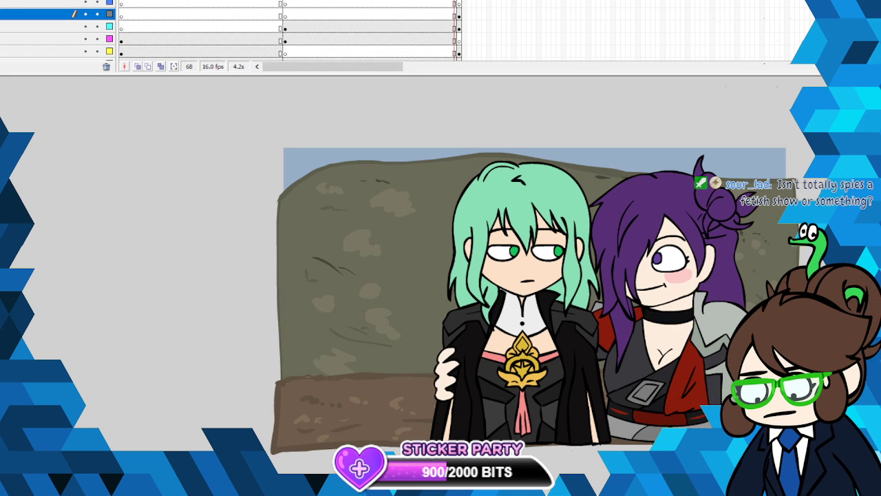
key("period")
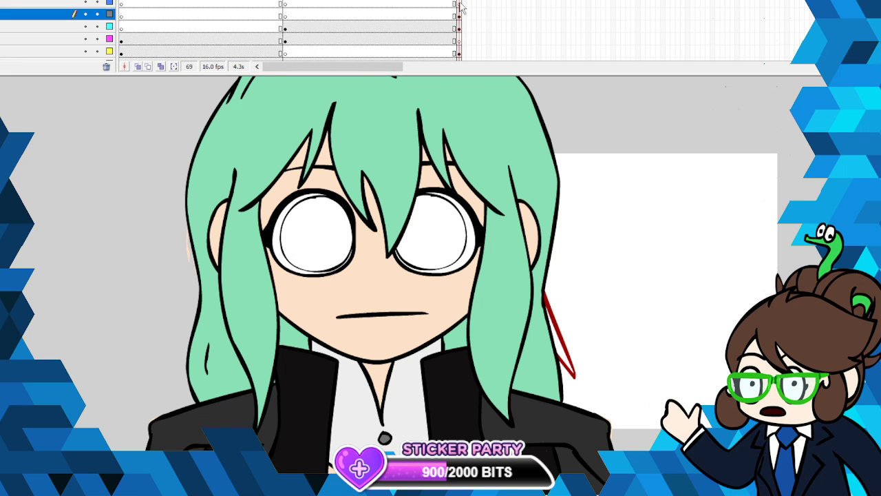
- Smooth both black iris outlines together on frame 69
right_click(352, 218)
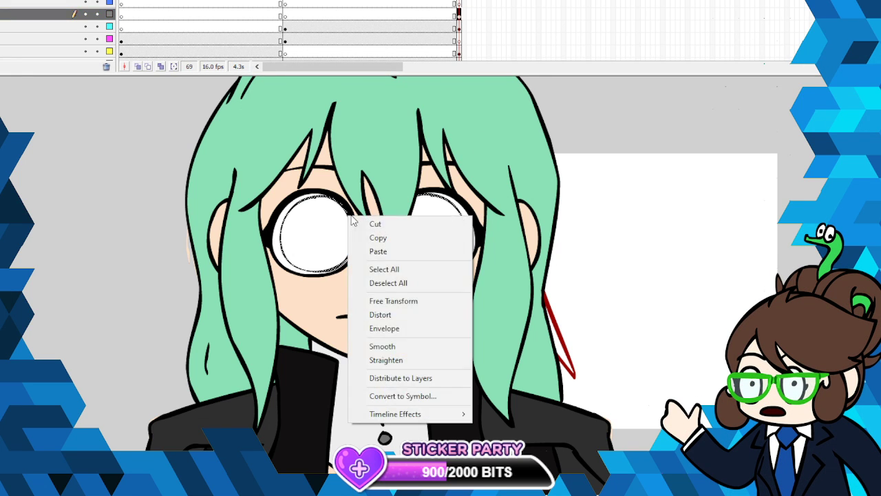
left_click(382, 347)
left_click(615, 275)
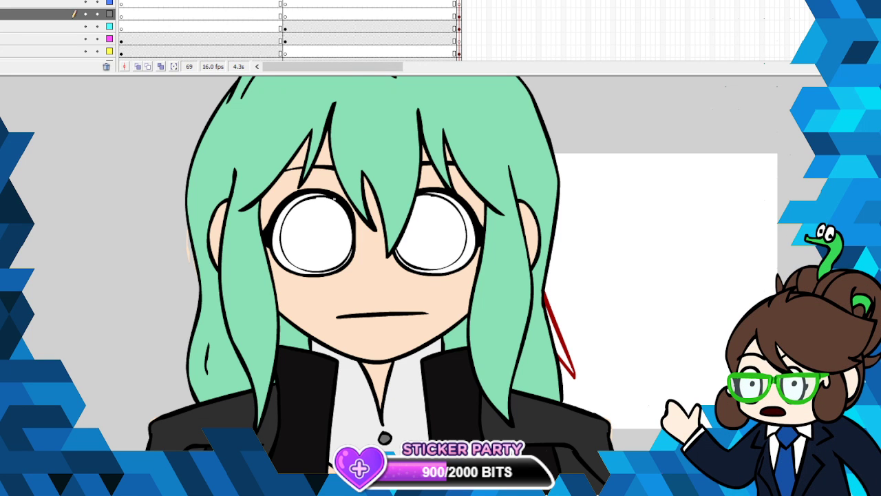
- Thicken the upper edges of both iris outlines with black brush strokes while the other layers are hidden, and show all layers again
left_click_drag(339, 201, 350, 216)
left_click(85, 1)
left_click(86, 15)
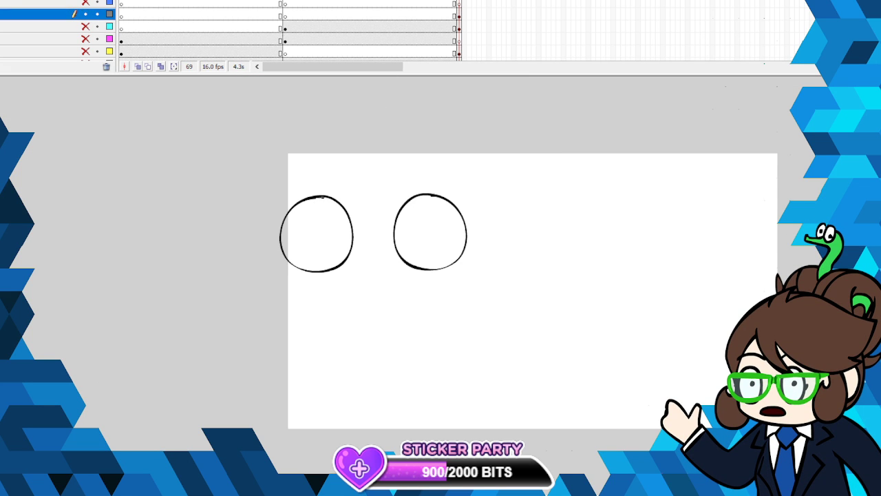
left_click_drag(331, 201, 313, 197)
left_click_drag(431, 195, 404, 205)
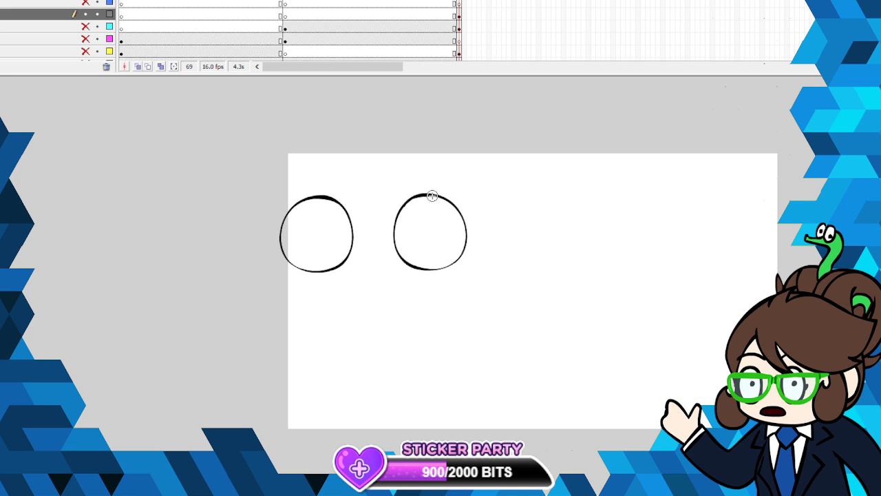
left_click(85, 14)
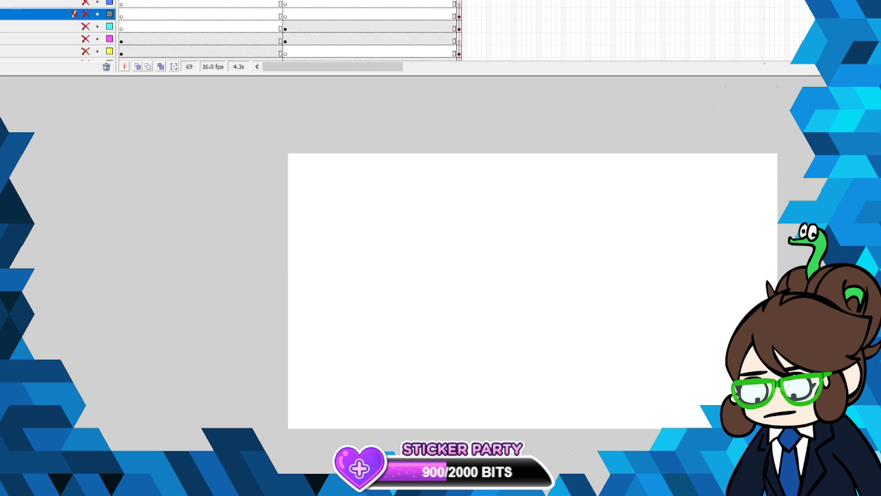
left_click(85, 1)
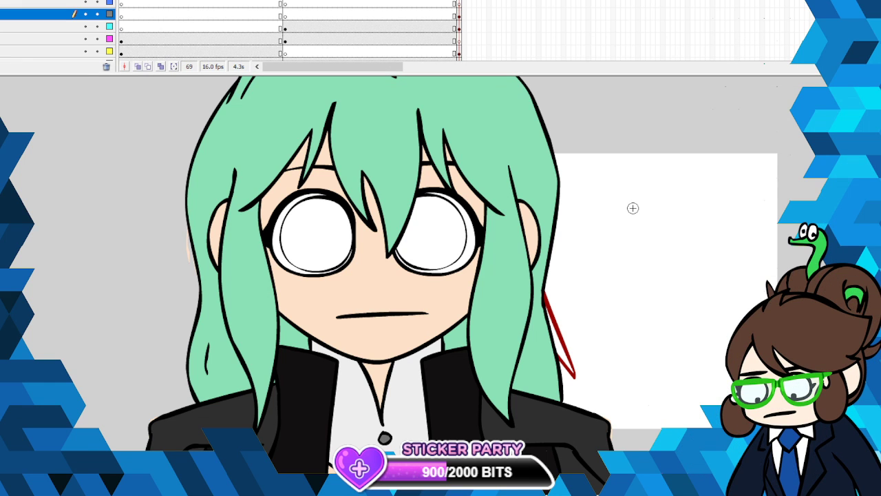
- Select the left-hand iris outline on the grey-marked layer and widen it slightly with Free Transform
left_click(459, 29)
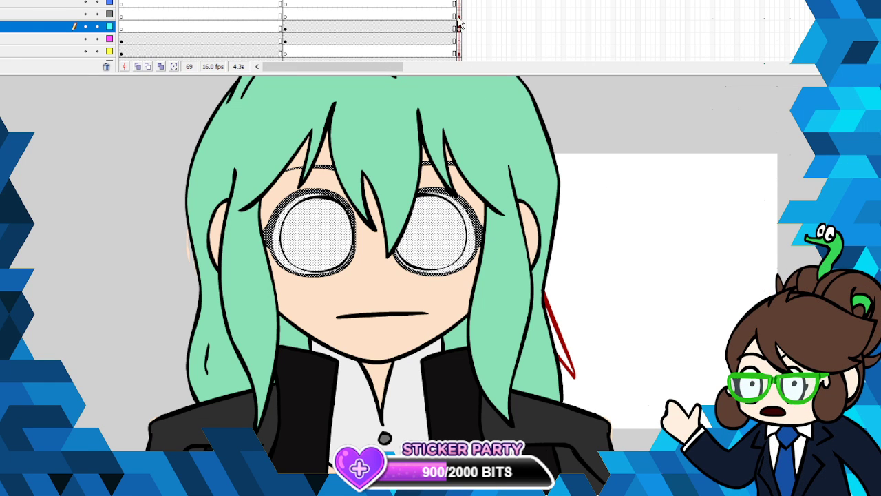
left_click(460, 16)
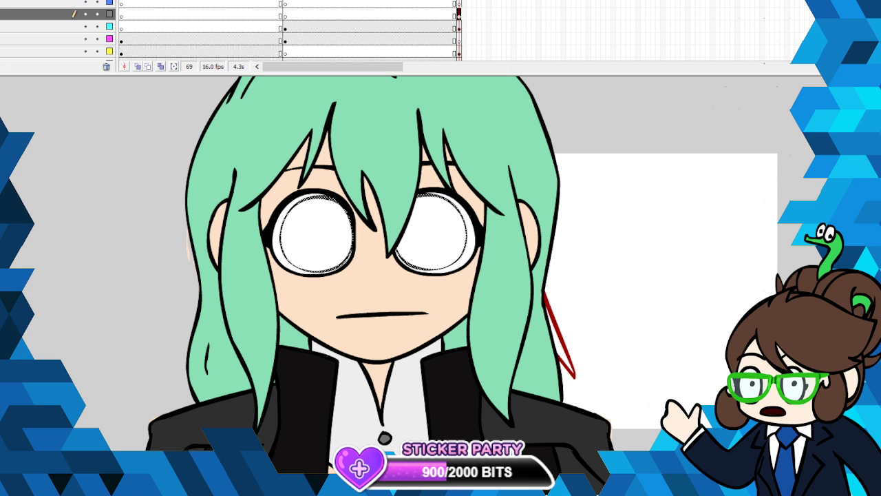
left_click(177, 159)
left_click(340, 204)
right_click(347, 213)
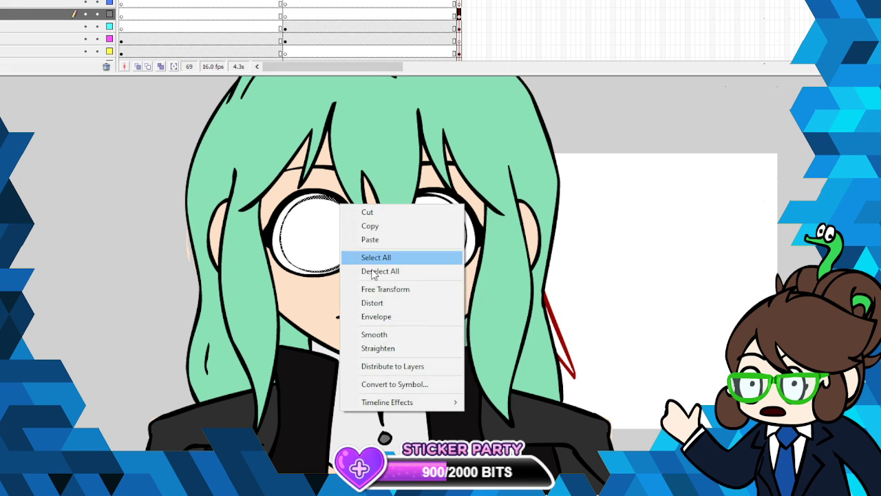
left_click(386, 288)
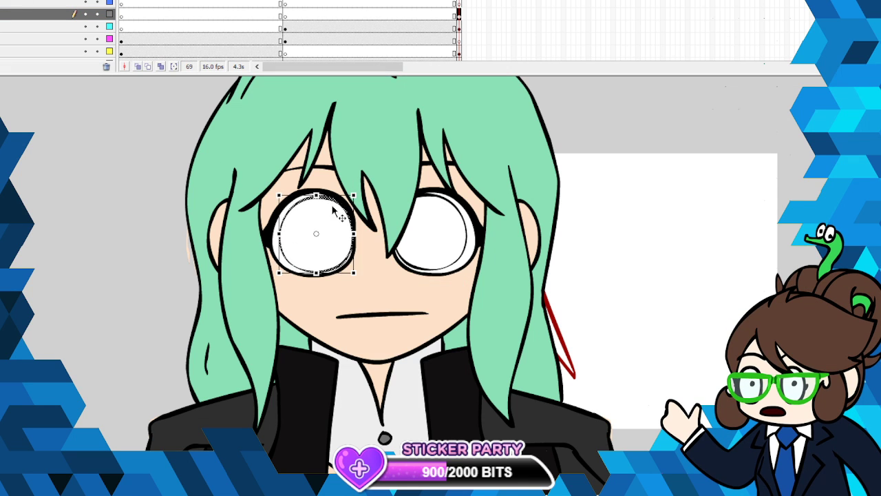
- Try to stretch the right-hand iris outline outward with Free Transform, and undo the stretch
left_click(462, 221)
left_click_drag(468, 234, 477, 232)
left_click(3, 0)
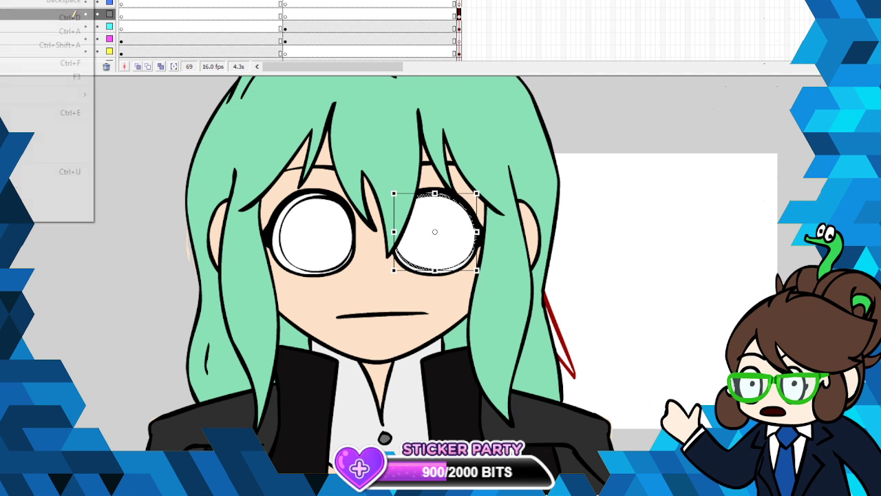
left_click(14, 0)
key("v")
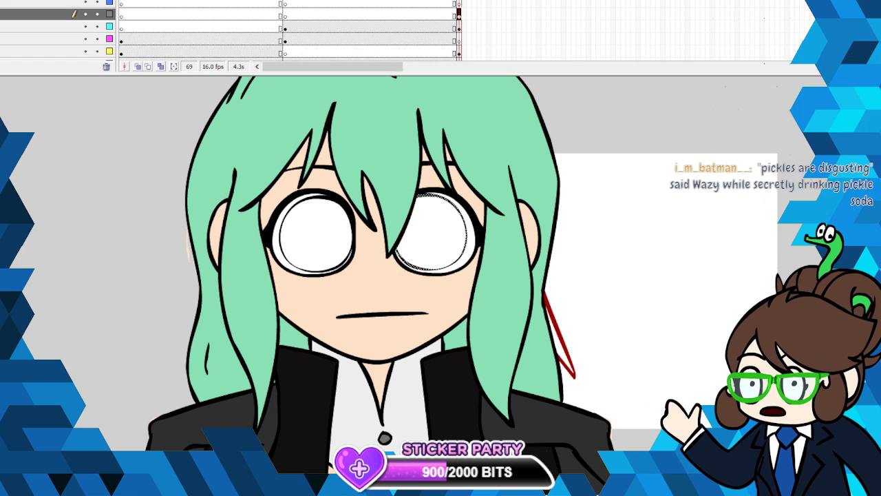
- Widen the right-hand iris outline toward the outer corner of the eye and skew it slightly with Free Transform
left_click(491, 243)
right_click(381, 239)
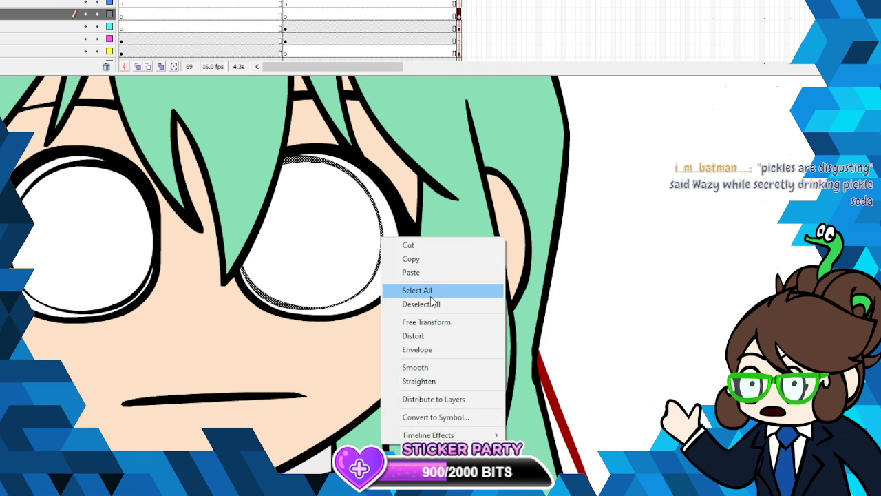
left_click(416, 323)
mouse_move(384, 233)
left_mouse_down()
mouse_move(395, 233)
mouse_move(395, 220)
left_mouse_up()
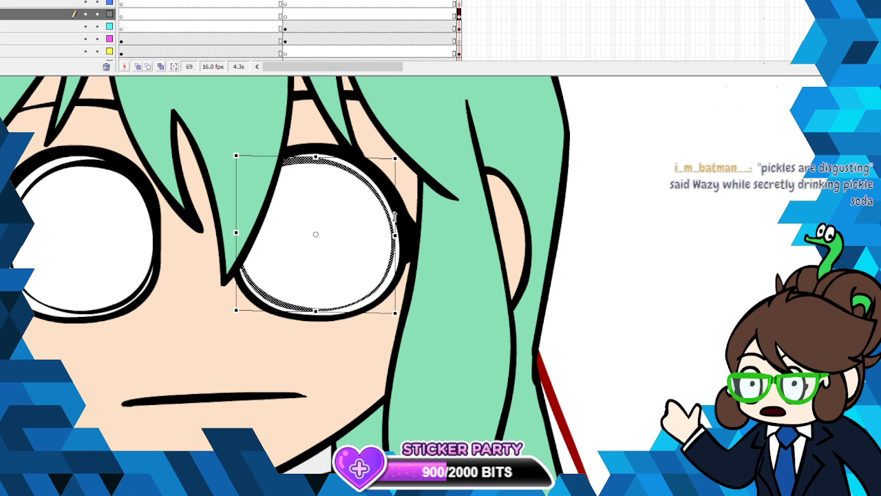
- Select the left-hand iris outline on the grey-marked layer, adjust its width and skew it slightly with Free Transform
left_click(144, 284)
left_click_drag(5, 236, 9, 236)
left_click(22, 243)
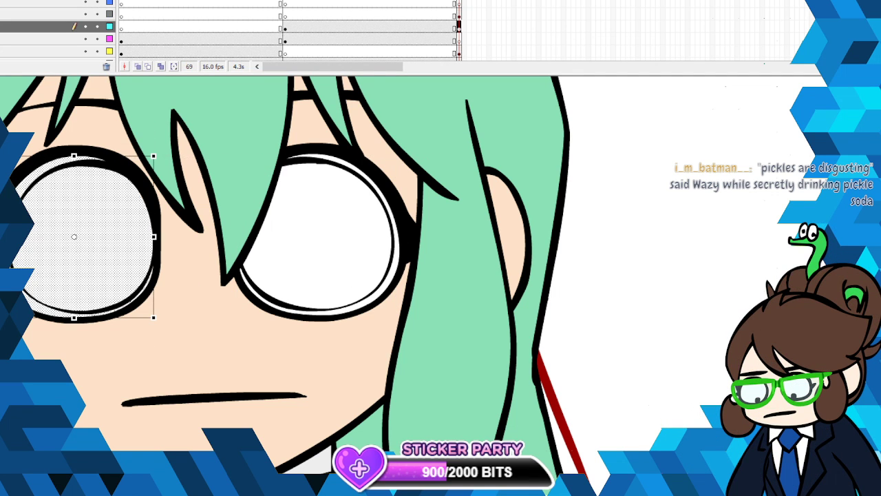
left_click(46, 231)
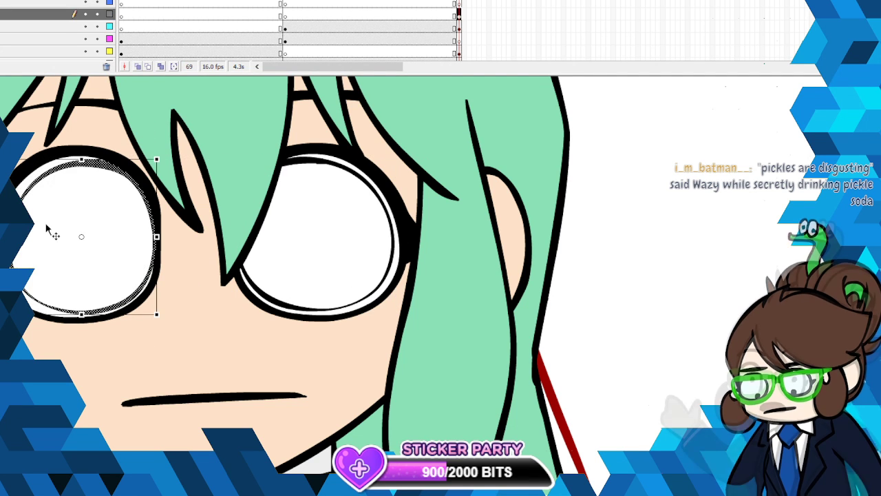
left_click_drag(6, 236, 4, 236)
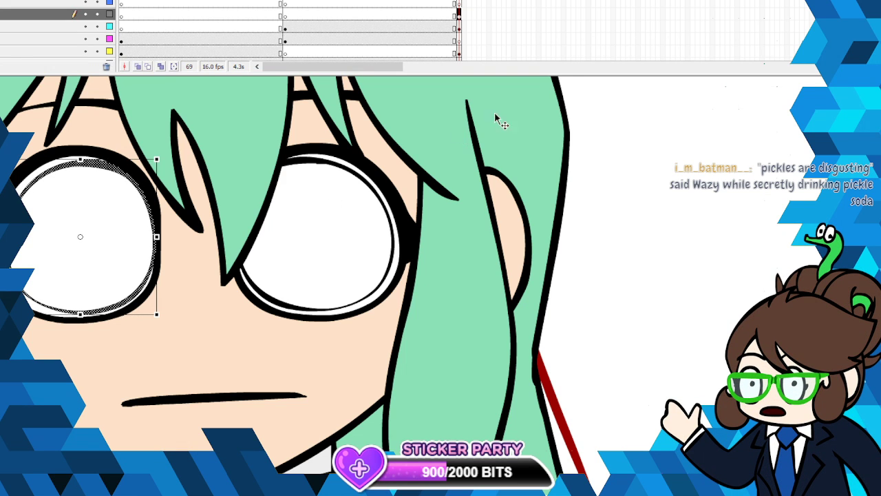
left_click_drag(4, 236, 4, 237)
left_click_drag(128, 313, 123, 312)
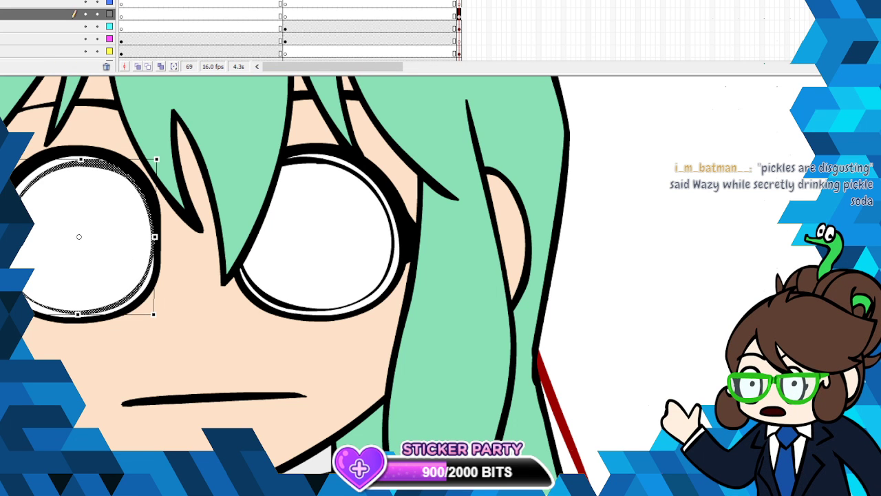
- Try to narrow the left-hand iris outline from its outer side with Free Transform, and undo the change
left_click(234, 230)
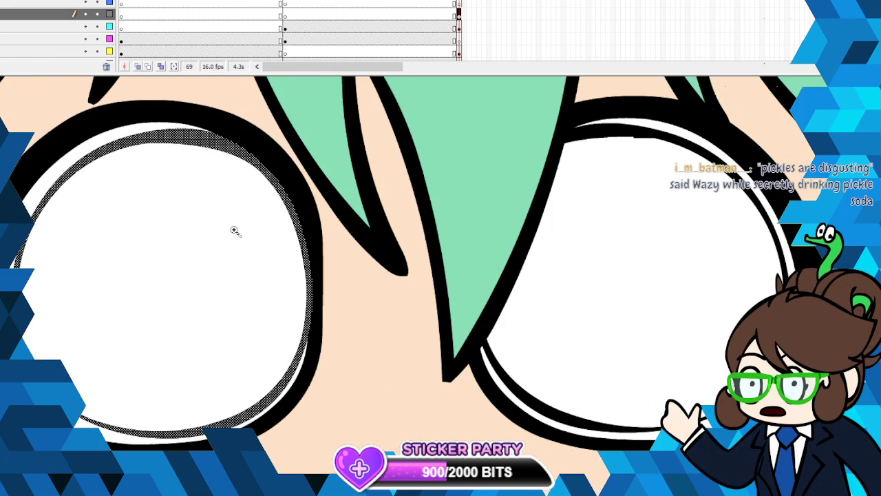
right_click(283, 194)
left_click(309, 277)
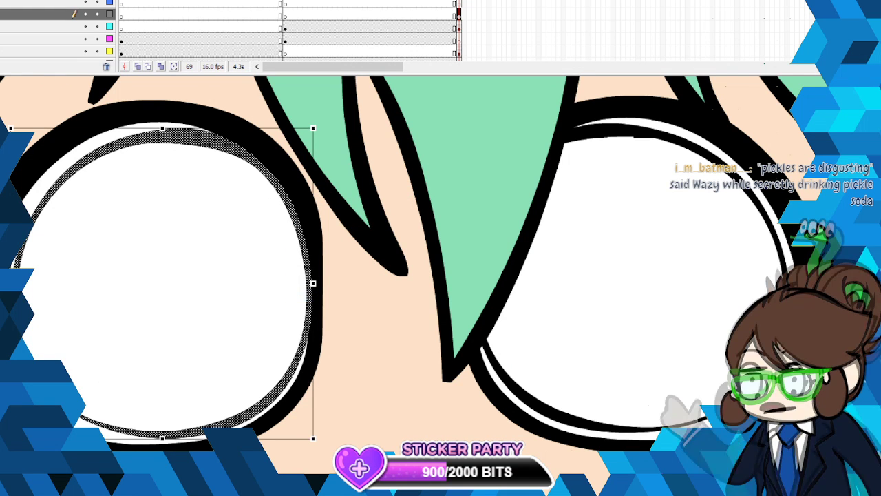
left_click_drag(10, 283, 15, 284)
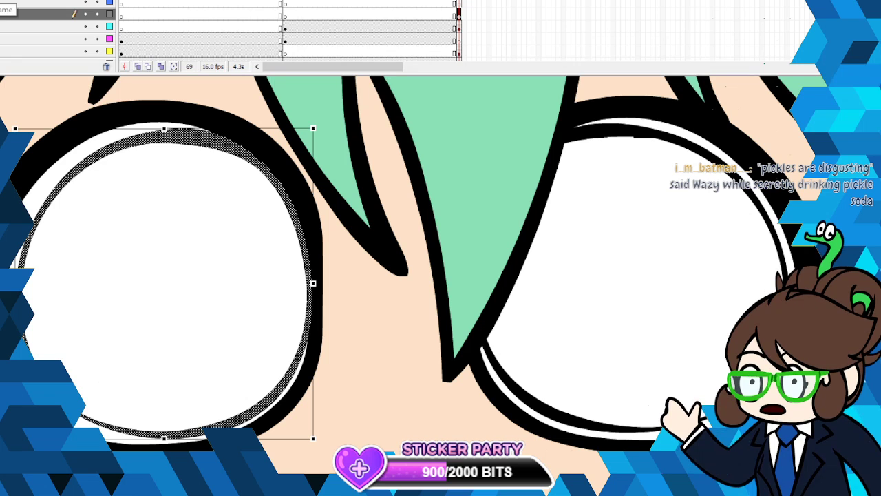
key("ctrl+z")
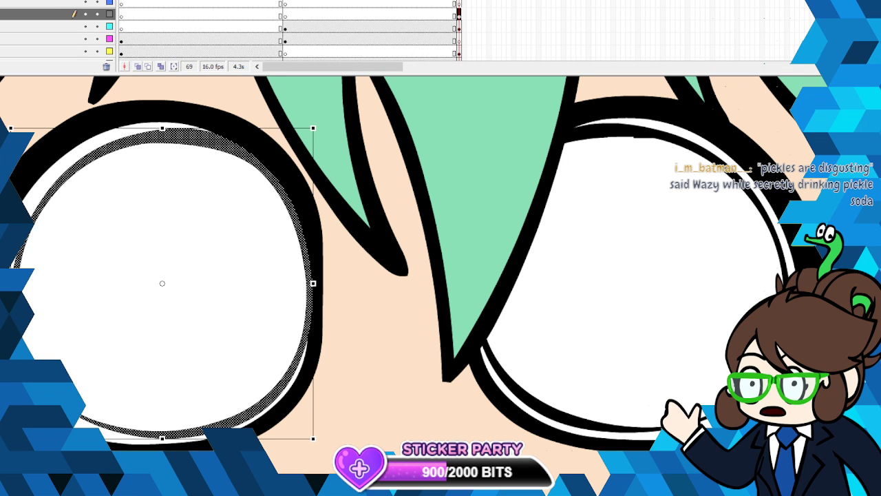
- Widen the left-hand iris outline slightly toward the outer corner of the eye with Free Transform
key("v")
right_click(21, 292)
left_click(63, 378)
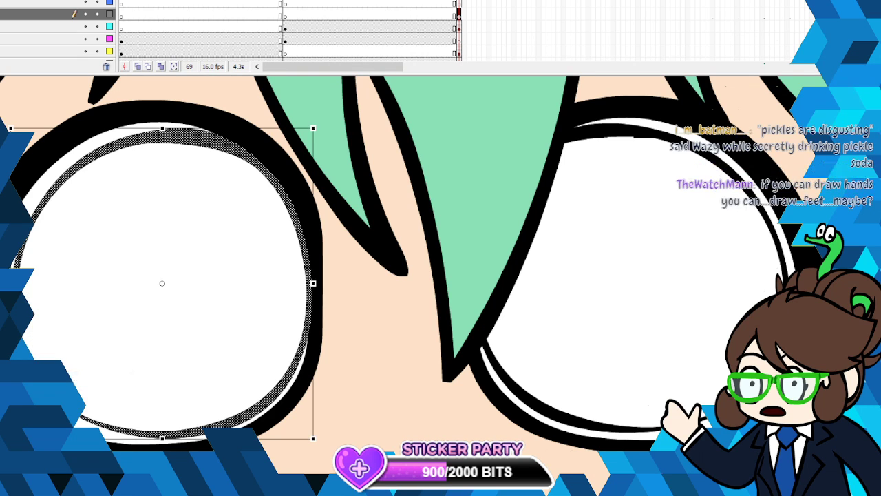
left_click_drag(10, 283, 2, 283)
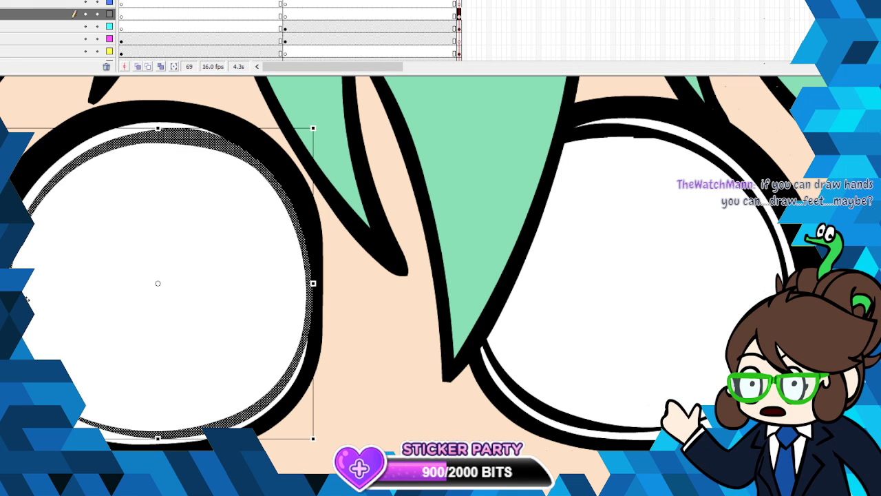
key("v")
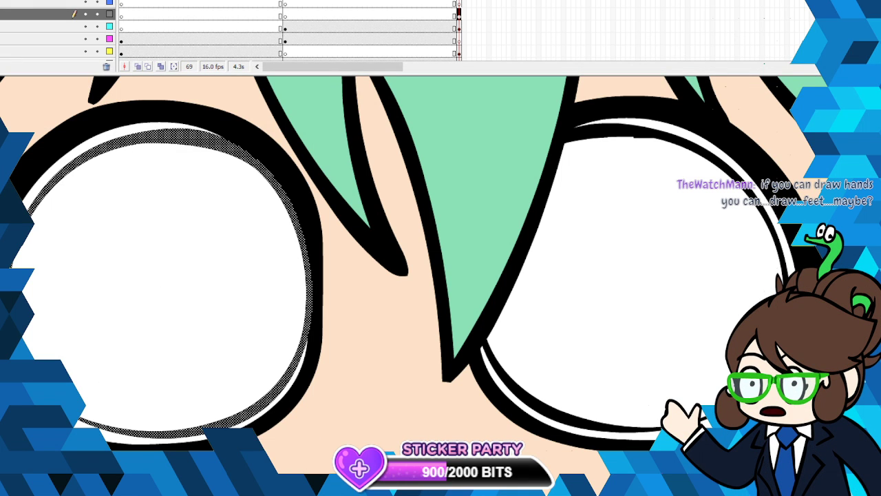
left_click(416, 313, "alt")
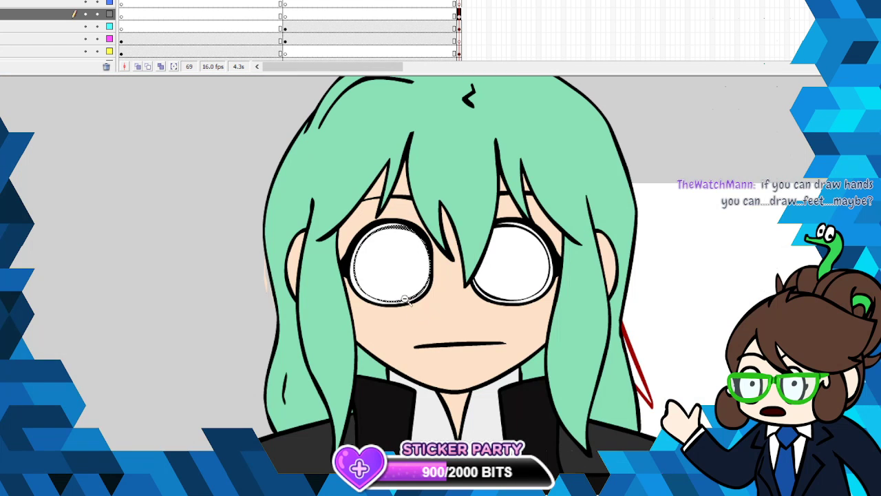
- Sketch a bare foot with toes and an ankle in black brush strokes beside the character, and smooth its lines
left_click_drag(109, 205, 81, 253)
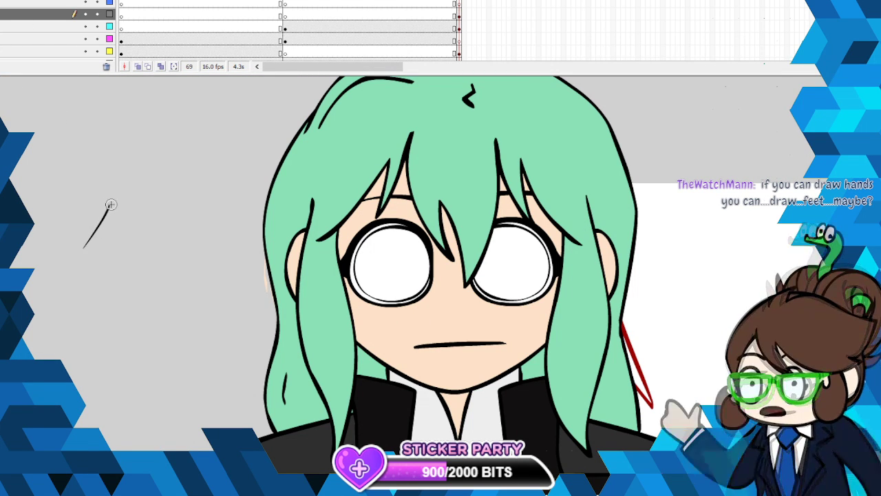
mouse_move(108, 209)
left_mouse_down()
mouse_move(75, 255)
mouse_move(87, 273)
mouse_move(119, 258)
mouse_move(131, 234)
mouse_move(152, 225)
mouse_move(130, 165)
mouse_move(111, 204)
left_mouse_up()
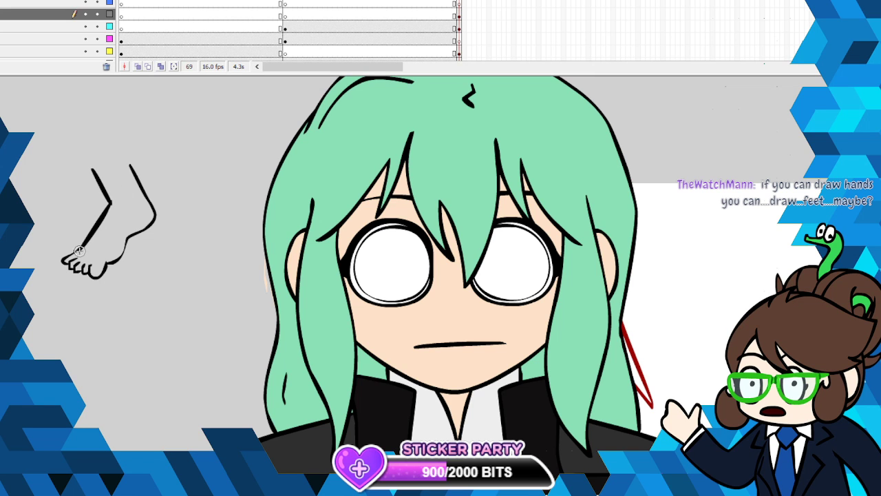
left_click_drag(72, 253, 64, 260)
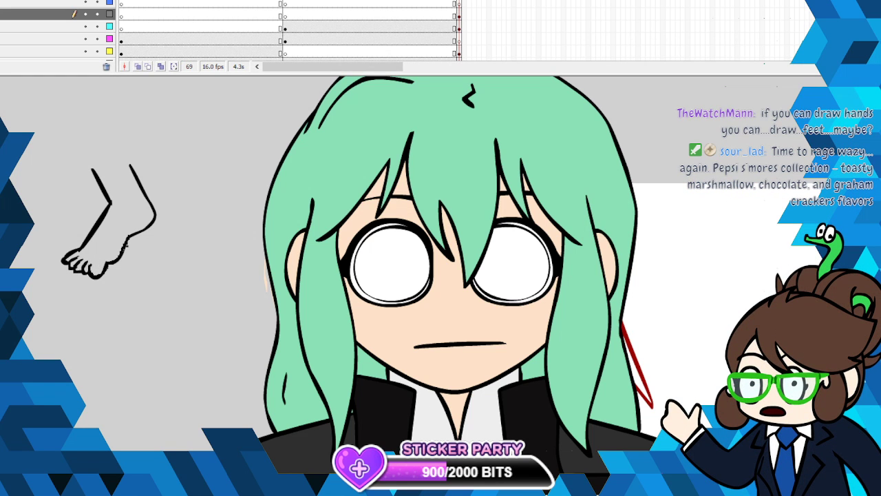
right_click(119, 257)
left_click(175, 381)
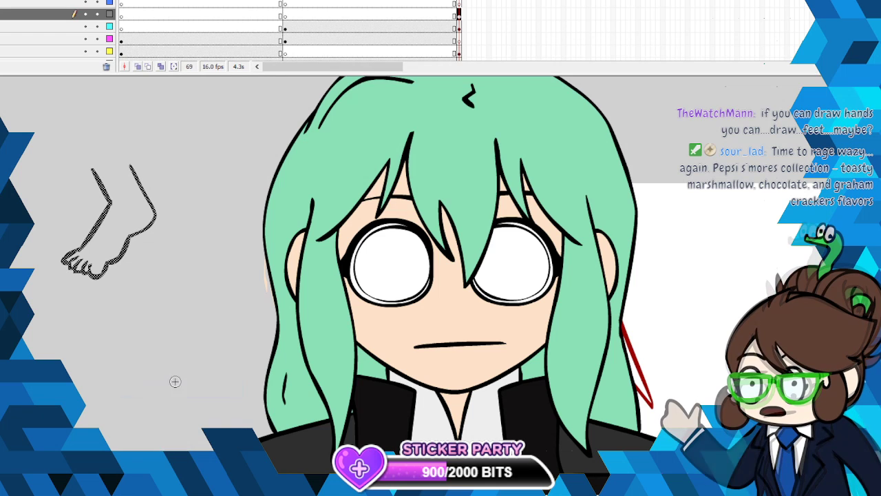
left_click(400, 5)
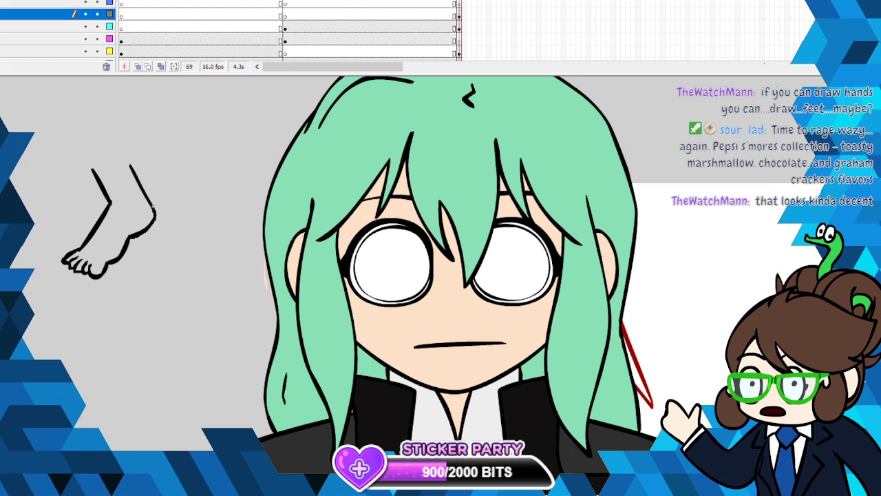
left_click_drag(144, 196, 131, 164)
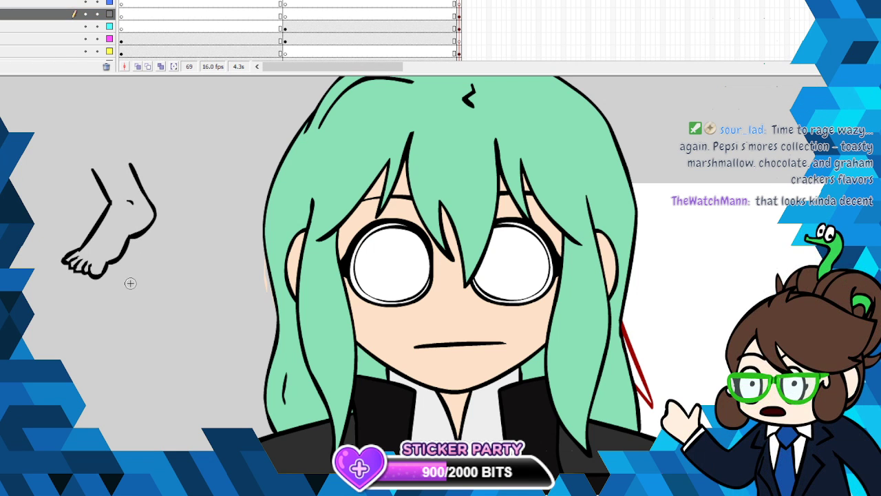
- Draw a rough double ellipse around the foot sketch and a short diagonal line beside it, and cut both
mouse_move(42, 290)
left_mouse_down()
mouse_move(92, 313)
mouse_move(29, 267)
mouse_move(36, 181)
left_mouse_up()
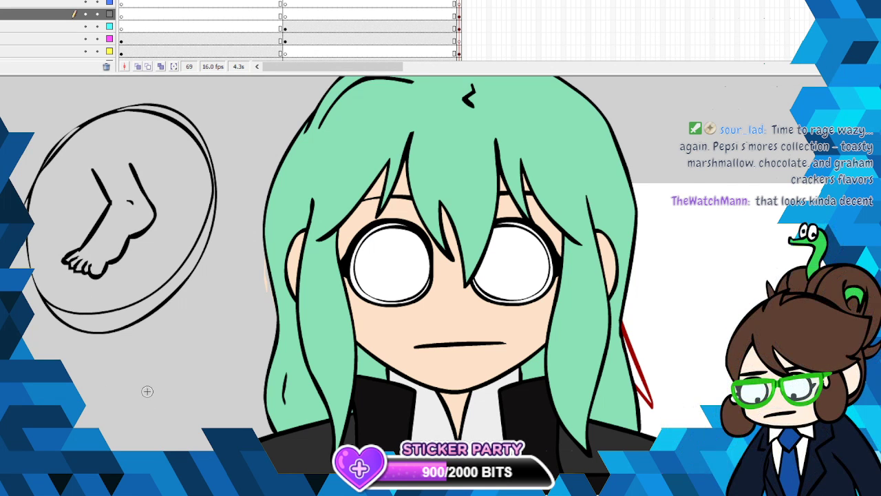
right_click(174, 282)
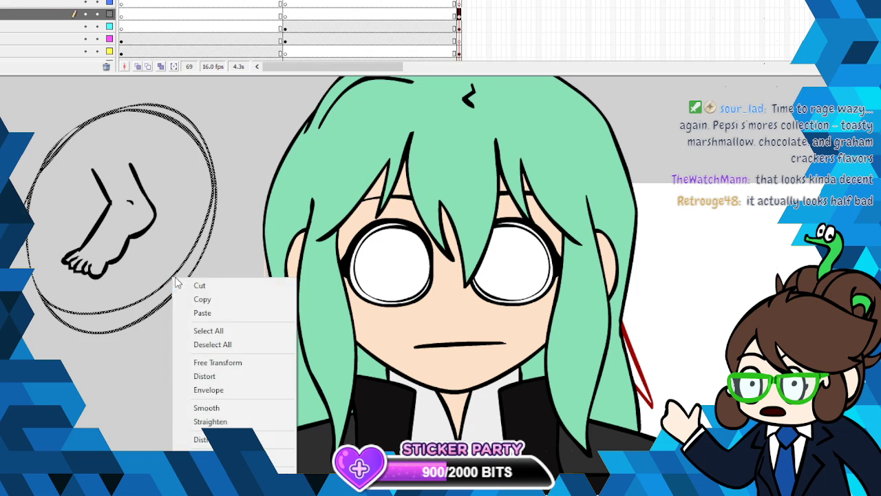
left_click(186, 285)
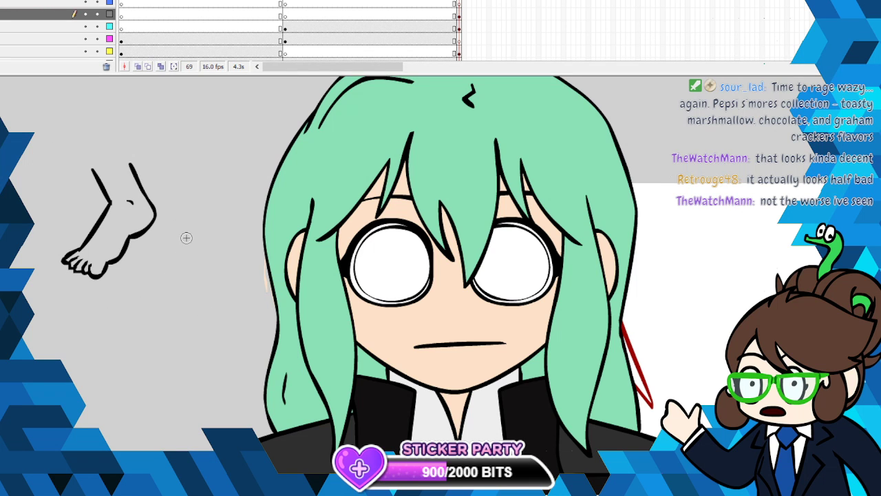
right_click(168, 256)
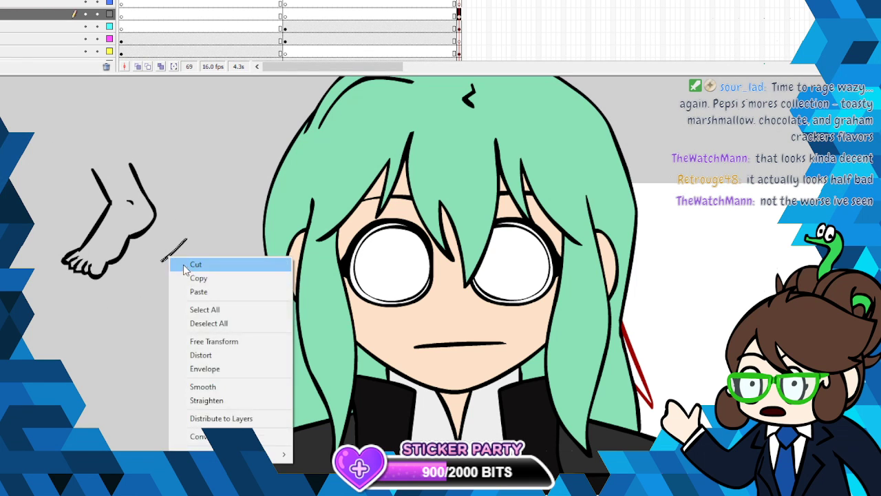
left_click(180, 262)
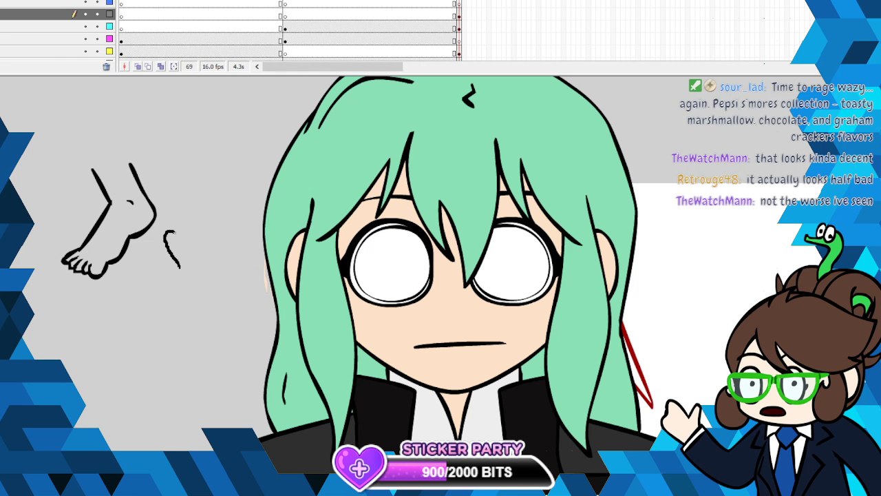
- Draw a paw with toe beans beside the foot, and move both sketches up and away from the character
mouse_move(178, 237)
left_mouse_down()
mouse_move(183, 224)
mouse_move(215, 261)
mouse_move(201, 247)
mouse_move(194, 264)
mouse_move(204, 249)
mouse_move(183, 236)
mouse_move(174, 245)
left_mouse_up()
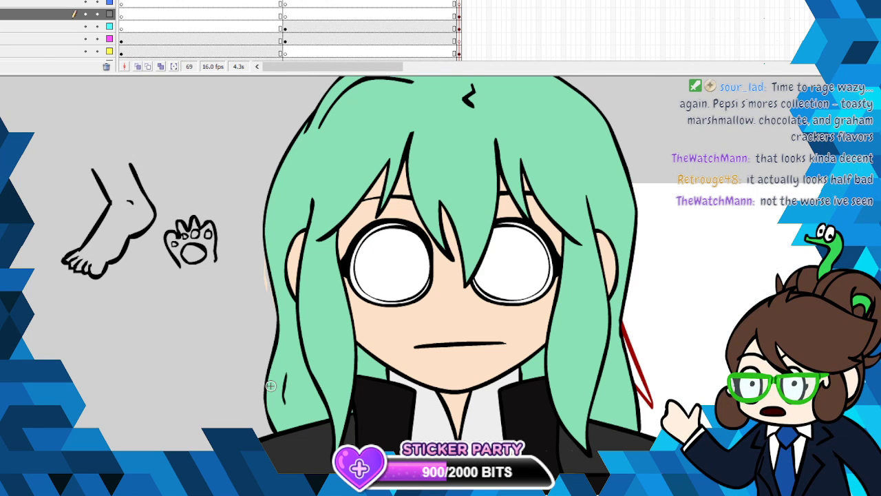
key("v")
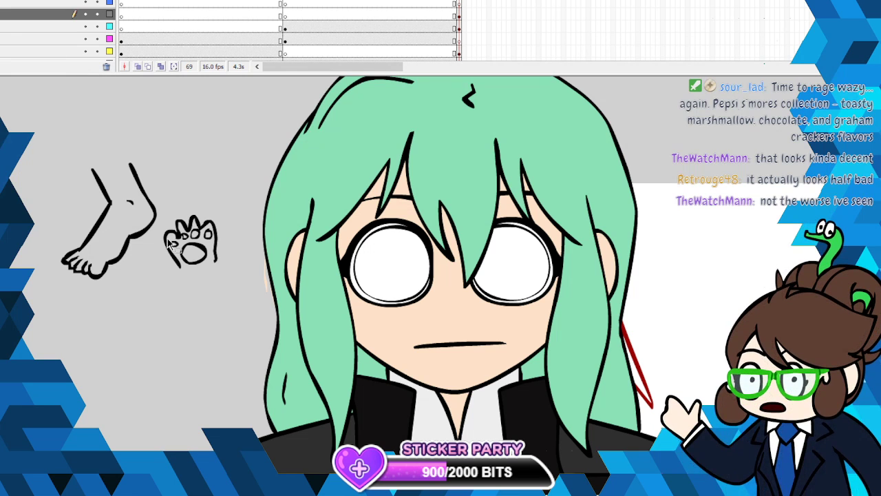
mouse_move(28, 152)
left_mouse_down()
mouse_move(226, 284)
mouse_move(209, 258)
mouse_move(139, 212)
left_mouse_up()
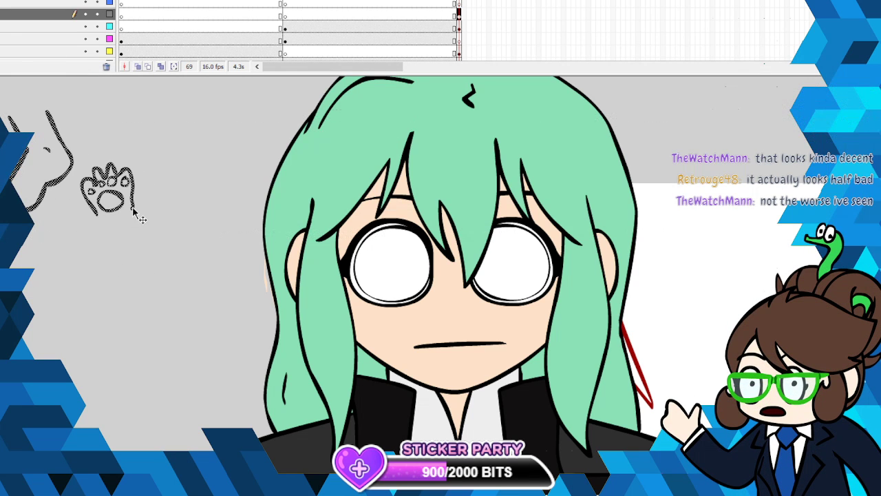
left_click(182, 383)
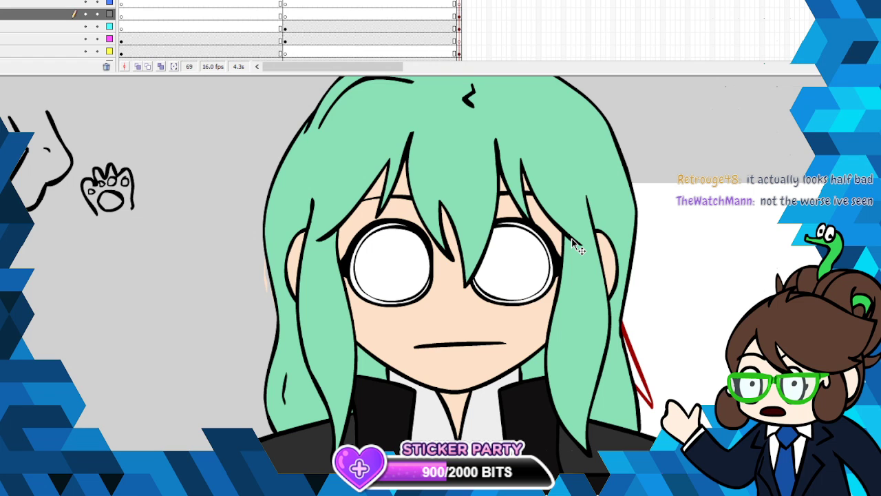
left_click(460, 14)
left_click(460, 15)
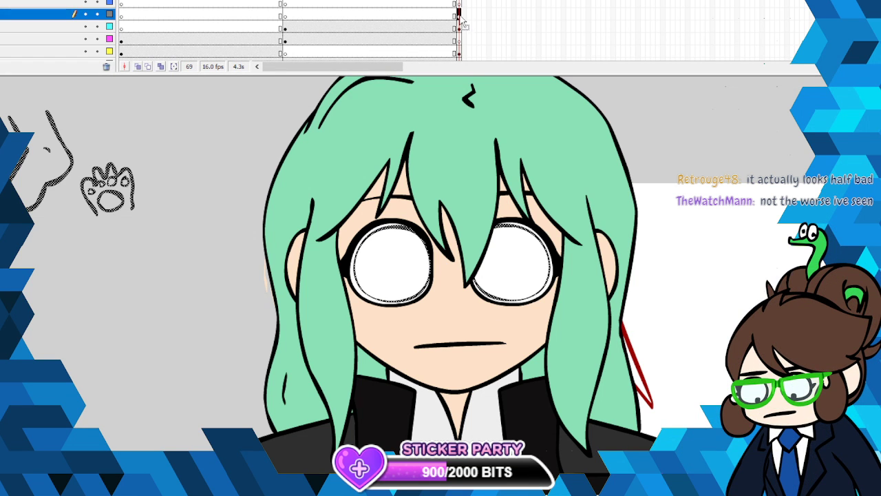
key("Escape")
left_click(459, 15)
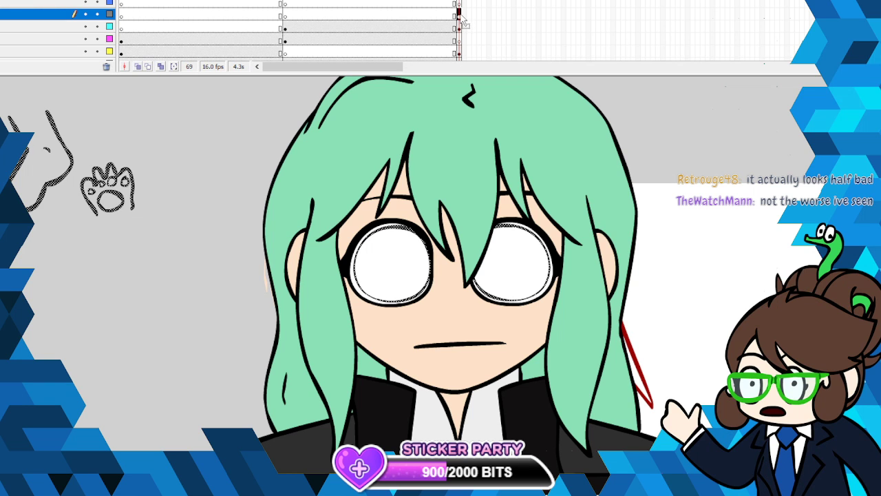
left_click(408, 229)
right_click(409, 232)
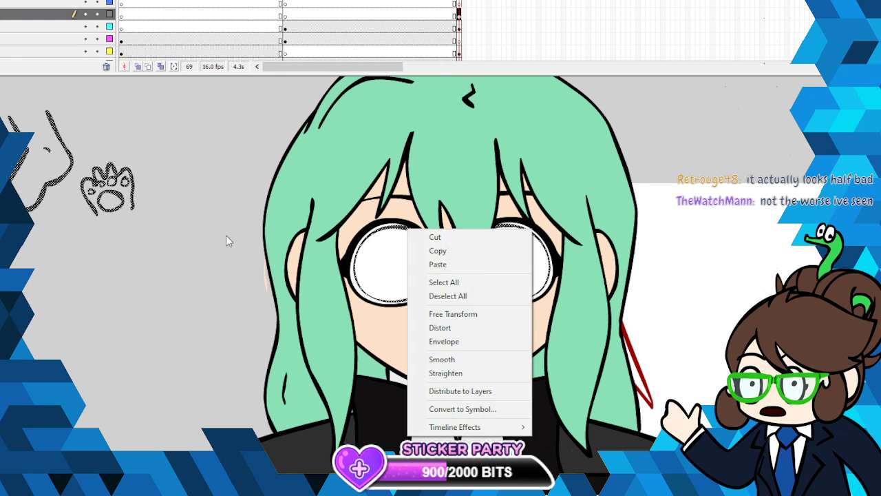
left_click(179, 250)
- Convert the foot and paw sketches into a graphic symbol named foot, and cut it from the canvas
left_click_drag(179, 249, 17, 127)
right_click(17, 127)
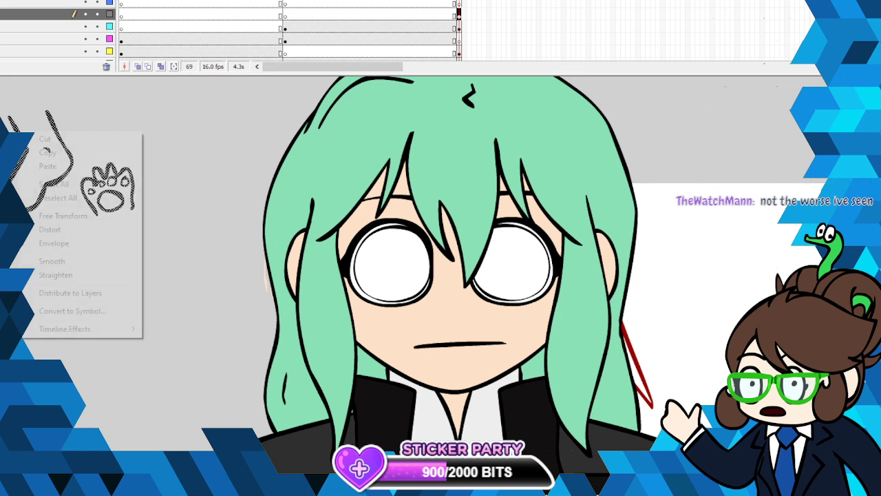
left_click(76, 310)
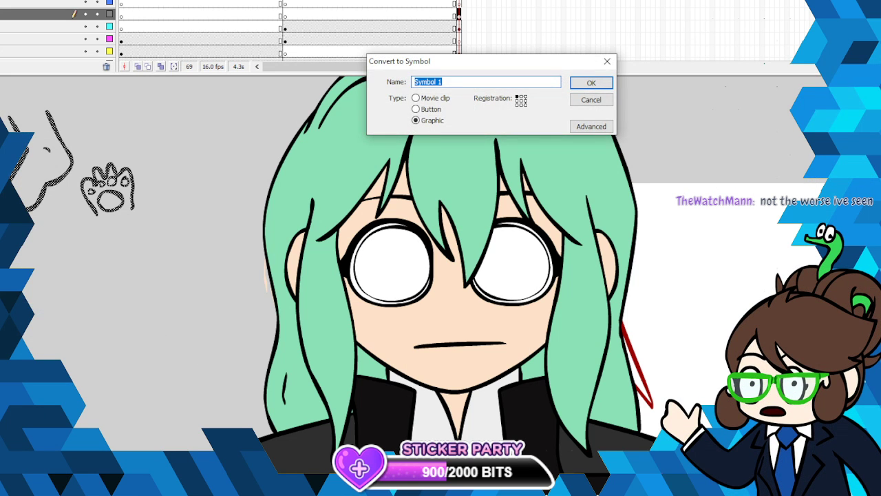
type("foot")
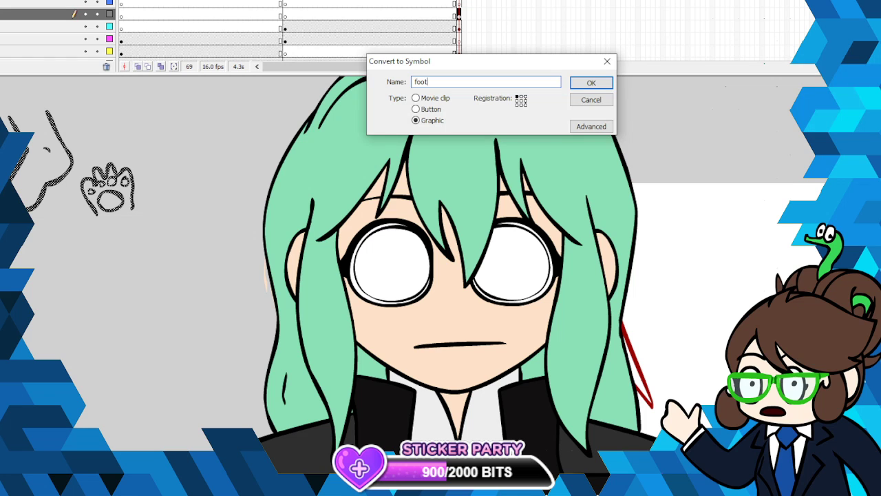
key("Return")
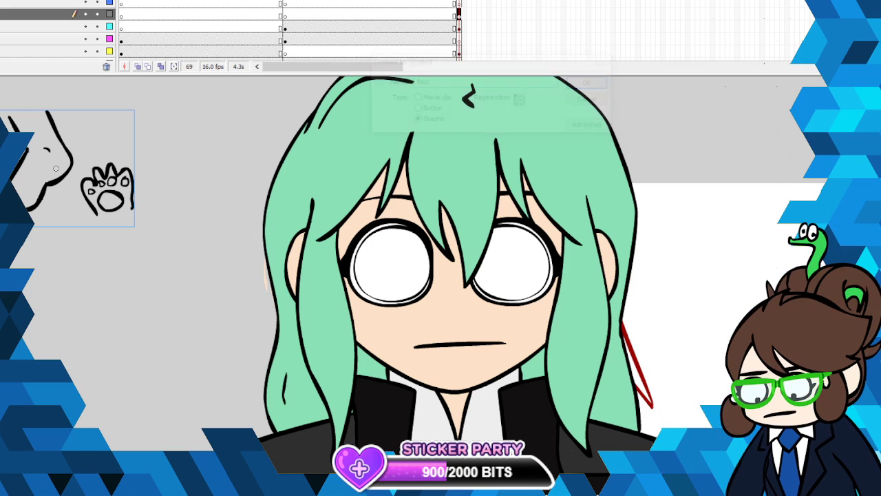
right_click(73, 168)
left_click(103, 172)
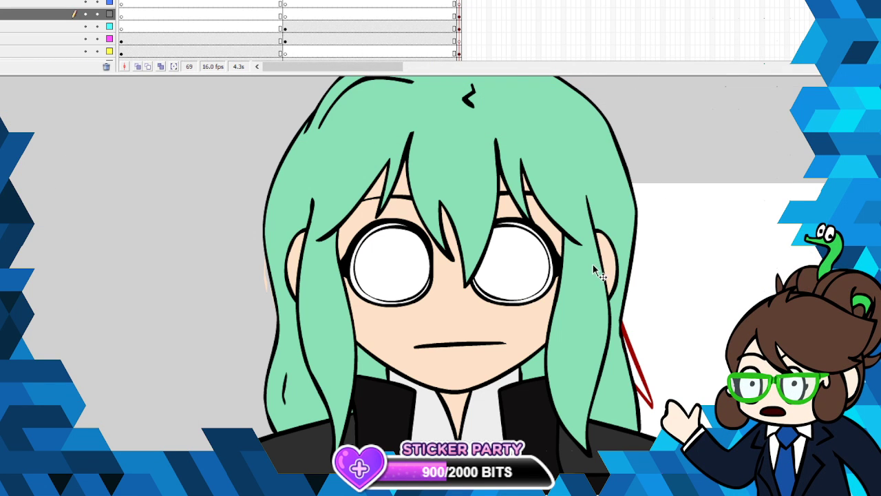
- Select both inner eye outlines on frame 69 and convert them to a graphic symbol named sothise
left_click(459, 28)
left_click(459, 18)
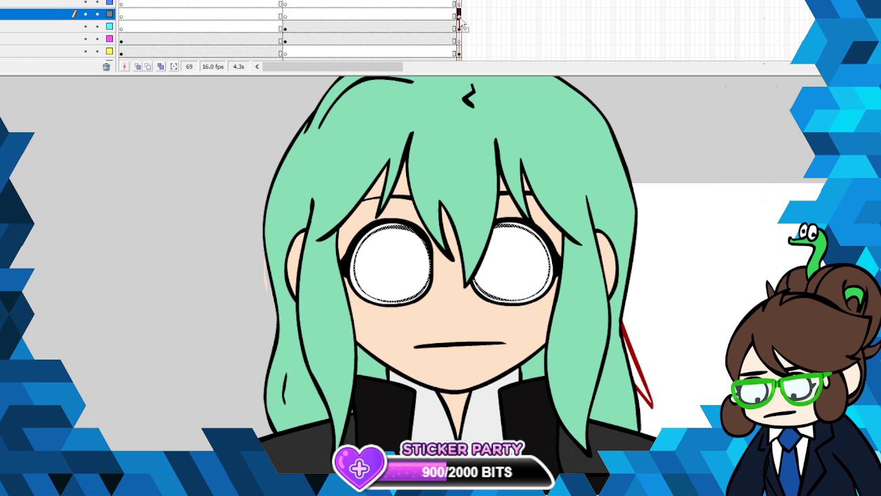
left_click(422, 249)
right_click(423, 237)
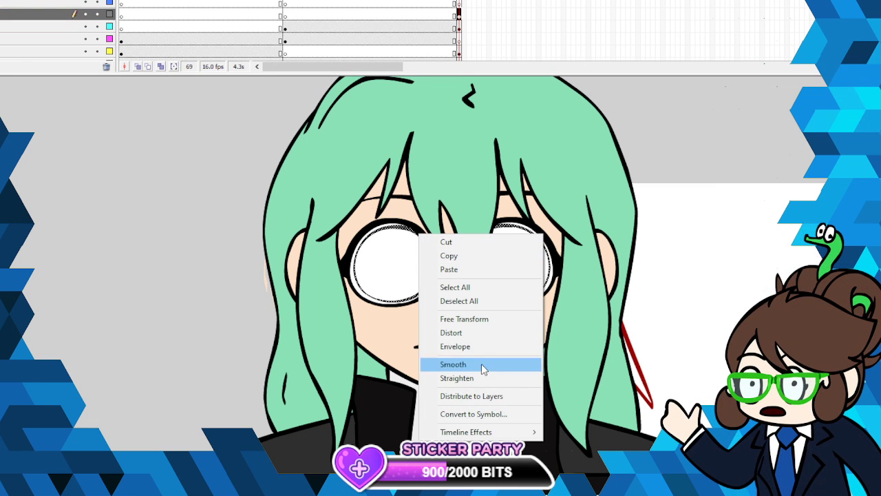
left_click(506, 414)
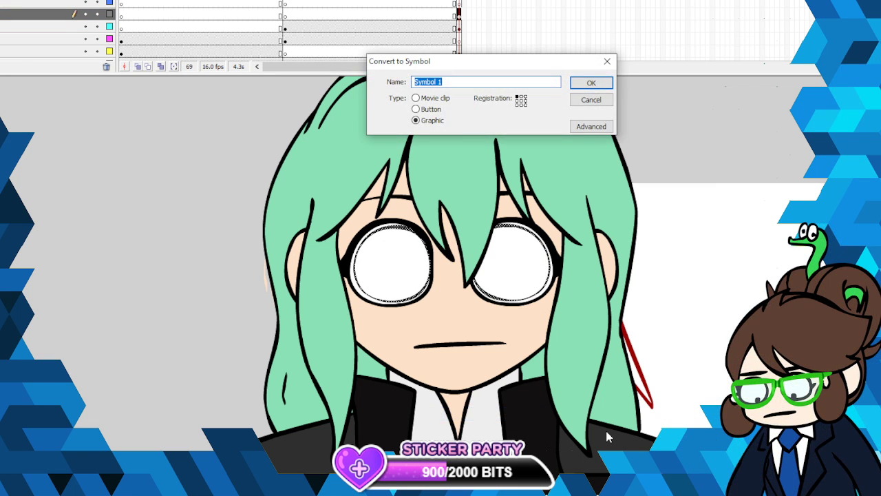
type("sothis")
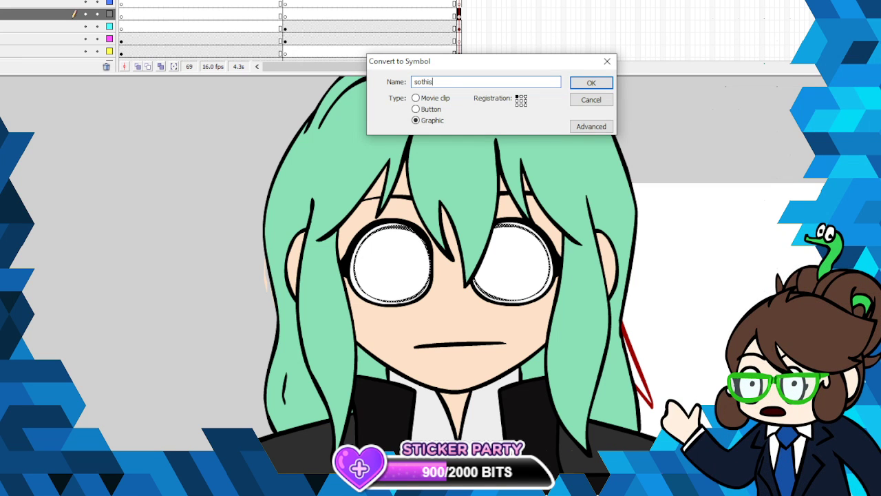
type("eyes")
key("Return")
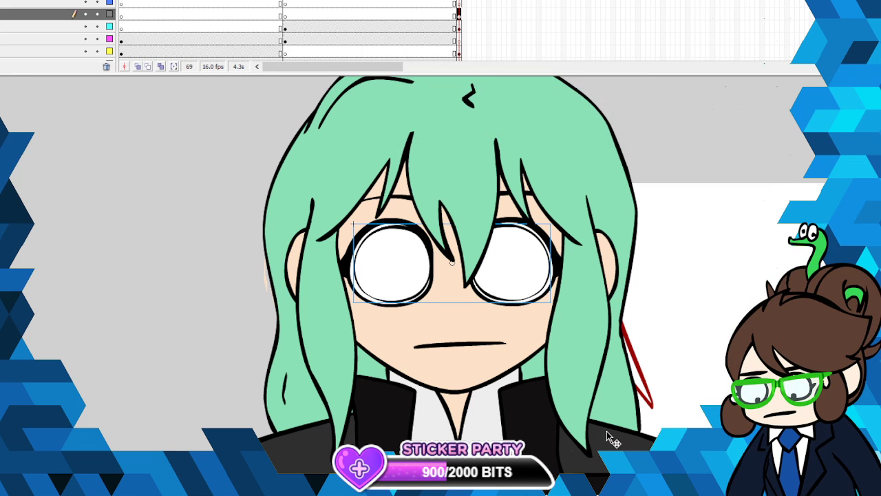
- Open the new eye symbol for editing and show both eye outlines enlarged
right_click(371, 303)
left_click(413, 174)
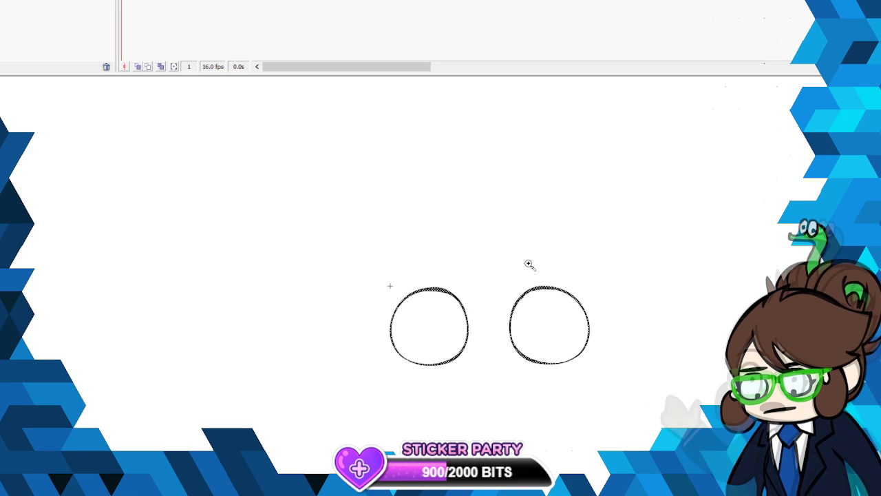
key("ctrl+equal")
left_click(49, 185)
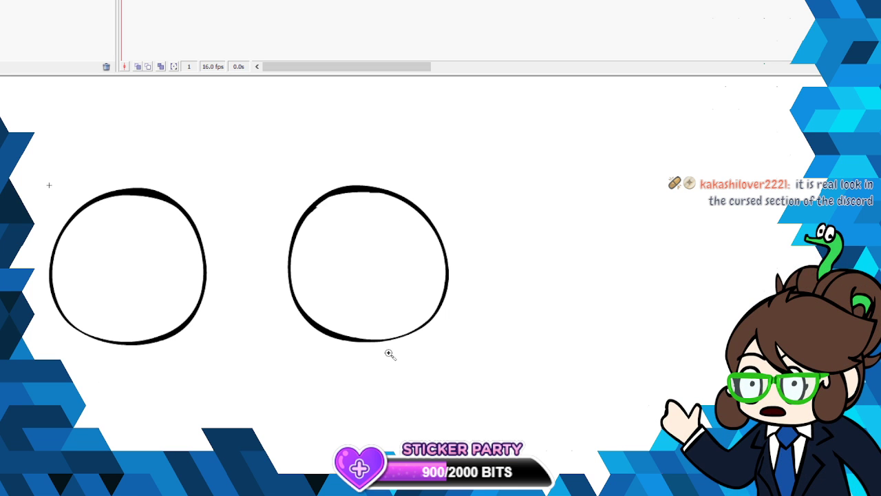
scroll(391, 354, "left", 3)
scroll(378, 265, "right", 1)
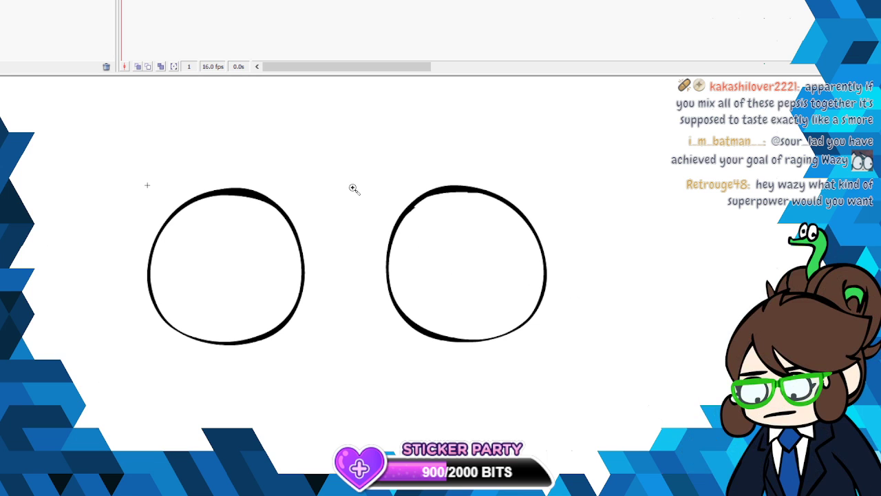
key("ctrl+a")
key("Escape")
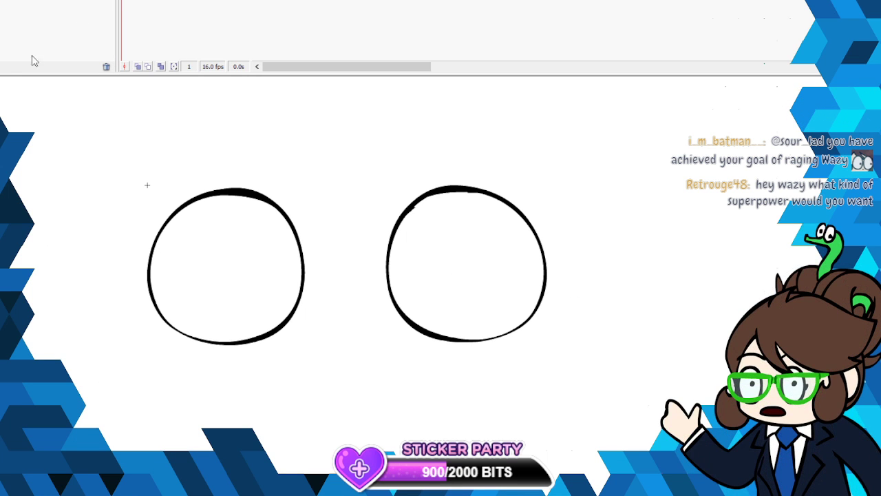
left_click(2, 117)
left_click(147, 185)
scroll(441, 275, "left", 5)
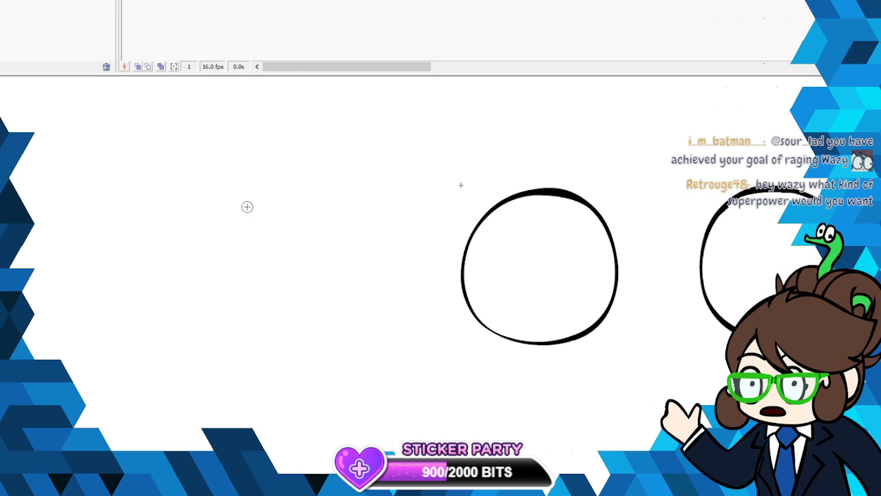
mouse_move(199, 206)
left_mouse_down()
mouse_move(180, 223)
mouse_move(183, 270)
mouse_move(216, 283)
mouse_move(248, 278)
mouse_move(265, 246)
mouse_move(254, 221)
mouse_move(216, 203)
mouse_move(193, 209)
mouse_move(213, 213)
mouse_move(191, 240)
mouse_move(197, 277)
mouse_move(242, 289)
mouse_move(288, 257)
mouse_move(277, 222)
mouse_move(229, 207)
mouse_move(200, 234)
left_mouse_up()
right_click(195, 204)
left_click(223, 215)
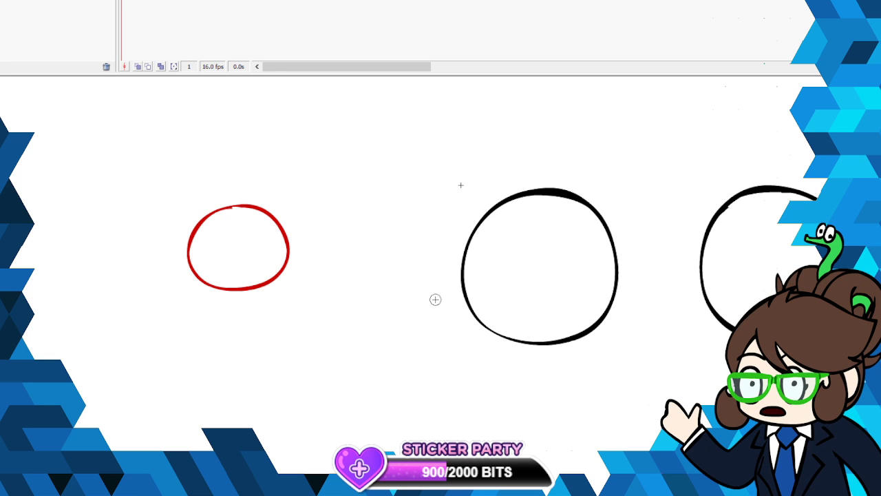
right_click(260, 210)
left_click(280, 219)
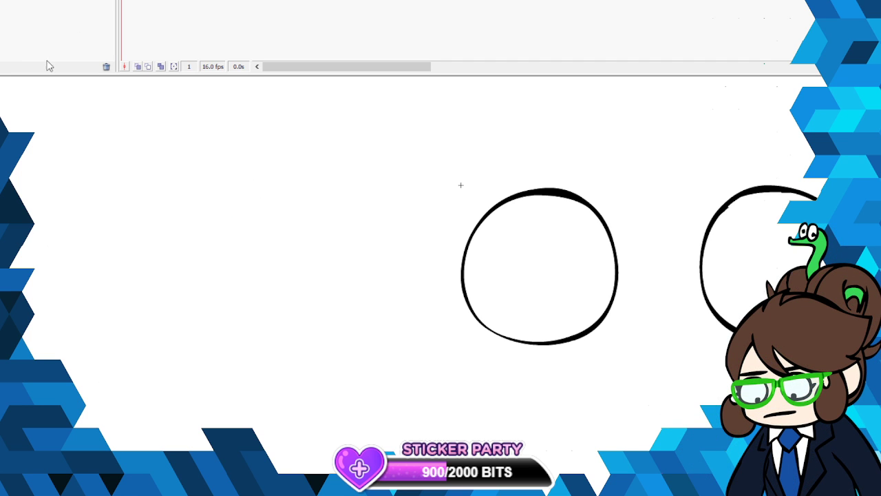
mouse_move(246, 182)
left_mouse_down()
mouse_move(203, 193)
mouse_move(295, 232)
mouse_move(222, 183)
left_mouse_up()
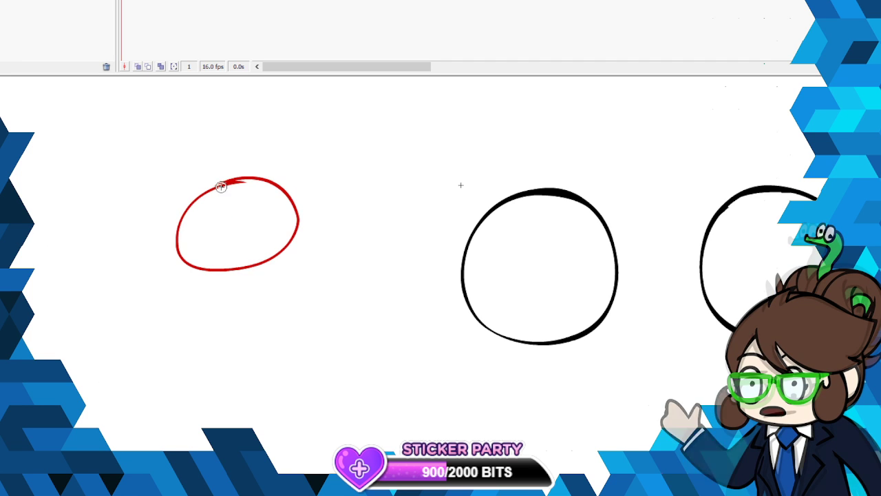
right_click(223, 183)
left_click(248, 193)
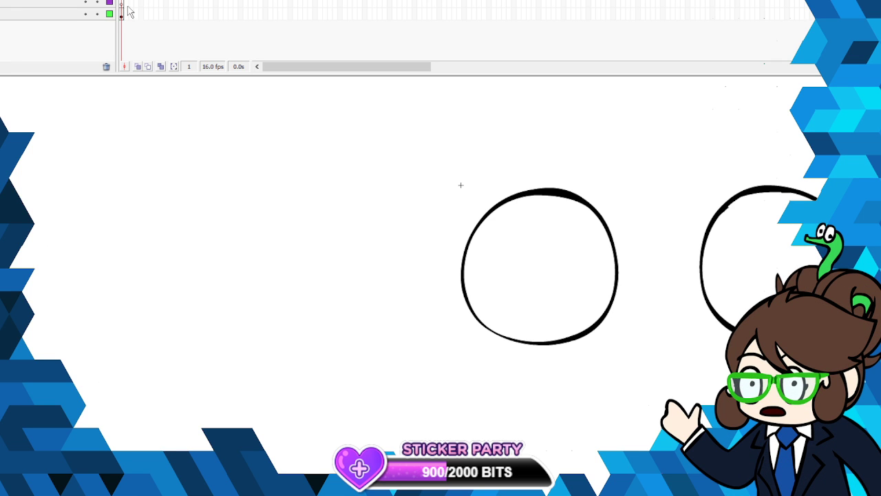
- Draw a wide oval head in red brush strokes on the upper layer, in the empty area beside the eye outlines
left_click(121, 3)
mouse_move(210, 195)
left_mouse_down()
mouse_move(131, 250)
mouse_move(157, 301)
mouse_move(264, 307)
mouse_move(298, 240)
mouse_move(225, 177)
mouse_move(149, 203)
mouse_move(154, 261)
mouse_move(250, 282)
mouse_move(292, 223)
mouse_move(239, 174)
mouse_move(166, 191)
mouse_move(144, 236)
mouse_move(167, 272)
mouse_move(244, 288)
mouse_move(298, 252)
mouse_move(293, 216)
mouse_move(220, 177)
left_mouse_up()
right_click(263, 197)
left_click(291, 204)
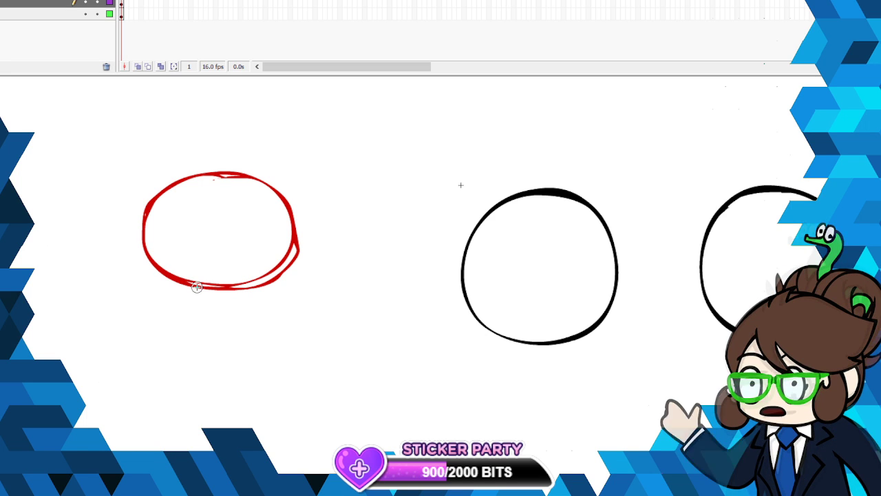
- Sketch a banded strand hanging beneath the chin of the oval head in rough red strokes
mouse_move(280, 281)
left_mouse_down()
mouse_move(253, 277)
mouse_move(224, 292)
mouse_move(277, 286)
mouse_move(258, 303)
mouse_move(227, 369)
left_mouse_up()
mouse_move(246, 307)
left_mouse_down()
mouse_move(266, 419)
mouse_move(233, 372)
left_mouse_up()
mouse_move(228, 305)
left_mouse_down()
mouse_move(232, 385)
mouse_move(232, 324)
mouse_move(253, 305)
mouse_move(229, 344)
left_mouse_up()
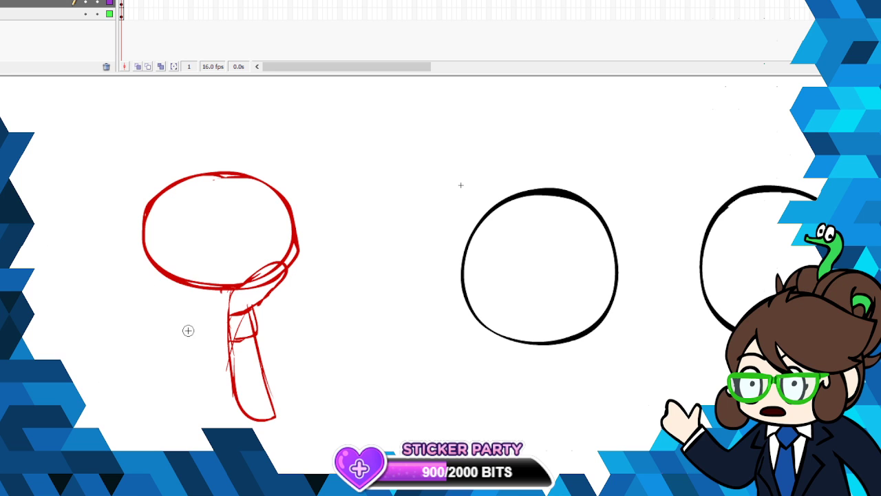
- Sketch both sloping shoulders, the outline beside the banded strand and two lines running down from the neck
mouse_move(194, 297)
left_mouse_down()
mouse_move(168, 292)
mouse_move(147, 301)
mouse_move(105, 373)
left_mouse_up()
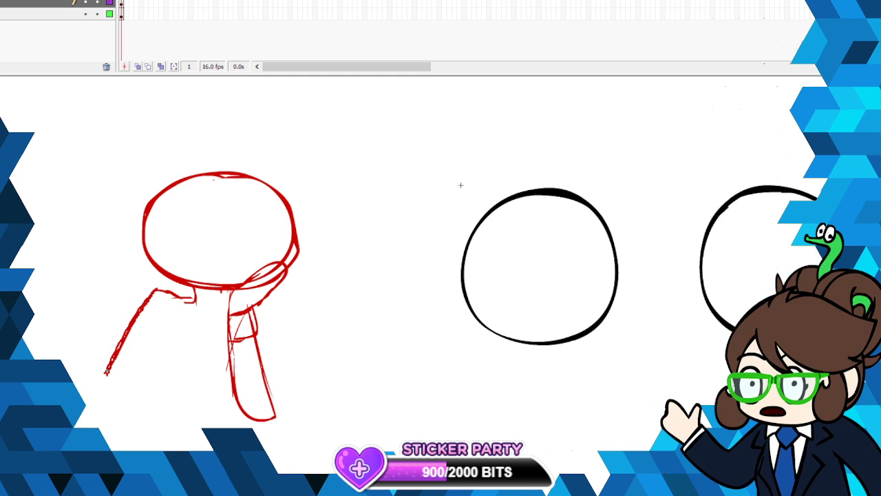
left_click_drag(277, 313, 287, 383)
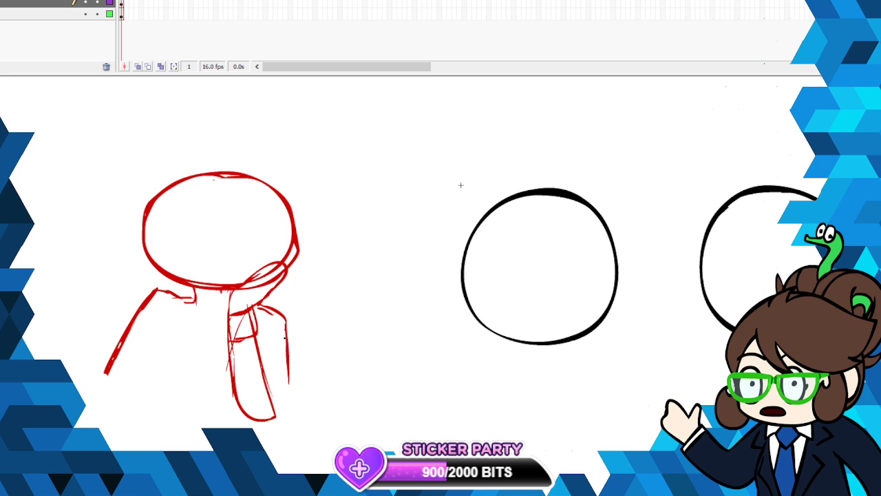
left_click_drag(286, 330, 279, 412)
left_click_drag(276, 374, 276, 410)
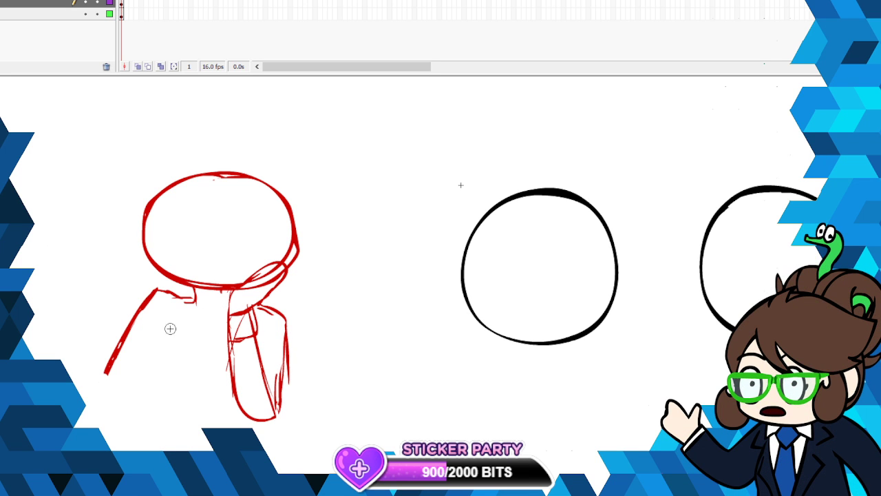
left_click_drag(178, 288, 192, 350)
left_click_drag(194, 288, 201, 370)
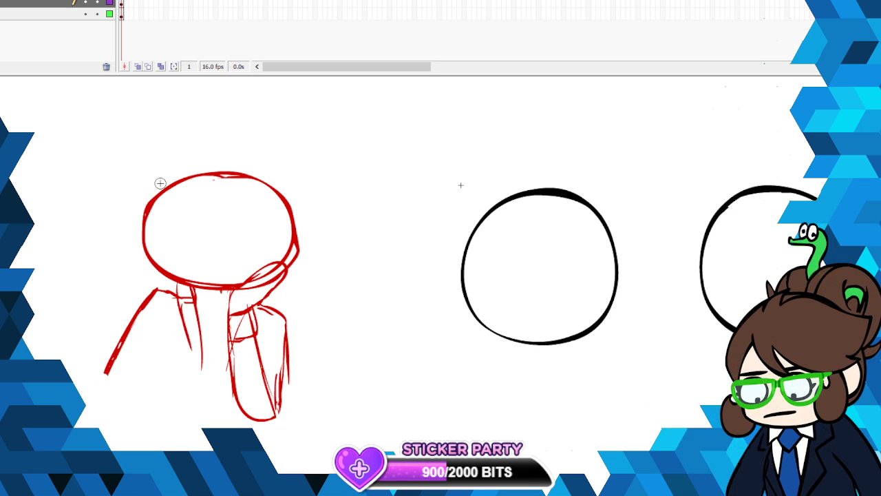
- Sketch a long pointed ear on each side of the head, and add hair strands framing the face
mouse_move(157, 248)
left_mouse_down()
mouse_move(104, 210)
mouse_move(143, 262)
left_mouse_up()
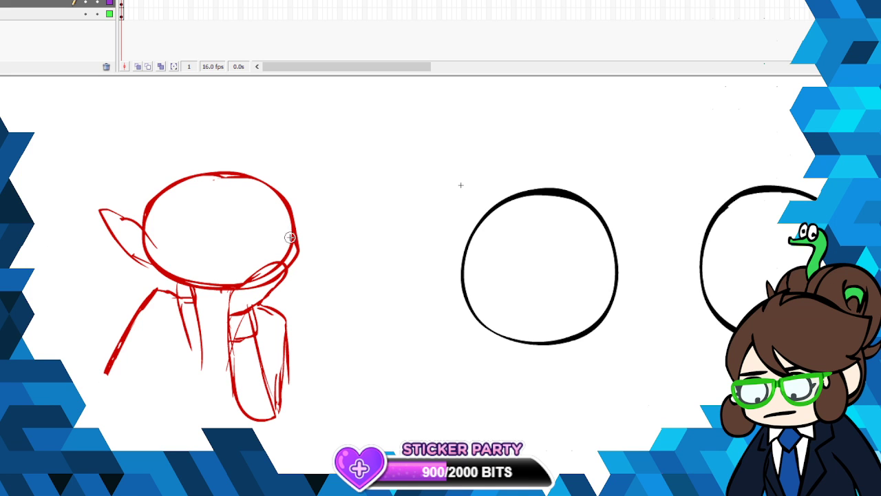
mouse_move(285, 235)
left_mouse_down()
mouse_move(355, 212)
mouse_move(329, 241)
mouse_move(291, 257)
left_mouse_up()
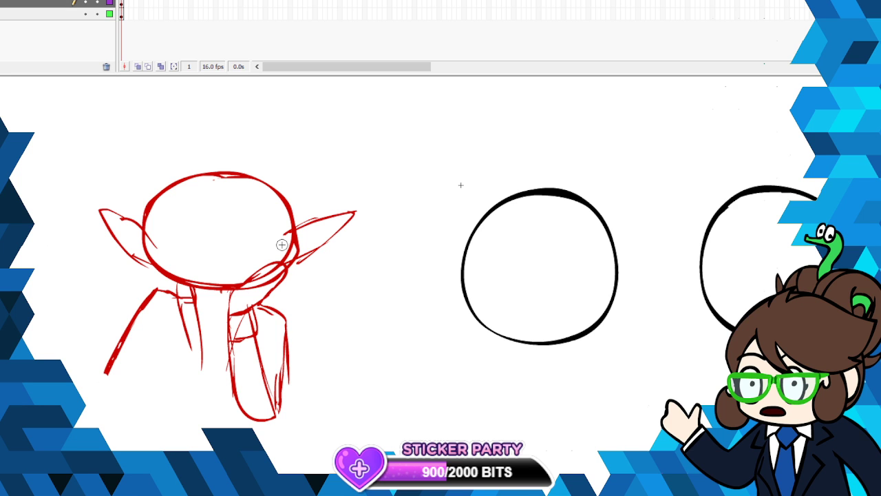
left_click_drag(158, 214, 164, 284)
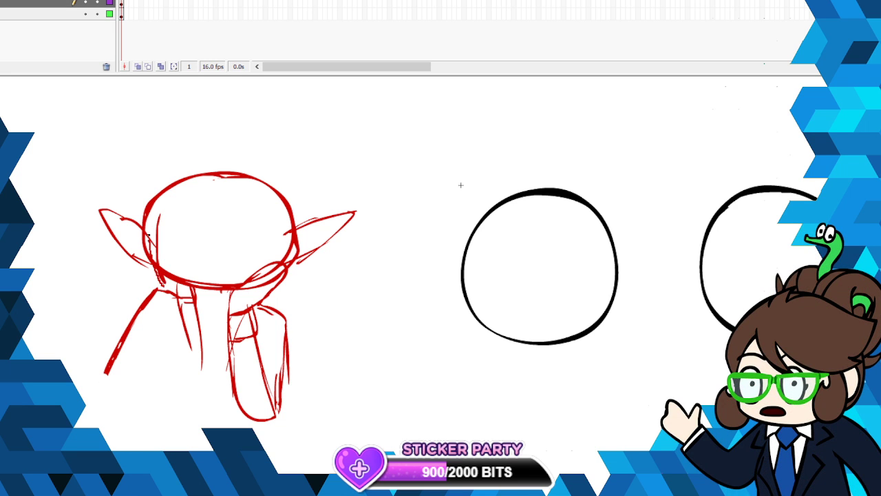
left_click_drag(148, 235, 152, 213)
mouse_move(279, 215)
left_mouse_down()
mouse_move(282, 283)
mouse_move(298, 218)
left_mouse_up()
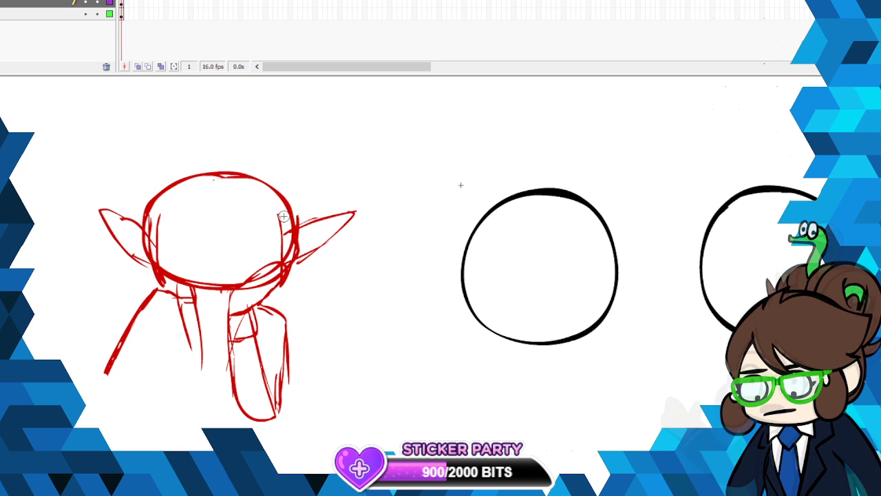
- Sketch a headpiece across the forehead with a hanging diamond, a heart, two upright prongs and side bands
left_click_drag(282, 222, 158, 226)
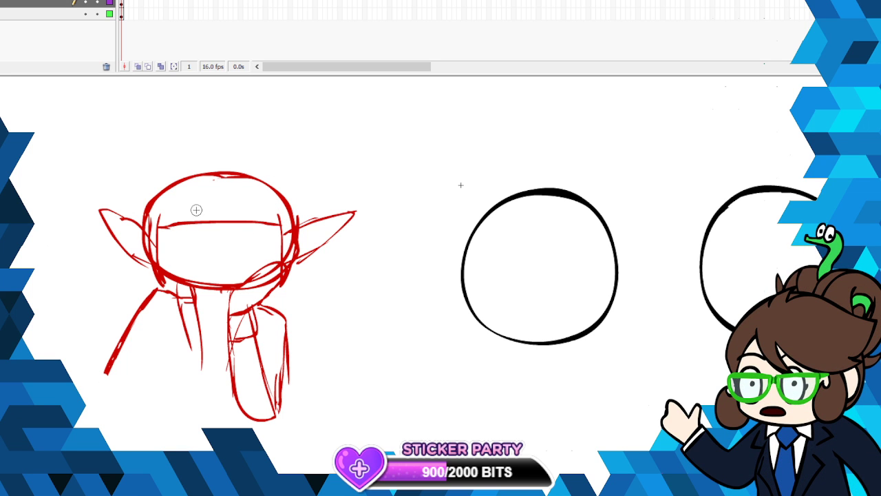
mouse_move(221, 208)
left_mouse_down()
mouse_move(210, 229)
mouse_move(221, 239)
left_mouse_up()
mouse_move(221, 239)
left_mouse_down()
mouse_move(208, 201)
mouse_move(221, 208)
mouse_move(232, 188)
left_mouse_up()
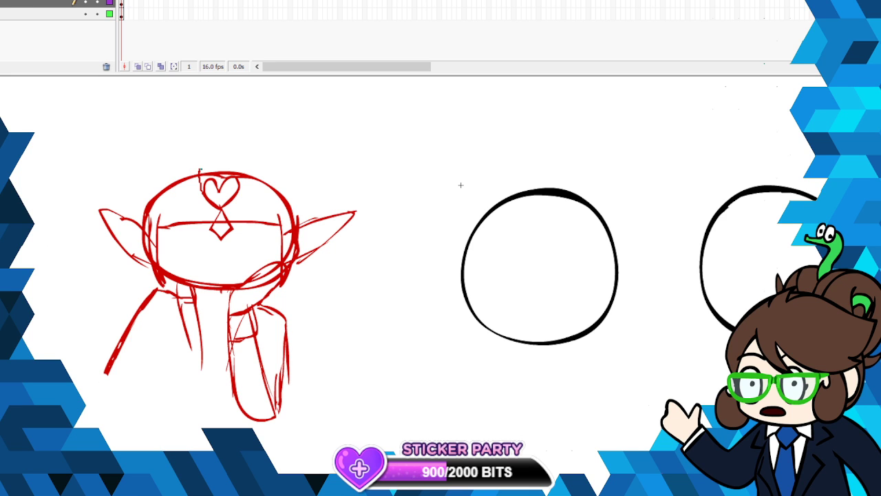
left_click_drag(201, 162, 216, 200)
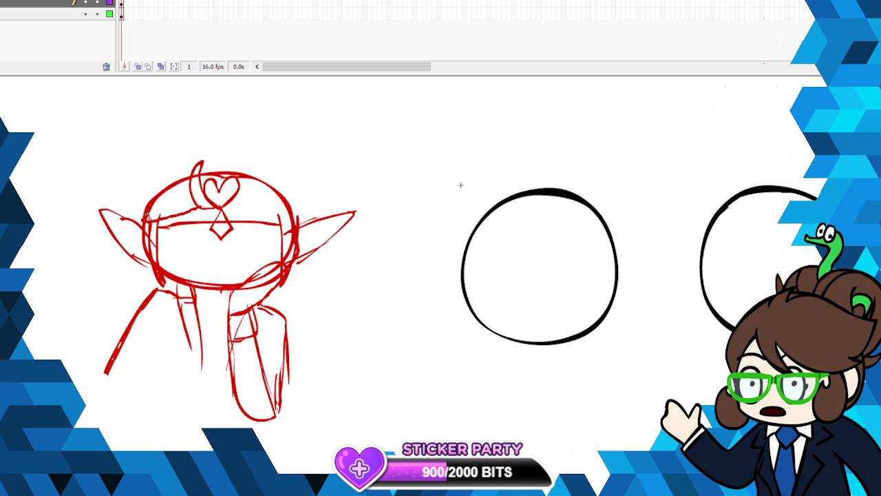
left_click_drag(200, 206, 145, 221)
left_click_drag(149, 212, 197, 190)
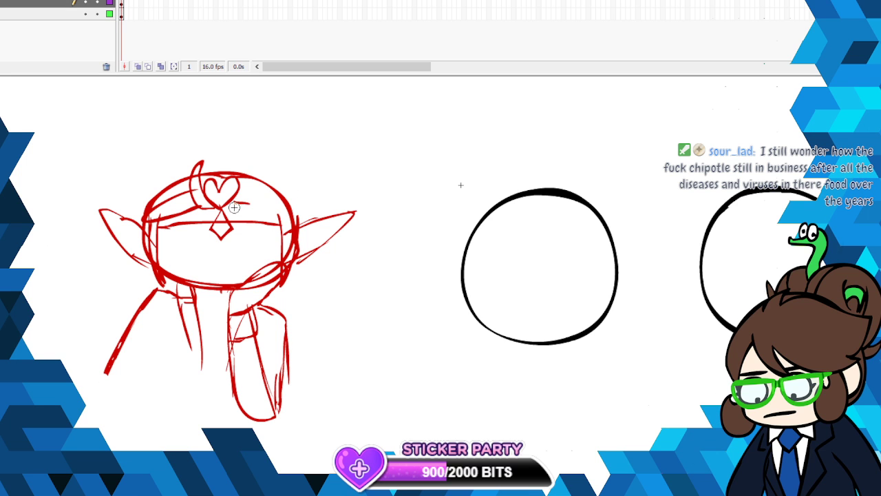
mouse_move(249, 174)
left_mouse_down()
mouse_move(298, 213)
mouse_move(259, 202)
left_mouse_up()
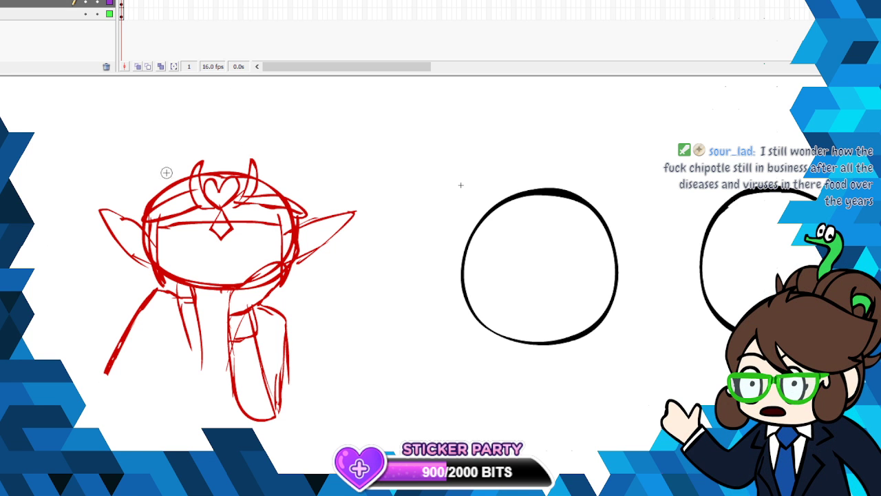
- Sketch curved hair tops and jagged strands beside both ears, and add a wide flat mouth with tiny eyes
mouse_move(170, 173)
left_mouse_down()
mouse_move(145, 164)
mouse_move(113, 198)
left_mouse_up()
left_click_drag(108, 235, 111, 340)
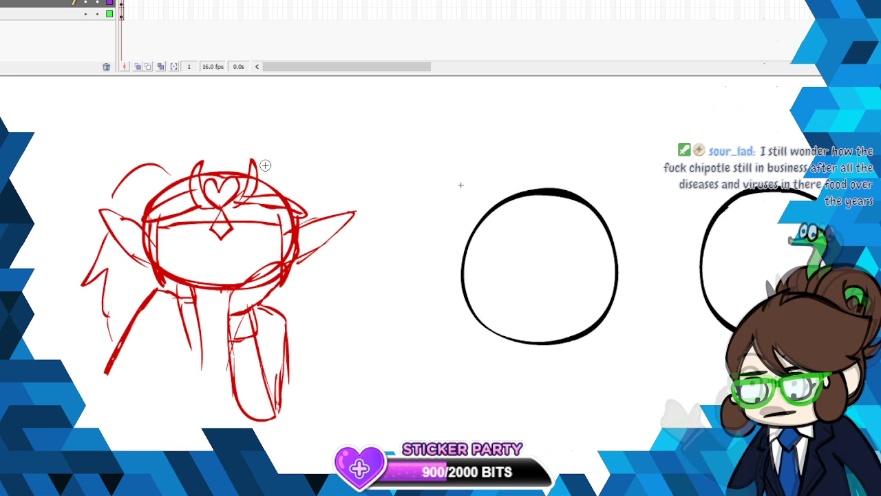
mouse_move(281, 174)
left_mouse_down()
mouse_move(309, 172)
mouse_move(325, 204)
left_mouse_up()
mouse_move(334, 240)
left_mouse_down()
mouse_move(343, 291)
mouse_move(327, 325)
left_mouse_up()
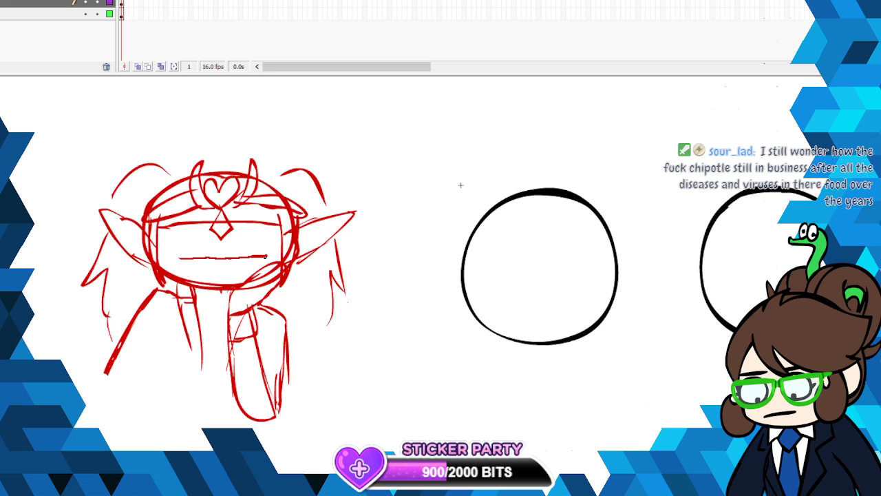
mouse_move(266, 256)
left_mouse_down()
mouse_move(222, 267)
mouse_move(176, 259)
left_mouse_up()
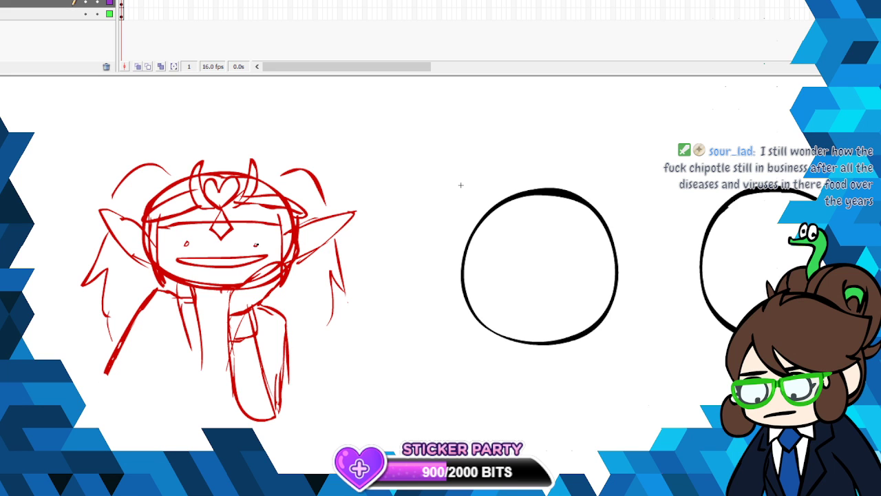
- Display the sketch layer as outlines and trace the character's left-side ear and left half of the jawline in red
left_click(109, 2)
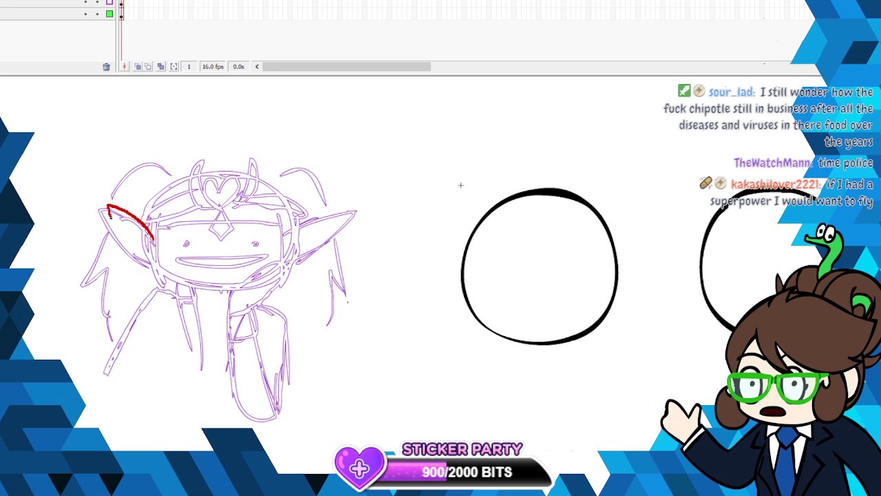
left_click_drag(108, 217, 153, 260)
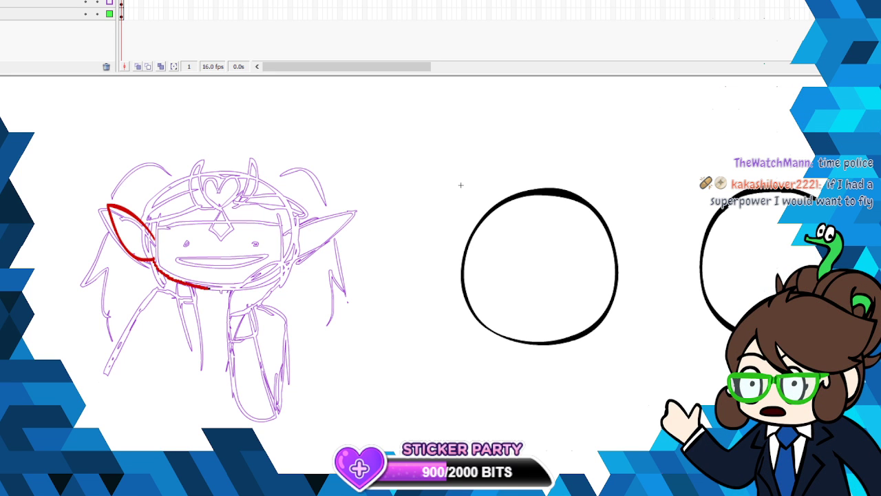
left_click_drag(228, 289, 230, 288)
left_click(13, 1)
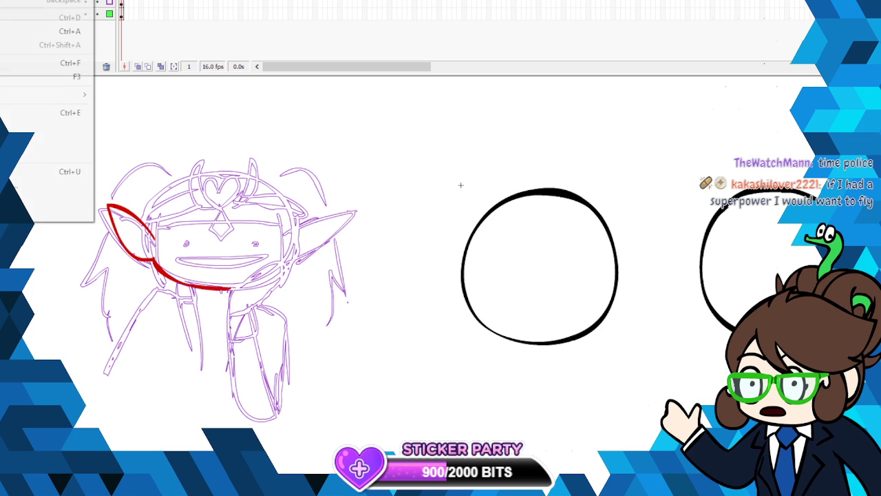
left_click(20, 0)
mouse_move(153, 260)
left_mouse_down()
mouse_move(178, 282)
mouse_move(221, 289)
left_mouse_up()
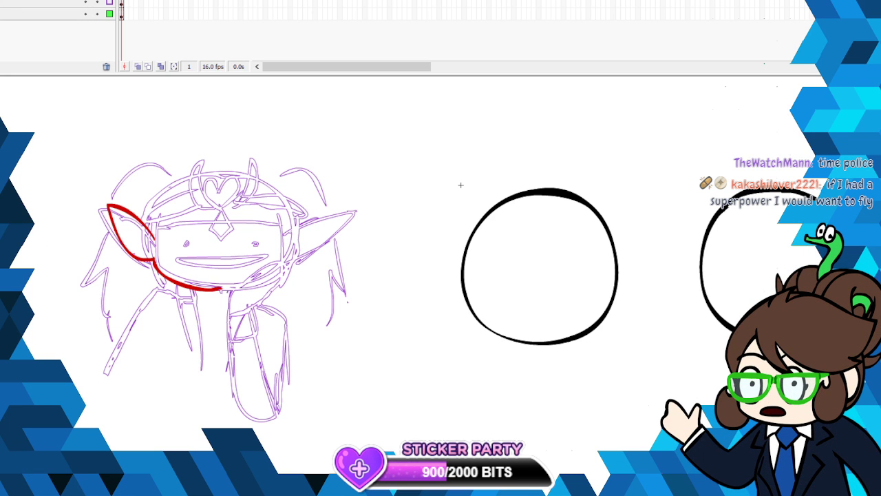
key("ctrl+z")
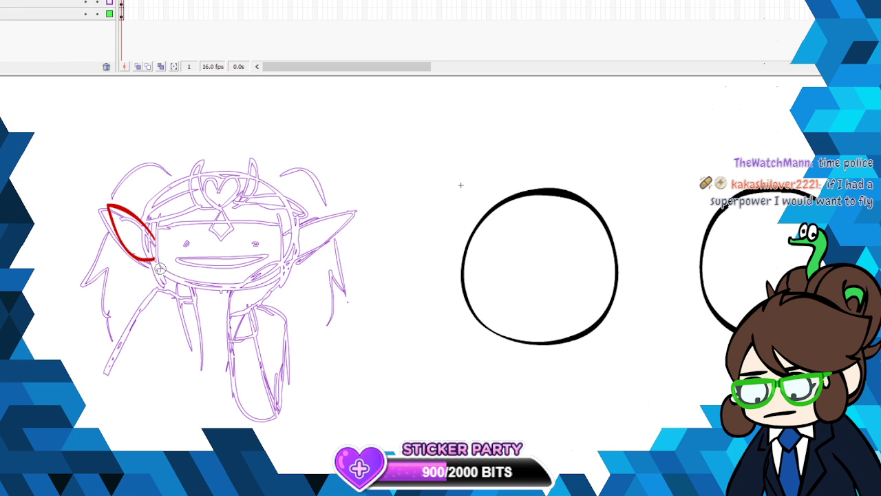
left_click_drag(155, 263, 163, 272)
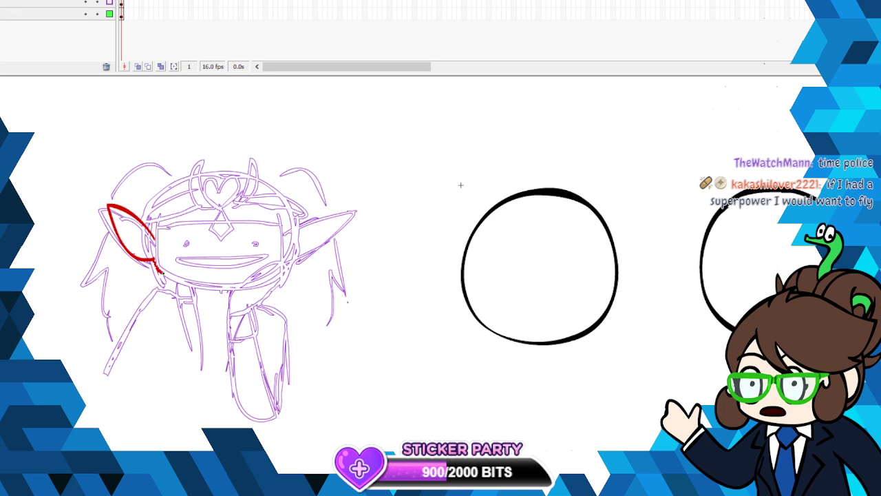
- Smooth the traced red ear and half jawline
right_click(207, 288)
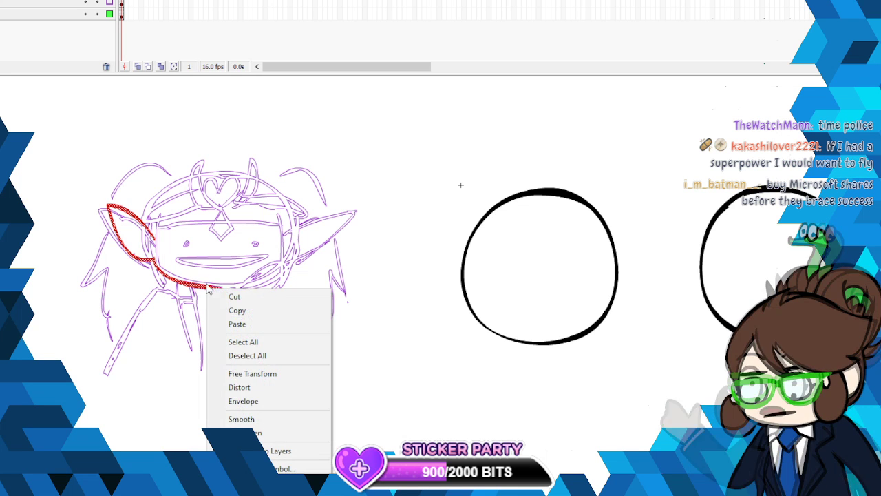
left_click(257, 417)
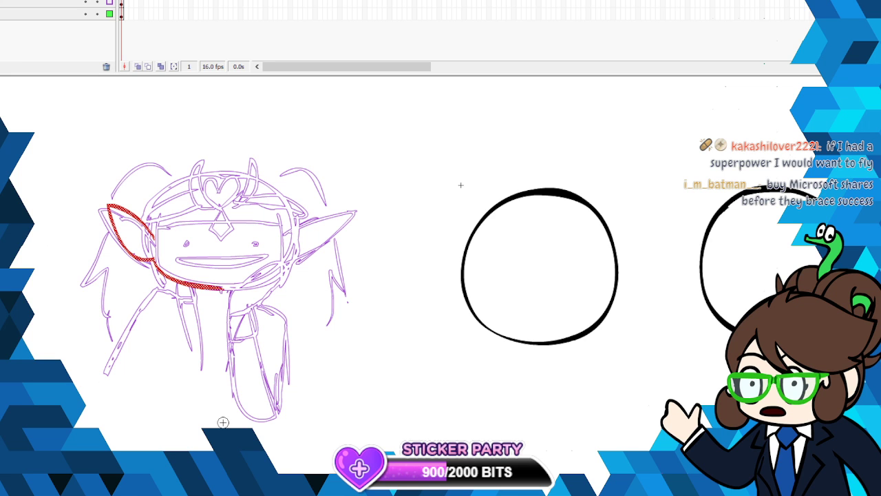
right_click(204, 284)
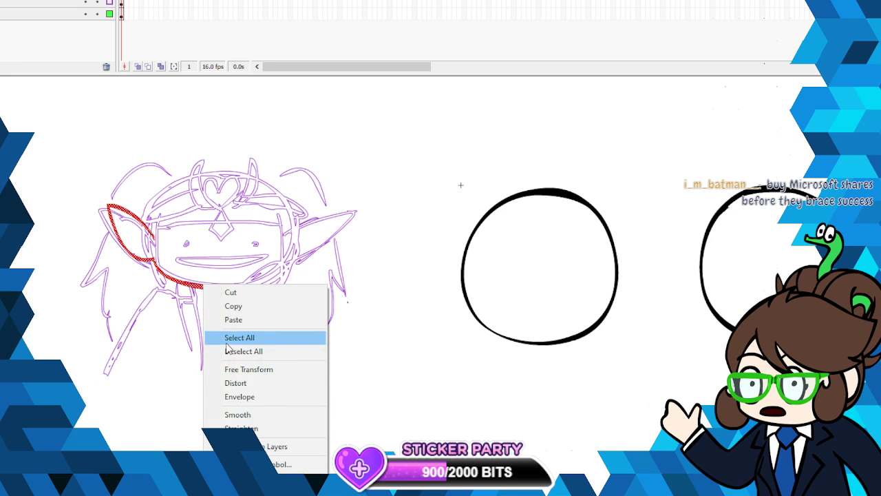
left_click(238, 415)
left_click(0, 0)
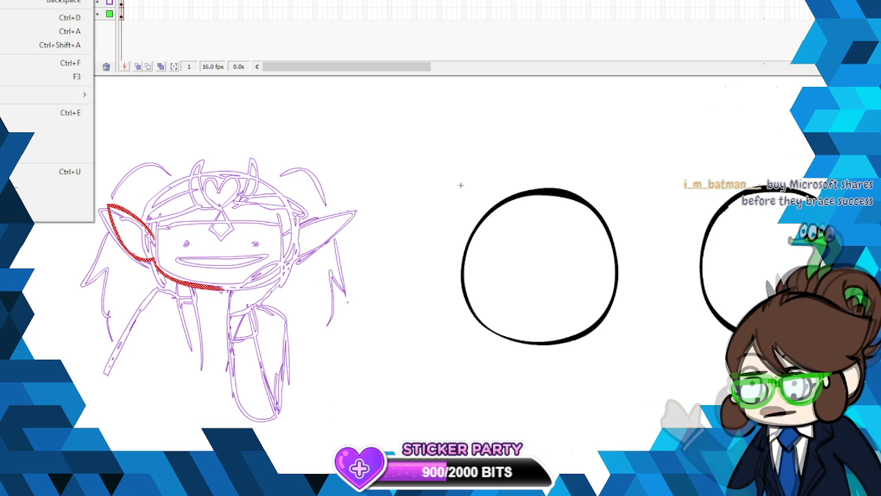
left_click(6, 0)
left_click(8, 0)
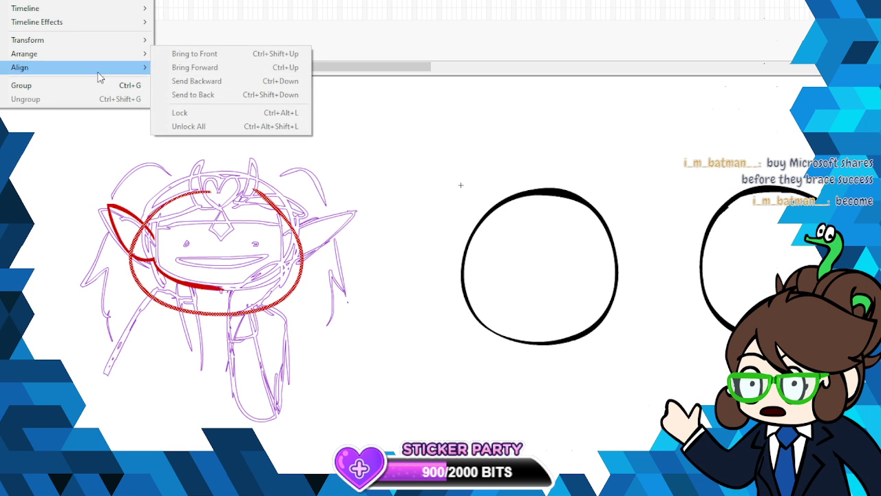
right_click(271, 204)
left_click(280, 214)
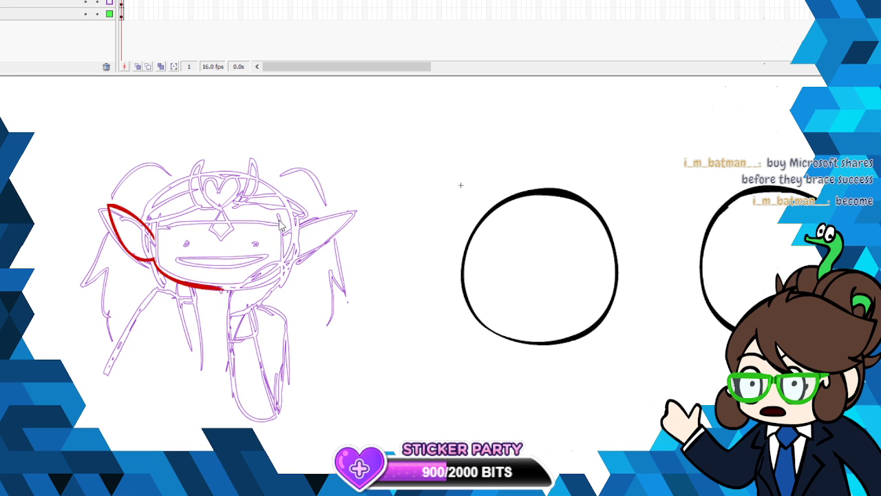
- Copy the traced red ear and half jawline and paste the duplicate in place
left_click_drag(264, 493, 252, 494)
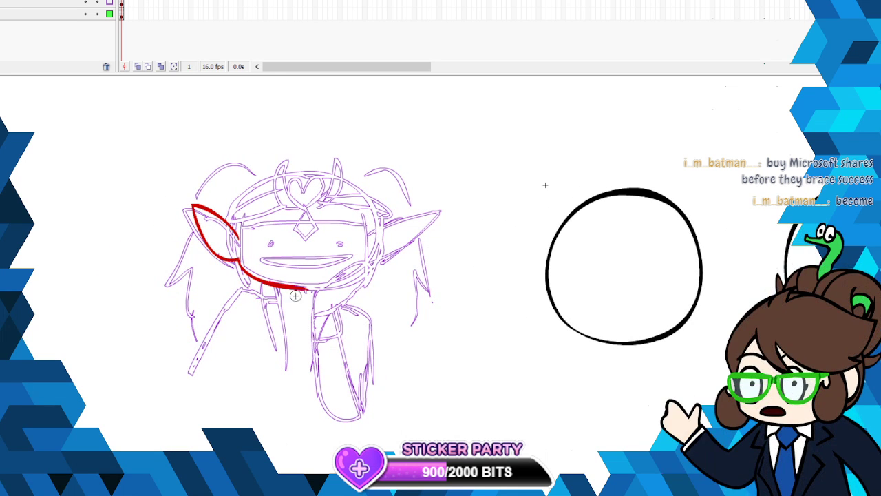
left_click(0, 109)
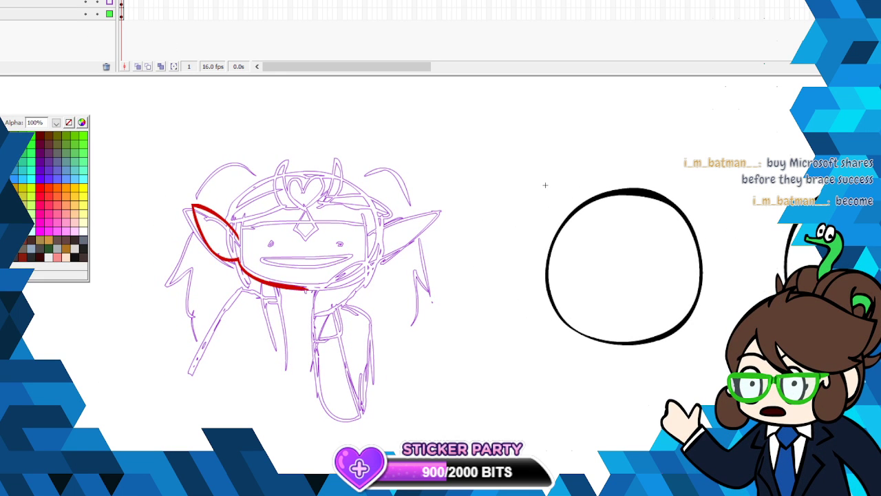
left_click(545, 185)
right_click(274, 281)
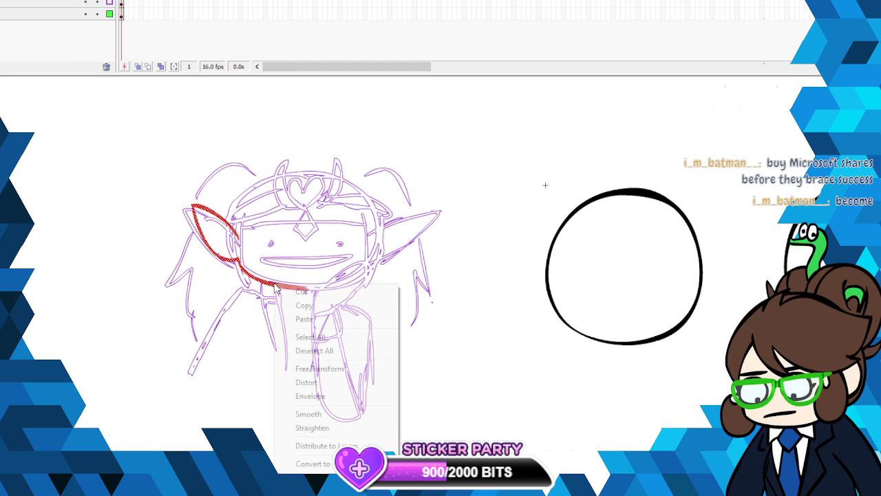
left_click(303, 305)
left_click(0, 0)
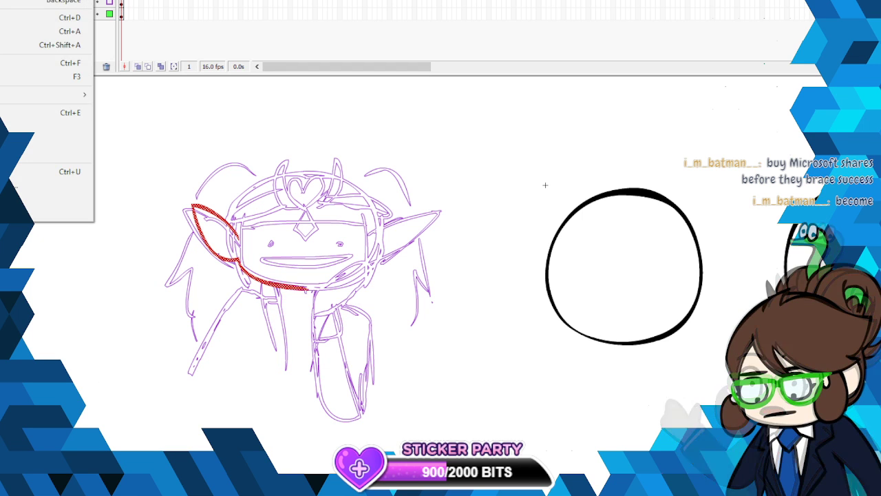
left_click(28, 0)
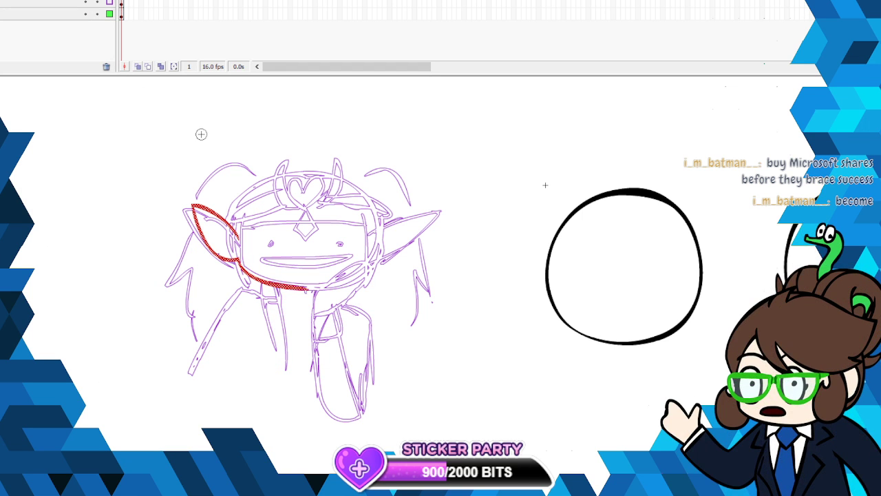
- Flip the duplicate horizontally and move it across the face so both jaw halves join at the chin
left_click(7, 0)
mouse_move(57, 39)
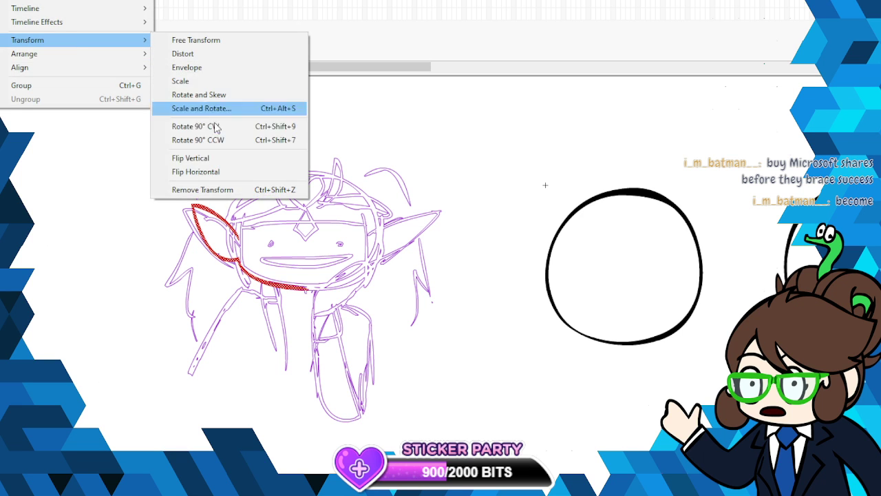
left_click(223, 171)
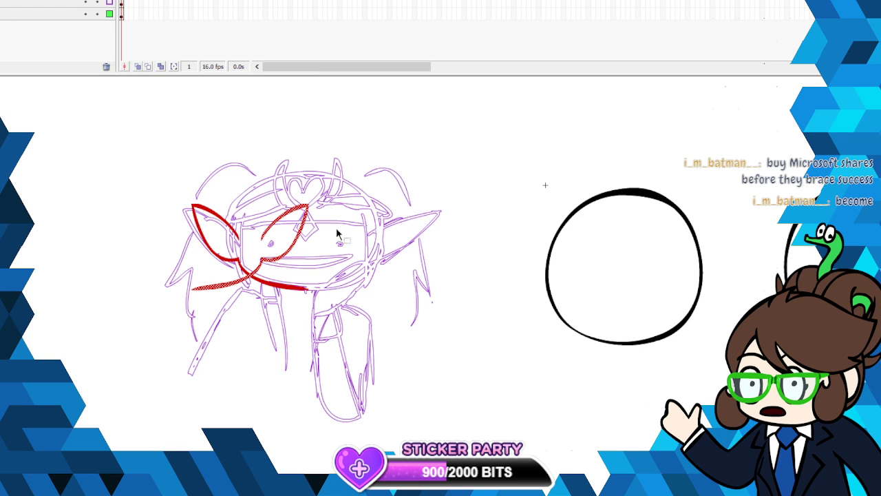
left_click_drag(296, 256, 399, 258)
left_click_drag(395, 254, 396, 255)
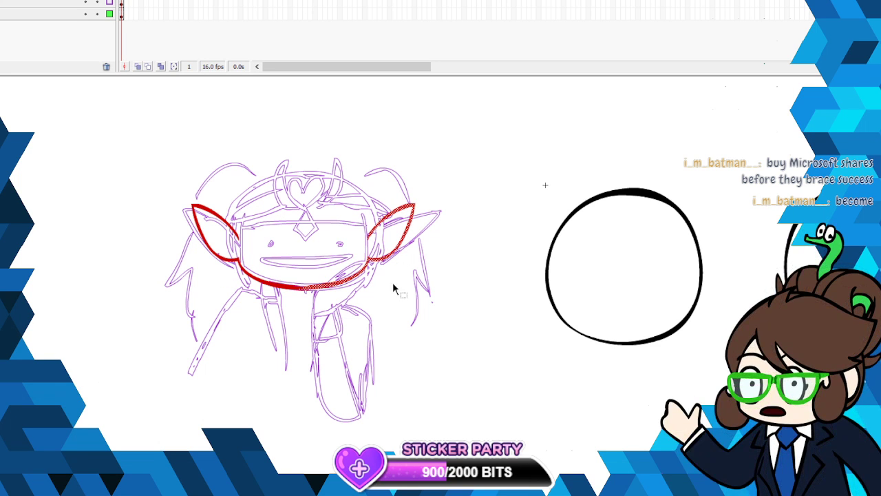
left_click(385, 313)
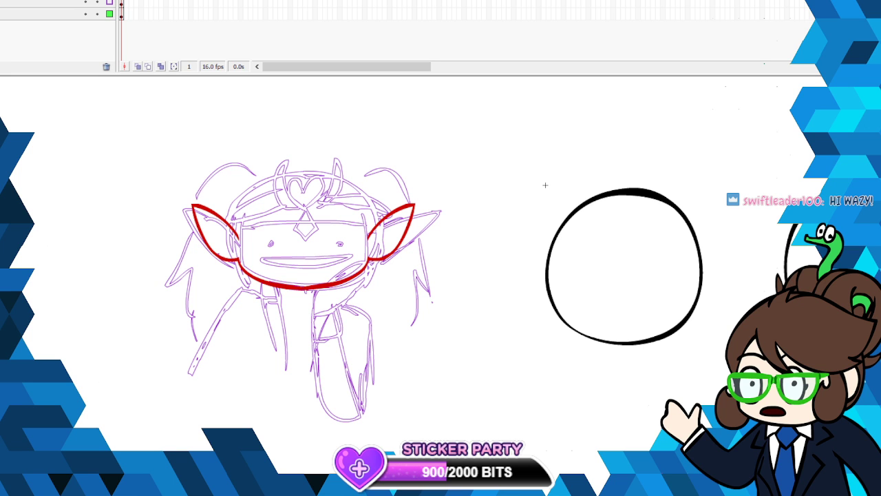
- Paste the photo of the statue shop onto the stage, view it in full, and cut it out again
key("alt+e")
key("Escape")
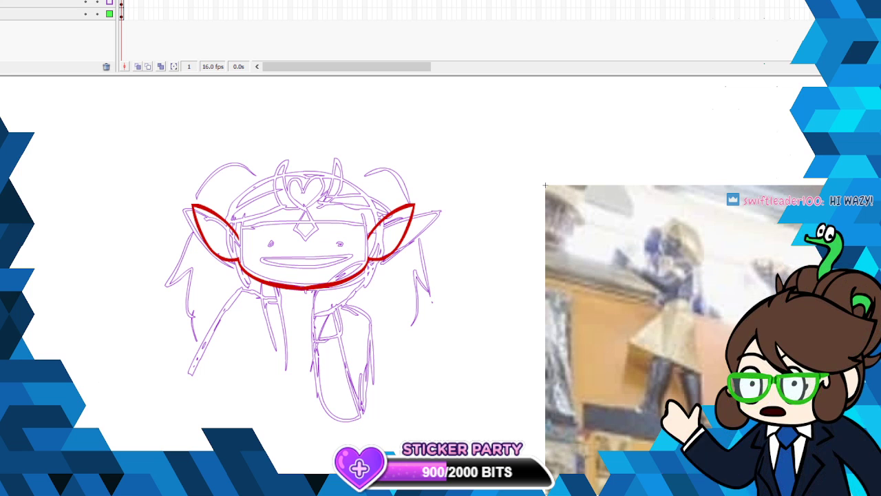
left_click(475, 311, "alt")
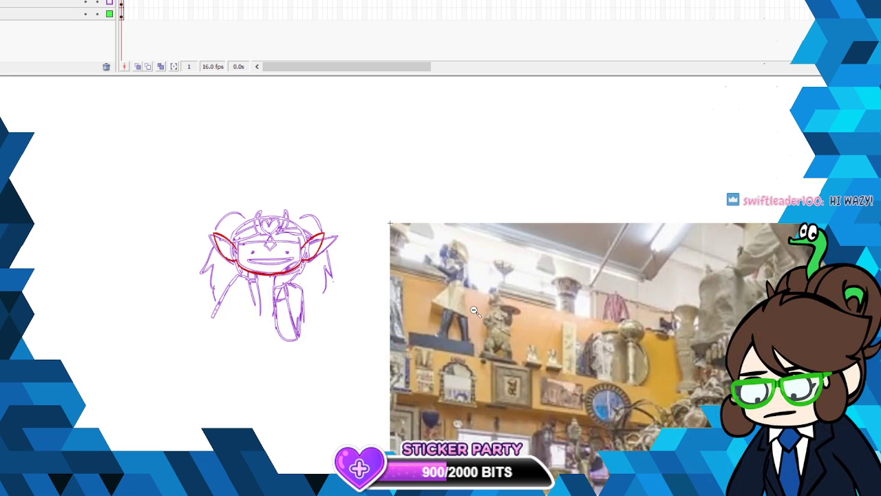
left_click(473, 279, "alt")
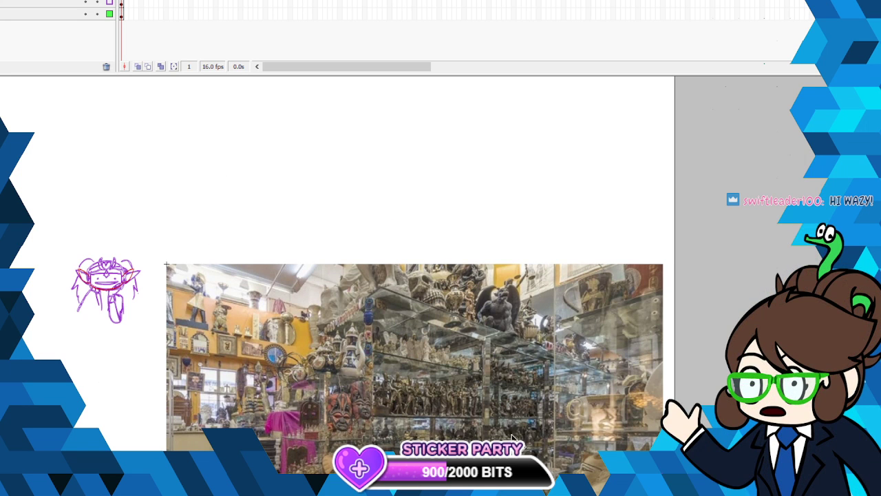
left_click_drag(518, 447, 387, 294)
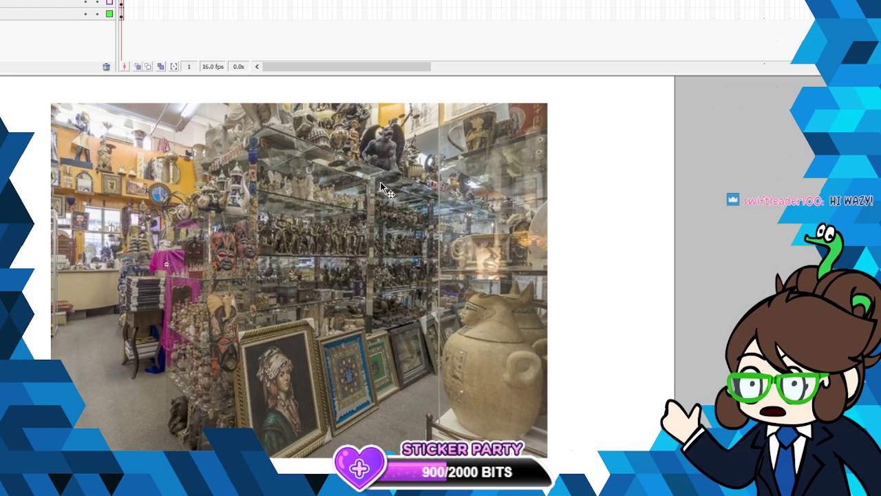
right_click(359, 234)
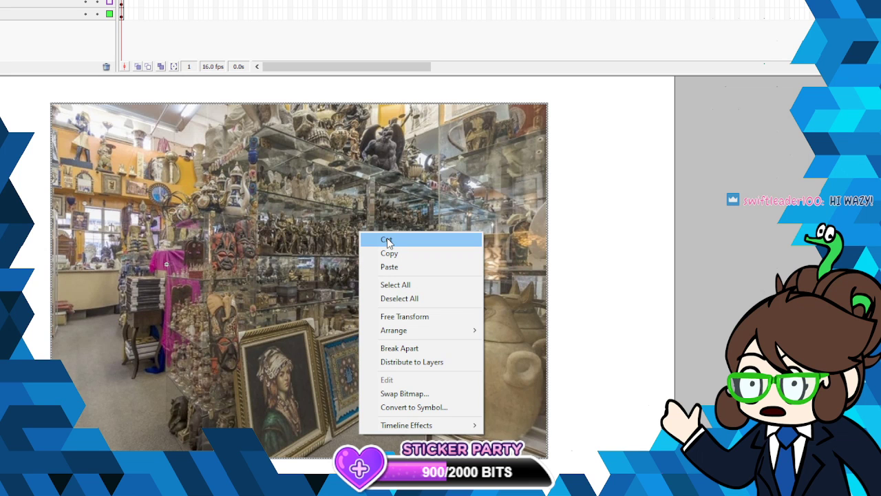
left_click(387, 240)
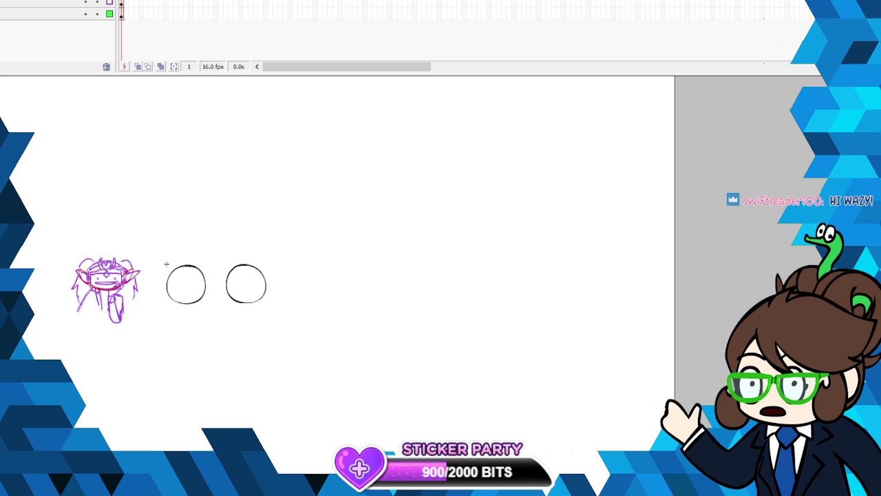
- Trace the headpiece's hanging diamond and the heart above it in black over the sketch
left_click(137, 293)
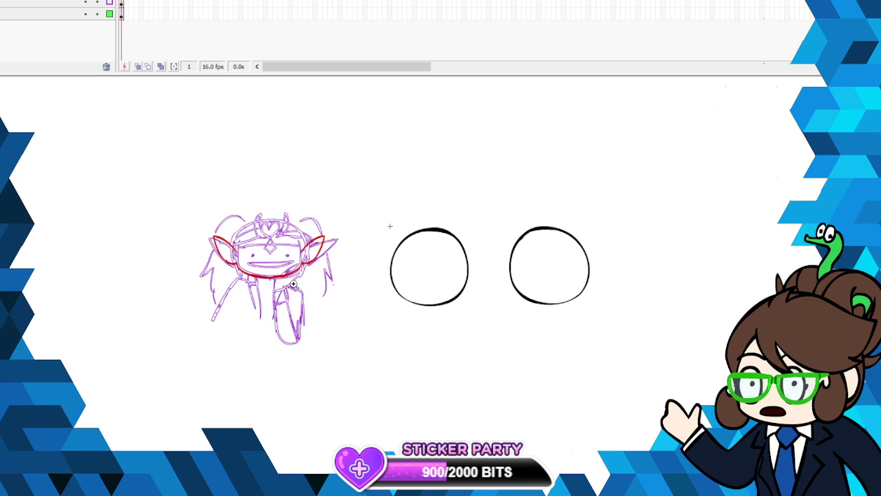
left_click(293, 283)
scroll(521, 285, "up", 3)
scroll(521, 285, "down", 2)
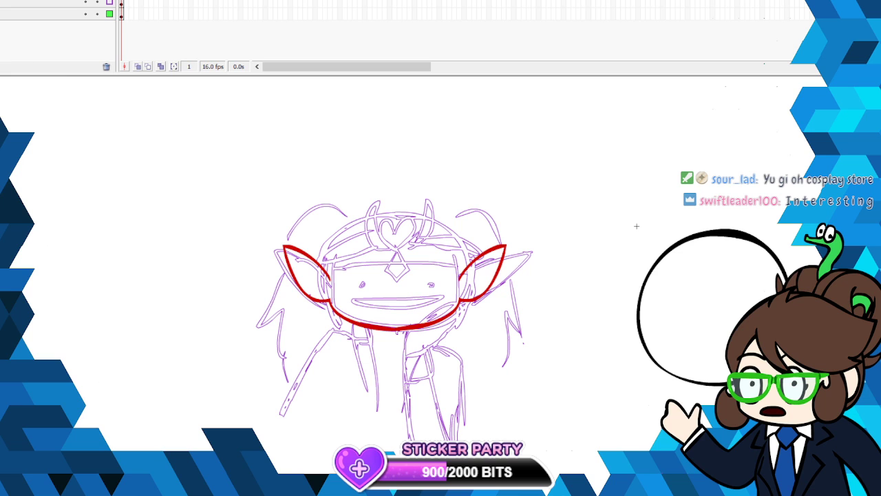
mouse_move(397, 249)
left_mouse_down()
mouse_move(388, 272)
mouse_move(398, 282)
mouse_move(410, 273)
mouse_move(397, 247)
left_mouse_up()
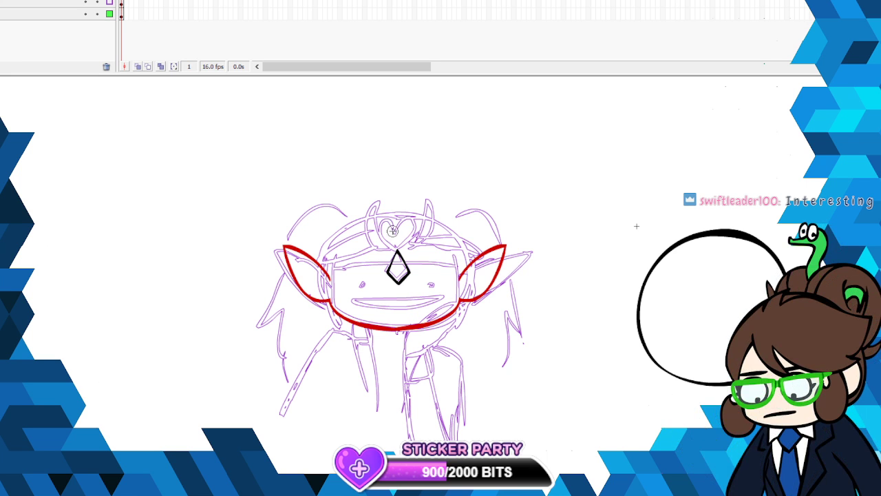
mouse_move(394, 232)
left_mouse_down()
mouse_move(379, 224)
mouse_move(398, 256)
left_mouse_up()
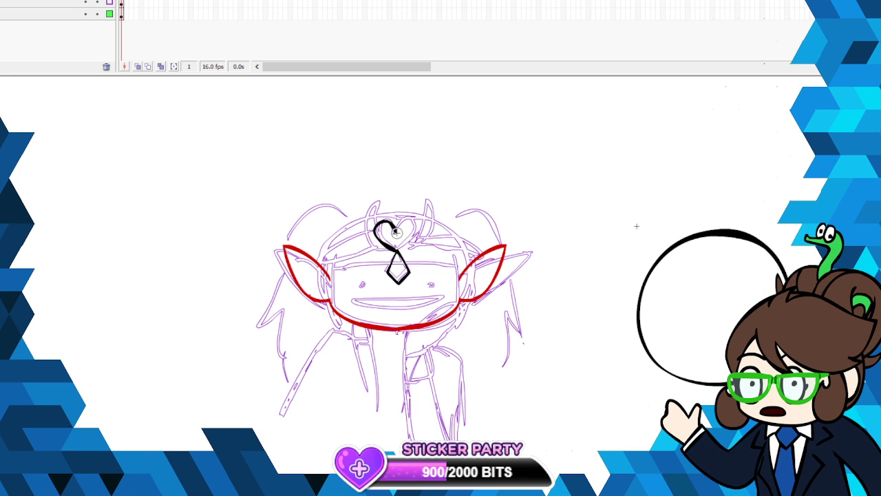
mouse_move(396, 232)
left_mouse_down()
mouse_move(418, 221)
mouse_move(398, 251)
left_mouse_up()
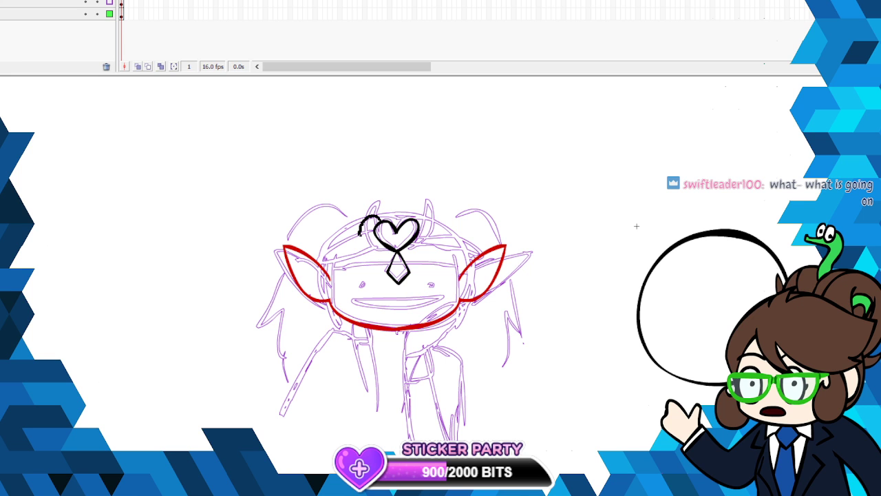
- Add black round shapes beside the heart and draw a pointed upright prong on each side of the headpiece
left_click_drag(421, 217, 414, 235)
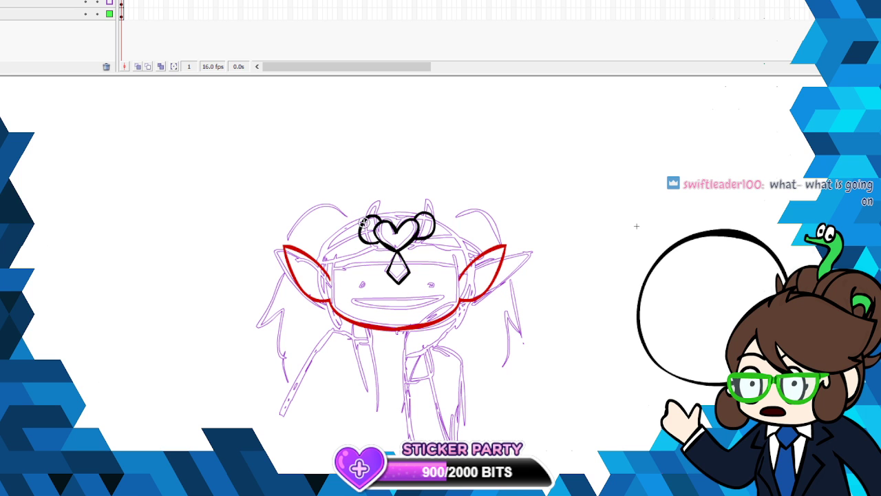
mouse_move(365, 205)
left_mouse_down()
mouse_move(352, 243)
mouse_move(366, 243)
left_mouse_up()
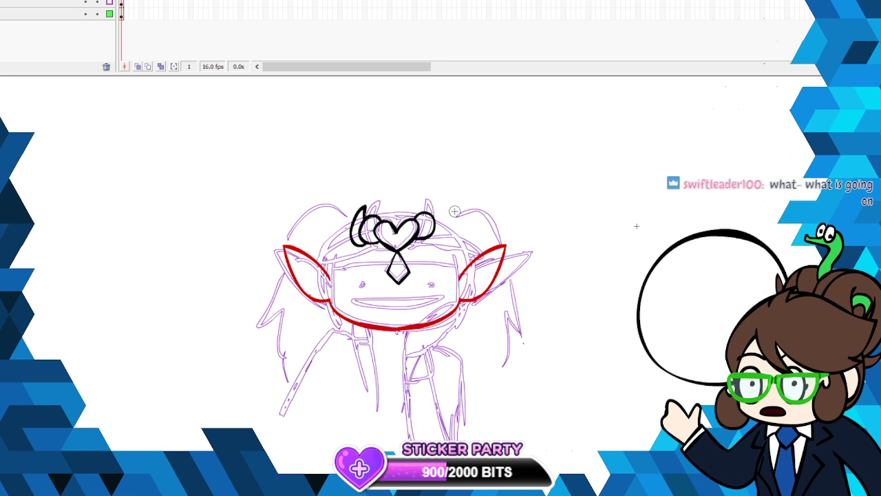
left_click_drag(431, 238, 442, 239)
left_click_drag(435, 206, 433, 219)
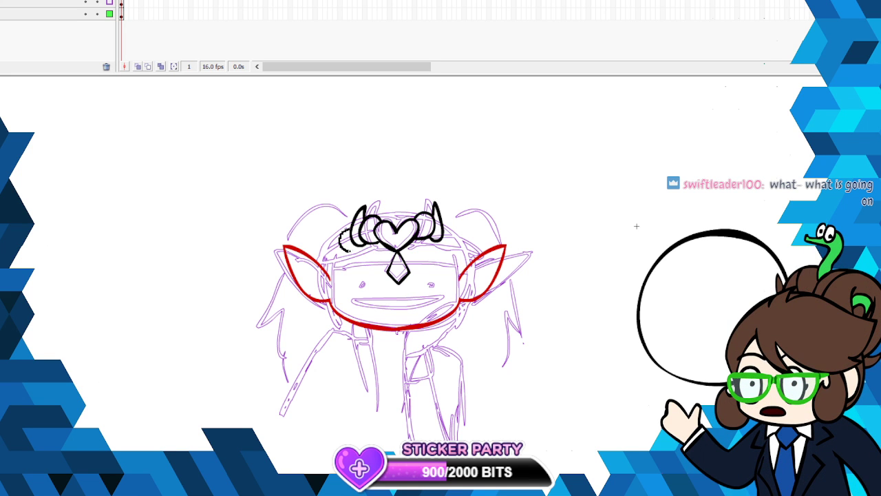
- Draw the remaining black rounded segments of the headpiece outward on both sides, ending above the ears
left_click_drag(349, 251, 344, 232)
left_click_drag(333, 261, 349, 250)
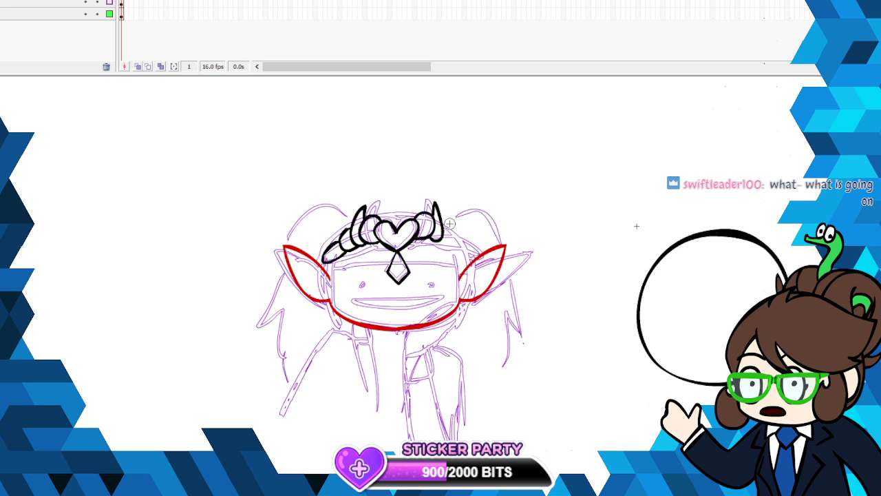
mouse_move(442, 245)
left_mouse_down()
mouse_move(453, 232)
mouse_move(459, 239)
left_mouse_up()
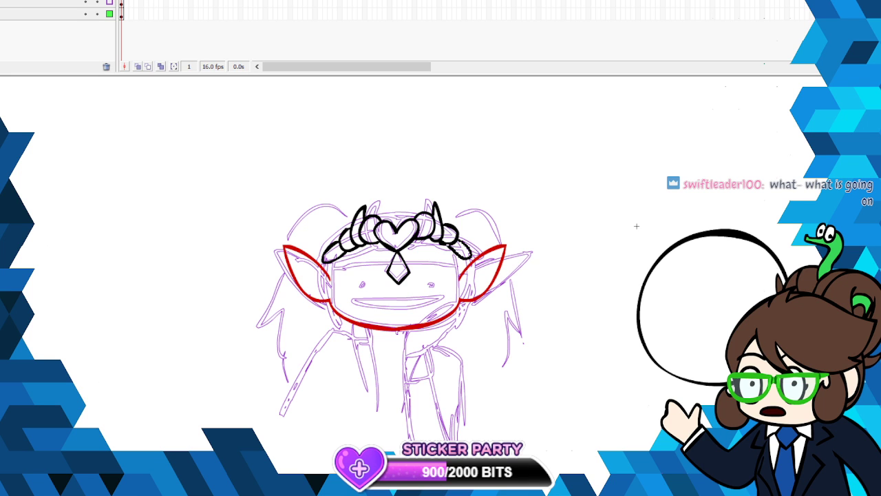
- Skew the whole headpiece slightly with Free Transform so it sits better across the forehead
right_click(466, 239)
left_click(521, 323)
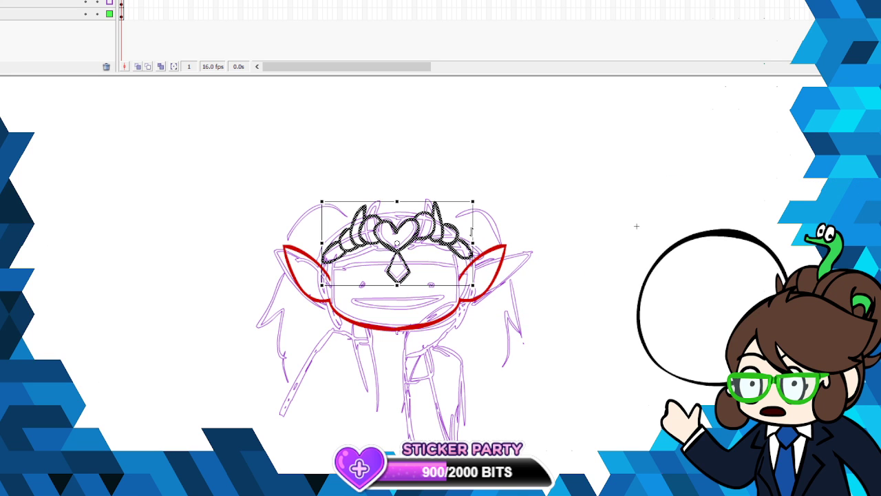
left_click_drag(471, 232, 472, 237)
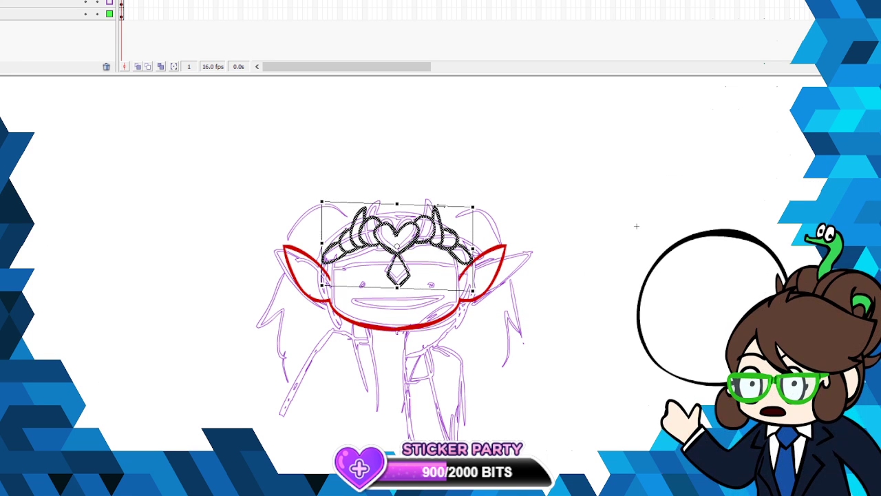
left_click(504, 197)
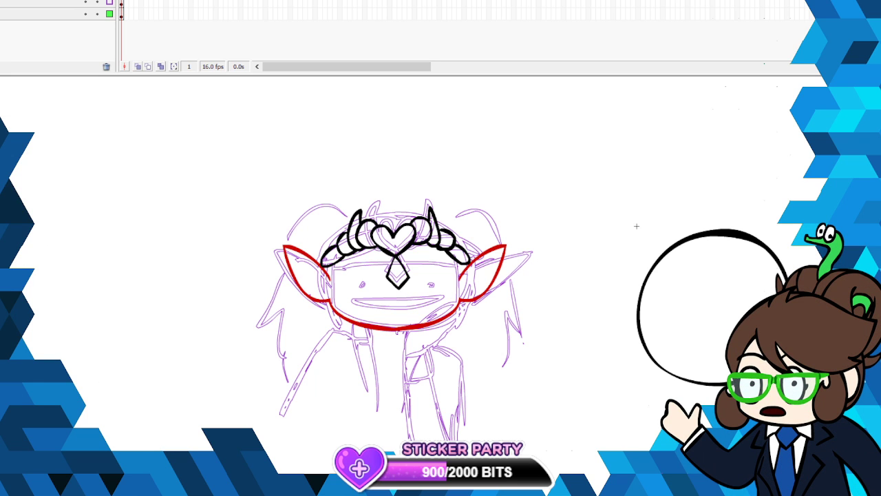
- Draw a long blue hair lock beside the face, then cut the red ears and jaw outline and paste it back in place
mouse_move(338, 268)
left_mouse_down()
mouse_move(340, 341)
mouse_move(322, 293)
mouse_move(324, 266)
left_mouse_up()
right_click(327, 272)
left_click(337, 280)
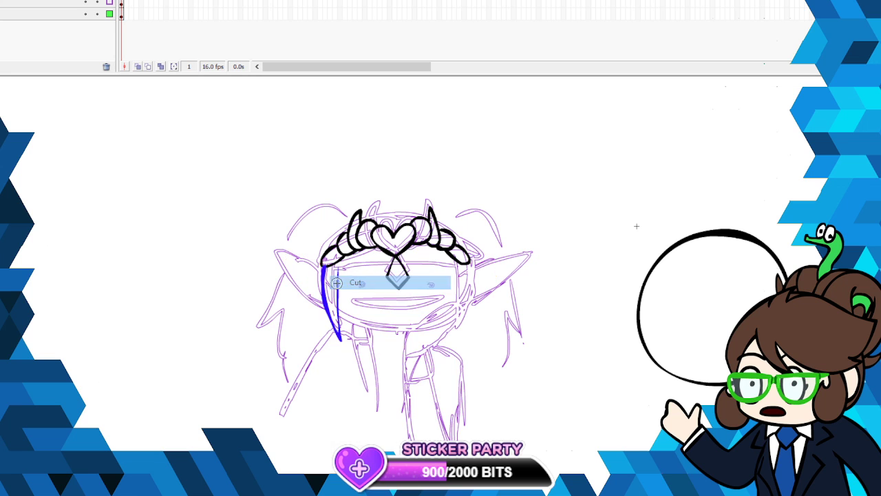
key("ctrl+shift+v")
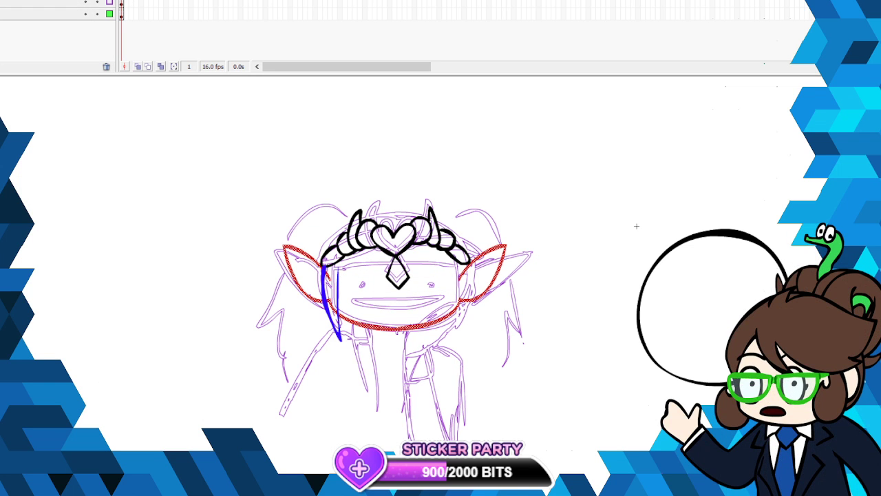
left_click(69, 2)
key("Escape")
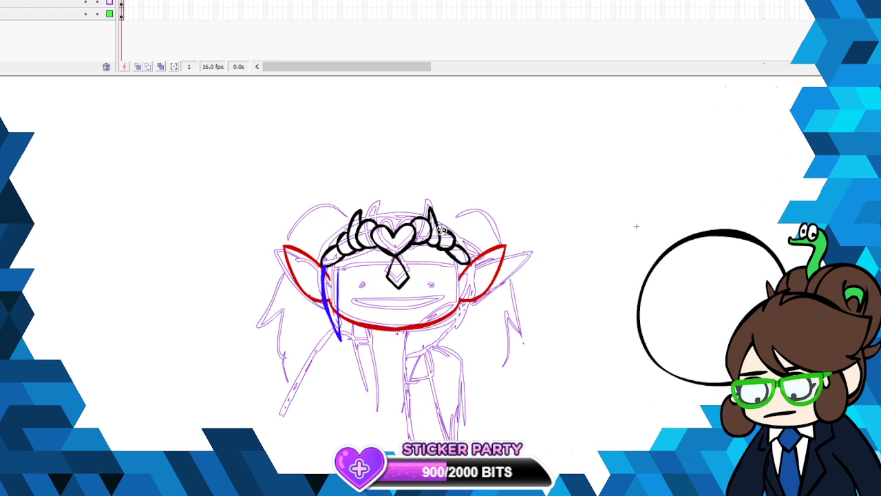
- Draw the notched blue bangs under the headpiece and a matching long lock on the other side of the face
left_click_drag(338, 265, 341, 339)
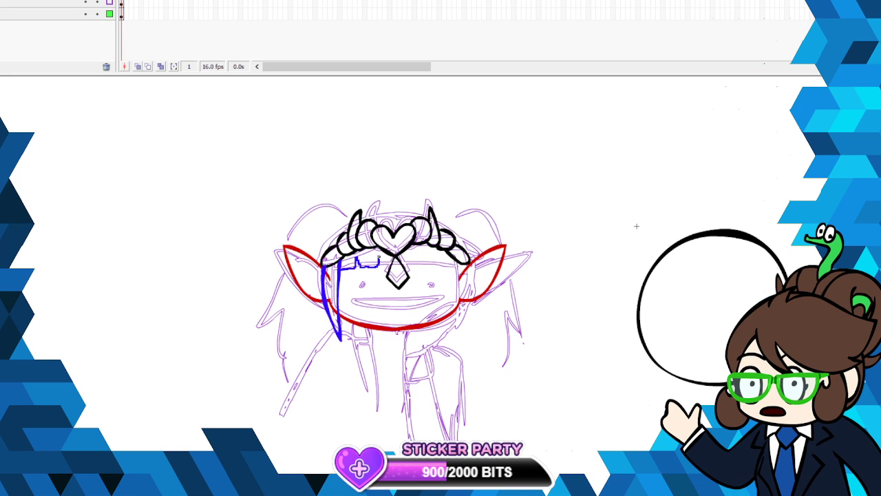
left_click_drag(378, 263, 383, 266)
left_click_drag(418, 259, 442, 260)
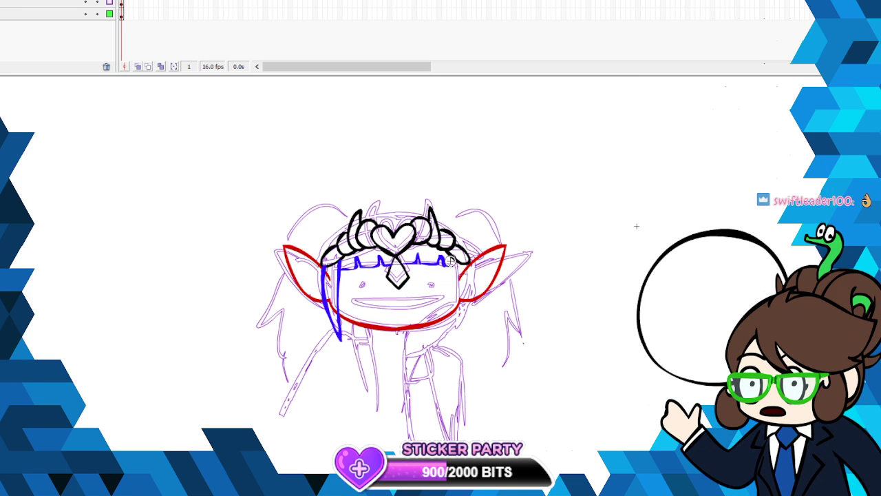
mouse_move(450, 263)
left_mouse_down()
mouse_move(447, 321)
mouse_move(468, 263)
left_mouse_up()
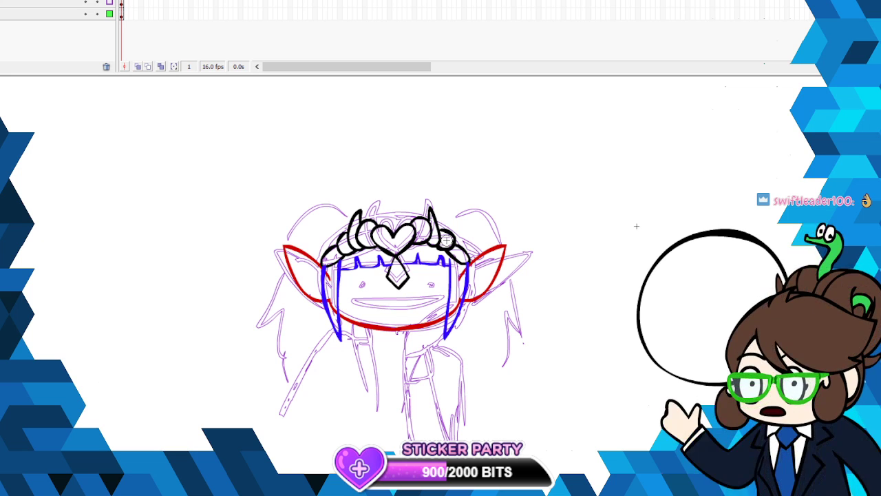
- Draw the rounded top of the hair in blue over the headpiece, on the same layer as the face outline
left_click(121, 1)
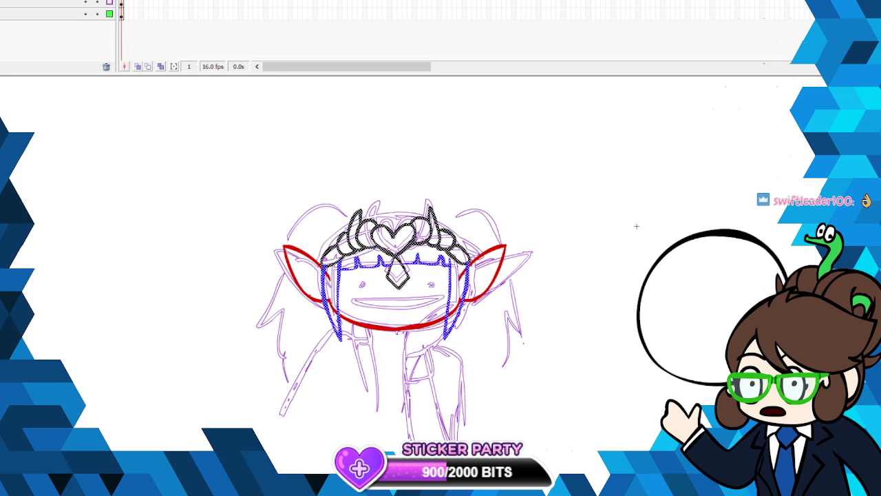
left_click(121, 0)
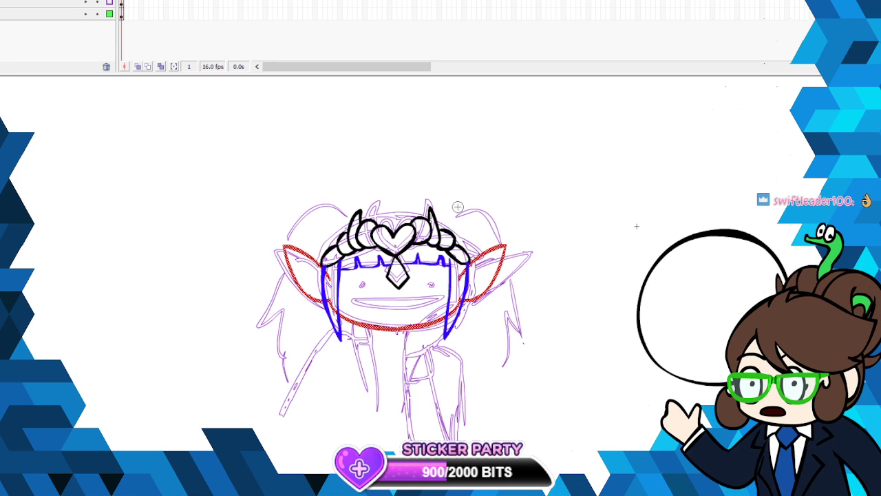
mouse_move(452, 218)
left_mouse_down()
mouse_move(402, 203)
mouse_move(340, 220)
left_mouse_up()
left_click_drag(319, 253, 319, 260)
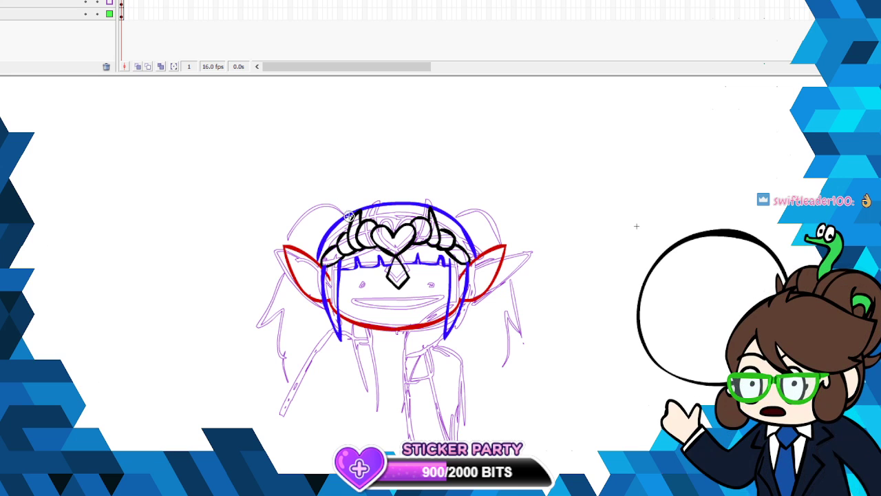
- Trace a blue pigtail with pointed tips on each side of the head, flowing down behind the ears
mouse_move(344, 208)
left_mouse_down()
mouse_move(317, 205)
mouse_move(258, 258)
left_mouse_up()
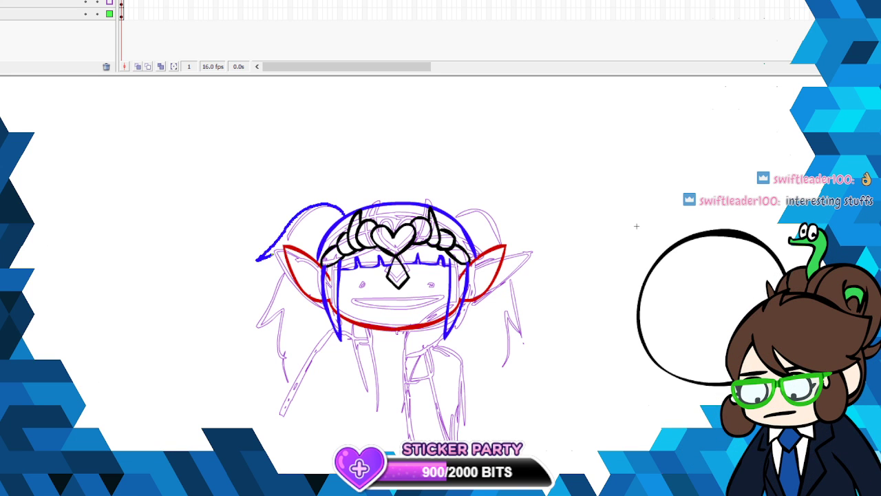
mouse_move(276, 305)
left_mouse_down()
mouse_move(270, 344)
mouse_move(289, 304)
mouse_move(299, 359)
left_mouse_up()
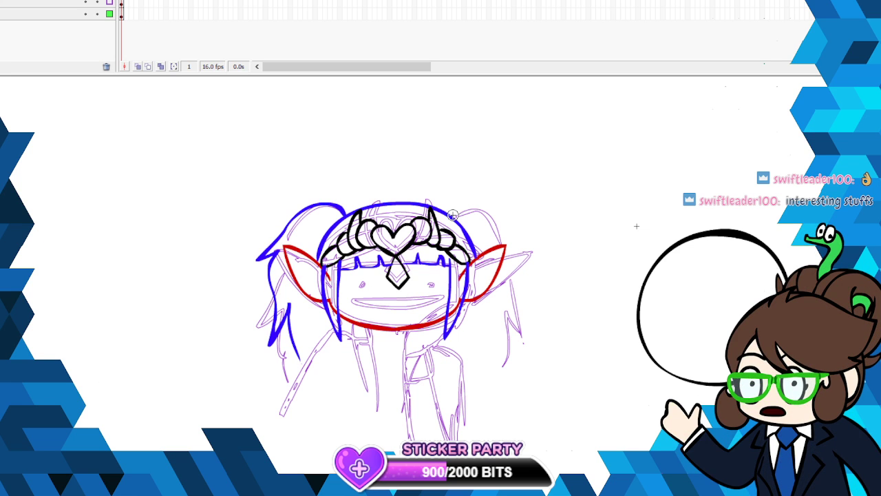
mouse_move(455, 208)
left_mouse_down()
mouse_move(497, 213)
mouse_move(523, 258)
left_mouse_up()
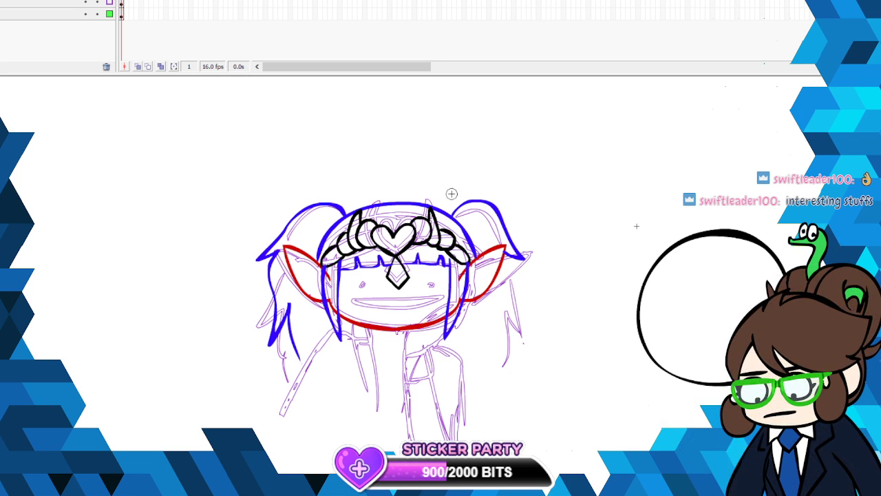
left_click(6, 0)
left_click(14, 0)
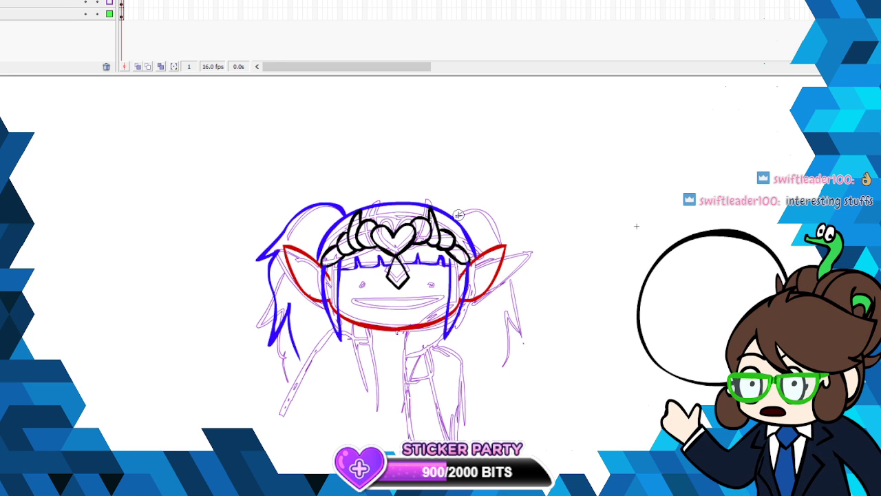
mouse_move(454, 210)
left_mouse_down()
mouse_move(499, 214)
mouse_move(543, 252)
mouse_move(513, 272)
mouse_move(520, 334)
mouse_move(498, 323)
mouse_move(486, 365)
left_mouse_up()
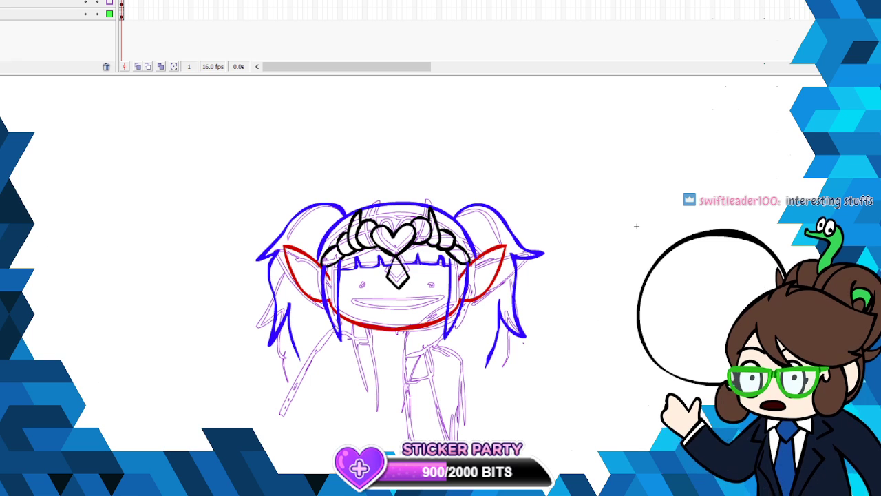
scroll(441, 289, "down", 3)
scroll(441, 289, "up", 3)
scroll(532, 279, "down", 3)
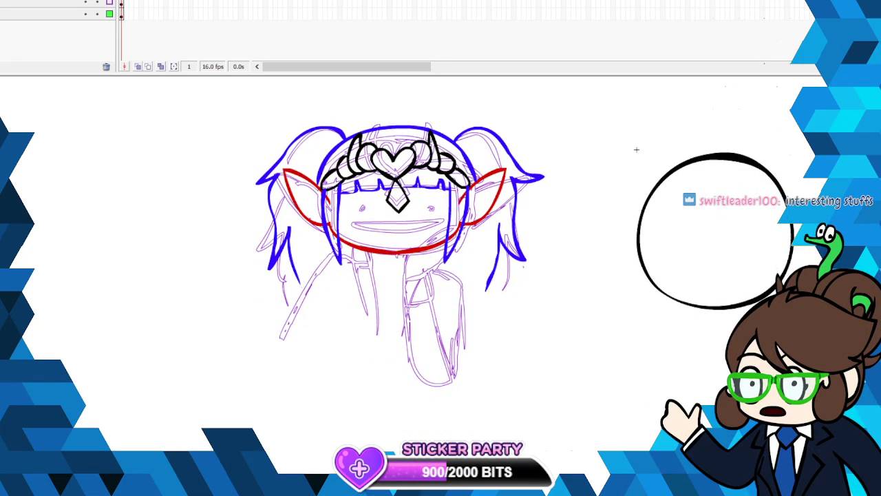
left_click(2, 121)
left_click(35, 172)
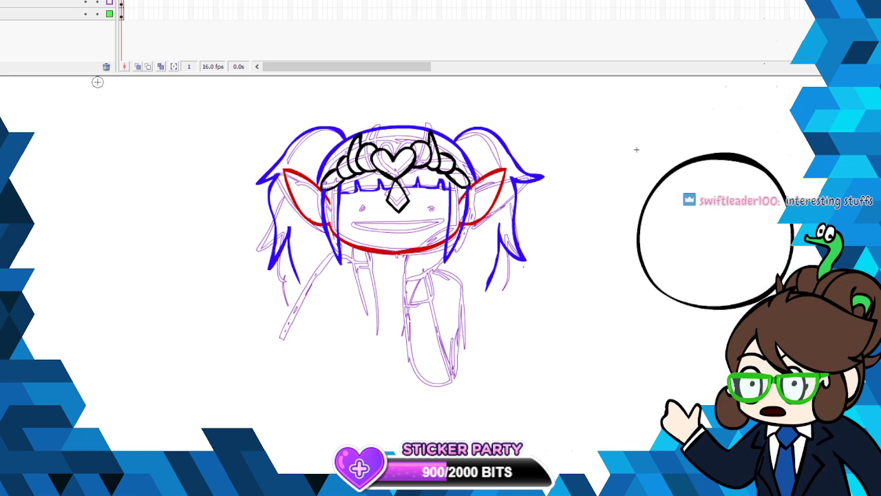
right_click(396, 187)
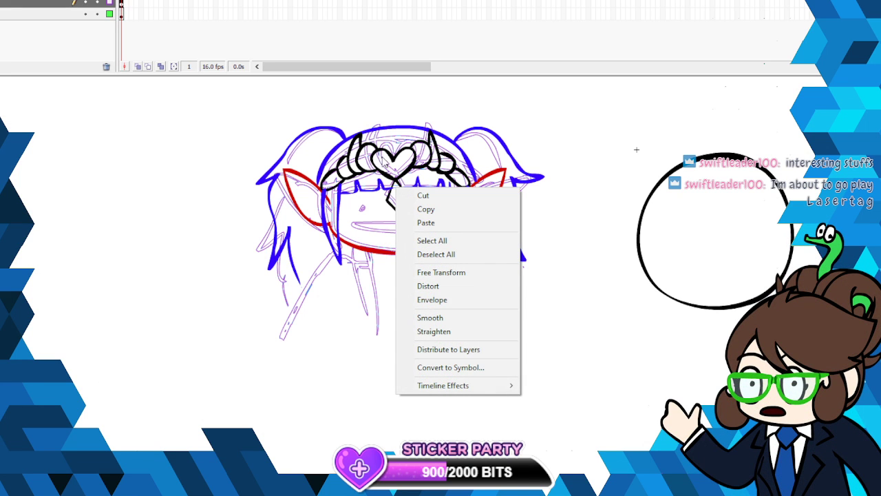
left_click(380, 163)
left_click_drag(380, 162, 407, 160)
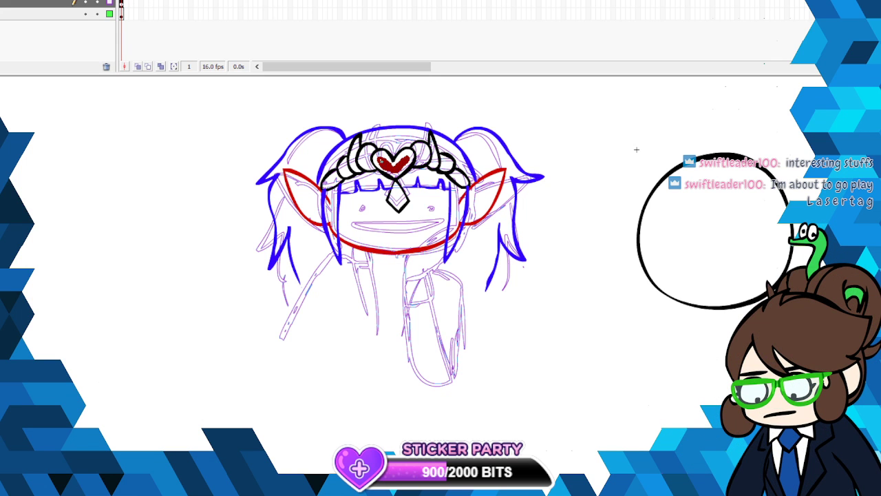
key("ctrl+z")
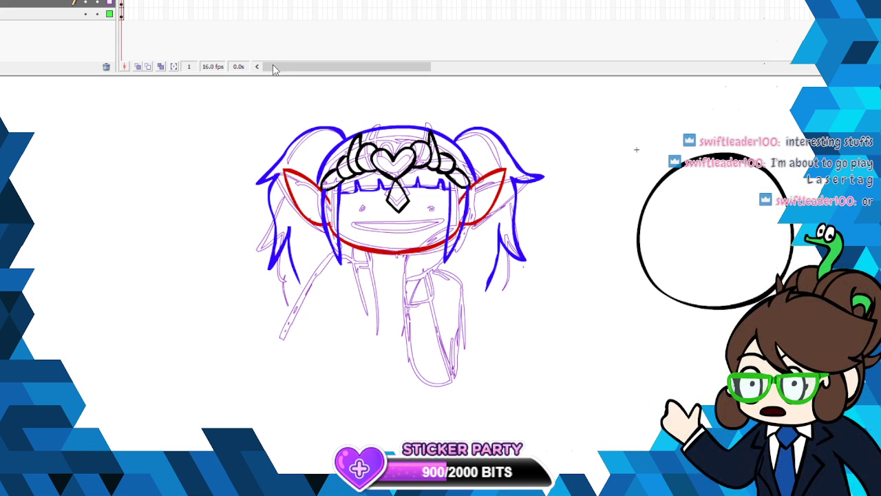
- Paint a smaller dark red heart inside the headpiece's heart, on the headpiece's layer
left_click(123, 3)
left_click(123, 0)
left_click(122, 0)
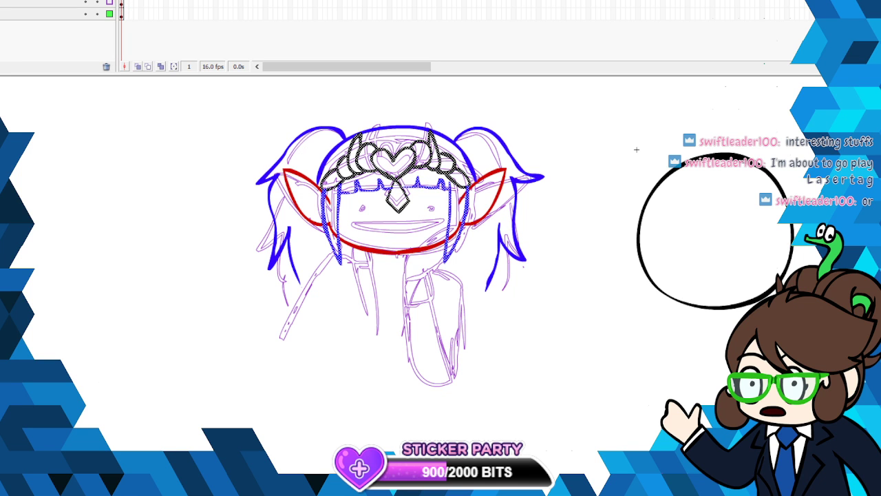
mouse_move(382, 160)
left_mouse_down()
mouse_move(390, 170)
mouse_move(402, 164)
mouse_move(394, 166)
left_mouse_up()
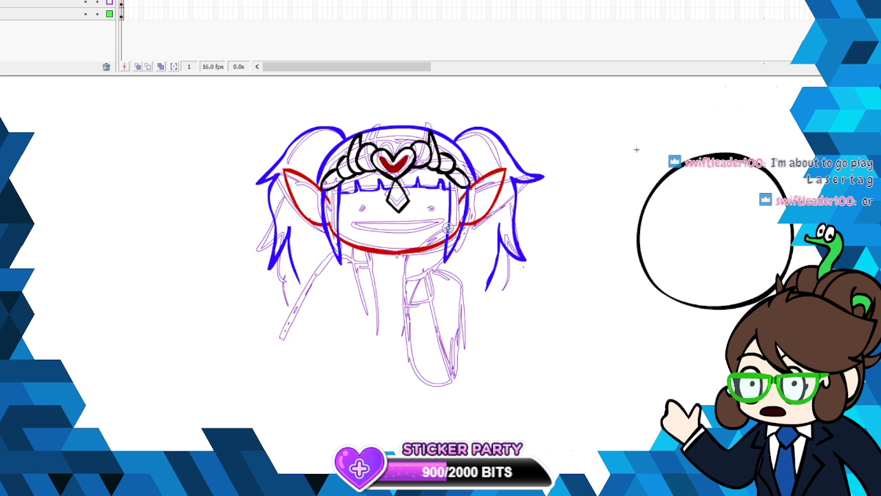
- Draw a dark red braid hanging down from the jaw below the left-hand hair lock
left_click(122, 2)
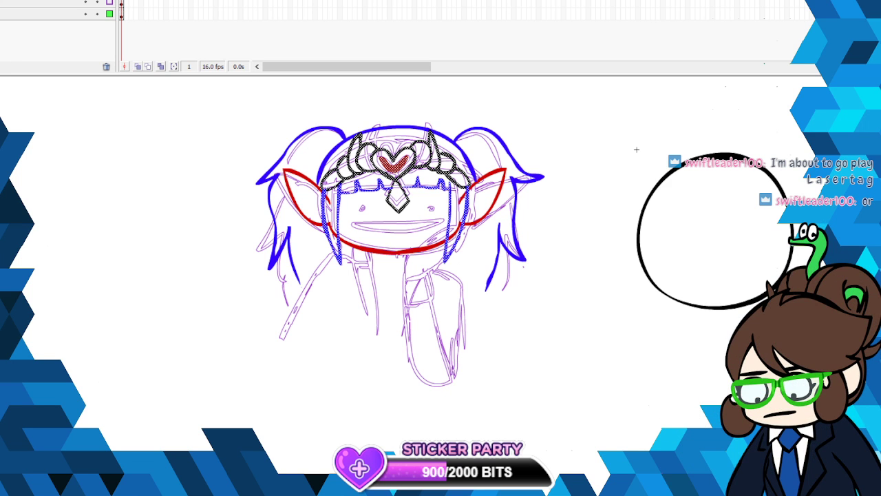
left_click(121, 2)
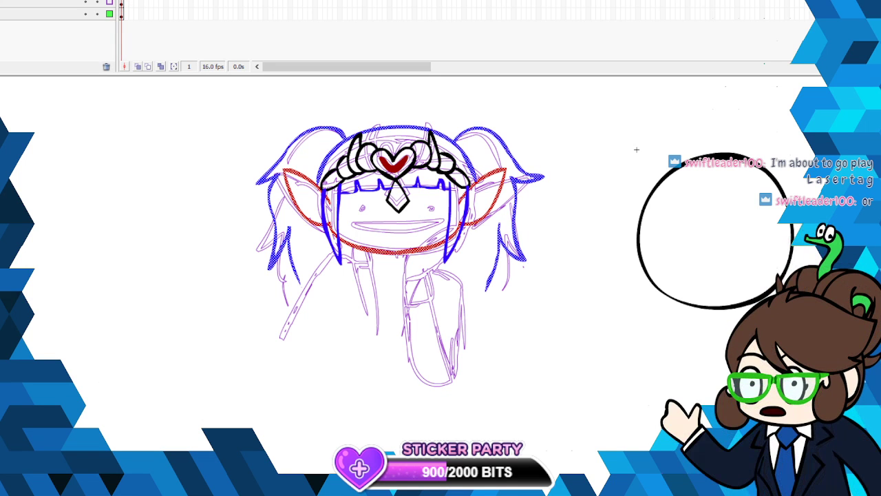
left_click(122, 2)
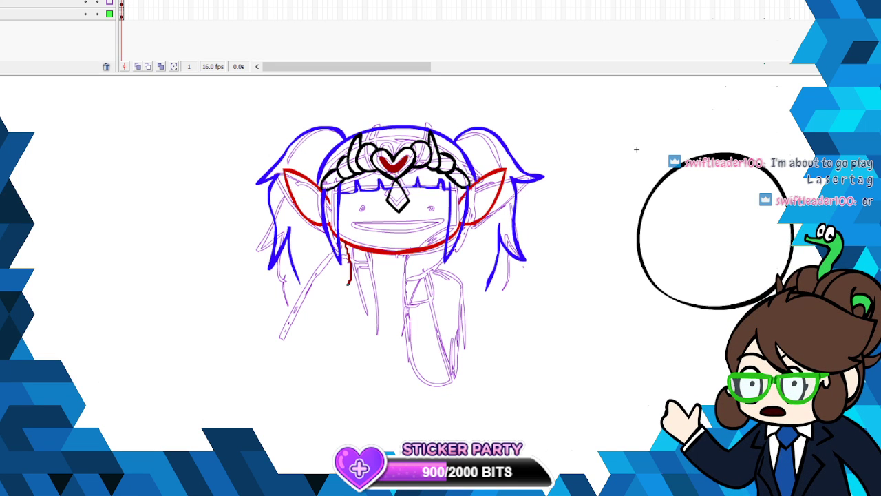
left_click_drag(348, 249, 344, 293)
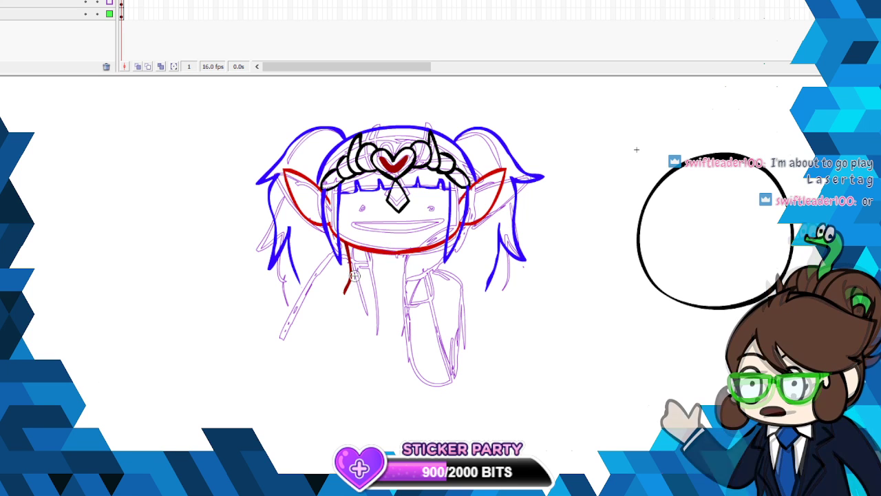
key("ctrl+z")
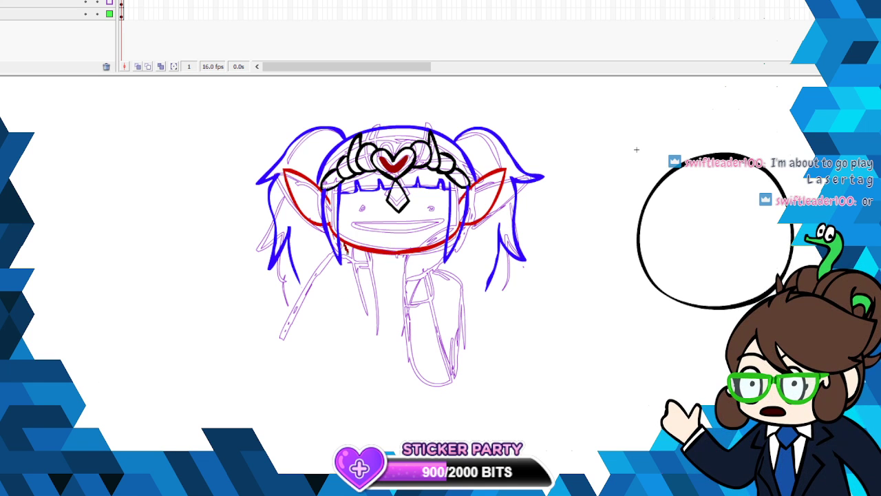
mouse_move(348, 249)
left_mouse_down()
mouse_move(343, 348)
mouse_move(324, 324)
mouse_move(331, 288)
mouse_move(331, 245)
left_mouse_up()
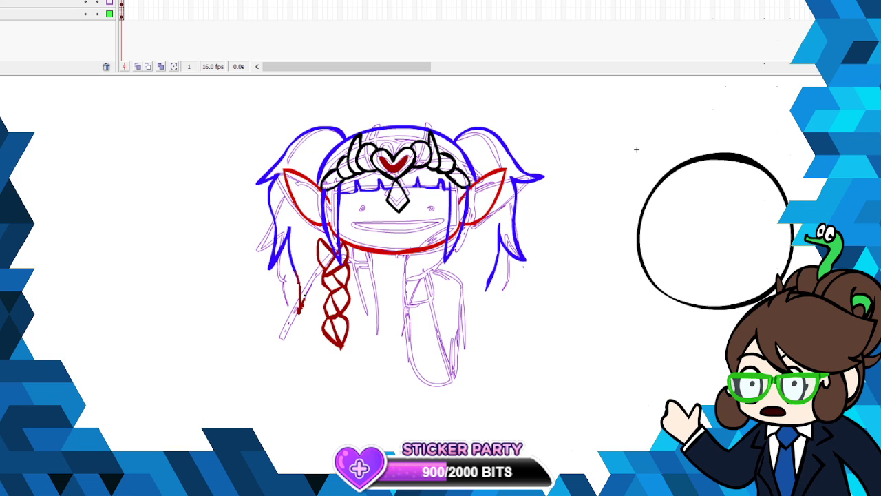
- Draw loose dark red hair strands with pointed ends between the finished braid and the nearby pigtail
left_click_drag(318, 302, 323, 308)
left_click_drag(294, 270, 283, 330)
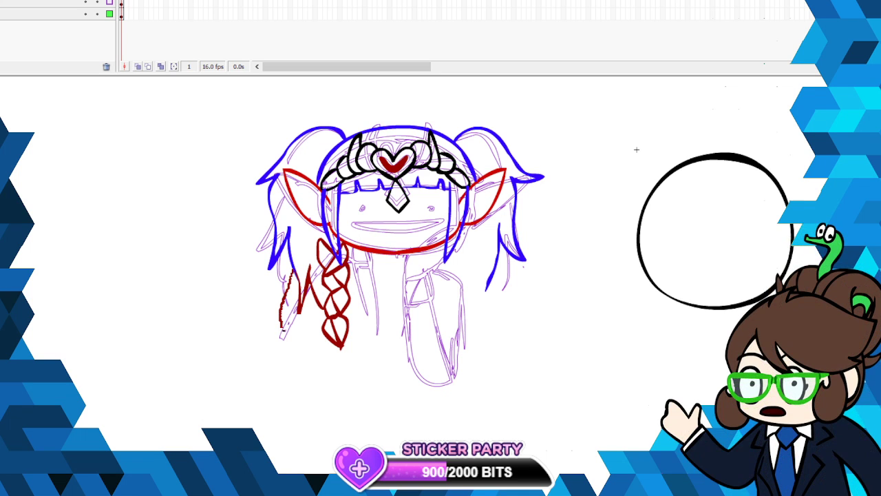
left_click_drag(328, 349, 331, 345)
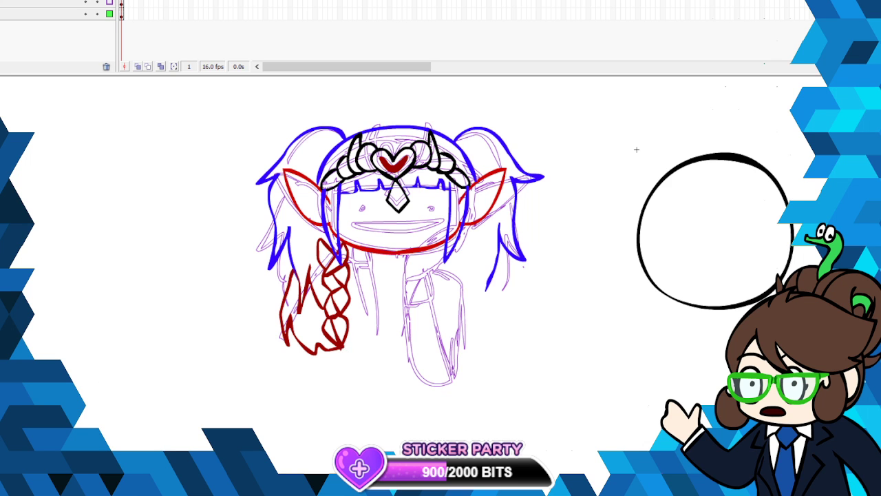
- Draw the wavy dark red outline of a second braid below the opposite side of the jaw
mouse_move(372, 492)
left_mouse_down()
mouse_move(431, 492)
mouse_move(407, 492)
left_mouse_up()
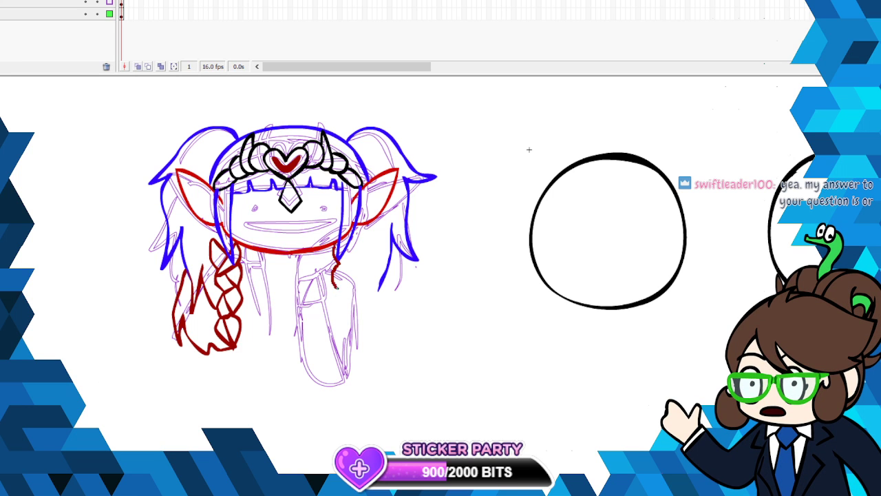
mouse_move(337, 287)
left_mouse_down()
mouse_move(340, 354)
mouse_move(361, 325)
mouse_move(353, 278)
left_mouse_up()
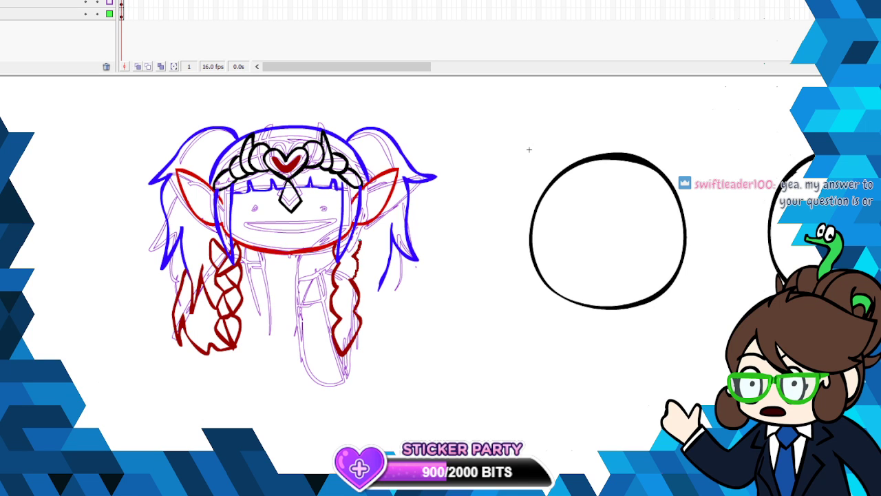
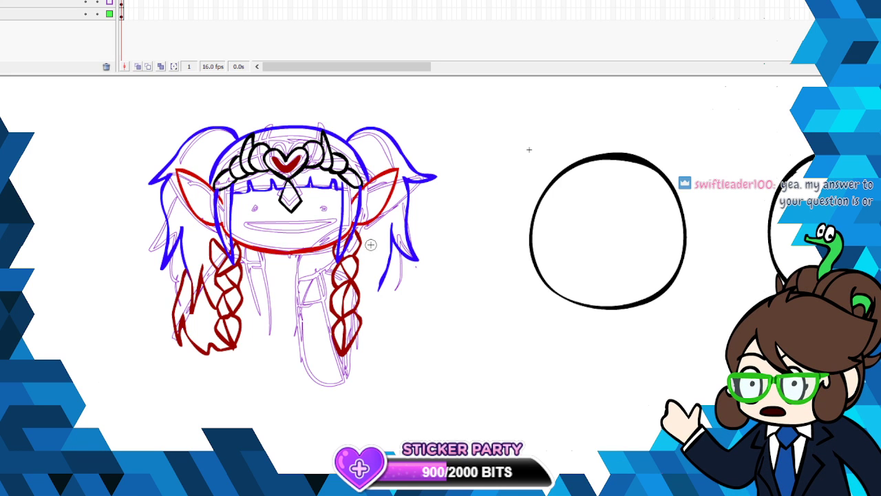
- Draw loose dark red hair strands with pointed ends between the second braid and the nearby pigtail
left_click_drag(393, 307, 388, 267)
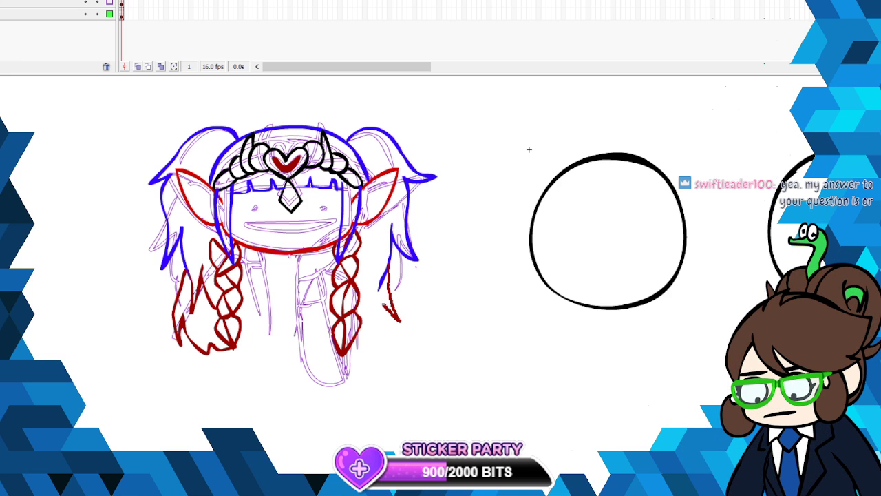
left_click_drag(354, 351, 347, 351)
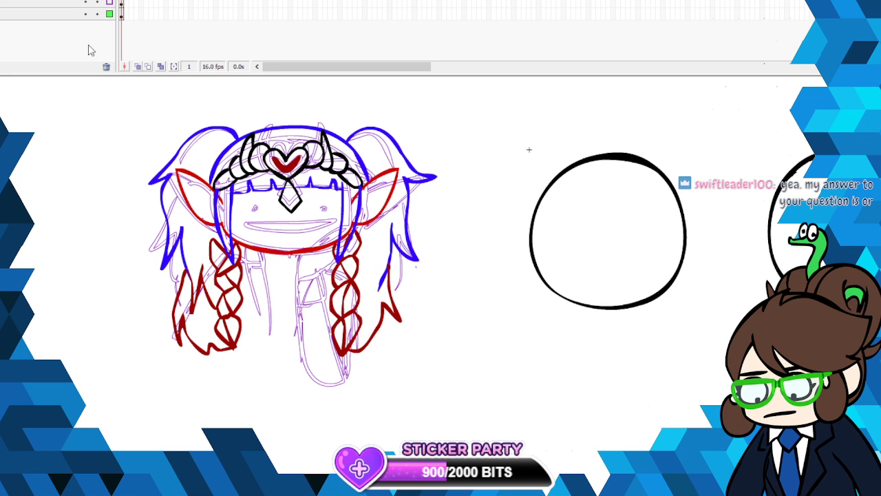
- Change the drawing colour to black and toggle the visibility of the two lowest layers to check their contents
left_click(3, 123)
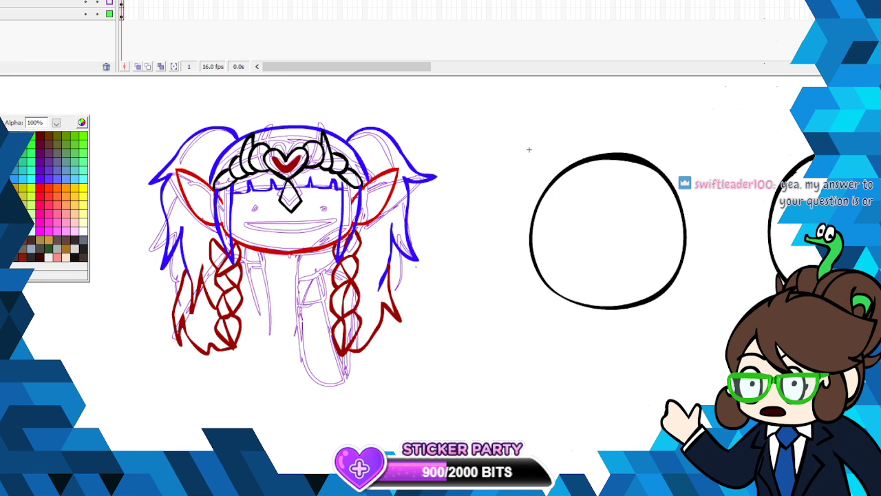
left_click(85, 14)
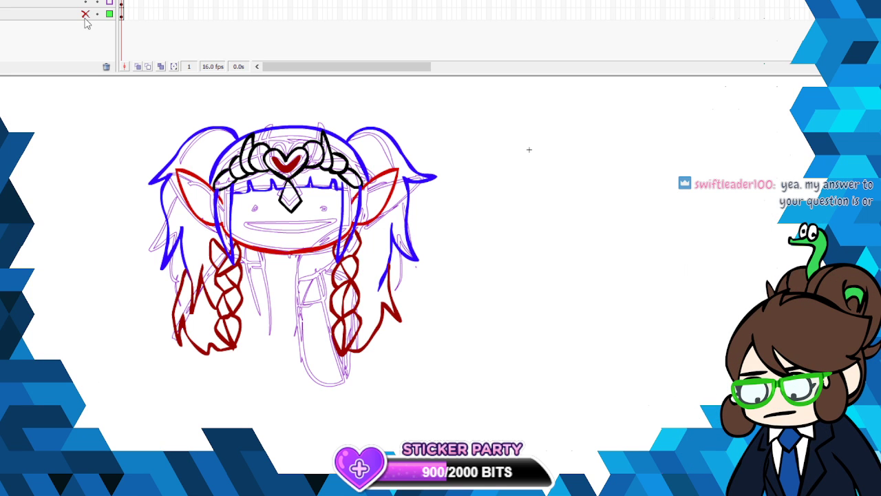
left_click(86, 15)
left_click(85, 2)
left_click(85, 2)
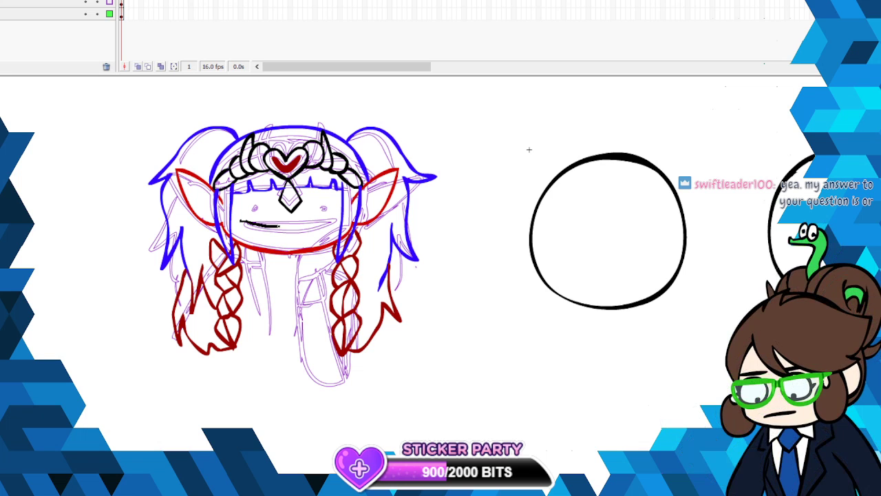
- Try a wide black crescent-shaped grin over the sketched mouth
left_click_drag(240, 222, 298, 223)
right_click(294, 224)
left_click(299, 232)
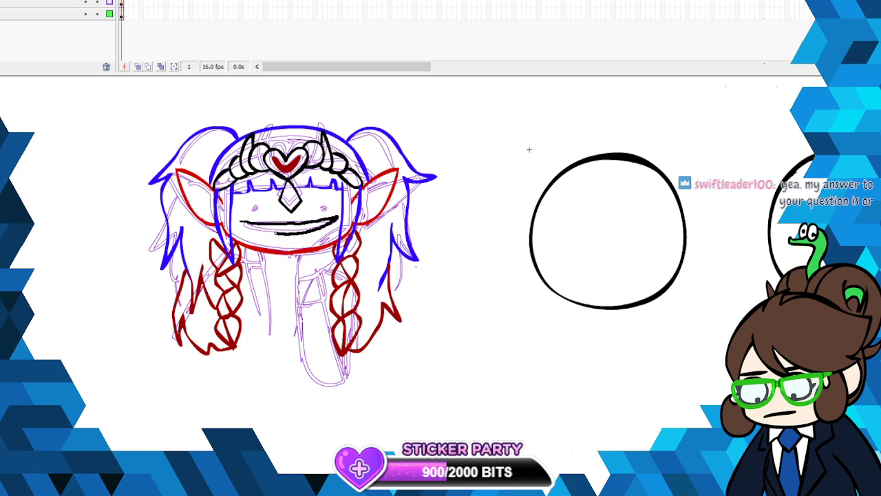
left_click_drag(246, 222, 256, 208)
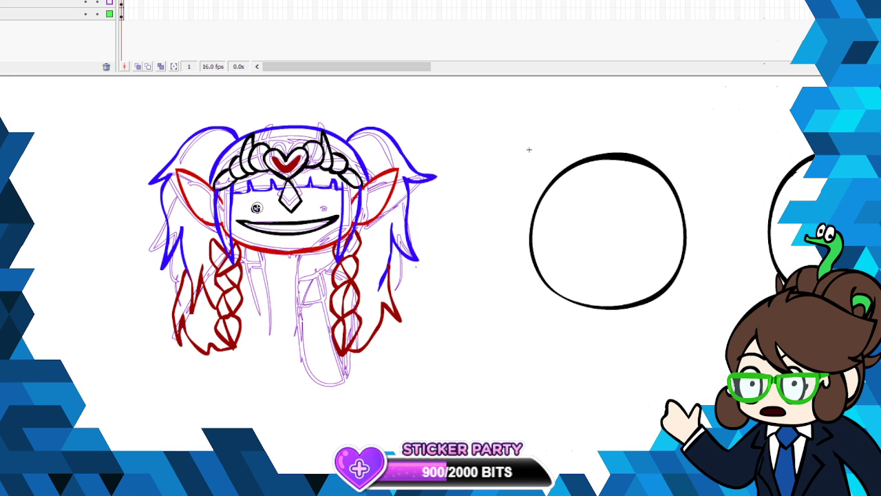
- Try a black rounded eye outline with a flat lower edge above one end of the grin
right_click(255, 209)
left_click(267, 207)
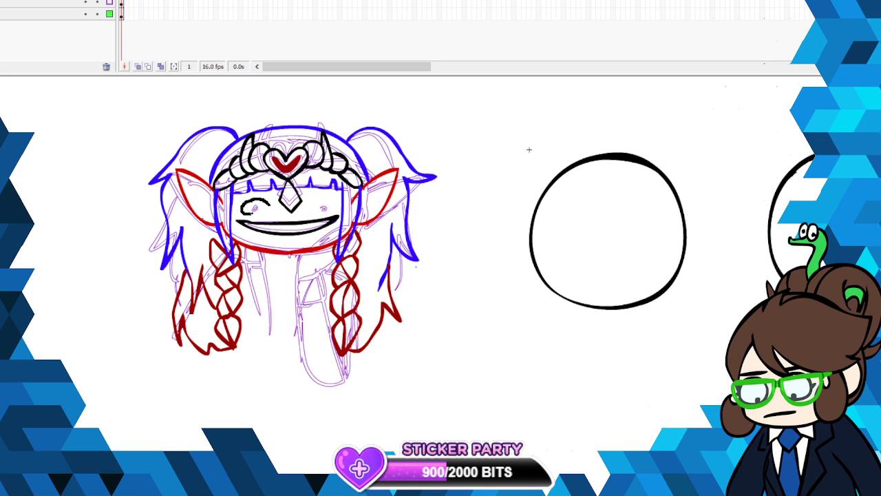
left_click_drag(267, 211, 269, 203)
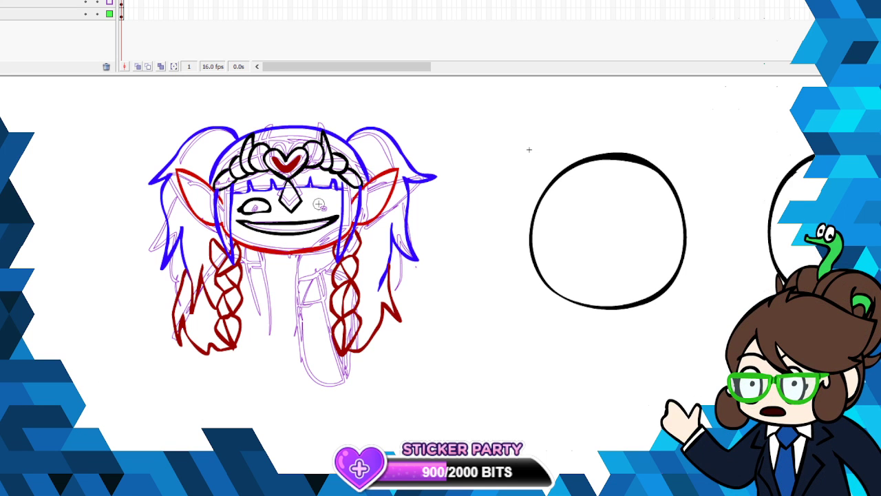
right_click(270, 206)
left_click(281, 208)
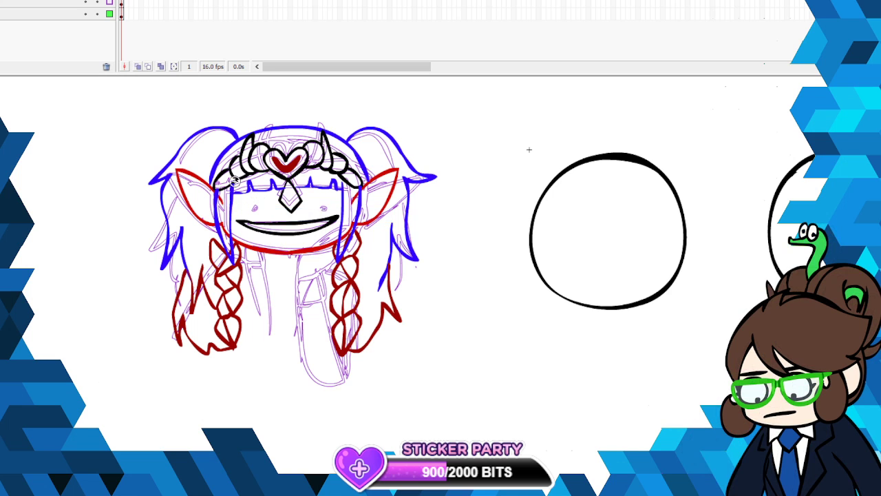
- Delete the black crescent grin from the face
key("ctrl+a")
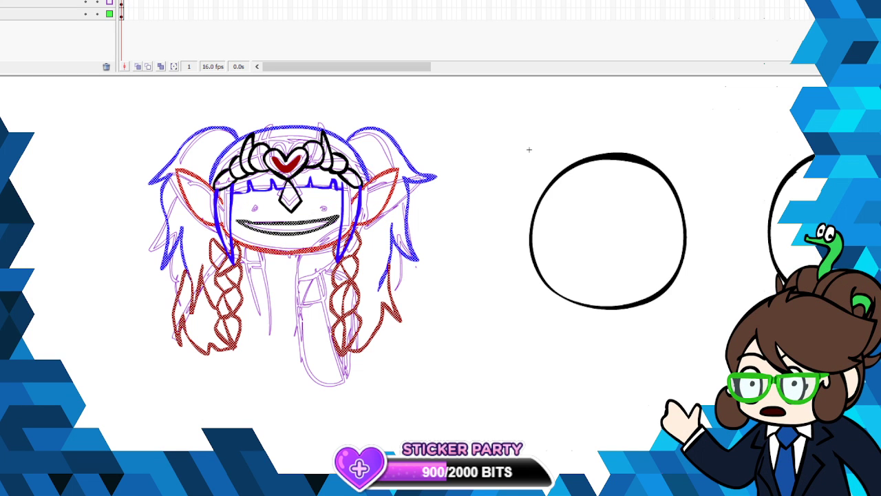
left_click(204, 31)
left_click(273, 228)
key("Delete")
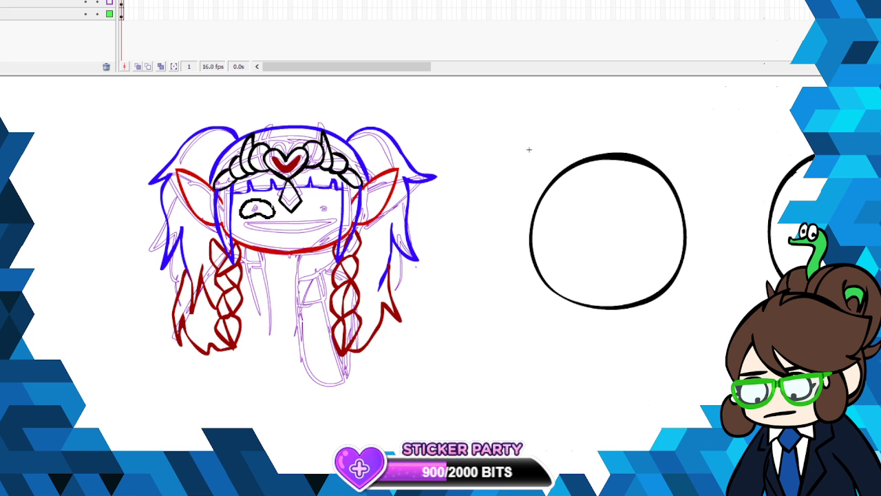
- Draw a black bean-shaped eye outline with an upward-curving lower edge around the sketched left-hand pupil
left_click_drag(274, 206, 253, 197)
right_click(261, 201)
left_click(295, 222)
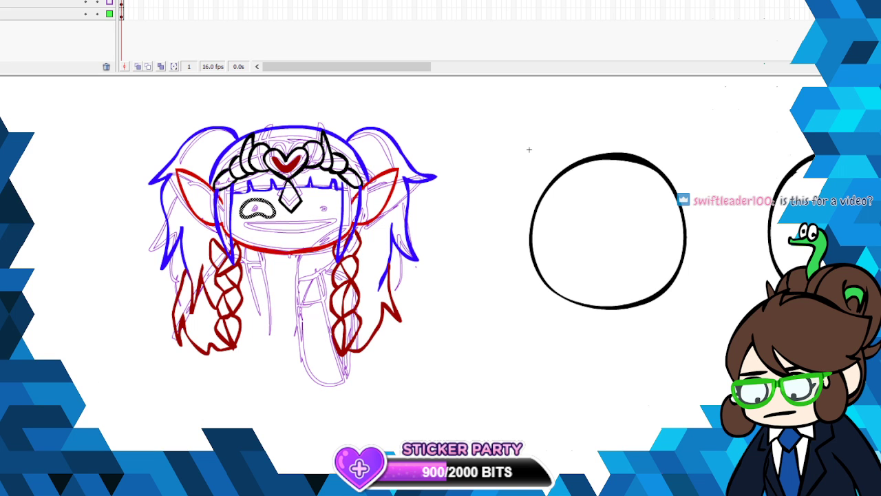
- Duplicate the eye outline onto the other side of the face and draw small round pupils in both eyes
left_click(7, 0)
mouse_move(53, 41)
left_click(222, 175)
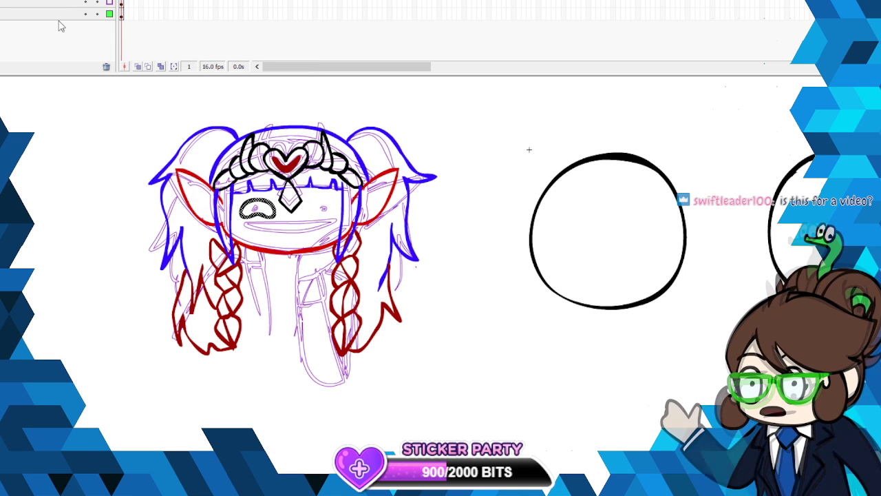
left_click_drag(273, 213, 321, 199)
left_click(290, 229)
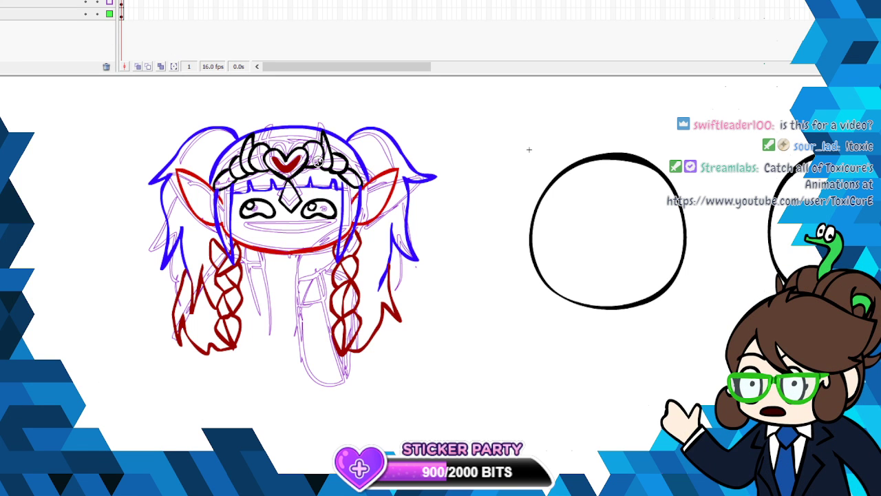
- Try a wide black mouth with a nearly straight upper line and a shallow curved lower line below the eyes
left_click_drag(246, 225, 260, 224)
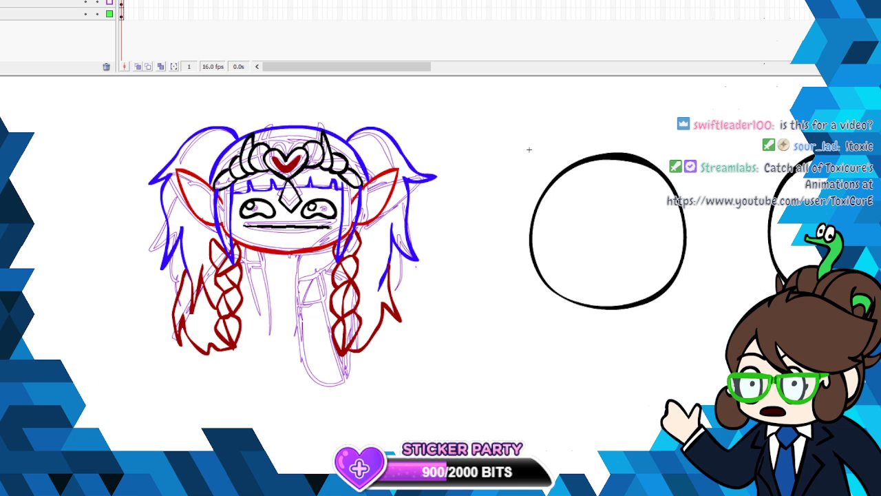
left_click_drag(331, 228, 252, 231)
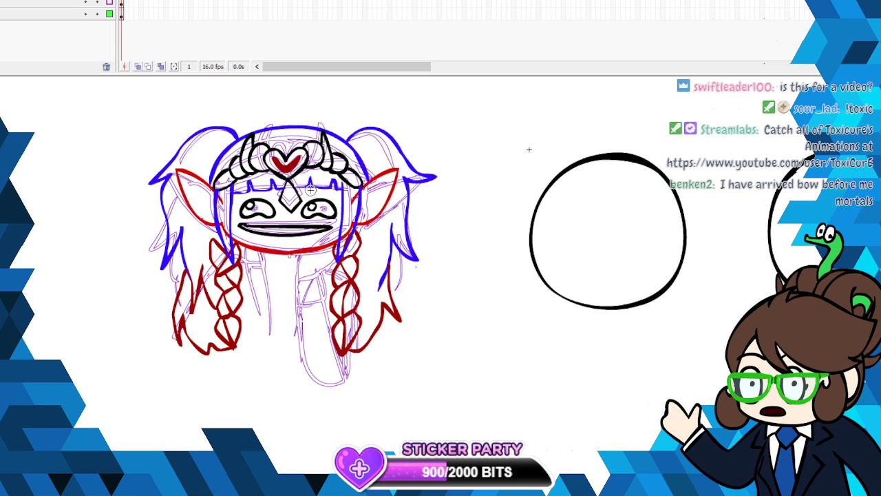
right_click(269, 232)
key("ctrl+z")
key("ctrl+z")
mouse_move(331, 226)
left_mouse_down()
mouse_move(245, 232)
mouse_move(338, 233)
mouse_move(323, 226)
mouse_move(329, 209)
mouse_move(322, 226)
mouse_move(249, 225)
left_mouse_up()
right_click(327, 228)
key("ctrl+z")
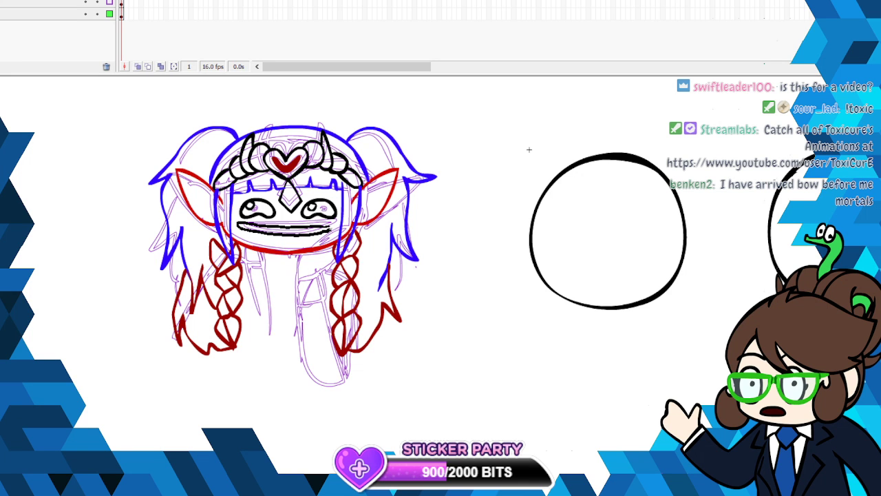
- Draw a wide closed black mouth with gently curved upper and lower lips and rounded corners below the eyes
left_click_drag(328, 230, 267, 228)
right_click(327, 224)
left_click(360, 239)
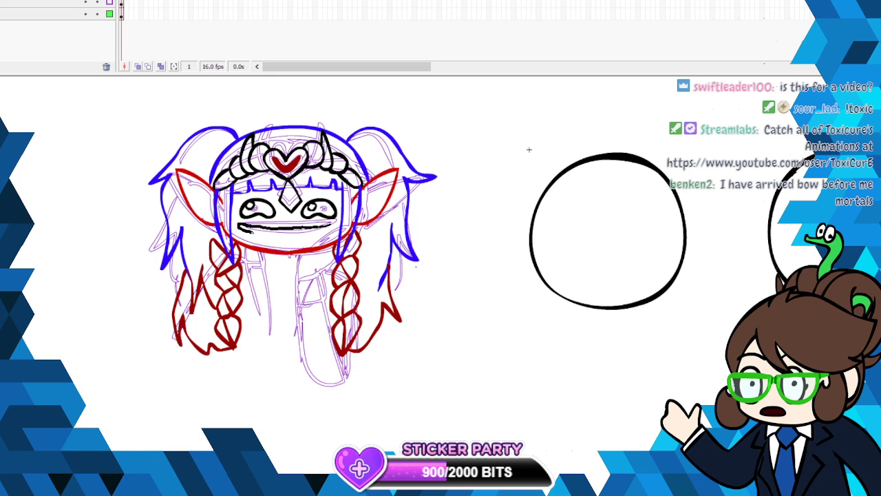
mouse_move(327, 230)
left_mouse_down()
mouse_move(335, 225)
mouse_move(243, 227)
mouse_move(306, 239)
mouse_move(330, 225)
left_mouse_up()
right_click(328, 222)
left_click(362, 234)
right_click(332, 226)
left_click(364, 355)
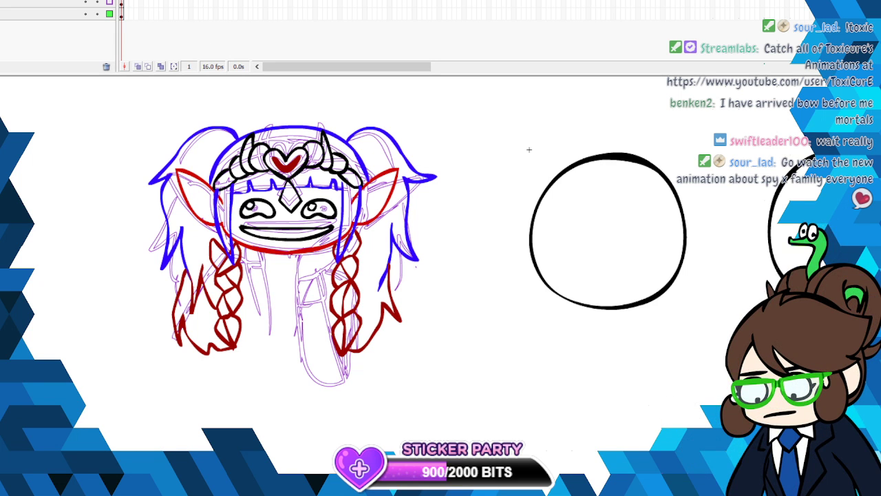
- Draw the black outline of a raised hand and forearm propping up the chin beside the right-hand braid
left_click(122, 2)
left_click(529, 149)
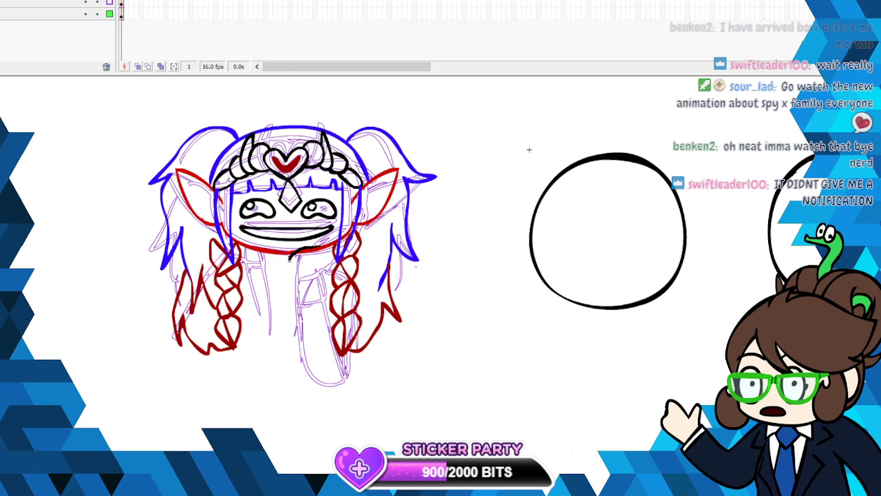
left_click_drag(318, 247, 291, 273)
mouse_move(318, 246)
left_mouse_down()
mouse_move(338, 239)
mouse_move(322, 264)
left_mouse_up()
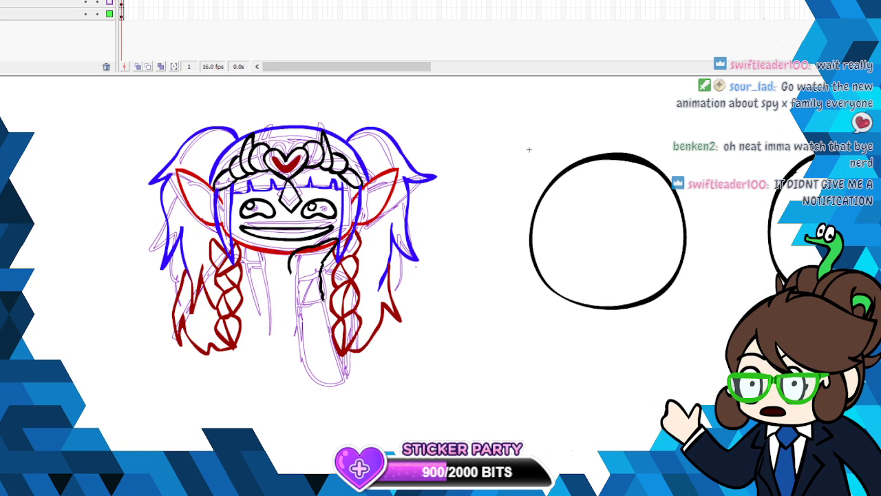
left_click_drag(331, 332, 329, 380)
mouse_move(290, 273)
left_mouse_down()
mouse_move(296, 366)
mouse_move(329, 379)
left_mouse_up()
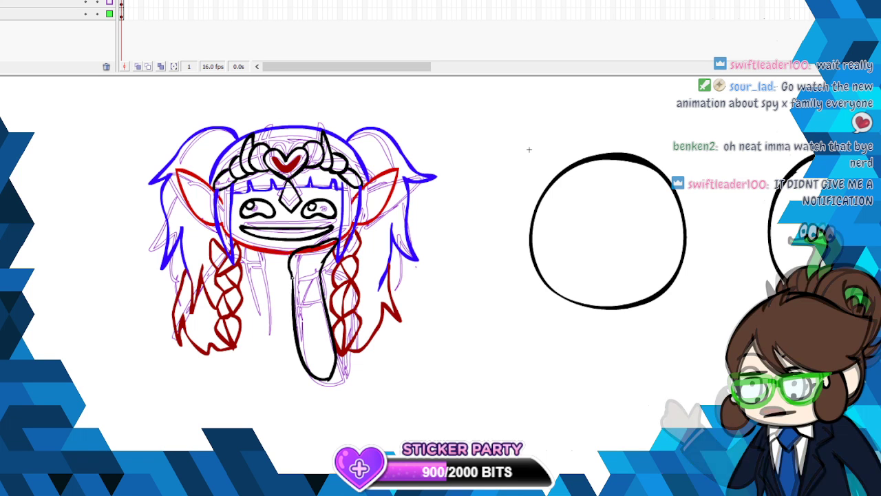
- Add two curved black lines across the raised arm to mark the wrist and the cuff
left_click_drag(291, 276, 321, 276)
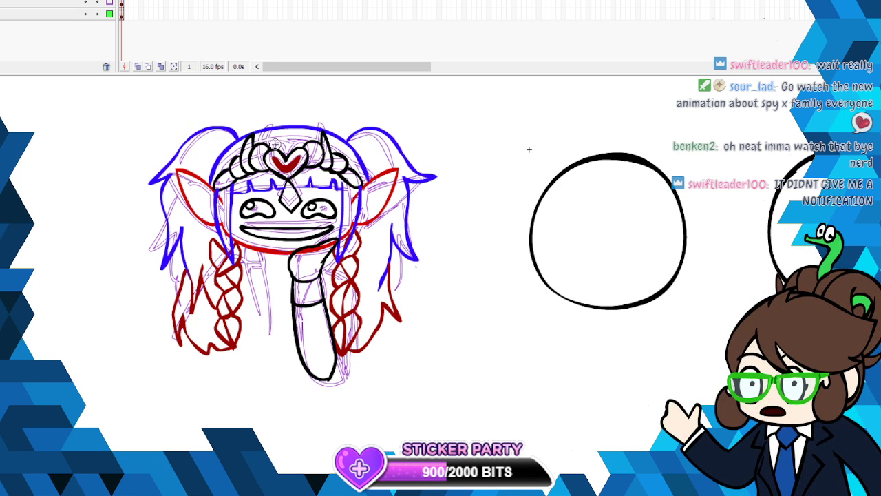
left_click(296, 304)
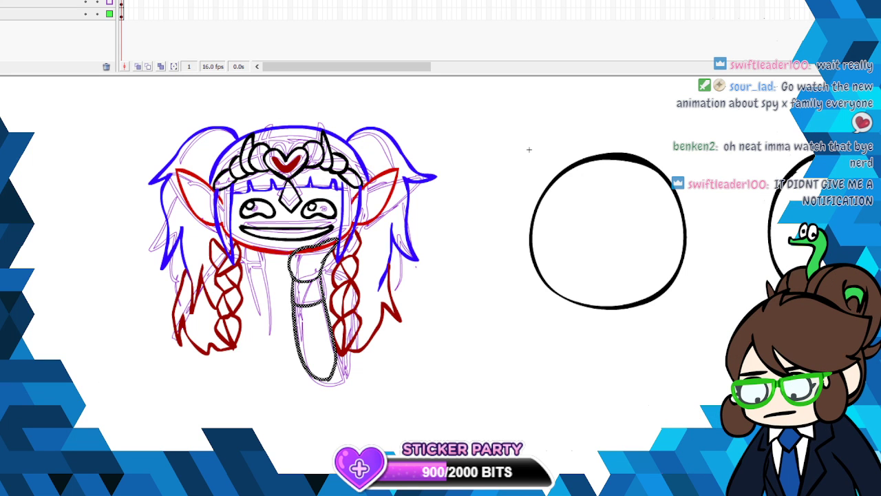
key("Escape")
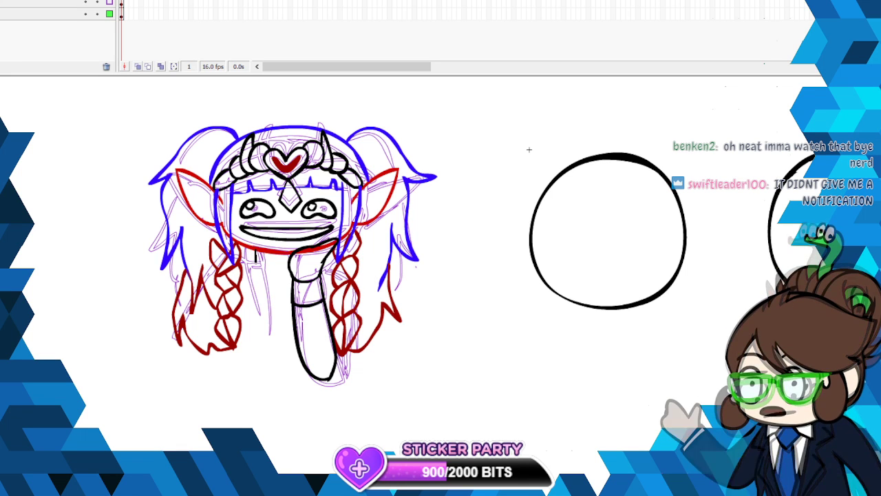
- Draw the black collar below the chin, the scalloped garment edge and the curved lower edge of the torso
left_click_drag(240, 258, 255, 254)
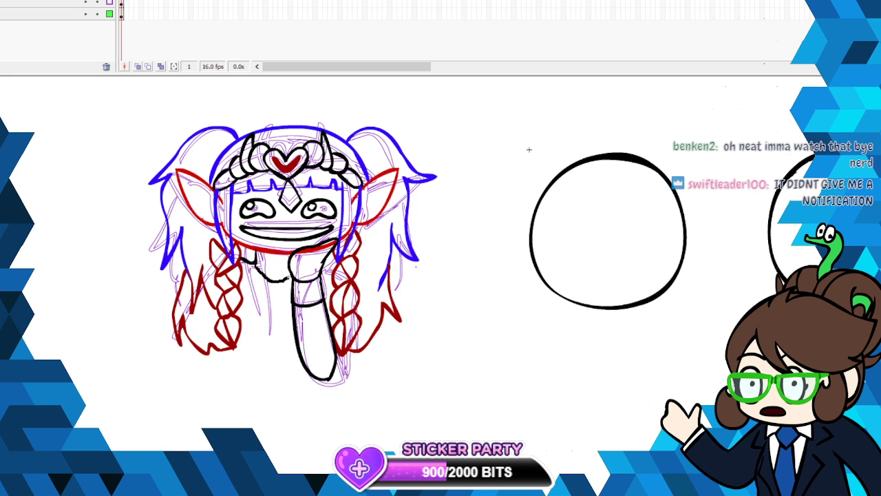
mouse_move(257, 267)
left_mouse_down()
mouse_move(299, 277)
mouse_move(296, 270)
mouse_move(254, 310)
left_mouse_up()
mouse_move(250, 256)
left_mouse_down()
mouse_move(254, 309)
mouse_move(241, 302)
mouse_move(263, 294)
mouse_move(259, 301)
mouse_move(297, 310)
left_mouse_up()
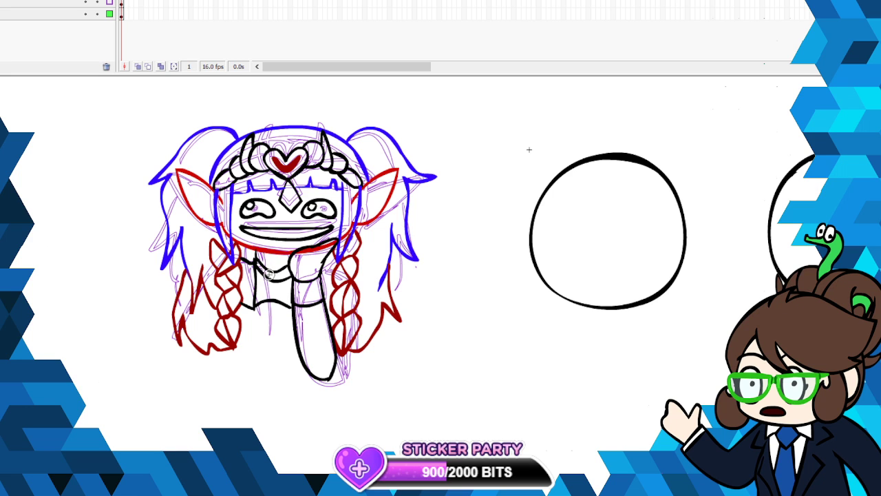
left_click_drag(271, 348, 296, 348)
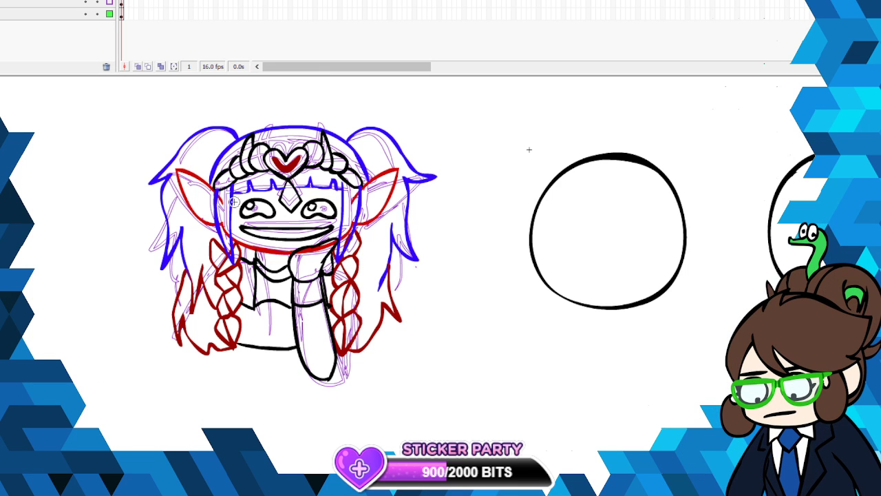
- Add pointed black lashes to the outer corners of both eyes on the face's layer
left_click(42, 2)
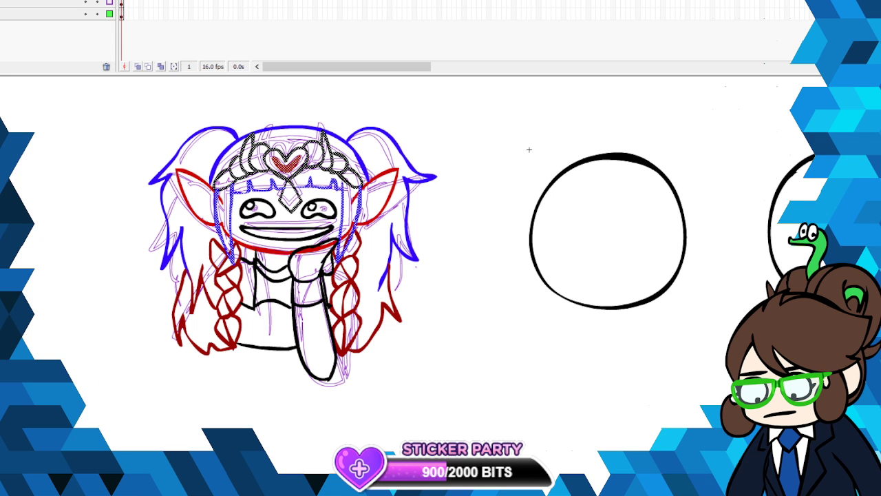
left_click(41, 1)
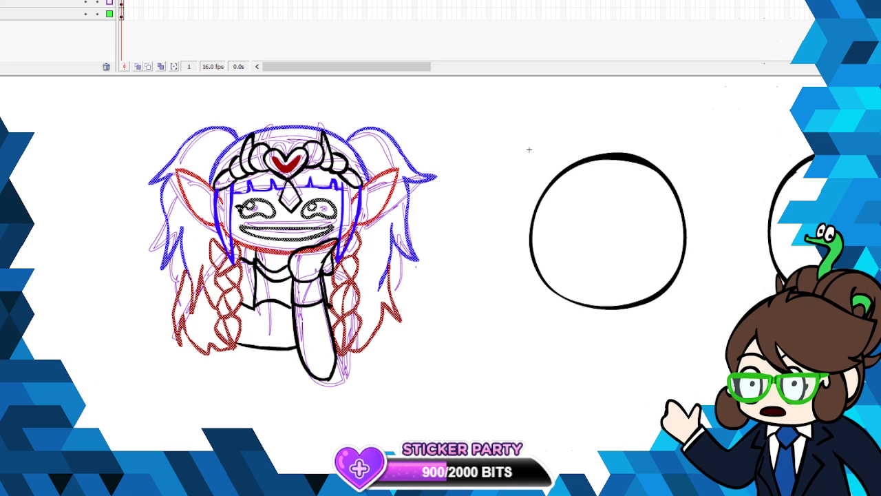
left_click(300, 159)
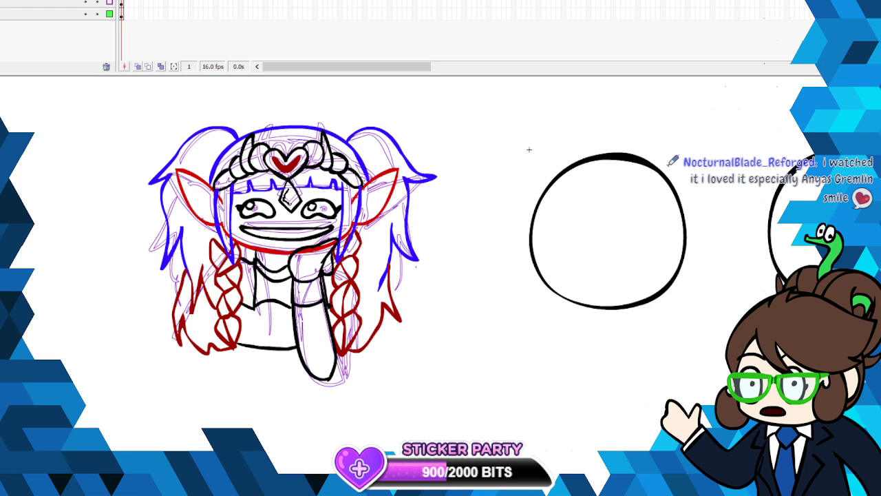
- Cut the stray line fragment overlapping the forehead diamond so the gem's outline is clean
left_click_drag(289, 193, 290, 190)
key("ctrl+a")
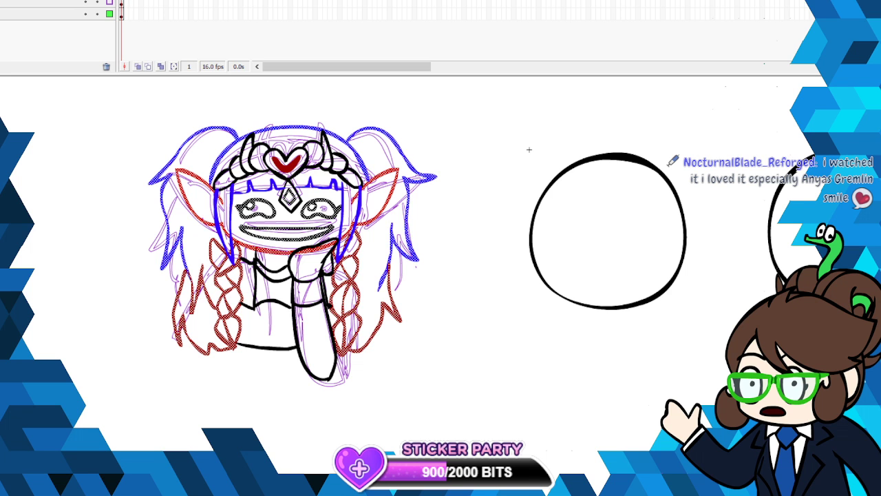
left_click(289, 190)
right_click(291, 191)
left_click(310, 199)
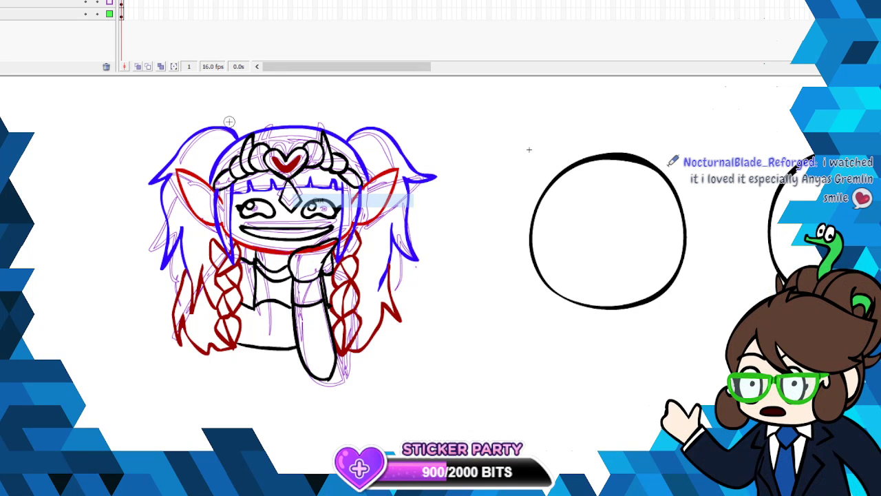
left_click(121, 2)
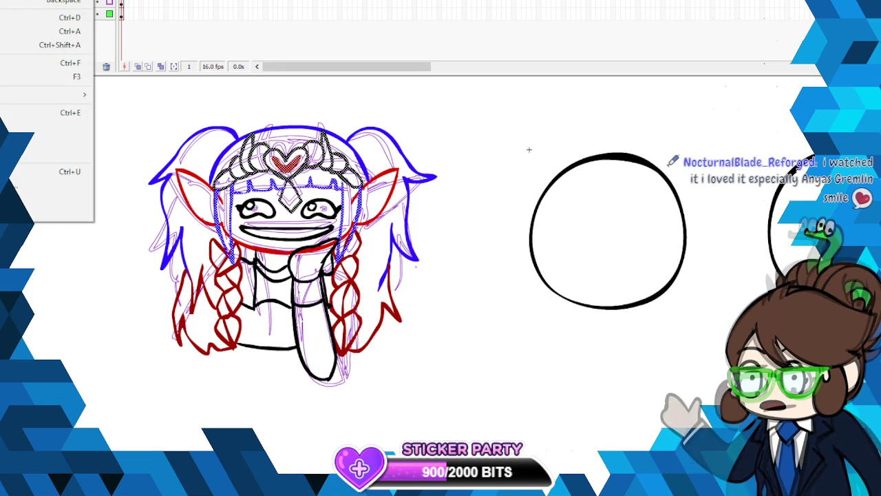
key("ctrl+shift+v")
- Move the arm and clothing outlines in place onto the layer holding the face and braids
left_click(121, 2)
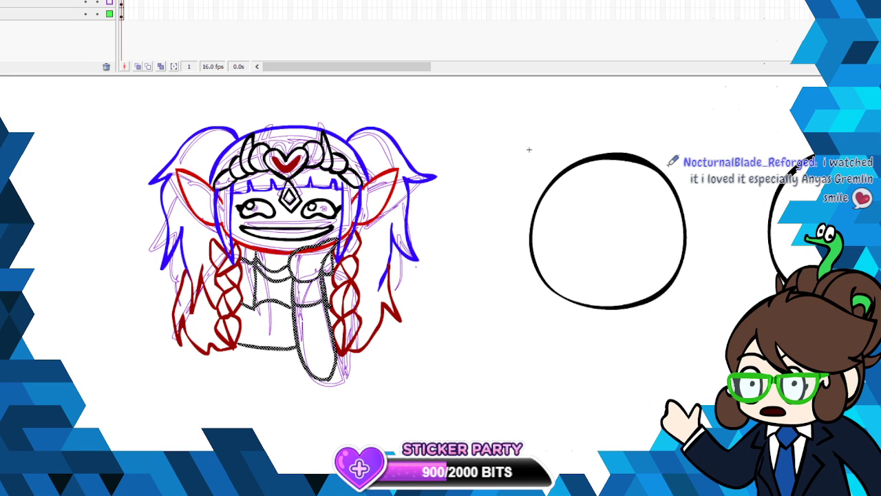
right_click(318, 245)
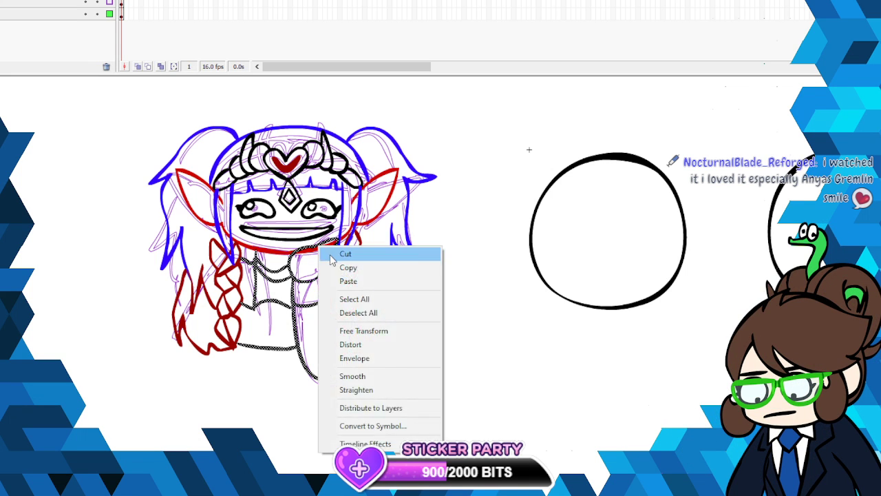
left_click(337, 252)
left_click(122, 3)
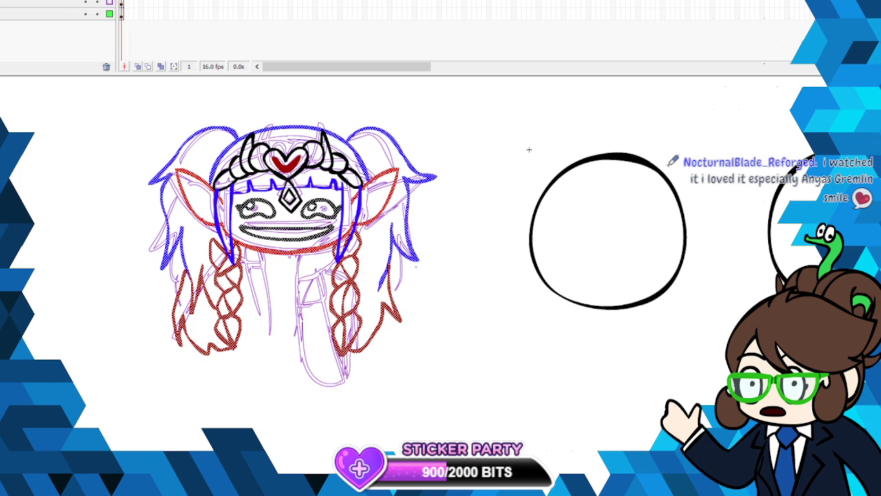
key("ctrl+shift+v")
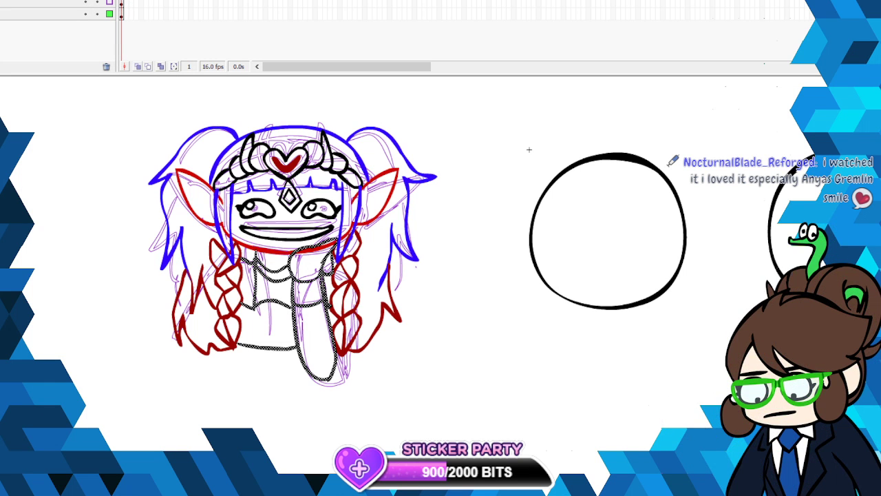
- Cut the red chin and face line segments that run through the raised hand
right_click(319, 252)
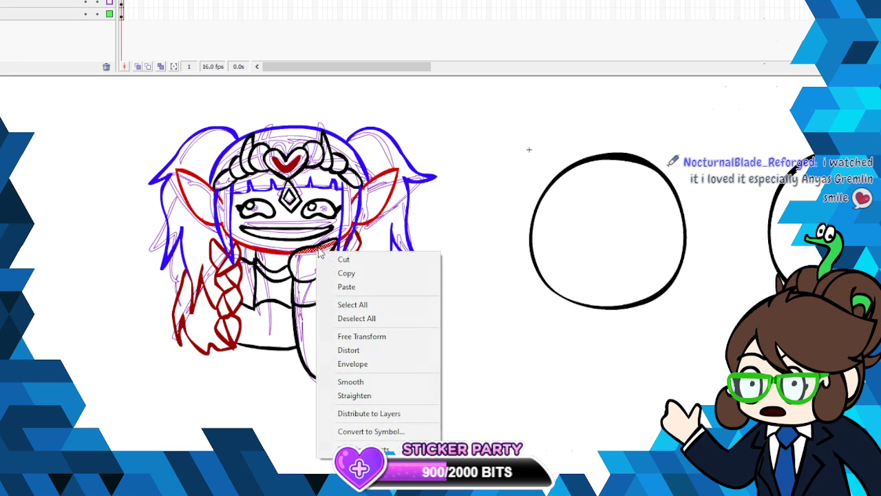
left_click(346, 260)
right_click(335, 244)
left_click(361, 253)
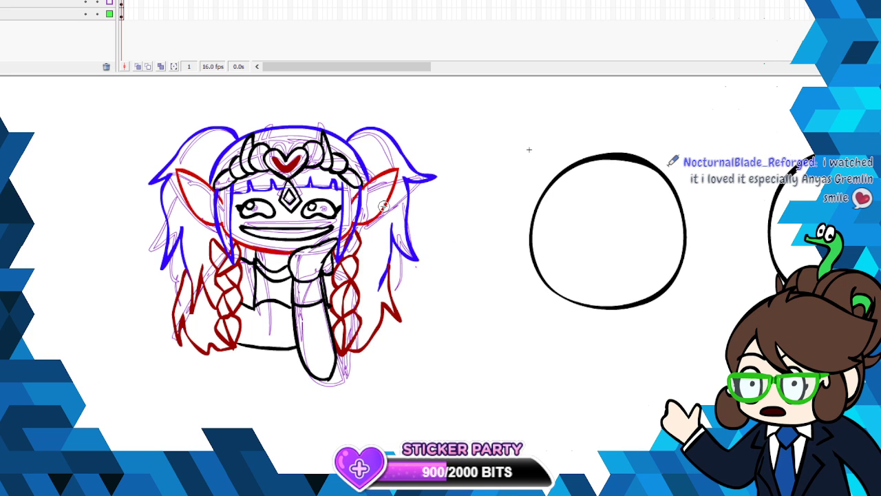
- Hide the layer with the purple rough sketch
left_click(85, 14)
left_click(85, 14)
left_click(85, 3)
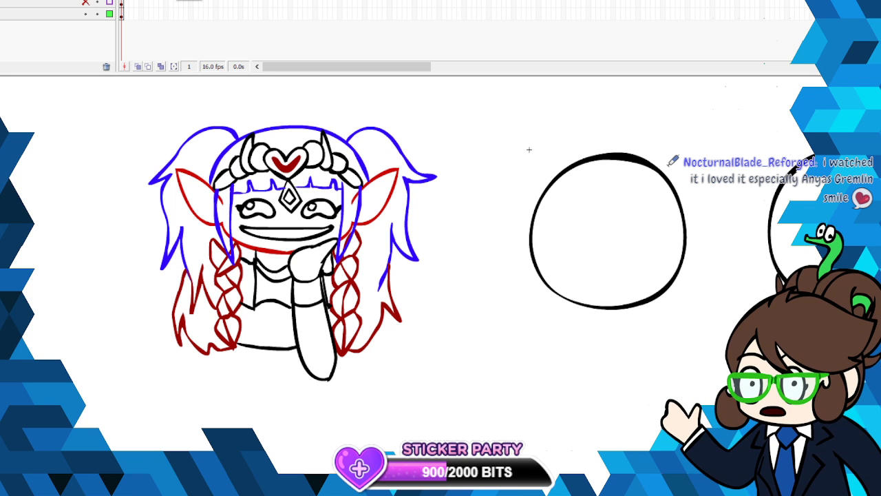
- Recolor the headpiece, bangs and side locks green
left_click(121, 0)
left_click(2, 123)
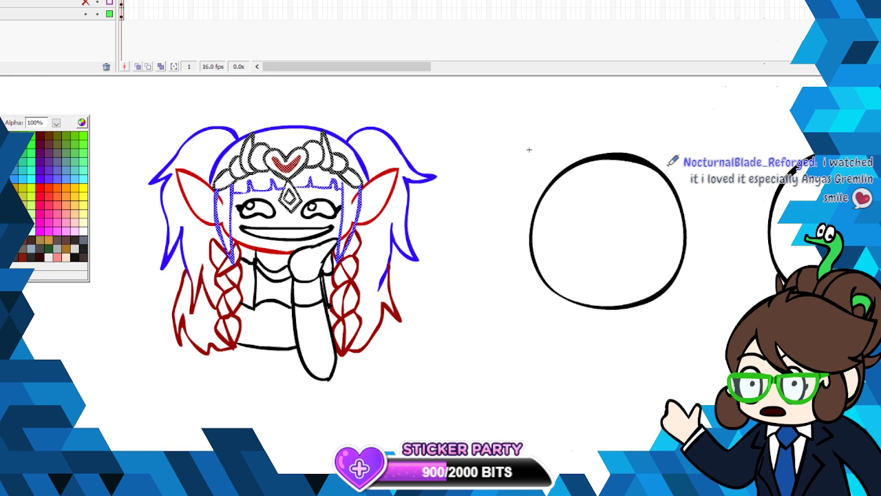
left_click(30, 142)
- Cut the green headpiece and bangs and paste them in place onto the layer with the remaining line art
right_click(288, 161)
left_click(302, 175)
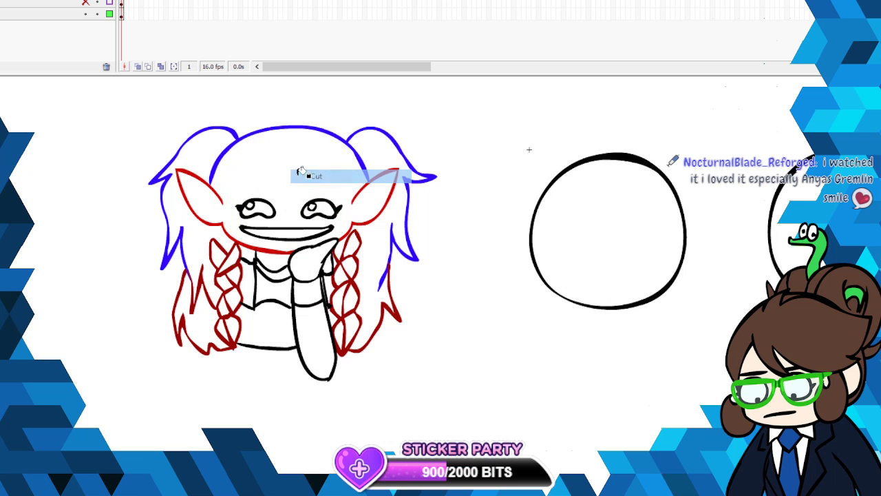
left_click(122, 1)
left_click(1, 0)
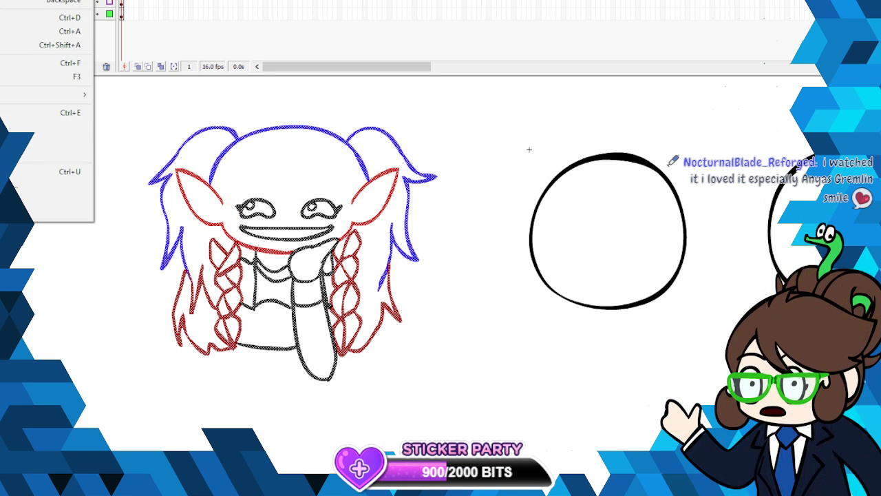
left_click(21, 0)
left_click(47, 244)
right_click(218, 194)
left_click(231, 207)
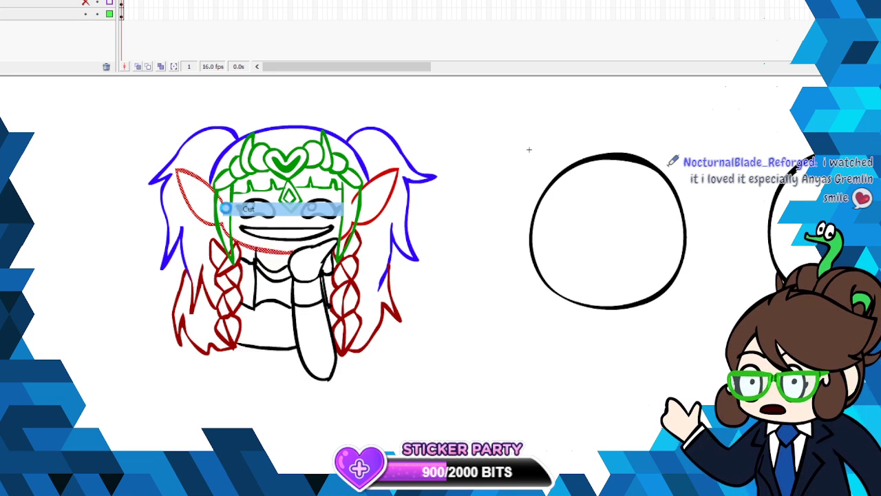
left_click(2, 1)
left_click(21, 0)
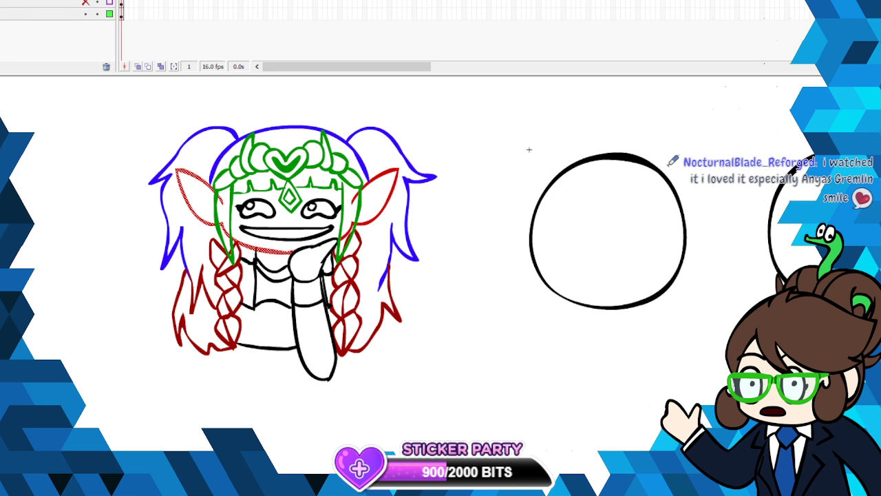
left_click(146, 262)
- Cut the red ear and face line segments lying inside the green side lock beside the character's left-hand ear
right_click(228, 232)
left_click(234, 241)
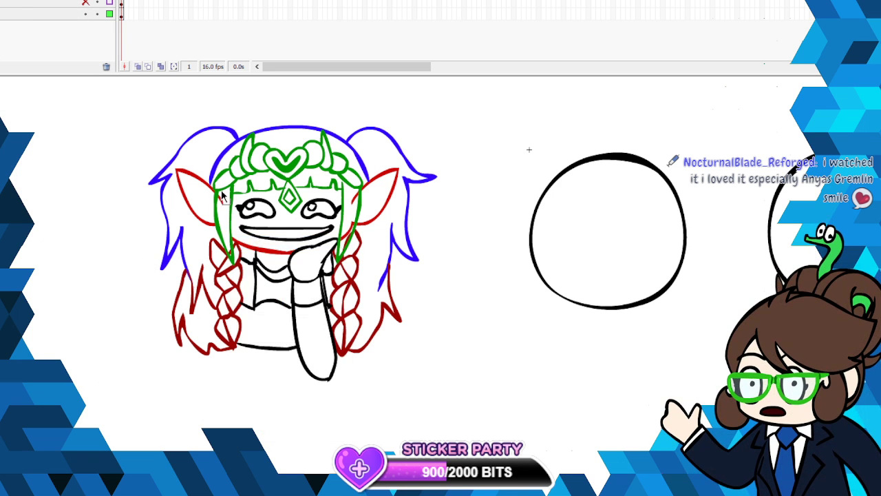
right_click(220, 196)
left_click(227, 205)
right_click(228, 249)
left_click(236, 260)
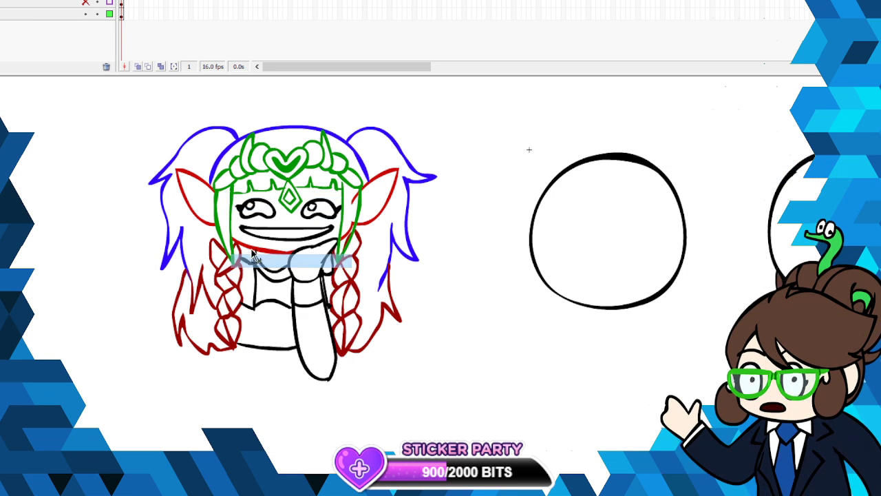
- Cut the red face, braid and ear line segments lying inside the right-hand green side lock
right_click(344, 225)
left_click(356, 235)
right_click(346, 237)
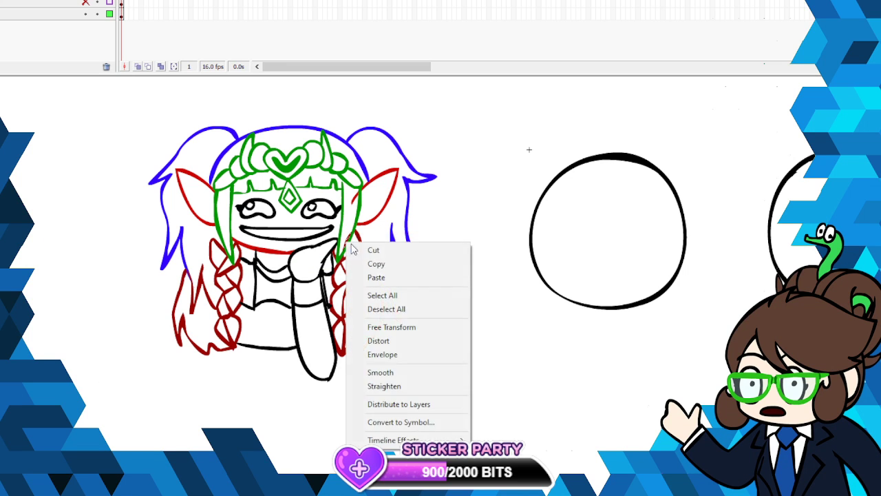
left_click(356, 246)
right_click(354, 201)
left_click(362, 210)
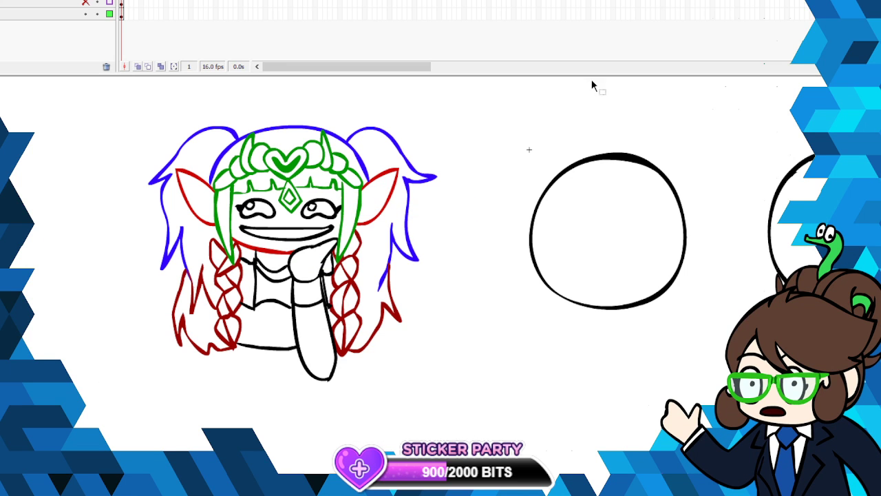
- Recolor the character's entire line art black and clear the selection
left_click(124, 1)
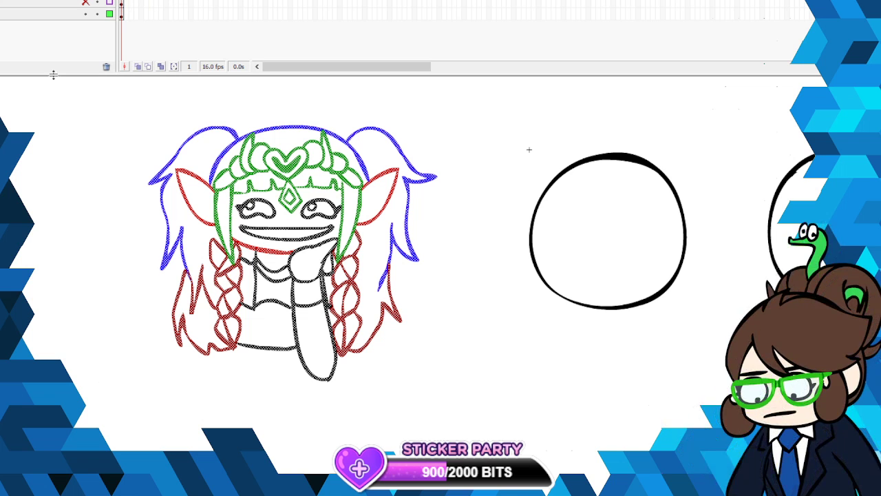
left_click(1, 114)
left_click(2, 137)
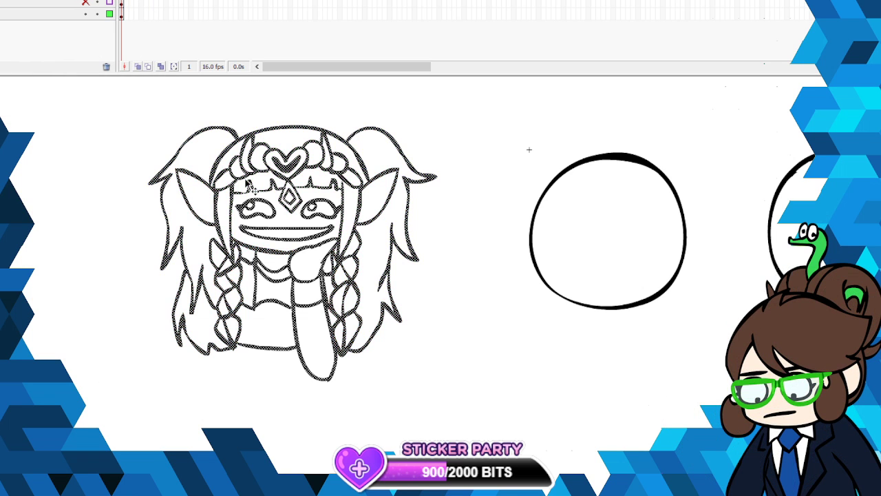
right_click(232, 216)
left_click(275, 232)
left_click(134, 330)
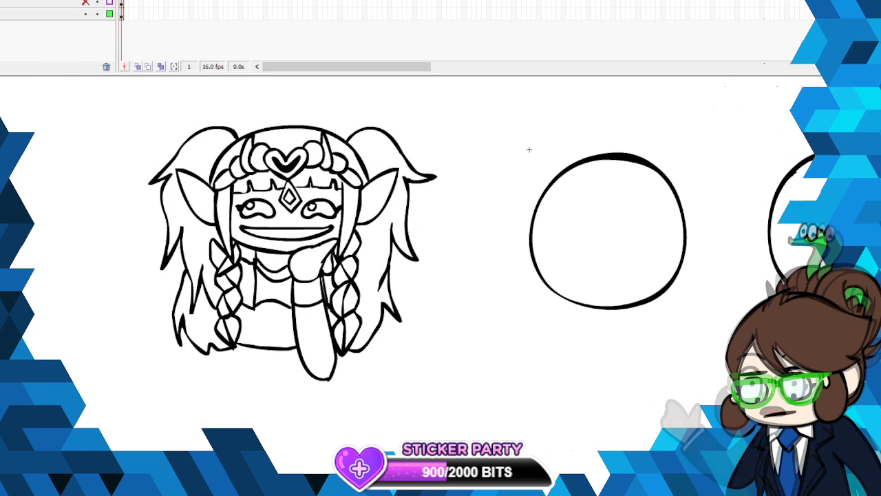
- Fill the face and both pointed ears with a light peach skin color
left_click(2, 114)
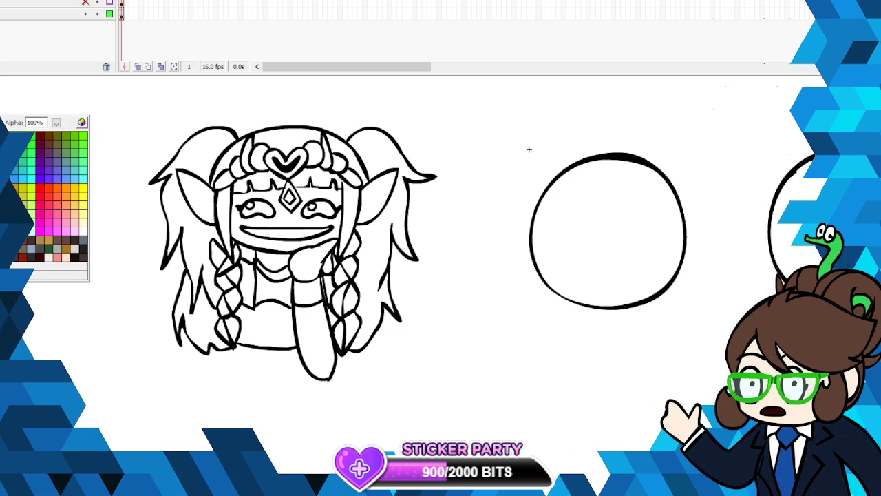
left_click(69, 249)
left_click(303, 209)
left_click(372, 191)
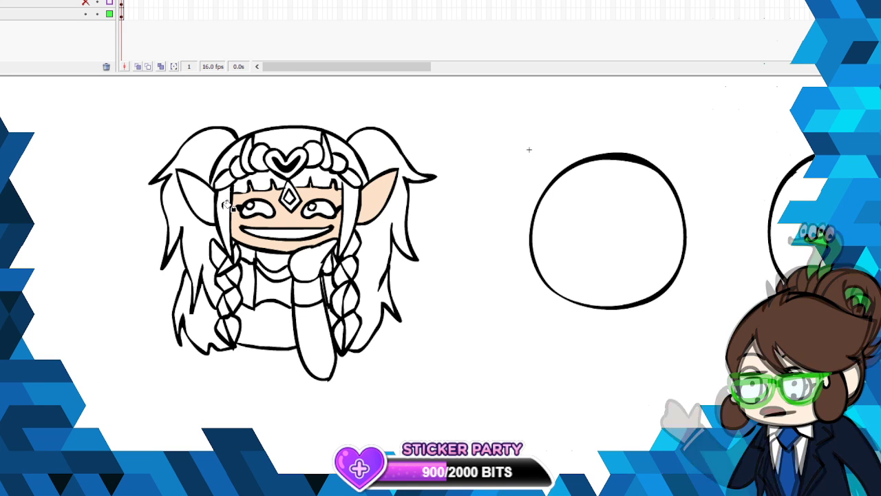
left_click(196, 196)
- Fill the hand, neck, chest, lower torso and forearm with the peach skin color
left_click(313, 258)
left_click(276, 269)
left_click(272, 314)
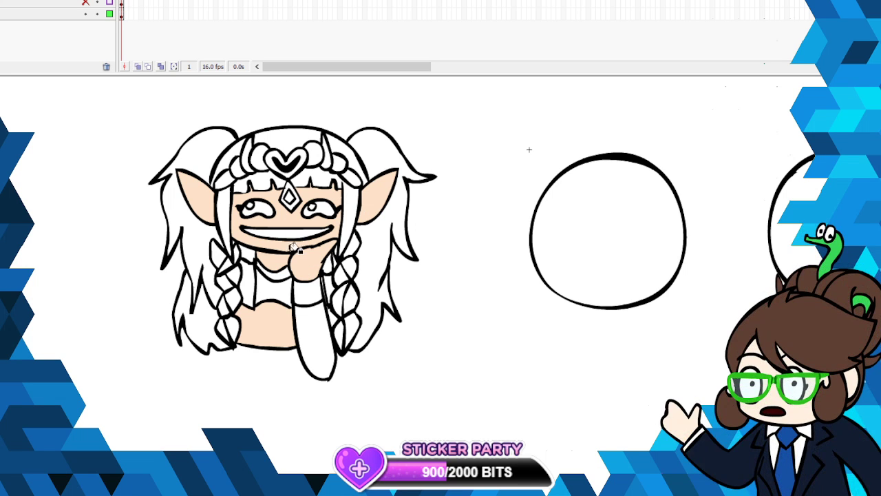
left_click(296, 275)
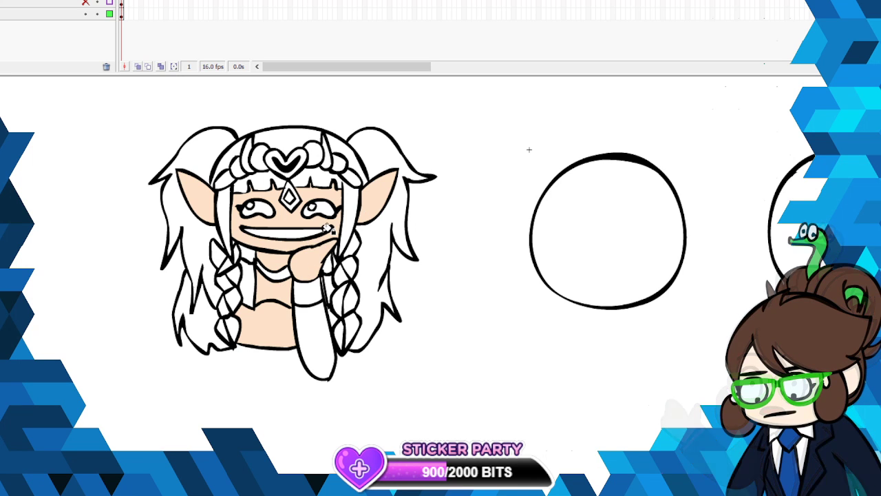
left_click(325, 332)
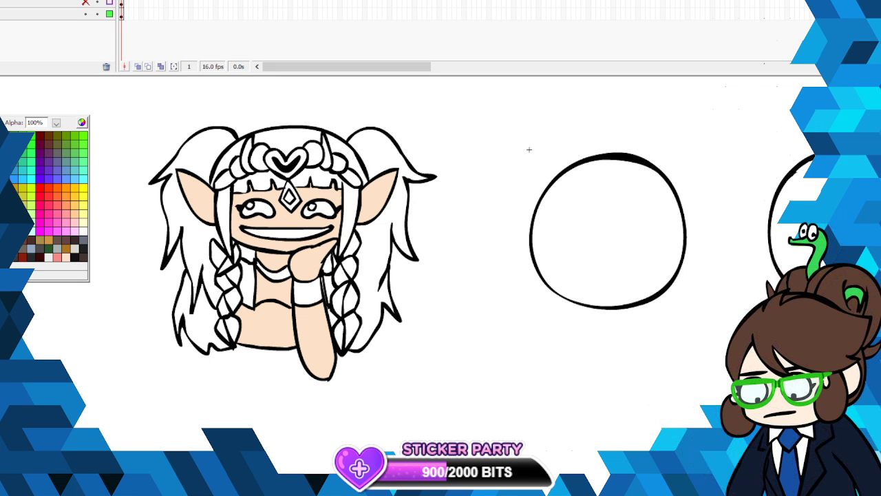
- Fill the pigtails, the crown of the head, the bangs and the side locks with dark green
left_click(1, 144)
left_click(208, 145)
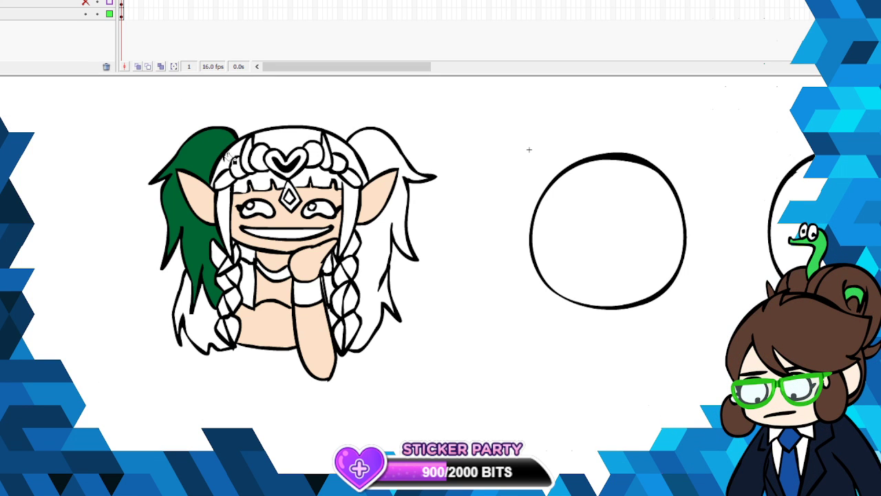
left_click(226, 164)
left_click(300, 135)
left_click(265, 180)
left_click(227, 197)
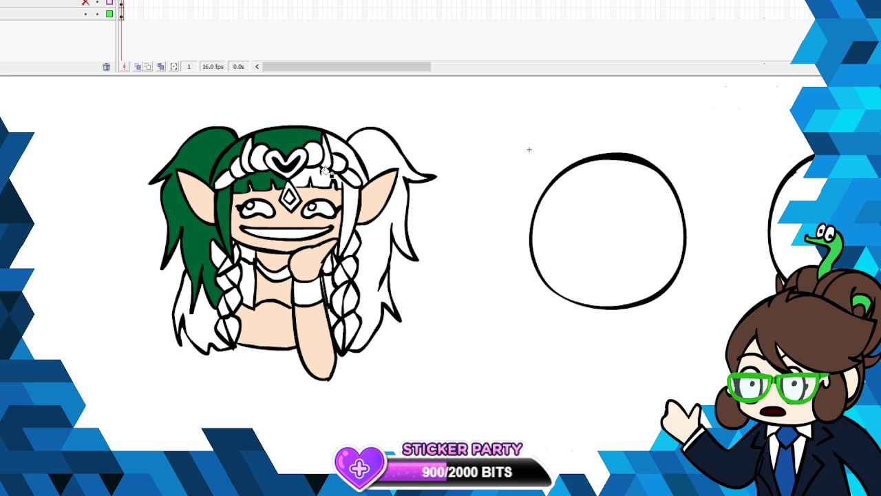
left_click(307, 179)
left_click(383, 150)
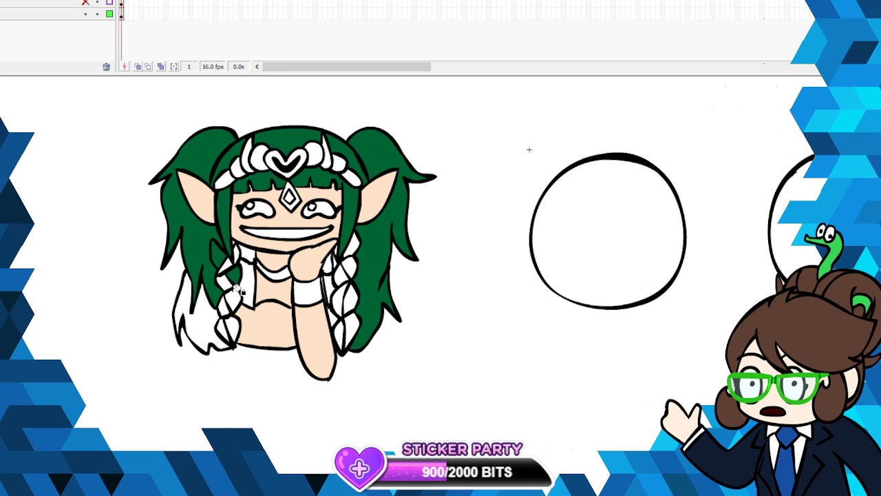
- Fill alternating braid segments and the lower part of the left-hand pigtail with dark green
left_click(223, 329)
left_click(343, 299)
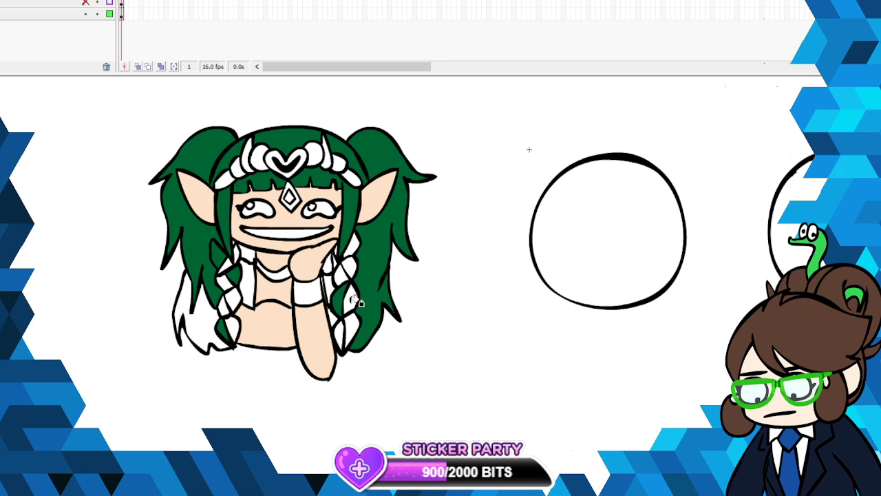
left_click(353, 268)
left_click(199, 315)
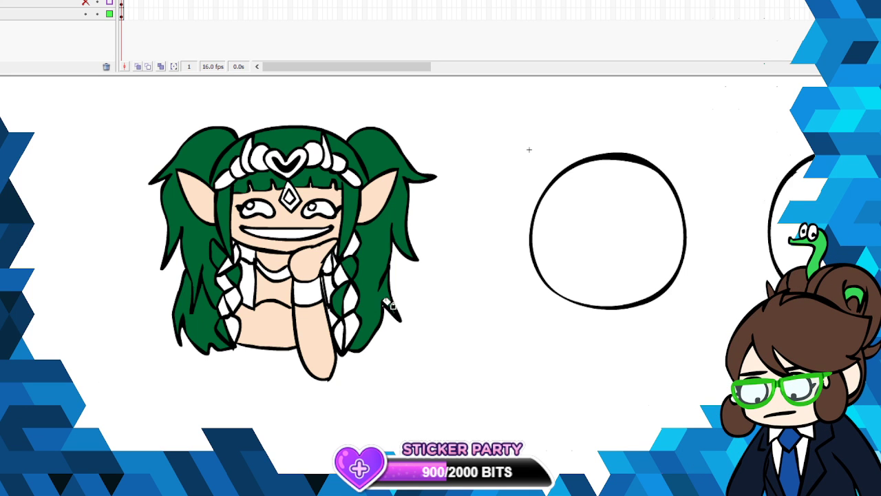
- Fill the chest and torso areas of the garment with dark navy blue
left_click(2, 265)
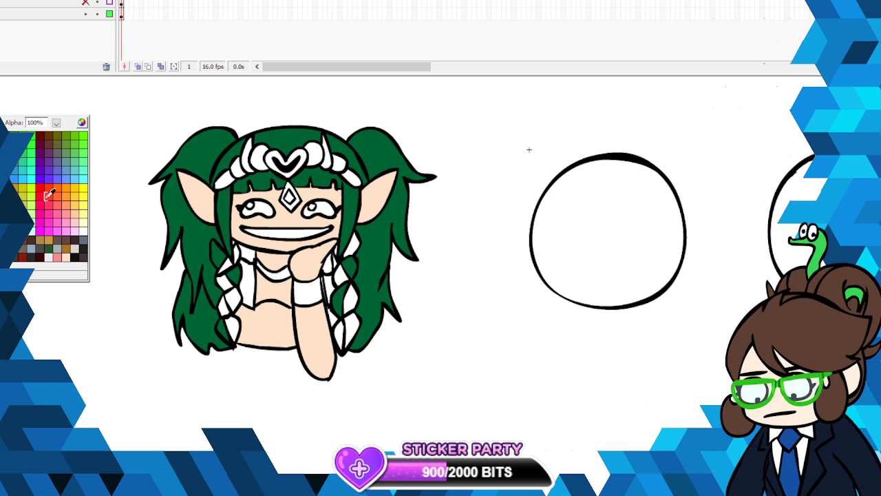
left_click(529, 150)
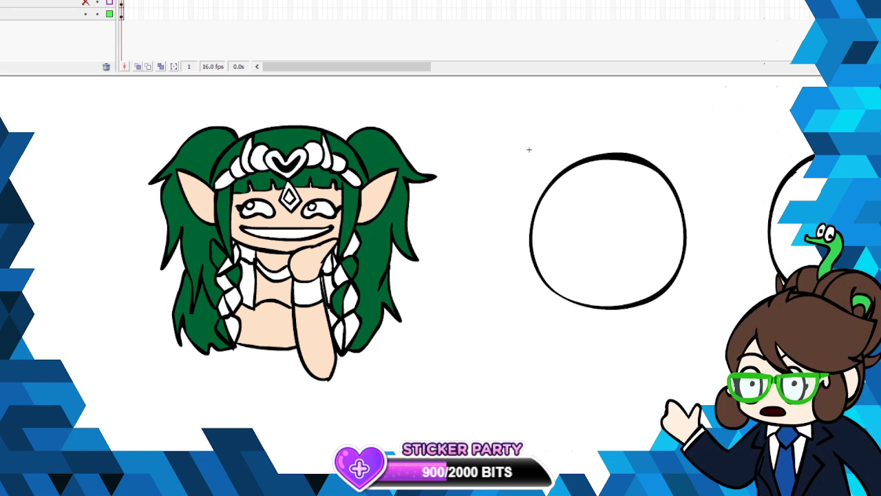
left_click(279, 290)
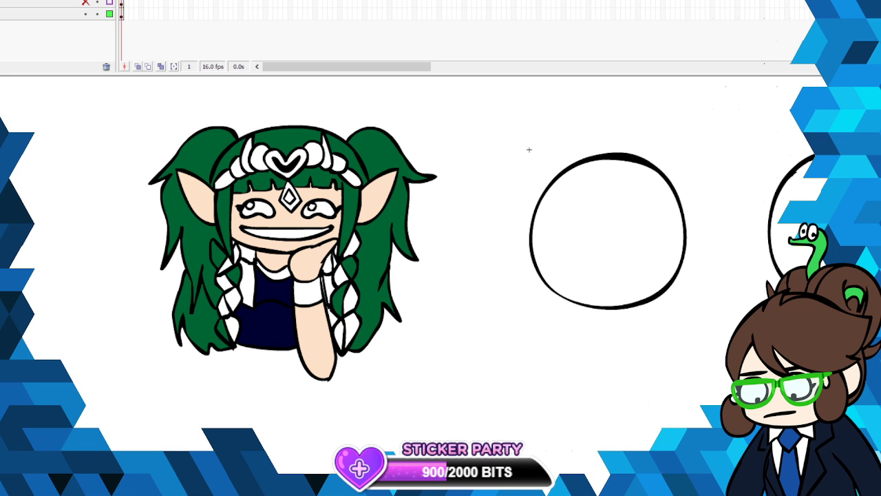
- Fill the necklace with yellow and the garment's upper chest and shoulder strap areas with dark navy blue
left_click(279, 273)
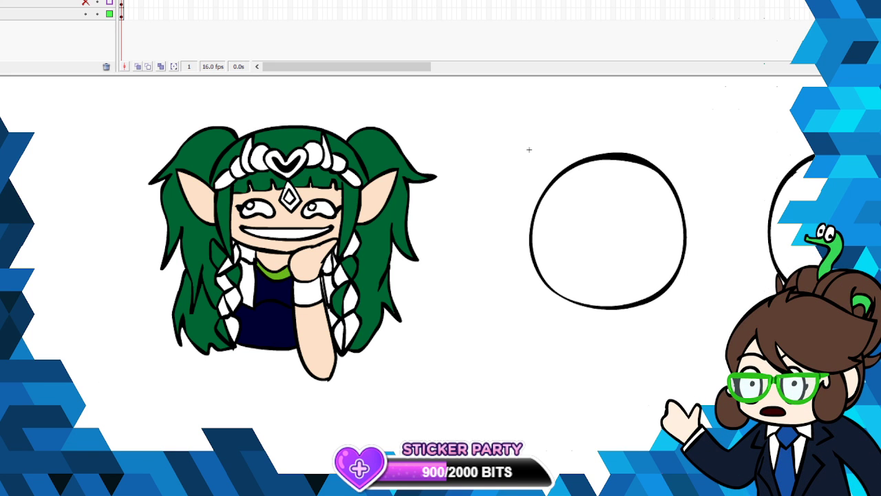
left_click(277, 274)
left_click(1, 122)
left_click(266, 294)
left_click(251, 277)
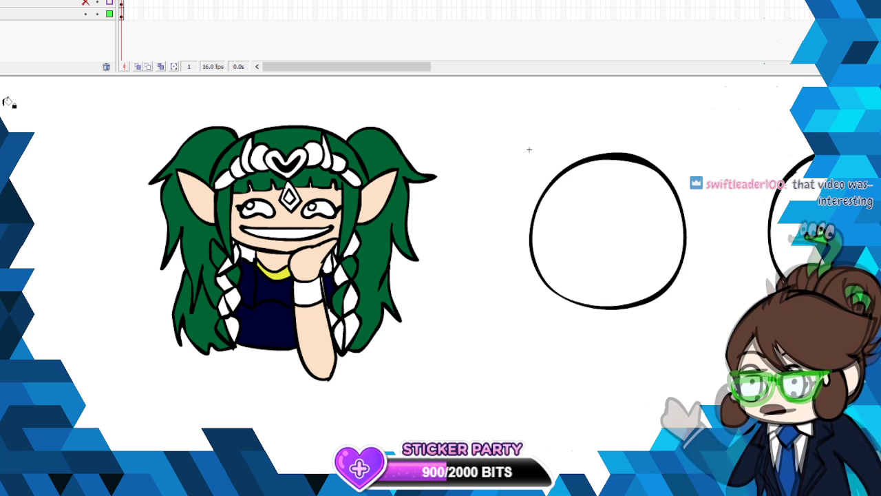
- Fill the upper chest below the necklace with the peach skin color and the hair gap beside the neck with dark green
left_click(2, 123)
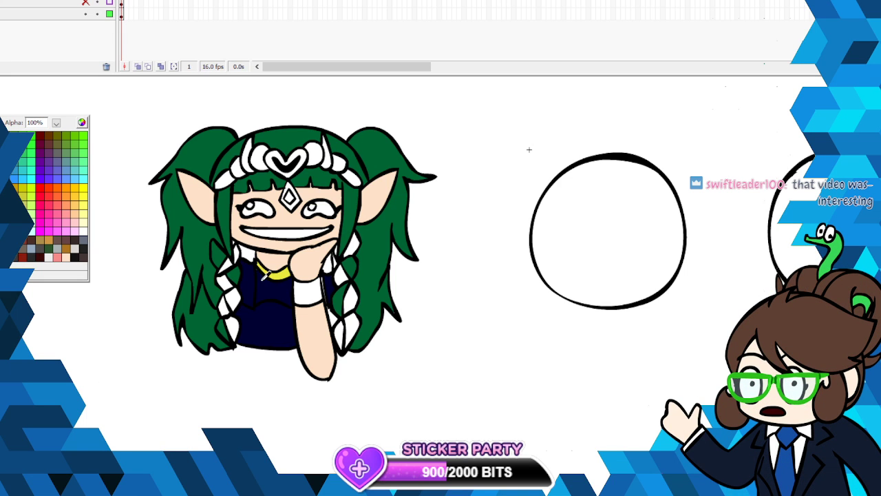
left_click(272, 258)
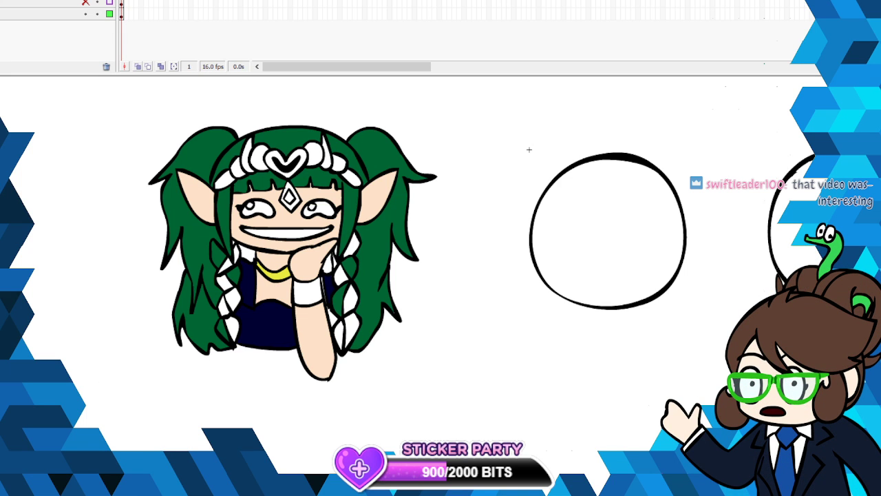
left_click(1, 122)
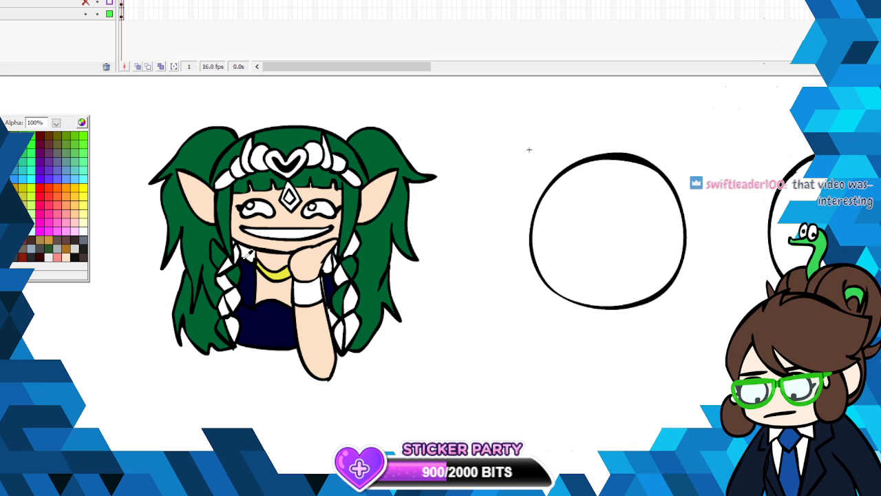
left_click(208, 254)
left_click(247, 253)
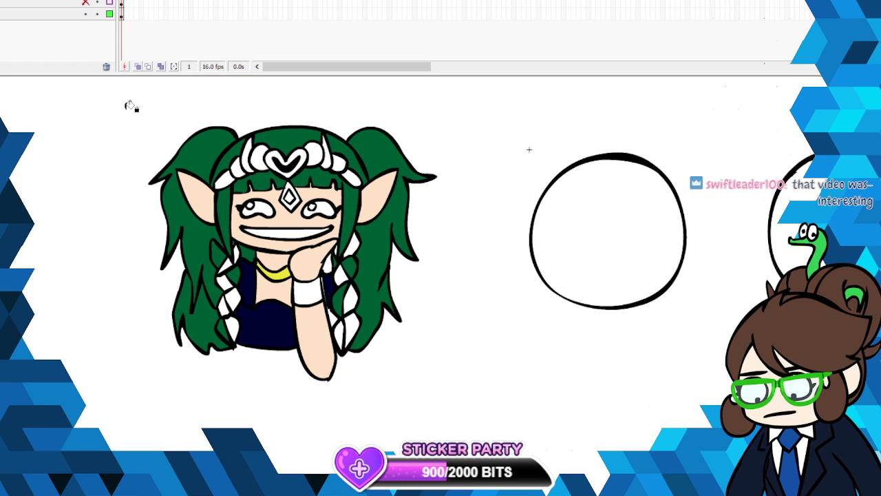
- Fill the small gap between the hand and the right-hand braid with the garment's dark navy blue
left_click(1, 119)
left_click(265, 321)
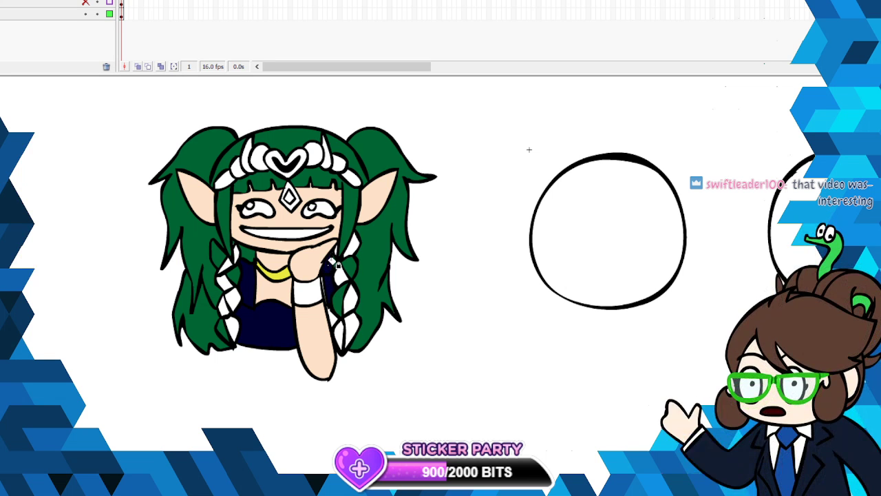
left_click(329, 265)
key("ctrl+a")
right_click(290, 174)
left_click(325, 203)
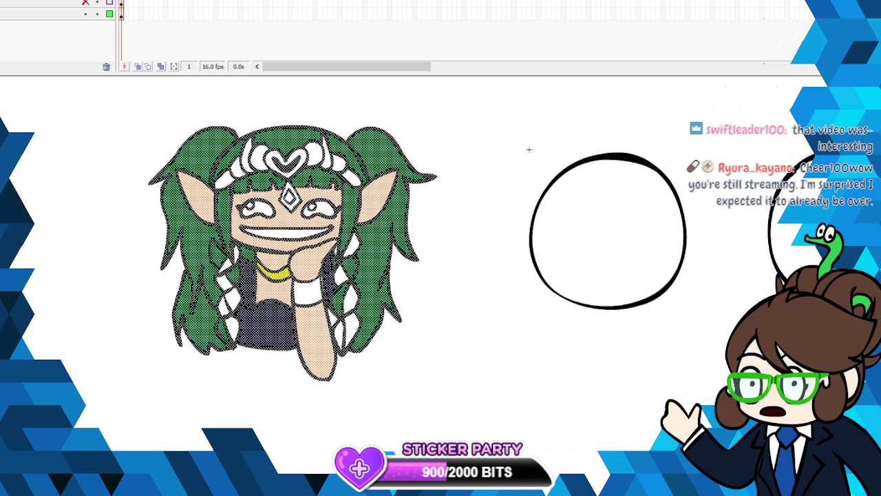
left_click(529, 149)
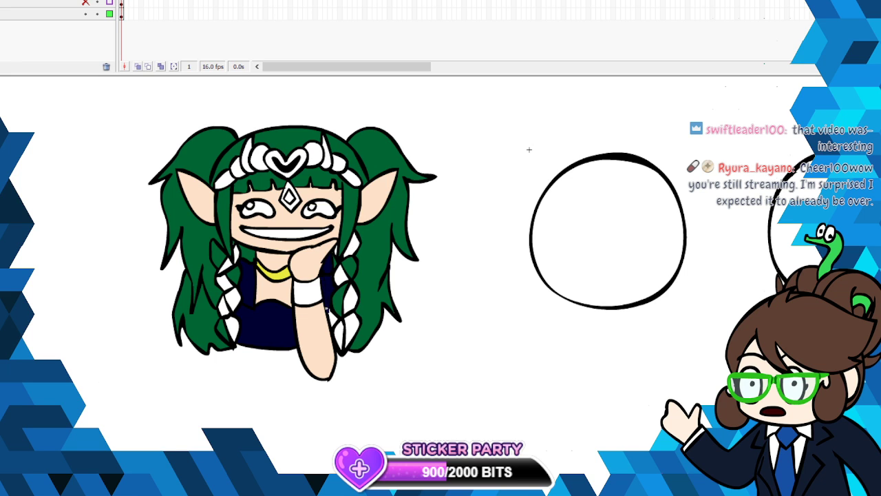
- Fill the gap between the forearm and the right-hand braid with the peach skin color
left_click(2, 122)
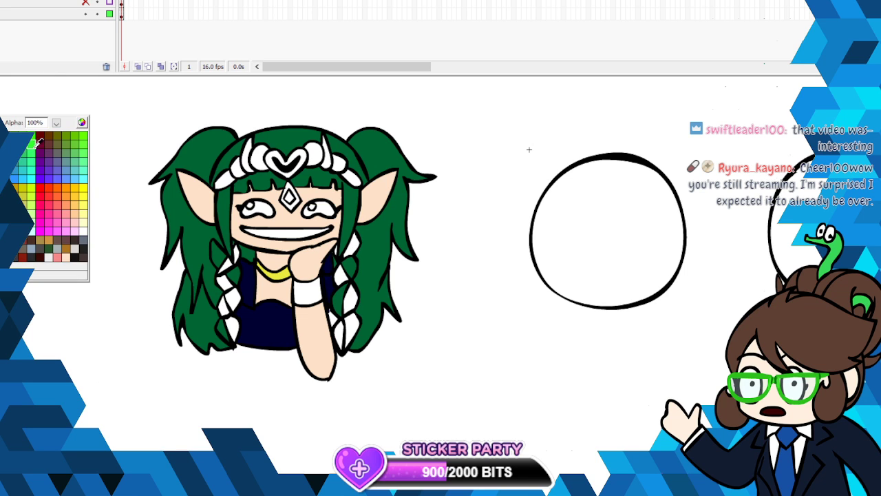
left_click(317, 337)
left_click(333, 319)
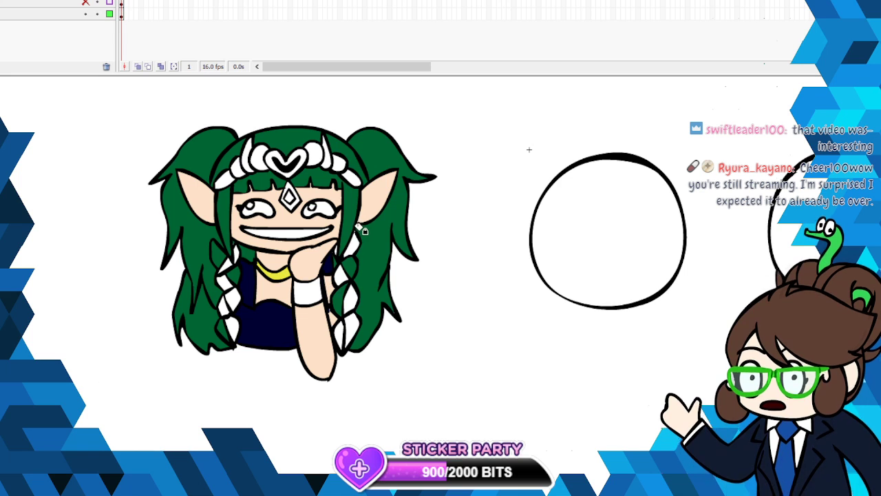
- Fill the wristband and alternating segments of both braids with salmon pink
left_click(1, 123)
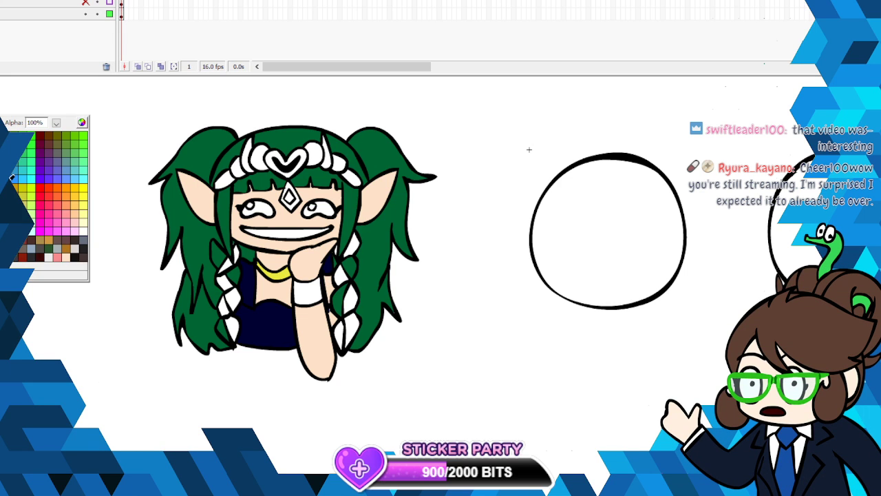
left_click(59, 261)
left_click(312, 294)
left_click(224, 279)
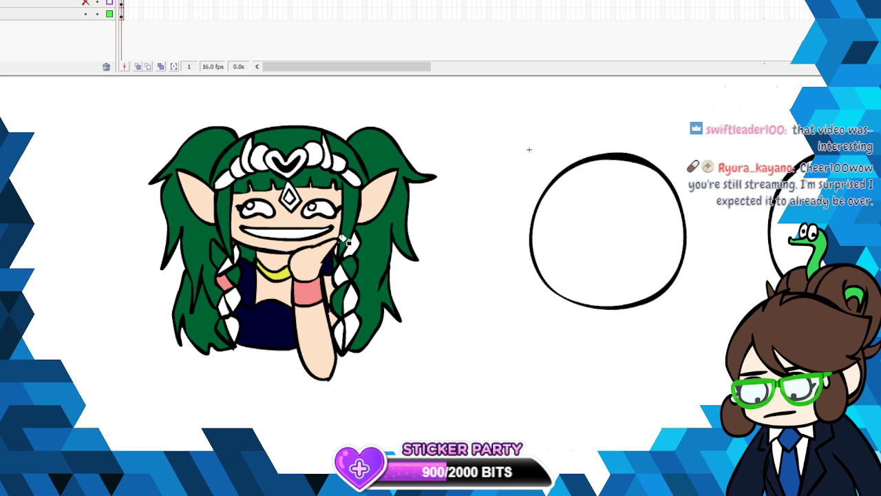
left_click(349, 247)
left_click(341, 328)
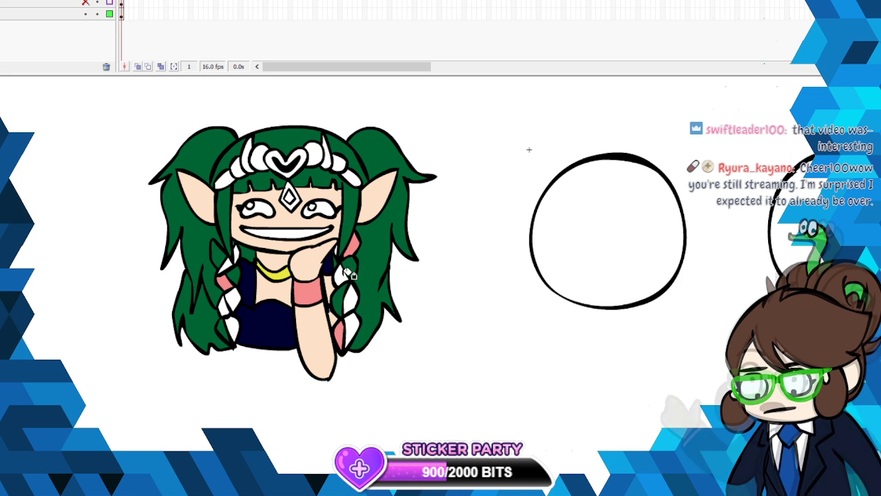
left_click(231, 324)
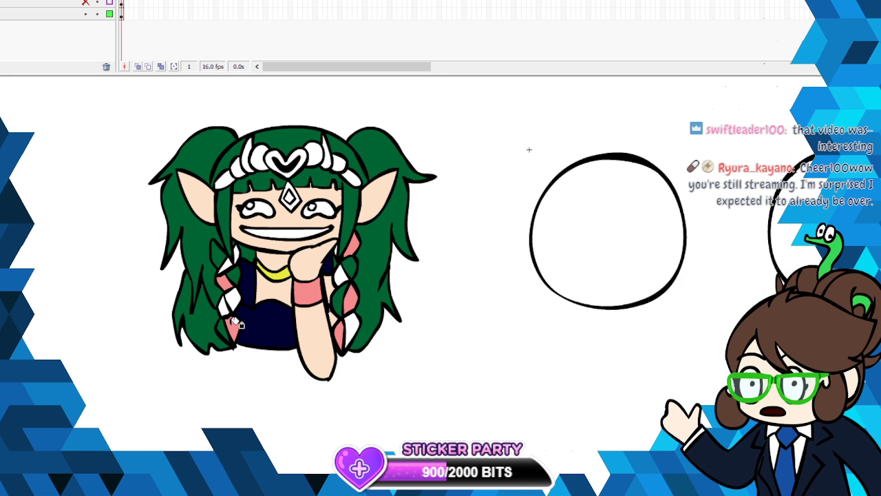
left_click(223, 307)
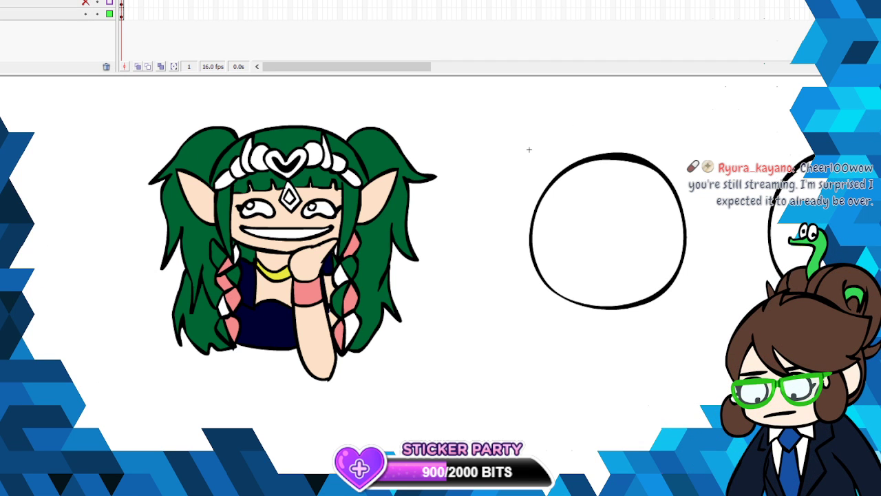
- Fill the segments between the pink ones in both braids with blue
left_click(223, 280)
left_click(224, 302)
left_click(234, 321)
left_click(355, 320)
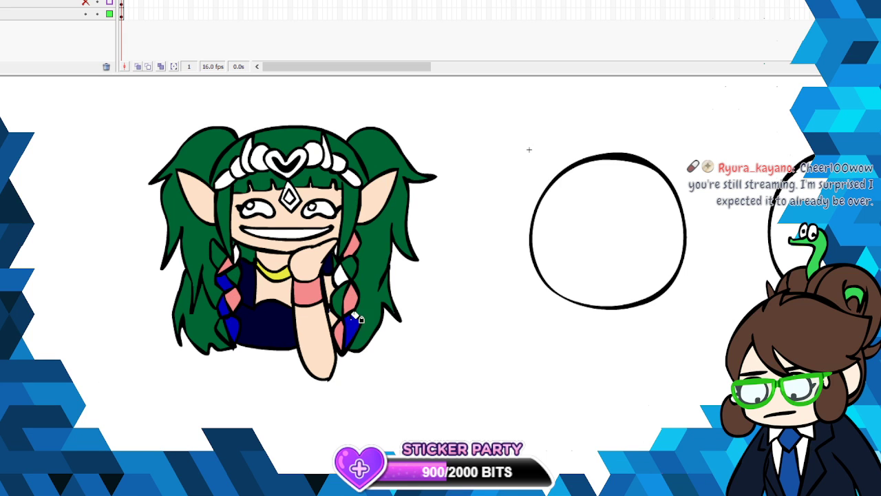
left_click(344, 274)
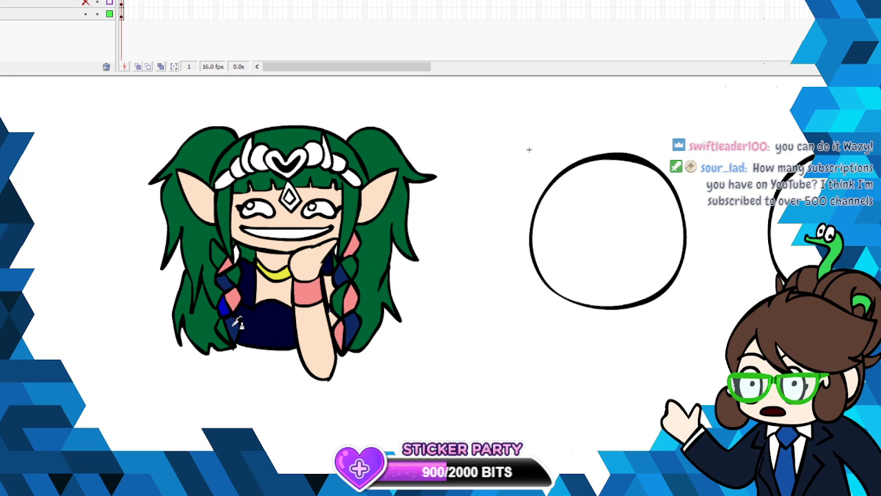
- Fill the lowest segment of the left-hand braid and a middle segment of the right-hand braid with white
left_click(1, 115)
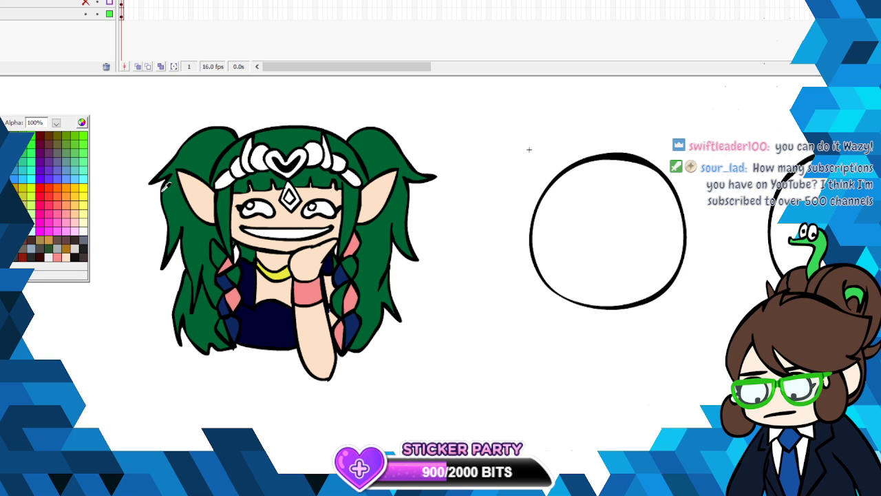
left_click(236, 255)
left_click(231, 326)
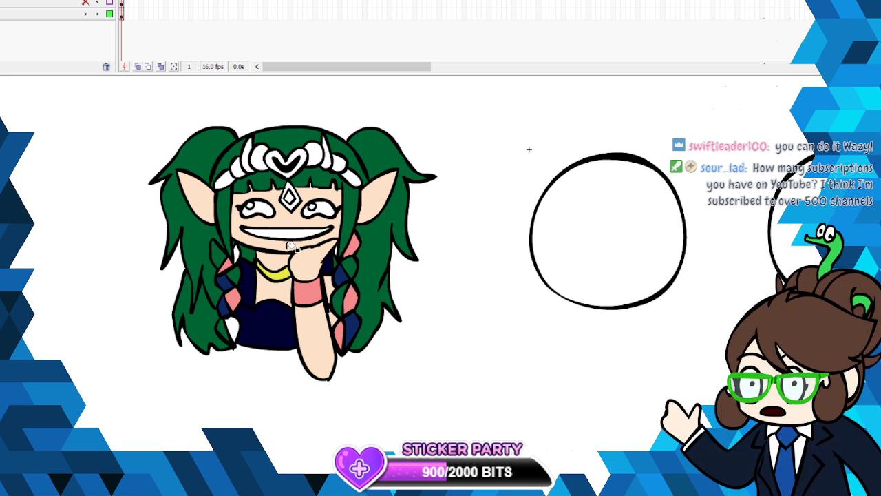
left_click(342, 294)
- Replace the remaining blue braid segments with dark green and white so they alternate with the pink ones
left_click(2, 110)
left_click(234, 271)
left_click(224, 282)
left_click(224, 305)
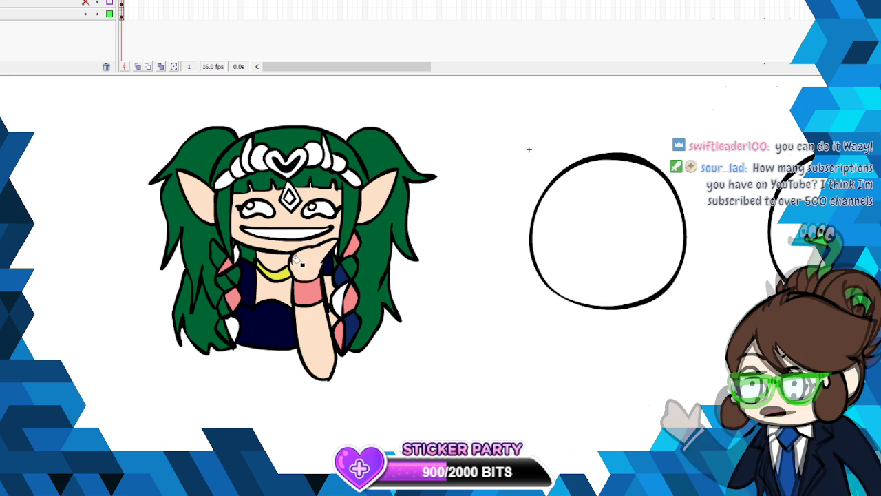
left_click(346, 275)
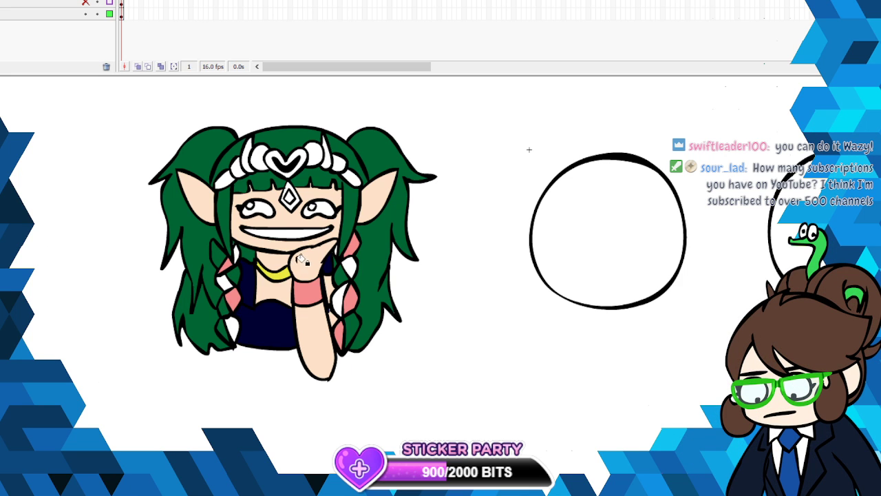
left_click(223, 325)
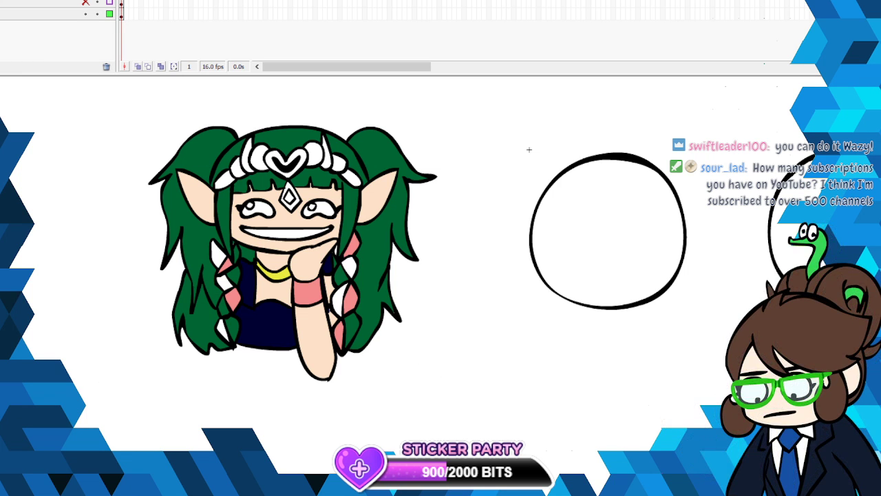
- Mix a golden orange with RGB 233, 174, 65 and fill the necklace, the tiara's heart and the round ornament beside it
left_click(2, 112)
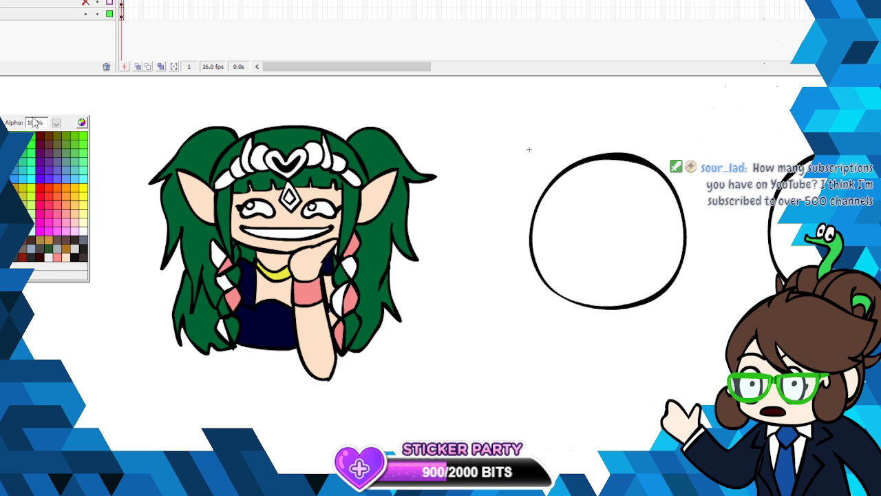
left_click(81, 122)
left_click(509, 133)
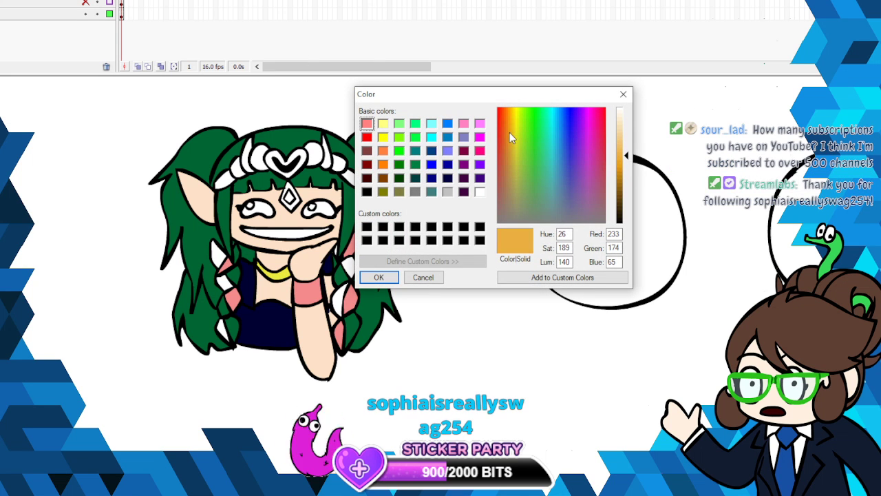
key("Return")
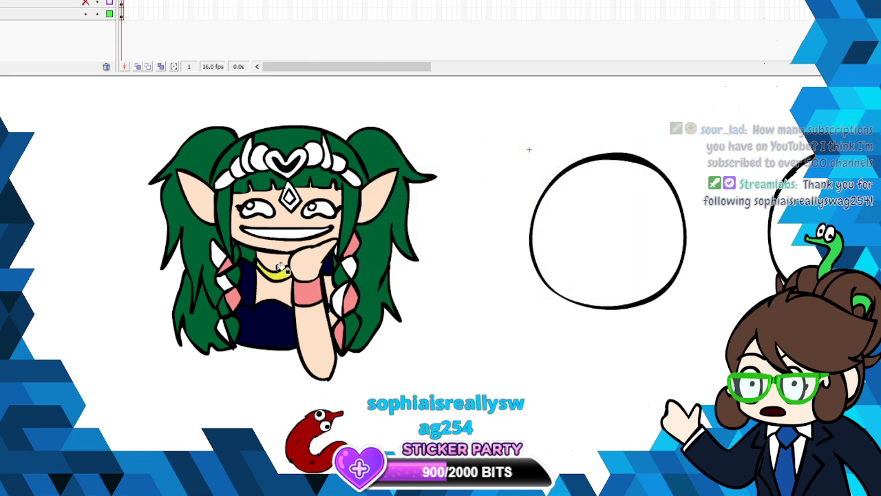
left_click(300, 154)
left_click(313, 153)
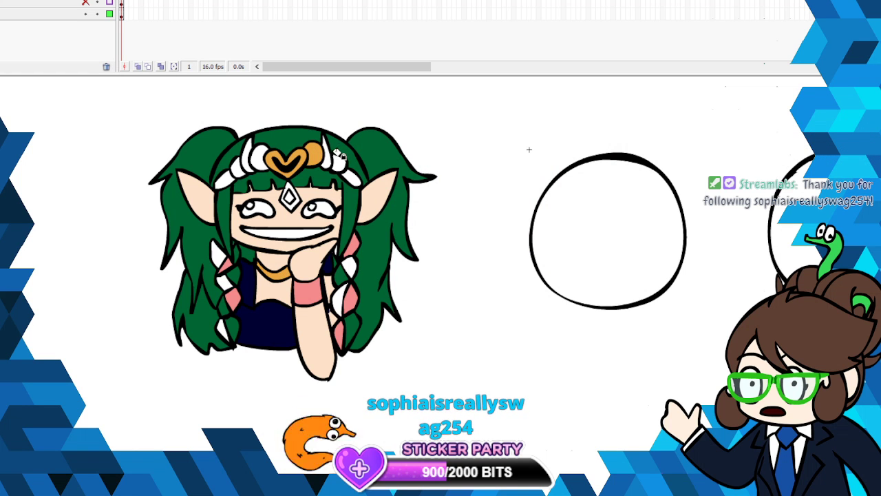
- Fill the tiara's remaining ornaments, horns and outer side pieces with the golden orange
left_click(257, 150)
left_click(250, 149)
left_click(326, 153)
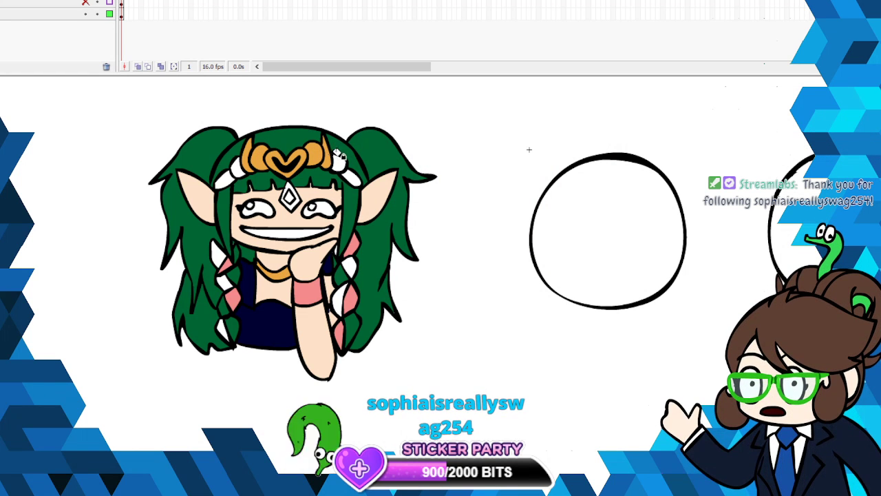
left_click(338, 163)
left_click(352, 177)
left_click(239, 166)
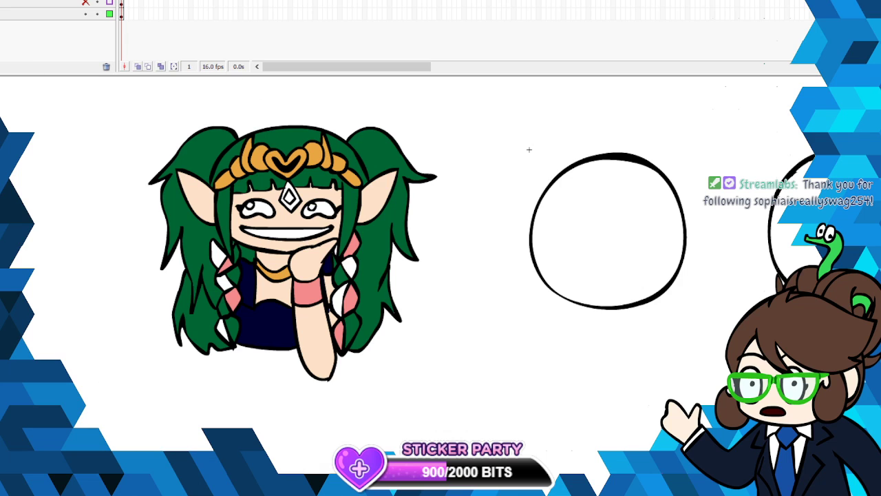
- Fill the two round ornaments flanking the tiara's heart with off-white and the forehead diamond with the golden orange
left_click(48, 257)
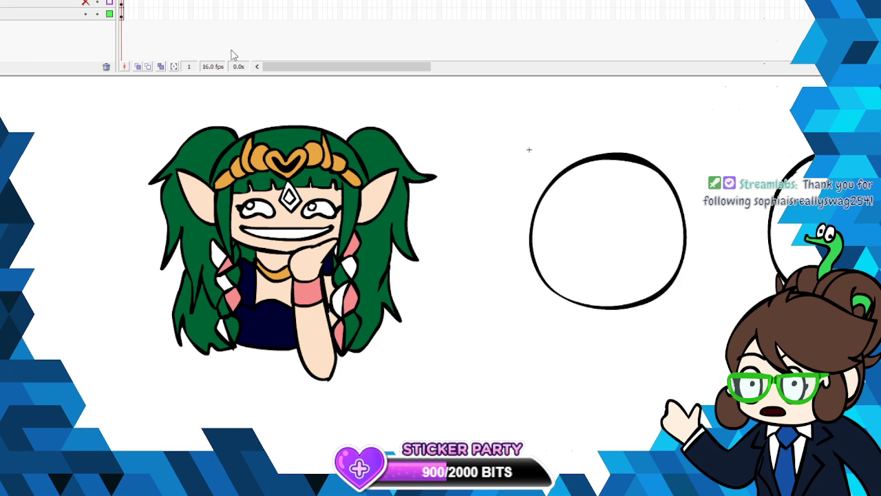
left_click(259, 156)
left_click(315, 155)
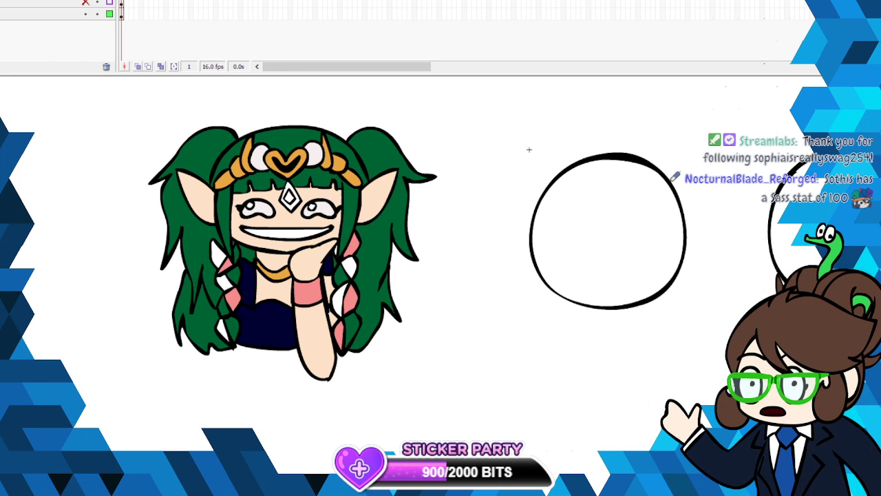
left_click(2, 122)
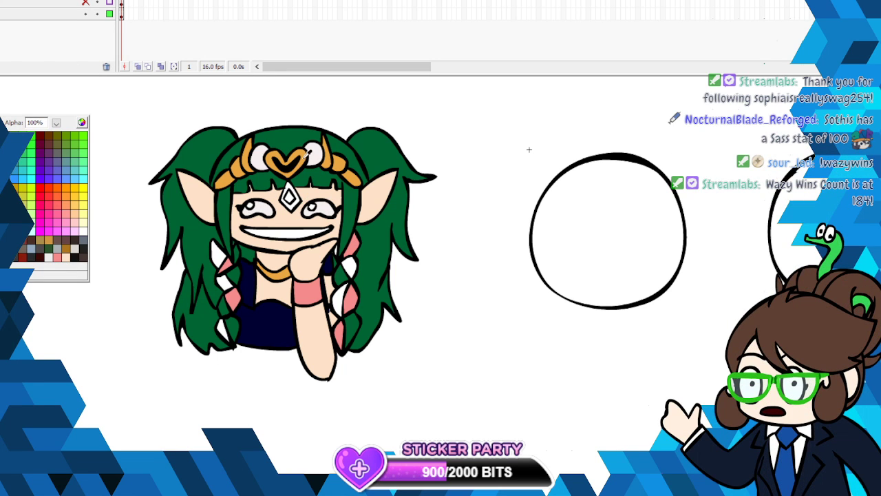
left_click(300, 174)
left_click(289, 197)
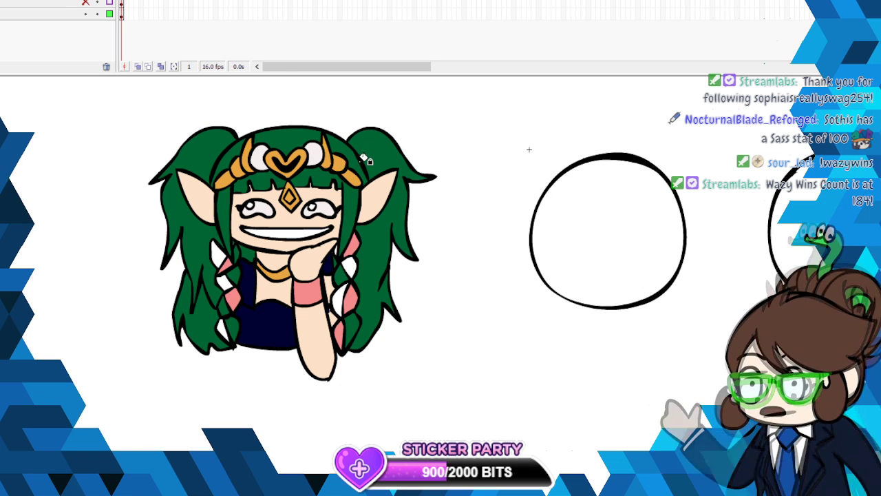
- Add white trim along the garment's neckline and strap, and fill the small area beside the hand with dark green
left_click(2, 122)
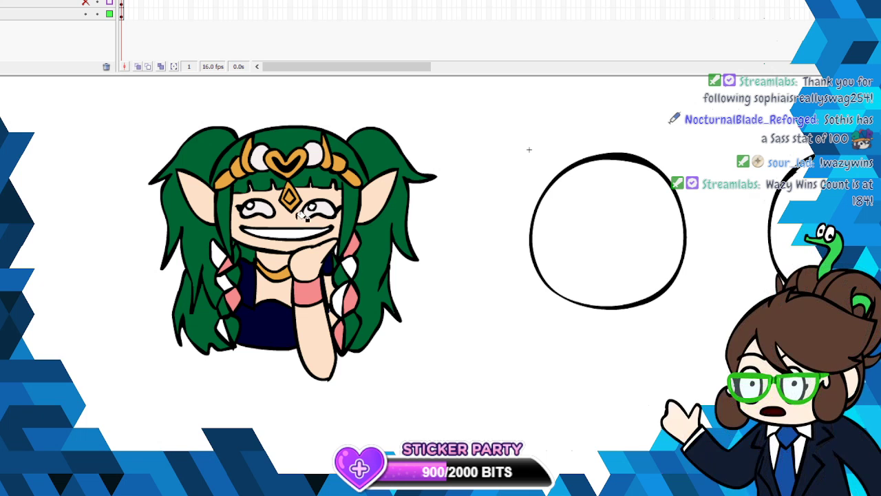
left_click(8, 241)
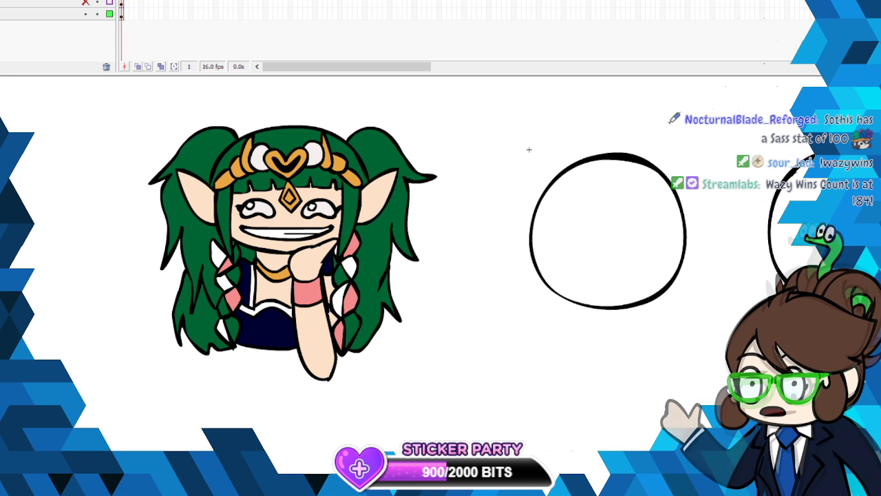
left_click(43, 108)
left_click(340, 276)
left_click(329, 267)
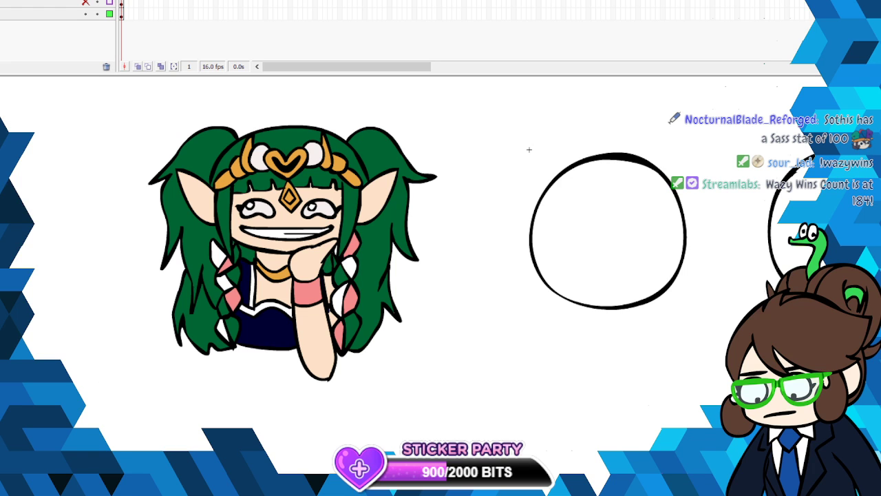
- Fill the remaining garment area beside the raised hand with dark navy
left_click(5, 110)
left_click(290, 269)
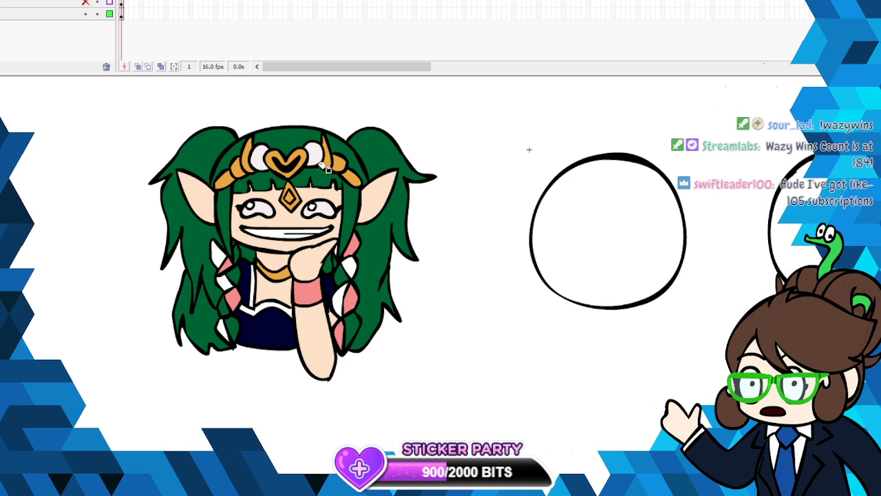
- Fill both irises with bright green and show the hidden red sketch layer
left_click(2, 119)
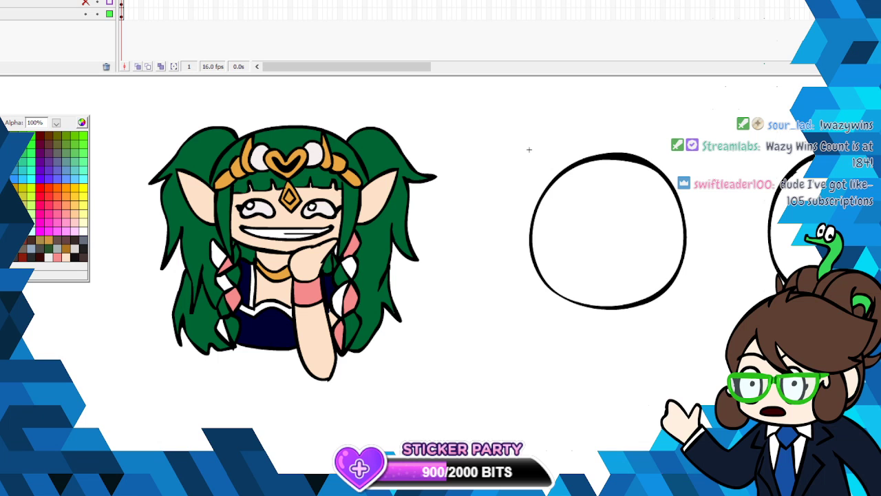
left_click(13, 153)
left_click(251, 206)
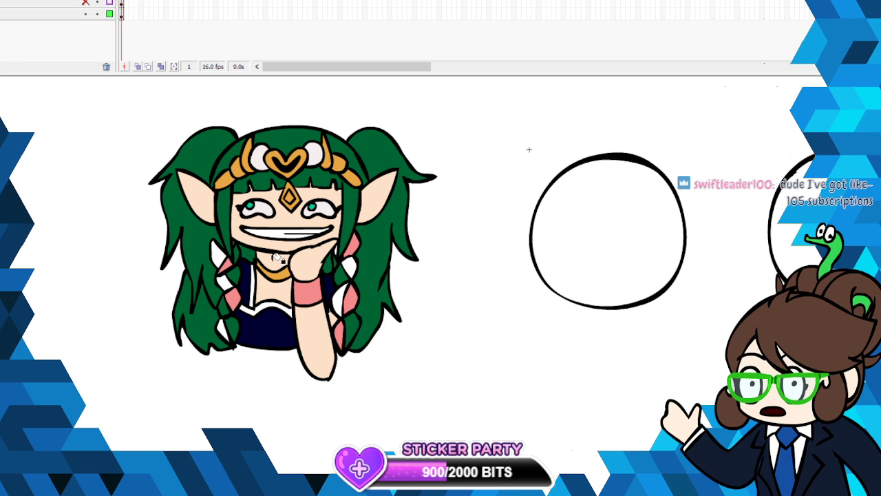
left_click(252, 201)
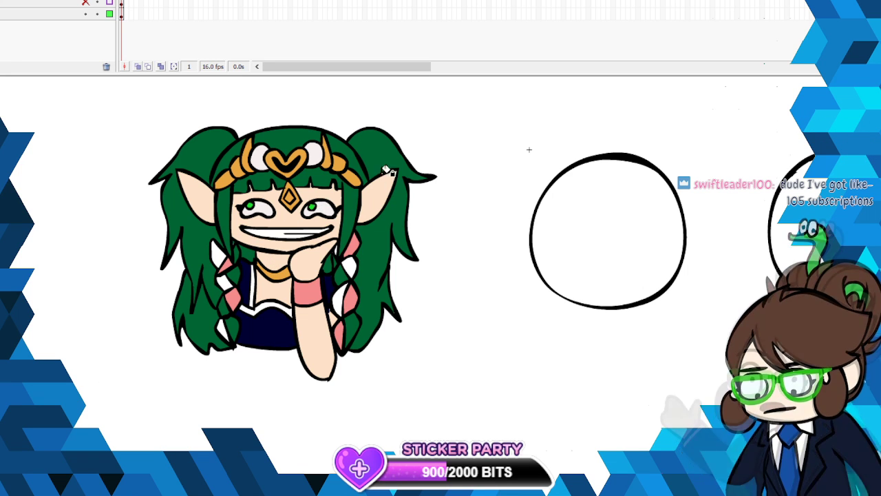
left_click(106, 3)
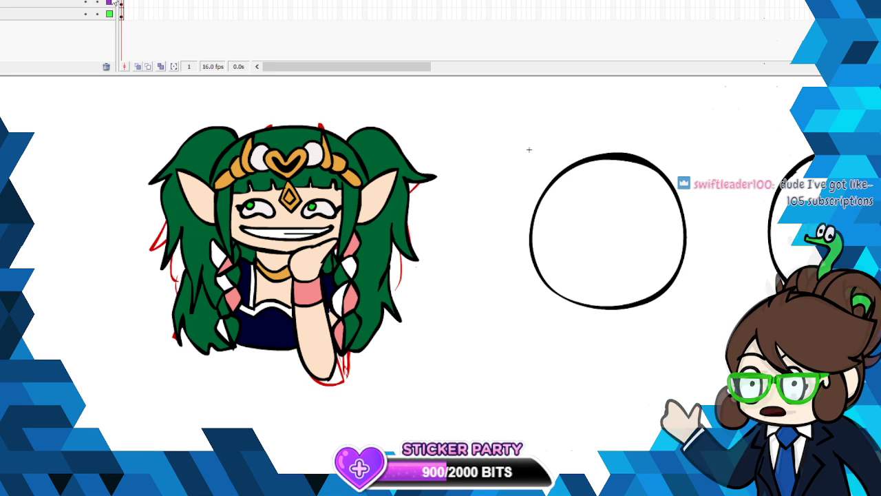
- Try to scale the whole colored character down and fit it over the nearest empty circle
key("ctrl+a")
right_click(322, 213)
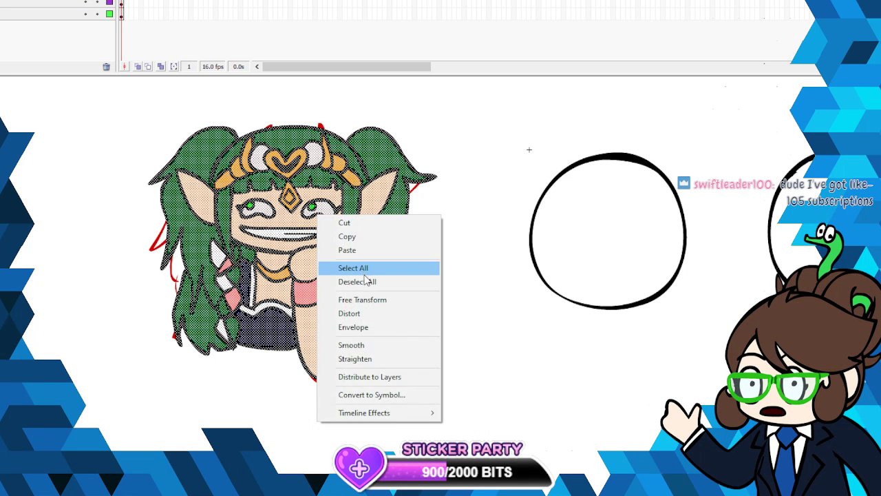
left_click(362, 299)
left_click_drag(437, 127, 365, 190)
mouse_move(265, 301)
left_mouse_down()
mouse_move(289, 283)
mouse_move(627, 266)
left_mouse_up()
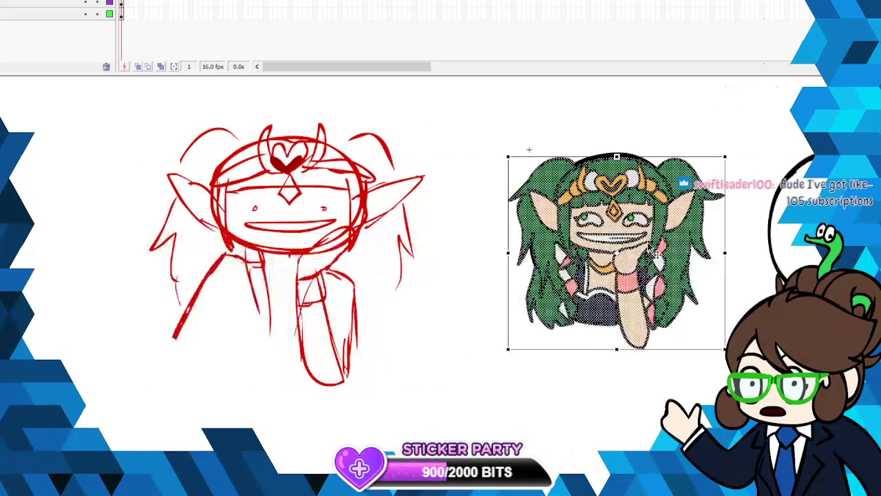
left_click_drag(687, 177, 686, 176)
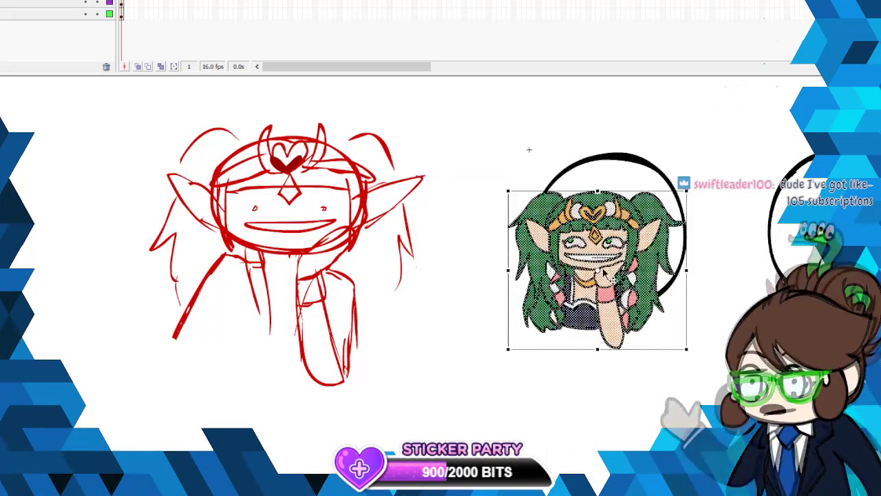
mouse_move(607, 273)
left_mouse_down()
mouse_move(624, 246)
mouse_move(376, 288)
mouse_move(382, 304)
mouse_move(618, 267)
left_mouse_up()
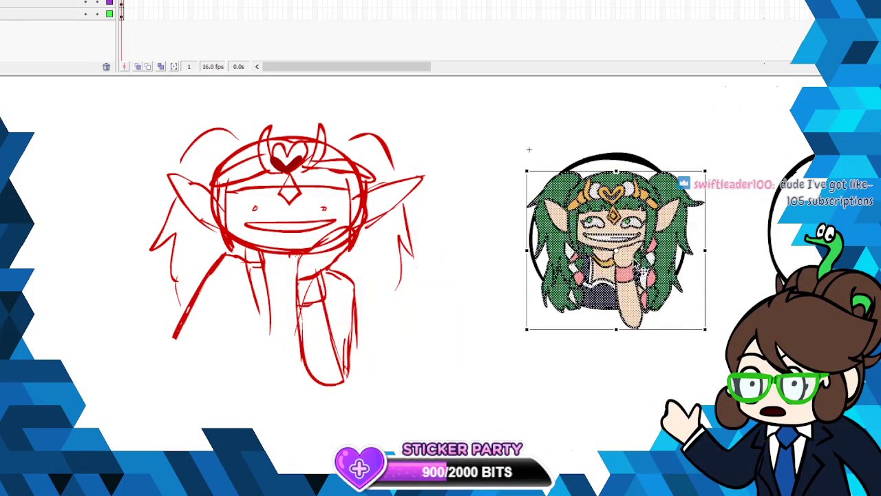
left_click(494, 375)
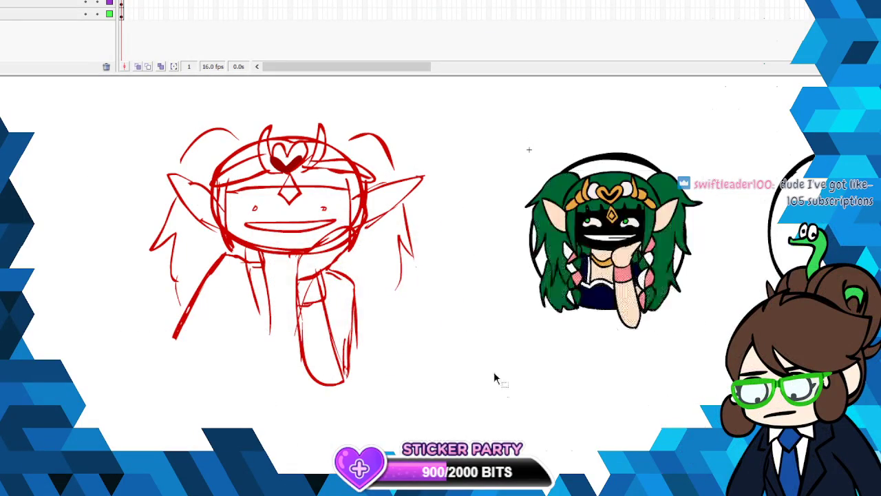
- Cut the red rough sketch and paste it back in place
left_click(289, 176)
right_click(289, 175)
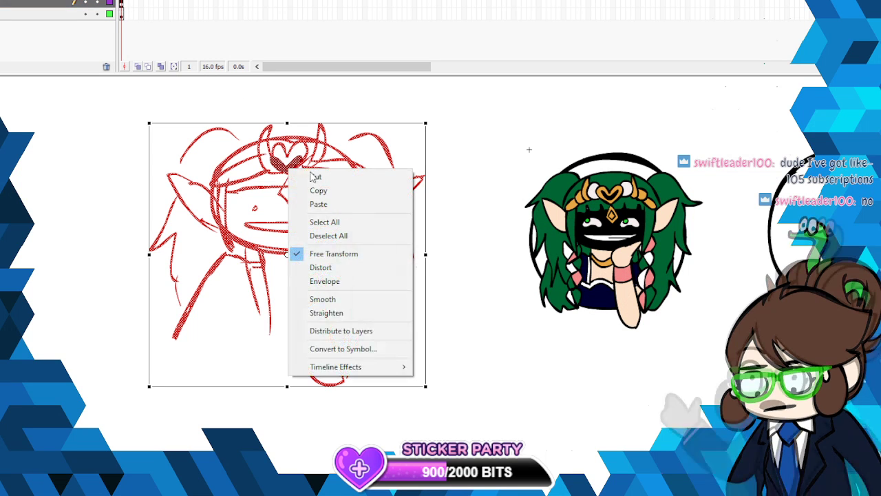
left_click(316, 176)
scroll(413, 239, "right", 6)
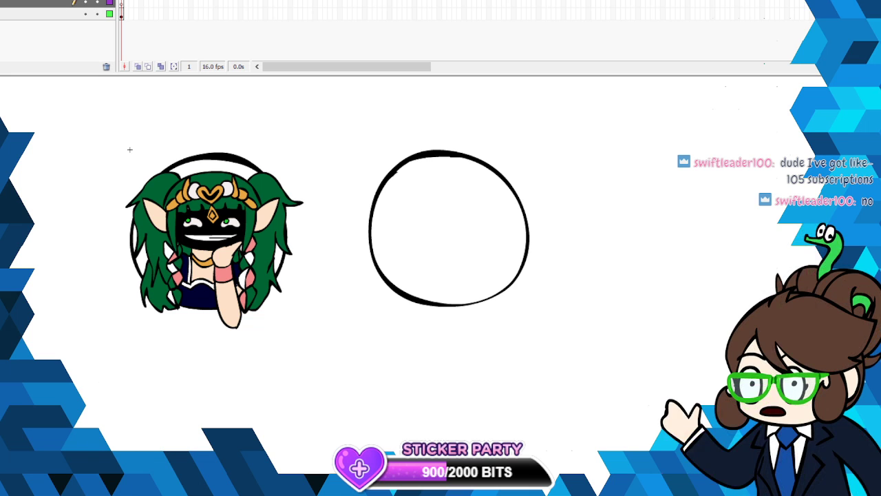
key("ctrl+shift+v")
- Reselect the shrunken character and examine the fill of its face up close
left_click(41, 1)
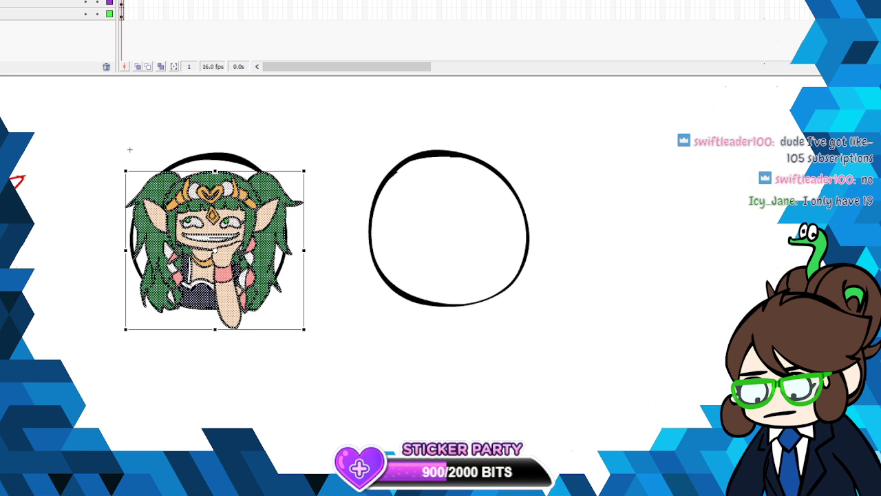
right_click(231, 226)
left_click(255, 241)
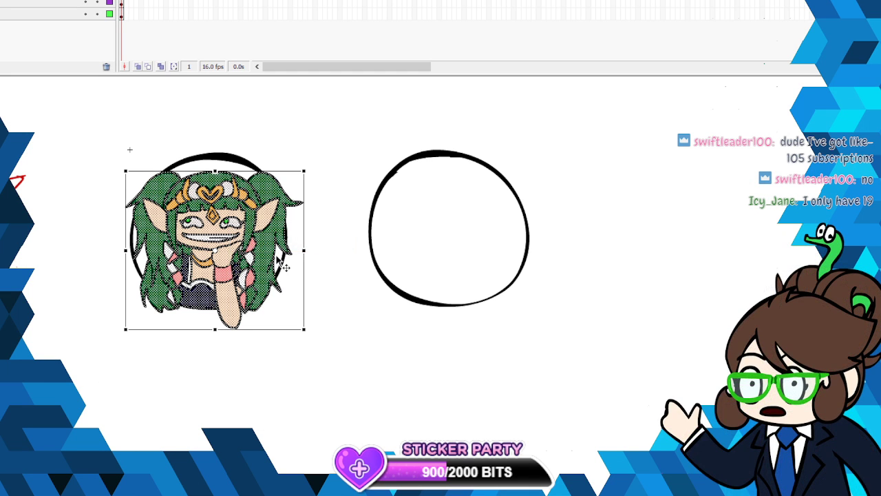
left_click(313, 278)
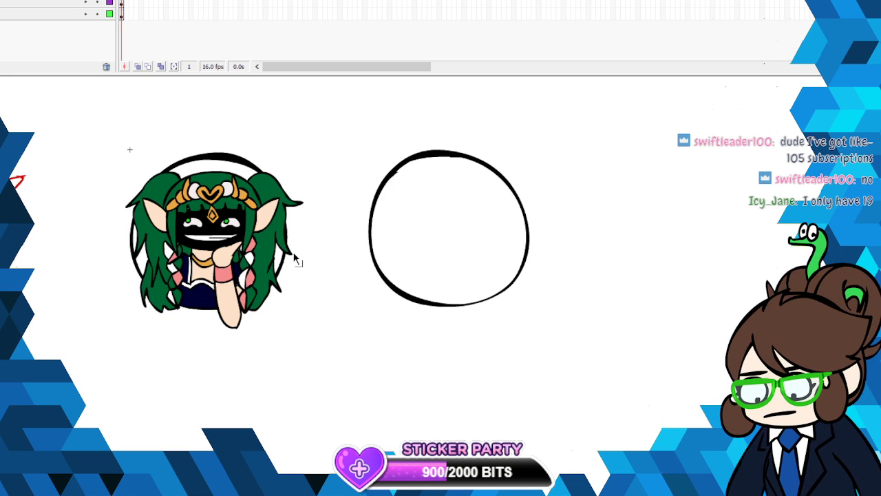
left_click(4, 0)
left_click(35, 0)
left_click(259, 130)
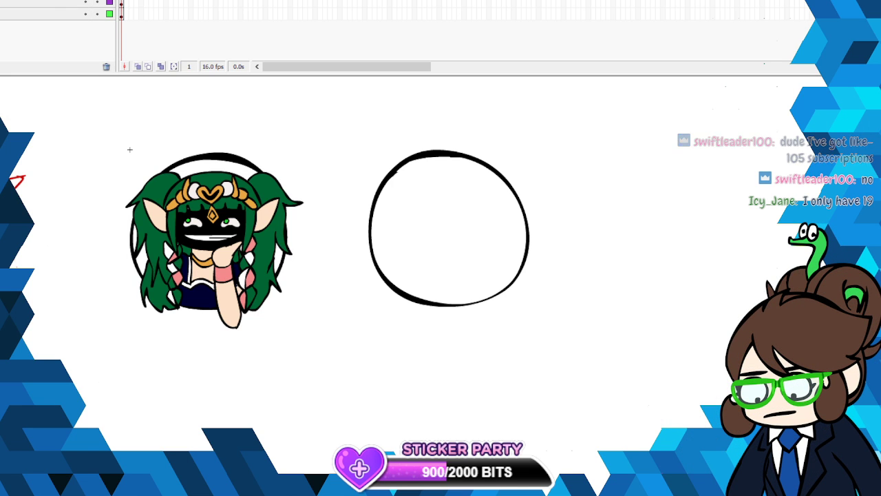
left_click(4, 0)
left_click(34, 0)
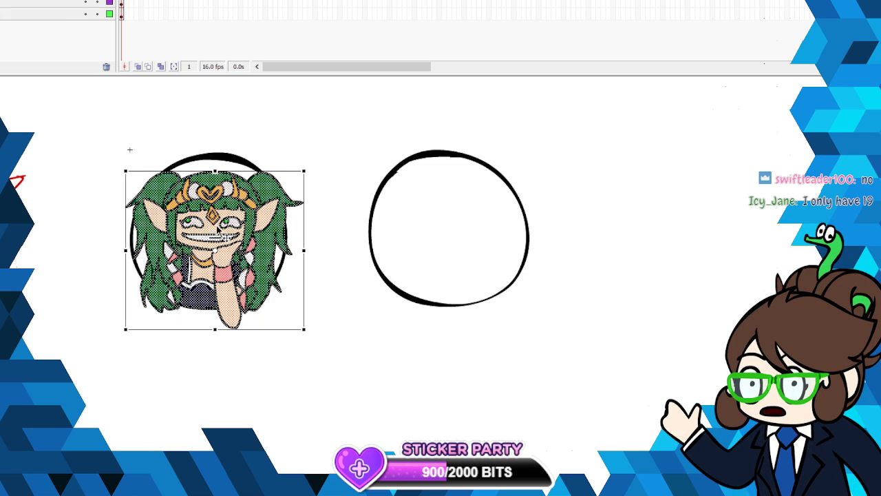
key("v")
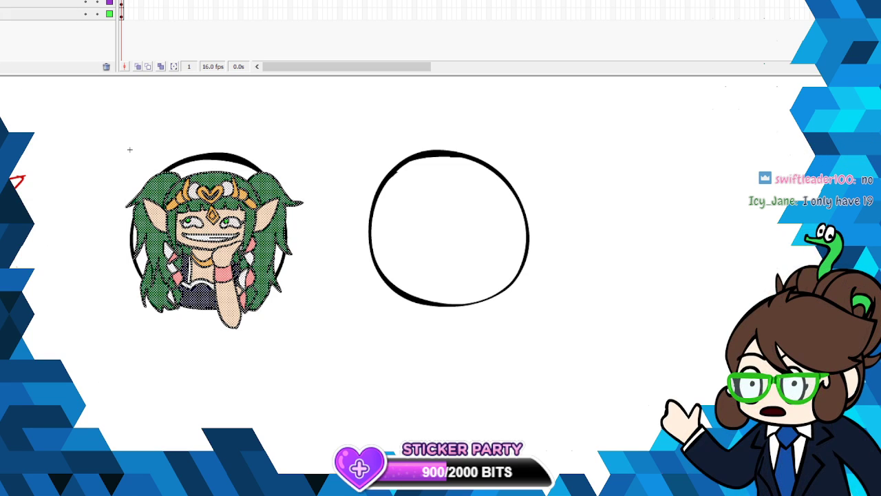
left_click(302, 226)
left_click(385, 258)
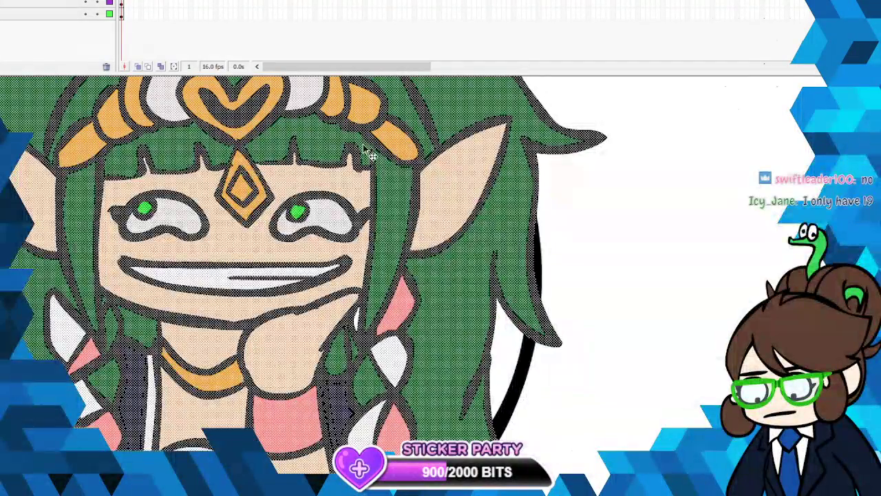
left_click(598, 217)
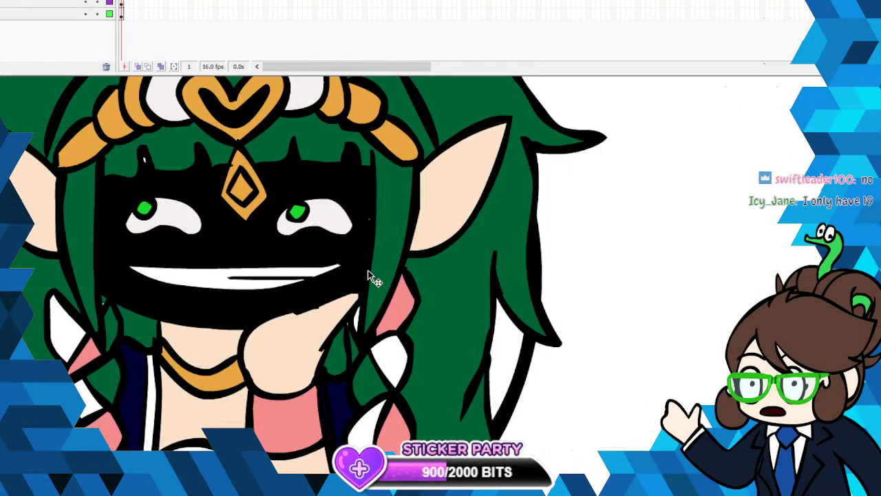
left_click(371, 279)
left_click(620, 221)
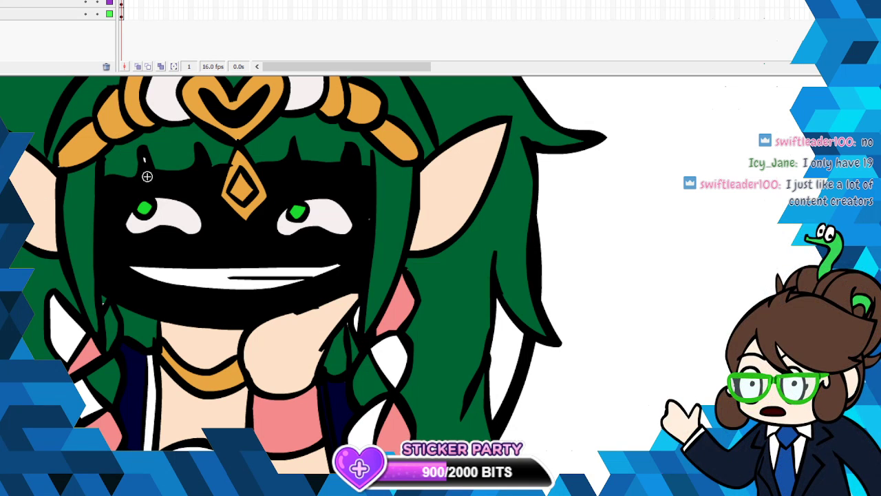
- Try to repaint the face by brushing a skin-colored border inside its outline and filling the interior, and undo that fill
mouse_move(106, 188)
left_mouse_down()
mouse_move(102, 286)
mouse_move(225, 317)
left_mouse_up()
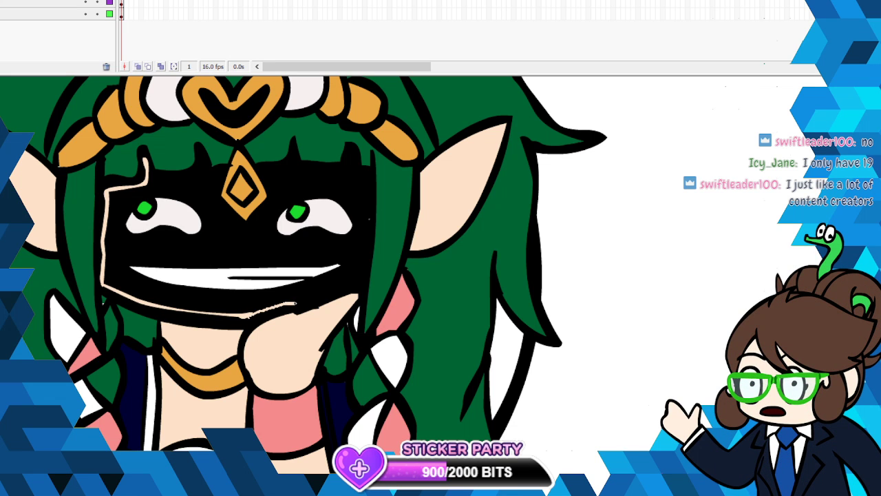
mouse_move(359, 283)
left_mouse_down()
mouse_move(368, 215)
mouse_move(364, 175)
mouse_move(352, 175)
mouse_move(351, 159)
mouse_move(348, 177)
mouse_move(266, 170)
mouse_move(275, 172)
mouse_move(281, 194)
mouse_move(243, 234)
mouse_move(208, 204)
mouse_move(219, 169)
mouse_move(201, 176)
mouse_move(204, 149)
mouse_move(200, 175)
mouse_move(145, 186)
left_mouse_up()
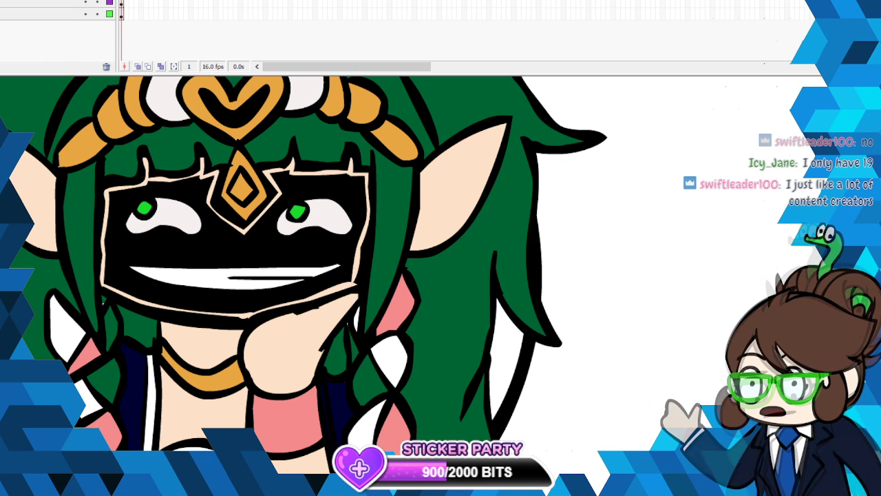
key("k")
left_click(179, 241)
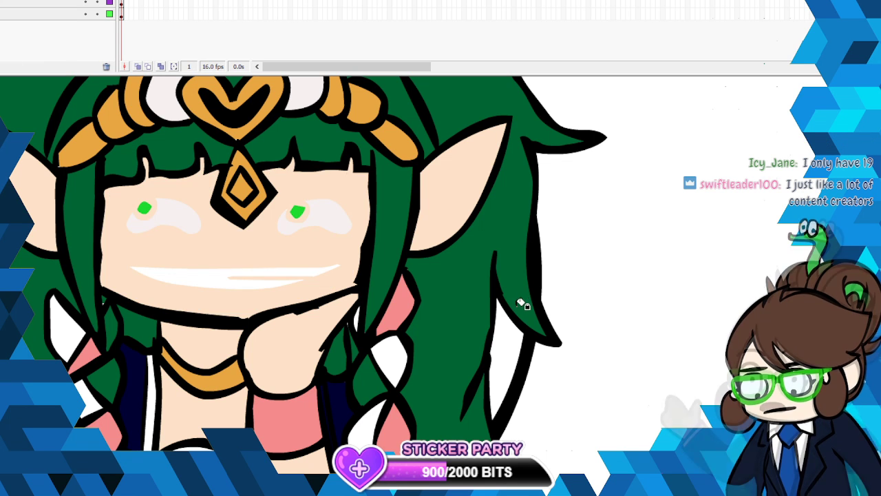
key("ctrl+z")
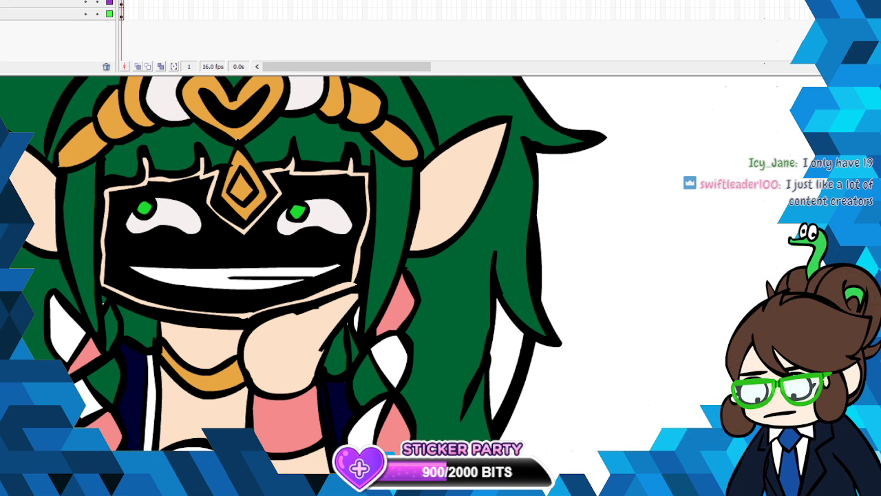
- Undo the skin-colored border and the character's scaling and move into the circle
left_click(279, 262)
left_click(279, 263)
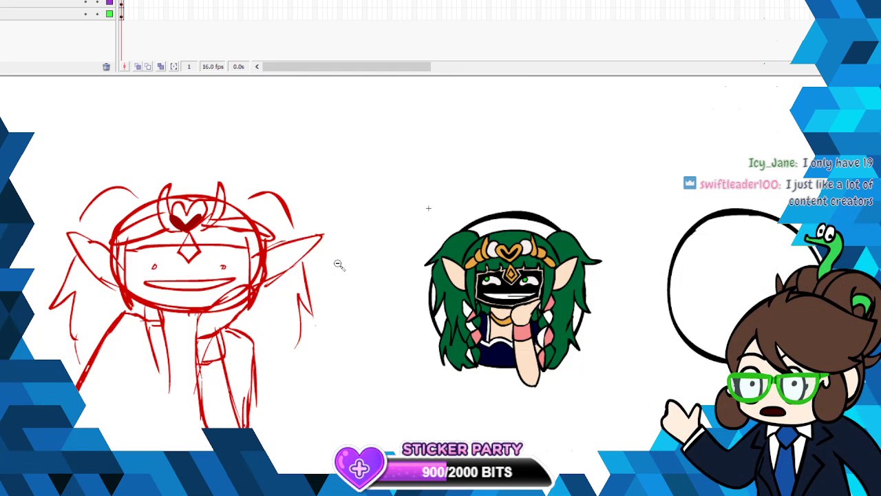
key("ctrl+z")
key("ctrl+z")
key("ctrl+z")
key("ctrl+z")
key("ctrl+z")
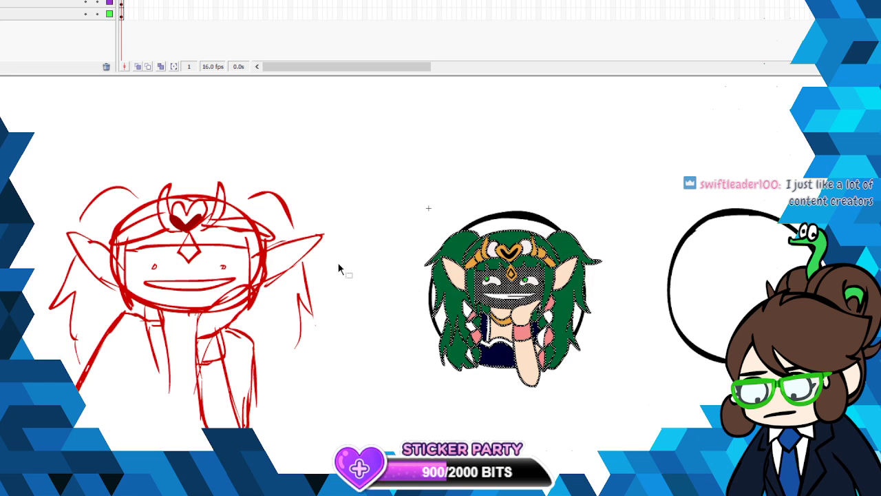
key("ctrl+z")
key("ctrl+z")
key("ctrl+z")
key("ctrl+z")
key("ctrl+z")
key("ctrl+z")
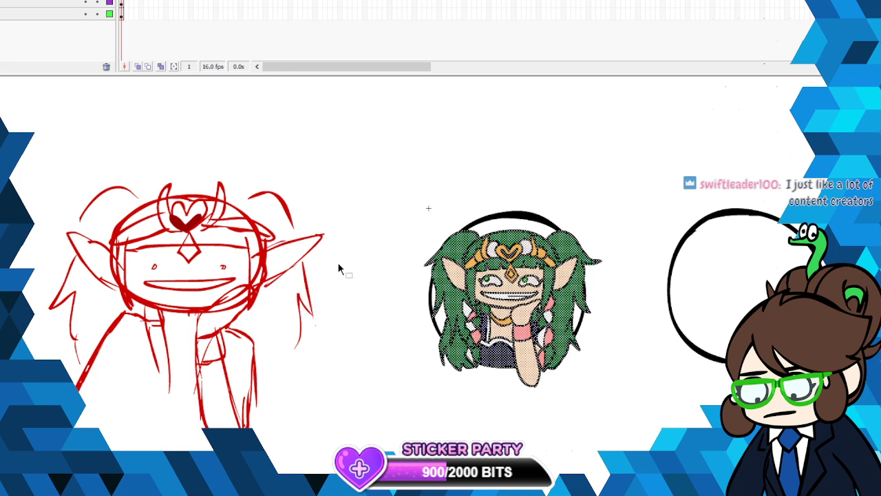
key("ctrl+z")
key("ctrl+z")
key("ctrl+z")
key("ctrl+z")
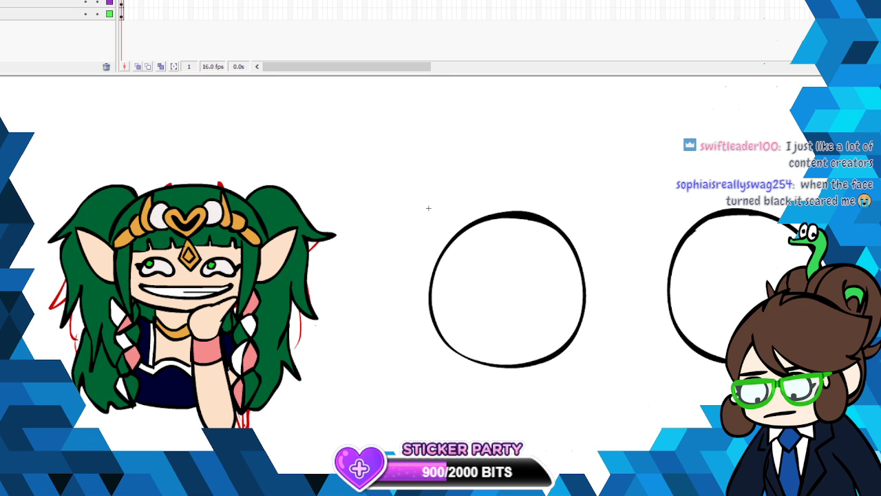
- Recolor the face's skin fill to red
left_click(195, 293)
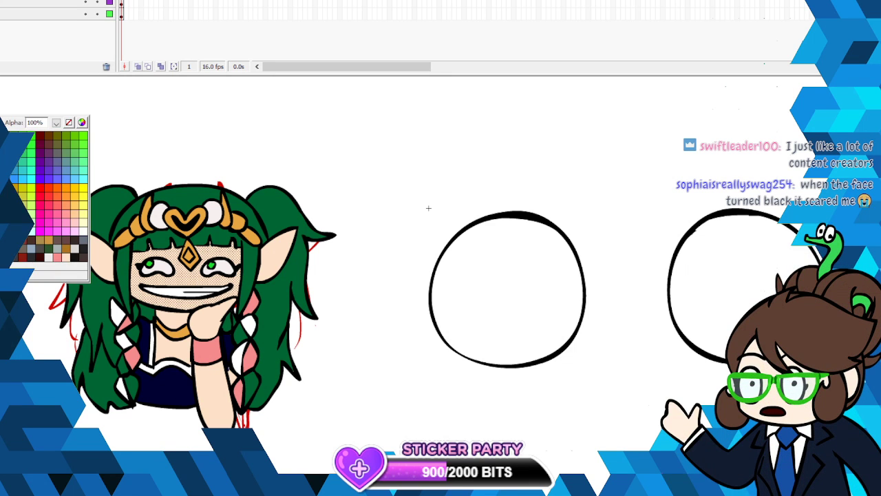
left_click(71, 188)
left_click(345, 302)
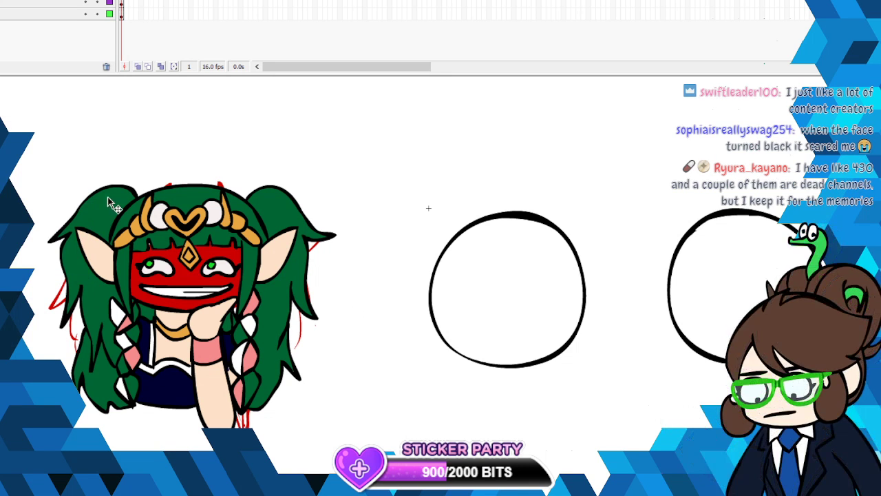
- Fill the small white gap between the strands of the bangs with the same red
left_click(267, 260)
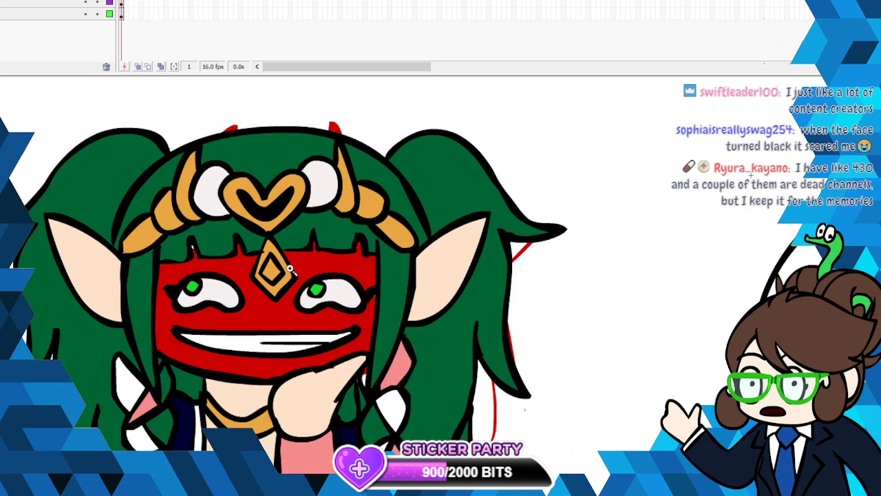
left_click(373, 288)
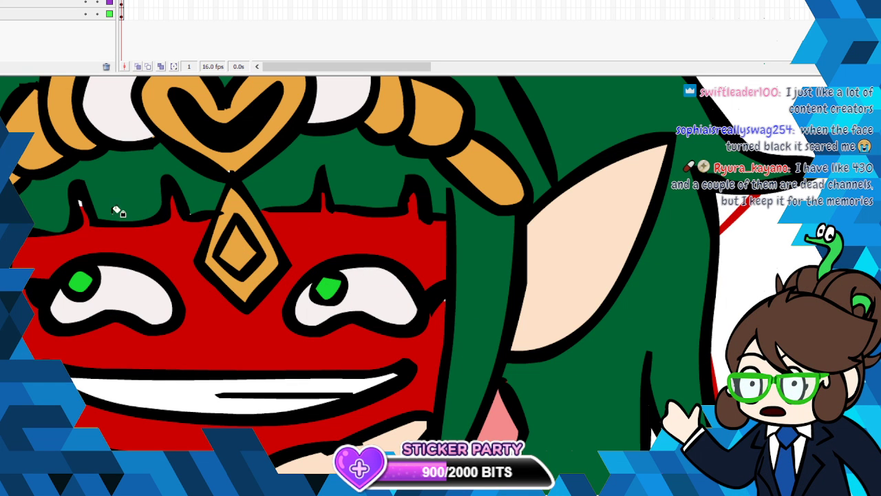
left_click(81, 203)
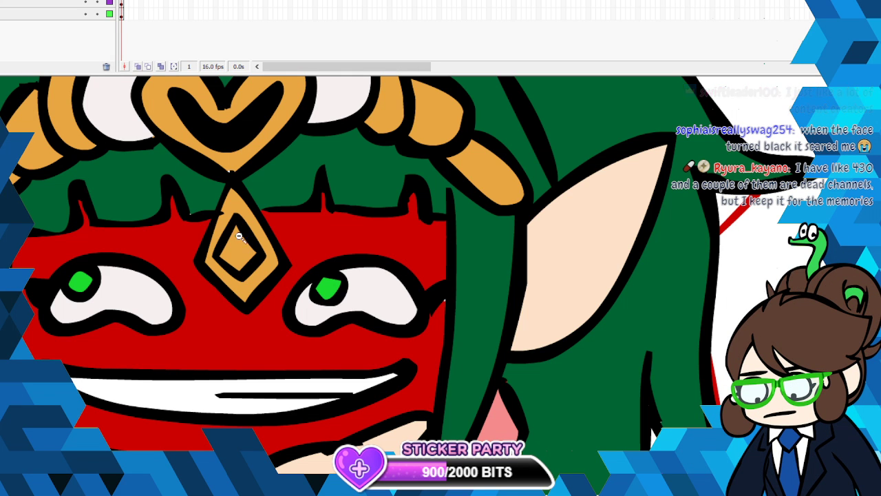
left_click(396, 332)
left_click(545, 350)
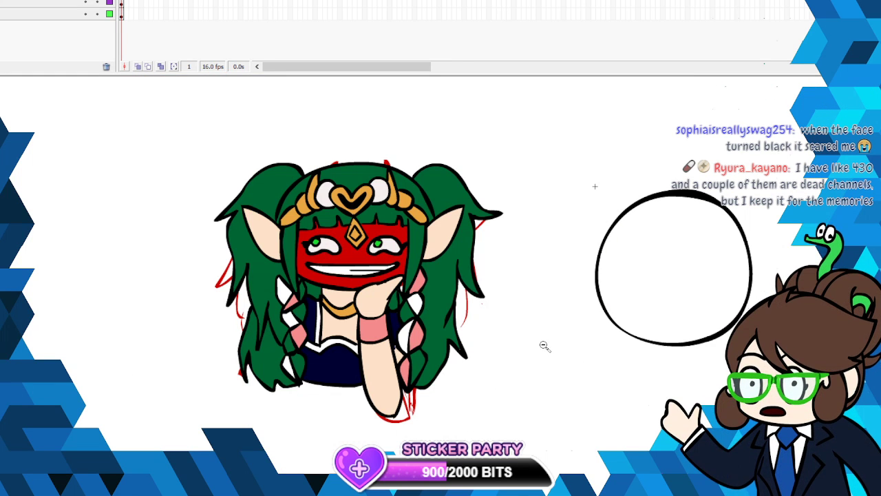
- Scale the whole character drawing down, fit it over the nearest empty circle, copy it and deselect it
mouse_move(413, 493)
left_mouse_down()
mouse_move(481, 492)
mouse_move(464, 493)
left_mouse_up()
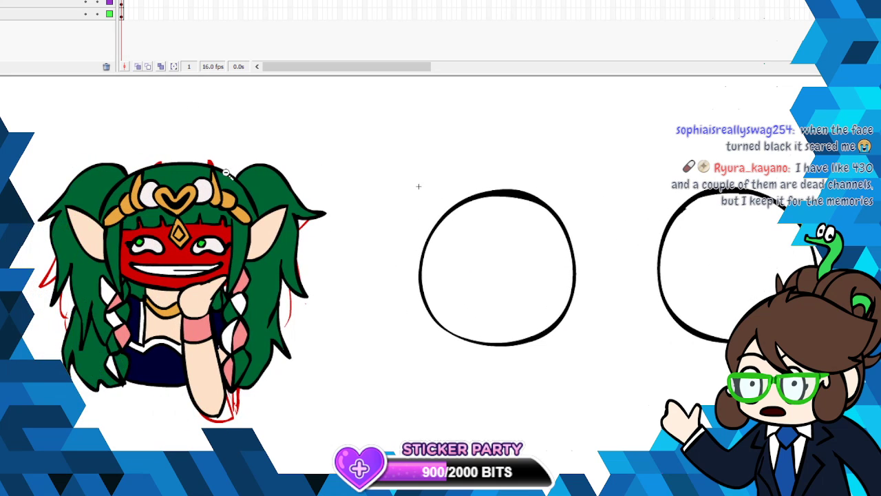
left_click(123, 1)
right_click(234, 256)
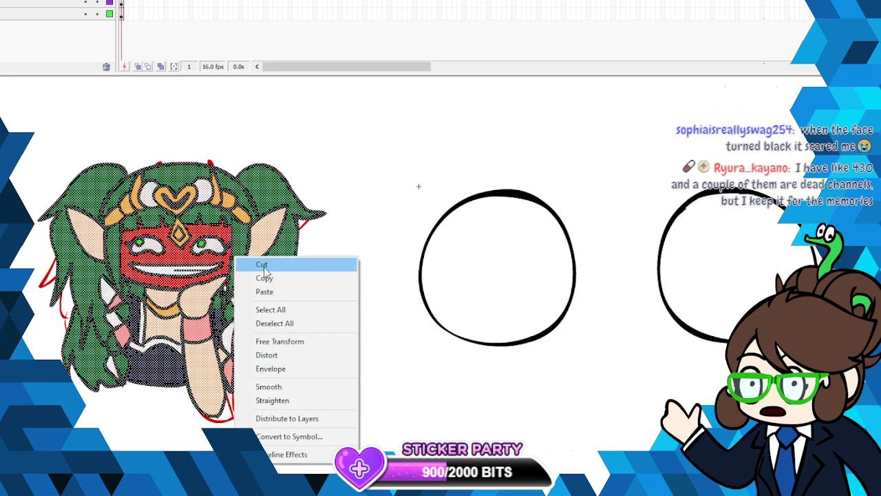
left_click(293, 341)
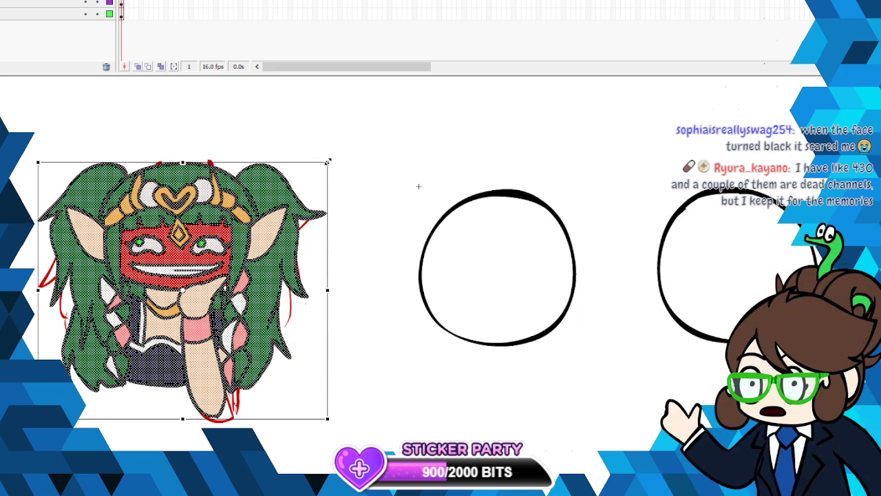
left_click_drag(328, 161, 241, 226)
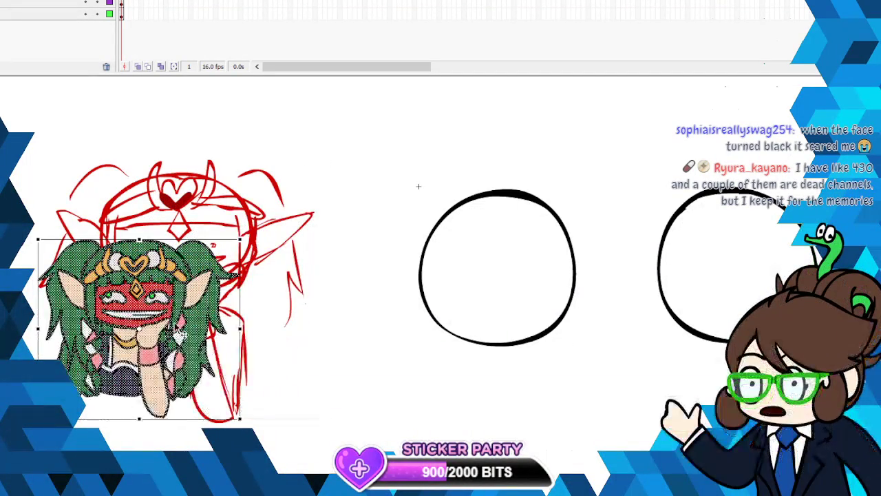
mouse_move(163, 325)
left_mouse_down()
mouse_move(468, 264)
mouse_move(530, 286)
left_mouse_up()
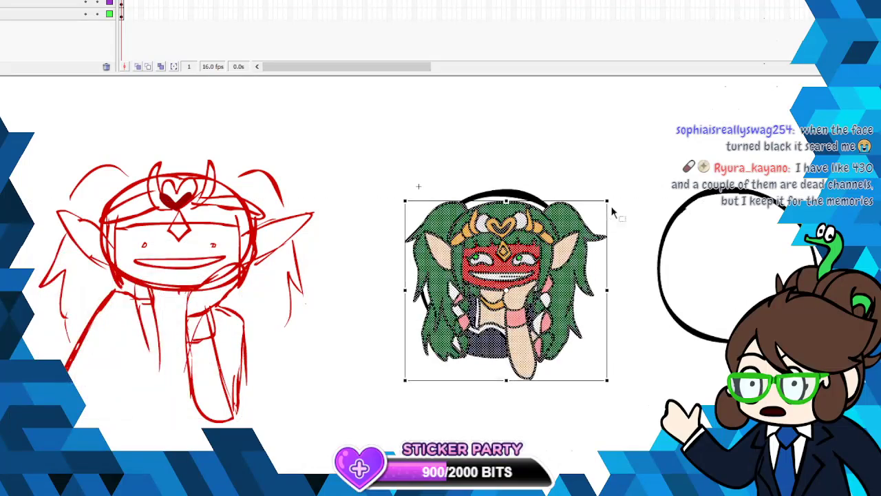
left_click_drag(606, 200, 577, 227)
left_click_drag(488, 315, 499, 288)
mouse_move(501, 257)
left_mouse_down()
mouse_move(503, 287)
mouse_move(511, 266)
mouse_move(518, 272)
left_mouse_up()
right_click(517, 272)
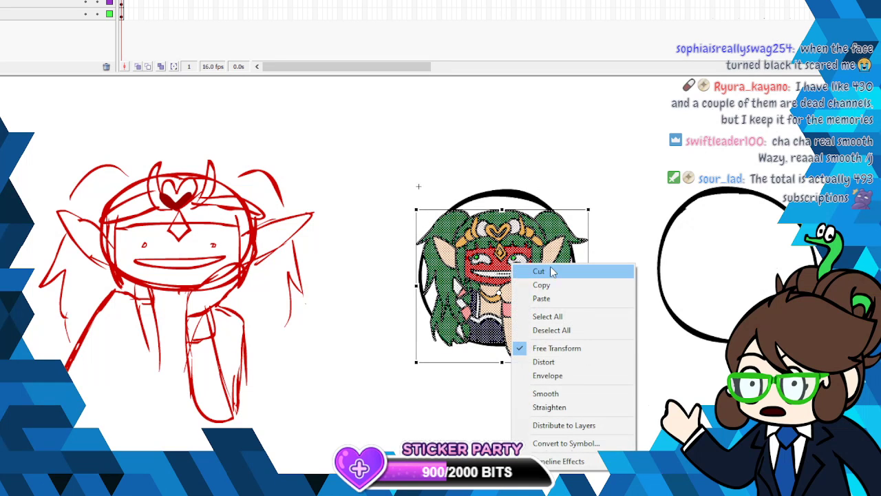
left_click(557, 283)
left_click(605, 297)
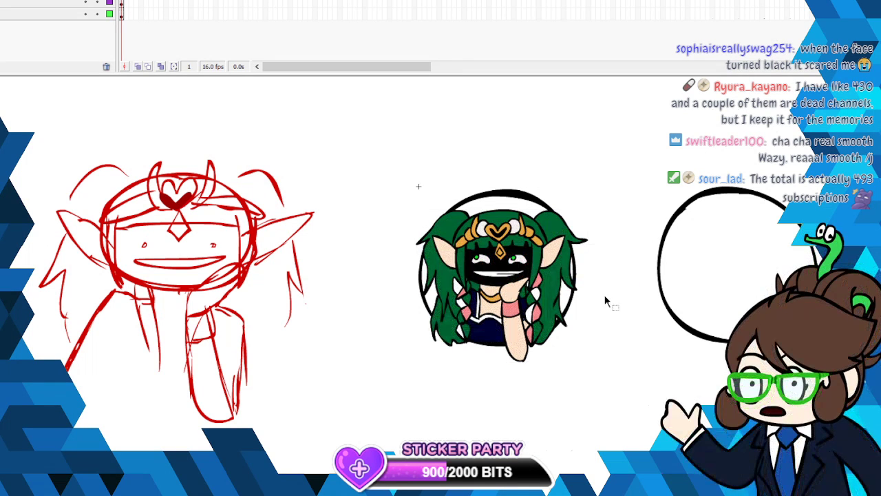
- Undo the deselection, try deselecting the scaled character again while checking its face close up, and undo that
left_click(3, 1)
left_click(28, 1)
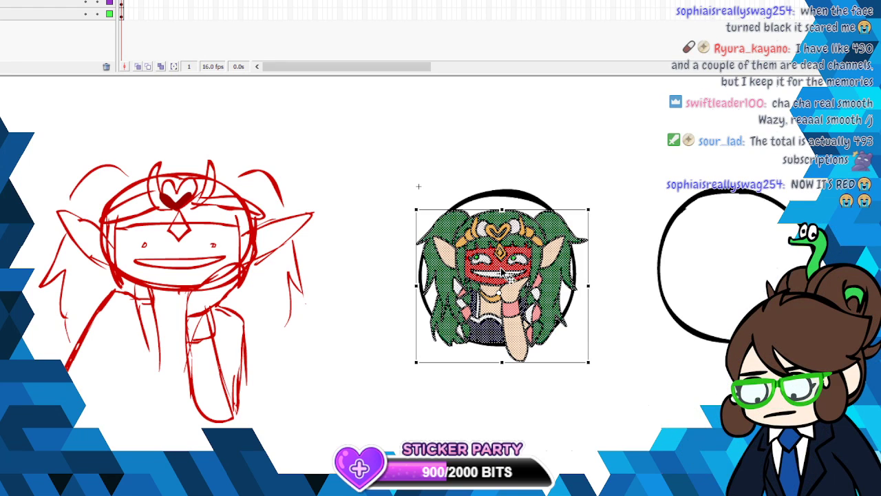
key("z")
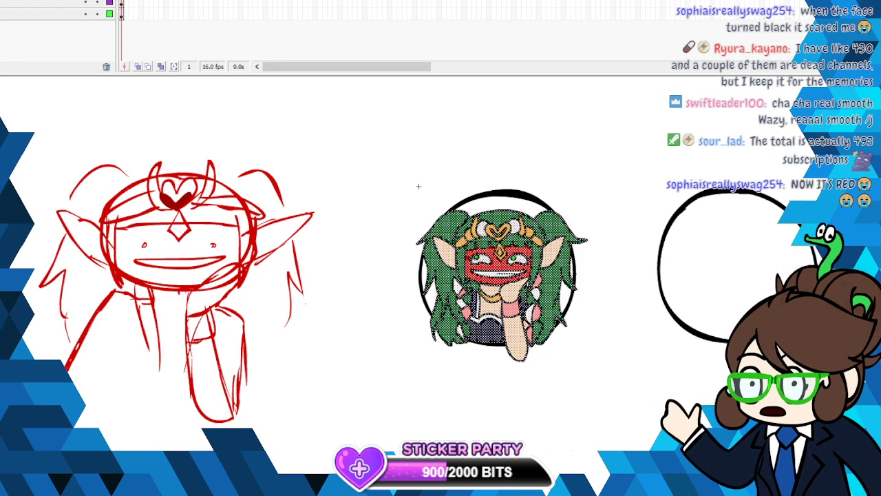
left_click(463, 301)
left_click(462, 302)
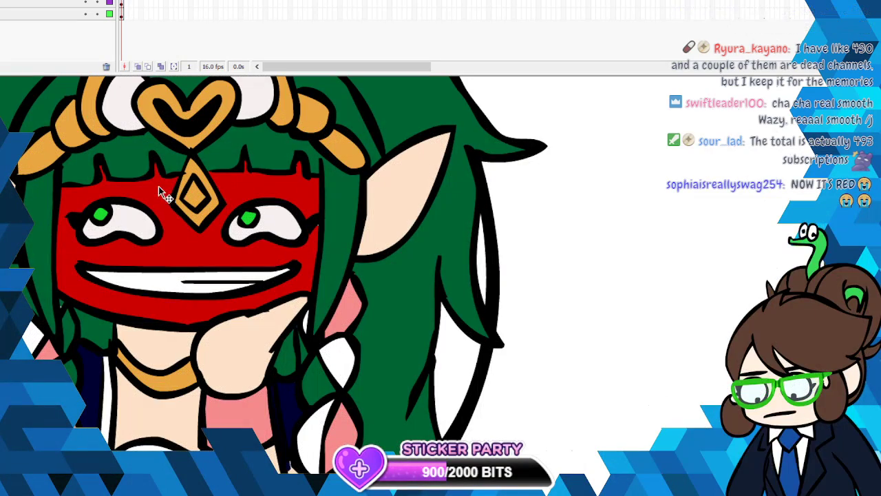
left_click(59, 181)
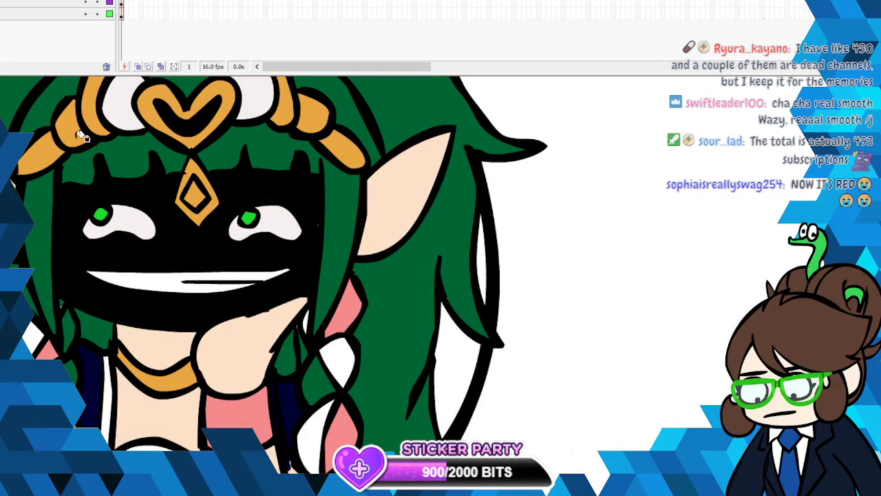
key("ctrl+z")
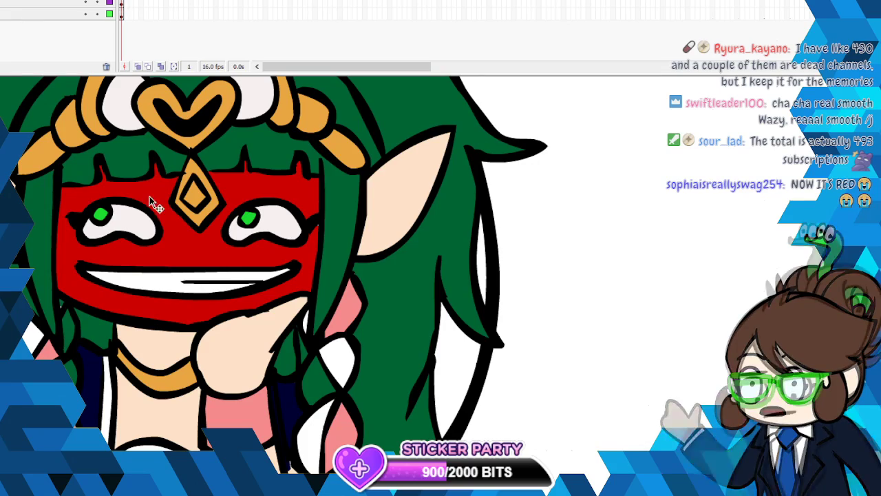
- Reselect the scaled artwork, try selecting only its black outlines, and undo back to the red face
key("ctrl+a")
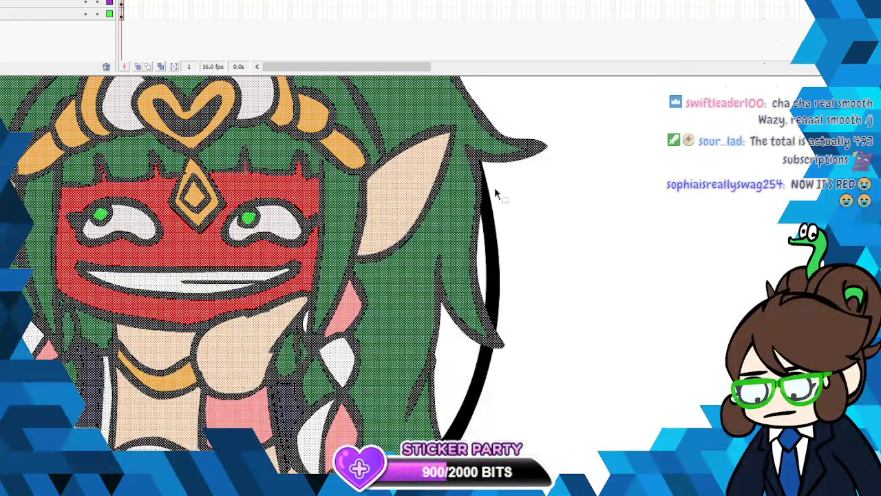
left_click(254, 194)
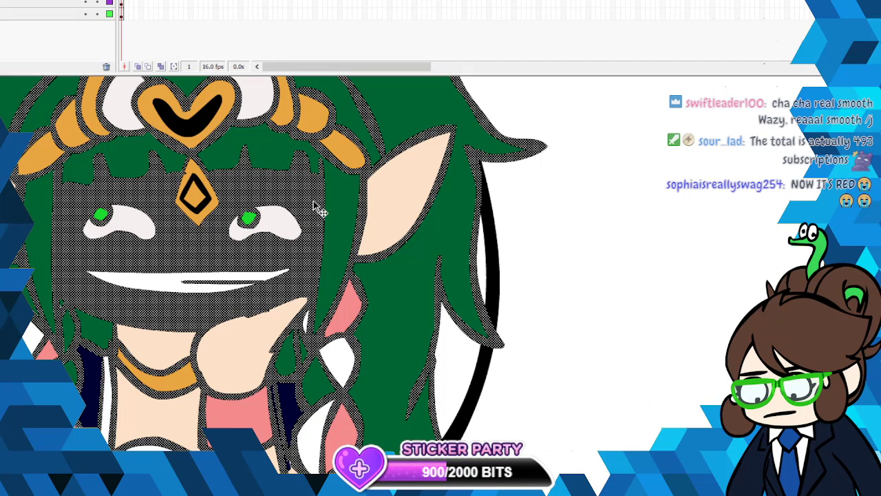
key("ctrl+z")
key("ctrl+z")
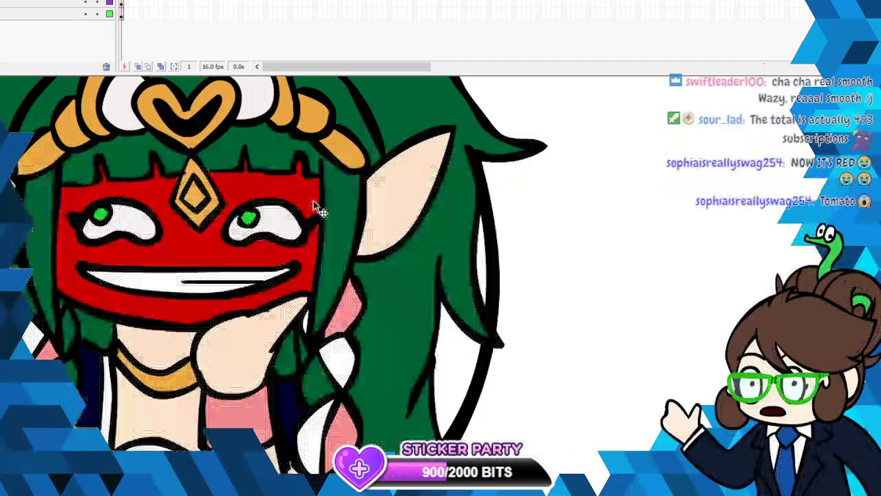
- Try again to deselect the scaled drawing without breaking the face fill, and undo the deselection
right_click(246, 179)
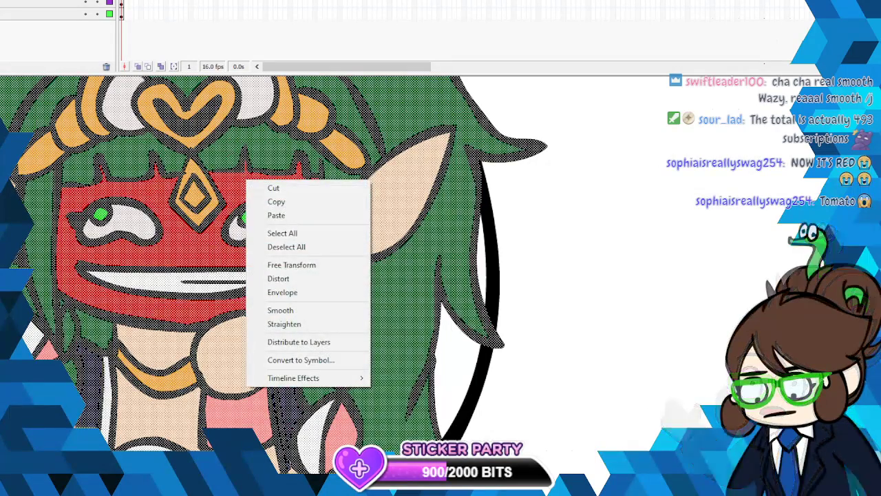
left_click(188, 48)
right_click(145, 186)
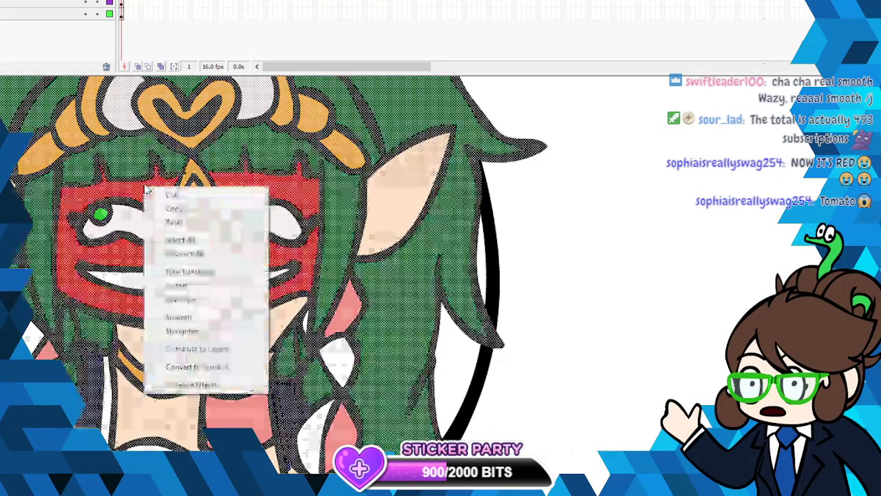
left_click(139, 46)
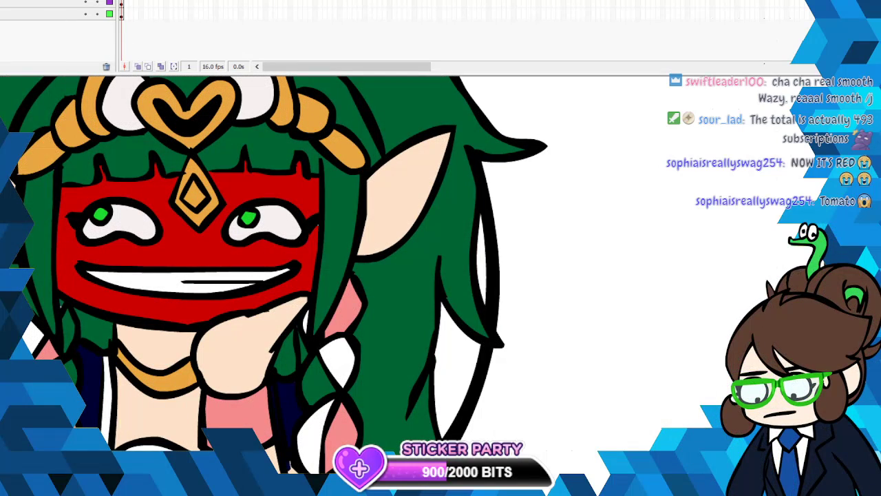
right_click(259, 188)
left_click(497, 104)
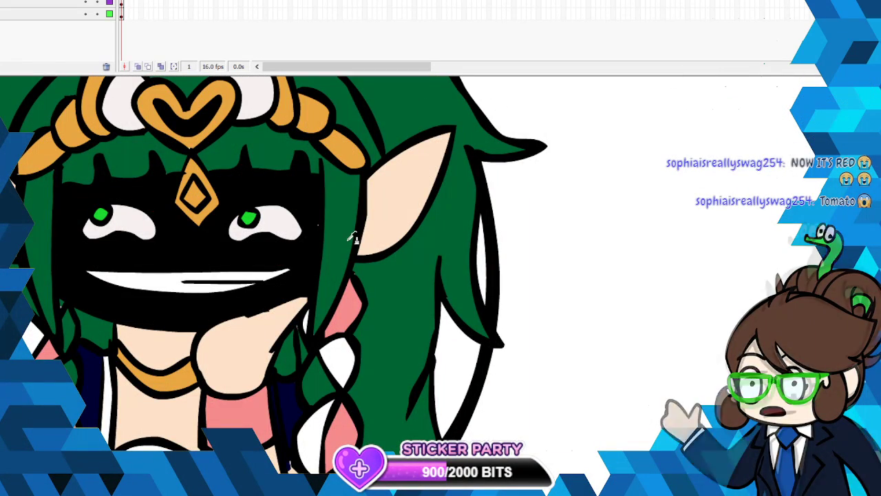
left_click(8, 0)
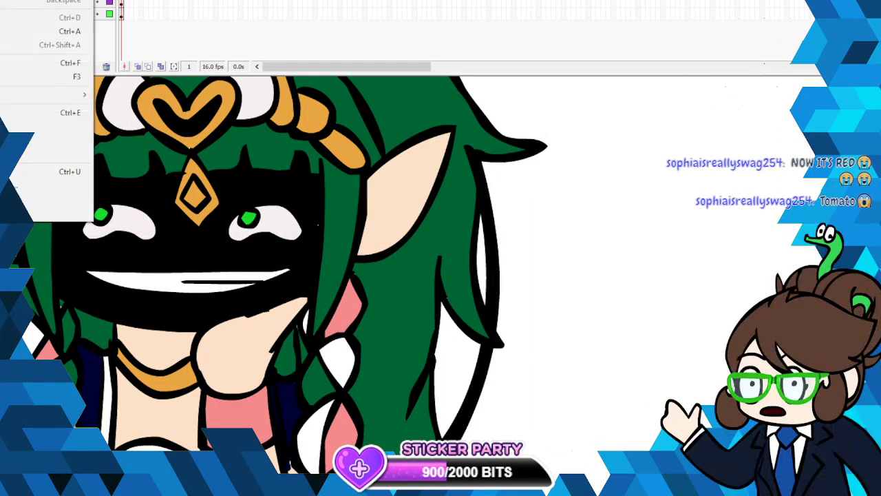
left_click(14, 0)
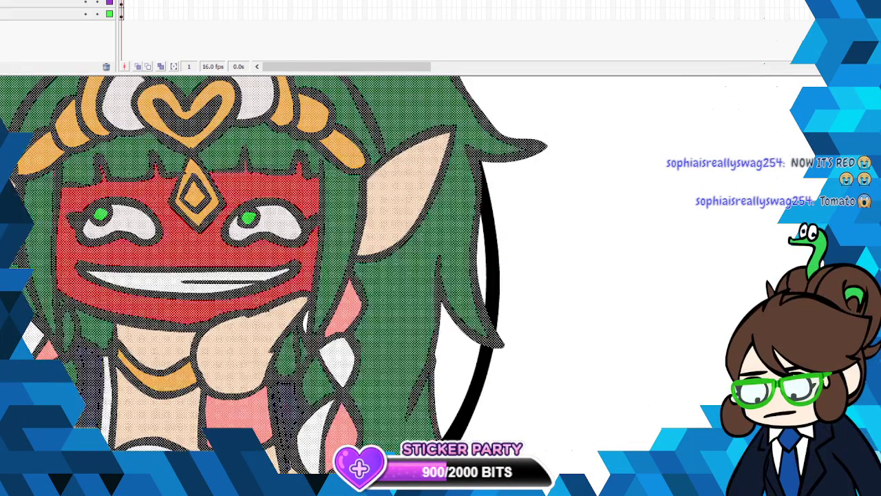
- Drop the selection once more, compare the small character with the circles, and undo back to the red face
right_click(193, 209)
left_click(214, 222)
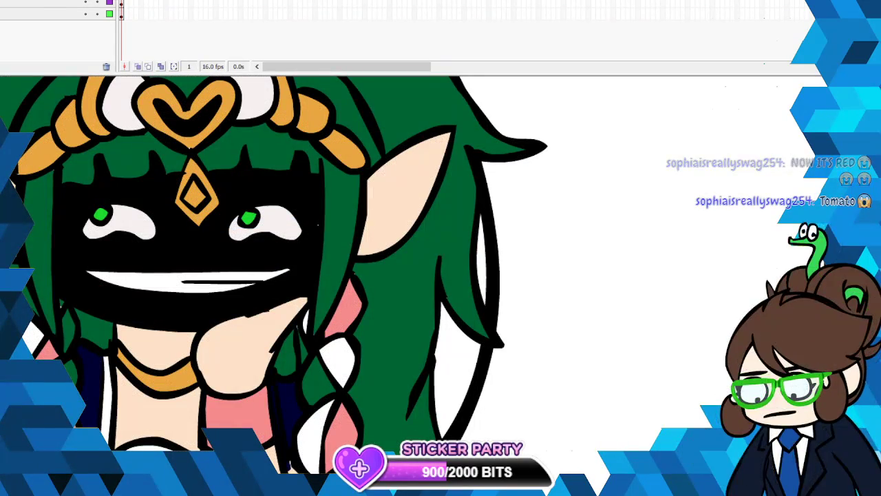
left_click(289, 250)
left_click(296, 253)
left_click(313, 260)
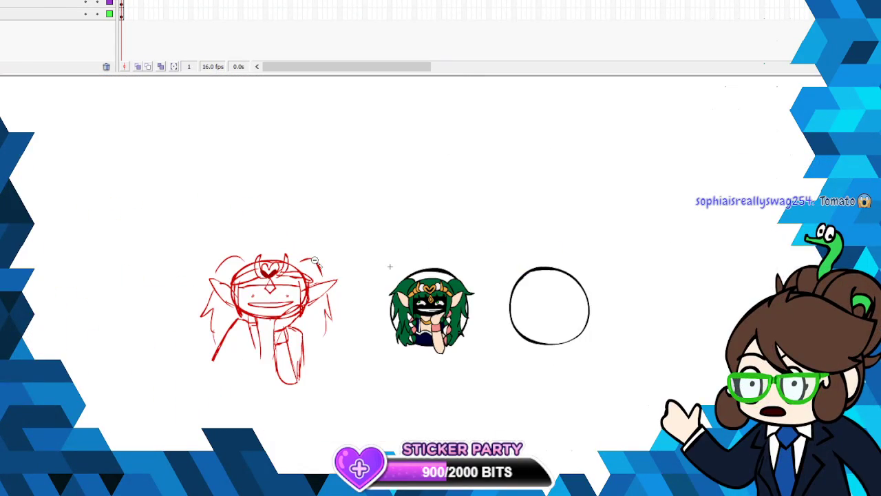
key("ctrl+shift+v")
key("ctrl+z")
key("ctrl+shift+v")
left_click(315, 261)
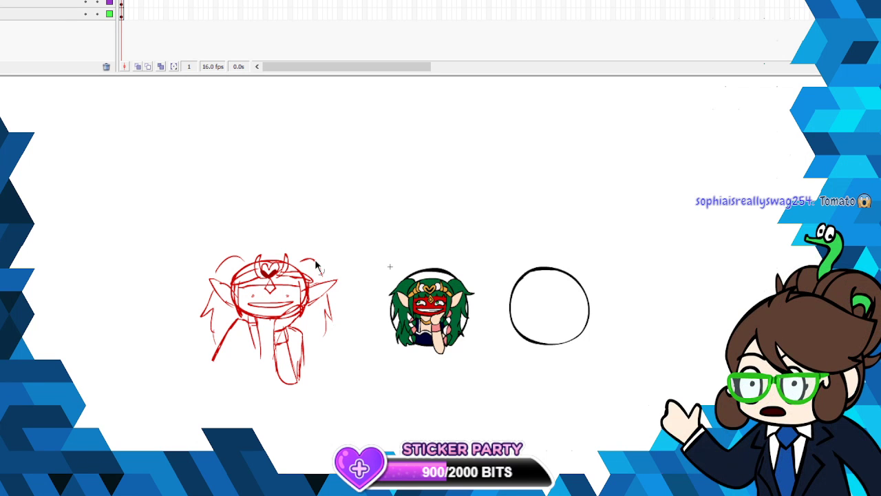
- Nudge the scaled character down and left, and undo the nudges and its scaling and move onto the circle
key("ctrl+a")
key("Down")
key("Down")
key("Down")
key("Down")
key("shift+Left")
key("shift+Down")
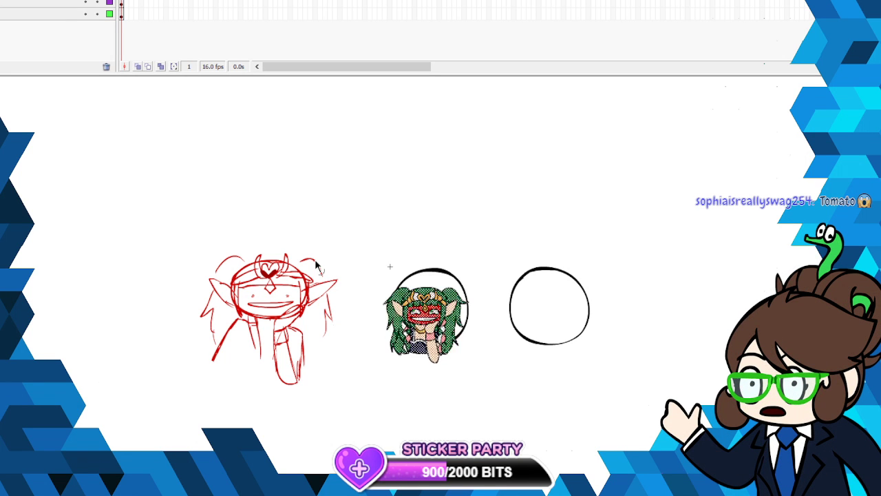
key("ctrl+z")
key("ctrl+z")
key("ctrl+z")
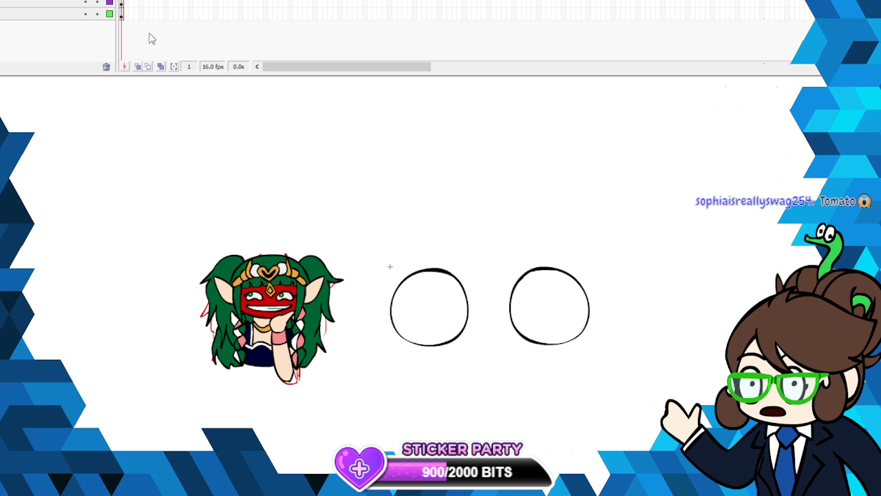
- Convert the full-size character drawing to a graphic symbol named sothis
key("ctrl+a")
right_click(290, 287)
left_click(314, 466)
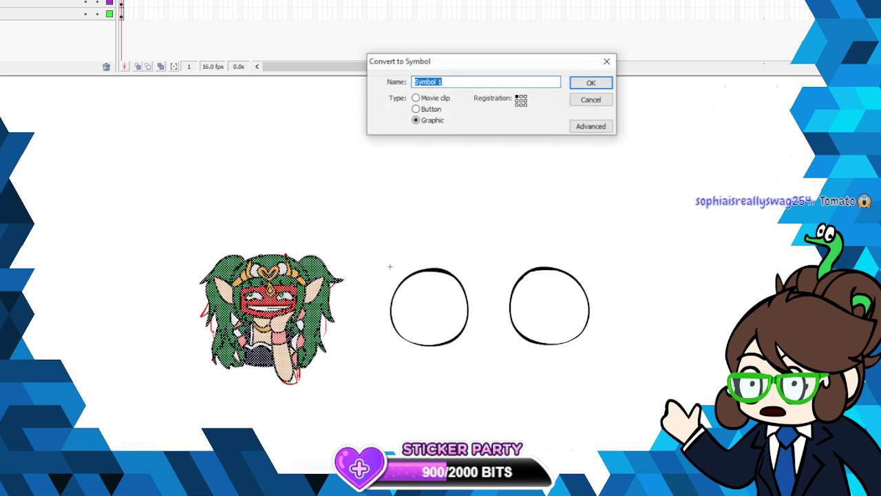
type("sothis")
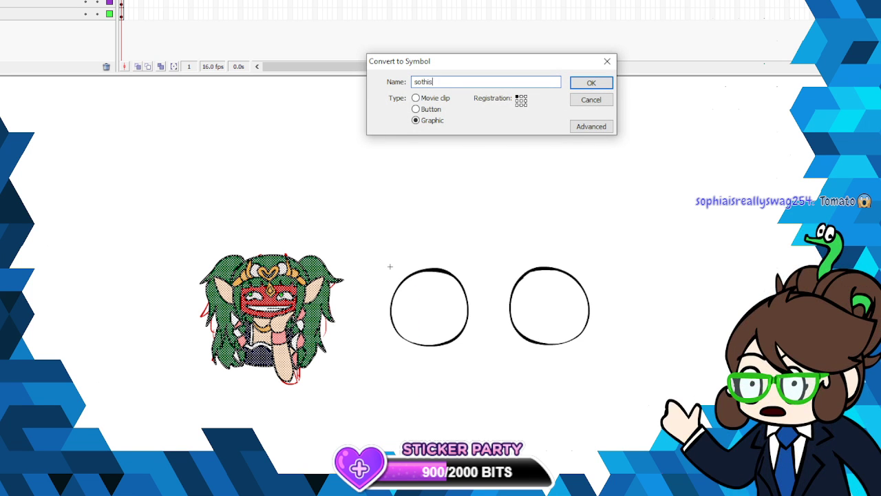
key("Return")
- Scale the sothis symbol down with Free Transform to roughly the circle's width and center it over the nearest circle
right_click(283, 314)
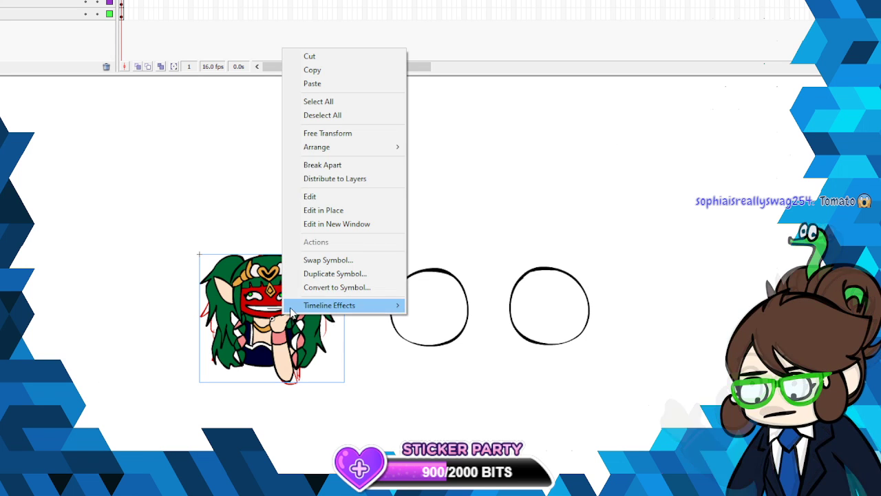
left_click(217, 193)
right_click(291, 292)
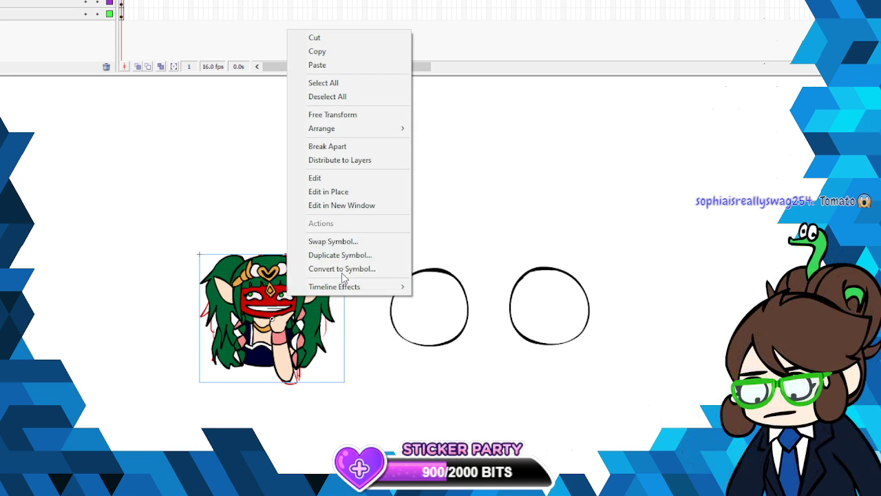
left_click(363, 116)
left_click_drag(344, 254, 311, 283)
left_click_drag(288, 329, 438, 321)
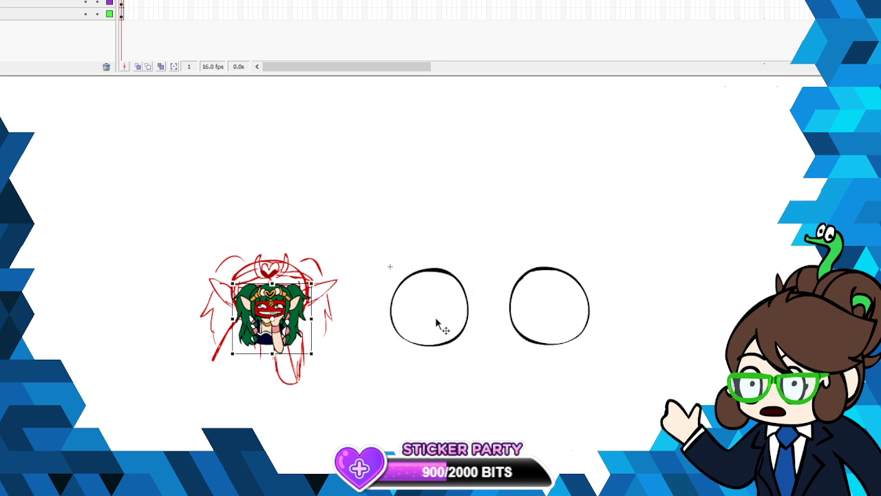
left_click_drag(470, 285, 474, 280)
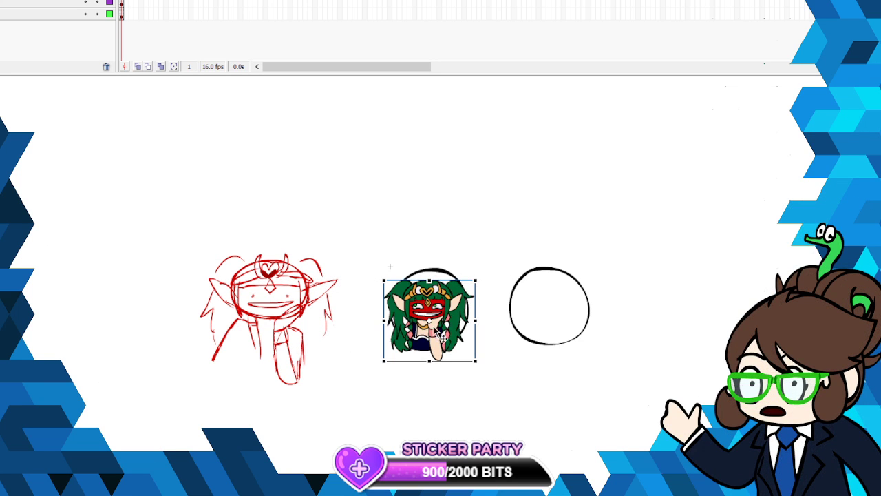
left_click_drag(439, 324, 444, 322)
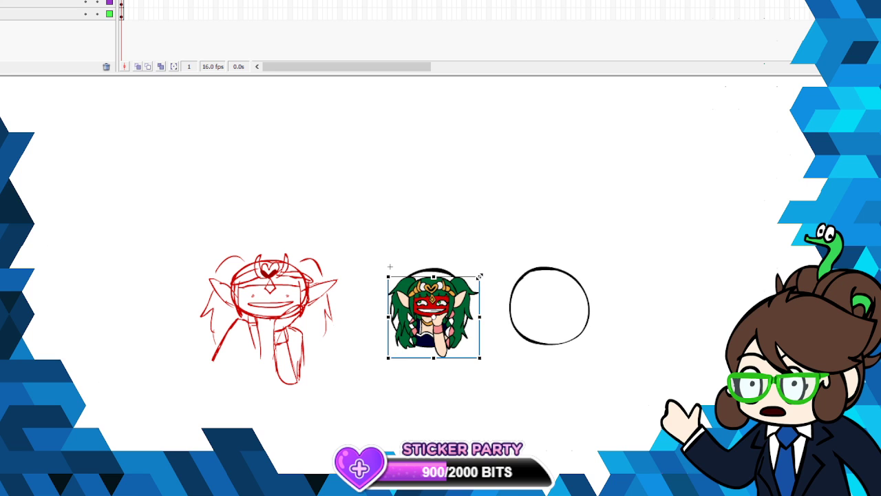
left_click_drag(480, 276, 474, 278)
left_click_drag(460, 316, 466, 320)
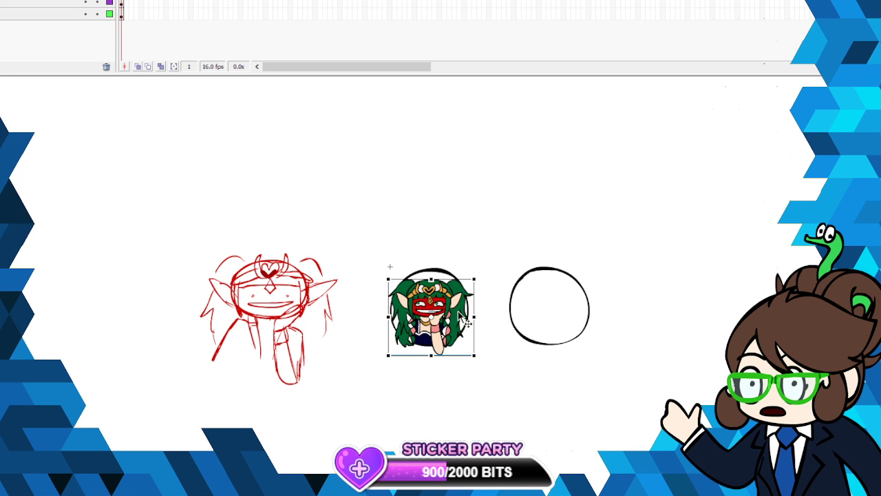
left_click(477, 365)
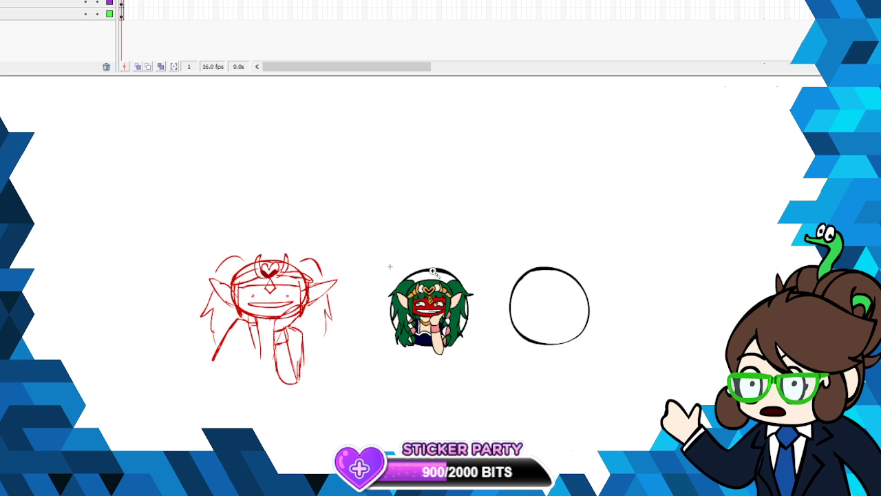
- Open the sothis symbol for in-place editing and recolor its red face with the skin tone sampled from the arm
left_click(521, 297)
right_click(389, 272)
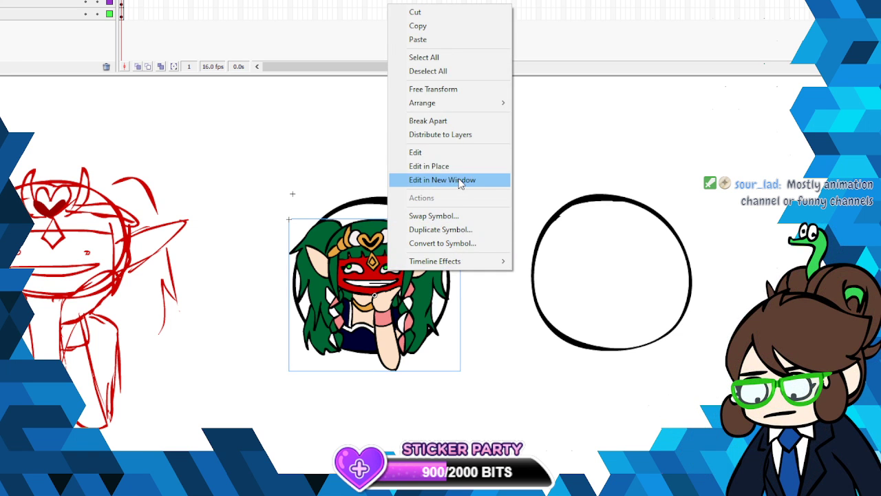
left_click(421, 166)
key("Escape")
key("i")
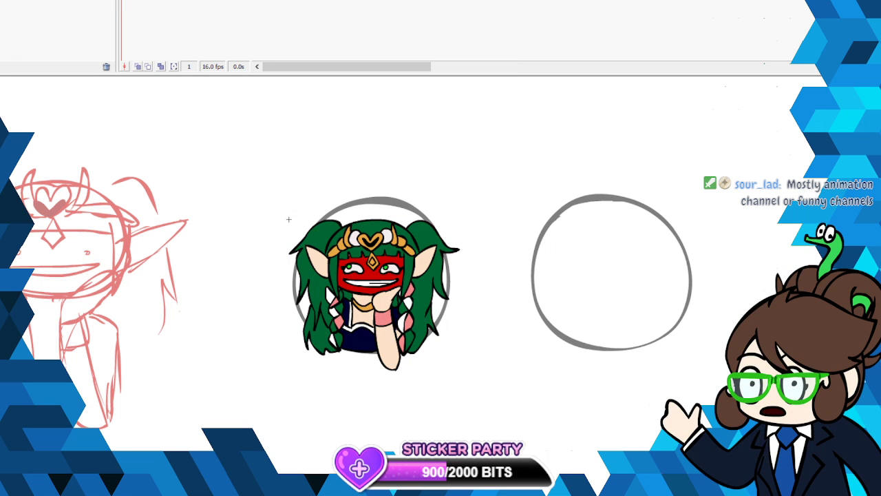
left_click(388, 337)
left_click(366, 269)
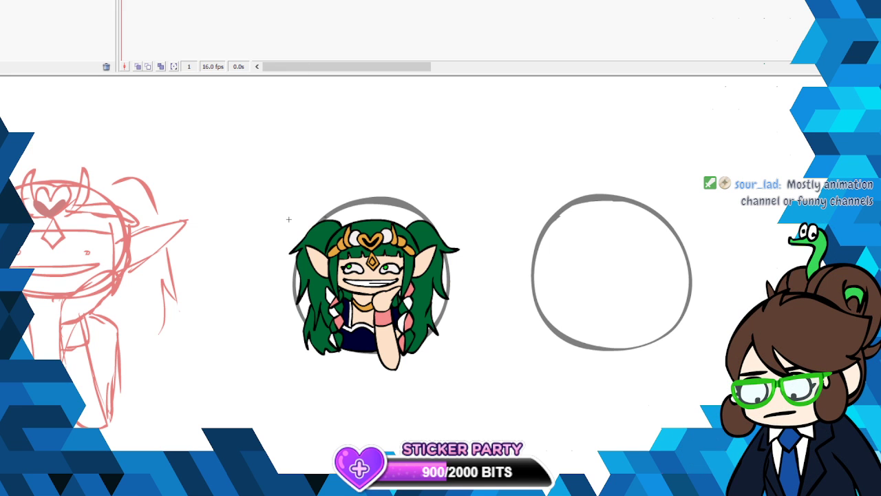
key("ctrl+z")
left_click_drag(308, 231, 314, 226)
key("ctrl+z")
key("ctrl+z")
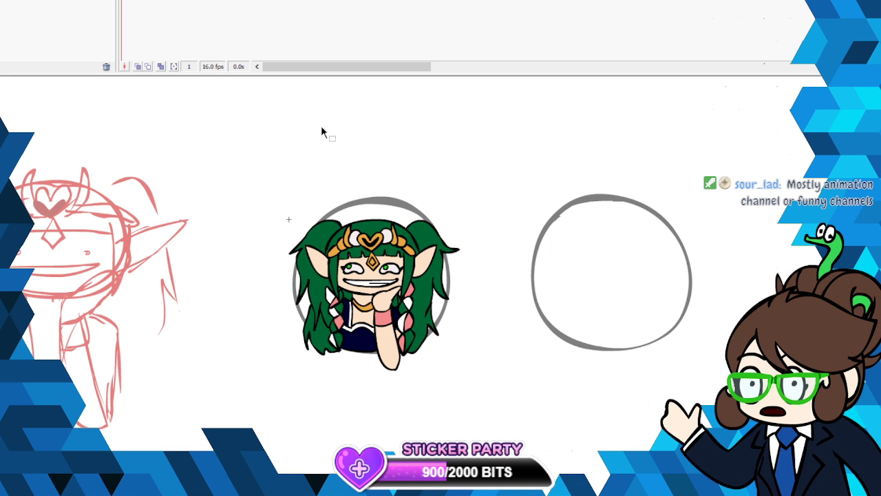
- Erase the hair that sticks out beyond the circle's left and right sides, undoing strokes that go wrong
left_click_drag(323, 217, 293, 278)
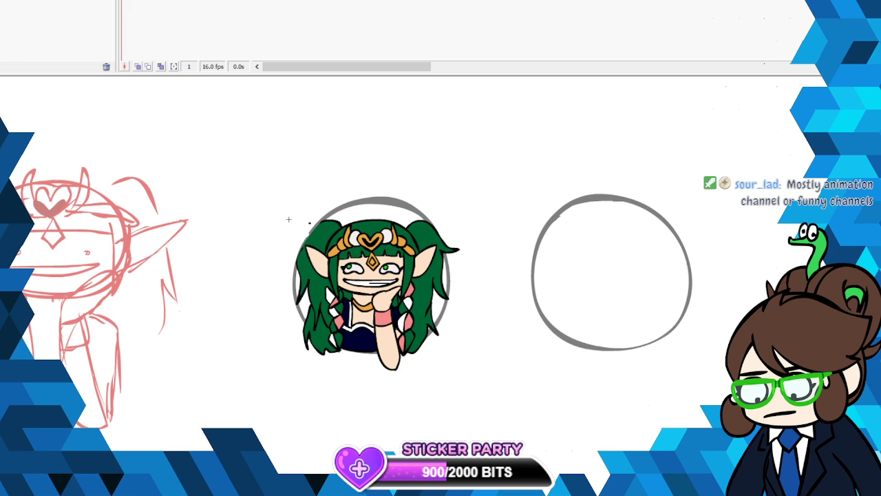
mouse_move(306, 328)
left_mouse_down()
mouse_move(344, 356)
mouse_move(313, 337)
mouse_move(380, 352)
left_mouse_up()
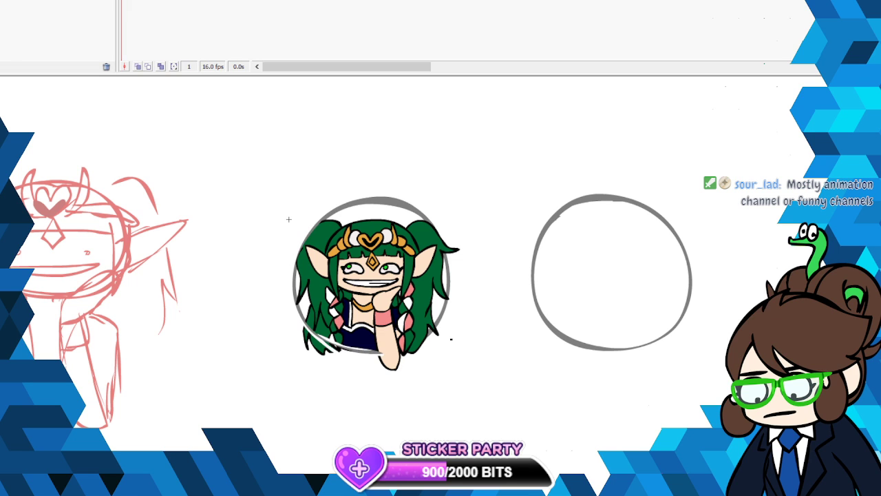
key("ctrl+z")
left_click_drag(438, 230, 448, 278)
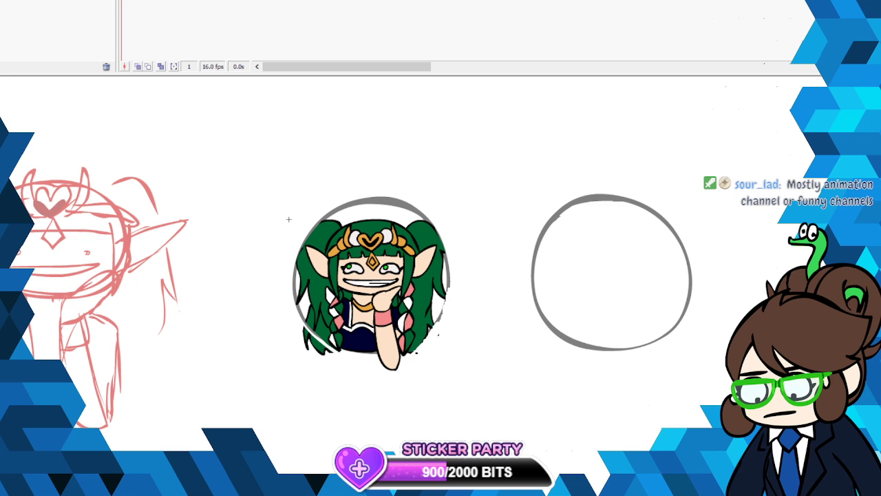
key("ctrl+z")
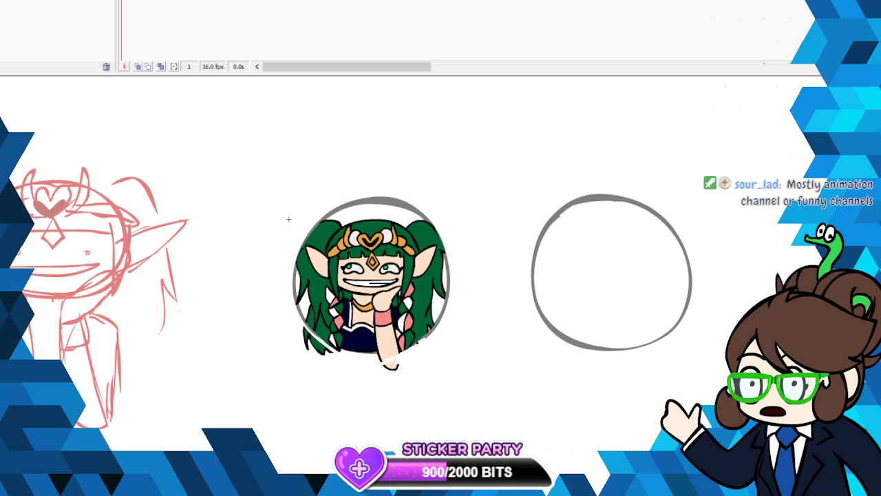
- Erase the elbow and the lower hair ends below the circle, undoing strokes that go wrong
mouse_move(380, 360)
left_mouse_down()
mouse_move(398, 354)
mouse_move(398, 365)
left_mouse_up()
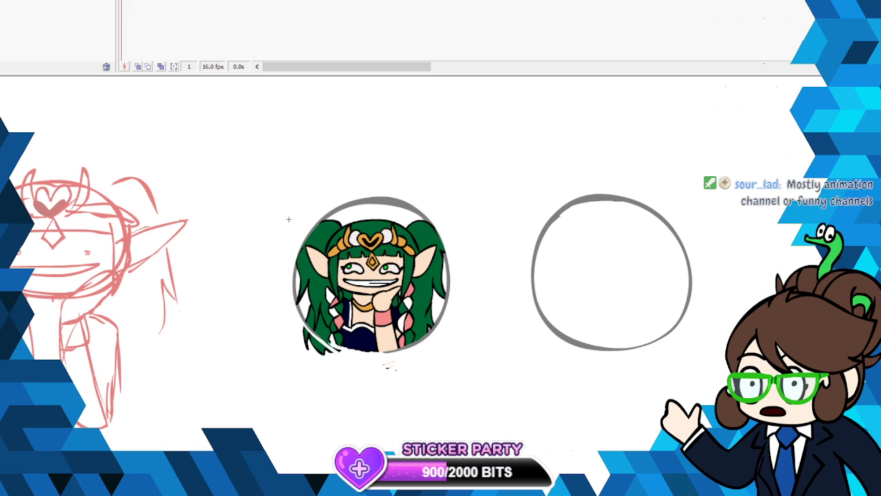
key("ctrl+z")
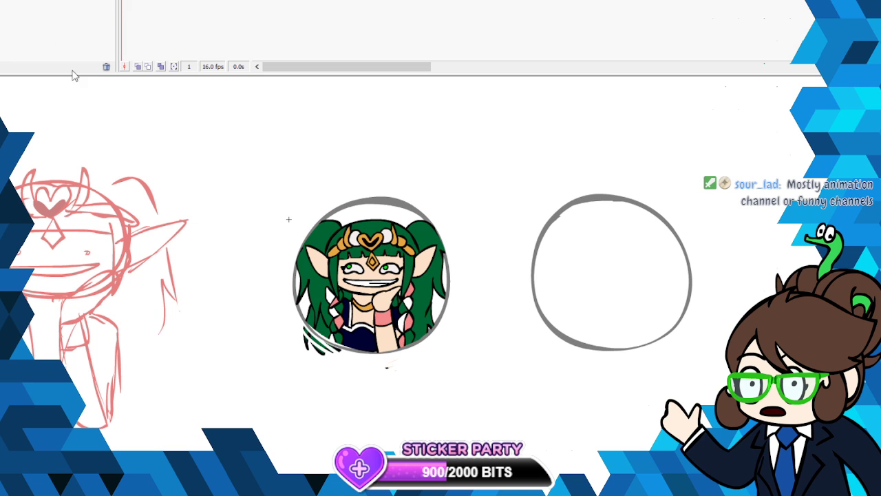
key("ctrl+z")
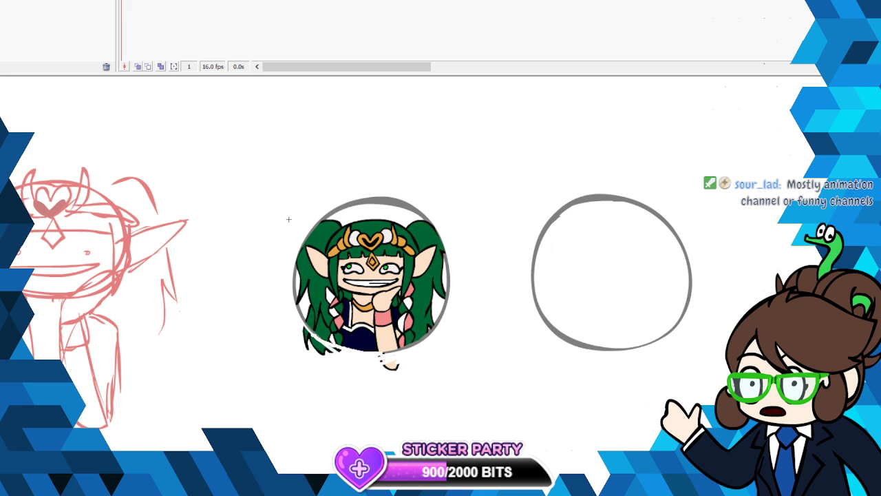
key("ctrl+z")
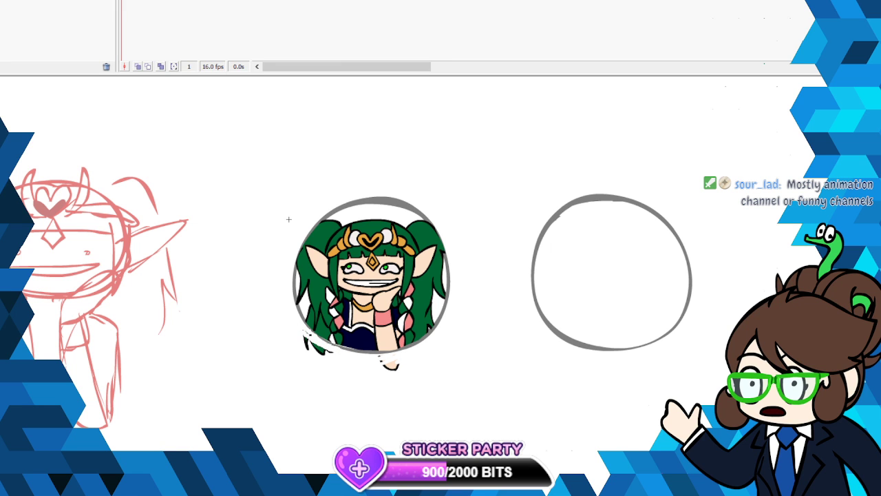
key("ctrl+z")
key("ctrl+z")
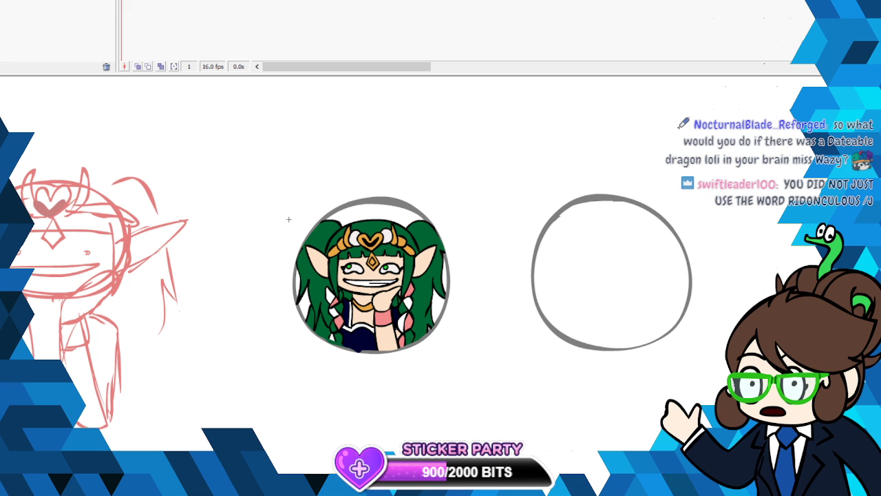
- Leave symbol editing, copy the sothis character, paste it in place, and move the copy onto the empty circle
double_click(292, 194)
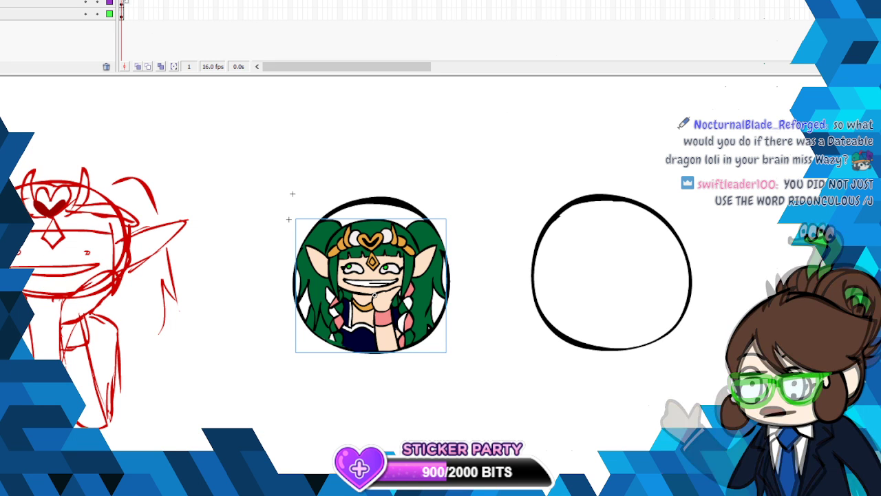
left_click(124, 3)
left_click(124, 2)
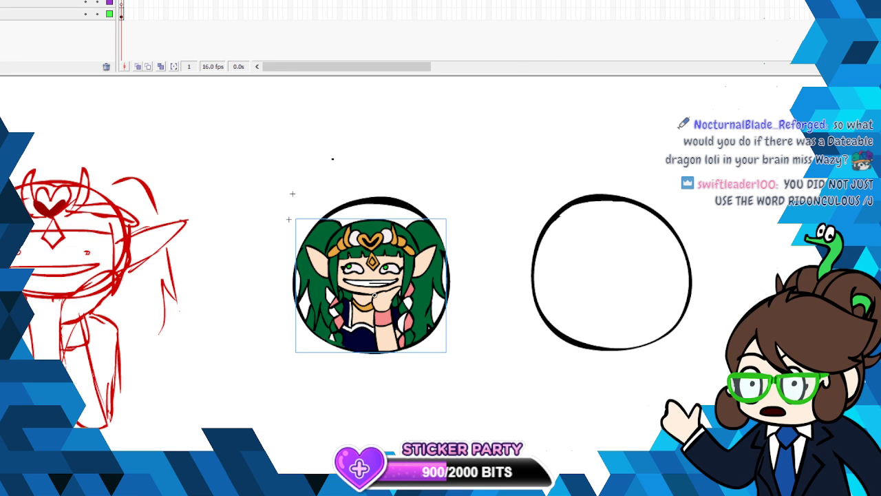
right_click(389, 258)
left_click(435, 13)
left_click(2, 1)
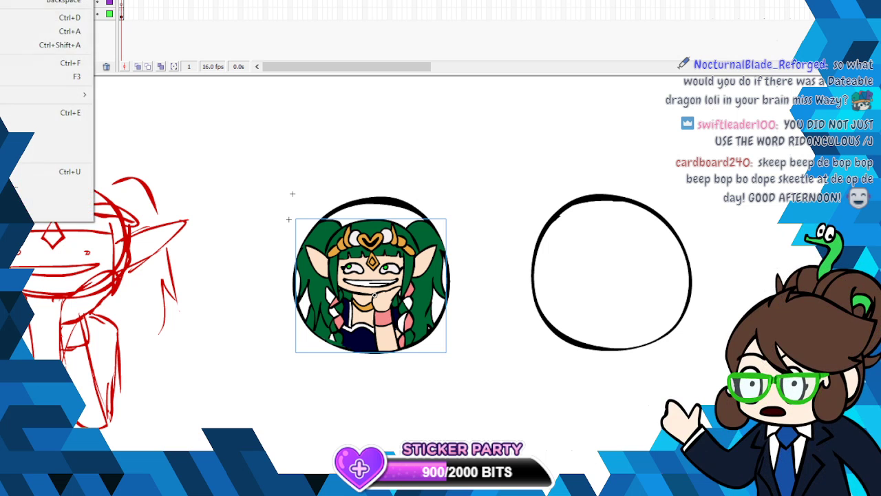
left_click(20, 2)
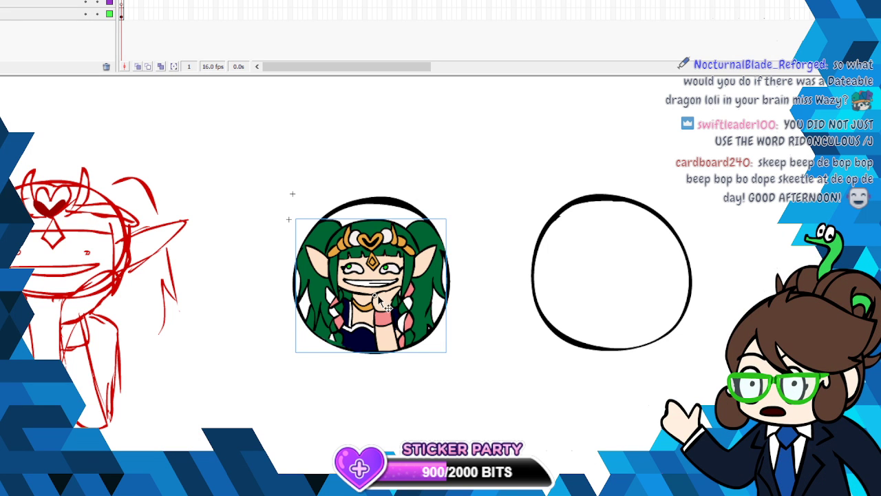
left_click_drag(382, 303, 635, 289)
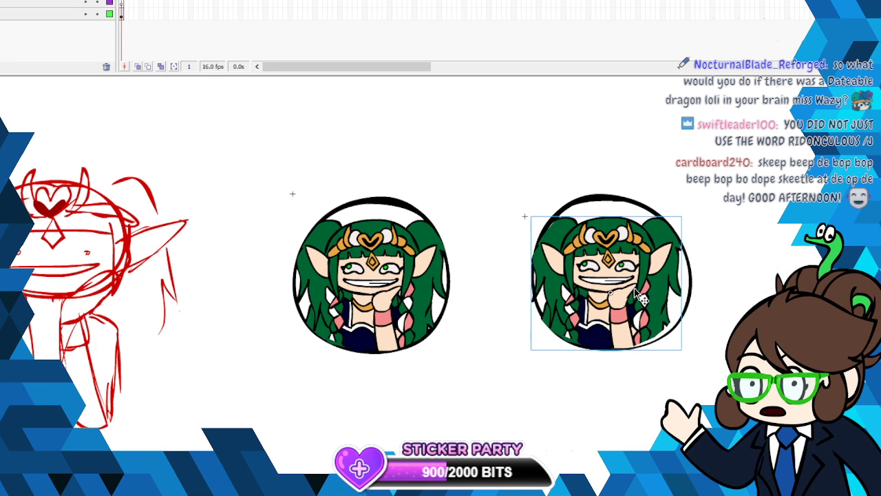
- Widen the copied character slightly with Free Transform, nudge it to fit the second circle, and deselect it
right_click(636, 289)
left_click(684, 108)
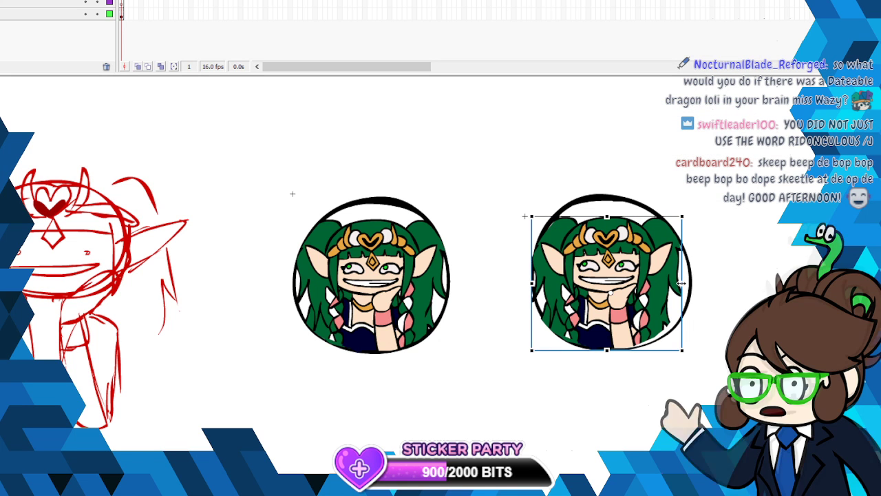
left_click_drag(682, 283, 683, 284)
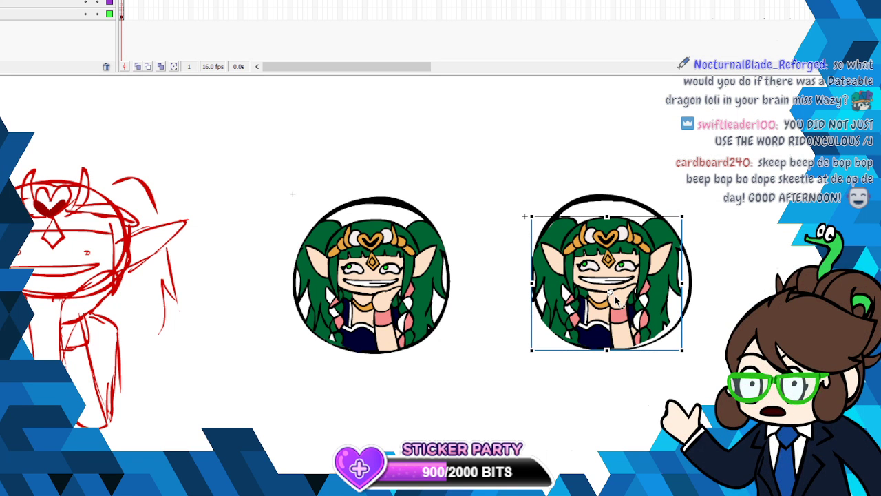
left_click_drag(623, 303, 629, 307)
left_click(503, 198)
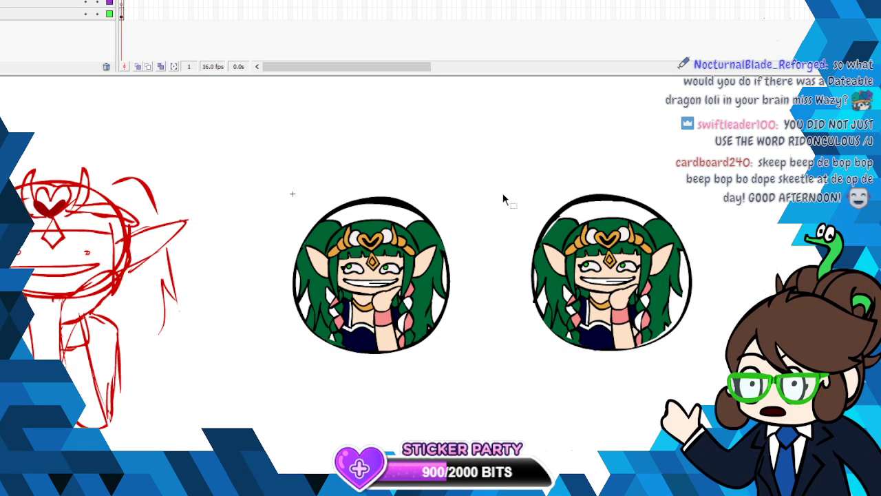
- Select the contents of the frame holding the red rough sketch and delete them
left_click(122, 14)
left_click(121, 3)
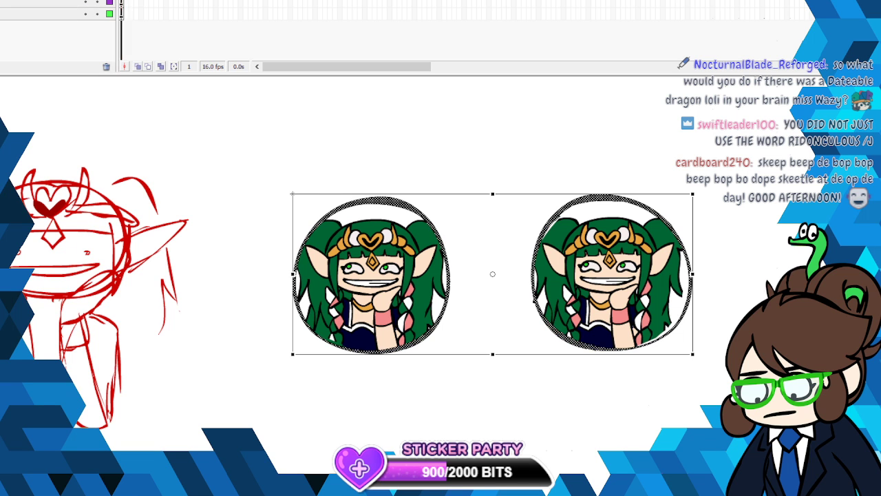
left_click(122, 14)
key("Delete")
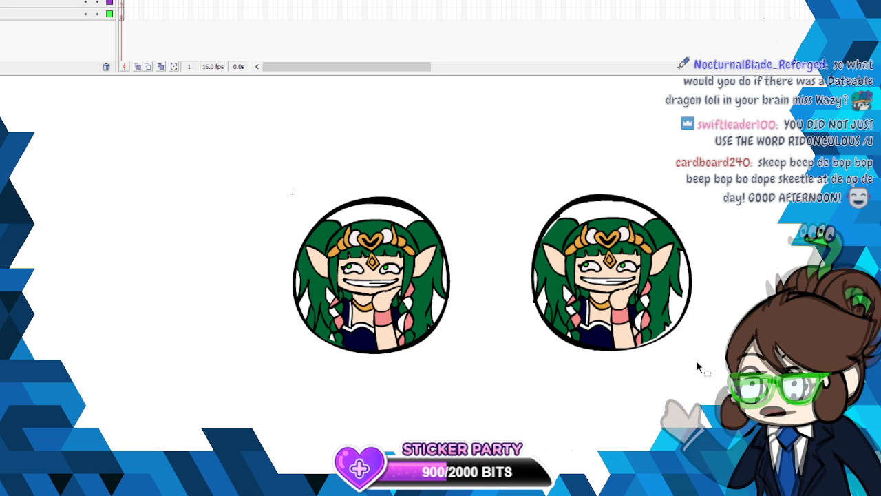
- Touch up the lower edge of the second circle using the sampled hair green and a dark fill color
left_click(2, 115)
left_click(317, 237)
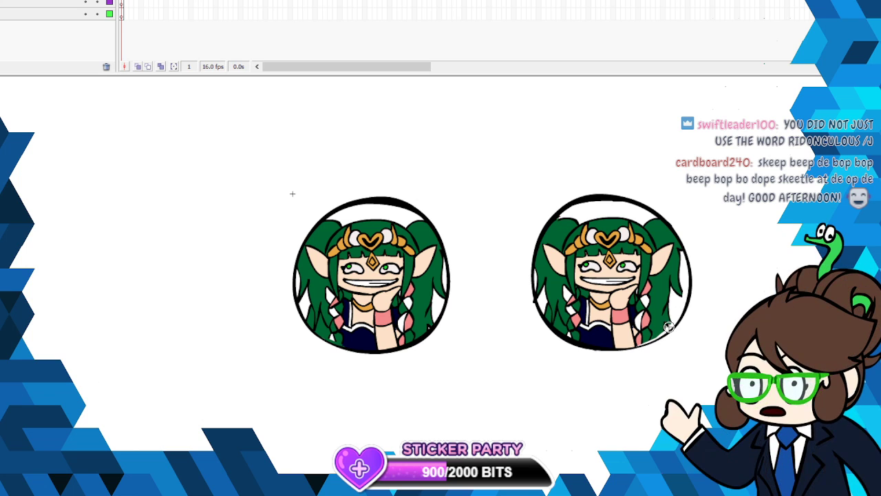
left_click(1, 125)
left_click(36, 259)
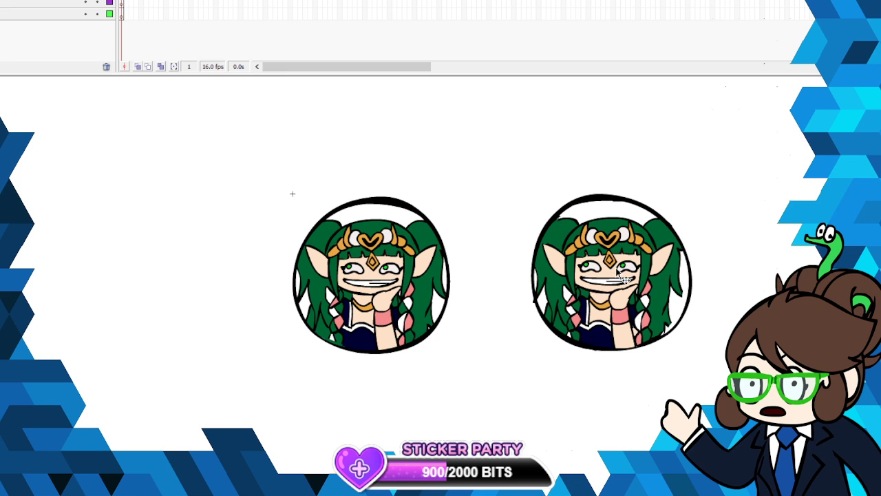
left_click(2, 110)
left_click(333, 239)
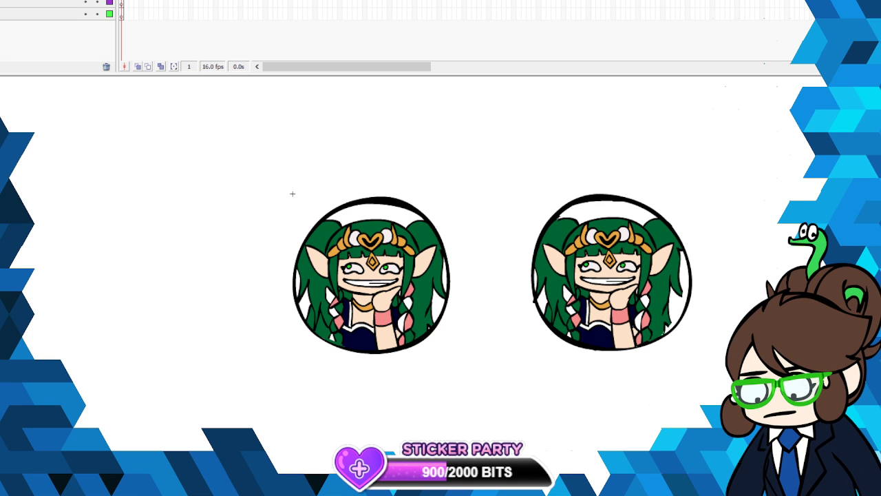
- Select the outlines of both circles, copy them, and drop the selection
left_click(121, 3)
right_click(382, 196)
left_click(435, 223)
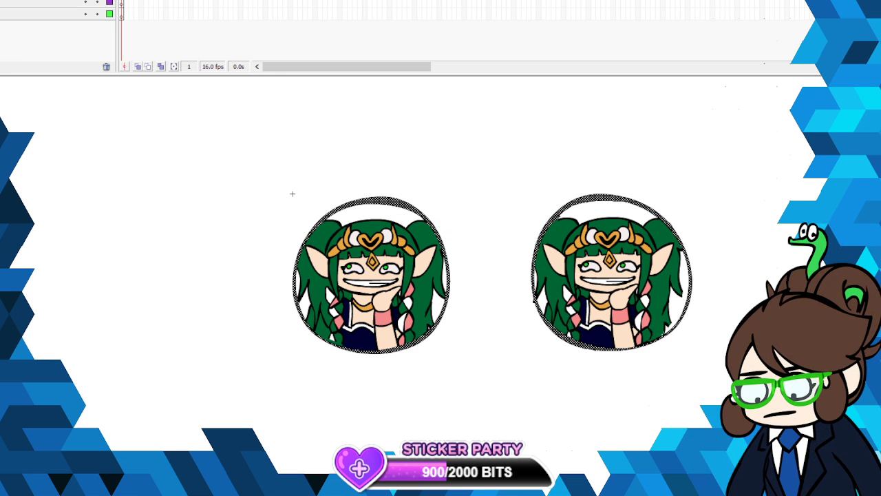
left_click(292, 193)
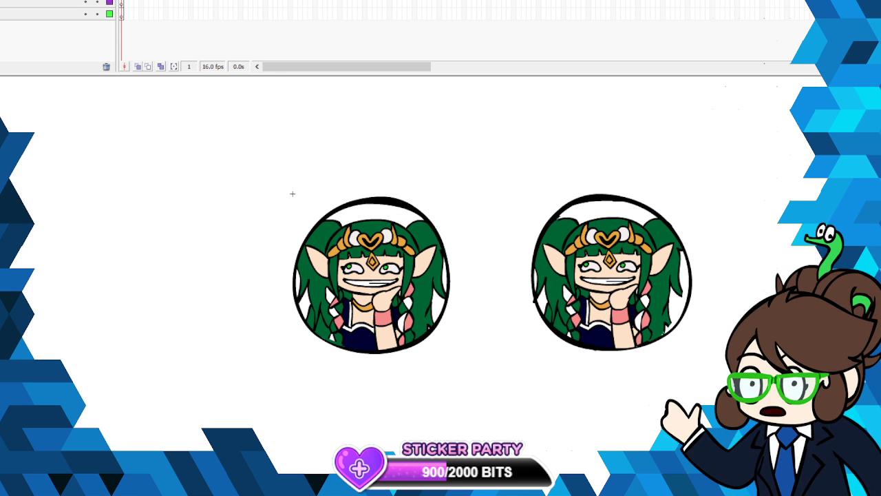
- Fill both circles with opaque white over the characters and select the second circle's fill
left_click(1, 124)
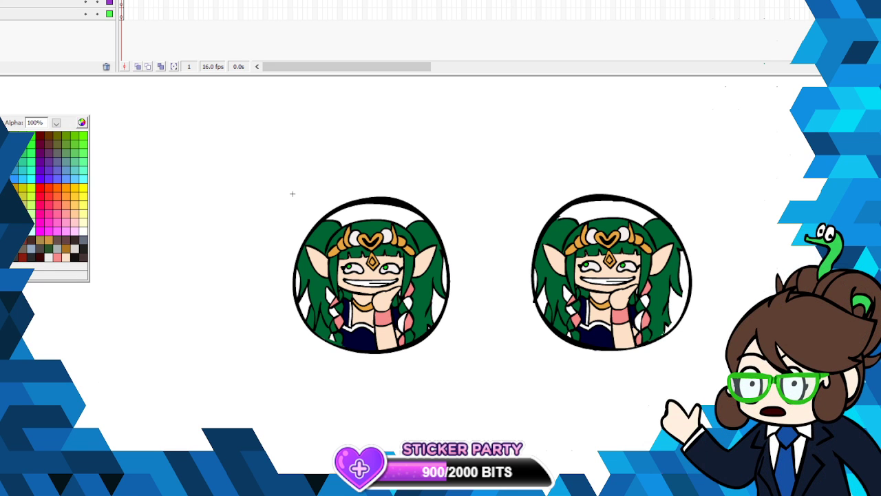
left_click(13, 169)
left_click(368, 206)
left_click(609, 211)
right_click(605, 238)
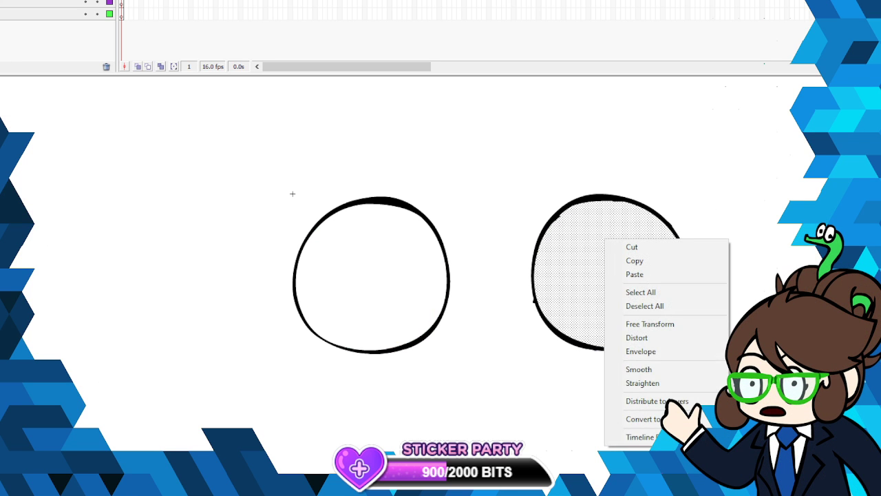
left_click(621, 249)
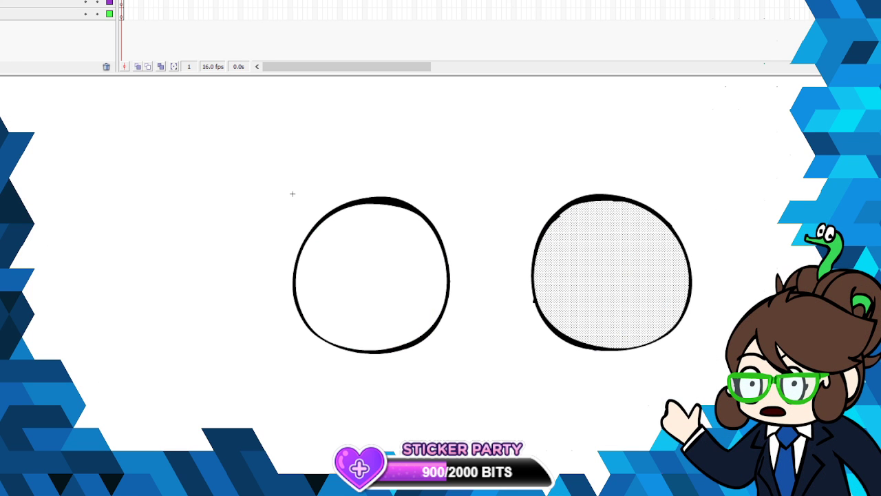
- Make the white fills over both characters semi-transparent, lowering their opacity until the characters show through more strongly
left_click(433, 250)
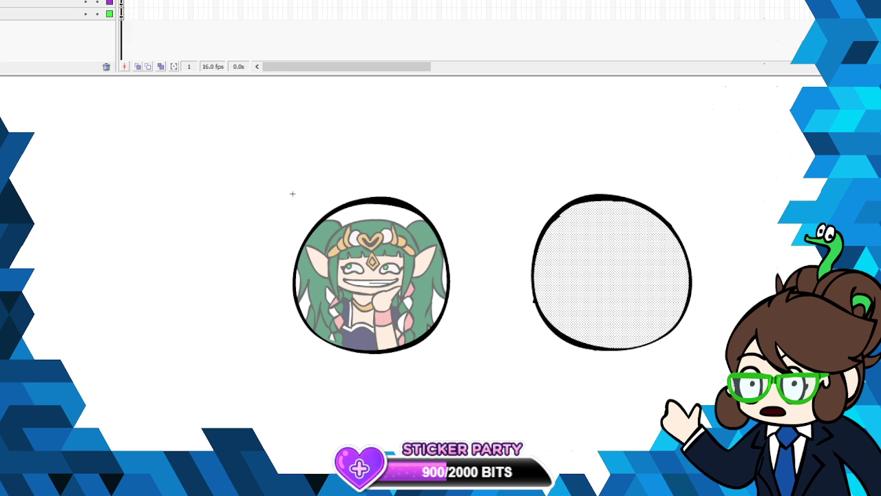
key("Delete")
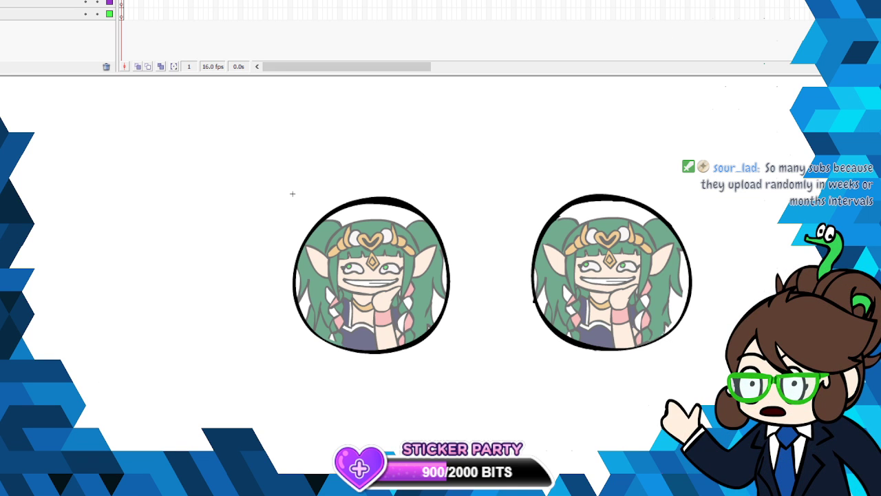
right_click(634, 272)
left_click(659, 294)
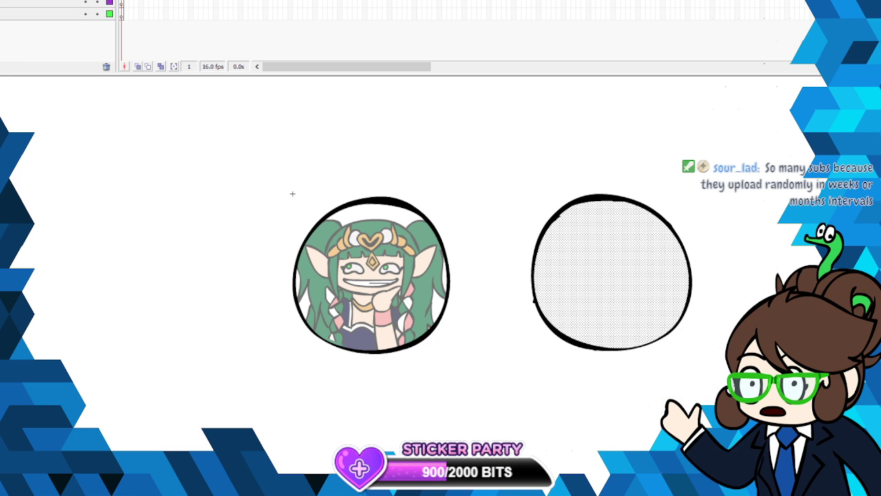
key("Delete")
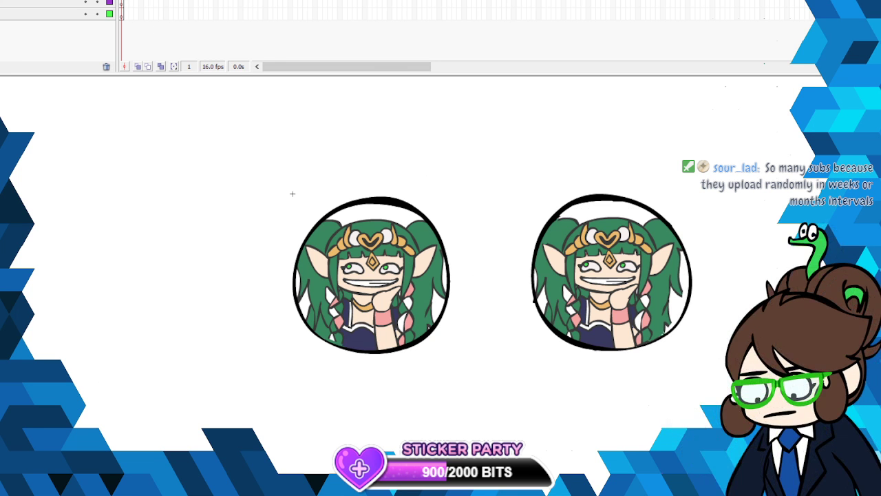
- Paste both circles in place on the layer behind the characters and fill them with light green as a background
key("ctrl+shift+v")
right_click(392, 199)
left_click(427, 223)
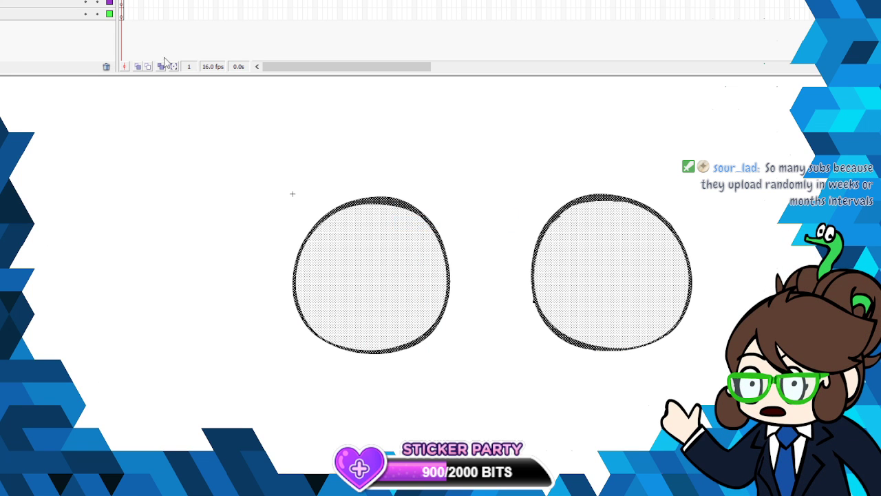
left_click(123, 4)
key("alt+e")
key("Escape")
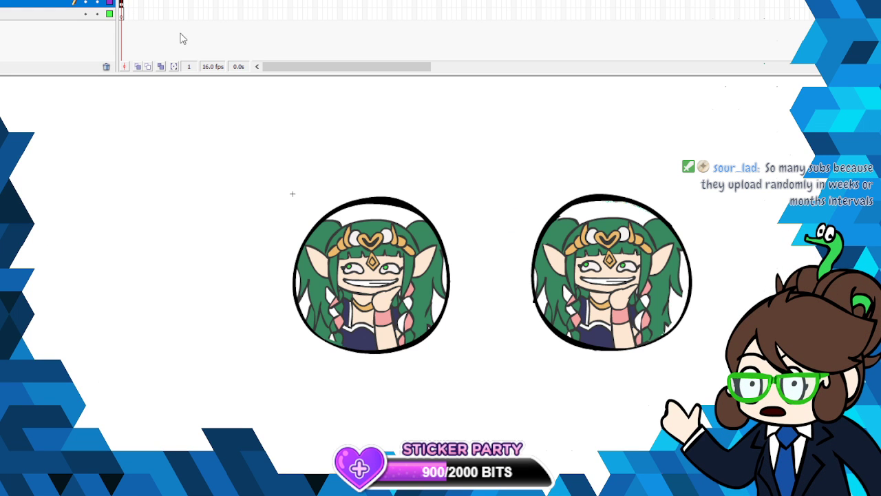
left_click(86, 14)
key("ctrl+shift+v")
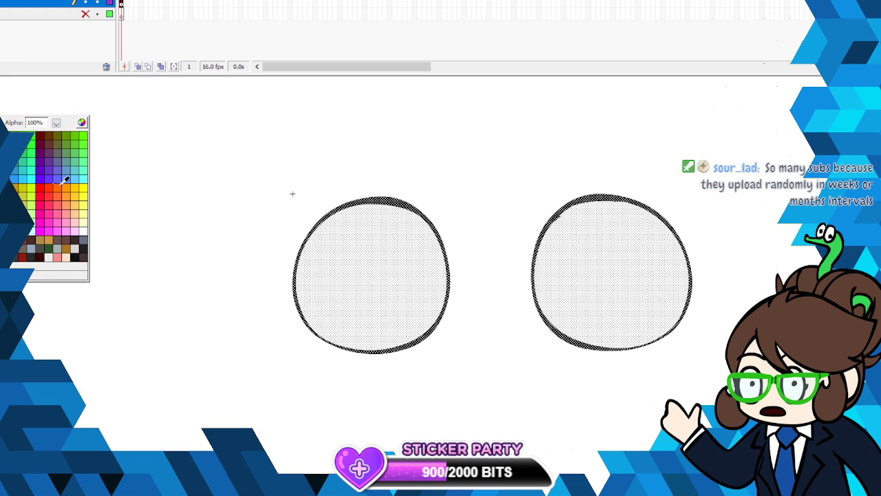
left_click(73, 160)
key("ctrl+x")
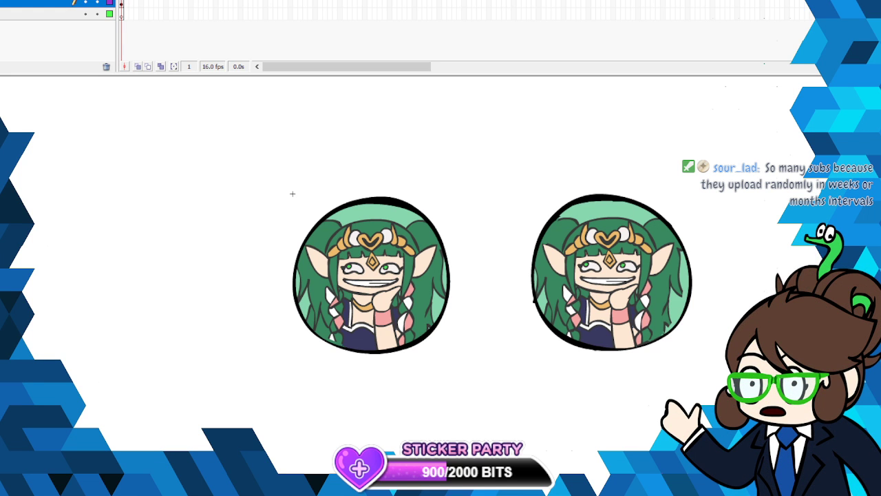
- Hide the layers covering the characters and open the first character symbol for editing
left_click(123, 0)
left_click(86, 0, "alt")
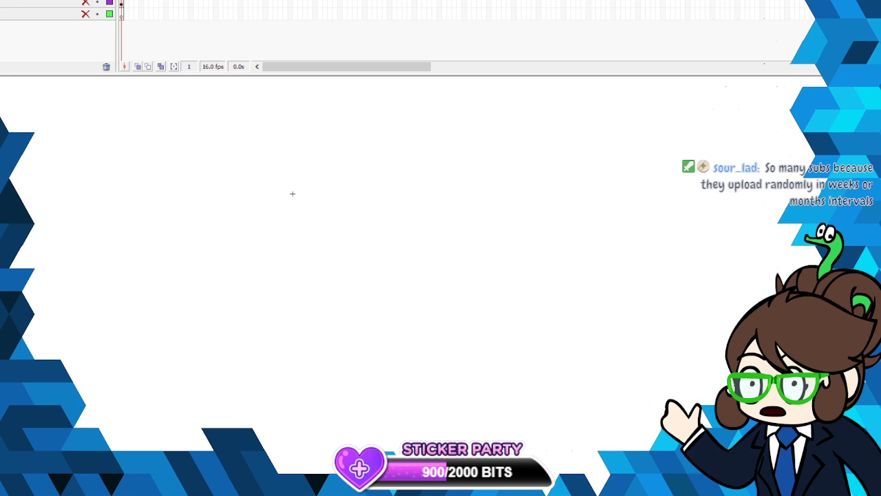
right_click(397, 286)
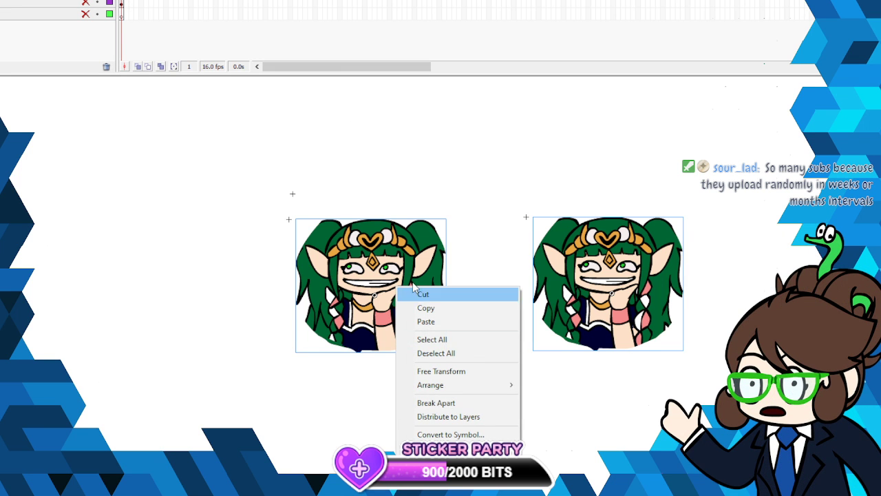
left_click(124, 1)
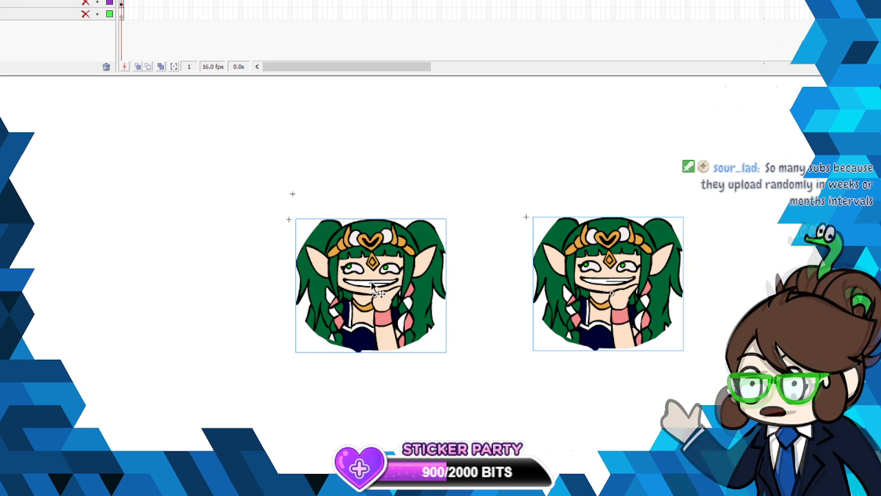
left_click(422, 208)
right_click(419, 231)
left_click(451, 126)
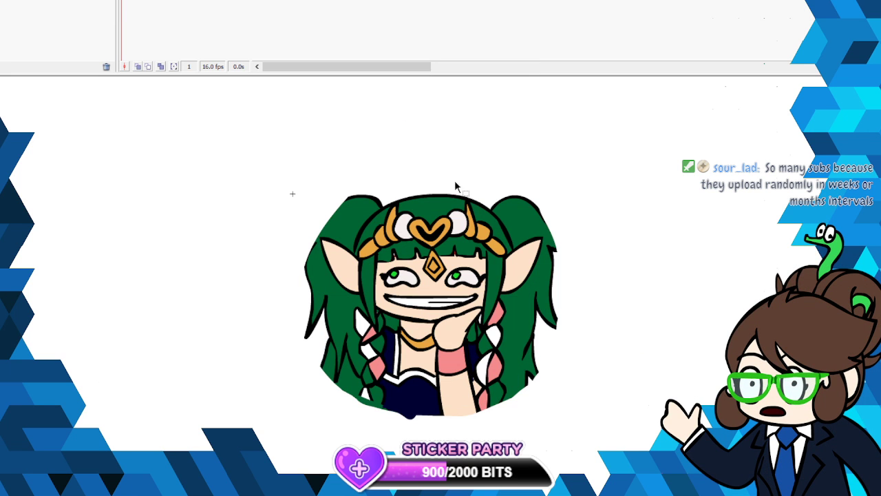
- Recolor the stray red specks in the character's fringe with the skin color, return to the eye symbol, and show the hidden layers
left_click(531, 255)
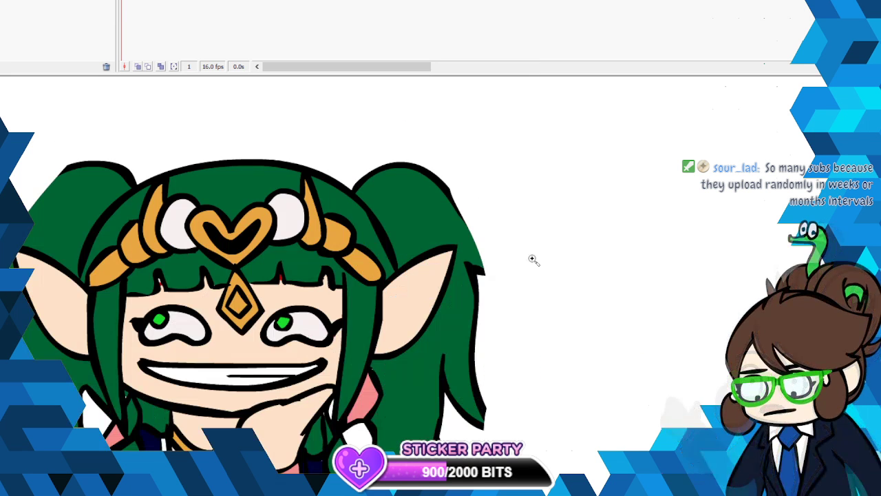
left_click(304, 324)
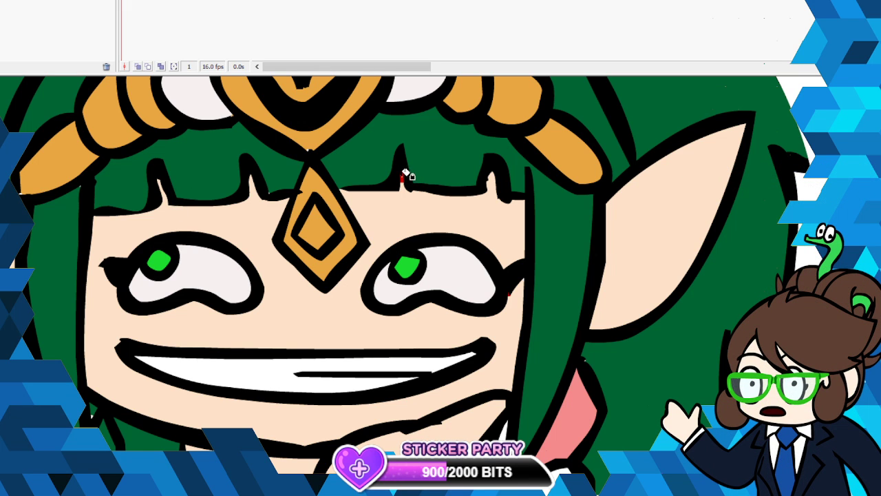
left_click(402, 178)
left_click(3, 120)
left_click(3, 145)
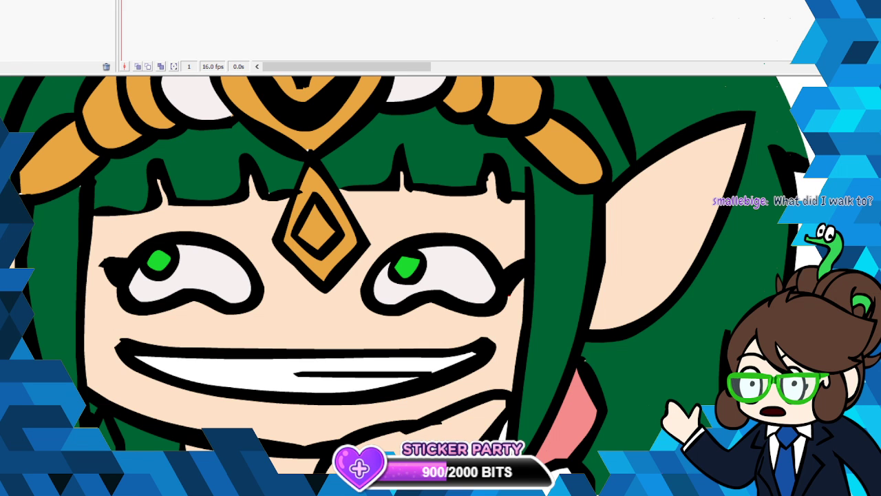
left_click(492, 318)
left_click(516, 338)
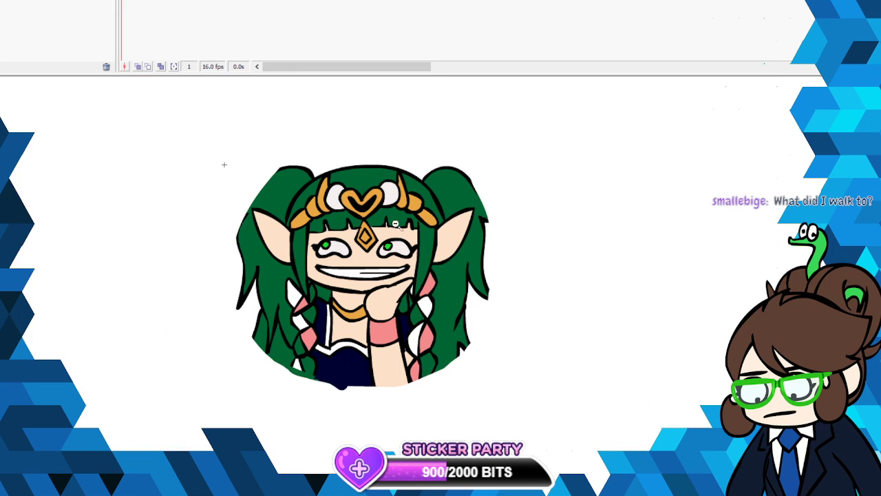
key("ctrl+e")
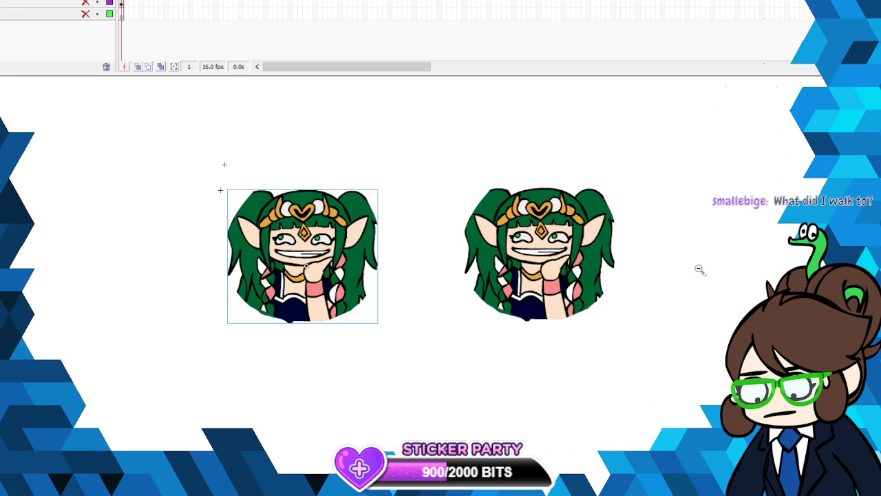
double_click(85, 2)
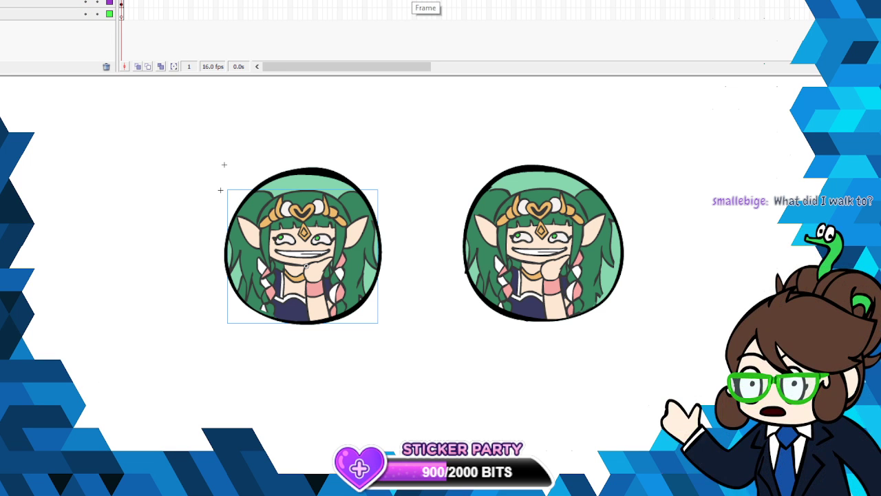
- Paste both circles in place over the characters again and delete the pasted fill of the second circle
key("ctrl+shift+v")
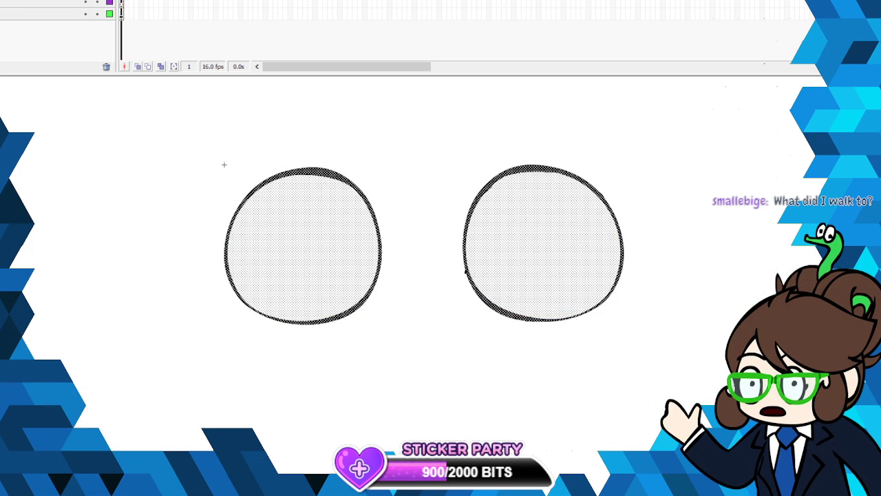
key("ctrl+z")
key("ctrl+shift+v")
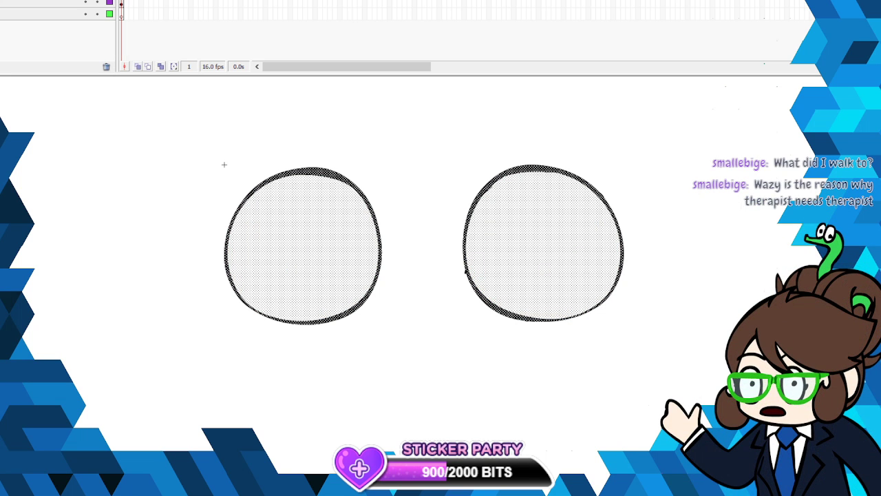
left_click(626, 187)
left_click(590, 229)
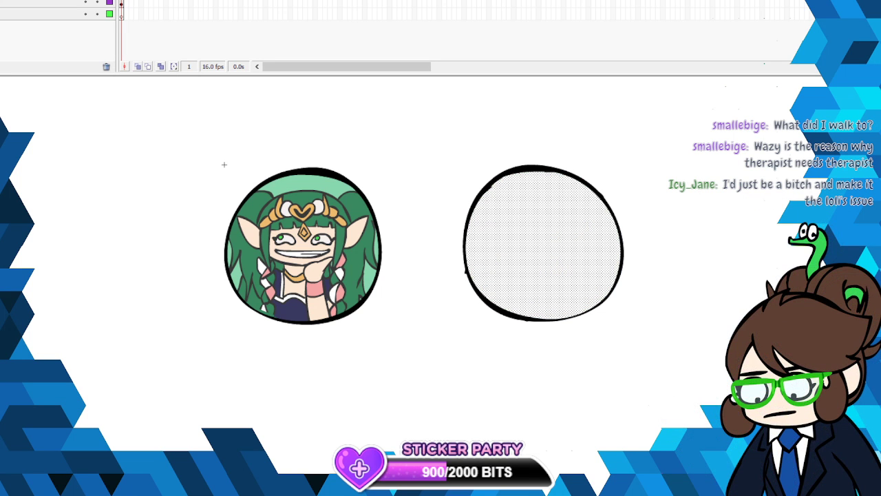
key("Delete")
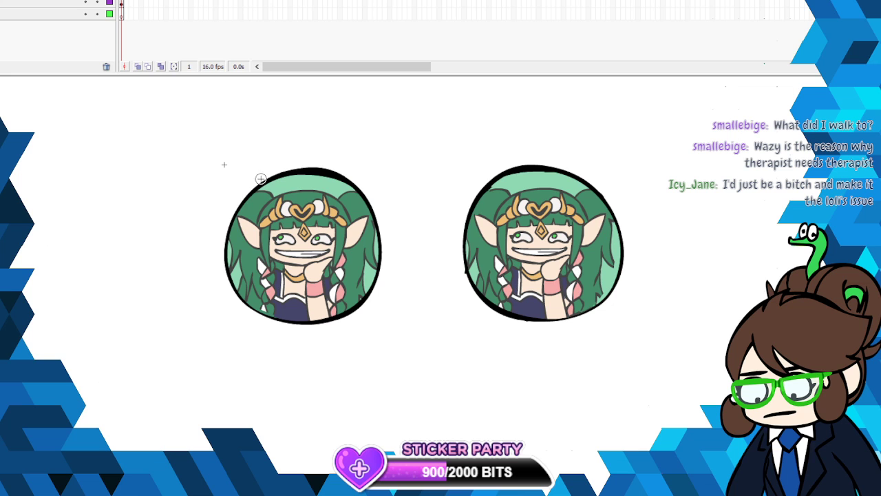
- Paint two semi-transparent white shine spots on the upper side of each eye and return to the main scene
mouse_move(276, 206)
left_mouse_down()
mouse_move(260, 214)
mouse_move(289, 195)
mouse_move(273, 203)
left_mouse_up()
left_click_drag(244, 240, 246, 243)
mouse_move(512, 195)
left_mouse_down()
mouse_move(503, 207)
mouse_move(521, 190)
mouse_move(515, 196)
left_mouse_up()
left_click_drag(486, 235, 475, 241)
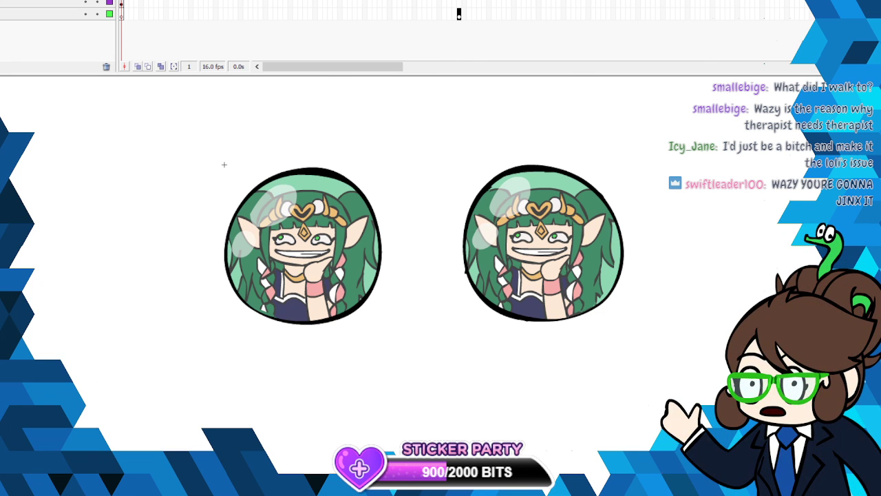
key("ctrl+e")
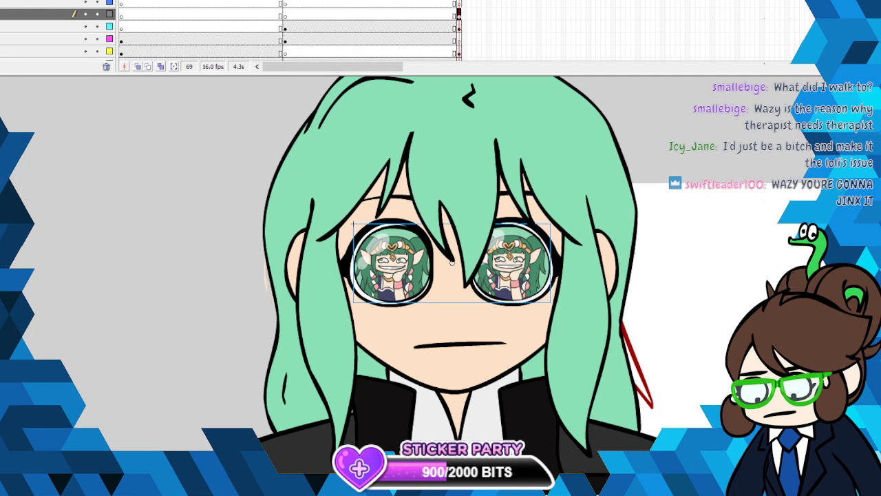
- Find the layer holding the stray red shape beside the hair on frame 69 and cut the shape
left_click(691, 325, "alt")
left_click(459, 26)
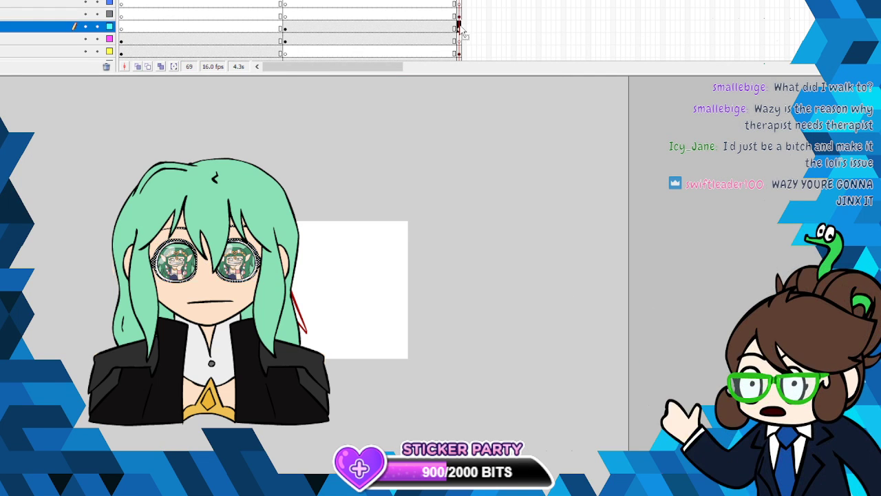
left_click(458, 51)
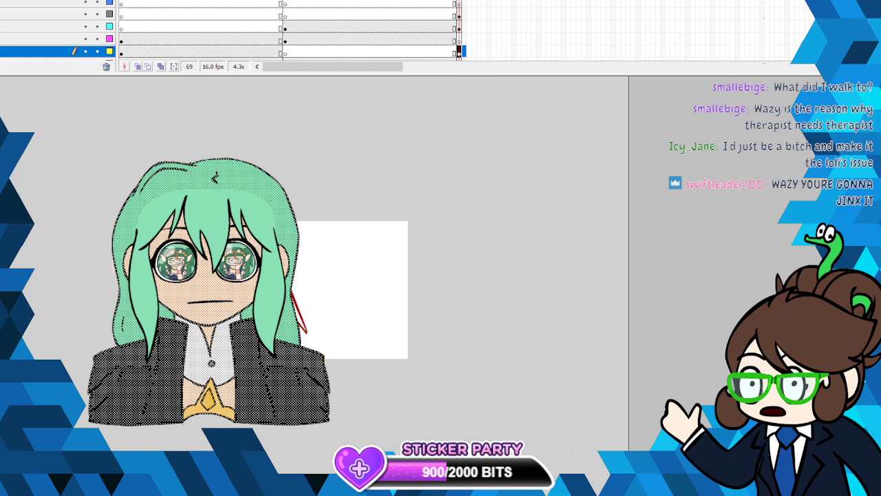
left_click(358, 269)
scroll(457, 40, "down", 2)
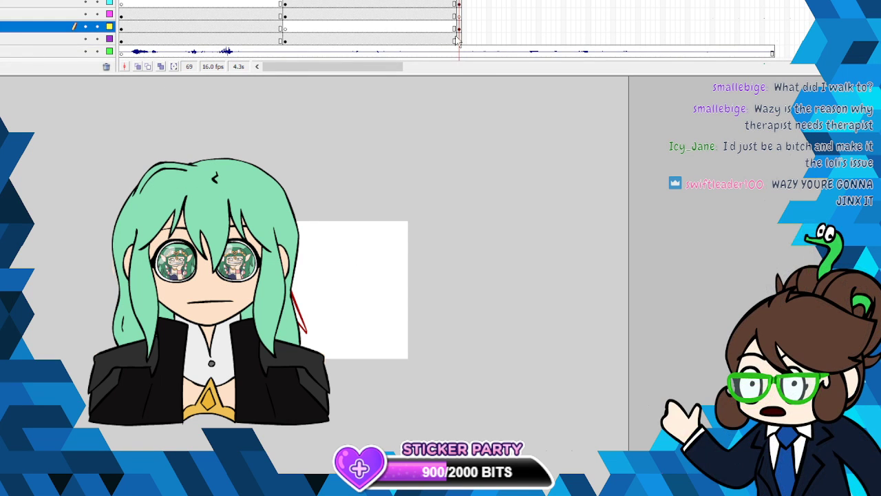
left_click(459, 39)
right_click(303, 325)
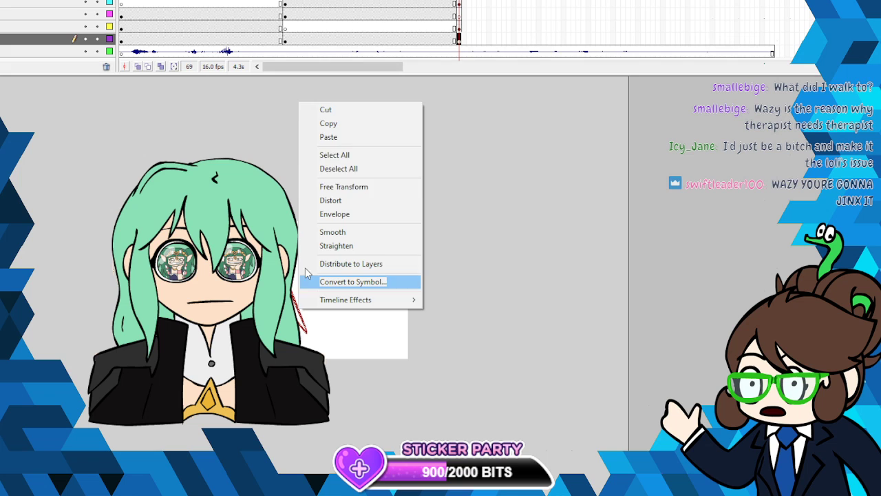
left_click(345, 111)
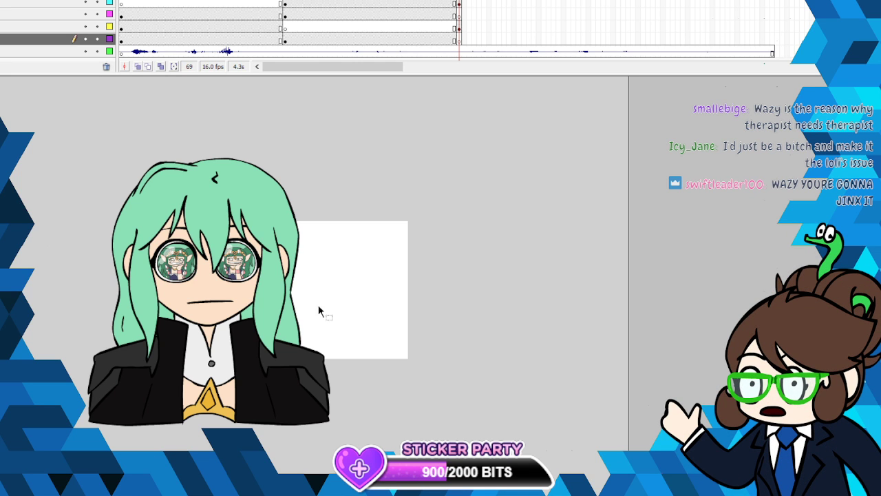
- Reopen the eye symbol and adjust the opacity of the white fills over both characters
right_click(234, 333)
left_click(433, 103)
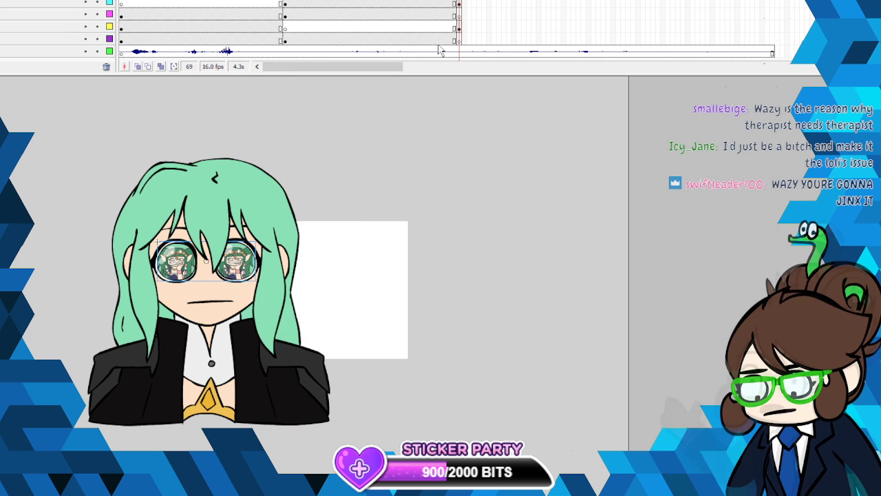
right_click(253, 258)
left_click(309, 143)
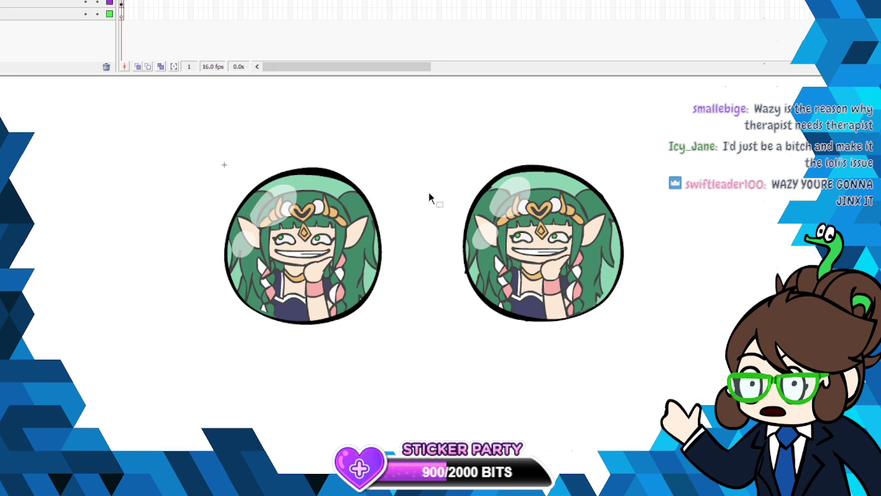
left_click(369, 248)
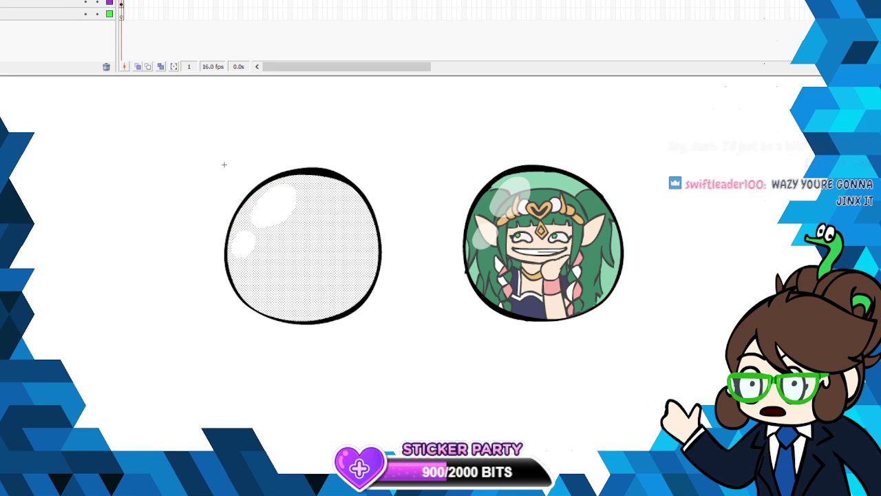
left_click(751, 169)
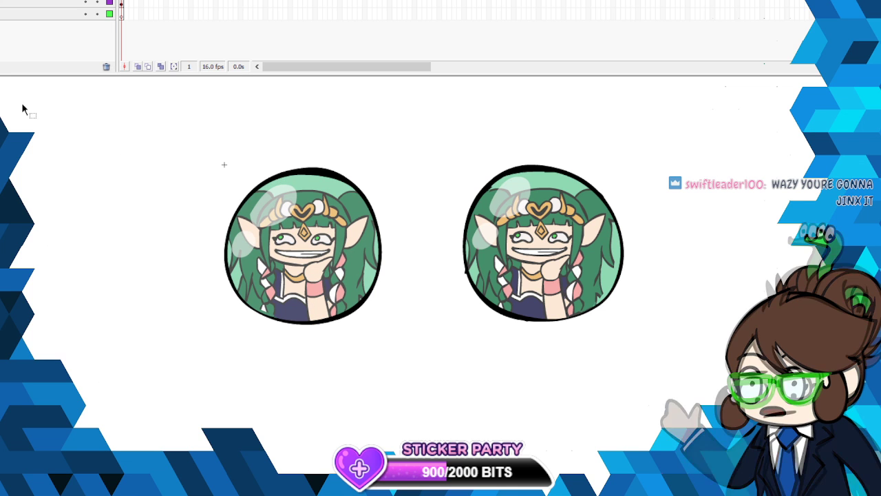
left_click(554, 245)
- Make the white shine spots in both eyes more opaque and return to the main scene with nothing selected
right_click(527, 187)
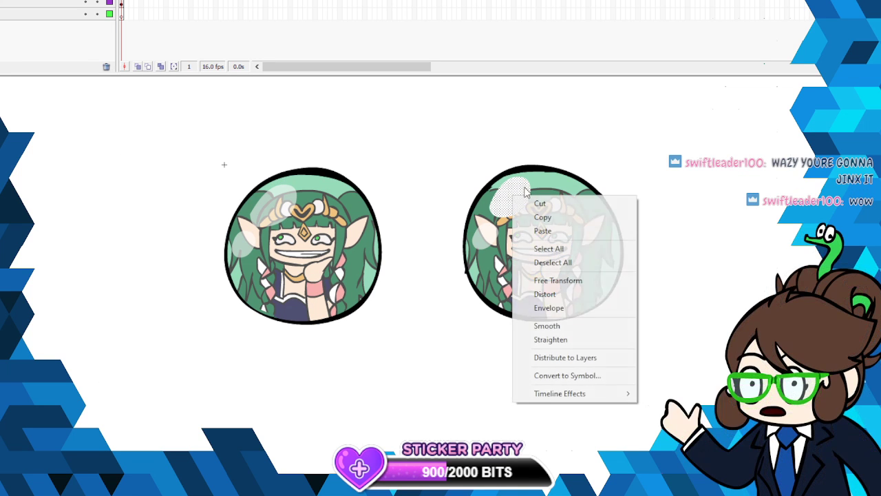
key("Escape")
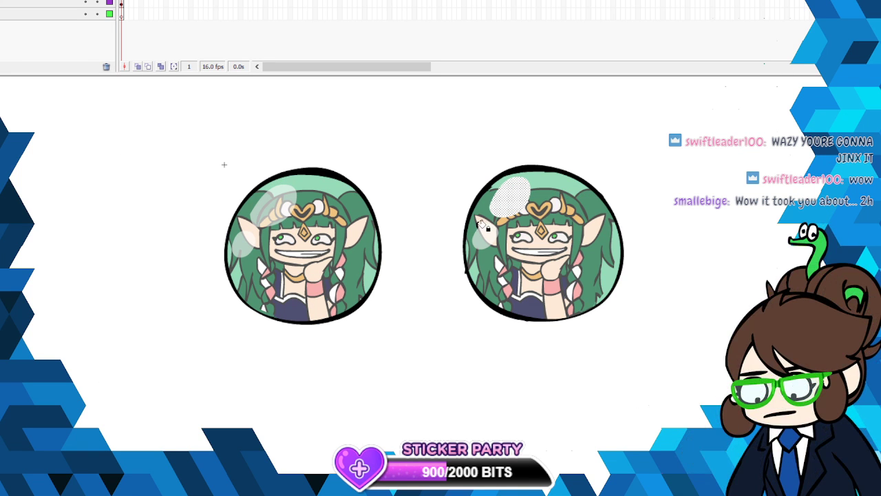
left_click(248, 241)
key("Escape")
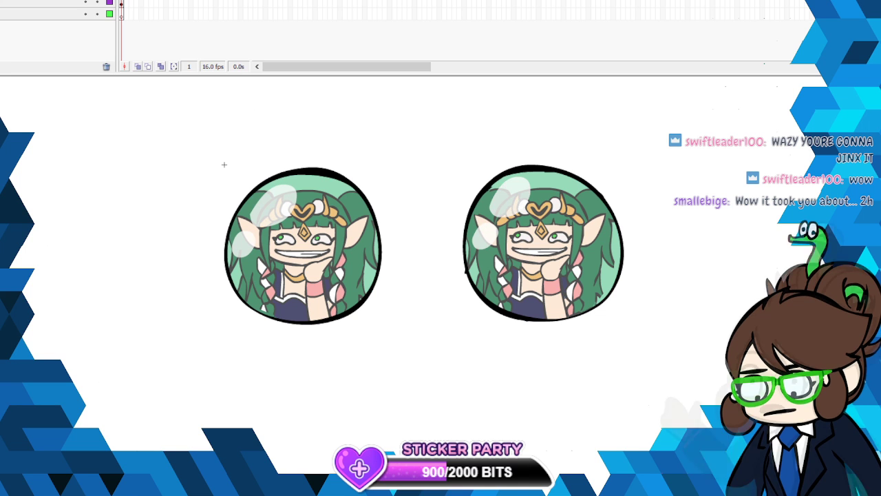
key("ctrl+e")
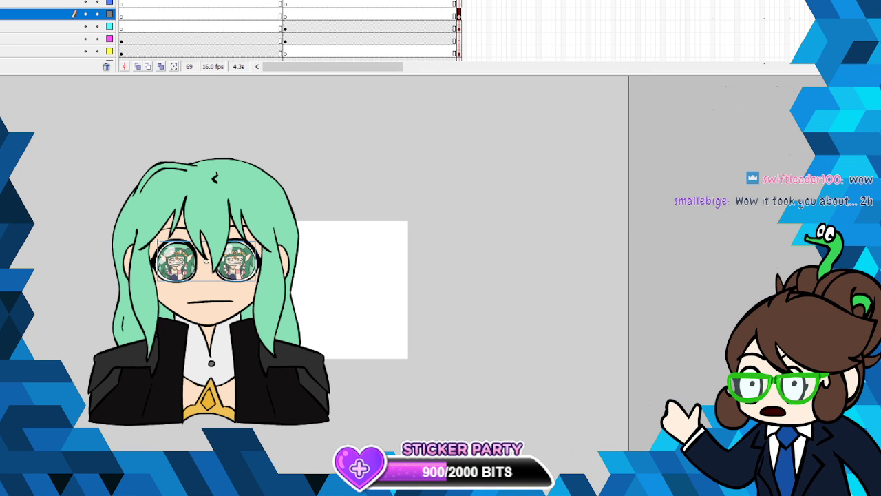
key("alt+f")
key("Escape")
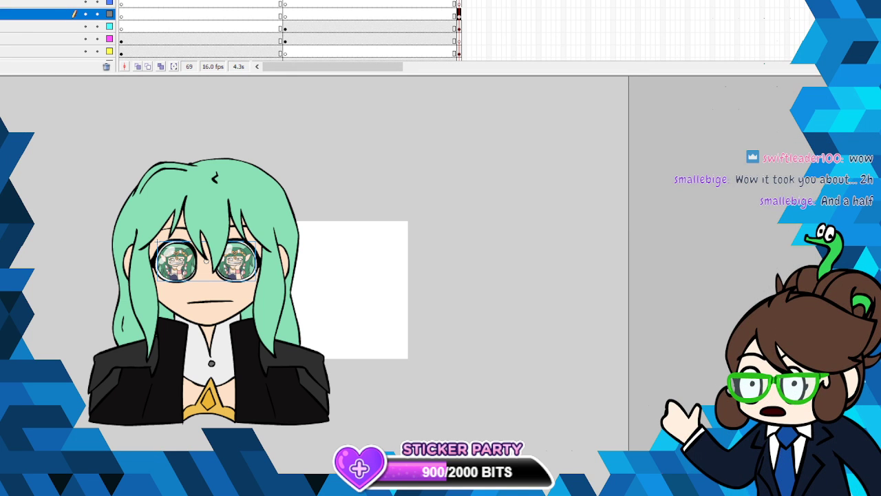
key("Escape")
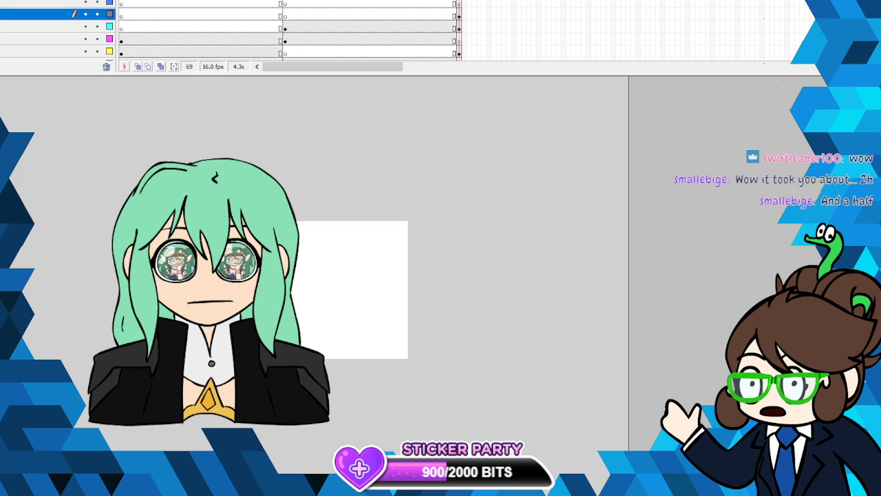
- Rewind the scene to frame 1 and save the animation file
key("Return")
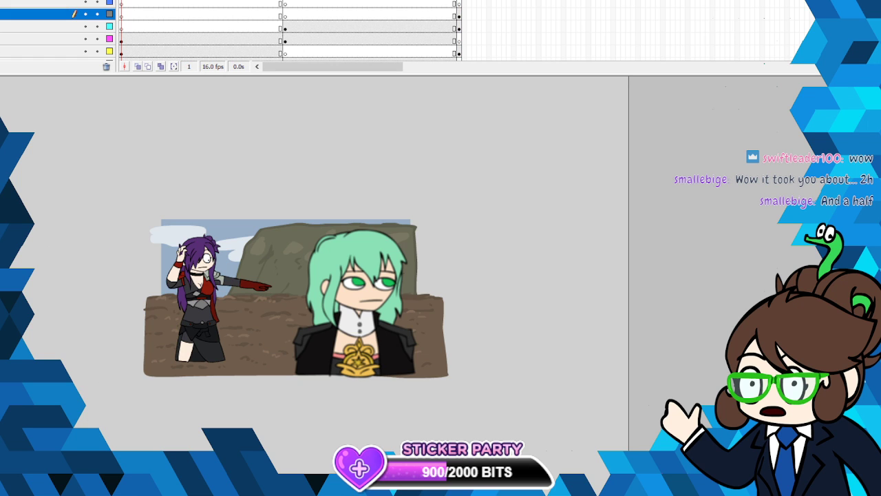
left_click_drag(130, 207, 474, 392)
left_click(8, 0)
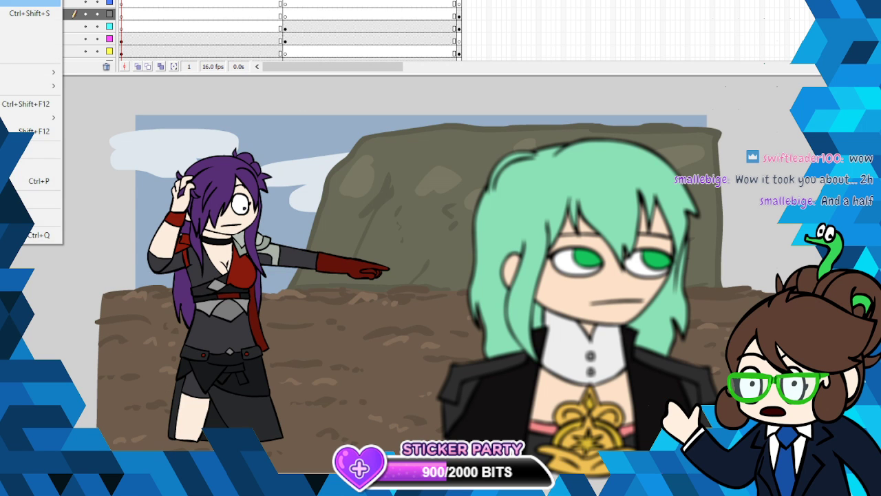
left_click(27, 0)
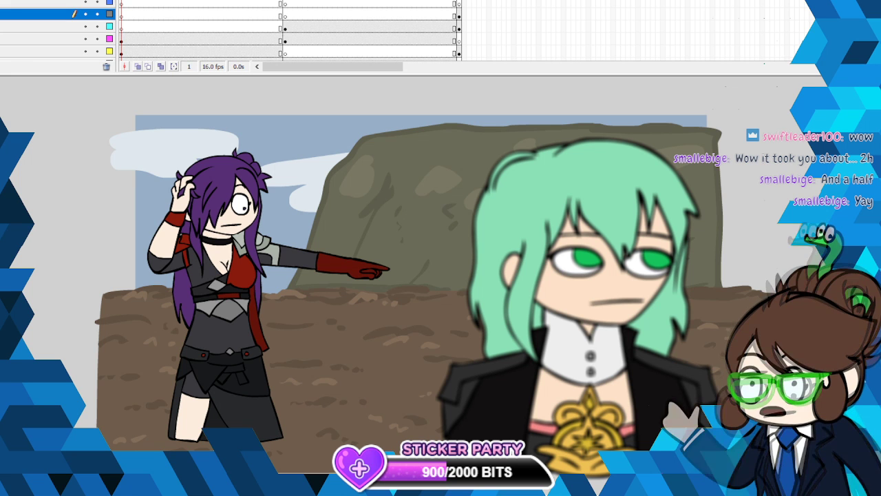
- Play the animation through to review it, checking the eye close-up on frame 69 and the opening shot at frame 15
key("Return")
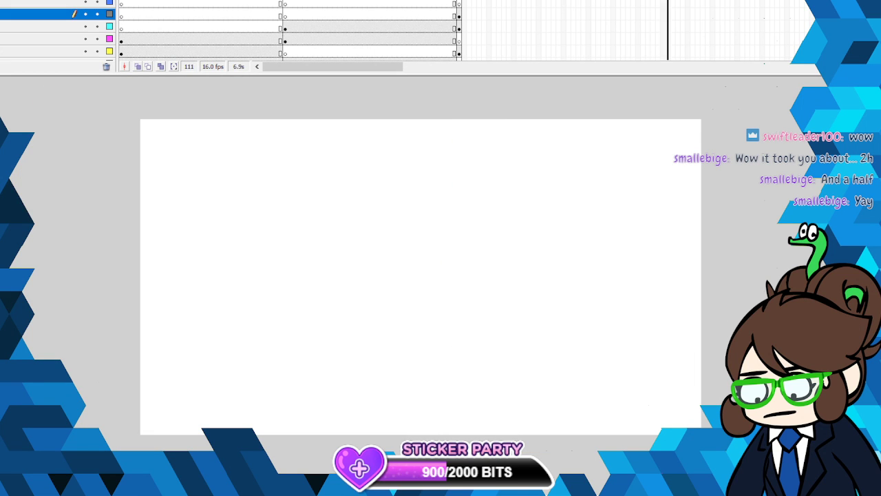
left_click(459, 2)
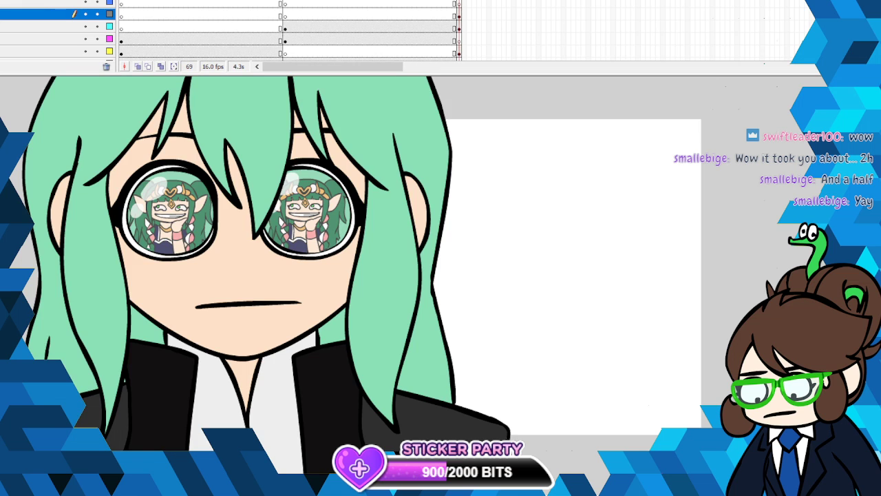
key("alt+f")
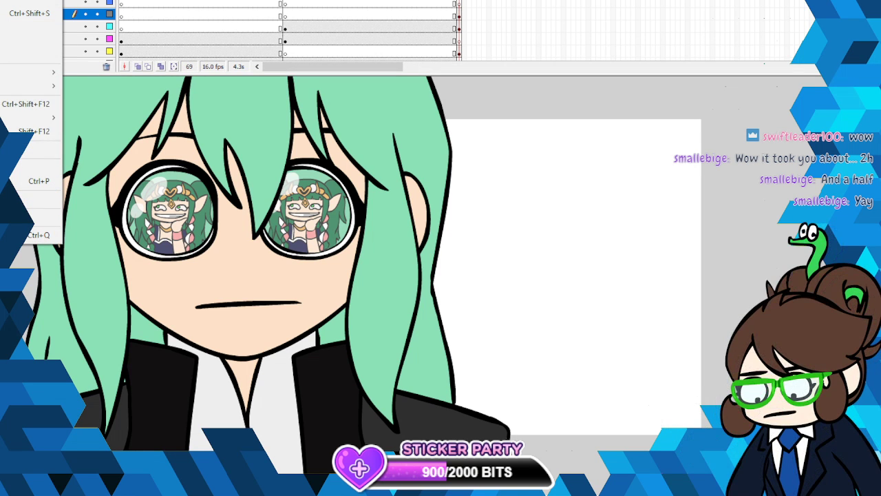
left_click(191, 1)
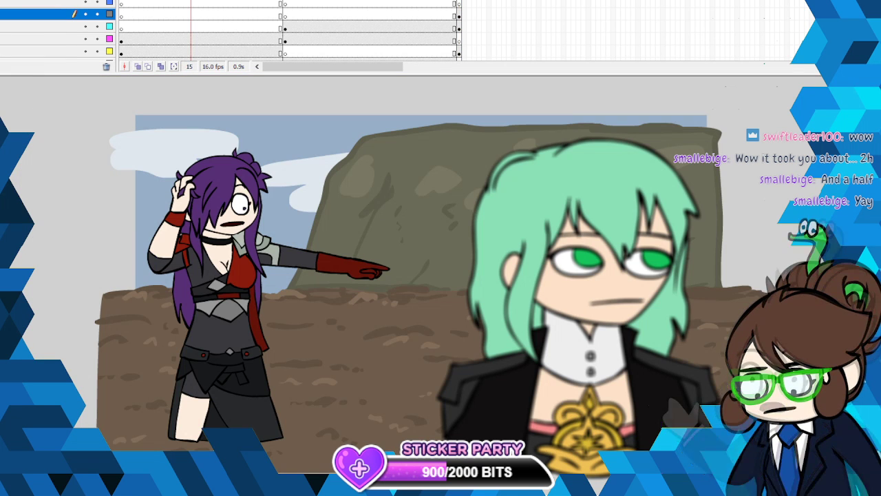